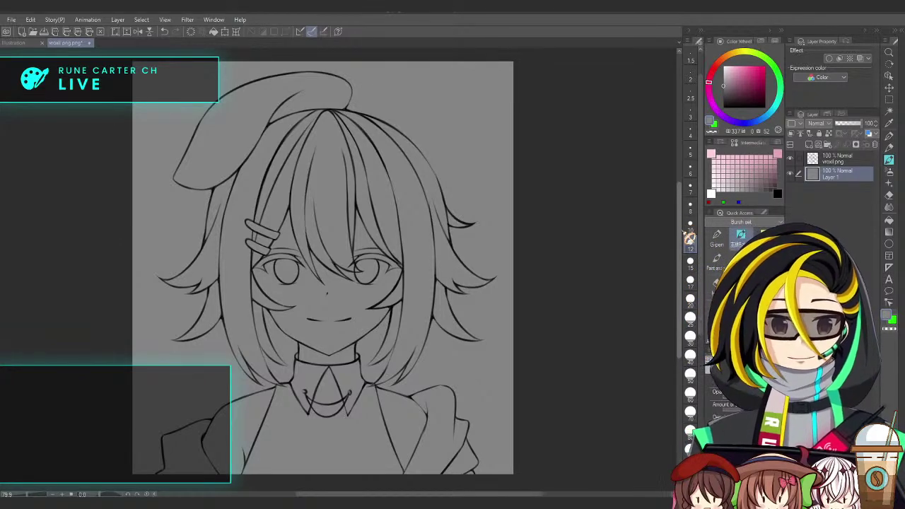
{"action": "left_click", "coordinate": [690, 241]}
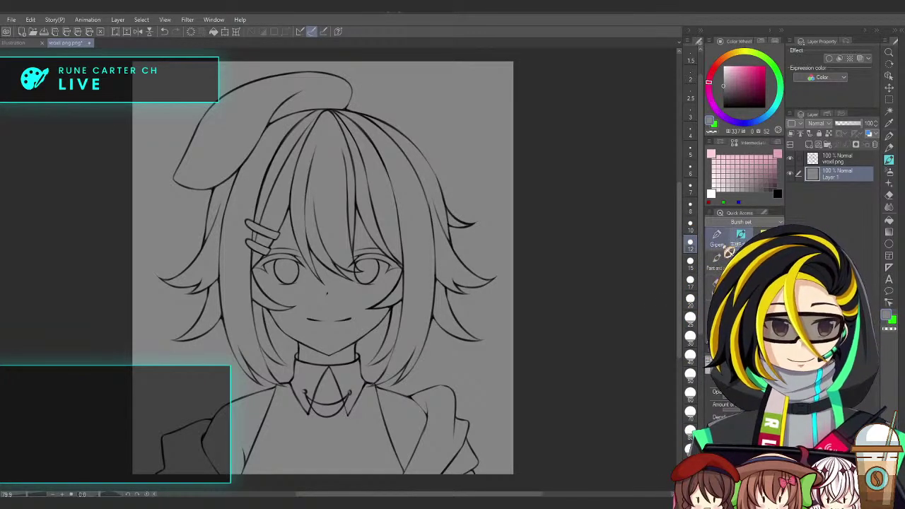
{"action": "key", "text": "c"}
{"action": "left_click_drag", "start_coordinate": [495, 306], "coordinate": [535, 293]}
{"action": "scroll", "coordinate": [535, 292], "scroll_direction": "up", "scroll_amount": 15}
{"action": "mouse_move", "coordinate": [497, 325]}
{"action": "left_mouse_down"}
{"action": "mouse_move", "coordinate": [518, 323]}
{"action": "mouse_move", "coordinate": [668, 152]}
{"action": "mouse_move", "coordinate": [535, 282]}
{"action": "mouse_move", "coordinate": [507, 379]}
{"action": "left_mouse_up"}
{"action": "scroll", "coordinate": [523, 329], "scroll_direction": "down", "scroll_amount": 5}
{"action": "scroll", "coordinate": [518, 355], "scroll_direction": "down", "scroll_amount": 3}
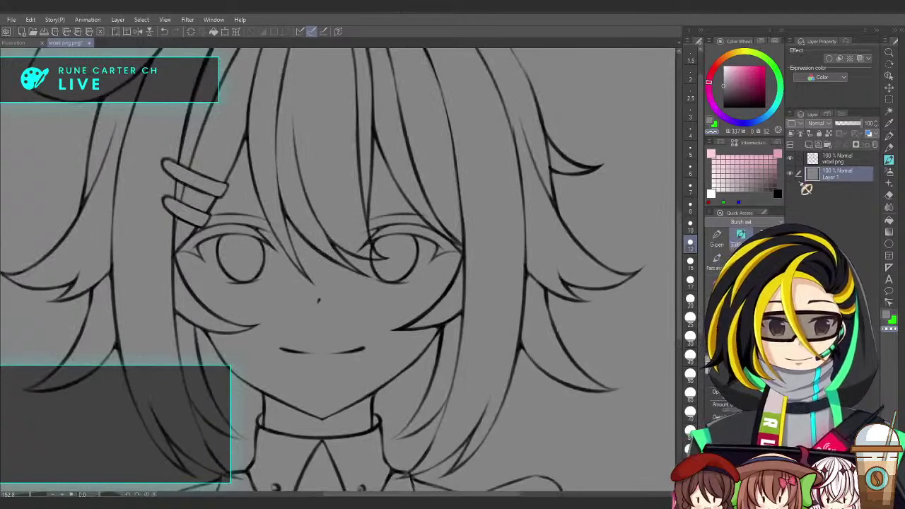
Add a new layer between the character line art and the gray background layer
{"action": "left_click", "coordinate": [822, 161]}
{"action": "left_click", "coordinate": [790, 160]}
{"action": "left_click", "coordinate": [791, 159]}
{"action": "left_click", "coordinate": [825, 176]}
{"action": "left_click", "coordinate": [808, 144]}
{"action": "scroll", "coordinate": [558, 242], "scroll_direction": "down", "scroll_amount": 6}
{"action": "left_click_drag", "start_coordinate": [539, 258], "coordinate": [507, 269]}
{"action": "scroll", "coordinate": [517, 273], "scroll_direction": "down", "scroll_amount": 2}
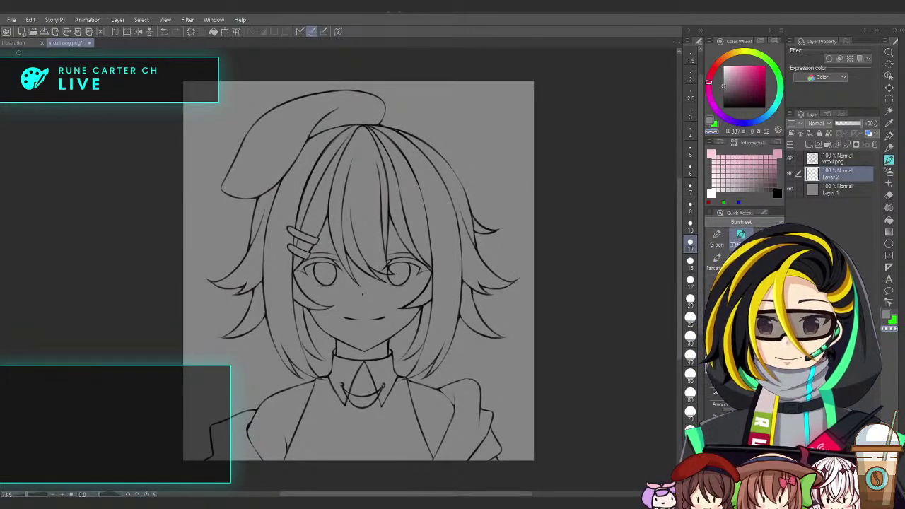
Switch to the blank illustration, fill its Layer 1 with mid-gray, and add a new layer above it
{"action": "left_click", "coordinate": [15, 43]}
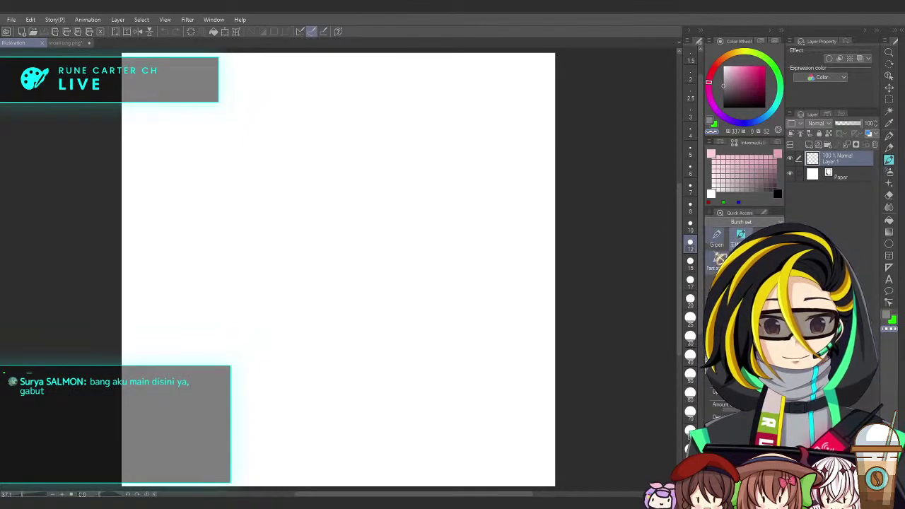
{"action": "key", "text": "alt+Delete"}
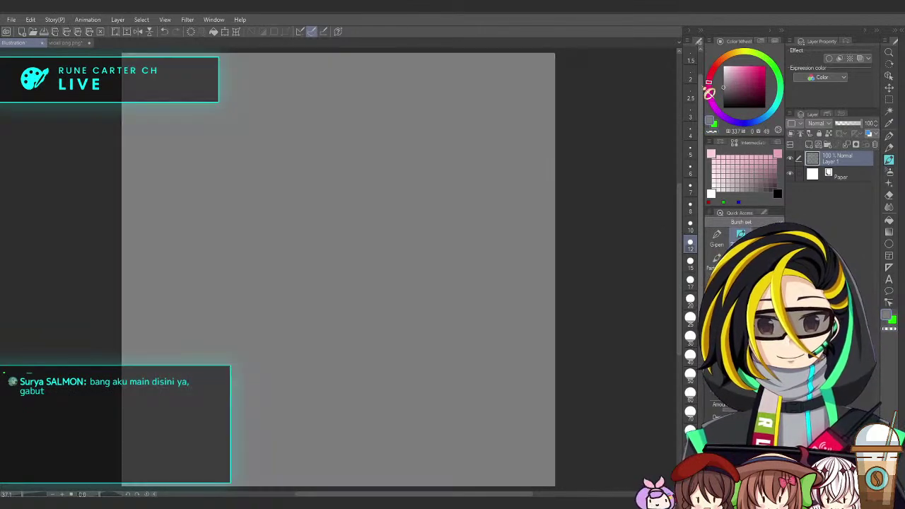
{"action": "left_click", "coordinate": [809, 144]}
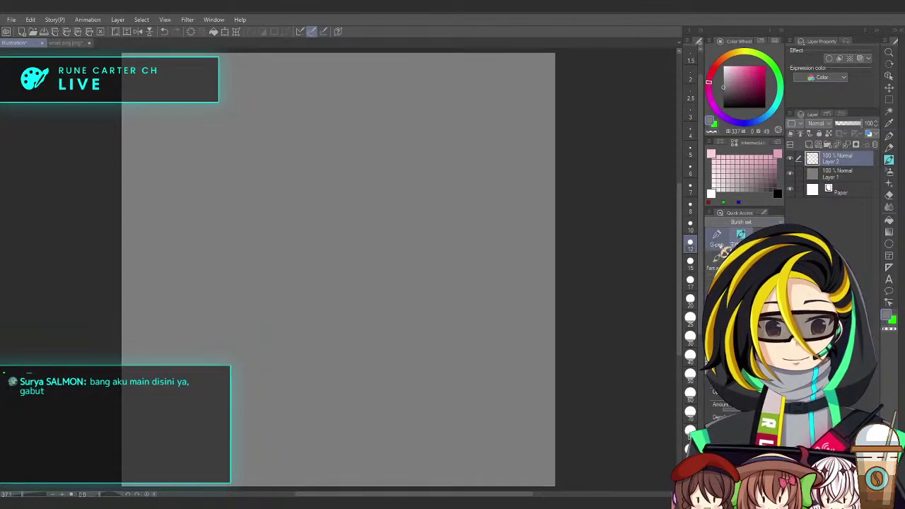
Paint a large solid white circle near the middle of the gray canvas on the new layer
{"action": "left_click", "coordinate": [722, 66]}
{"action": "mouse_move", "coordinate": [331, 189]}
{"action": "left_mouse_down"}
{"action": "mouse_move", "coordinate": [277, 256]}
{"action": "mouse_move", "coordinate": [292, 232]}
{"action": "left_mouse_up"}
{"action": "key", "text": "ctrl+z"}
{"action": "mouse_move", "coordinate": [303, 283]}
{"action": "left_mouse_down"}
{"action": "mouse_move", "coordinate": [382, 222]}
{"action": "mouse_move", "coordinate": [299, 262]}
{"action": "mouse_move", "coordinate": [363, 221]}
{"action": "mouse_move", "coordinate": [334, 272]}
{"action": "mouse_move", "coordinate": [335, 199]}
{"action": "mouse_move", "coordinate": [334, 289]}
{"action": "mouse_move", "coordinate": [349, 230]}
{"action": "left_mouse_up"}
{"action": "key", "text": "ctrl+z"}
{"action": "mouse_move", "coordinate": [341, 196]}
{"action": "left_mouse_down"}
{"action": "mouse_move", "coordinate": [302, 212]}
{"action": "mouse_move", "coordinate": [352, 188]}
{"action": "mouse_move", "coordinate": [372, 226]}
{"action": "mouse_move", "coordinate": [294, 214]}
{"action": "mouse_move", "coordinate": [304, 292]}
{"action": "mouse_move", "coordinate": [353, 233]}
{"action": "left_mouse_up"}
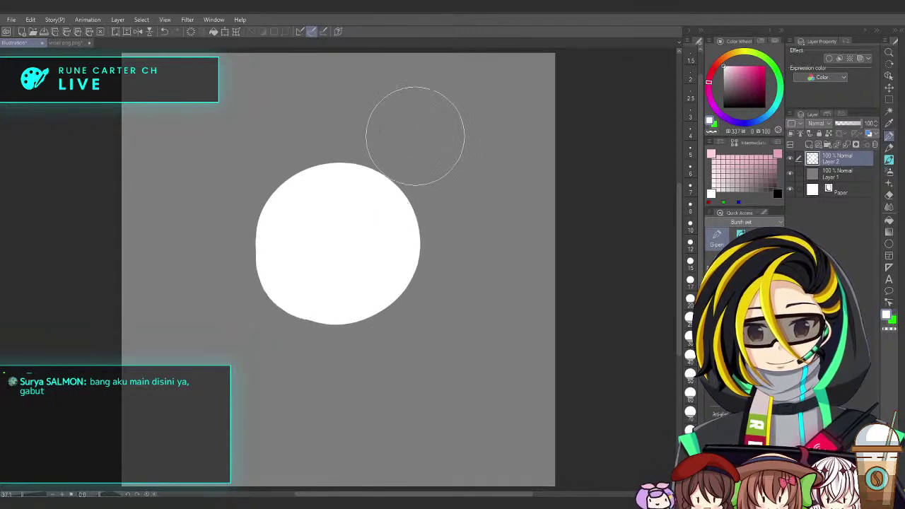
Add a layer above the circle and handwrite "1.Base" in white to the upper right of the circle
{"action": "left_click", "coordinate": [809, 144]}
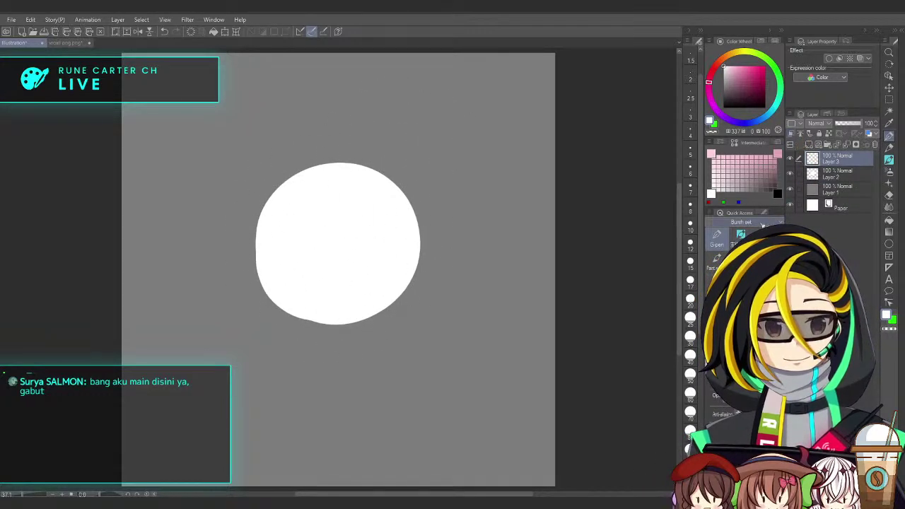
{"action": "left_click", "coordinate": [737, 240]}
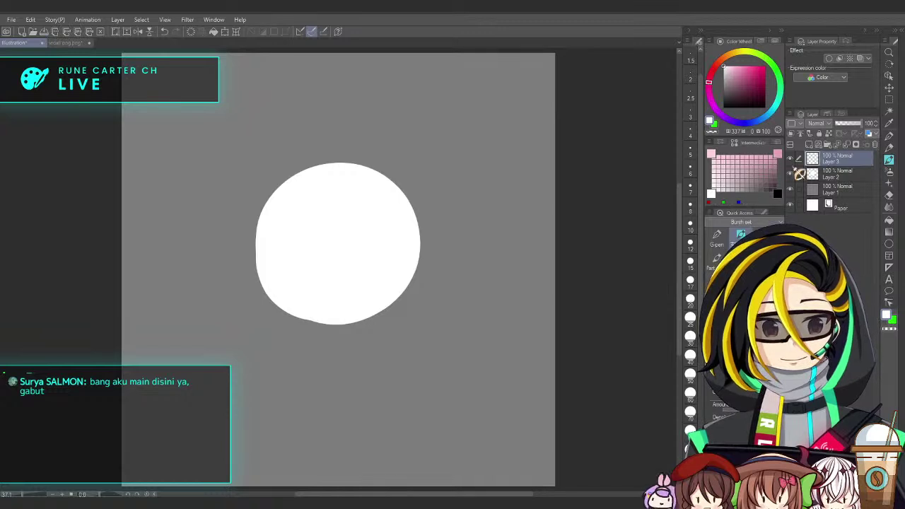
{"action": "left_click", "coordinate": [723, 79]}
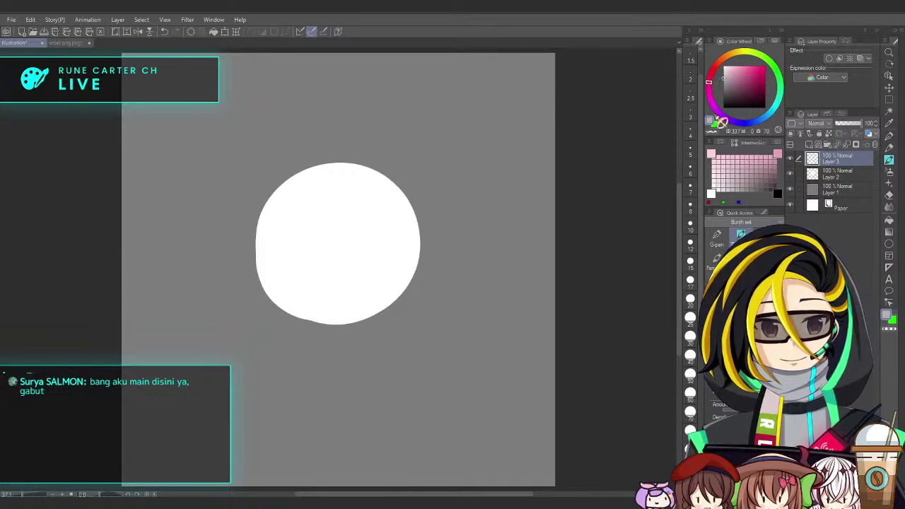
{"action": "key", "text": "p"}
{"action": "left_click_drag", "start_coordinate": [477, 161], "coordinate": [476, 112]}
{"action": "left_click", "coordinate": [723, 67]}
{"action": "left_click_drag", "start_coordinate": [444, 141], "coordinate": [444, 174]}
{"action": "key", "text": "ctrl+z"}
{"action": "mouse_move", "coordinate": [438, 141]}
{"action": "left_mouse_down"}
{"action": "mouse_move", "coordinate": [443, 166]}
{"action": "mouse_move", "coordinate": [458, 152]}
{"action": "mouse_move", "coordinate": [456, 164]}
{"action": "mouse_move", "coordinate": [487, 154]}
{"action": "mouse_move", "coordinate": [491, 167]}
{"action": "mouse_move", "coordinate": [482, 165]}
{"action": "mouse_move", "coordinate": [488, 151]}
{"action": "mouse_move", "coordinate": [488, 162]}
{"action": "mouse_move", "coordinate": [514, 164]}
{"action": "left_mouse_up"}
{"action": "key", "text": "ctrl+z"}
{"action": "key", "text": "ctrl+z"}
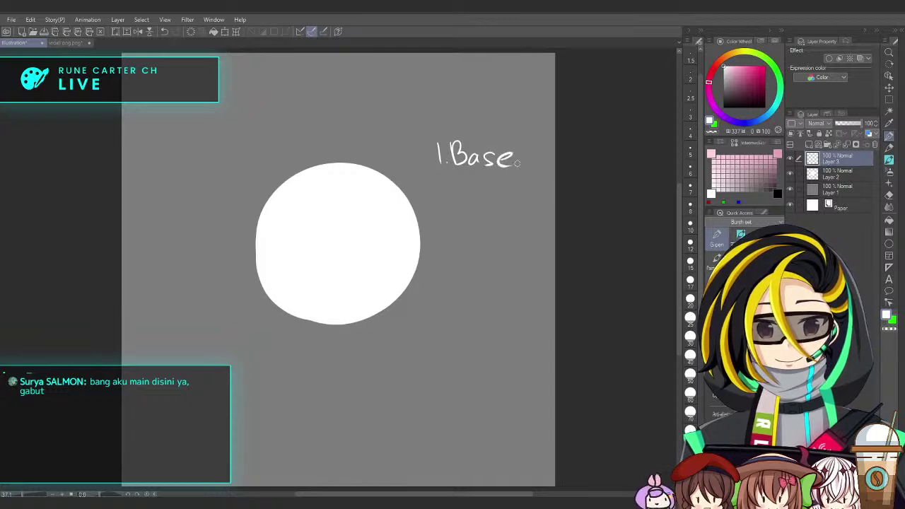
Handwrite the list number "2." in white beneath "1.Base"
{"action": "mouse_move", "coordinate": [429, 178]}
{"action": "left_mouse_down"}
{"action": "mouse_move", "coordinate": [430, 194]}
{"action": "mouse_move", "coordinate": [485, 211]}
{"action": "left_mouse_up"}
{"action": "left_click", "coordinate": [455, 190]}
{"action": "scroll", "coordinate": [449, 209], "scroll_direction": "up", "scroll_amount": 1}
{"action": "left_click_drag", "start_coordinate": [503, 259], "coordinate": [486, 282]}
{"action": "key", "text": "ctrl+z"}
{"action": "key", "text": "ctrl+z"}
{"action": "mouse_move", "coordinate": [438, 185]}
{"action": "left_mouse_down"}
{"action": "mouse_move", "coordinate": [441, 205]}
{"action": "mouse_move", "coordinate": [454, 212]}
{"action": "left_mouse_up"}
{"action": "left_click", "coordinate": [460, 209]}
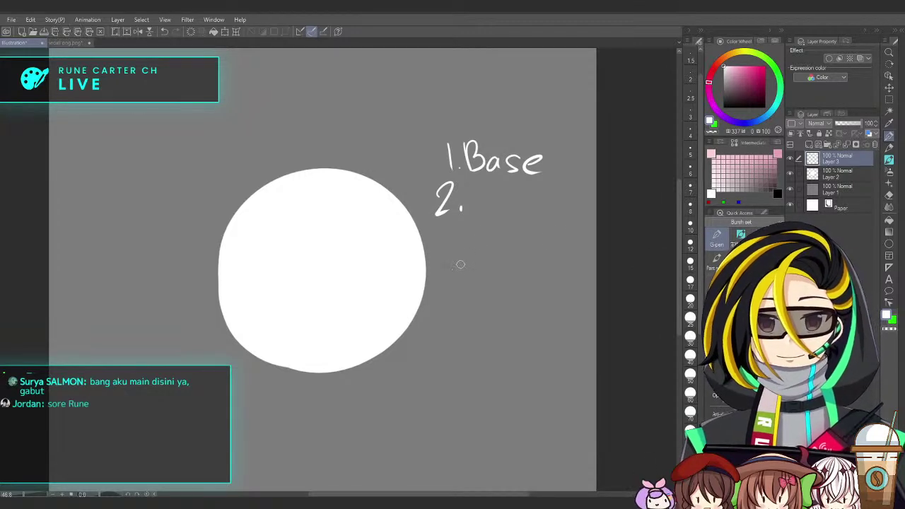
Handwrite "Gradasi" in white after the list number "2."
{"action": "scroll", "coordinate": [469, 227], "scroll_direction": "up", "scroll_amount": 1}
{"action": "mouse_move", "coordinate": [486, 191]}
{"action": "left_mouse_down"}
{"action": "mouse_move", "coordinate": [474, 210]}
{"action": "mouse_move", "coordinate": [507, 200]}
{"action": "left_mouse_up"}
{"action": "left_click_drag", "start_coordinate": [523, 206], "coordinate": [526, 223]}
{"action": "mouse_move", "coordinate": [532, 184]}
{"action": "left_mouse_down"}
{"action": "mouse_move", "coordinate": [532, 225]}
{"action": "mouse_move", "coordinate": [569, 222]}
{"action": "left_mouse_up"}
{"action": "left_click", "coordinate": [571, 188]}
{"action": "scroll", "coordinate": [582, 288], "scroll_direction": "up", "scroll_amount": 1}
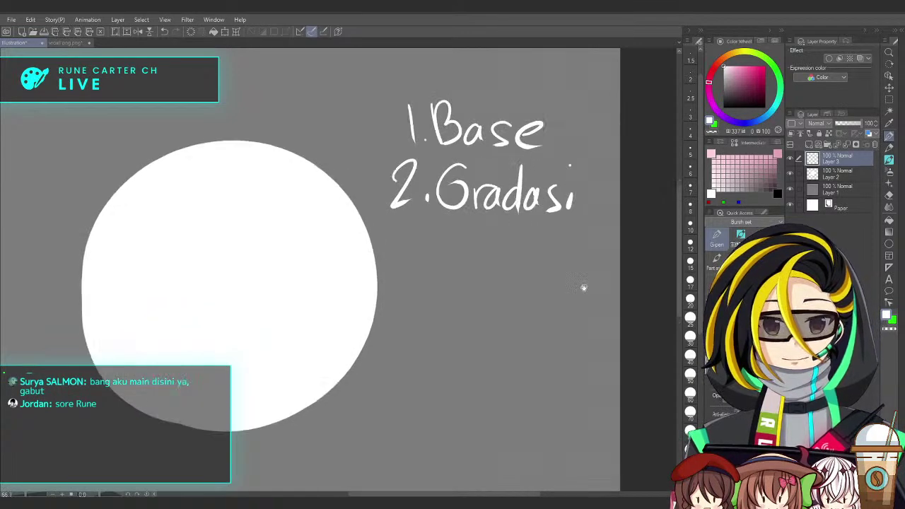
{"action": "scroll", "coordinate": [582, 276], "scroll_direction": "down", "scroll_amount": 1}
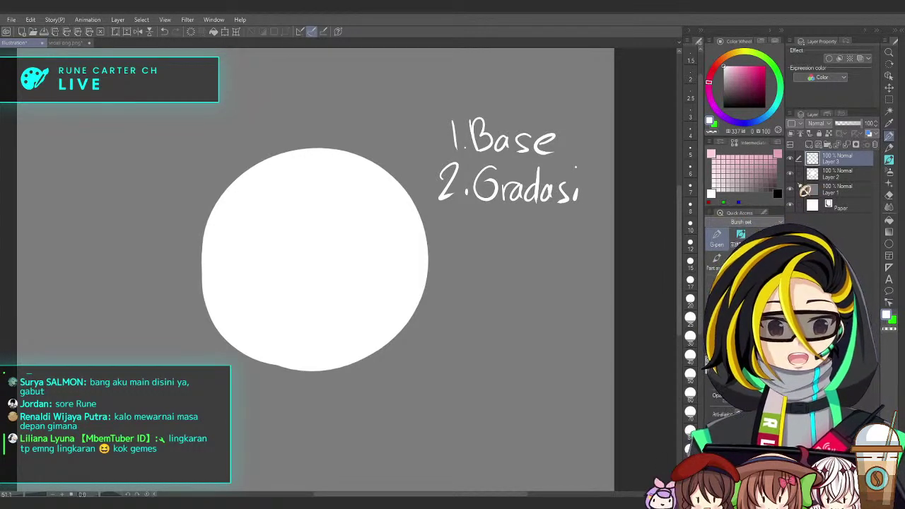
Add a new layer directly above the white circle's layer and clip it to the circle
{"action": "left_click", "coordinate": [818, 177]}
{"action": "left_click", "coordinate": [790, 174]}
{"action": "left_click", "coordinate": [790, 174]}
{"action": "left_click", "coordinate": [809, 145]}
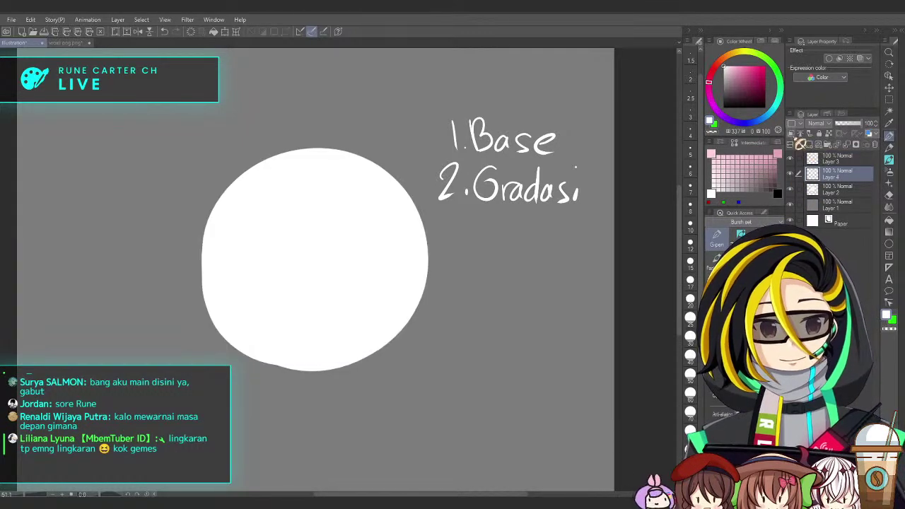
{"action": "left_click", "coordinate": [723, 84]}
{"action": "mouse_move", "coordinate": [496, 273]}
{"action": "left_mouse_down"}
{"action": "mouse_move", "coordinate": [559, 250]}
{"action": "mouse_move", "coordinate": [495, 289]}
{"action": "left_mouse_up"}
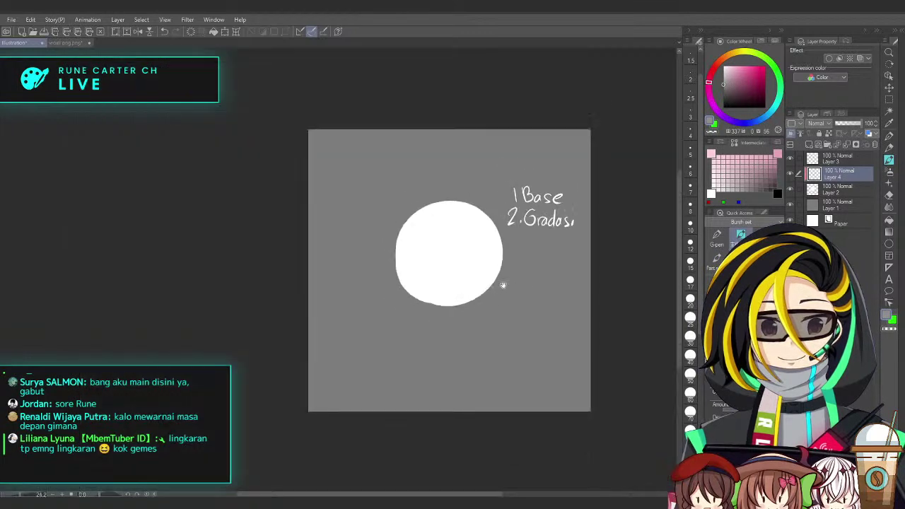
Draw a white sun with rays at the canvas's upper left on Layer 3, with an arrow pointing toward the circle
{"action": "scroll", "coordinate": [557, 268], "scroll_direction": "up", "scroll_amount": 2}
{"action": "left_click_drag", "start_coordinate": [724, 68], "coordinate": [722, 65]}
{"action": "left_click_drag", "start_coordinate": [224, 204], "coordinate": [295, 209]}
{"action": "left_click_drag", "start_coordinate": [250, 150], "coordinate": [284, 193]}
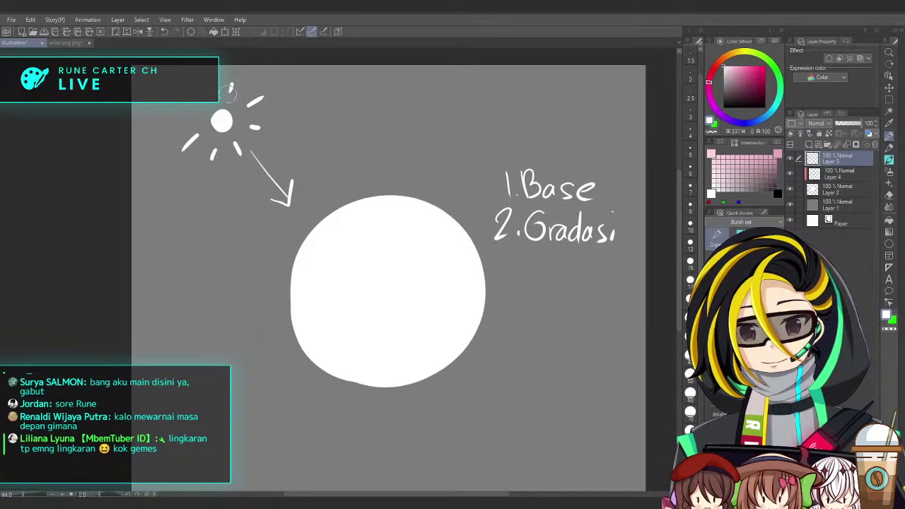
{"action": "left_click_drag", "start_coordinate": [526, 346], "coordinate": [522, 306]}
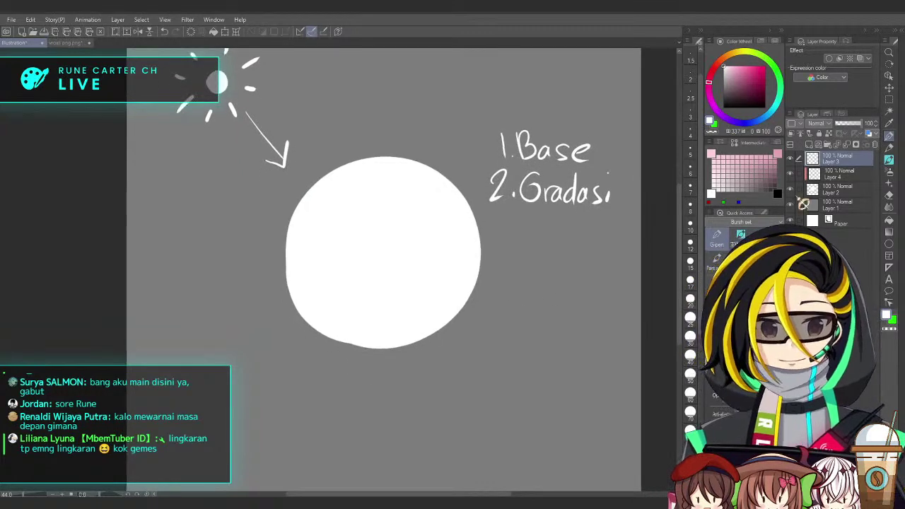
Try shading the circle's lower and right sides in light gray on the clipped layer and blending the shadow edge
{"action": "left_click", "coordinate": [823, 175]}
{"action": "scroll", "coordinate": [668, 265], "scroll_direction": "up", "scroll_amount": 1}
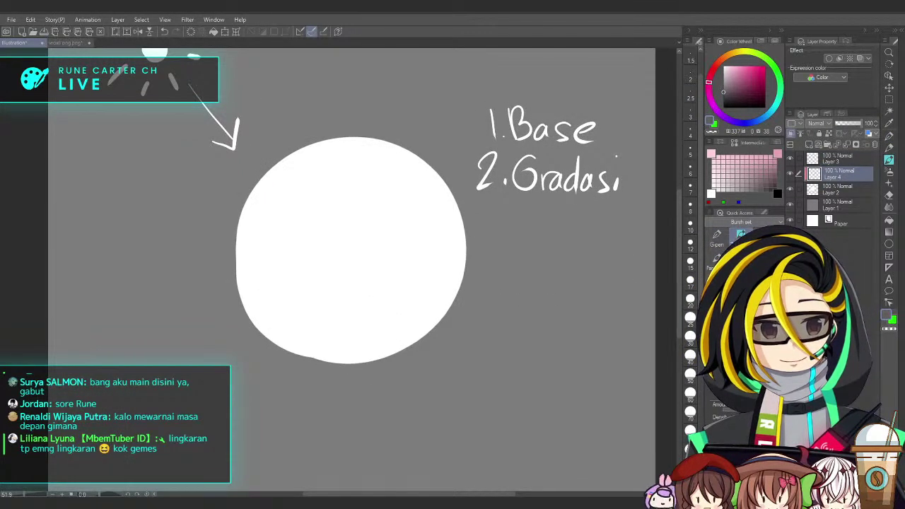
{"action": "scroll", "coordinate": [549, 338], "scroll_direction": "down", "scroll_amount": 1}
{"action": "scroll", "coordinate": [558, 343], "scroll_direction": "up", "scroll_amount": 2}
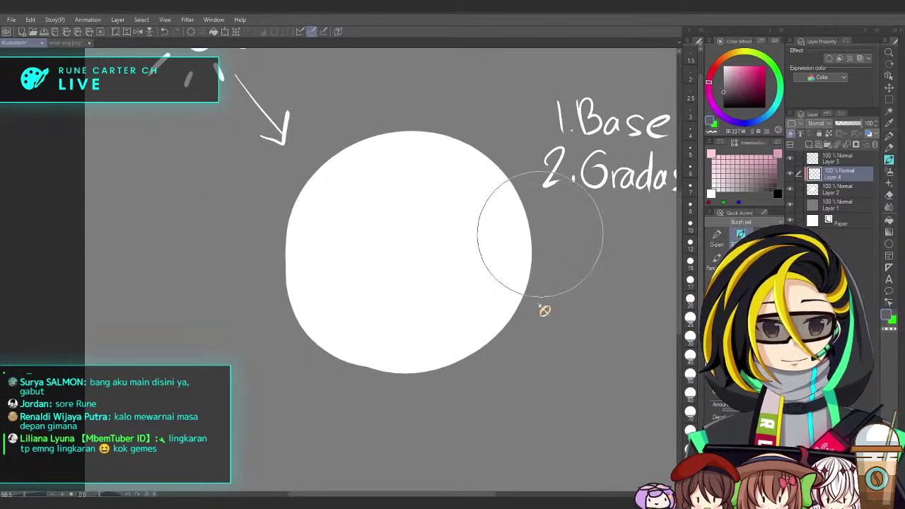
{"action": "left_click", "coordinate": [724, 75]}
{"action": "mouse_move", "coordinate": [512, 127]}
{"action": "left_mouse_down"}
{"action": "mouse_move", "coordinate": [489, 287]}
{"action": "mouse_move", "coordinate": [308, 361]}
{"action": "left_mouse_up"}
{"action": "mouse_move", "coordinate": [286, 307]}
{"action": "left_mouse_down"}
{"action": "mouse_move", "coordinate": [470, 315]}
{"action": "mouse_move", "coordinate": [533, 220]}
{"action": "mouse_move", "coordinate": [359, 308]}
{"action": "mouse_move", "coordinate": [297, 300]}
{"action": "mouse_move", "coordinate": [485, 317]}
{"action": "left_mouse_up"}
{"action": "left_click", "coordinate": [715, 260]}
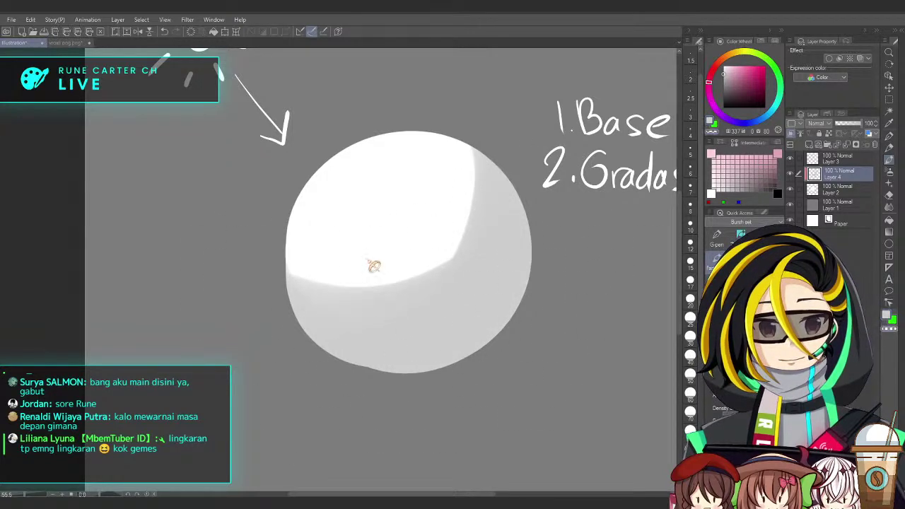
{"action": "mouse_move", "coordinate": [339, 285]}
{"action": "left_mouse_down"}
{"action": "mouse_move", "coordinate": [415, 286]}
{"action": "mouse_move", "coordinate": [487, 183]}
{"action": "mouse_move", "coordinate": [447, 243]}
{"action": "left_mouse_up"}
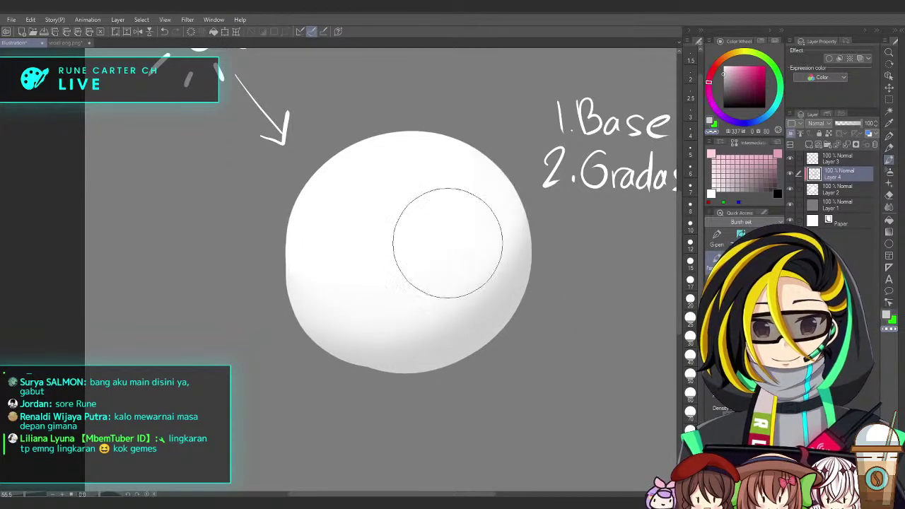
{"action": "left_click_drag", "start_coordinate": [389, 323], "coordinate": [404, 330]}
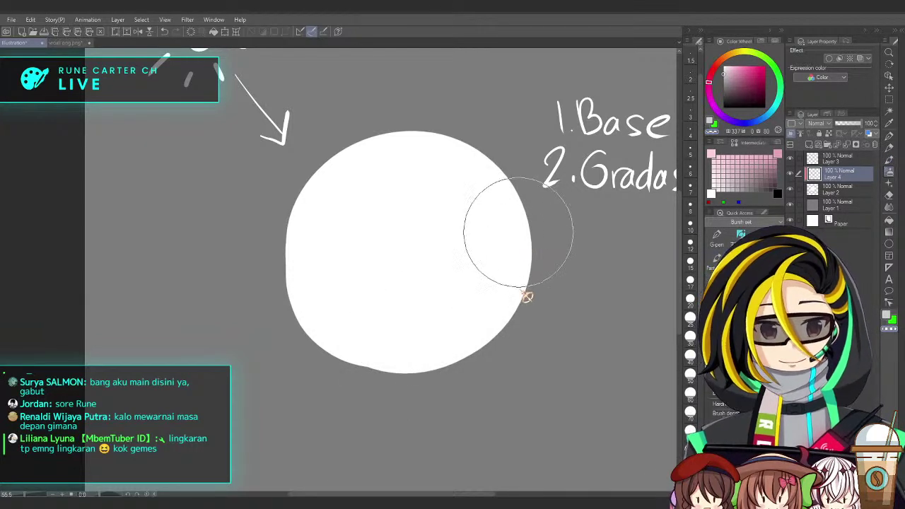
Paint soft light-gray shading on the circle's side facing away from the sun and blend it into a smooth gradient
{"action": "mouse_move", "coordinate": [464, 101]}
{"action": "left_mouse_down"}
{"action": "mouse_move", "coordinate": [414, 359]}
{"action": "mouse_move", "coordinate": [246, 323]}
{"action": "mouse_move", "coordinate": [397, 360]}
{"action": "mouse_move", "coordinate": [517, 214]}
{"action": "mouse_move", "coordinate": [405, 356]}
{"action": "mouse_move", "coordinate": [512, 354]}
{"action": "mouse_move", "coordinate": [319, 409]}
{"action": "left_mouse_up"}
{"action": "scroll", "coordinate": [552, 360], "scroll_direction": "down", "scroll_amount": 2}
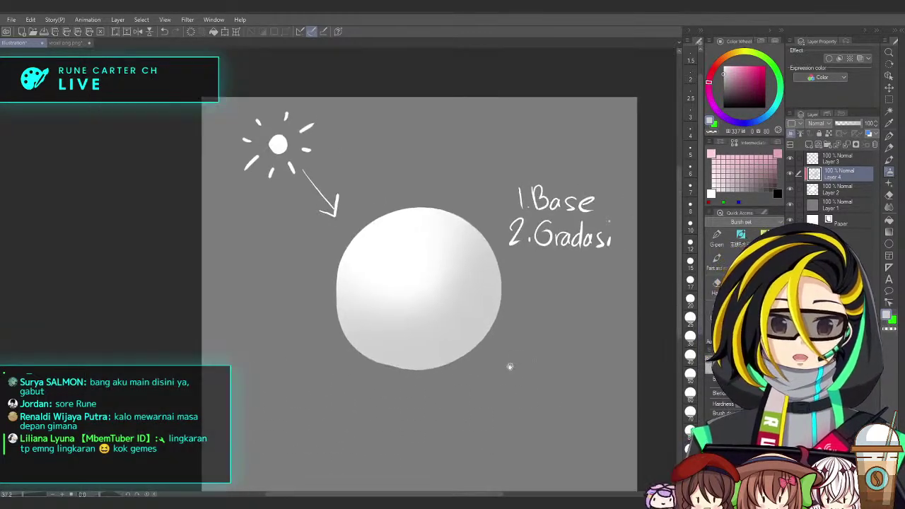
{"action": "left_click", "coordinate": [716, 262]}
{"action": "key", "text": "c"}
{"action": "mouse_move", "coordinate": [326, 293]}
{"action": "left_mouse_down"}
{"action": "mouse_move", "coordinate": [403, 313]}
{"action": "mouse_move", "coordinate": [443, 236]}
{"action": "left_mouse_up"}
{"action": "scroll", "coordinate": [541, 335], "scroll_direction": "up", "scroll_amount": 2}
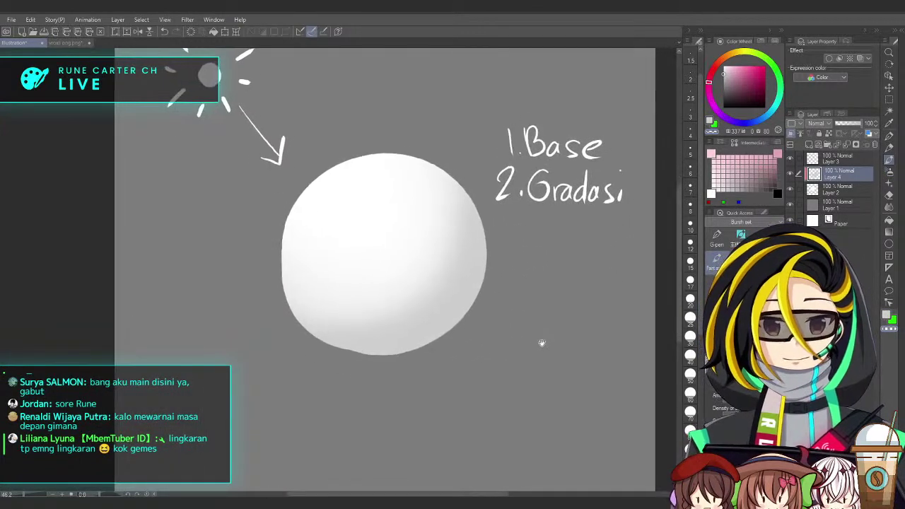
{"action": "left_click_drag", "start_coordinate": [578, 276], "coordinate": [572, 308]}
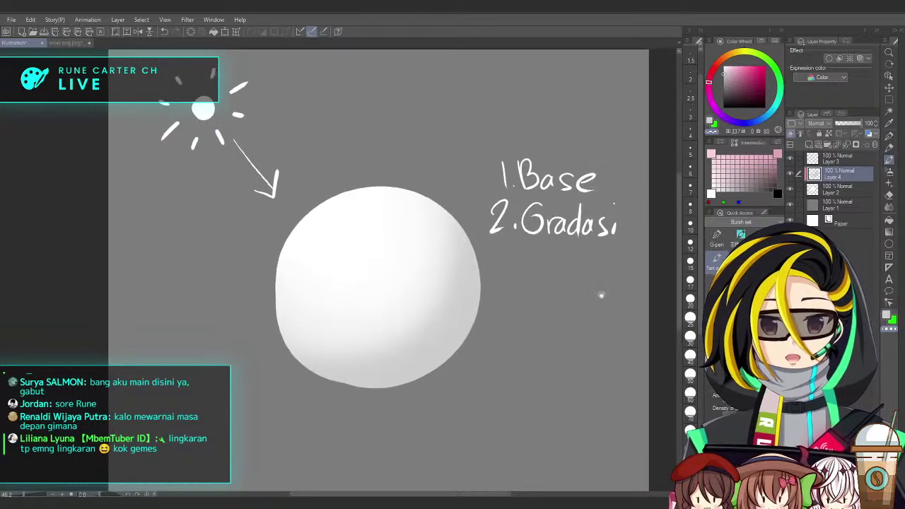
Add a new layer above all others and set the G-pen's color to bright green for annotations
{"action": "left_click", "coordinate": [725, 241]}
{"action": "left_click", "coordinate": [735, 76]}
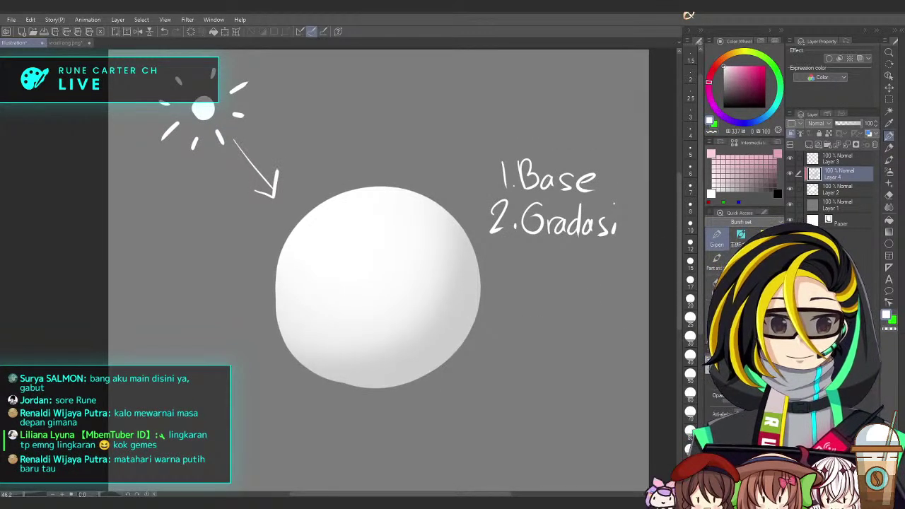
{"action": "scroll", "coordinate": [530, 337], "scroll_direction": "up", "scroll_amount": 3}
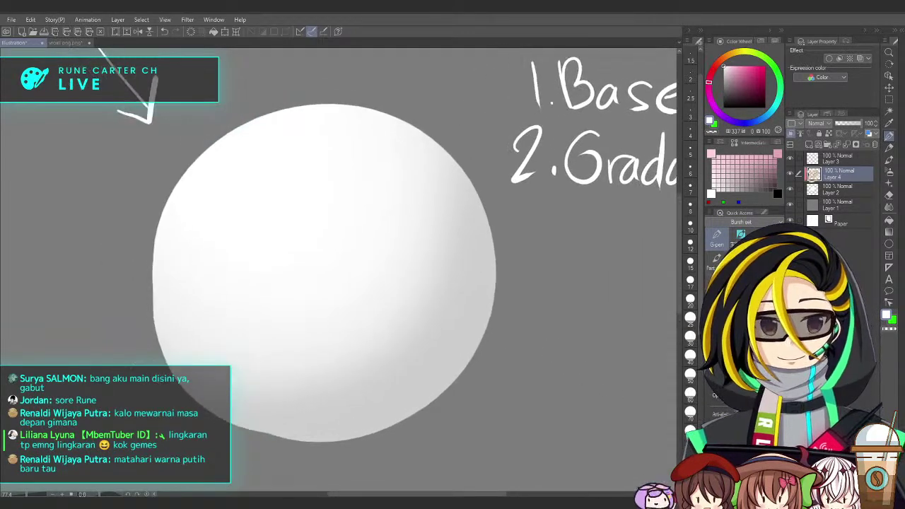
{"action": "left_click", "coordinate": [820, 160]}
{"action": "left_click", "coordinate": [808, 144]}
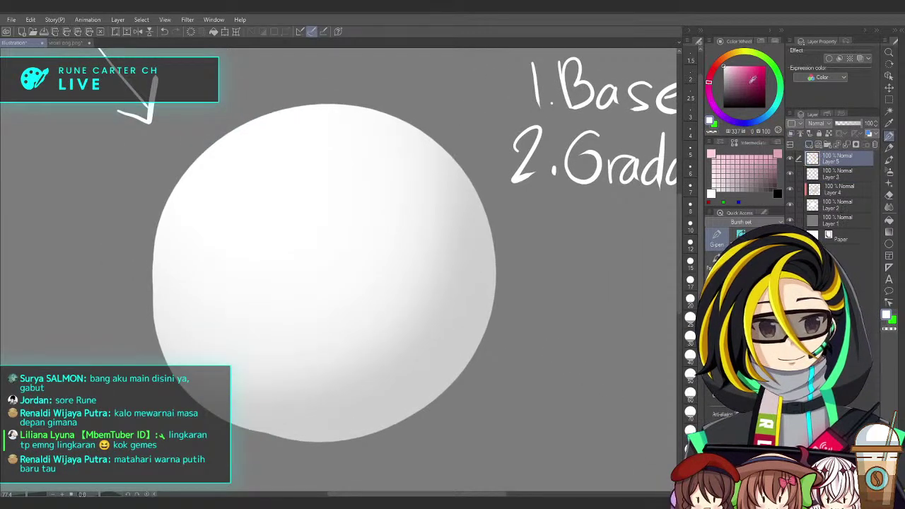
{"action": "left_click", "coordinate": [771, 64]}
{"action": "left_click_drag", "start_coordinate": [669, 195], "coordinate": [611, 114]}
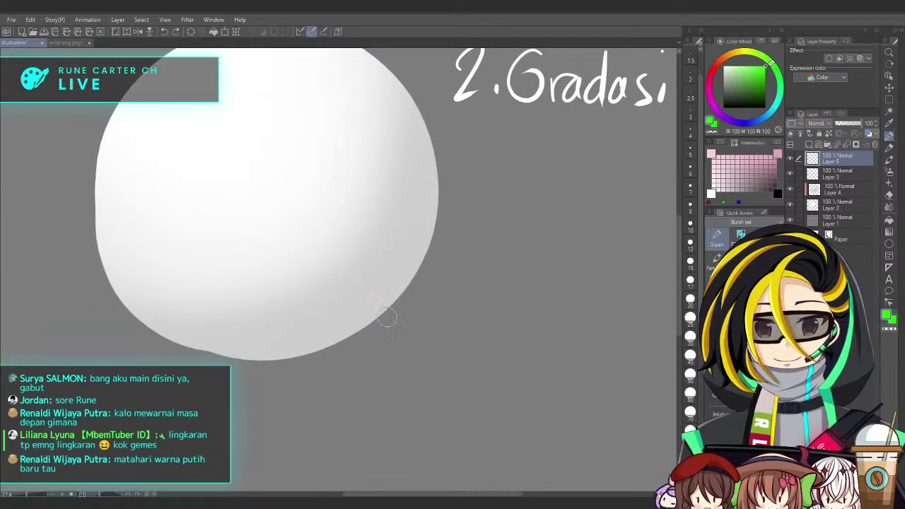
Draw a green arrow pointing at the circle's shaded lower-right edge, and undo the marks
{"action": "left_click_drag", "start_coordinate": [387, 297], "coordinate": [484, 338]}
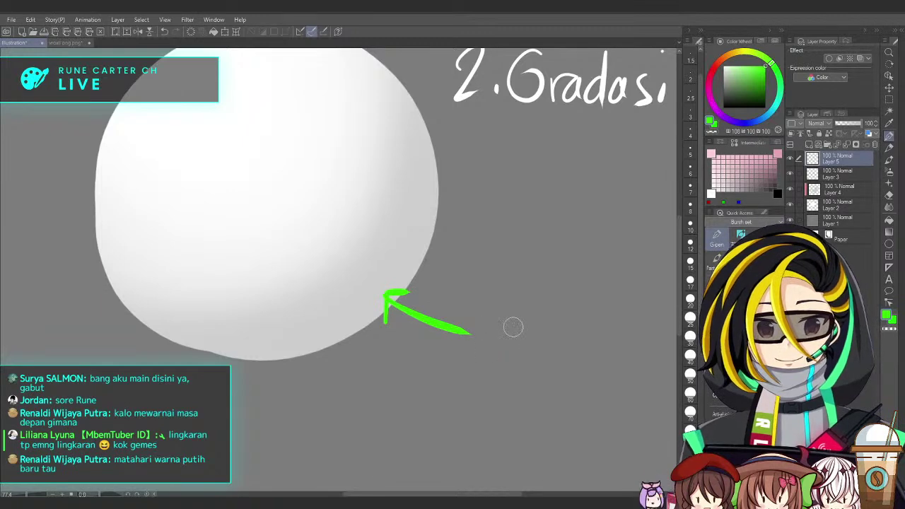
{"action": "key", "text": "ctrl+z"}
{"action": "left_click", "coordinate": [509, 332]}
{"action": "scroll", "coordinate": [509, 332], "scroll_direction": "down", "scroll_amount": 3}
{"action": "key", "text": "ctrl+z"}
{"action": "scroll", "coordinate": [510, 334], "scroll_direction": "up", "scroll_amount": 3}
{"action": "key", "text": "ctrl+z"}
{"action": "scroll", "coordinate": [505, 347], "scroll_direction": "down", "scroll_amount": 4}
Draw a curved green arrow across the circle from the shaded area up toward the sunlit side, and undo it
{"action": "mouse_move", "coordinate": [273, 187]}
{"action": "left_mouse_down"}
{"action": "mouse_move", "coordinate": [338, 324]}
{"action": "mouse_move", "coordinate": [390, 344]}
{"action": "left_mouse_up"}
{"action": "left_click_drag", "start_coordinate": [268, 182], "coordinate": [280, 187]}
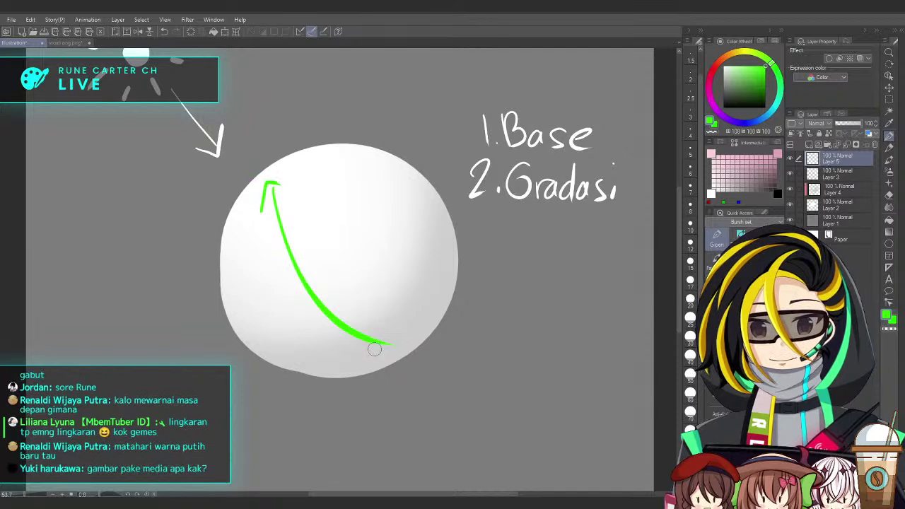
{"action": "key", "text": "ctrl+z"}
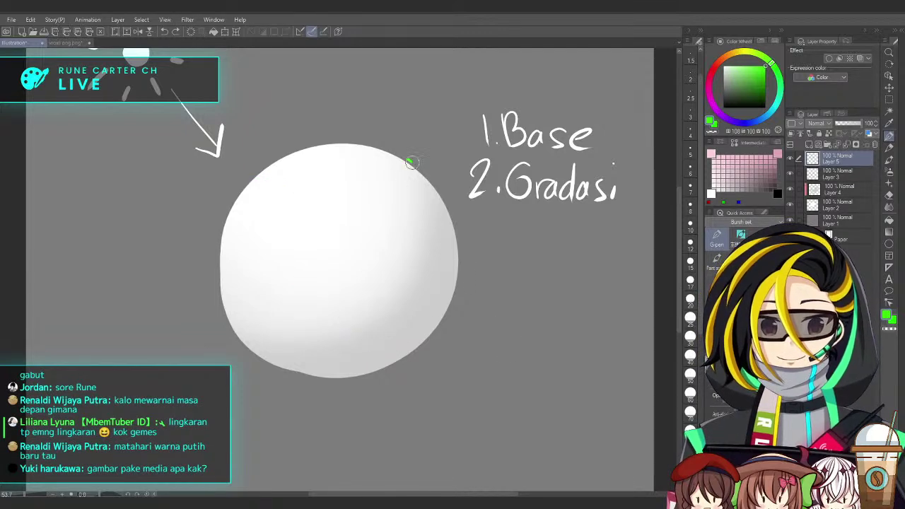
Trace a green curve along the boundary between the circle's light and shaded areas, and undo it
{"action": "mouse_move", "coordinate": [408, 161]}
{"action": "left_mouse_down"}
{"action": "mouse_move", "coordinate": [379, 315]}
{"action": "mouse_move", "coordinate": [204, 305]}
{"action": "left_mouse_up"}
{"action": "key", "text": "ctrl+z"}
{"action": "mouse_move", "coordinate": [394, 152]}
{"action": "left_mouse_down"}
{"action": "mouse_move", "coordinate": [420, 264]}
{"action": "mouse_move", "coordinate": [195, 337]}
{"action": "left_mouse_up"}
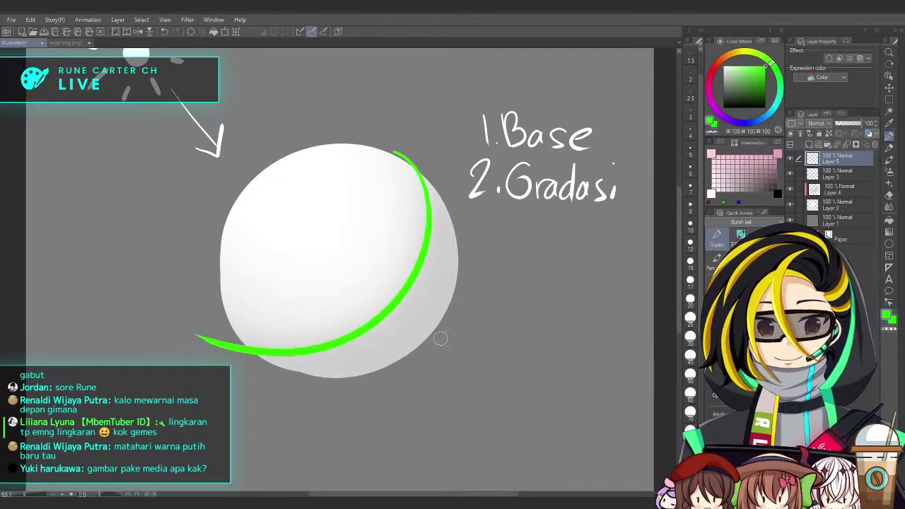
{"action": "key", "text": "ctrl+z"}
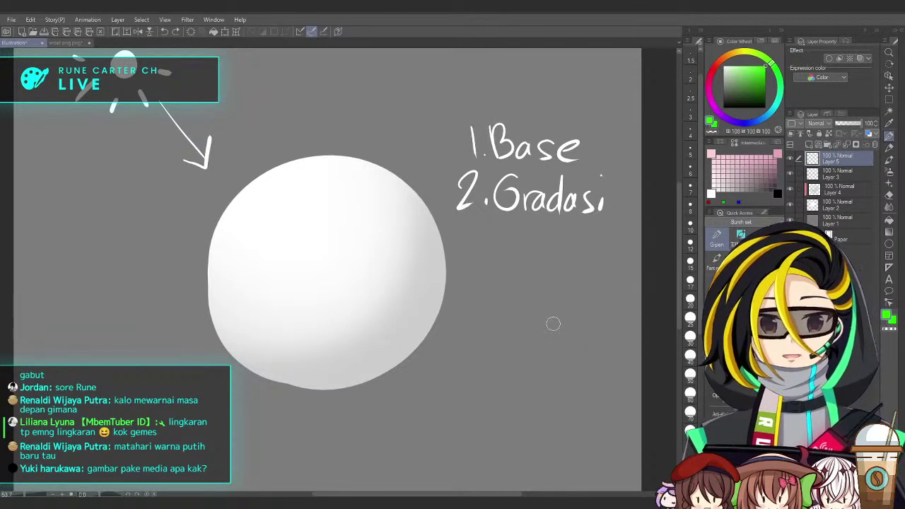
Hide and show the gradation layer to compare the circle with and without its soft shading
{"action": "left_click_drag", "start_coordinate": [534, 322], "coordinate": [545, 325]}
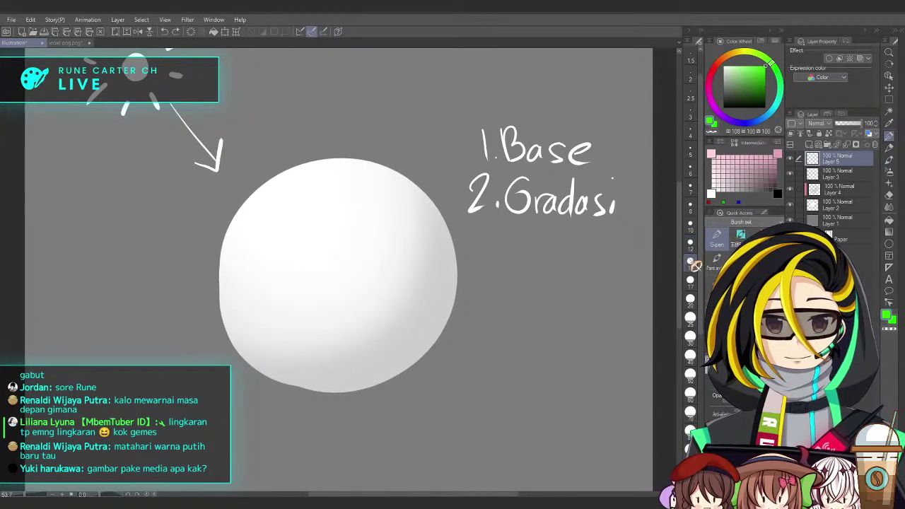
{"action": "scroll", "coordinate": [499, 325], "scroll_direction": "up", "scroll_amount": 4}
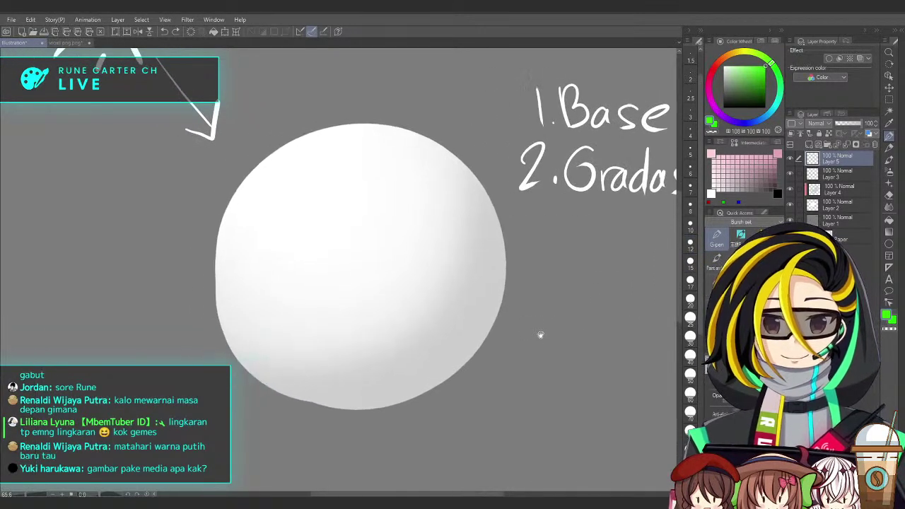
{"action": "scroll", "coordinate": [622, 318], "scroll_direction": "down", "scroll_amount": 3}
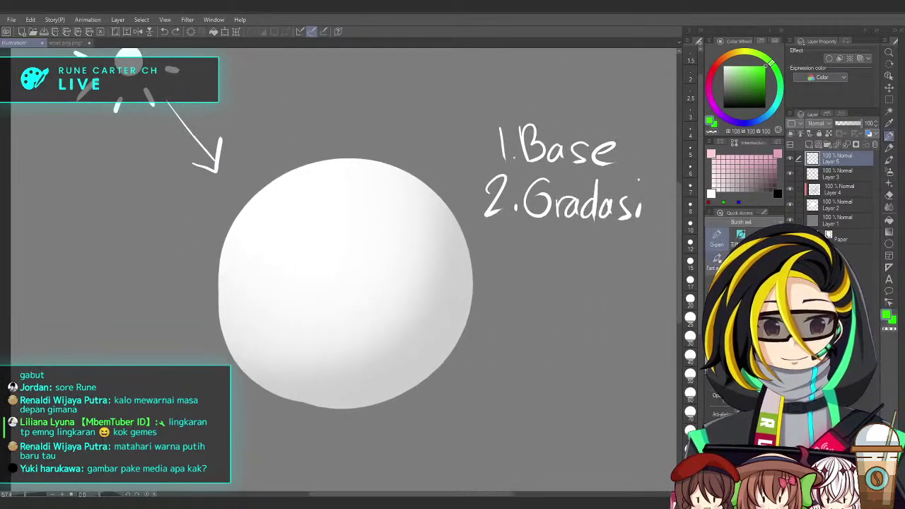
{"action": "left_click", "coordinate": [839, 177]}
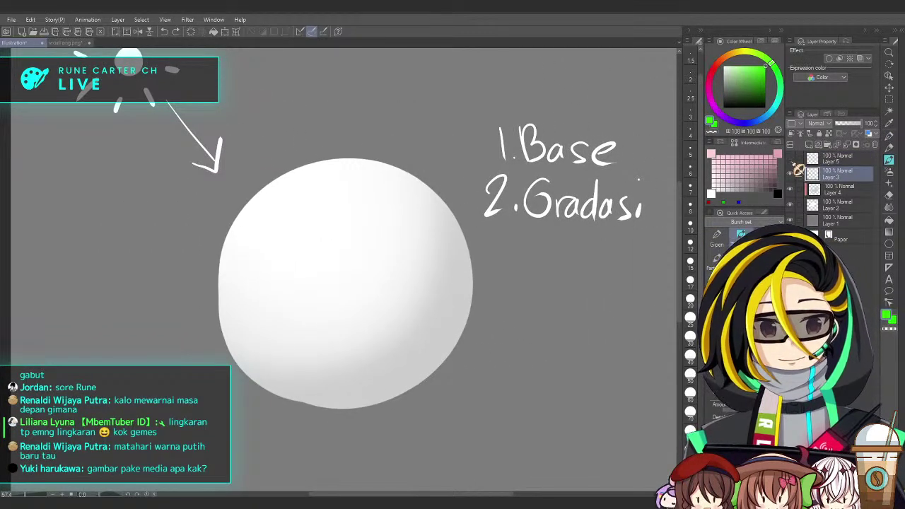
{"action": "left_click", "coordinate": [790, 174]}
{"action": "left_click", "coordinate": [790, 173]}
{"action": "left_click", "coordinate": [790, 189]}
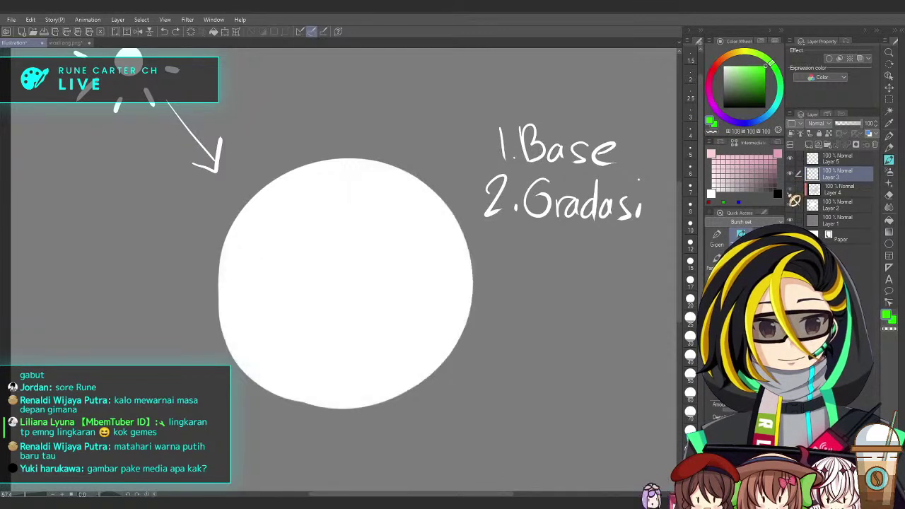
{"action": "left_click", "coordinate": [790, 190]}
{"action": "left_click", "coordinate": [820, 191]}
Write "3. Shading" in white with the G-pen on the text layer, below "2. Gradasi"
{"action": "left_click", "coordinate": [806, 174]}
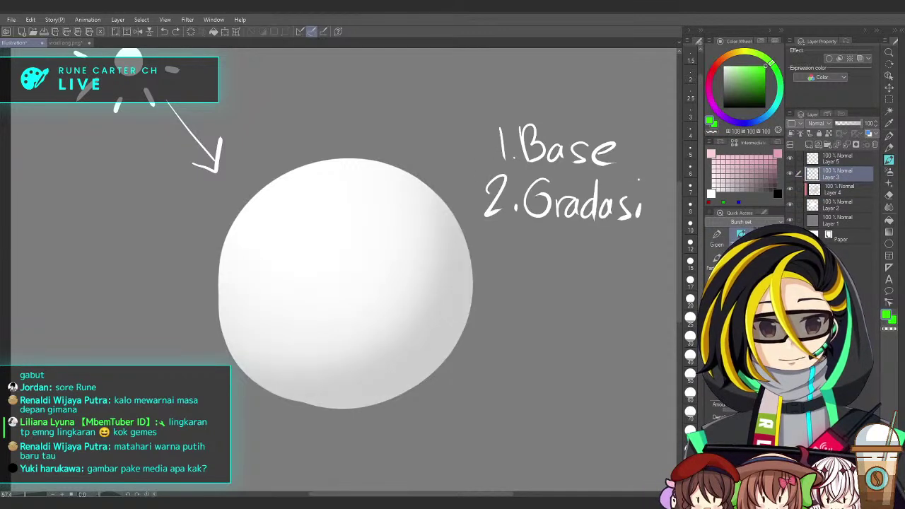
{"action": "left_click_drag", "start_coordinate": [530, 261], "coordinate": [562, 261]}
{"action": "left_click_drag", "start_coordinate": [477, 219], "coordinate": [480, 263]}
{"action": "left_click", "coordinate": [522, 262]}
{"action": "left_click_drag", "start_coordinate": [542, 296], "coordinate": [429, 296]}
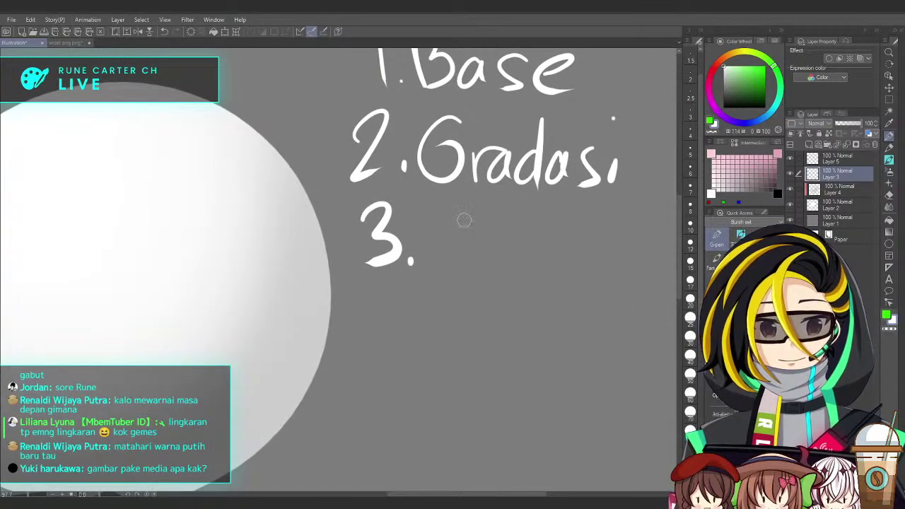
{"action": "mouse_move", "coordinate": [463, 212]}
{"action": "left_mouse_down"}
{"action": "mouse_move", "coordinate": [430, 222]}
{"action": "mouse_move", "coordinate": [446, 264]}
{"action": "left_mouse_up"}
{"action": "mouse_move", "coordinate": [490, 207]}
{"action": "left_mouse_down"}
{"action": "mouse_move", "coordinate": [506, 264]}
{"action": "mouse_move", "coordinate": [535, 263]}
{"action": "mouse_move", "coordinate": [555, 202]}
{"action": "mouse_move", "coordinate": [562, 268]}
{"action": "mouse_move", "coordinate": [573, 267]}
{"action": "left_mouse_up"}
{"action": "left_click", "coordinate": [571, 215]}
{"action": "mouse_move", "coordinate": [584, 246]}
{"action": "left_mouse_down"}
{"action": "mouse_move", "coordinate": [609, 267]}
{"action": "mouse_move", "coordinate": [599, 298]}
{"action": "left_mouse_up"}
{"action": "scroll", "coordinate": [599, 298], "scroll_direction": "down", "scroll_amount": 5}
{"action": "scroll", "coordinate": [586, 319], "scroll_direction": "up", "scroll_amount": 1}
Add a new clipped layer above the gradation layer and choose a medium gray as the painting color
{"action": "left_click", "coordinate": [823, 193]}
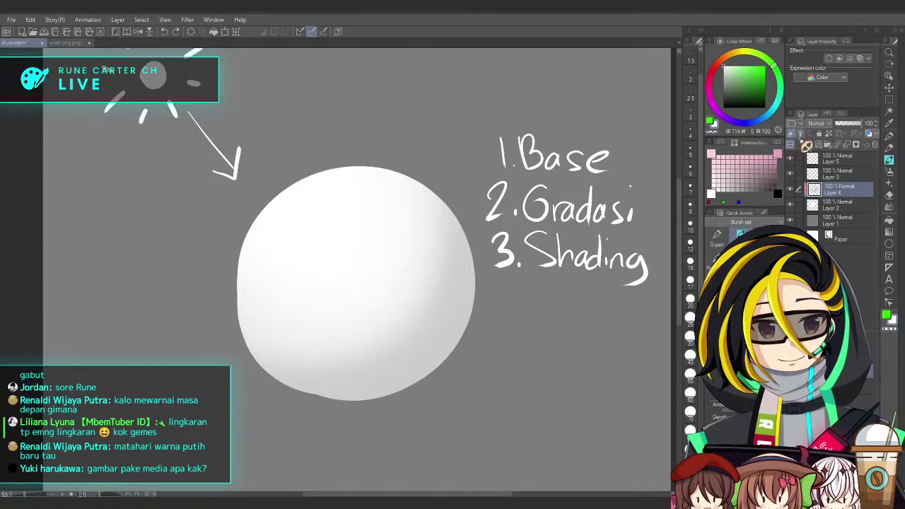
{"action": "left_click", "coordinate": [803, 144]}
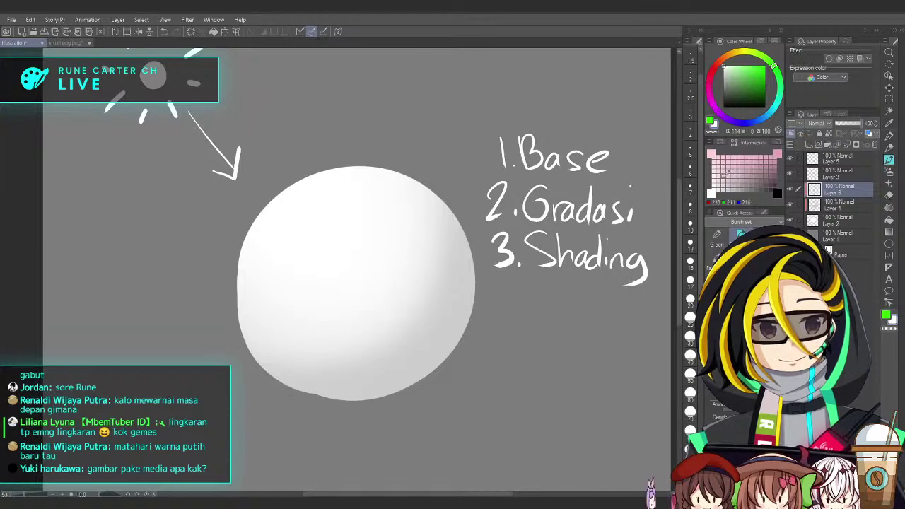
{"action": "left_click", "coordinate": [718, 188]}
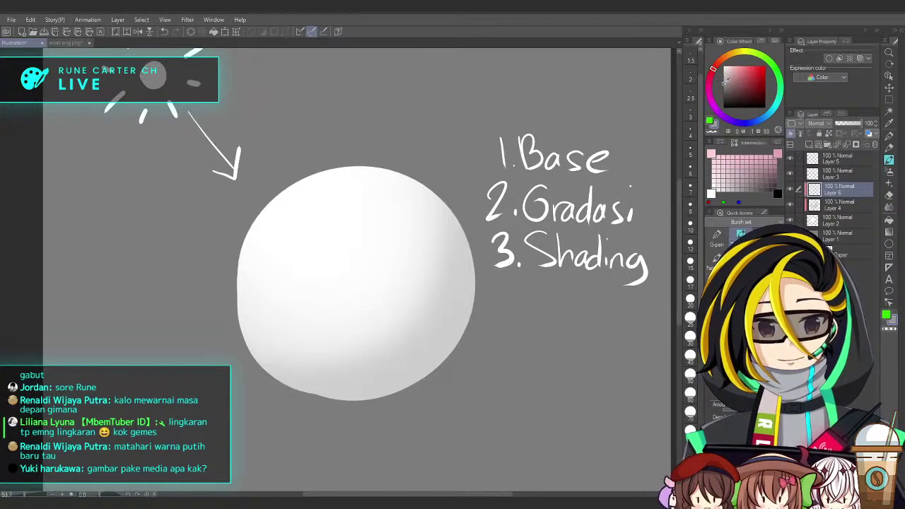
Try hard-edged gray crescents along the circle's lower-right edge, undoing each stroke
{"action": "mouse_move", "coordinate": [448, 192]}
{"action": "left_mouse_down"}
{"action": "mouse_move", "coordinate": [444, 352]}
{"action": "mouse_move", "coordinate": [235, 408]}
{"action": "left_mouse_up"}
{"action": "key", "text": "ctrl+z"}
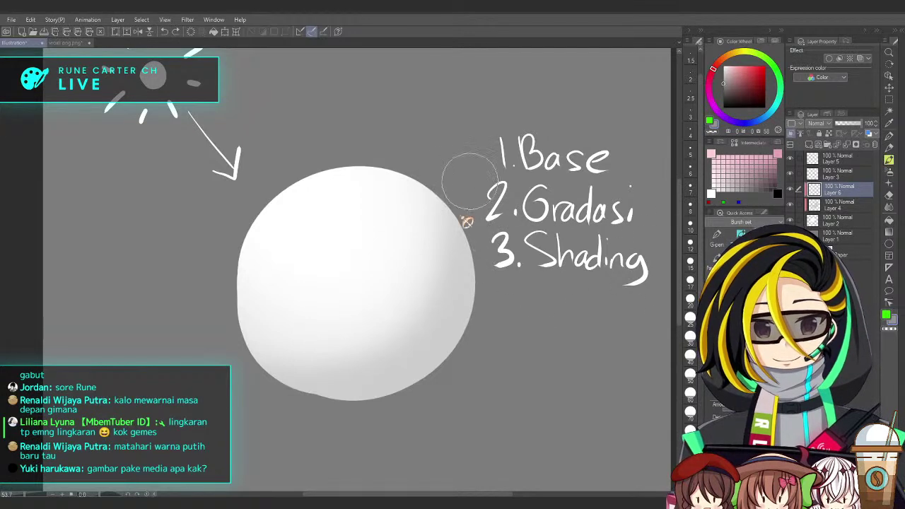
{"action": "mouse_move", "coordinate": [460, 202]}
{"action": "left_mouse_down"}
{"action": "mouse_move", "coordinate": [439, 353]}
{"action": "mouse_move", "coordinate": [233, 374]}
{"action": "left_mouse_up"}
{"action": "key", "text": "ctrl+z"}
{"action": "mouse_move", "coordinate": [440, 185]}
{"action": "left_mouse_down"}
{"action": "mouse_move", "coordinate": [445, 345]}
{"action": "mouse_move", "coordinate": [268, 390]}
{"action": "left_mouse_up"}
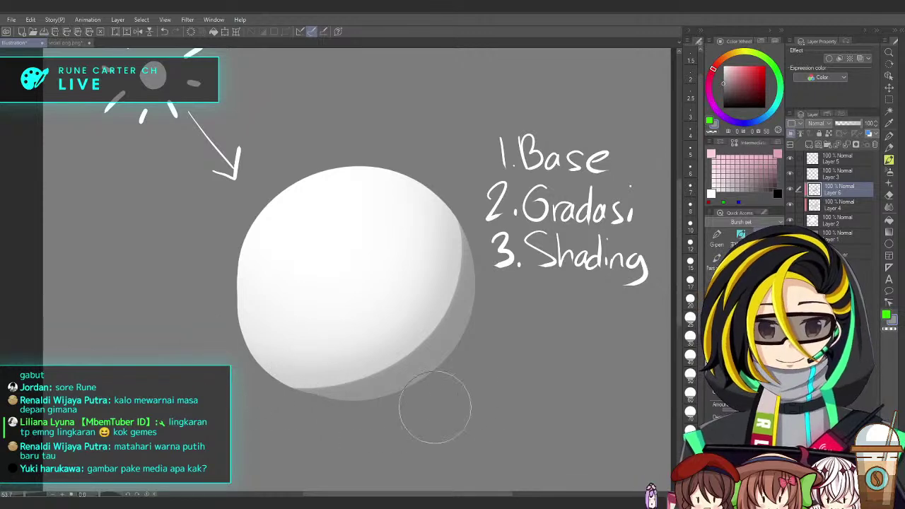
{"action": "key", "text": "ctrl+z"}
Try a narrower gray shading band hugging the circle's lower-right rim, undoing the unwanted strokes
{"action": "mouse_move", "coordinate": [445, 181]}
{"action": "left_mouse_down"}
{"action": "mouse_move", "coordinate": [477, 291]}
{"action": "mouse_move", "coordinate": [261, 397]}
{"action": "left_mouse_up"}
{"action": "mouse_move", "coordinate": [237, 361]}
{"action": "left_mouse_down"}
{"action": "mouse_move", "coordinate": [388, 388]}
{"action": "mouse_move", "coordinate": [482, 290]}
{"action": "left_mouse_up"}
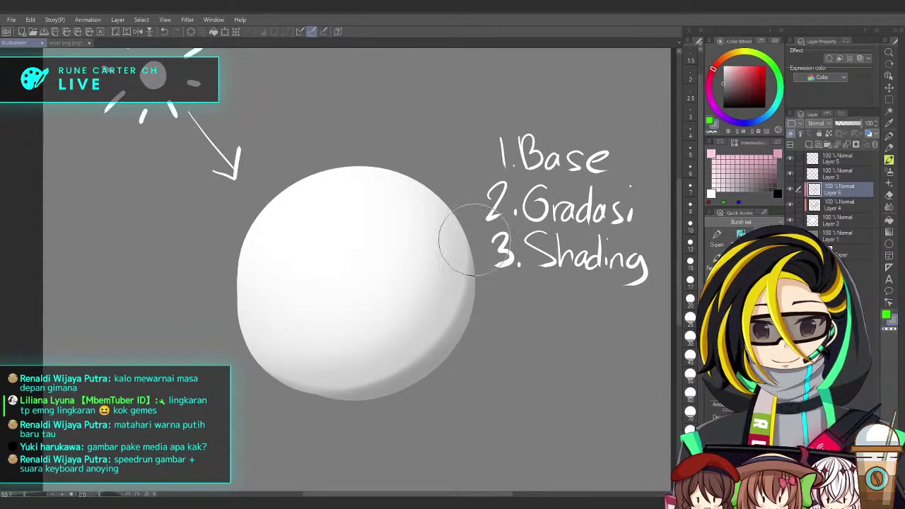
{"action": "mouse_move", "coordinate": [471, 219]}
{"action": "left_mouse_down"}
{"action": "mouse_move", "coordinate": [383, 378]}
{"action": "mouse_move", "coordinate": [242, 404]}
{"action": "left_mouse_up"}
{"action": "key", "text": "ctrl+z"}
{"action": "left_click_drag", "start_coordinate": [474, 279], "coordinate": [282, 414]}
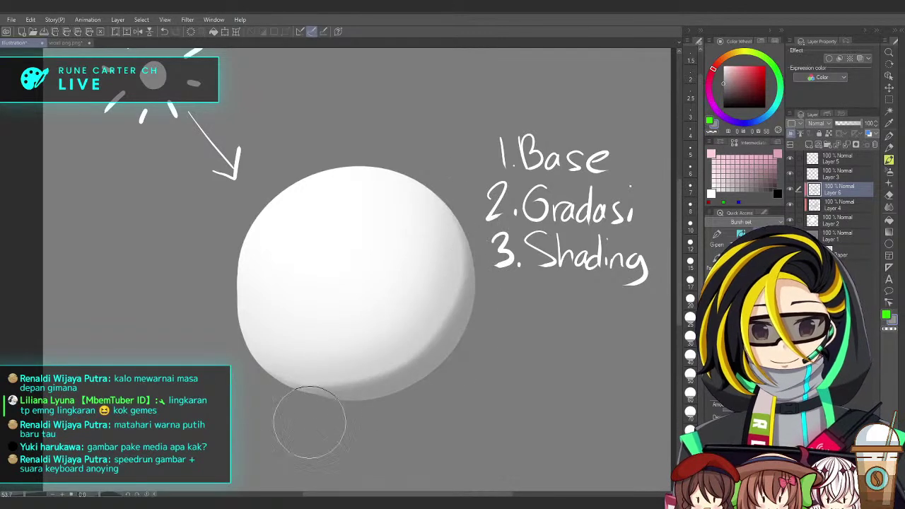
{"action": "scroll", "coordinate": [523, 396], "scroll_direction": "up", "scroll_amount": 3}
{"action": "scroll", "coordinate": [523, 395], "scroll_direction": "down", "scroll_amount": 2}
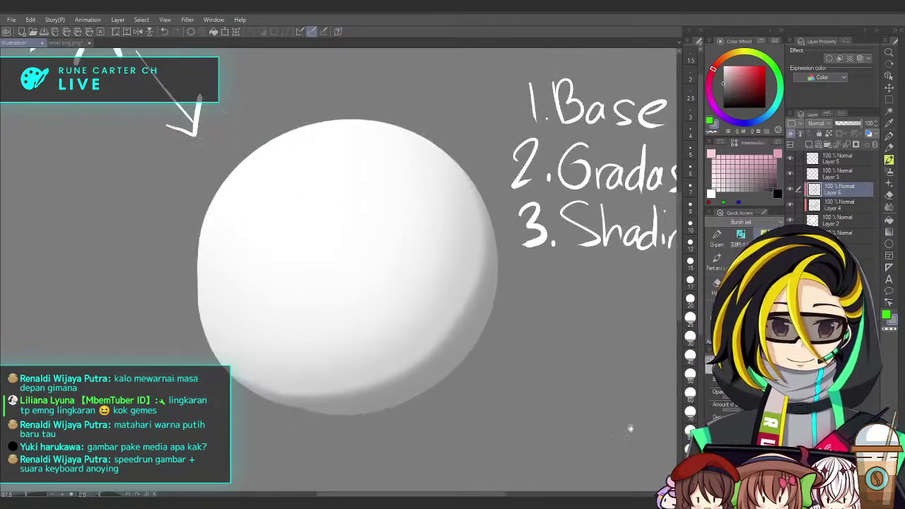
{"action": "key", "text": "ctrl+z"}
Try wider shading strokes sweeping between the circle's upper-right side and its underside, undoing each one
{"action": "left_click_drag", "start_coordinate": [474, 162], "coordinate": [364, 383]}
{"action": "key", "text": "ctrl+z"}
{"action": "left_click_drag", "start_coordinate": [468, 166], "coordinate": [360, 397]}
{"action": "key", "text": "ctrl+z"}
{"action": "mouse_move", "coordinate": [466, 142]}
{"action": "left_mouse_down"}
{"action": "mouse_move", "coordinate": [497, 241]}
{"action": "mouse_move", "coordinate": [329, 414]}
{"action": "mouse_move", "coordinate": [263, 421]}
{"action": "mouse_move", "coordinate": [202, 371]}
{"action": "mouse_move", "coordinate": [422, 371]}
{"action": "mouse_move", "coordinate": [458, 322]}
{"action": "left_mouse_up"}
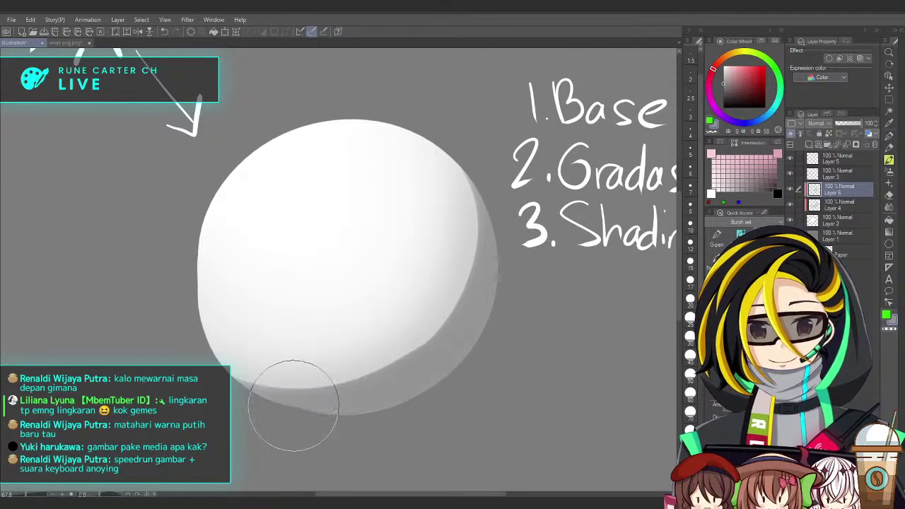
{"action": "key", "text": "ctrl+z"}
{"action": "left_click_drag", "start_coordinate": [200, 364], "coordinate": [438, 362]}
{"action": "key", "text": "ctrl+z"}
Paint a wide hard-edged gray shading crescent along the circle's lower-right side, from its upper-right edge around to the lower left
{"action": "mouse_move", "coordinate": [205, 357]}
{"action": "left_mouse_down"}
{"action": "mouse_move", "coordinate": [425, 364]}
{"action": "mouse_move", "coordinate": [491, 266]}
{"action": "left_mouse_up"}
{"action": "left_click_drag", "start_coordinate": [489, 214], "coordinate": [465, 298]}
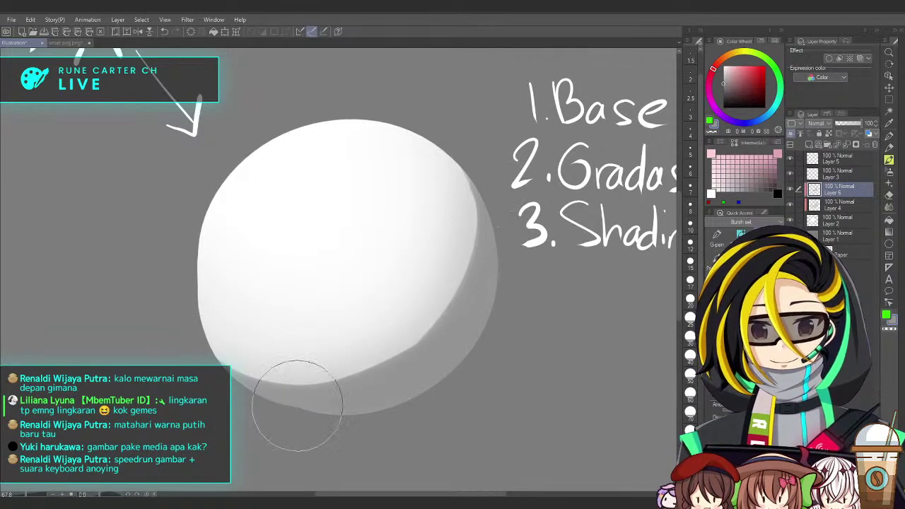
{"action": "scroll", "coordinate": [528, 350], "scroll_direction": "down", "scroll_amount": 2}
Transform the gradation layer, moving the soft shading up and left toward the light source
{"action": "left_click", "coordinate": [827, 206]}
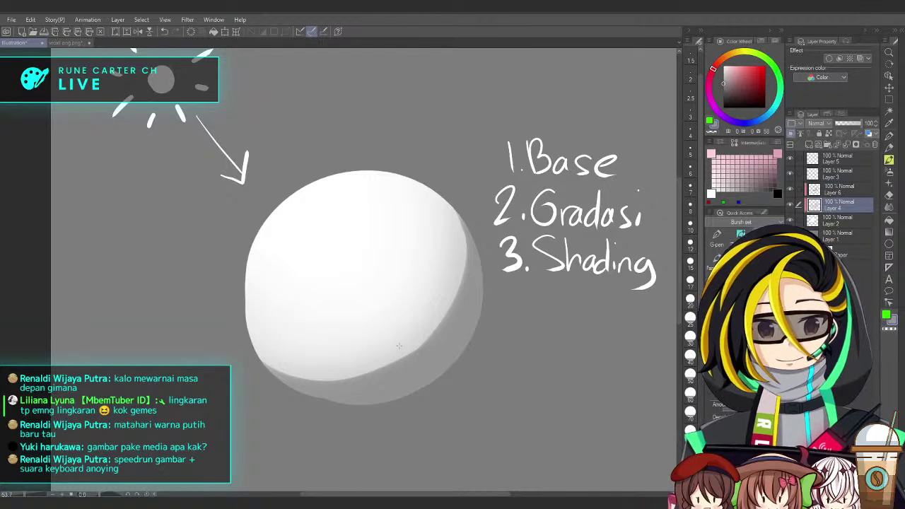
{"action": "key", "text": "ctrl+t"}
{"action": "mouse_move", "coordinate": [416, 334]}
{"action": "left_mouse_down"}
{"action": "mouse_move", "coordinate": [436, 357]}
{"action": "mouse_move", "coordinate": [427, 326]}
{"action": "left_mouse_up"}
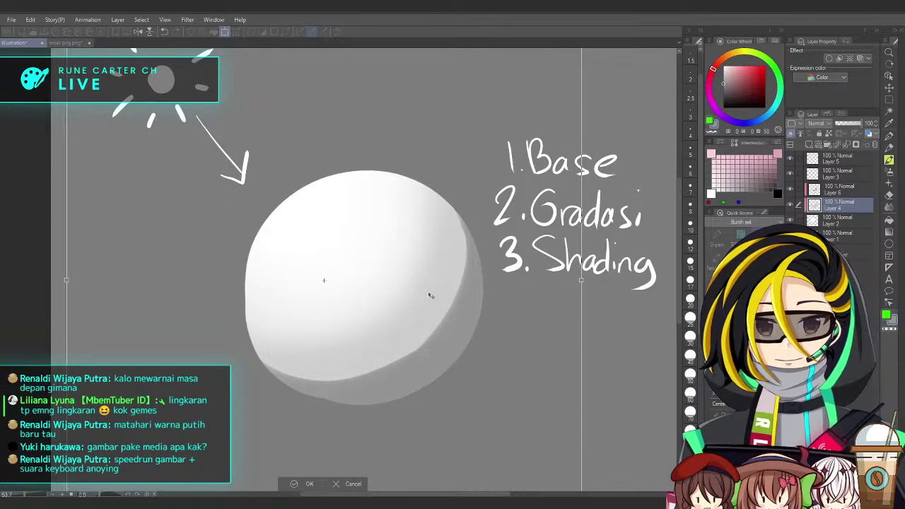
{"action": "key", "text": "Return"}
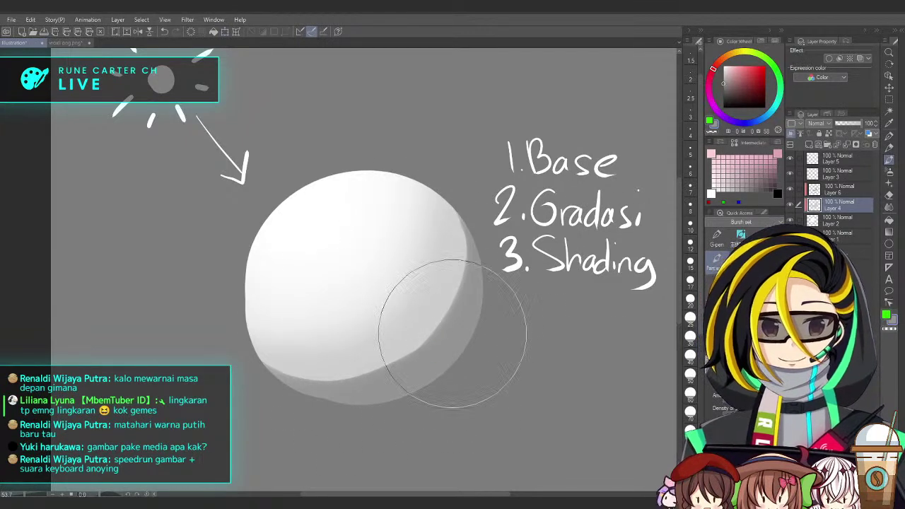
Delete the empty annotation layer at the top of the layer stack
{"action": "scroll", "coordinate": [519, 384], "scroll_direction": "down", "scroll_amount": 2}
{"action": "mouse_move", "coordinate": [517, 386]}
{"action": "left_mouse_down"}
{"action": "mouse_move", "coordinate": [460, 379]}
{"action": "mouse_move", "coordinate": [522, 373]}
{"action": "left_mouse_up"}
{"action": "scroll", "coordinate": [460, 380], "scroll_direction": "up", "scroll_amount": 1}
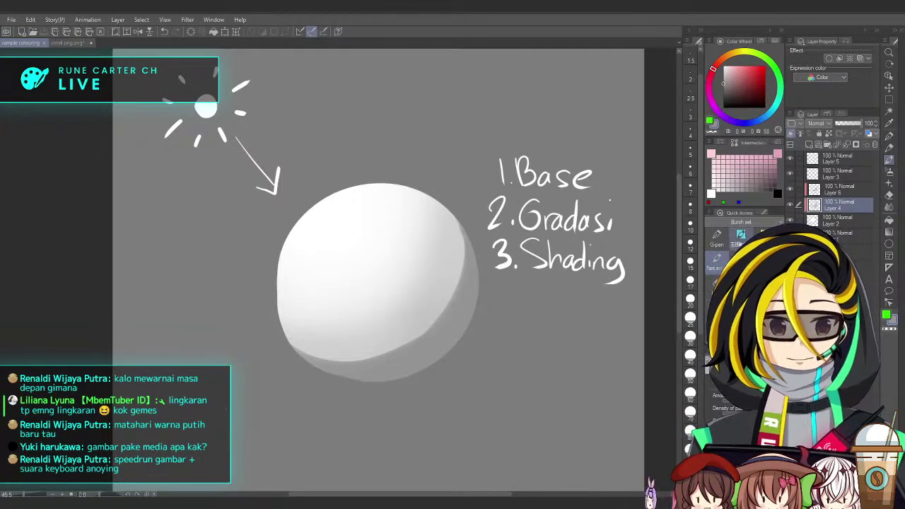
{"action": "left_click_drag", "start_coordinate": [495, 348], "coordinate": [509, 339]}
{"action": "left_click", "coordinate": [834, 160]}
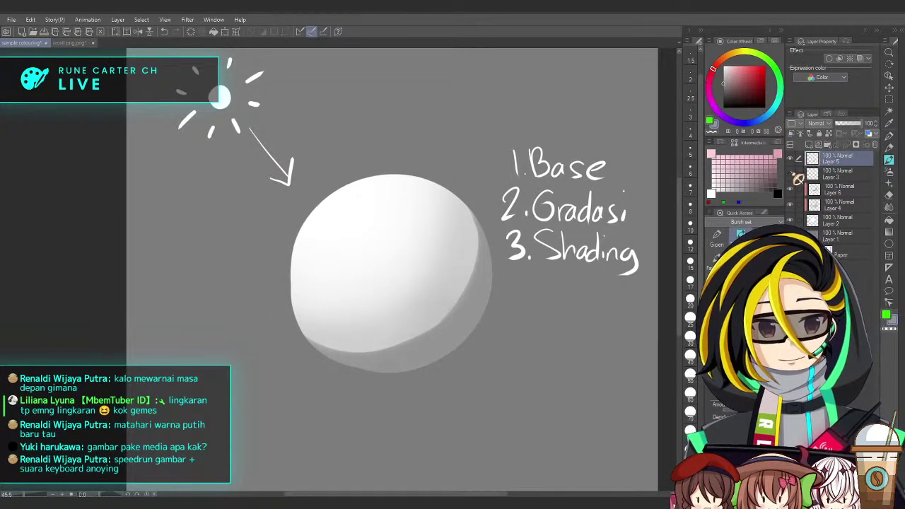
{"action": "left_click", "coordinate": [874, 145]}
{"action": "scroll", "coordinate": [573, 316], "scroll_direction": "up", "scroll_amount": 1}
{"action": "scroll", "coordinate": [573, 317], "scroll_direction": "up", "scroll_amount": 2}
{"action": "left_click_drag", "start_coordinate": [490, 245], "coordinate": [487, 299]}
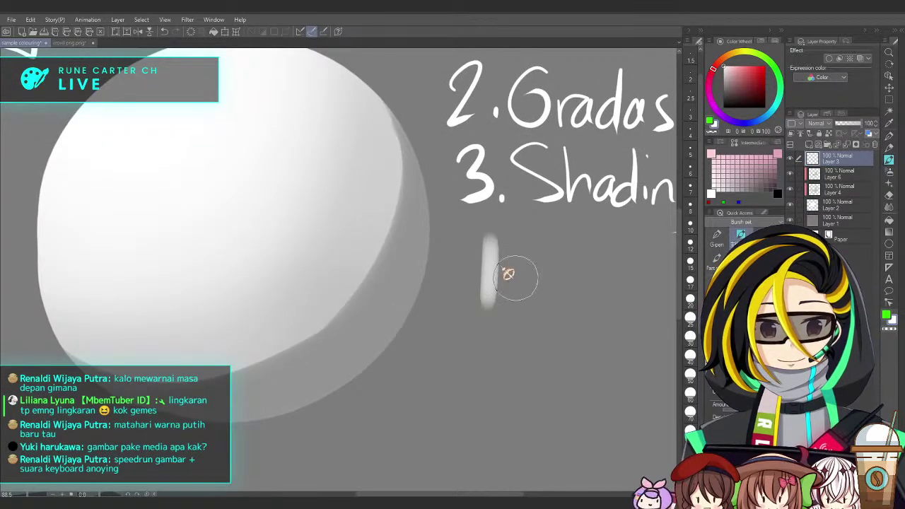
{"action": "key", "text": "ctrl+z"}
{"action": "mouse_move", "coordinate": [480, 223]}
{"action": "left_mouse_down"}
{"action": "mouse_move", "coordinate": [474, 280]}
{"action": "mouse_move", "coordinate": [455, 251]}
{"action": "mouse_move", "coordinate": [497, 280]}
{"action": "left_mouse_up"}
{"action": "key", "text": "ctrl+z"}
Write "4. Shadow" in white on the text layer, below "3. Shading"
{"action": "left_click_drag", "start_coordinate": [544, 317], "coordinate": [410, 326]}
{"action": "mouse_move", "coordinate": [416, 240]}
{"action": "left_mouse_down"}
{"action": "mouse_move", "coordinate": [386, 282]}
{"action": "mouse_move", "coordinate": [442, 284]}
{"action": "mouse_move", "coordinate": [466, 264]}
{"action": "left_mouse_up"}
{"action": "left_click_drag", "start_coordinate": [508, 227], "coordinate": [509, 285]}
{"action": "left_click_drag", "start_coordinate": [528, 267], "coordinate": [587, 273]}
{"action": "scroll", "coordinate": [592, 274], "scroll_direction": "down", "scroll_amount": 1}
{"action": "left_click_drag", "start_coordinate": [545, 330], "coordinate": [603, 331]}
Add a clipped layer above the shading layer and paint a thin dark gray shadow crescent along the circle's lower-right rim
{"action": "left_click", "coordinate": [817, 174]}
{"action": "left_click", "coordinate": [808, 145]}
{"action": "left_click", "coordinate": [791, 133]}
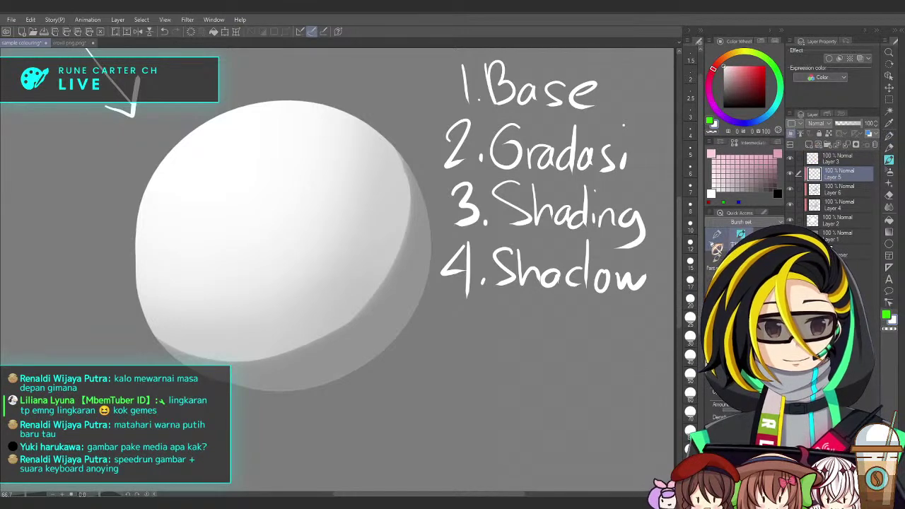
{"action": "left_click_drag", "start_coordinate": [551, 277], "coordinate": [499, 280]}
{"action": "mouse_move", "coordinate": [487, 238]}
{"action": "left_mouse_down"}
{"action": "mouse_move", "coordinate": [334, 388]}
{"action": "mouse_move", "coordinate": [273, 396]}
{"action": "left_mouse_up"}
{"action": "key", "text": "ctrl+z"}
{"action": "left_click_drag", "start_coordinate": [492, 237], "coordinate": [264, 400]}
{"action": "mouse_move", "coordinate": [504, 301]}
{"action": "left_mouse_down"}
{"action": "mouse_move", "coordinate": [492, 308]}
{"action": "mouse_move", "coordinate": [503, 315]}
{"action": "mouse_move", "coordinate": [556, 314]}
{"action": "mouse_move", "coordinate": [520, 325]}
{"action": "mouse_move", "coordinate": [524, 316]}
{"action": "mouse_move", "coordinate": [495, 316]}
{"action": "left_mouse_up"}
Transform the hard-edged shading layer, moving its gray crescent up and left toward the light source
{"action": "left_click", "coordinate": [522, 310], "text": "ctrl+shift"}
{"action": "key", "text": "ctrl+t"}
{"action": "key", "text": "Return"}
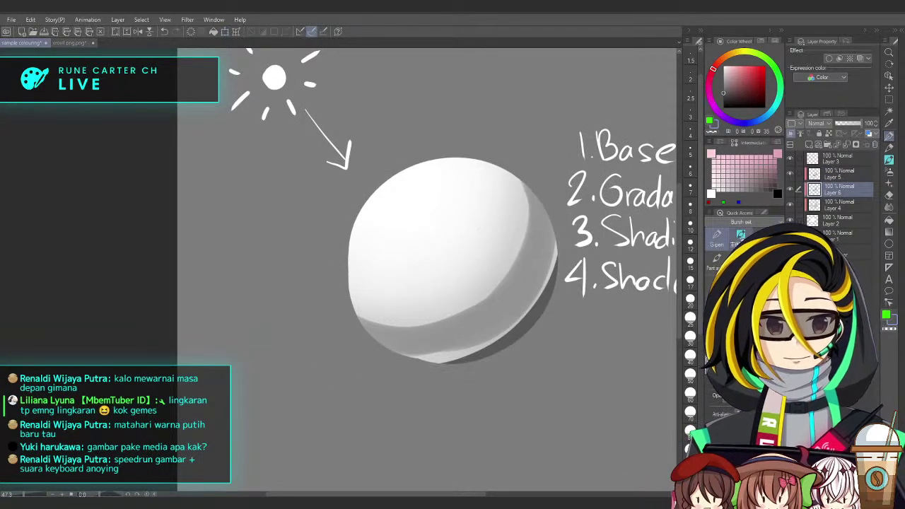
Sample the shading's gray and fill the uncovered gap between the shading crescent and the dark shadow
{"action": "key", "text": "x"}
{"action": "key", "text": "x"}
{"action": "key", "text": "x"}
{"action": "left_click", "coordinate": [511, 303], "text": "alt"}
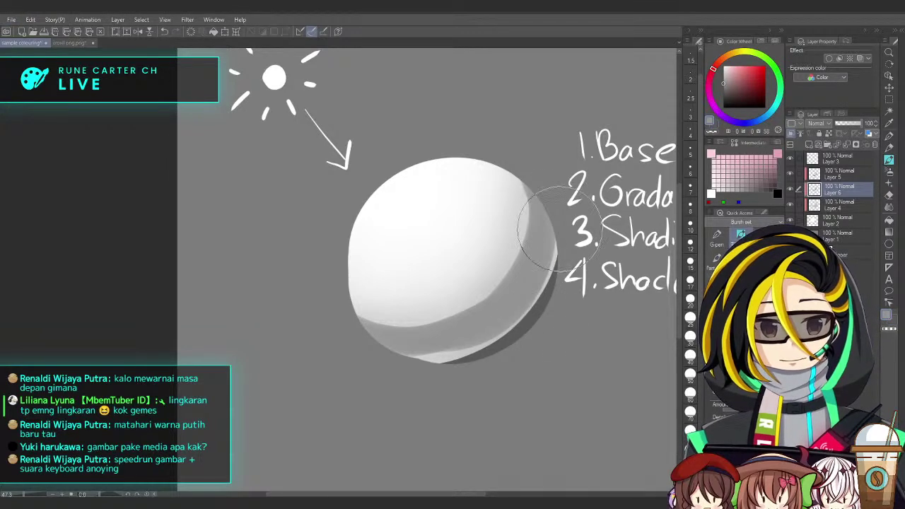
{"action": "scroll", "coordinate": [580, 318], "scroll_direction": "down", "scroll_amount": 2}
{"action": "scroll", "coordinate": [580, 318], "scroll_direction": "up", "scroll_amount": 2}
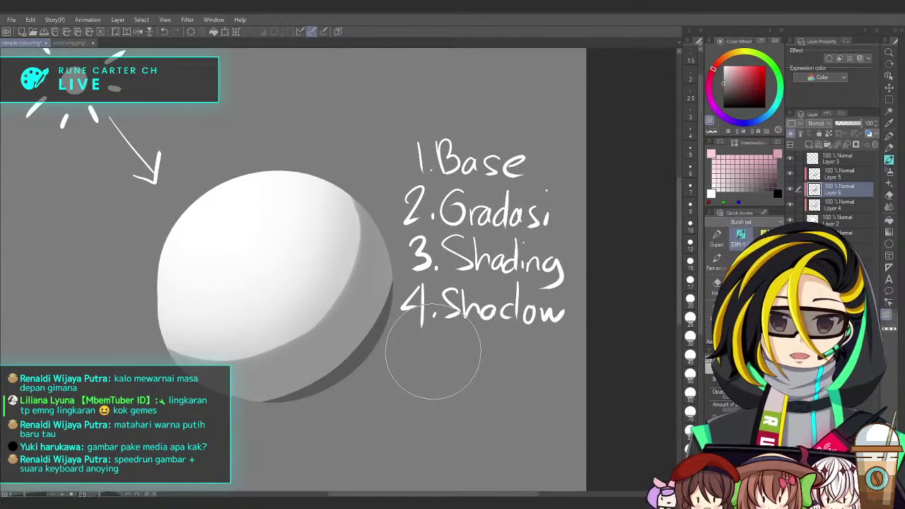
Add a new clipped layer above the shadow layer
{"action": "mouse_move", "coordinate": [504, 367]}
{"action": "left_mouse_down"}
{"action": "mouse_move", "coordinate": [541, 386]}
{"action": "mouse_move", "coordinate": [532, 389]}
{"action": "left_mouse_up"}
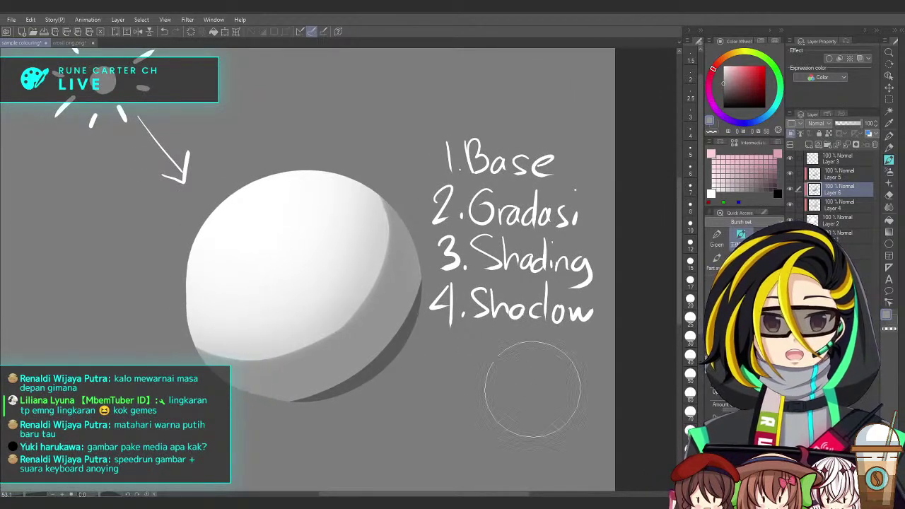
{"action": "scroll", "coordinate": [532, 389], "scroll_direction": "left", "scroll_amount": 4}
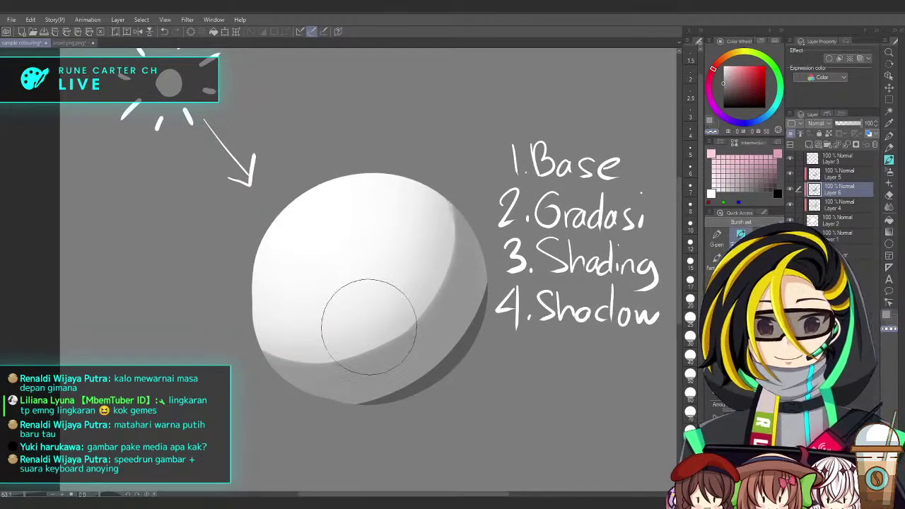
{"action": "scroll", "coordinate": [537, 345], "scroll_direction": "down", "scroll_amount": 1}
{"action": "left_click_drag", "start_coordinate": [536, 345], "coordinate": [518, 325]}
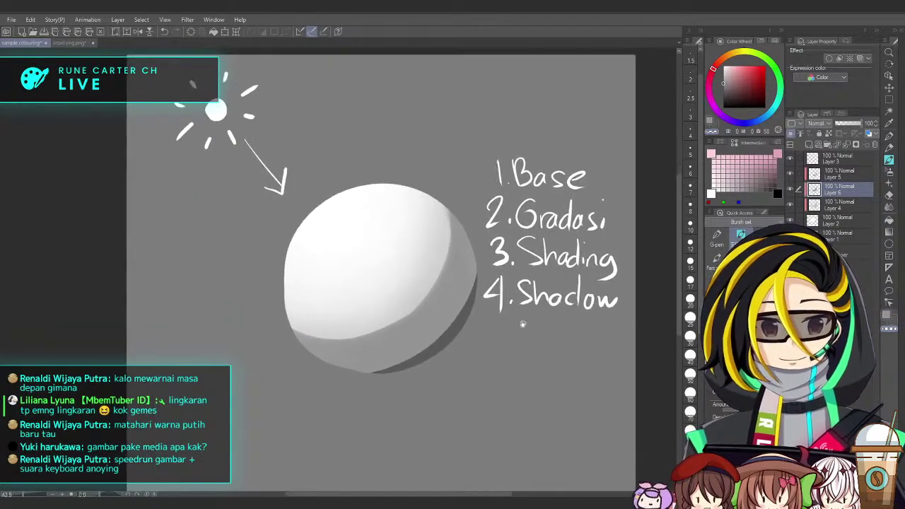
{"action": "left_click", "coordinate": [825, 175]}
{"action": "left_click", "coordinate": [809, 144]}
Write the list number "5." in white with the G-pen on the text layer, below "4. Shadow"
{"action": "left_click", "coordinate": [820, 159]}
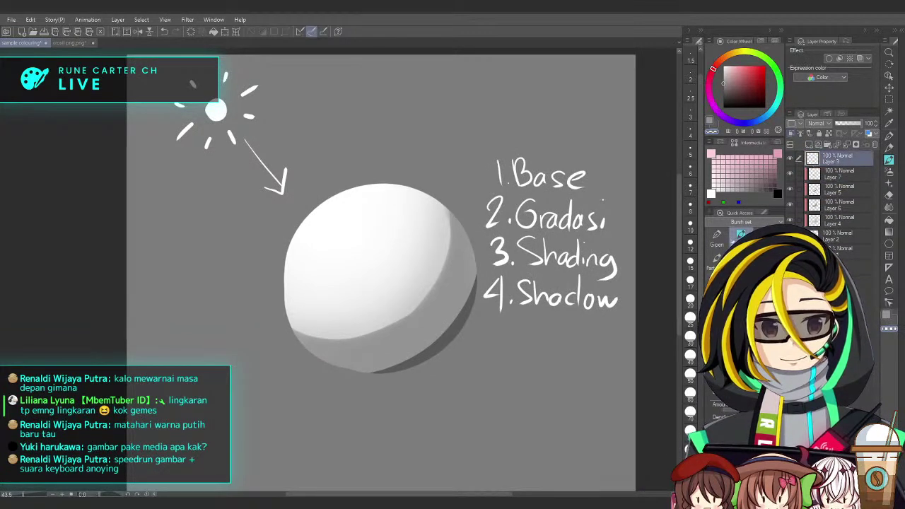
{"action": "scroll", "coordinate": [511, 339], "scroll_direction": "up", "scroll_amount": 2}
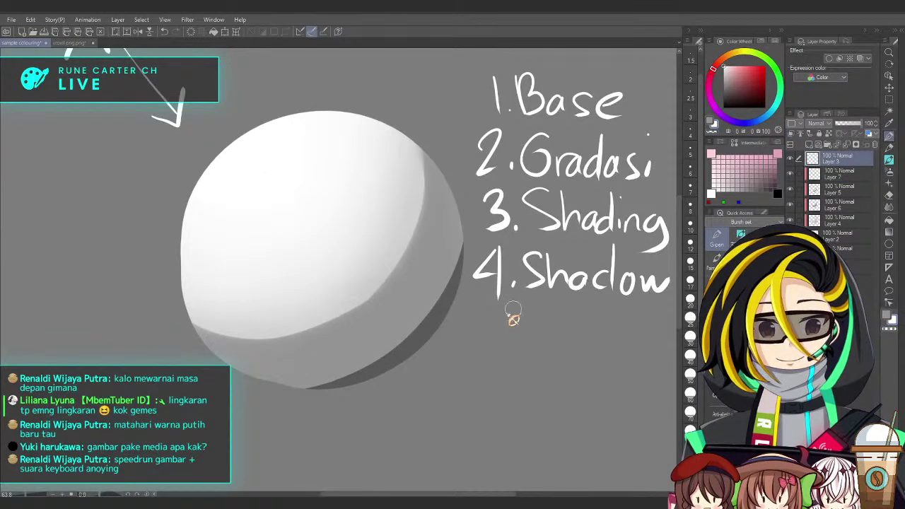
{"action": "mouse_move", "coordinate": [478, 311]}
{"action": "left_mouse_down"}
{"action": "mouse_move", "coordinate": [500, 310]}
{"action": "mouse_move", "coordinate": [481, 347]}
{"action": "left_mouse_up"}
{"action": "key", "text": "ctrl+z"}
{"action": "key", "text": "ctrl+z"}
{"action": "mouse_move", "coordinate": [497, 312]}
{"action": "left_mouse_down"}
{"action": "mouse_move", "coordinate": [477, 314]}
{"action": "mouse_move", "coordinate": [502, 330]}
{"action": "mouse_move", "coordinate": [479, 345]}
{"action": "left_mouse_up"}
{"action": "key", "text": "ctrl+z"}
{"action": "left_click", "coordinate": [515, 346]}
{"action": "left_click_drag", "start_coordinate": [565, 395], "coordinate": [516, 371]}
Write "Highlight" in white after the list number "5."
{"action": "left_click_drag", "start_coordinate": [485, 291], "coordinate": [486, 318]}
{"action": "left_click_drag", "start_coordinate": [487, 313], "coordinate": [503, 312]}
{"action": "mouse_move", "coordinate": [507, 288]}
{"action": "left_mouse_down"}
{"action": "mouse_move", "coordinate": [489, 313]}
{"action": "mouse_move", "coordinate": [506, 310]}
{"action": "mouse_move", "coordinate": [515, 321]}
{"action": "mouse_move", "coordinate": [533, 311]}
{"action": "mouse_move", "coordinate": [523, 342]}
{"action": "left_mouse_up"}
{"action": "left_click", "coordinate": [513, 291]}
{"action": "key", "text": "ctrl+z"}
{"action": "mouse_move", "coordinate": [546, 286]}
{"action": "left_mouse_down"}
{"action": "mouse_move", "coordinate": [558, 322]}
{"action": "mouse_move", "coordinate": [562, 307]}
{"action": "mouse_move", "coordinate": [573, 322]}
{"action": "mouse_move", "coordinate": [578, 297]}
{"action": "mouse_move", "coordinate": [593, 323]}
{"action": "mouse_move", "coordinate": [581, 347]}
{"action": "left_mouse_up"}
{"action": "left_click_drag", "start_coordinate": [602, 281], "coordinate": [620, 325]}
{"action": "left_click_drag", "start_coordinate": [636, 286], "coordinate": [635, 326]}
{"action": "left_click_drag", "start_coordinate": [626, 301], "coordinate": [646, 299]}
{"action": "scroll", "coordinate": [554, 357], "scroll_direction": "down", "scroll_amount": 1}
{"action": "left_click_drag", "start_coordinate": [553, 356], "coordinate": [557, 362]}
{"action": "left_click_drag", "start_coordinate": [560, 369], "coordinate": [555, 337]}
Group the circle's base and its clipped layers into a new collapsed folder, and select the gray background layer
{"action": "left_click", "coordinate": [839, 177]}
{"action": "left_click", "coordinate": [827, 144]}
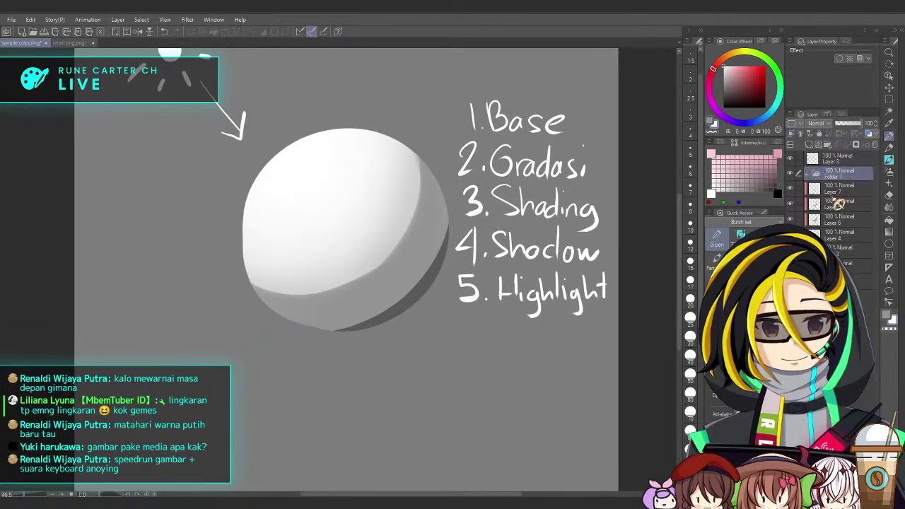
{"action": "left_click", "coordinate": [837, 191]}
{"action": "left_click", "coordinate": [840, 222], "text": "shift"}
{"action": "left_click_drag", "start_coordinate": [839, 205], "coordinate": [841, 176]}
{"action": "left_click", "coordinate": [806, 174]}
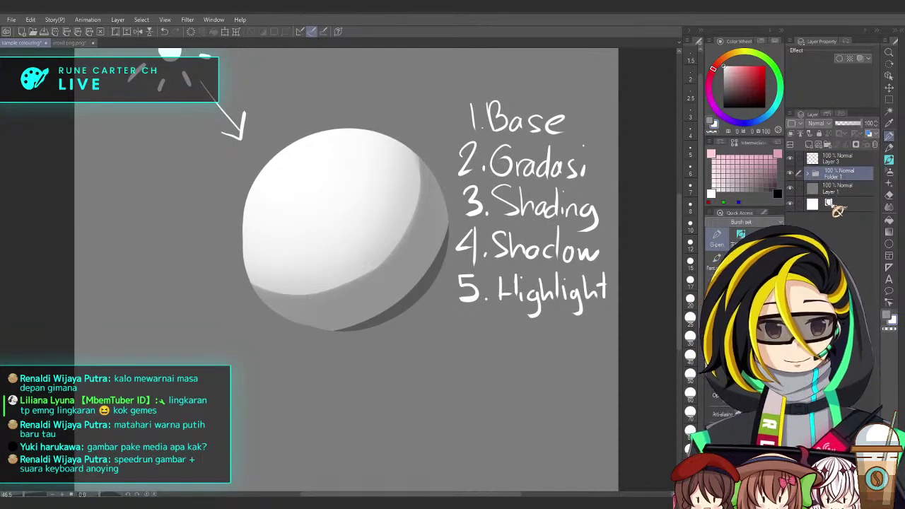
{"action": "left_click", "coordinate": [856, 187]}
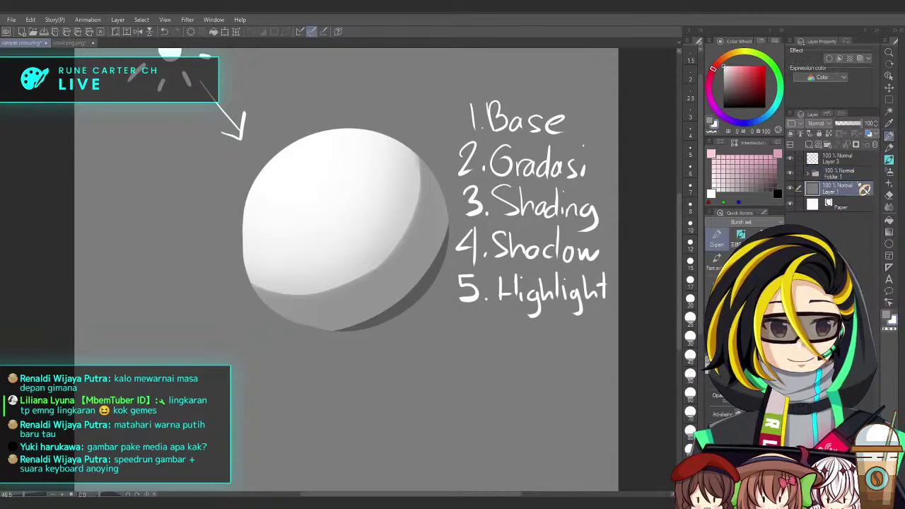
Darken the ball to medium gray with a Hue/Saturation correction layer clipped to the ball's folder
{"action": "left_click", "coordinate": [860, 174]}
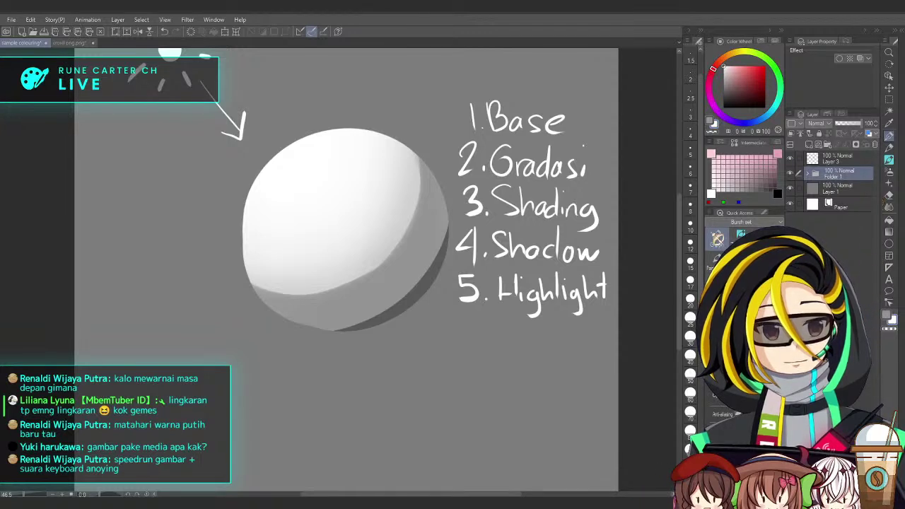
{"action": "left_click", "coordinate": [759, 220]}
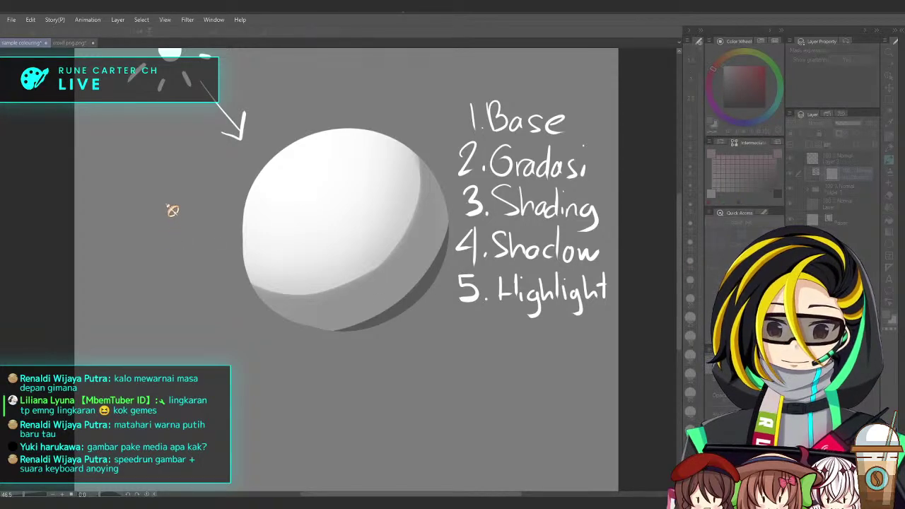
{"action": "left_click", "coordinate": [167, 235]}
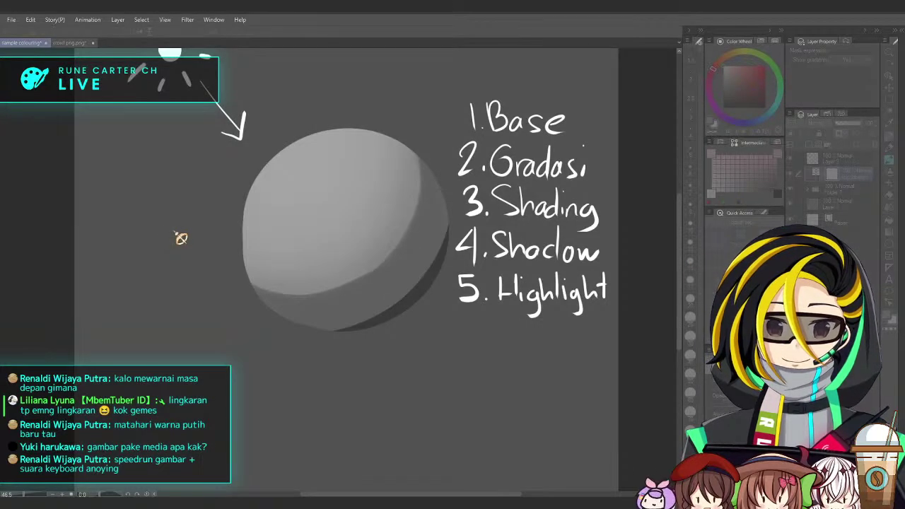
{"action": "key", "text": "ctrl+z"}
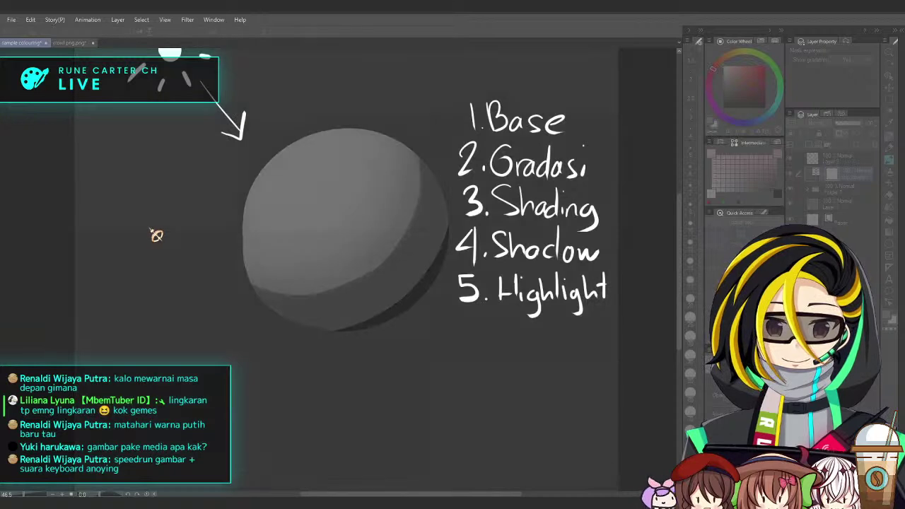
{"action": "key", "text": "ctrl+y"}
{"action": "key", "text": "ctrl+y"}
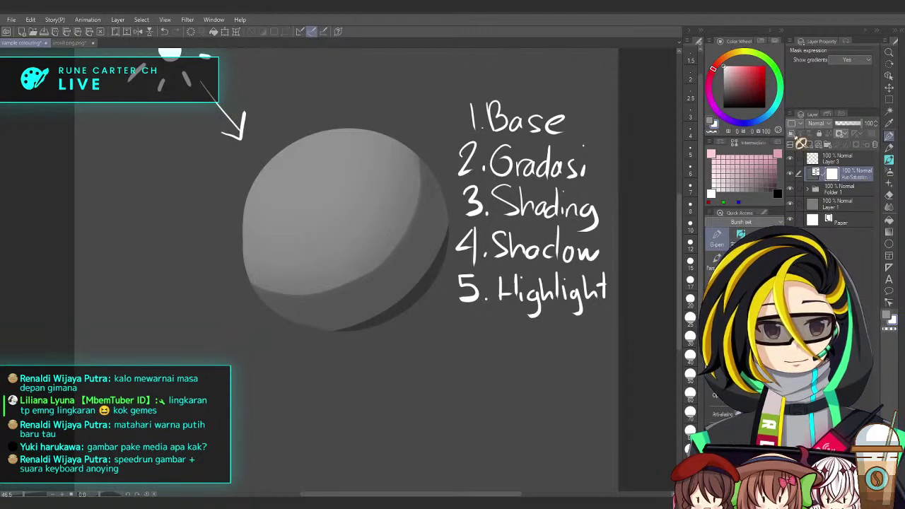
{"action": "left_click", "coordinate": [801, 144]}
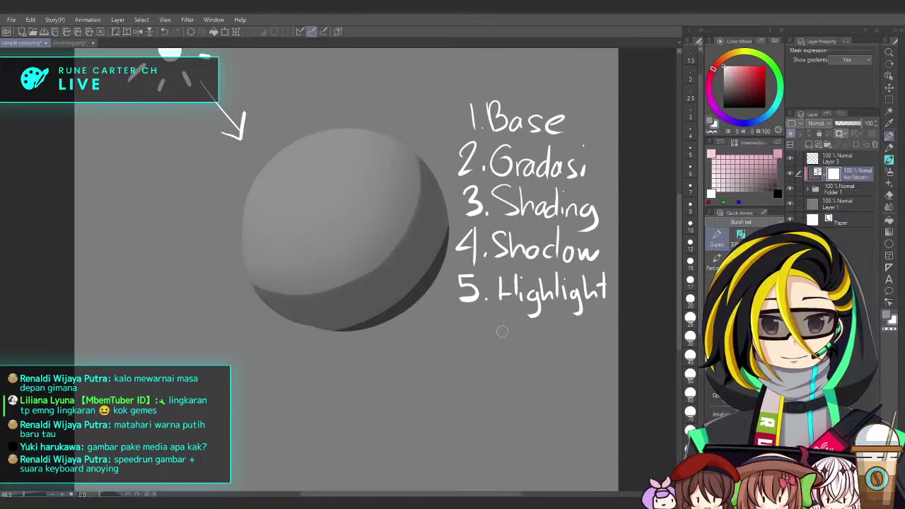
Add a new layer above the Hue/Saturation correction layer and switch to the soft painting brush
{"action": "left_click_drag", "start_coordinate": [518, 322], "coordinate": [526, 333]}
{"action": "left_click", "coordinate": [825, 162]}
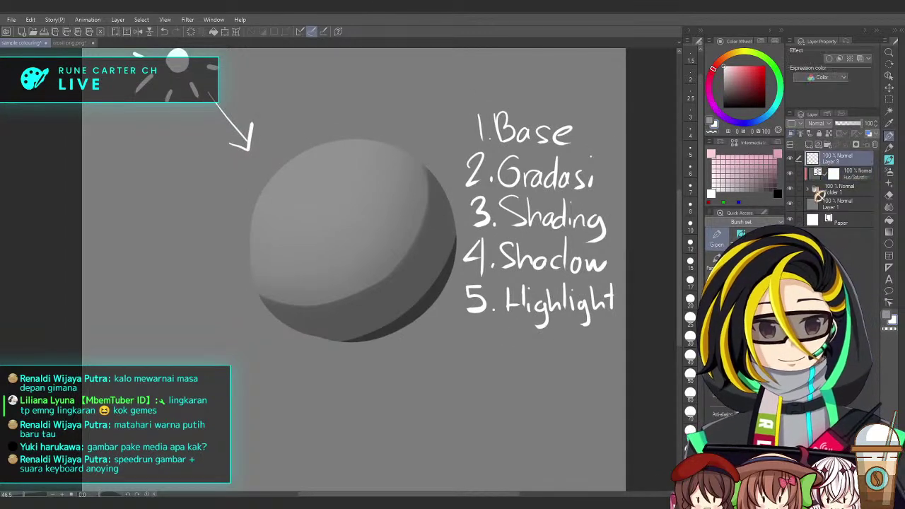
{"action": "left_click", "coordinate": [822, 173]}
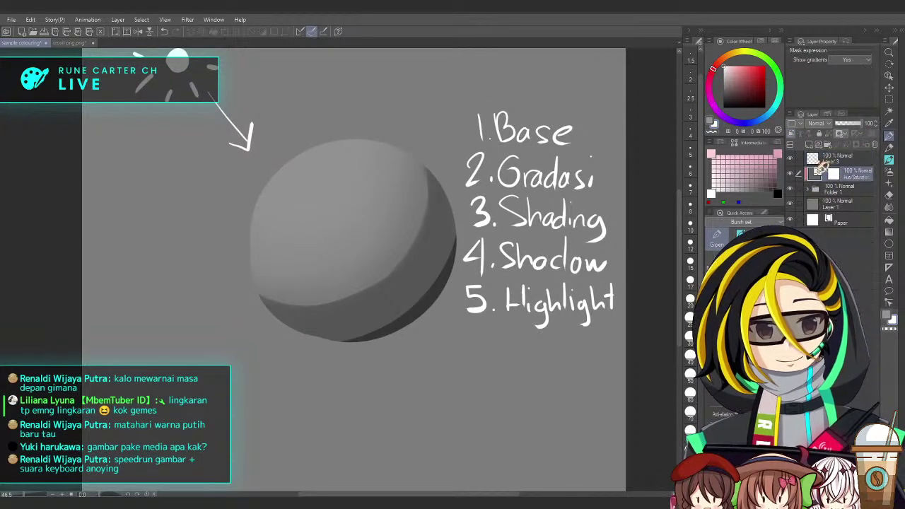
{"action": "left_click", "coordinate": [809, 145]}
{"action": "key", "text": "b"}
{"action": "scroll", "coordinate": [387, 241], "scroll_direction": "up", "scroll_amount": 4}
{"action": "left_click_drag", "start_coordinate": [388, 242], "coordinate": [438, 282]}
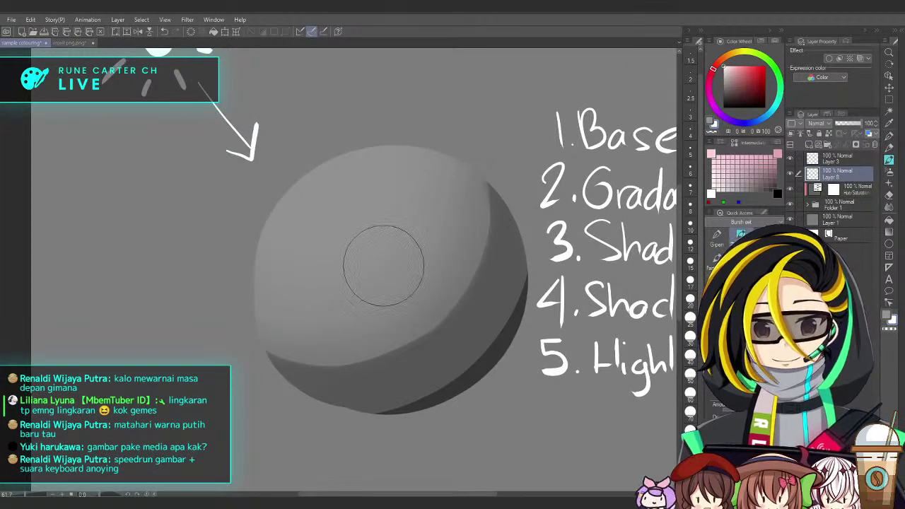
{"action": "scroll", "coordinate": [382, 283], "scroll_direction": "up", "scroll_amount": 3}
{"action": "left_click_drag", "start_coordinate": [194, 346], "coordinate": [434, 76]}
{"action": "scroll", "coordinate": [438, 152], "scroll_direction": "down", "scroll_amount": 3}
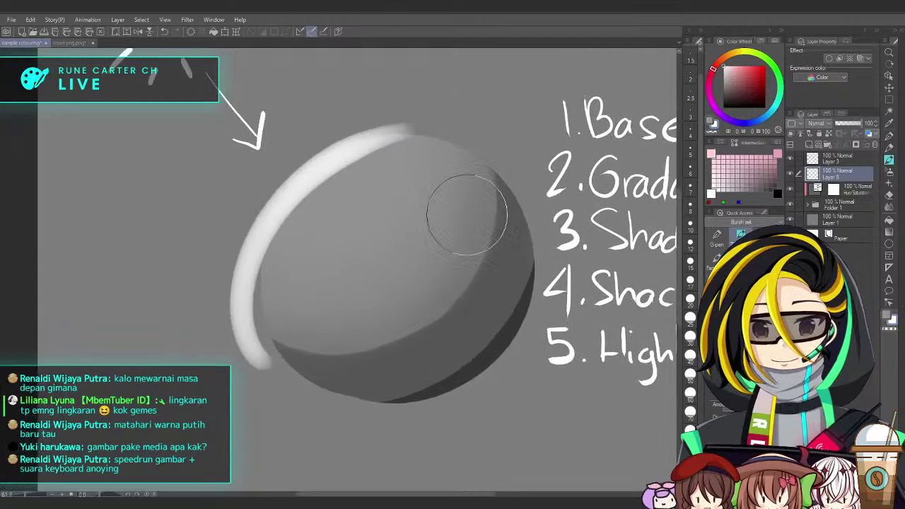
{"action": "key", "text": "ctrl+z"}
Clip the new layer to the ball and paint a thin white rim highlight along its light-facing edge
{"action": "mouse_move", "coordinate": [257, 323]}
{"action": "left_mouse_down"}
{"action": "mouse_move", "coordinate": [397, 114]}
{"action": "mouse_move", "coordinate": [480, 166]}
{"action": "left_mouse_up"}
{"action": "key", "text": "ctrl+z"}
{"action": "mouse_move", "coordinate": [264, 330]}
{"action": "left_mouse_down"}
{"action": "mouse_move", "coordinate": [318, 156]}
{"action": "mouse_move", "coordinate": [521, 146]}
{"action": "left_mouse_up"}
{"action": "mouse_move", "coordinate": [271, 332]}
{"action": "left_mouse_down"}
{"action": "mouse_move", "coordinate": [253, 241]}
{"action": "mouse_move", "coordinate": [494, 172]}
{"action": "left_mouse_up"}
{"action": "left_click_drag", "start_coordinate": [282, 333], "coordinate": [320, 351]}
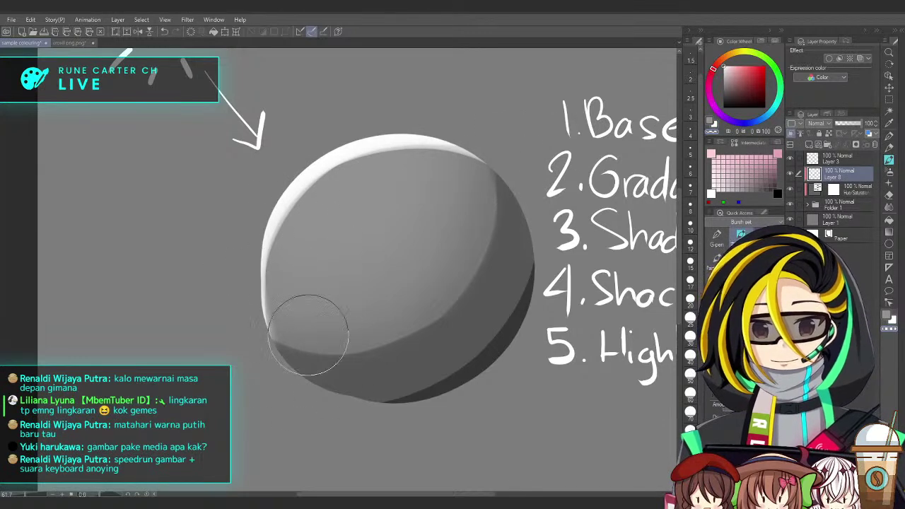
{"action": "left_click_drag", "start_coordinate": [498, 167], "coordinate": [503, 208]}
{"action": "key", "text": "c"}
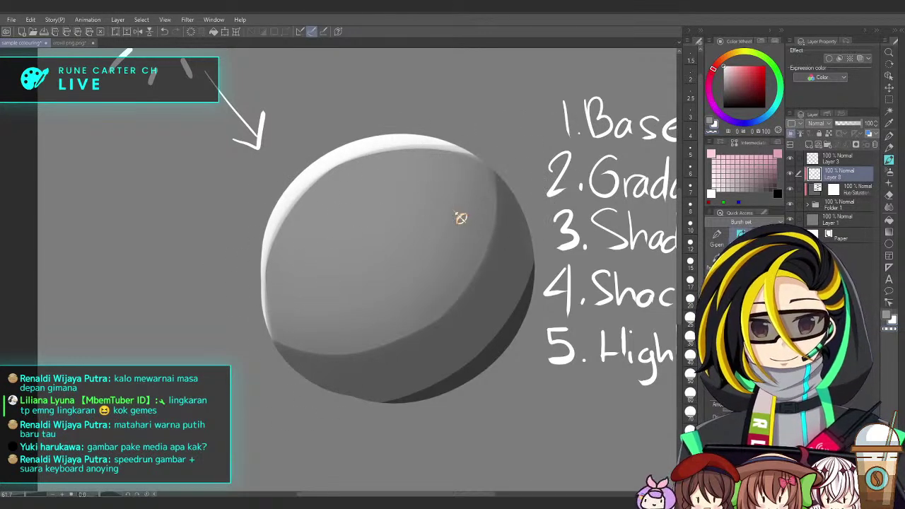
Paint a glossy white oval reflection with a small dot beside it, just inside the rim highlight
{"action": "mouse_move", "coordinate": [434, 176]}
{"action": "left_mouse_down"}
{"action": "mouse_move", "coordinate": [384, 186]}
{"action": "mouse_move", "coordinate": [434, 191]}
{"action": "mouse_move", "coordinate": [414, 172]}
{"action": "mouse_move", "coordinate": [395, 187]}
{"action": "left_mouse_up"}
{"action": "key", "text": "ctrl+z"}
{"action": "mouse_move", "coordinate": [502, 214]}
{"action": "left_mouse_down", "text": "ctrl"}
{"action": "mouse_move", "coordinate": [504, 234]}
{"action": "mouse_move", "coordinate": [466, 254]}
{"action": "left_mouse_up", "text": "ctrl"}
{"action": "key", "text": "ctrl+z"}
{"action": "mouse_move", "coordinate": [378, 219]}
{"action": "left_mouse_down"}
{"action": "mouse_move", "coordinate": [384, 202]}
{"action": "mouse_move", "coordinate": [388, 212]}
{"action": "left_mouse_up"}
{"action": "scroll", "coordinate": [537, 296], "scroll_direction": "up", "scroll_amount": 2}
{"action": "left_click_drag", "start_coordinate": [543, 323], "coordinate": [585, 336]}
{"action": "left_click", "coordinate": [368, 207]}
{"action": "key", "text": "ctrl+z"}
{"action": "left_click_drag", "start_coordinate": [367, 206], "coordinate": [374, 212]}
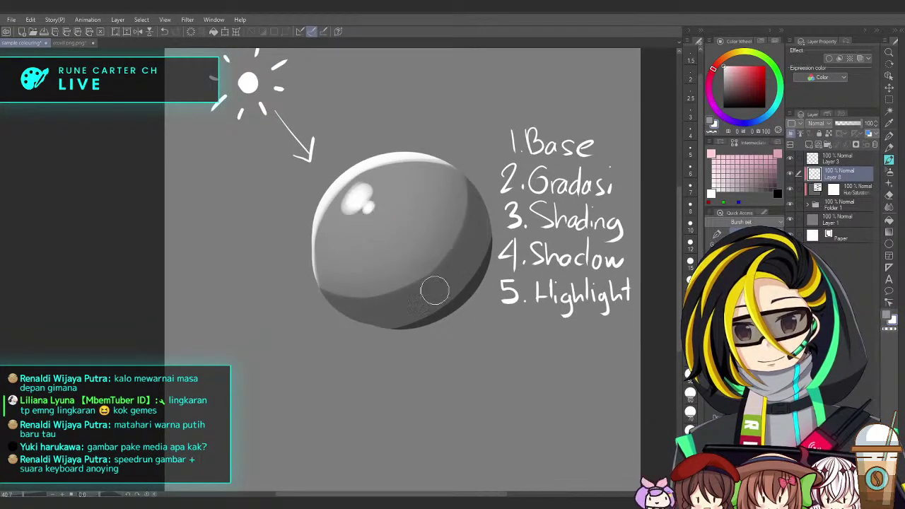
Add a new clipped layer above the highlight layer and write the list number "6." in white on the text layer
{"action": "scroll", "coordinate": [562, 339], "scroll_direction": "up", "scroll_amount": 3}
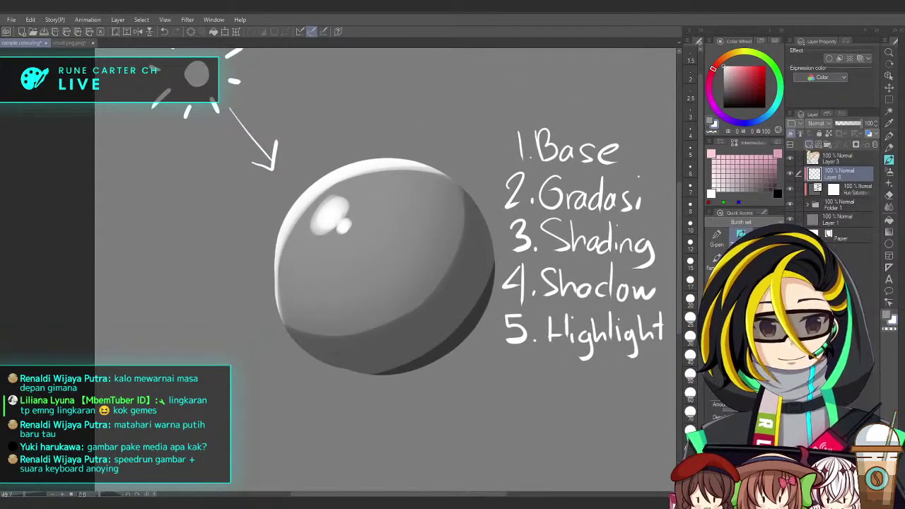
{"action": "left_click", "coordinate": [799, 144]}
{"action": "left_click_drag", "start_coordinate": [665, 281], "coordinate": [587, 271]}
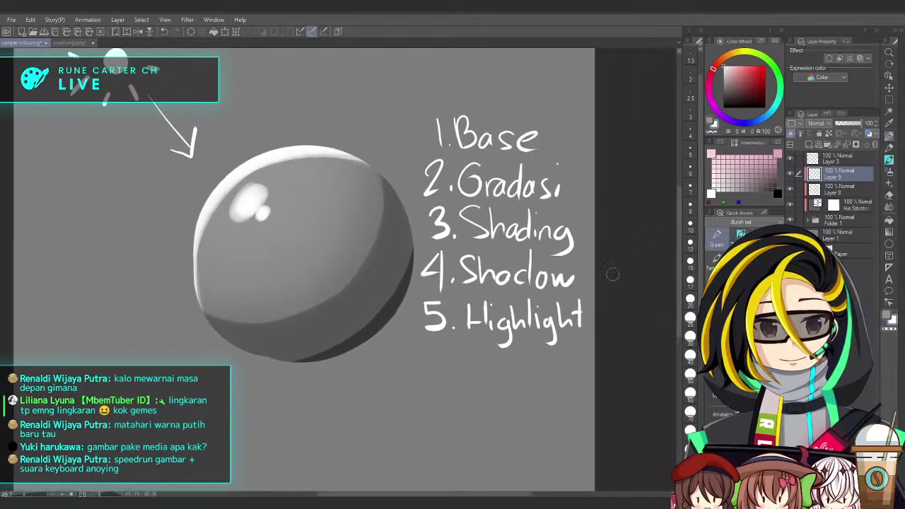
{"action": "left_click_drag", "start_coordinate": [465, 375], "coordinate": [489, 324]}
{"action": "left_click_drag", "start_coordinate": [446, 286], "coordinate": [430, 326]}
{"action": "key", "text": "ctrl+z"}
{"action": "left_click", "coordinate": [466, 325]}
{"action": "left_click_drag", "start_coordinate": [542, 373], "coordinate": [522, 385]}
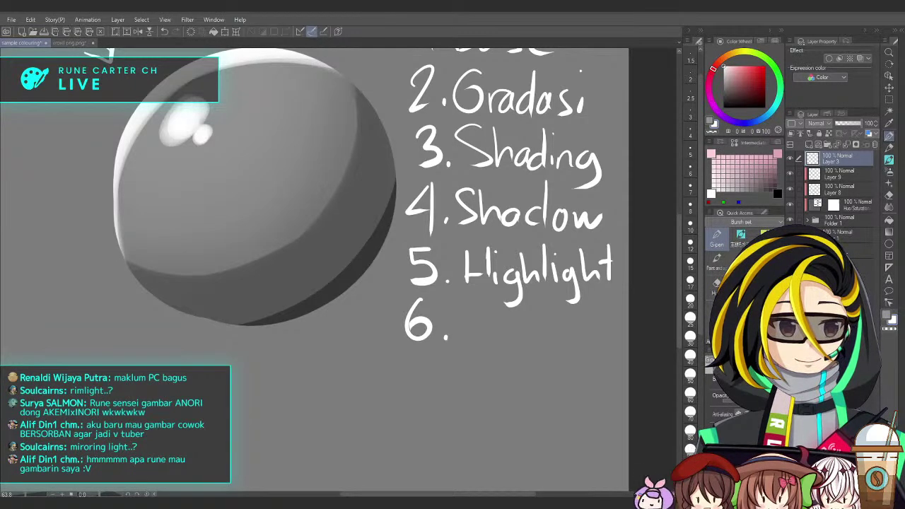
Examine the ball with the clipped layer above the highlight layer hidden and shown
{"action": "left_click_drag", "start_coordinate": [503, 291], "coordinate": [597, 312]}
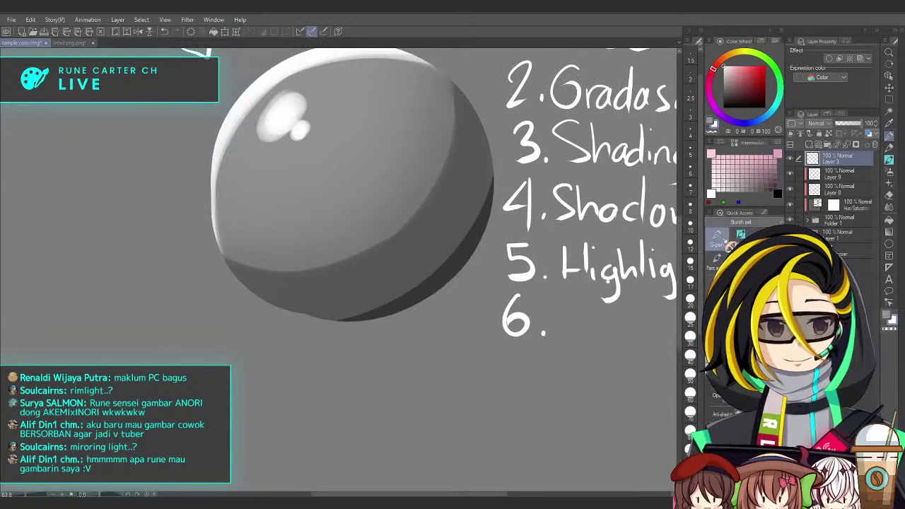
{"action": "left_click_drag", "start_coordinate": [643, 250], "coordinate": [662, 257]}
{"action": "left_click_drag", "start_coordinate": [503, 307], "coordinate": [529, 374]}
{"action": "left_click", "coordinate": [789, 174]}
{"action": "left_click", "coordinate": [790, 174]}
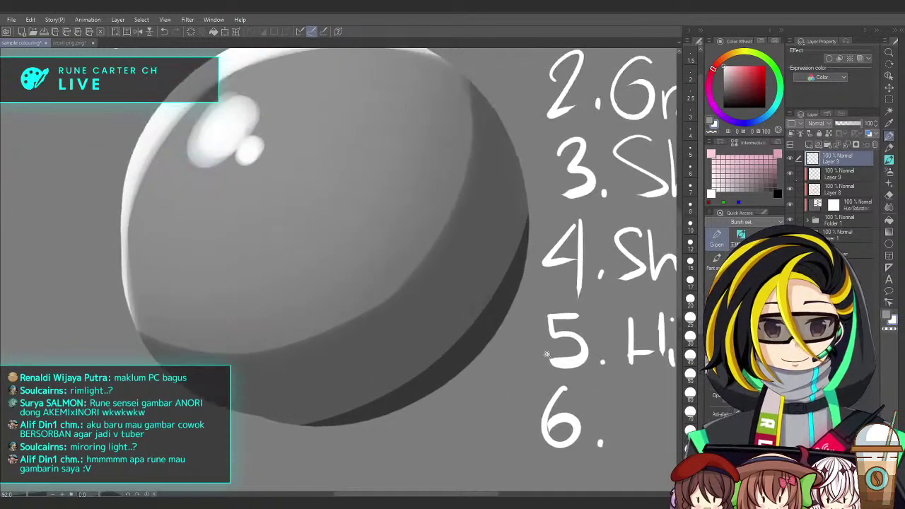
{"action": "scroll", "coordinate": [528, 374], "scroll_direction": "down", "scroll_amount": 2}
{"action": "left_click_drag", "start_coordinate": [635, 306], "coordinate": [620, 263]}
{"action": "scroll", "coordinate": [665, 241], "scroll_direction": "up", "scroll_amount": 2}
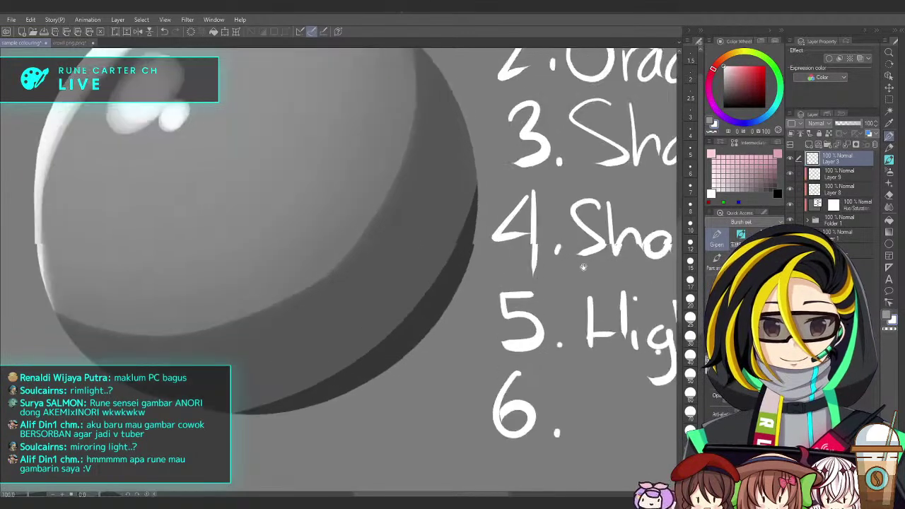
{"action": "scroll", "coordinate": [598, 259], "scroll_direction": "down", "scroll_amount": 4}
{"action": "left_click", "coordinate": [789, 175]}
{"action": "left_click", "coordinate": [789, 175]}
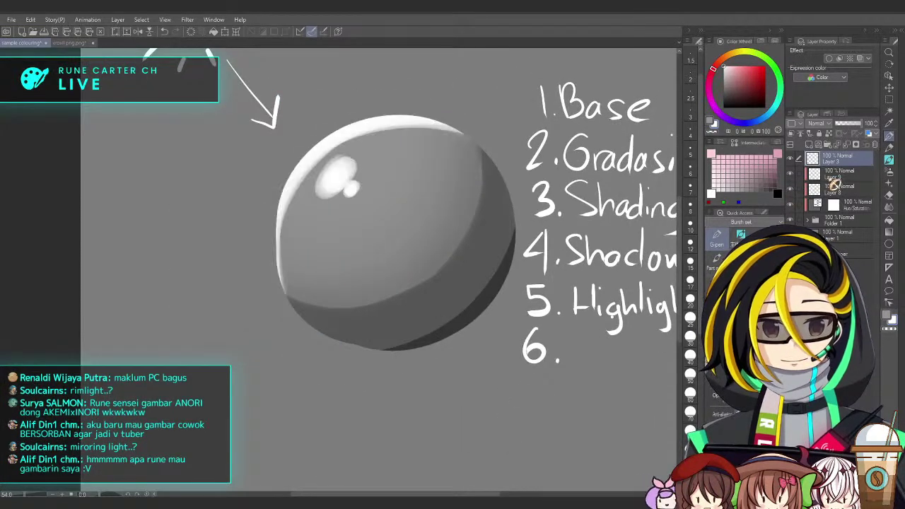
Add another clipped layer and paint the shading area's sampled gray along the outer edge of the ball's dark shadow
{"action": "left_click", "coordinate": [823, 175]}
{"action": "left_click", "coordinate": [809, 144]}
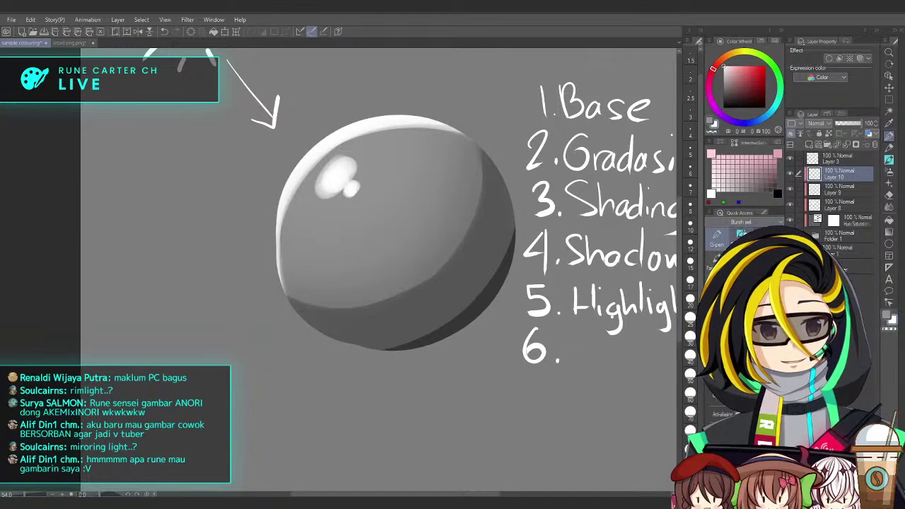
{"action": "scroll", "coordinate": [486, 330], "scroll_direction": "up", "scroll_amount": 2}
{"action": "scroll", "coordinate": [487, 330], "scroll_direction": "down", "scroll_amount": 2}
{"action": "scroll", "coordinate": [551, 282], "scroll_direction": "up", "scroll_amount": 2}
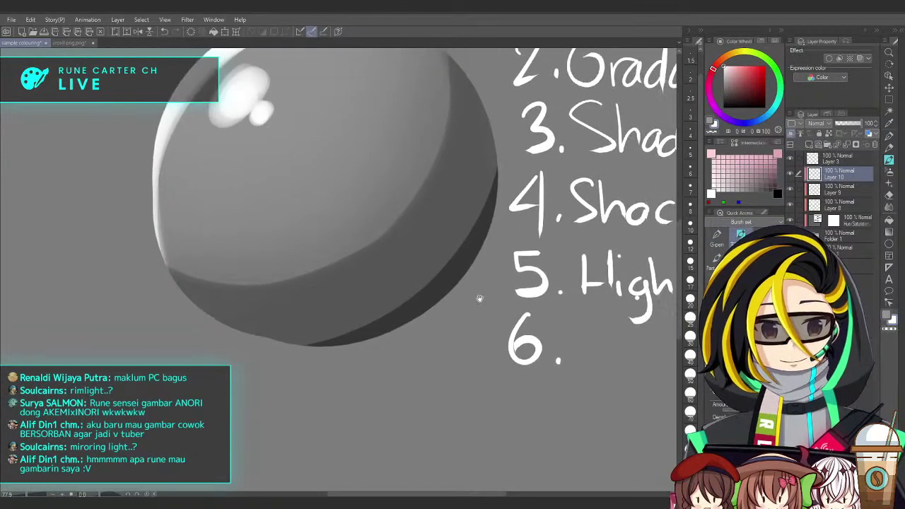
{"action": "left_click", "coordinate": [447, 281], "text": "alt"}
{"action": "left_click", "coordinate": [411, 263], "text": "alt"}
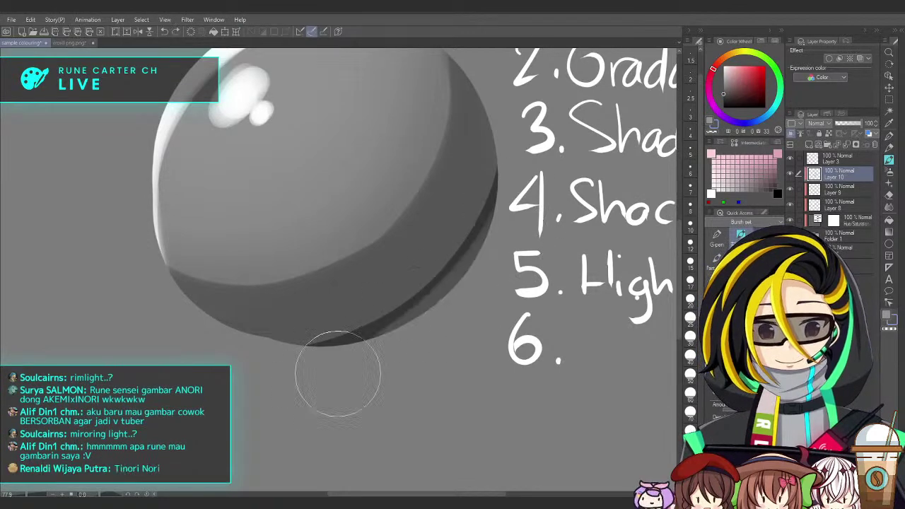
{"action": "key", "text": "ctrl+z"}
{"action": "mouse_move", "coordinate": [501, 198]}
{"action": "left_mouse_down"}
{"action": "mouse_move", "coordinate": [400, 338]}
{"action": "mouse_move", "coordinate": [309, 379]}
{"action": "left_mouse_up"}
Refine the lighter gray band along the shadow's outer edge so it blends softly into the dark crescent
{"action": "scroll", "coordinate": [462, 333], "scroll_direction": "up", "scroll_amount": 1}
{"action": "mouse_move", "coordinate": [462, 333]}
{"action": "left_mouse_down"}
{"action": "mouse_move", "coordinate": [277, 438]}
{"action": "mouse_move", "coordinate": [162, 300]}
{"action": "left_mouse_up"}
{"action": "left_click_drag", "start_coordinate": [266, 306], "coordinate": [389, 178]}
{"action": "mouse_move", "coordinate": [537, 318]}
{"action": "left_mouse_down"}
{"action": "mouse_move", "coordinate": [513, 354]}
{"action": "mouse_move", "coordinate": [475, 378]}
{"action": "left_mouse_up"}
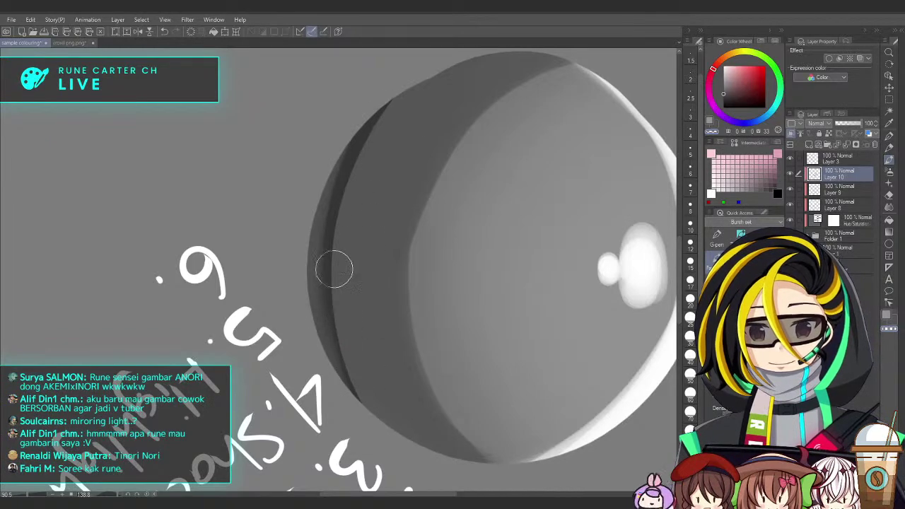
{"action": "key", "text": "h"}
{"action": "left_click_drag", "start_coordinate": [466, 274], "coordinate": [500, 353]}
{"action": "key", "text": "h"}
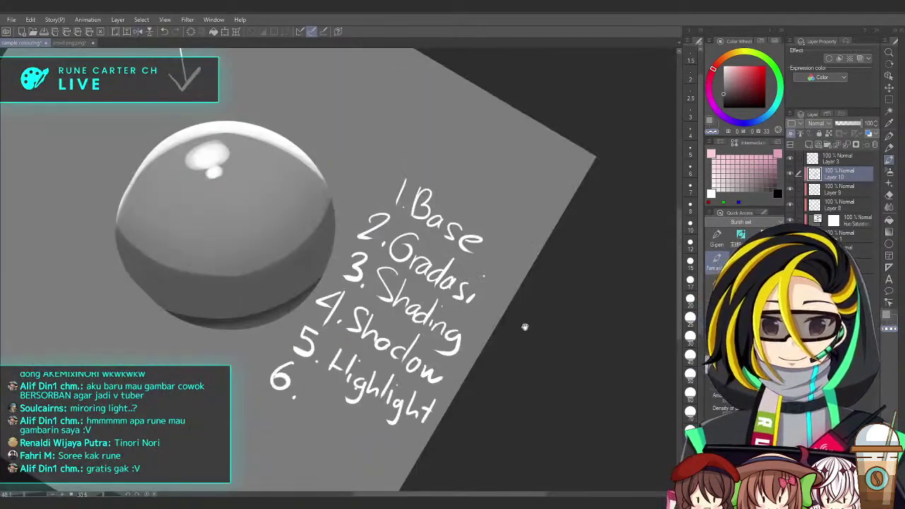
{"action": "left_click_drag", "start_coordinate": [523, 325], "coordinate": [528, 228]}
{"action": "left_click_drag", "start_coordinate": [521, 278], "coordinate": [597, 144]}
{"action": "mouse_move", "coordinate": [570, 241]}
{"action": "left_mouse_down"}
{"action": "mouse_move", "coordinate": [594, 256]}
{"action": "mouse_move", "coordinate": [574, 283]}
{"action": "left_mouse_up"}
{"action": "scroll", "coordinate": [588, 267], "scroll_direction": "up", "scroll_amount": 2}
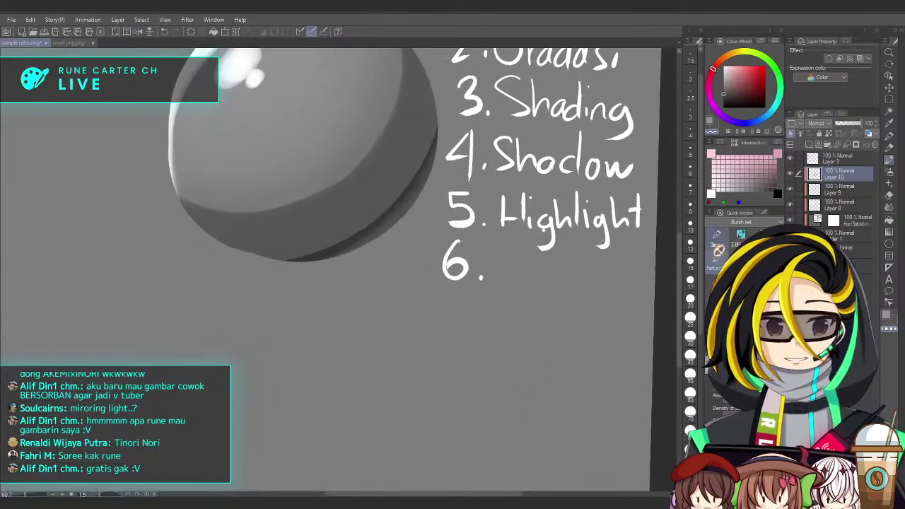
Write "AO" in white with the G-pen after the list number "6." on the text layer
{"action": "key", "text": "p"}
{"action": "key", "text": "x"}
{"action": "scroll", "coordinate": [508, 266], "scroll_direction": "up", "scroll_amount": 1}
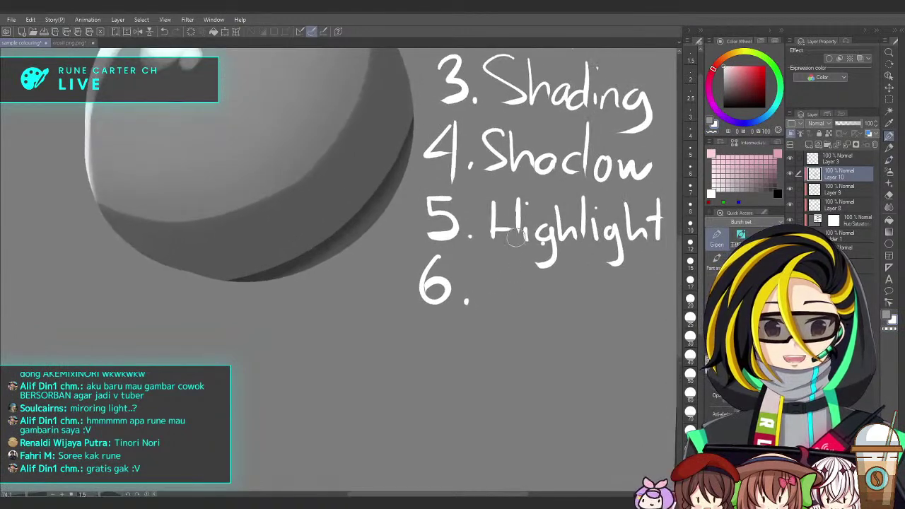
{"action": "left_click", "coordinate": [834, 162]}
{"action": "left_click_drag", "start_coordinate": [489, 292], "coordinate": [488, 336]}
{"action": "scroll", "coordinate": [509, 311], "scroll_direction": "up", "scroll_amount": 2}
{"action": "scroll", "coordinate": [518, 303], "scroll_direction": "down", "scroll_amount": 2}
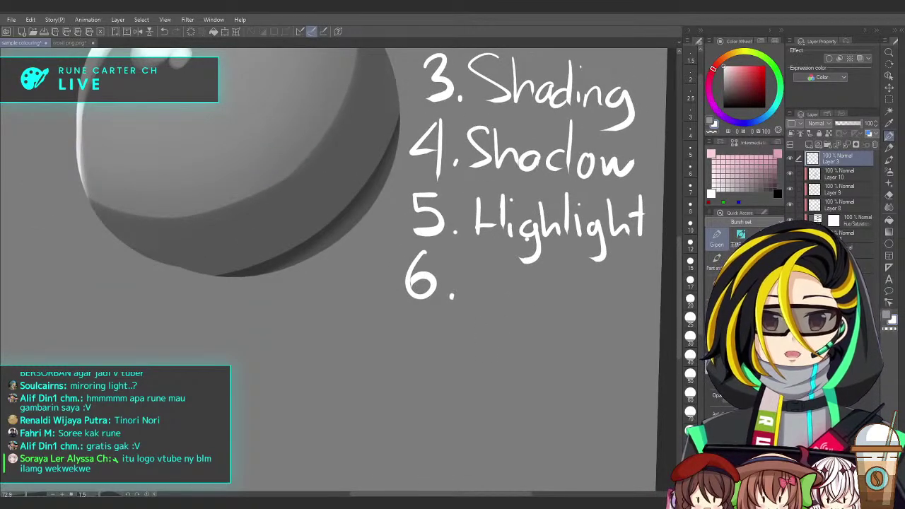
{"action": "mouse_move", "coordinate": [474, 304]}
{"action": "left_mouse_down"}
{"action": "mouse_move", "coordinate": [482, 280]}
{"action": "mouse_move", "coordinate": [504, 296]}
{"action": "left_mouse_up"}
{"action": "mouse_move", "coordinate": [482, 288]}
{"action": "left_mouse_down"}
{"action": "mouse_move", "coordinate": [505, 296]}
{"action": "mouse_move", "coordinate": [533, 271]}
{"action": "left_mouse_up"}
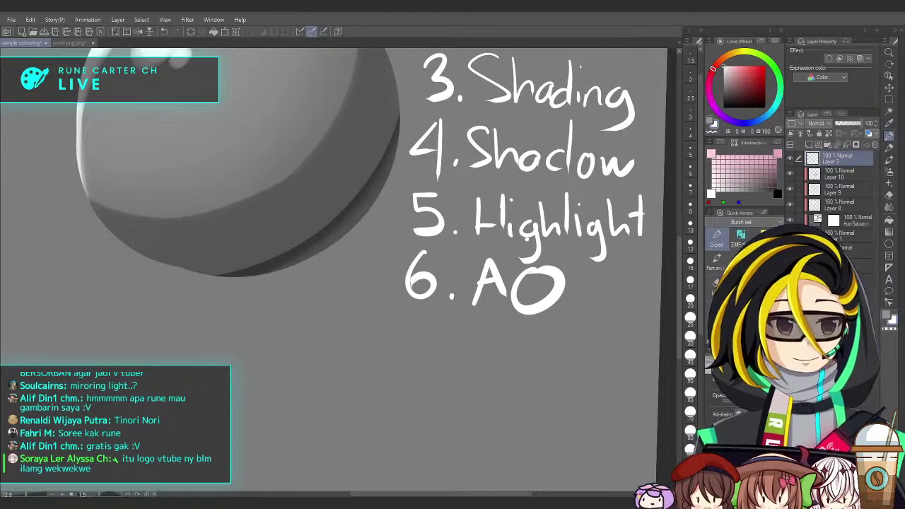
Rewrite the sixth list entry as "Ambient Oclusion" on two lines
{"action": "left_click", "coordinate": [564, 334]}
{"action": "left_click_drag", "start_coordinate": [578, 340], "coordinate": [525, 319]}
{"action": "key", "text": "e"}
{"action": "mouse_move", "coordinate": [479, 262]}
{"action": "left_mouse_down"}
{"action": "mouse_move", "coordinate": [469, 306]}
{"action": "mouse_move", "coordinate": [475, 254]}
{"action": "mouse_move", "coordinate": [468, 296]}
{"action": "mouse_move", "coordinate": [496, 257]}
{"action": "mouse_move", "coordinate": [501, 269]}
{"action": "mouse_move", "coordinate": [463, 269]}
{"action": "mouse_move", "coordinate": [515, 277]}
{"action": "mouse_move", "coordinate": [562, 260]}
{"action": "mouse_move", "coordinate": [428, 297]}
{"action": "mouse_move", "coordinate": [456, 319]}
{"action": "mouse_move", "coordinate": [505, 329]}
{"action": "mouse_move", "coordinate": [523, 315]}
{"action": "mouse_move", "coordinate": [566, 341]}
{"action": "mouse_move", "coordinate": [541, 355]}
{"action": "left_mouse_up"}
{"action": "key", "text": "ctrl+z"}
{"action": "key", "text": "e"}
{"action": "key", "text": "p"}
{"action": "scroll", "coordinate": [568, 343], "scroll_direction": "down", "scroll_amount": 8}
{"action": "key", "text": "minus"}
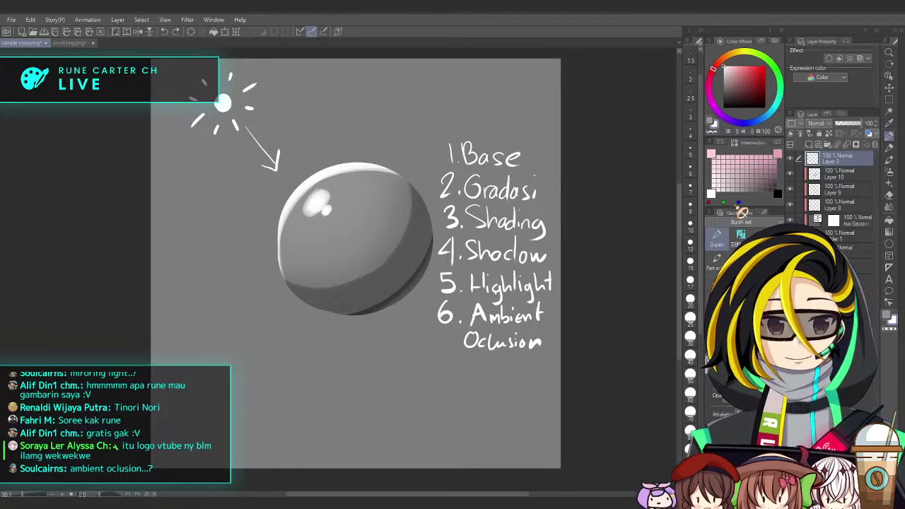
Add a clipped layer in Add blending mode and airbrush a soft white glow over the ball's lit edge and reflection
{"action": "left_click", "coordinate": [836, 177]}
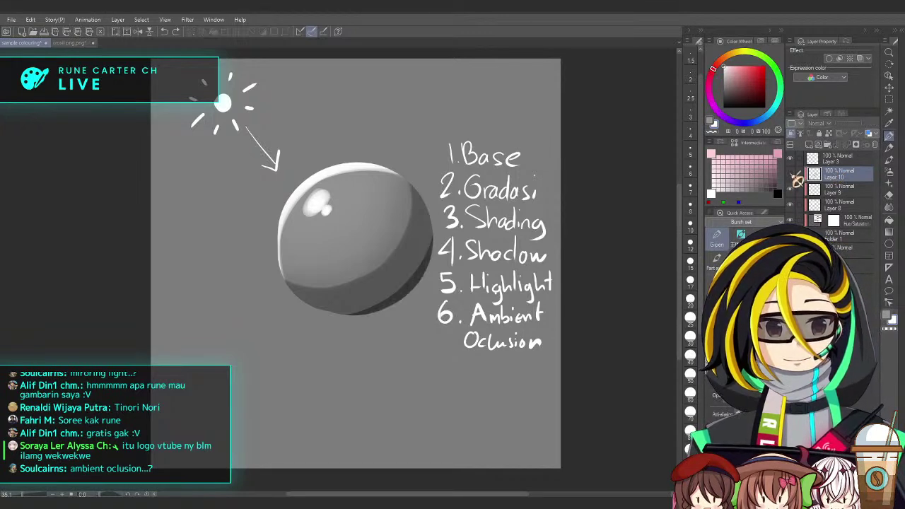
{"action": "left_click", "coordinate": [810, 145]}
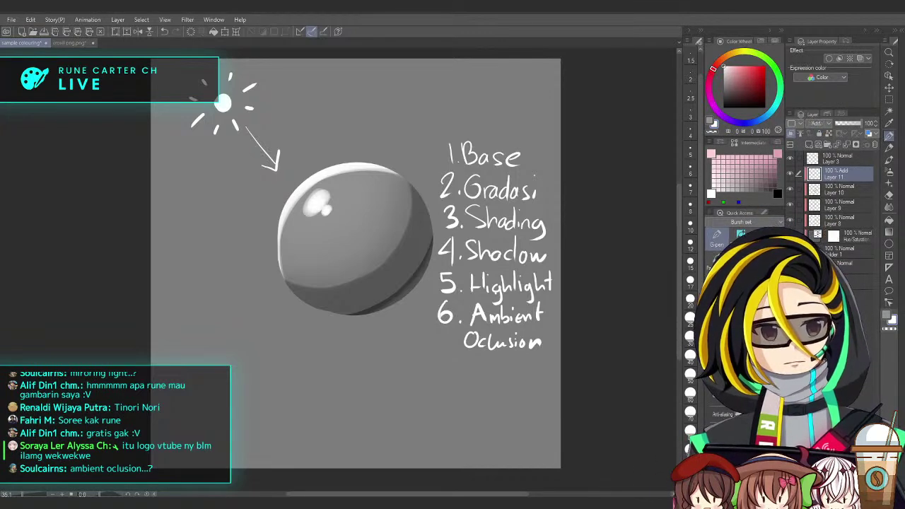
{"action": "key", "text": "b"}
{"action": "mouse_move", "coordinate": [319, 219]}
{"action": "left_mouse_down"}
{"action": "mouse_move", "coordinate": [317, 251]}
{"action": "mouse_move", "coordinate": [307, 231]}
{"action": "left_mouse_up"}
{"action": "scroll", "coordinate": [307, 231], "scroll_direction": "up", "scroll_amount": 3}
{"action": "mouse_move", "coordinate": [323, 299]}
{"action": "left_mouse_down"}
{"action": "mouse_move", "coordinate": [327, 264]}
{"action": "mouse_move", "coordinate": [347, 206]}
{"action": "mouse_move", "coordinate": [393, 172]}
{"action": "mouse_move", "coordinate": [463, 160]}
{"action": "mouse_move", "coordinate": [518, 179]}
{"action": "left_mouse_up"}
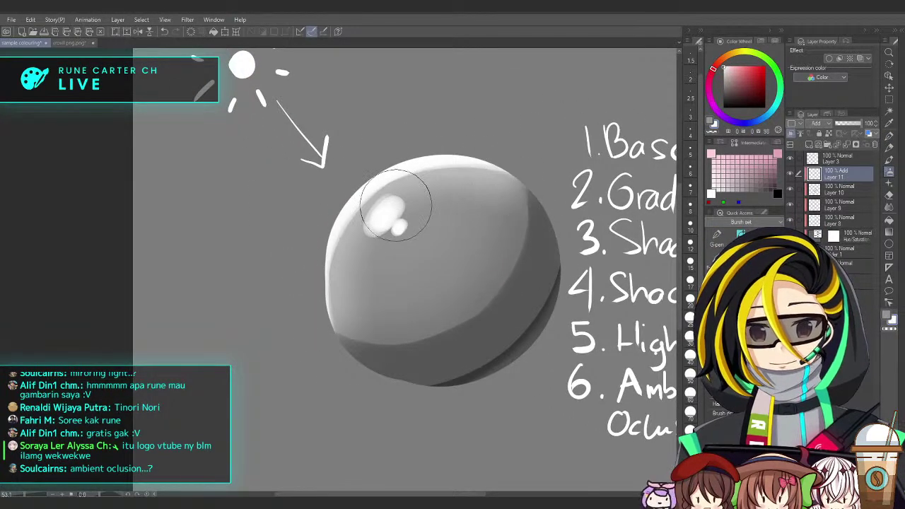
{"action": "left_click_drag", "start_coordinate": [395, 203], "coordinate": [398, 199]}
Sample dark gray from the ball's shaded side and airbrush a faint glow along the shadowed edge on the Add layer
{"action": "scroll", "coordinate": [571, 319], "scroll_direction": "down", "scroll_amount": 2}
{"action": "left_click_drag", "start_coordinate": [571, 320], "coordinate": [548, 290]}
{"action": "scroll", "coordinate": [548, 290], "scroll_direction": "up", "scroll_amount": 1}
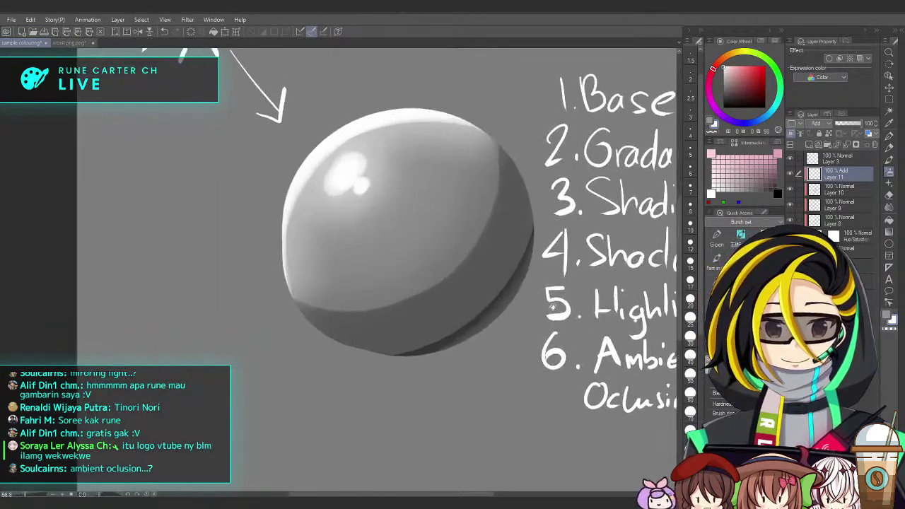
{"action": "left_click_drag", "start_coordinate": [486, 343], "coordinate": [513, 321]}
{"action": "left_click", "coordinate": [496, 311], "text": "alt"}
{"action": "mouse_move", "coordinate": [543, 238]}
{"action": "left_mouse_down"}
{"action": "mouse_move", "coordinate": [497, 312]}
{"action": "mouse_move", "coordinate": [421, 346]}
{"action": "left_mouse_up"}
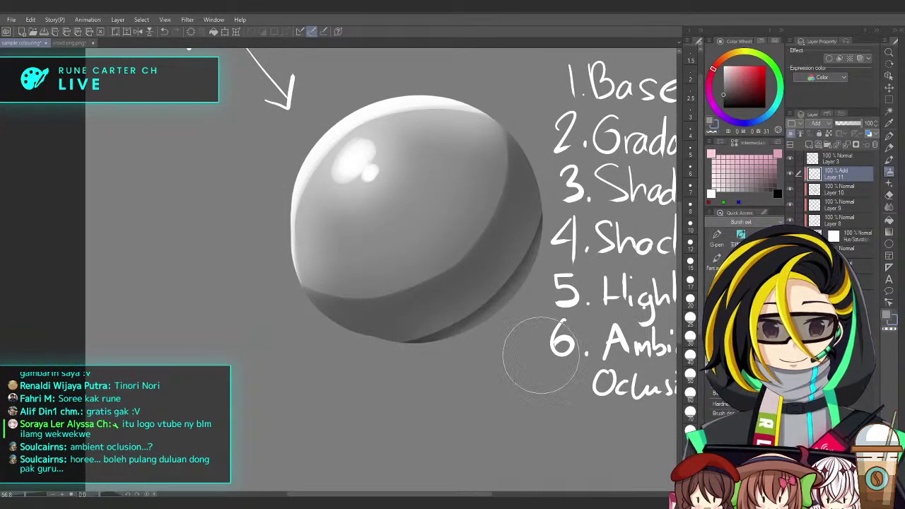
Redo the gray airbrushed glow along the ball's shadowed edge on the Add layer with a larger brush
{"action": "key", "text": "ctrl+z"}
{"action": "mouse_move", "coordinate": [542, 228]}
{"action": "left_mouse_down"}
{"action": "mouse_move", "coordinate": [502, 306]}
{"action": "mouse_move", "coordinate": [444, 332]}
{"action": "left_mouse_up"}
{"action": "key", "text": "ctrl+z"}
{"action": "key", "text": "]"}
{"action": "key", "text": "]"}
{"action": "key", "text": "]"}
{"action": "key", "text": "]"}
{"action": "left_click_drag", "start_coordinate": [543, 233], "coordinate": [466, 334]}
{"action": "mouse_move", "coordinate": [529, 368]}
{"action": "left_mouse_down"}
{"action": "mouse_move", "coordinate": [513, 367]}
{"action": "mouse_move", "coordinate": [504, 327]}
{"action": "mouse_move", "coordinate": [477, 312]}
{"action": "left_mouse_up"}
{"action": "scroll", "coordinate": [559, 307], "scroll_direction": "up", "scroll_amount": 3}
{"action": "scroll", "coordinate": [558, 314], "scroll_direction": "down", "scroll_amount": 3}
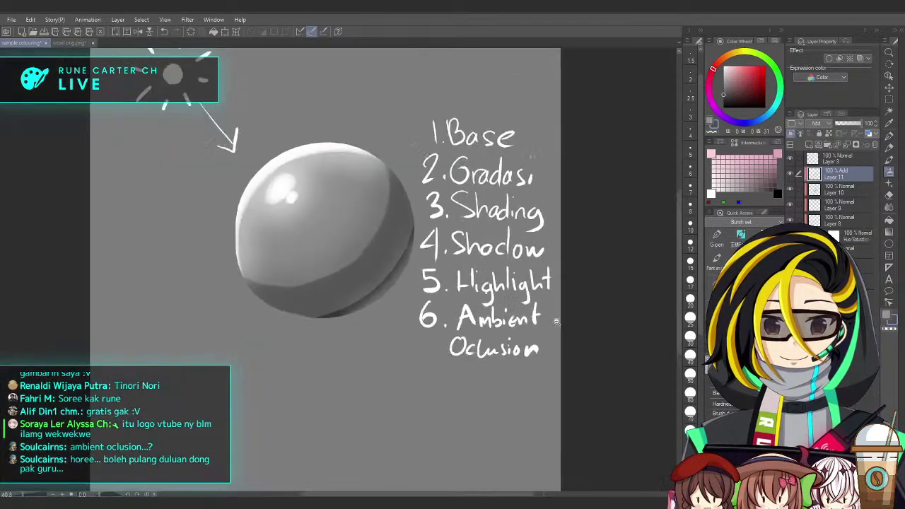
{"action": "left_click_drag", "start_coordinate": [560, 315], "coordinate": [552, 317]}
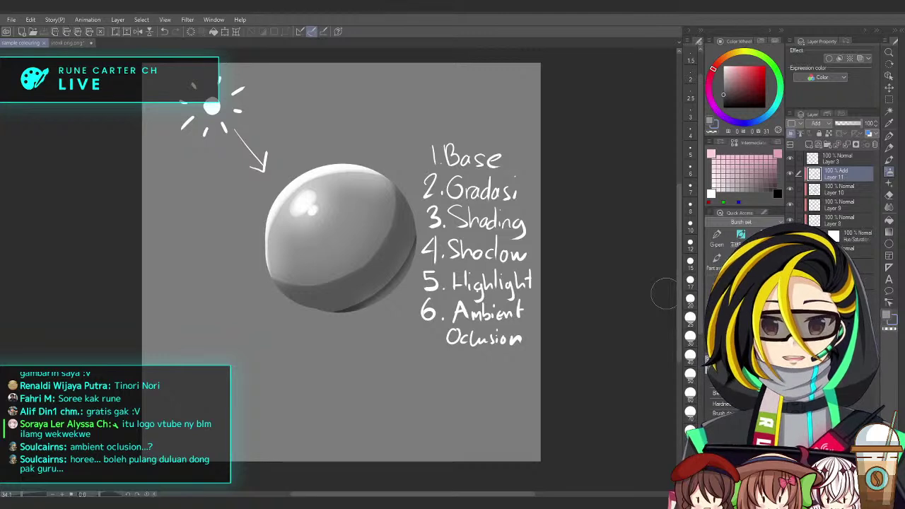
Show the character line art document beside the sample colouring document, giving the line art the wider view
{"action": "scroll", "coordinate": [573, 238], "scroll_direction": "up", "scroll_amount": 2}
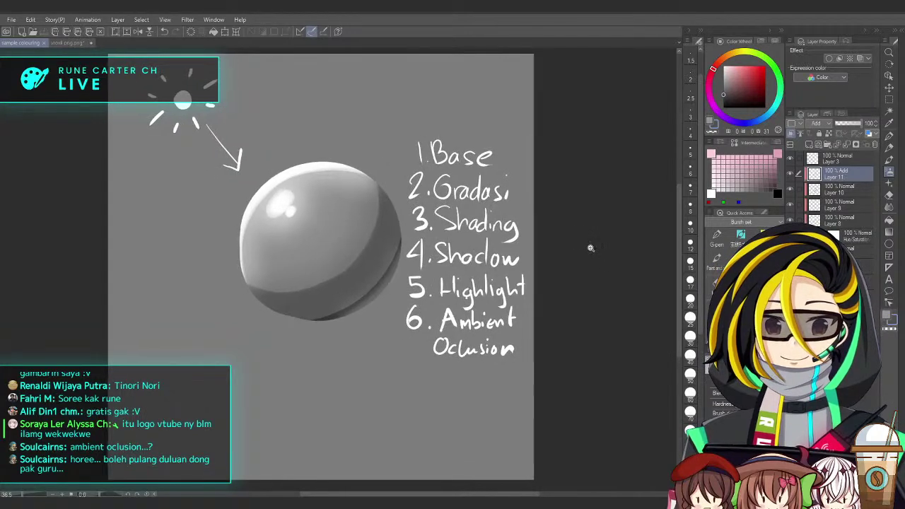
{"action": "scroll", "coordinate": [588, 248], "scroll_direction": "down", "scroll_amount": 1}
{"action": "left_click_drag", "start_coordinate": [588, 249], "coordinate": [567, 250]}
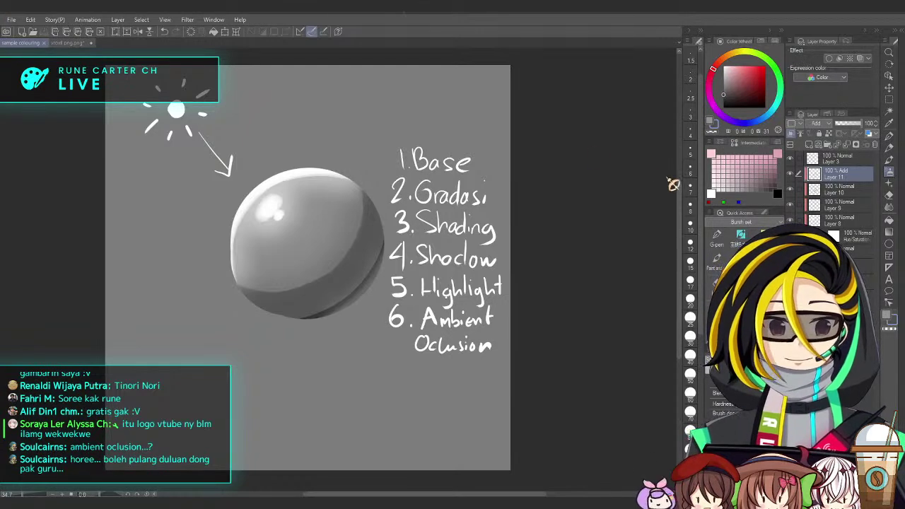
{"action": "left_click_drag", "start_coordinate": [677, 180], "coordinate": [675, 181]}
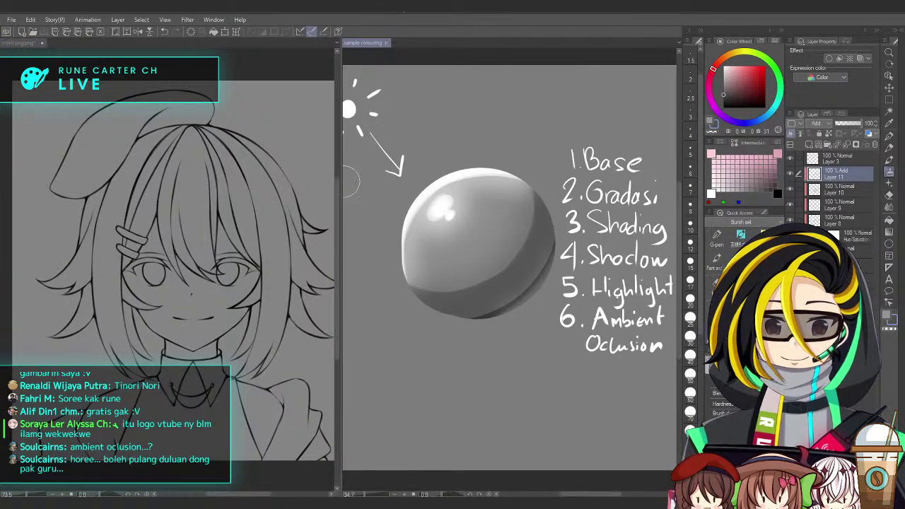
{"action": "left_click_drag", "start_coordinate": [340, 179], "coordinate": [515, 179]}
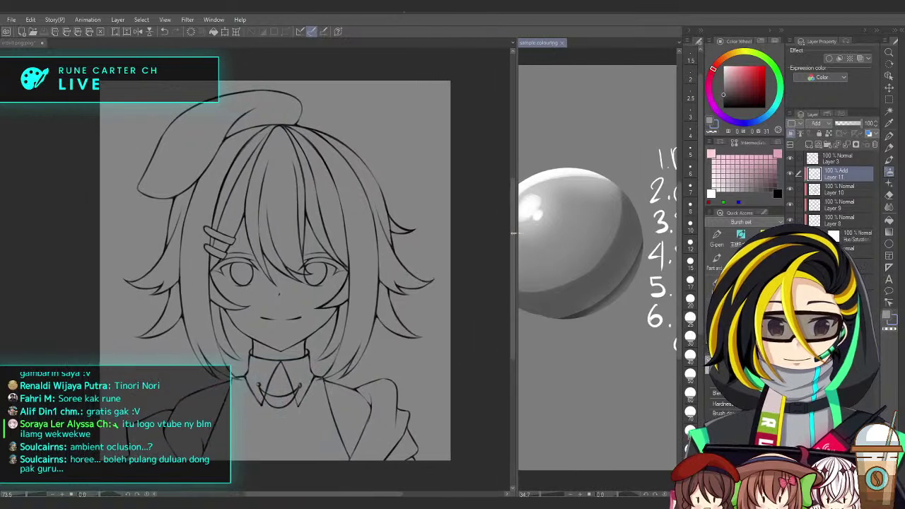
{"action": "scroll", "coordinate": [658, 308], "scroll_direction": "down", "scroll_amount": 1}
{"action": "left_click_drag", "start_coordinate": [580, 315], "coordinate": [531, 324]}
{"action": "mouse_move", "coordinate": [607, 339]}
{"action": "left_mouse_down"}
{"action": "mouse_move", "coordinate": [594, 320]}
{"action": "mouse_move", "coordinate": [614, 330]}
{"action": "left_mouse_up"}
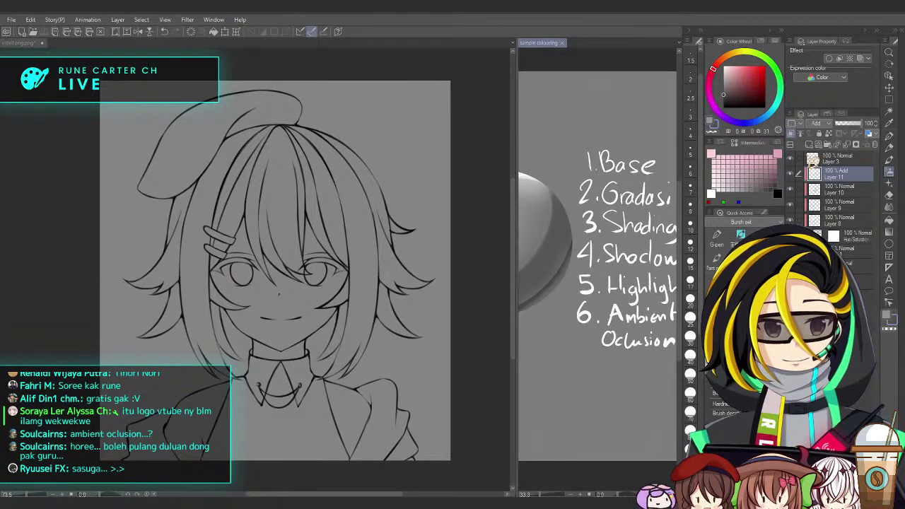
Hide the ball's gradation, shading and highlight layers in the sample document, leaving its flat base color and the list visible
{"action": "left_click_drag", "start_coordinate": [790, 221], "coordinate": [789, 264]}
{"action": "scroll", "coordinate": [631, 260], "scroll_direction": "down", "scroll_amount": 5}
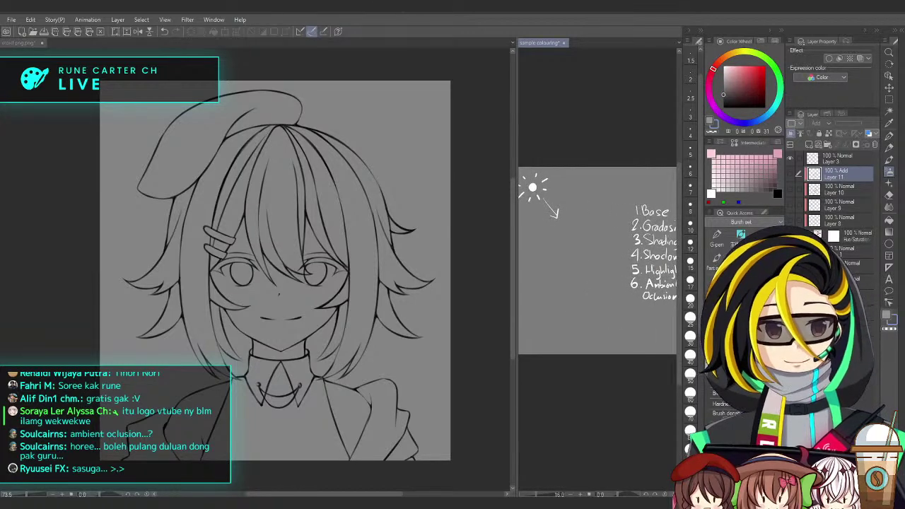
{"action": "left_click", "coordinate": [790, 248]}
{"action": "left_click_drag", "start_coordinate": [790, 266], "coordinate": [789, 281]}
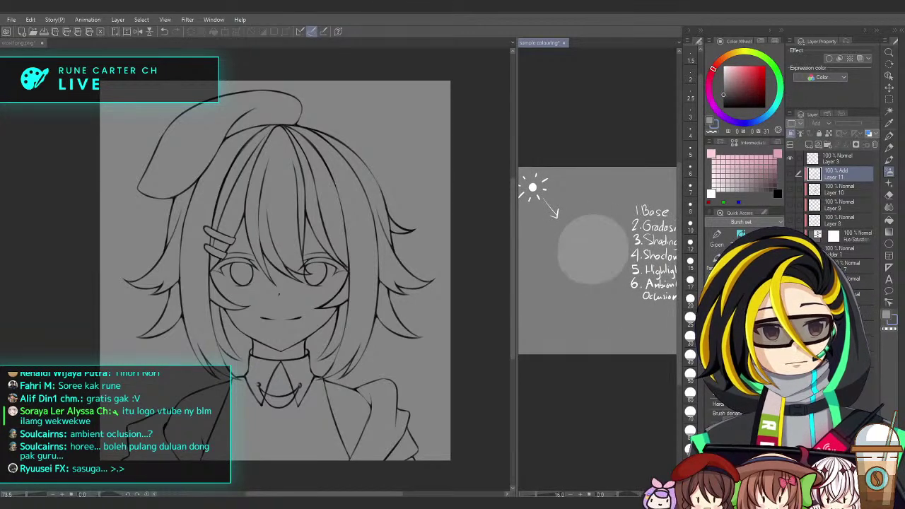
{"action": "left_click", "coordinate": [789, 297]}
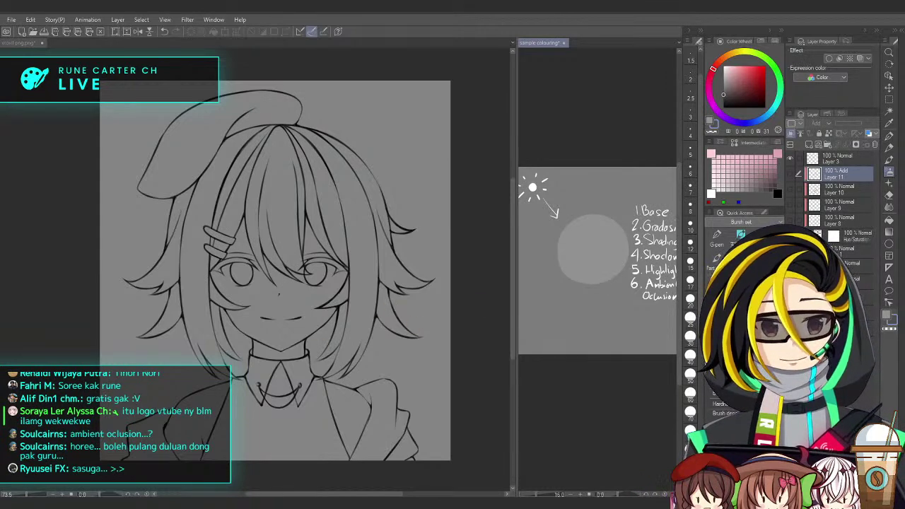
{"action": "left_click", "coordinate": [313, 347]}
{"action": "scroll", "coordinate": [327, 339], "scroll_direction": "up", "scroll_amount": 2}
{"action": "key", "text": "p"}
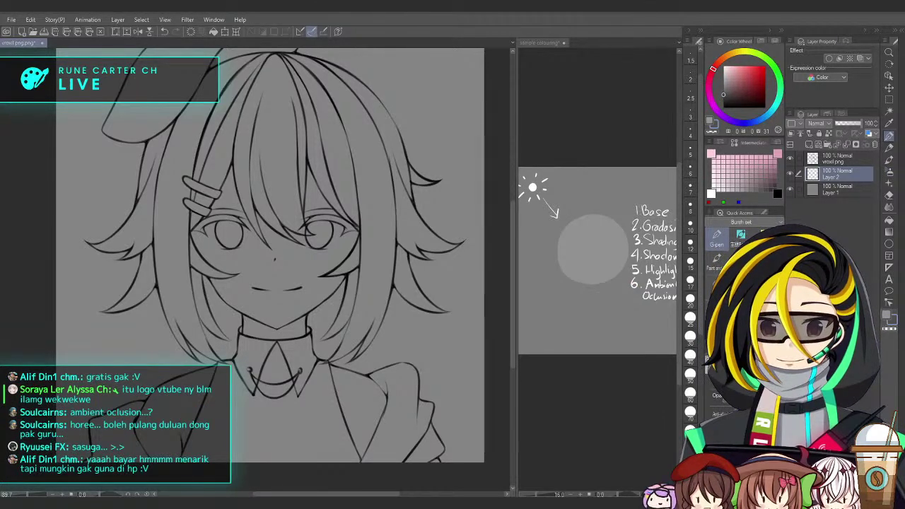
{"action": "key", "text": "ctrl+Tab"}
{"action": "left_click", "coordinate": [15, 21]}
{"action": "left_click", "coordinate": [39, 35]}
{"action": "left_click", "coordinate": [307, 85]}
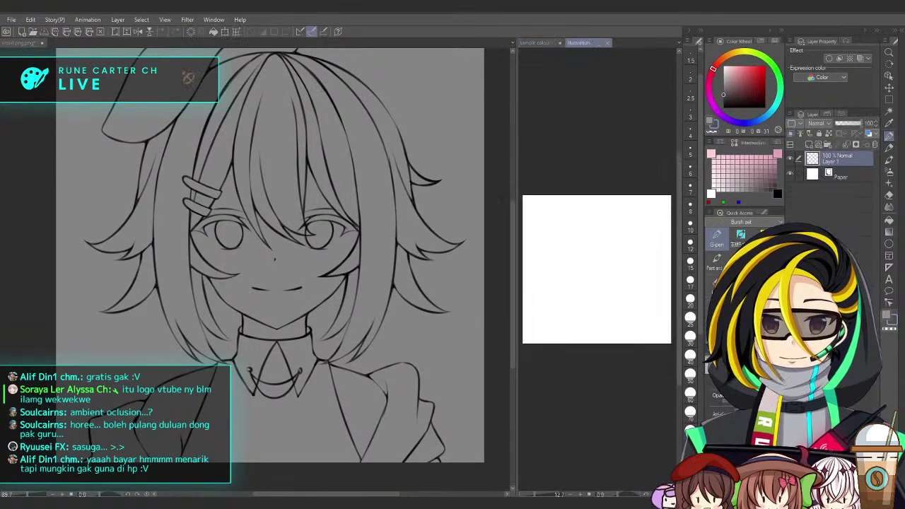
{"action": "left_click", "coordinate": [607, 42]}
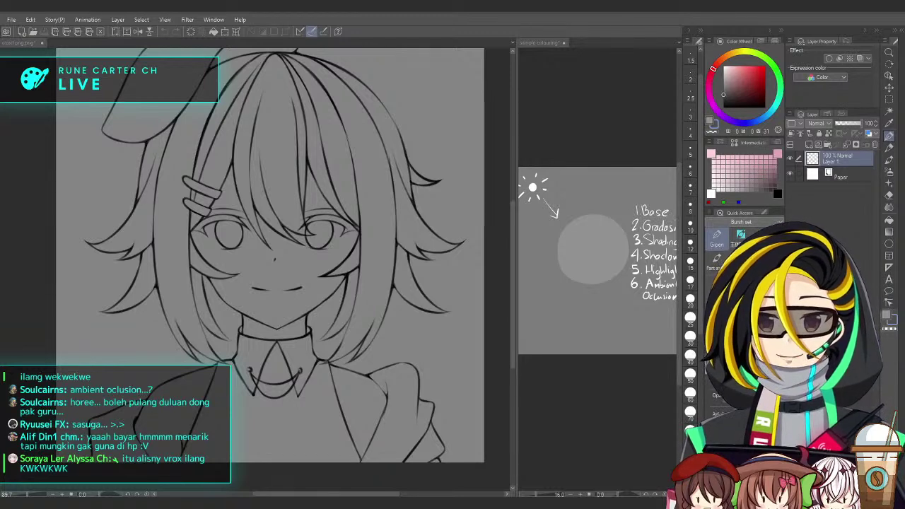
{"action": "left_click", "coordinate": [282, 254]}
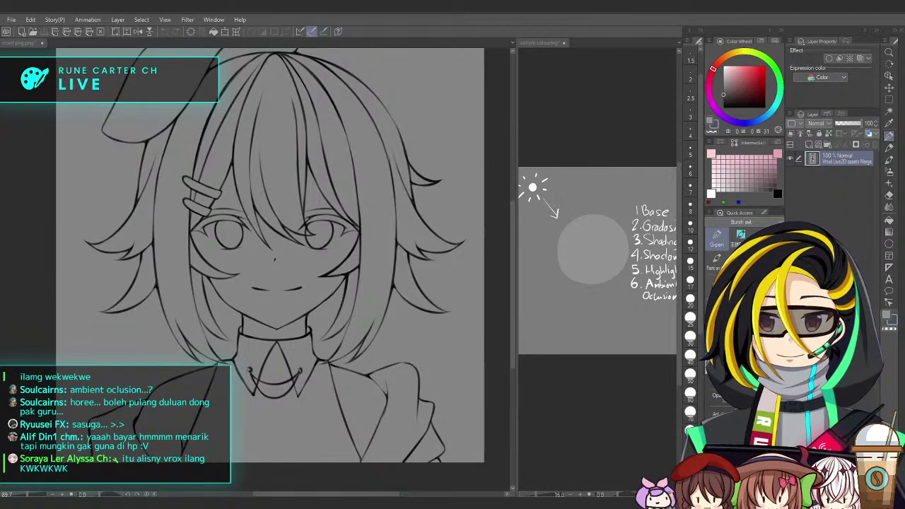
Pick a pale skin tone (27, 16, 100) and make the vroxil.png line art the reference layer for filling Layer 2
{"action": "left_click", "coordinate": [724, 57]}
{"action": "left_click", "coordinate": [730, 66]}
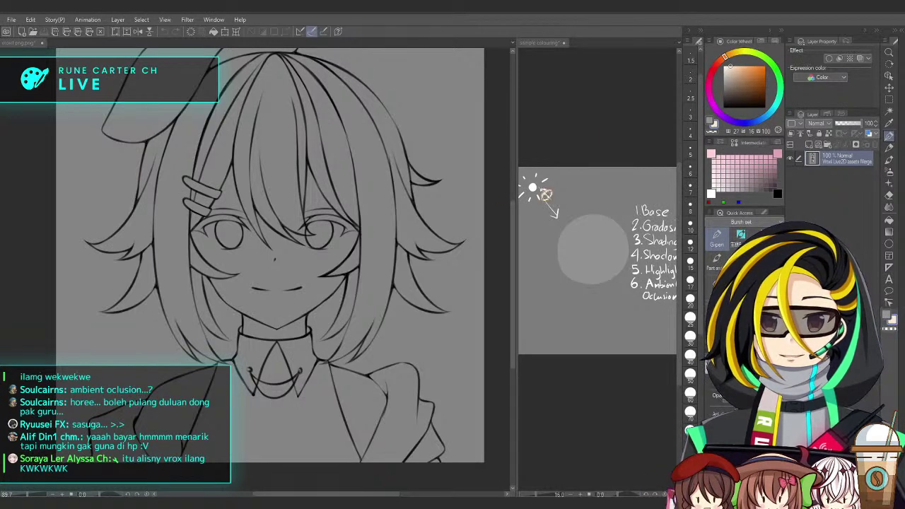
{"action": "left_click", "coordinate": [602, 123]}
{"action": "left_click", "coordinate": [392, 314]}
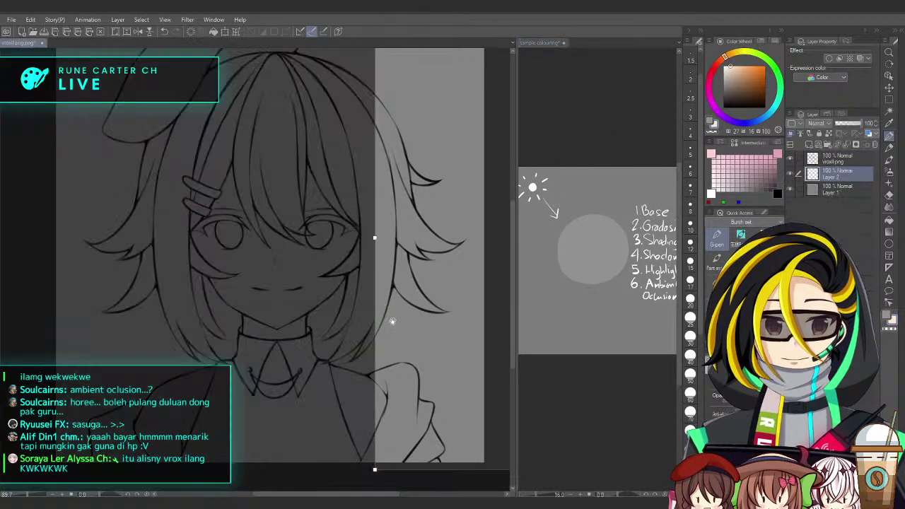
{"action": "scroll", "coordinate": [382, 292], "scroll_direction": "up", "scroll_amount": 2}
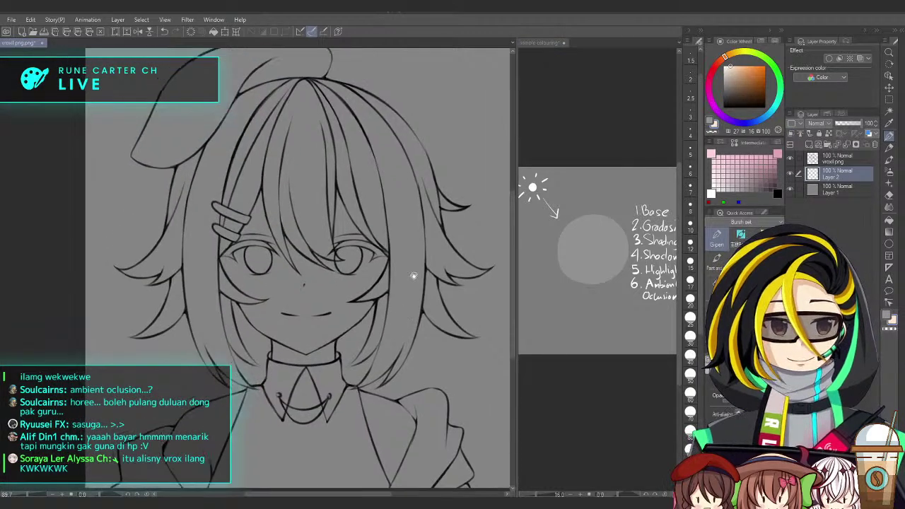
{"action": "mouse_move", "coordinate": [415, 365]}
{"action": "left_mouse_down"}
{"action": "mouse_move", "coordinate": [423, 354]}
{"action": "mouse_move", "coordinate": [402, 352]}
{"action": "left_mouse_up"}
{"action": "left_click_drag", "start_coordinate": [457, 342], "coordinate": [413, 329]}
{"action": "left_click", "coordinate": [888, 221]}
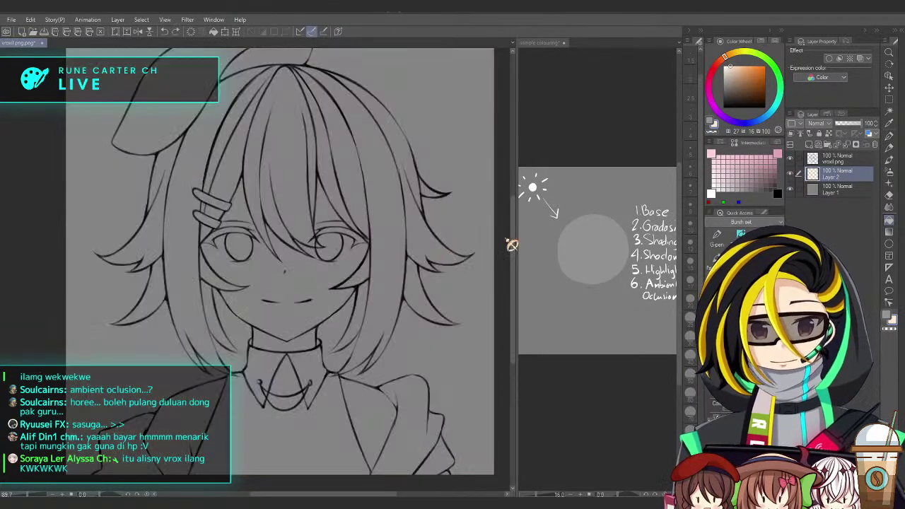
{"action": "left_click", "coordinate": [824, 158]}
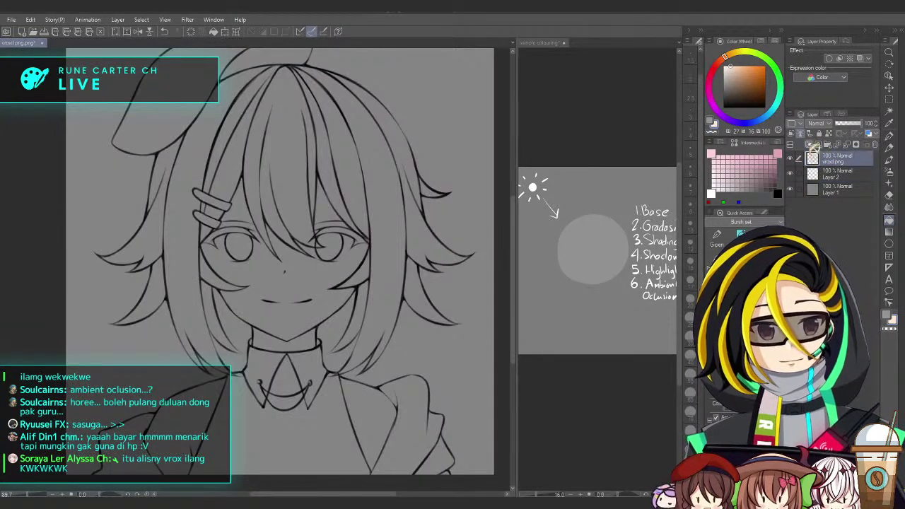
{"action": "left_click", "coordinate": [828, 178]}
Fill the character's face, both eyes and the skin gaps between the bangs with the skin tone on Layer 2
{"action": "left_click", "coordinate": [279, 298]}
{"action": "left_click_drag", "start_coordinate": [276, 297], "coordinate": [320, 341]}
{"action": "left_click", "coordinate": [237, 258]}
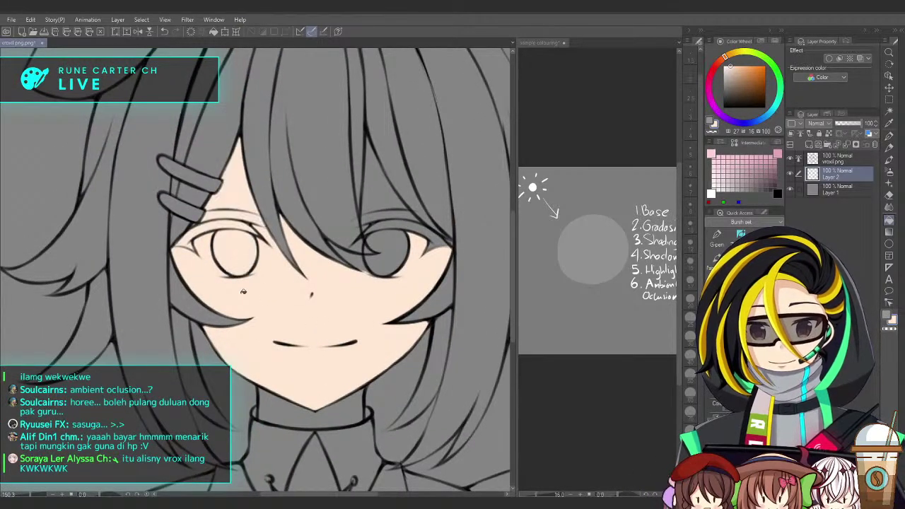
{"action": "left_click", "coordinate": [381, 188]}
{"action": "left_click", "coordinate": [367, 261]}
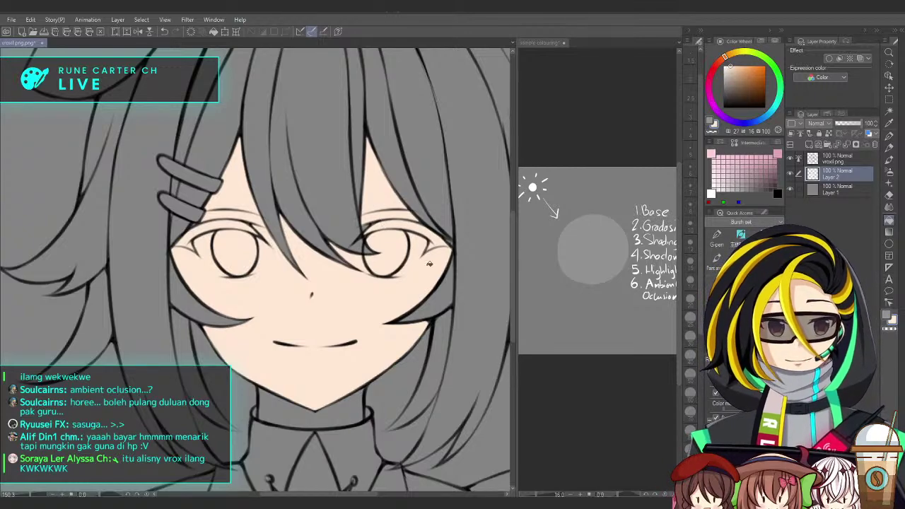
{"action": "scroll", "coordinate": [422, 259], "scroll_direction": "down", "scroll_amount": 1}
{"action": "left_click_drag", "start_coordinate": [441, 280], "coordinate": [424, 238]}
{"action": "scroll", "coordinate": [369, 251], "scroll_direction": "up", "scroll_amount": 6}
{"action": "left_click", "coordinate": [372, 244]}
{"action": "scroll", "coordinate": [415, 244], "scroll_direction": "down", "scroll_amount": 4}
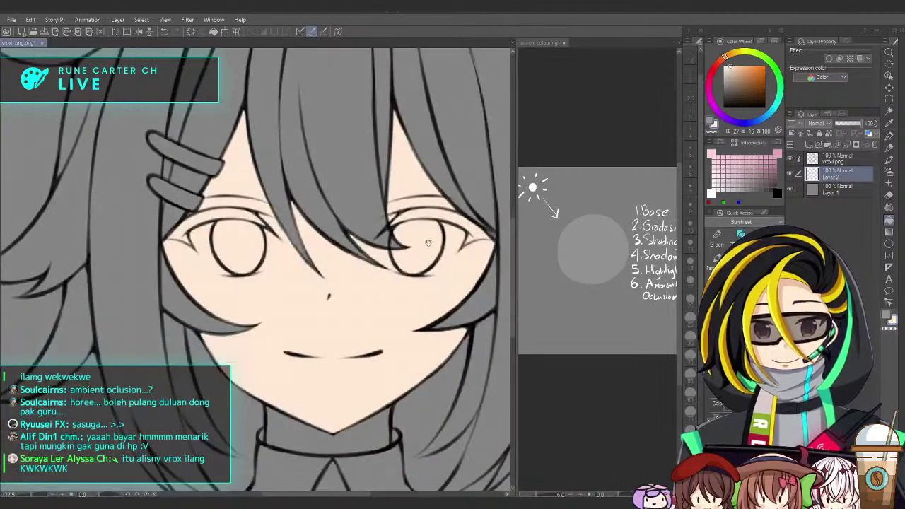
Fill the character's neck and exposed shoulders with the same skin tone on Layer 2
{"action": "left_click_drag", "start_coordinate": [444, 330], "coordinate": [424, 319]}
{"action": "scroll", "coordinate": [424, 319], "scroll_direction": "up", "scroll_amount": 3}
{"action": "left_click", "coordinate": [349, 322]}
{"action": "scroll", "coordinate": [377, 318], "scroll_direction": "down", "scroll_amount": 4}
{"action": "left_click", "coordinate": [295, 307]}
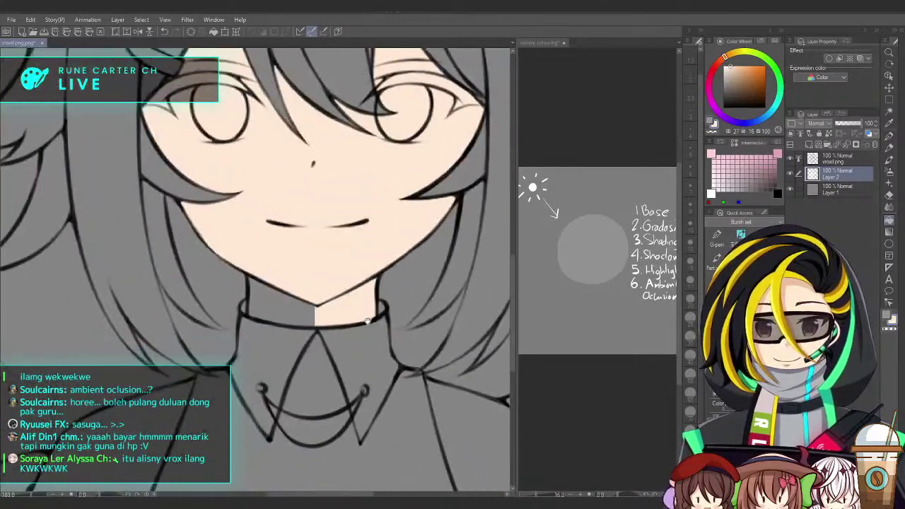
{"action": "scroll", "coordinate": [392, 321], "scroll_direction": "down", "scroll_amount": 3}
{"action": "left_click", "coordinate": [244, 314]}
{"action": "left_click", "coordinate": [462, 306]}
{"action": "left_click_drag", "start_coordinate": [429, 197], "coordinate": [410, 375]}
{"action": "scroll", "coordinate": [399, 283], "scroll_direction": "up", "scroll_amount": 2}
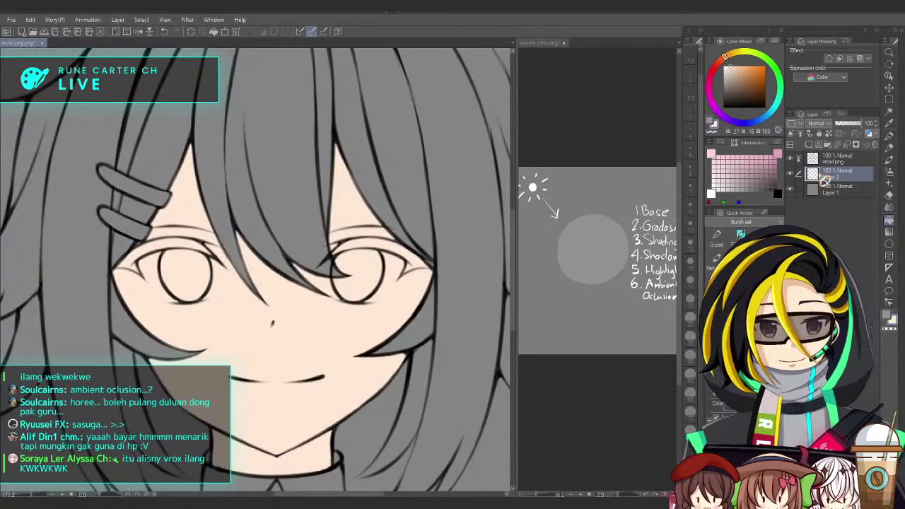
Set a black brush to size 10 and try an eyebrow stroke above the partly covered eye on the line art layer
{"action": "left_click", "coordinate": [837, 158]}
{"action": "key", "text": "p"}
{"action": "left_click", "coordinate": [690, 225]}
{"action": "mouse_move", "coordinate": [336, 227]}
{"action": "left_mouse_down"}
{"action": "mouse_move", "coordinate": [378, 260]}
{"action": "mouse_move", "coordinate": [496, 241]}
{"action": "left_mouse_up"}
{"action": "left_click_drag", "start_coordinate": [435, 274], "coordinate": [391, 285]}
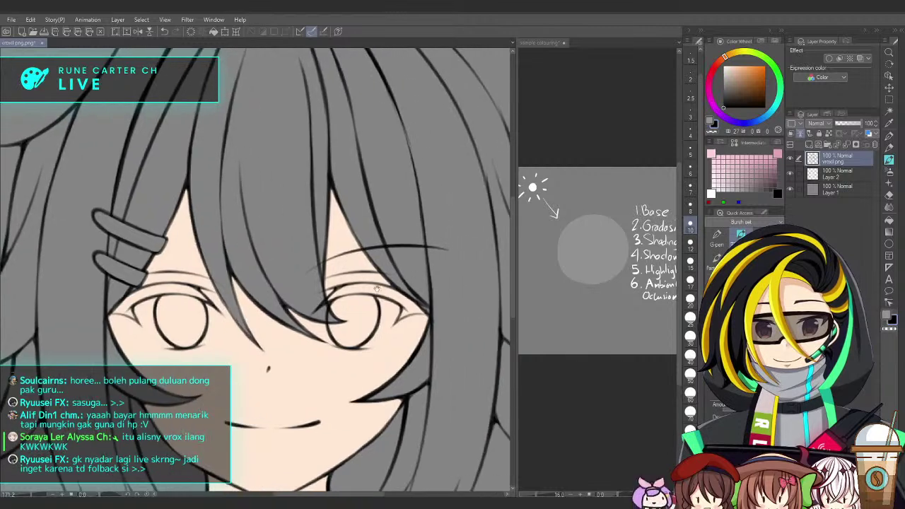
{"action": "key", "text": "ctrl+z"}
{"action": "left_click_drag", "start_coordinate": [319, 268], "coordinate": [430, 264]}
{"action": "key", "text": "ctrl+z"}
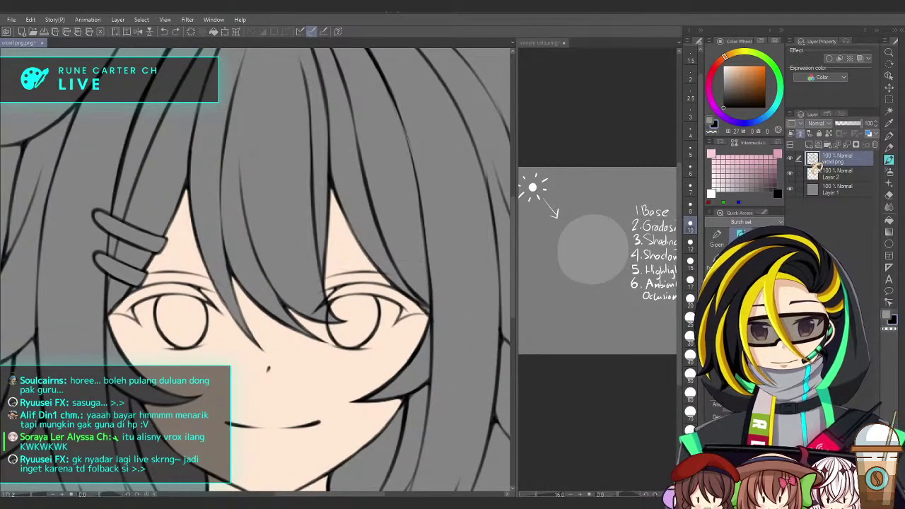
Draw a two-line eyebrow above the partly covered eye on a new layer, keeping only the part inside the skin gap
{"action": "key", "text": "ctrl+shift+n"}
{"action": "mouse_move", "coordinate": [320, 266]}
{"action": "left_mouse_down"}
{"action": "mouse_move", "coordinate": [334, 248]}
{"action": "mouse_move", "coordinate": [464, 265]}
{"action": "mouse_move", "coordinate": [356, 258]}
{"action": "mouse_move", "coordinate": [315, 265]}
{"action": "mouse_move", "coordinate": [378, 245]}
{"action": "mouse_move", "coordinate": [433, 255]}
{"action": "left_mouse_up"}
{"action": "key", "text": "ctrl+z"}
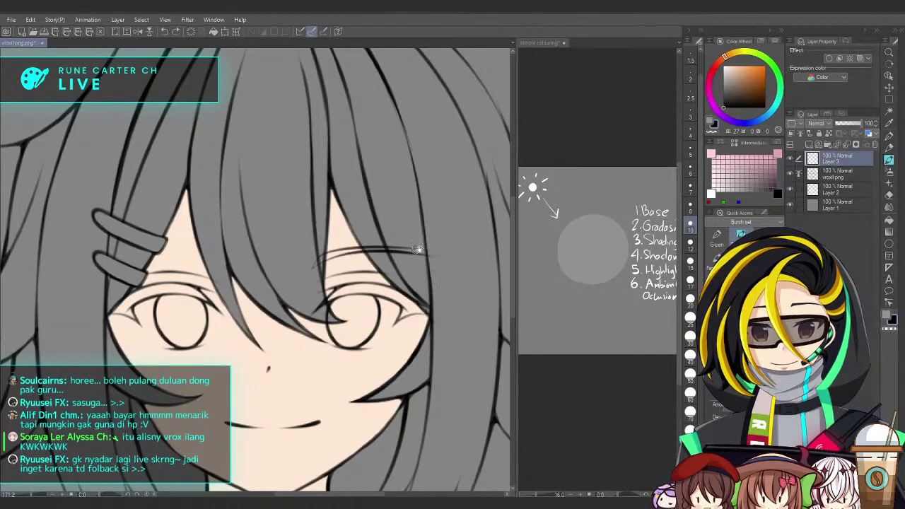
{"action": "scroll", "coordinate": [401, 252], "scroll_direction": "up", "scroll_amount": 5}
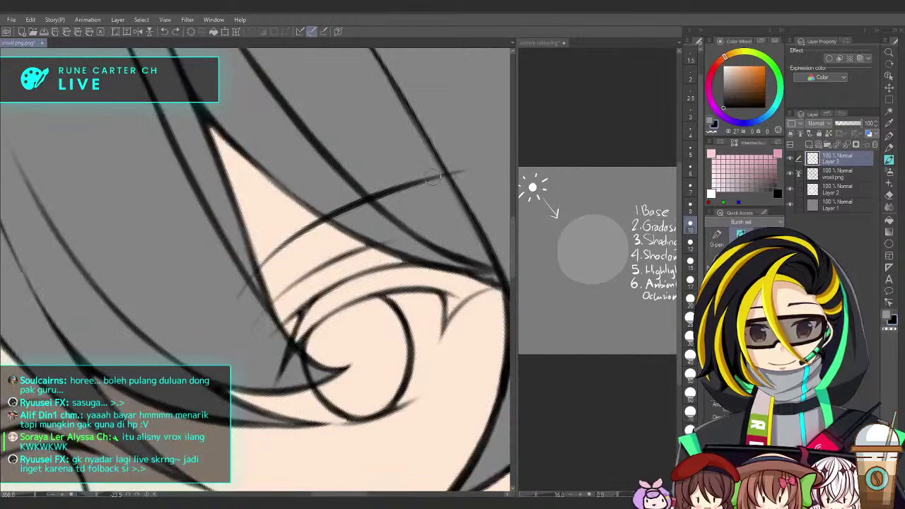
{"action": "left_click_drag", "start_coordinate": [452, 172], "coordinate": [262, 260]}
{"action": "key", "text": "ctrl+z"}
{"action": "left_click_drag", "start_coordinate": [453, 171], "coordinate": [251, 249]}
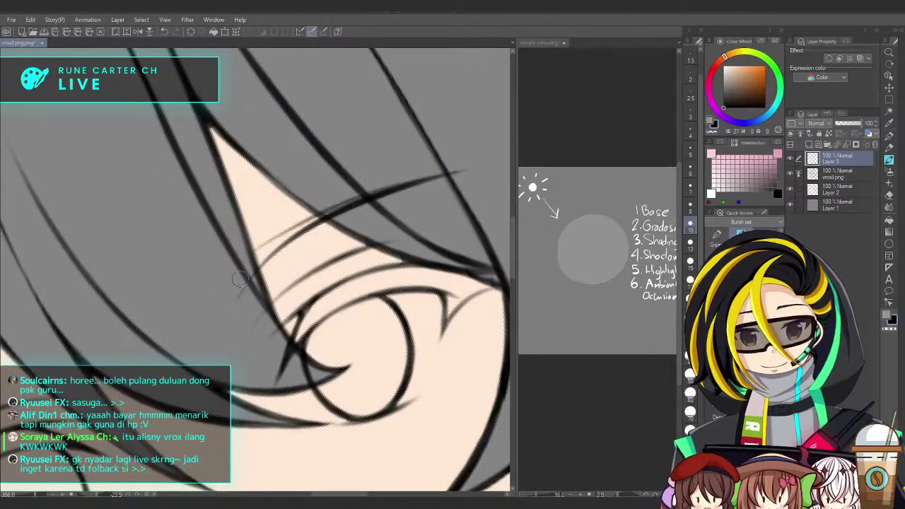
{"action": "mouse_move", "coordinate": [239, 297]}
{"action": "left_mouse_down"}
{"action": "mouse_move", "coordinate": [243, 260]}
{"action": "mouse_move", "coordinate": [389, 190]}
{"action": "left_mouse_up"}
{"action": "key", "text": "ctrl+z"}
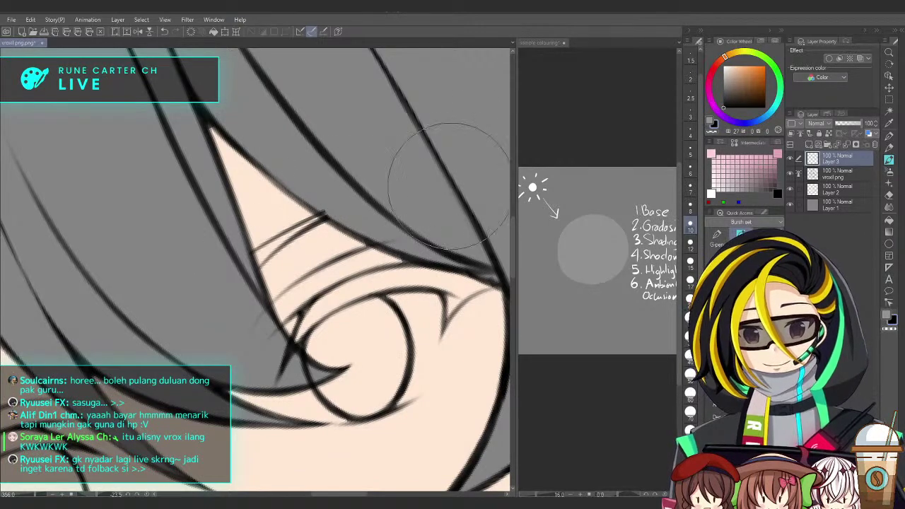
{"action": "scroll", "coordinate": [336, 207], "scroll_direction": "down", "scroll_amount": 5}
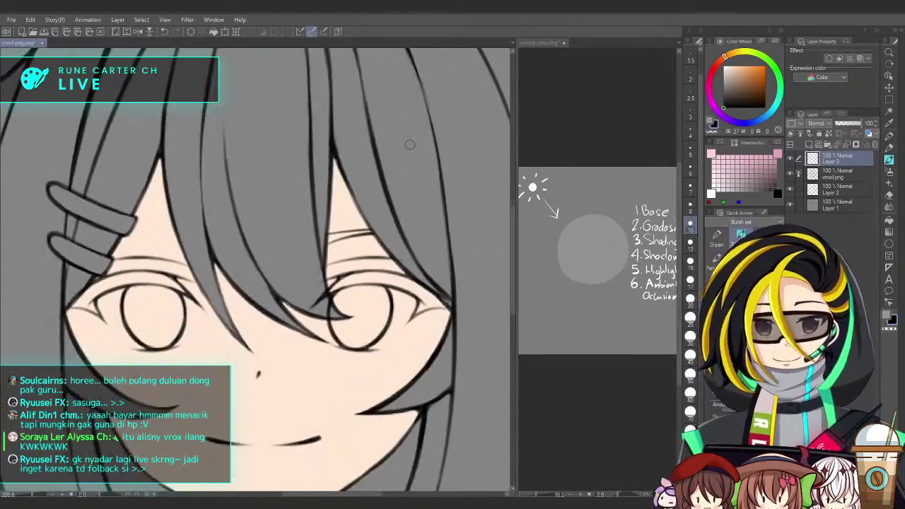
Duplicate the eyebrow layer and place a mirrored copy above the other eye beside the hair clips
{"action": "key", "text": "ctrl+c"}
{"action": "key", "text": "ctrl+v"}
{"action": "key", "text": "ctrl+t"}
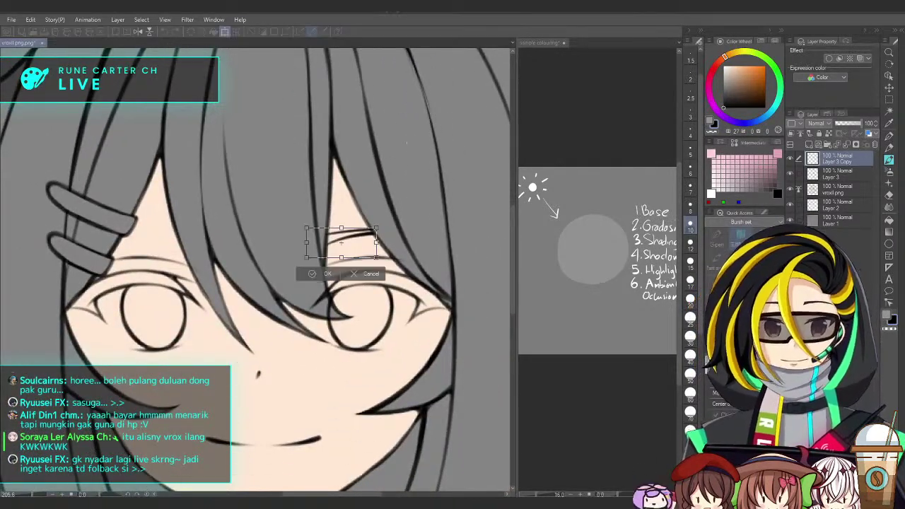
{"action": "left_click_drag", "start_coordinate": [353, 244], "coordinate": [176, 242]}
{"action": "key", "text": "Return"}
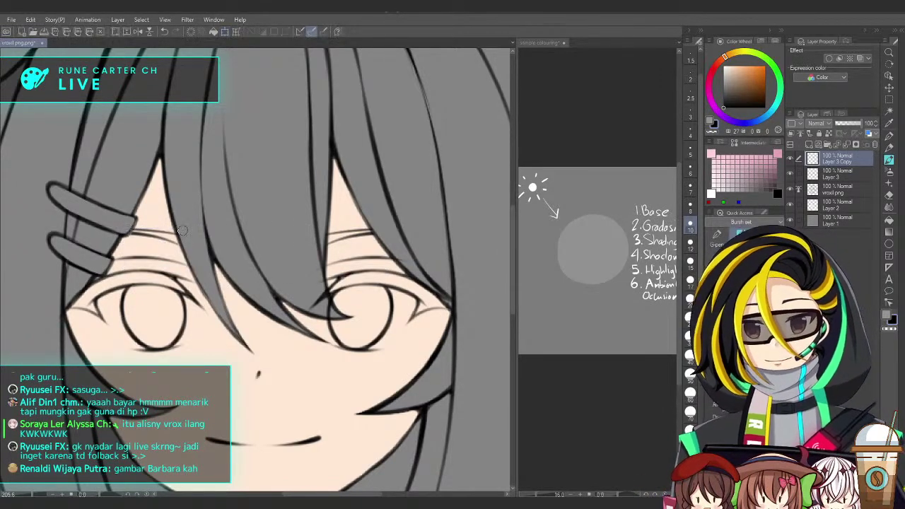
Extend the copied eyebrow's lower line to the edge of the hair strand, working in a mirrored canvas view
{"action": "key", "text": "h"}
{"action": "scroll", "coordinate": [346, 248], "scroll_direction": "up", "scroll_amount": 5}
{"action": "left_click_drag", "start_coordinate": [313, 246], "coordinate": [363, 222]}
{"action": "key", "text": "ctrl+z"}
{"action": "mouse_move", "coordinate": [314, 244]}
{"action": "left_mouse_down"}
{"action": "mouse_move", "coordinate": [347, 227]}
{"action": "mouse_move", "coordinate": [449, 219]}
{"action": "mouse_move", "coordinate": [359, 229]}
{"action": "left_mouse_up"}
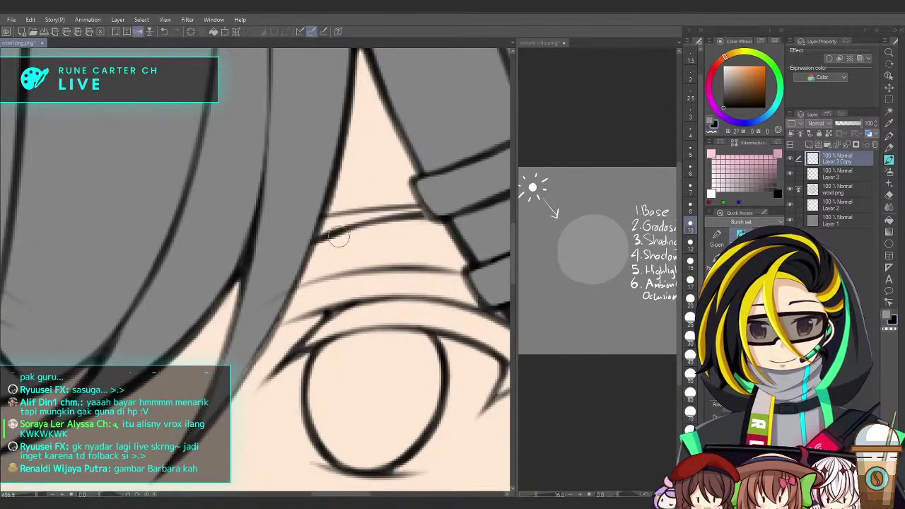
{"action": "scroll", "coordinate": [359, 229], "scroll_direction": "down", "scroll_amount": 4}
{"action": "key", "text": "h"}
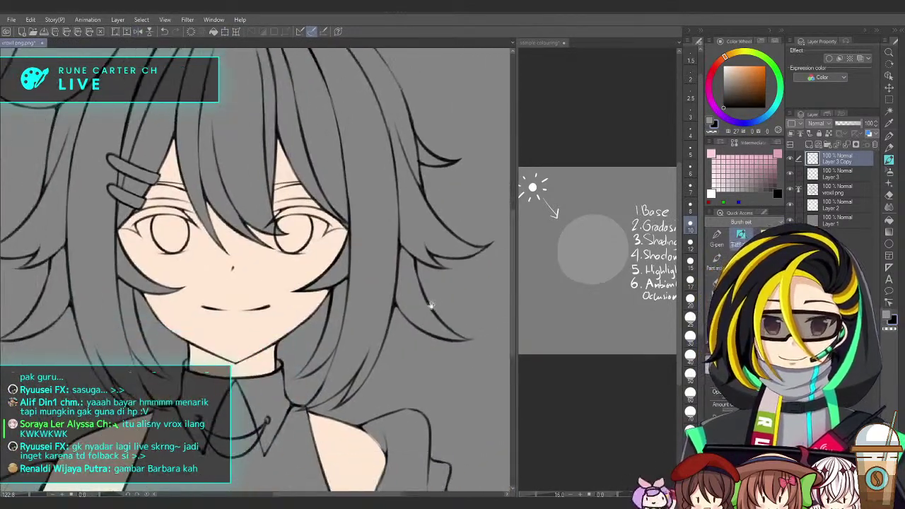
Add a new layer clipped to the skin base color layer beneath the line art
{"action": "left_click_drag", "start_coordinate": [432, 302], "coordinate": [453, 299]}
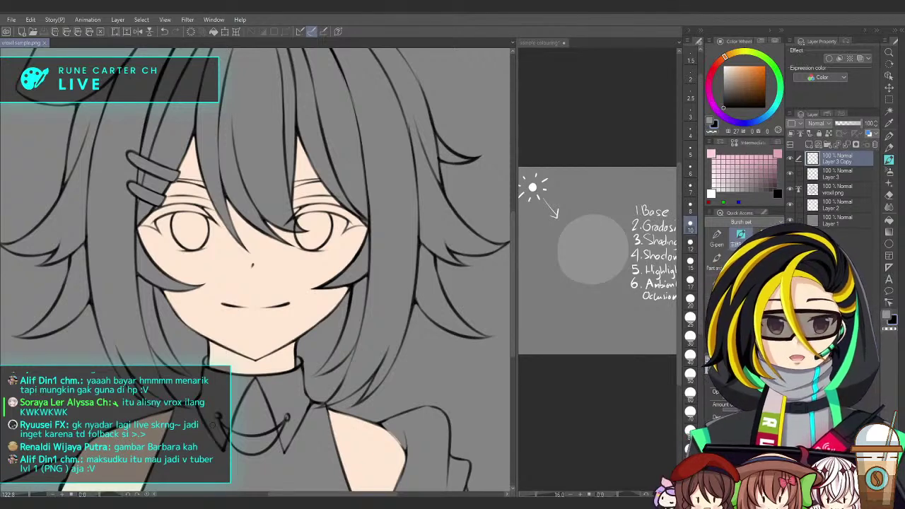
{"action": "mouse_move", "coordinate": [446, 346]}
{"action": "left_mouse_down"}
{"action": "mouse_move", "coordinate": [446, 361]}
{"action": "mouse_move", "coordinate": [453, 350]}
{"action": "left_mouse_up"}
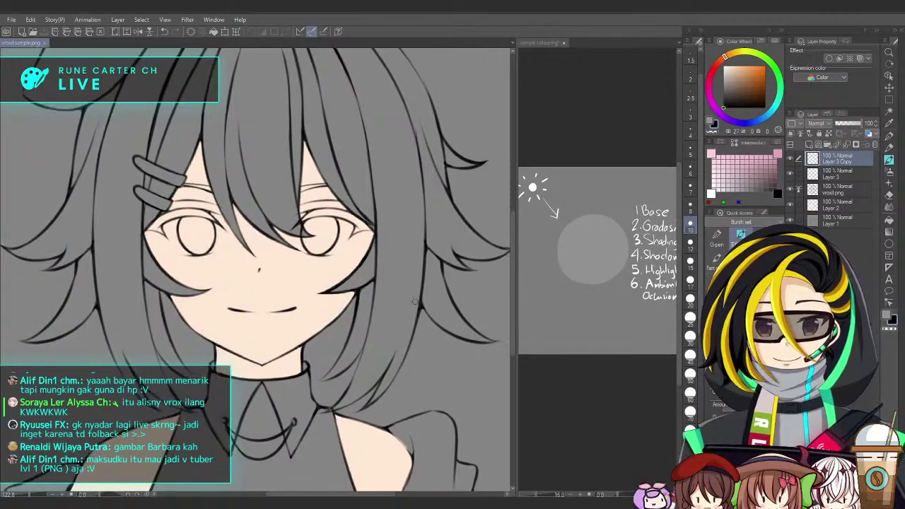
{"action": "left_click", "coordinate": [806, 206]}
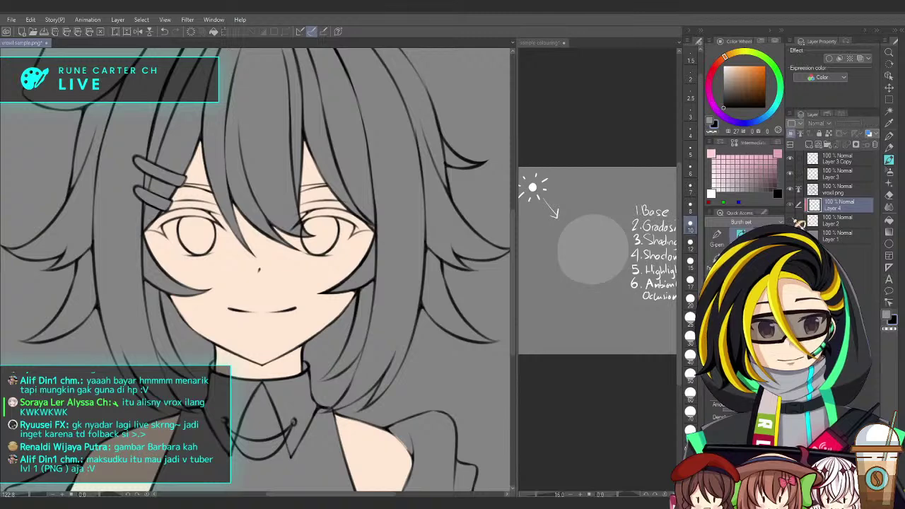
Show the soft gradation on the ball in the sample colouring document and return to the character drawing
{"action": "left_click", "coordinate": [629, 310]}
{"action": "mouse_move", "coordinate": [629, 309]}
{"action": "left_mouse_down"}
{"action": "mouse_move", "coordinate": [609, 316]}
{"action": "mouse_move", "coordinate": [616, 314]}
{"action": "left_mouse_up"}
{"action": "left_click", "coordinate": [790, 282]}
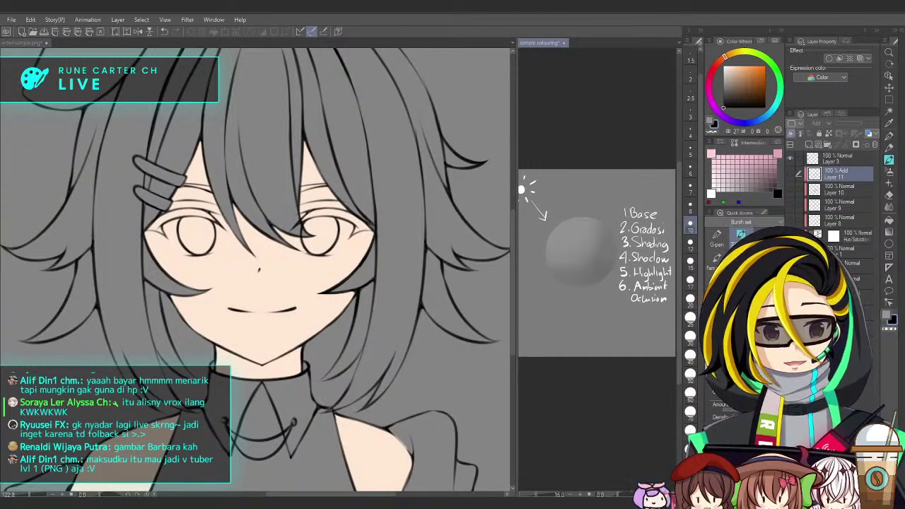
{"action": "left_click", "coordinate": [368, 391]}
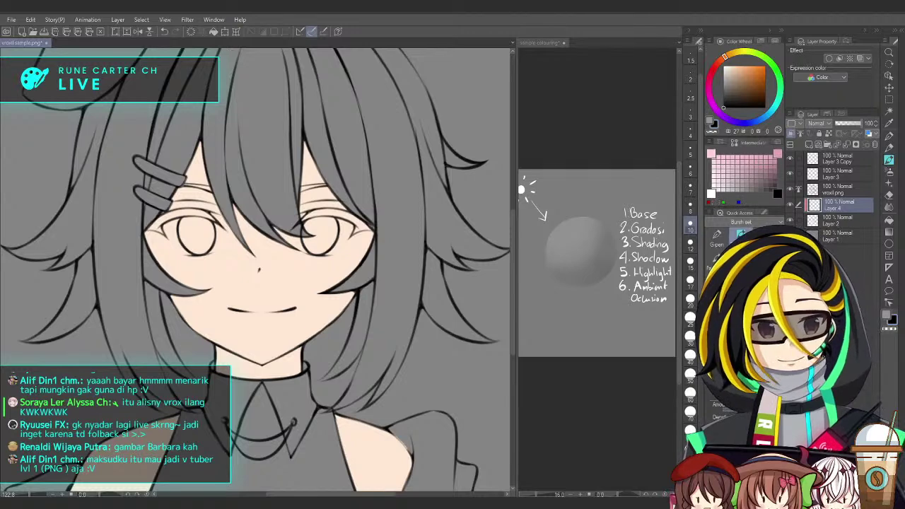
Pick a light salmon pink (13, 30, 100) and airbrush a gradation across the forehead skin below the bangs on the clipped layer
{"action": "key", "text": "ctrl+shift+e"}
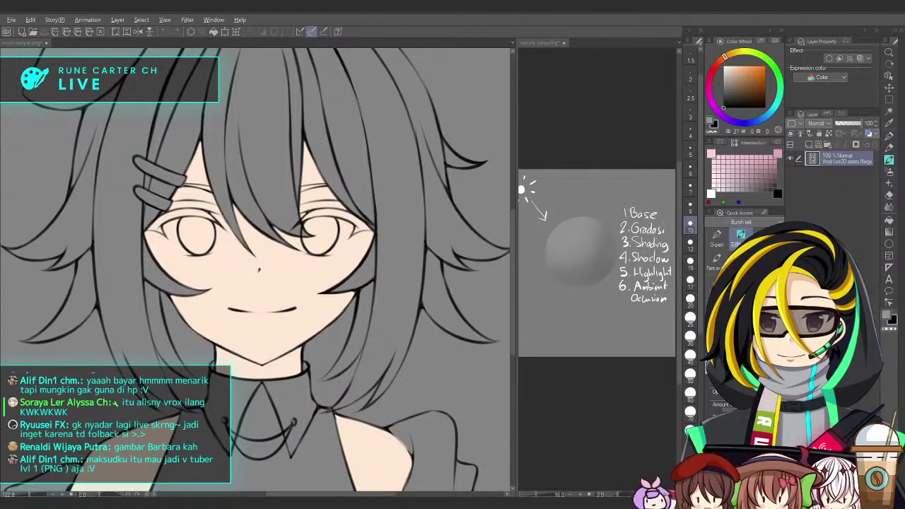
{"action": "left_click", "coordinate": [736, 67]}
{"action": "key", "text": "ctrl+z"}
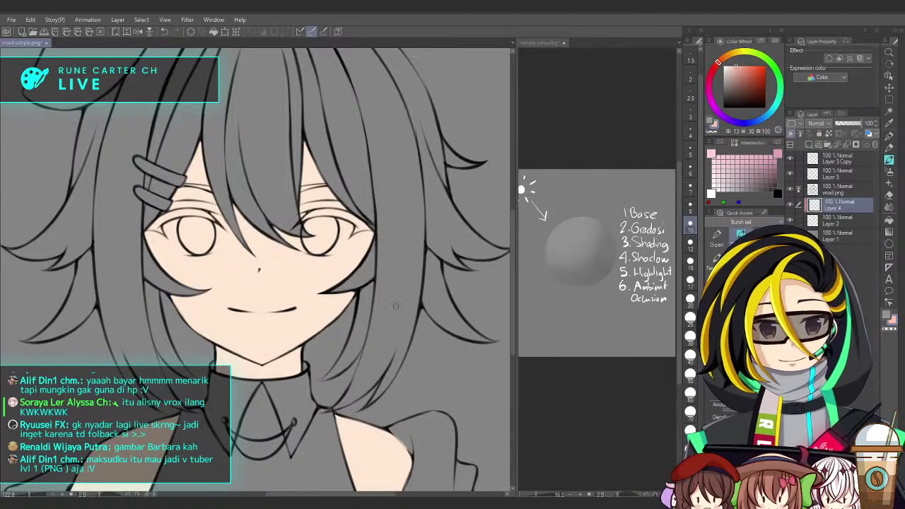
{"action": "key", "text": "b"}
{"action": "left_click_drag", "start_coordinate": [359, 363], "coordinate": [394, 356]}
{"action": "left_click_drag", "start_coordinate": [148, 219], "coordinate": [451, 240]}
{"action": "key", "text": "ctrl+z"}
{"action": "mouse_move", "coordinate": [160, 206]}
{"action": "left_mouse_down"}
{"action": "mouse_move", "coordinate": [413, 187]}
{"action": "mouse_move", "coordinate": [463, 225]}
{"action": "left_mouse_up"}
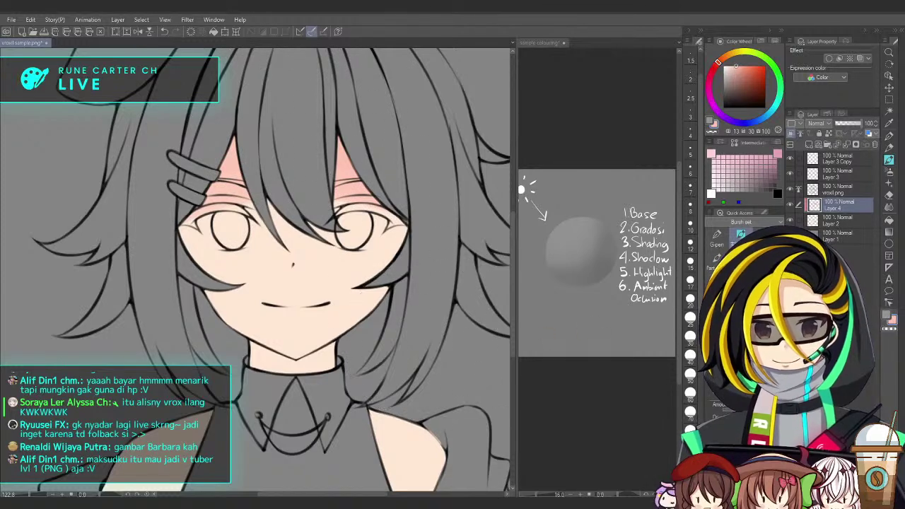
Try extra pink strokes across the eyes and forehead, including with a different brush
{"action": "left_click_drag", "start_coordinate": [378, 241], "coordinate": [205, 237]}
{"action": "key", "text": "ctrl+z"}
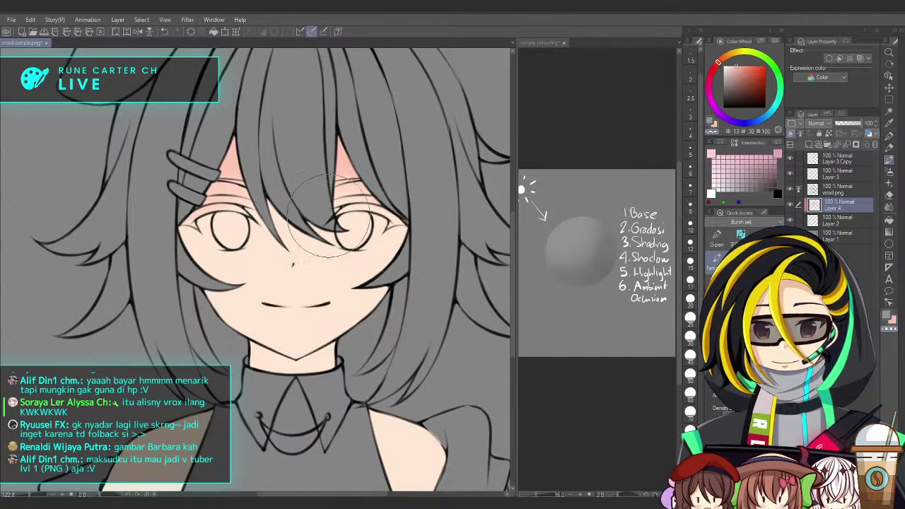
{"action": "left_click", "coordinate": [716, 238]}
{"action": "left_click_drag", "start_coordinate": [216, 184], "coordinate": [354, 167]}
{"action": "key", "text": "ctrl+z"}
{"action": "key", "text": "b"}
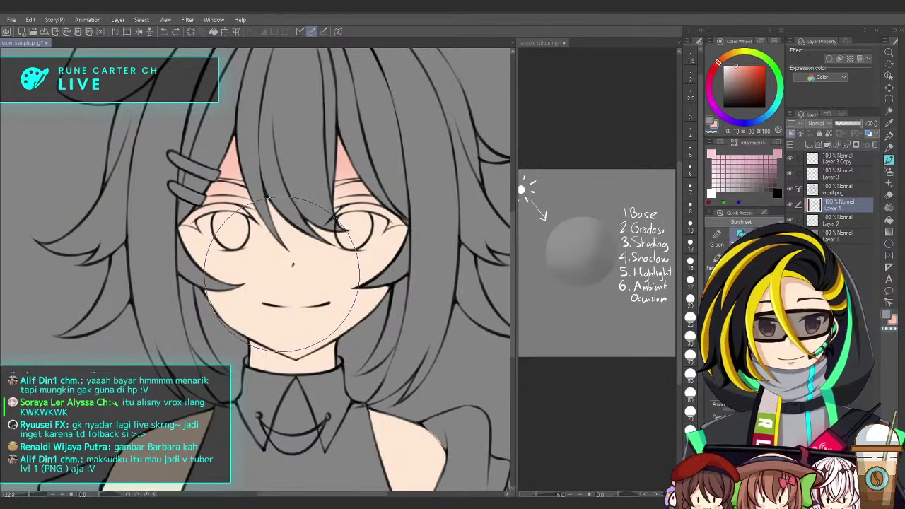
Shift the pink gradation slightly down the forehead with a transform and save the drawing as Vroxil sample
{"action": "key", "text": "ctrl+t"}
{"action": "left_click_drag", "start_coordinate": [388, 219], "coordinate": [387, 232]}
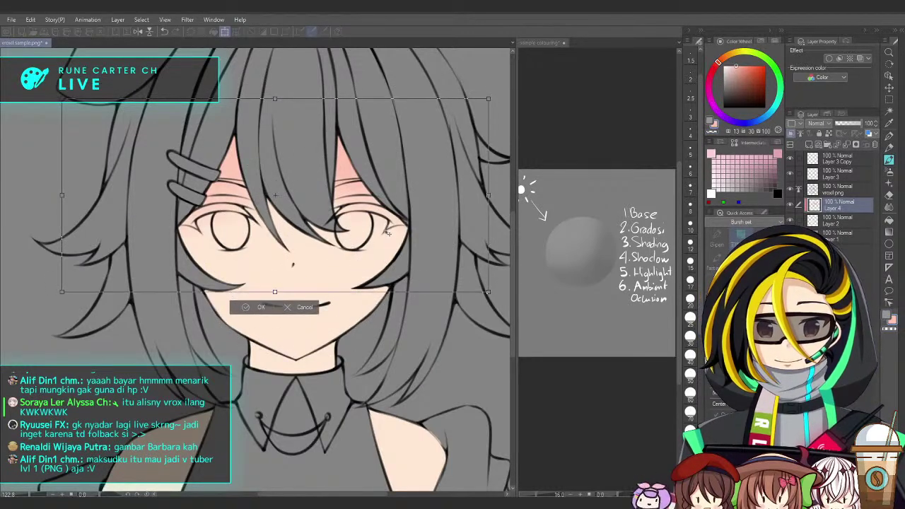
{"action": "key", "text": "Return"}
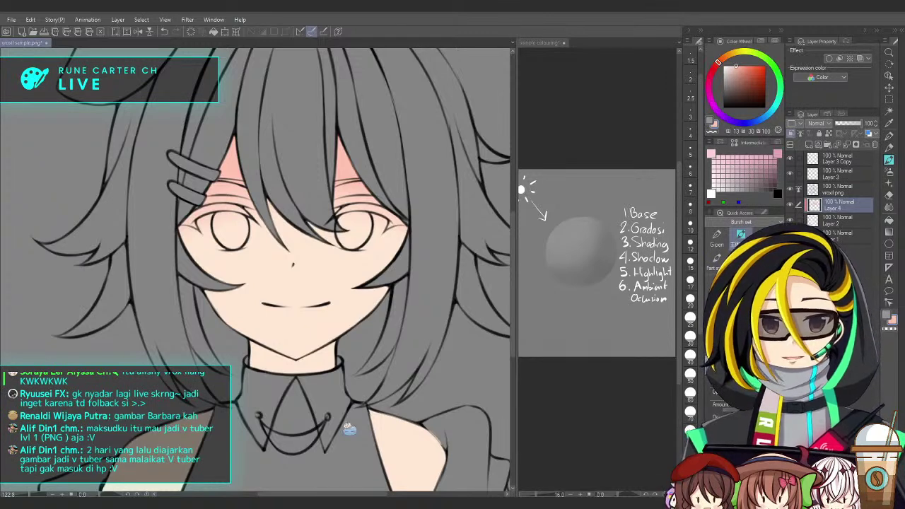
{"action": "key", "text": "Return"}
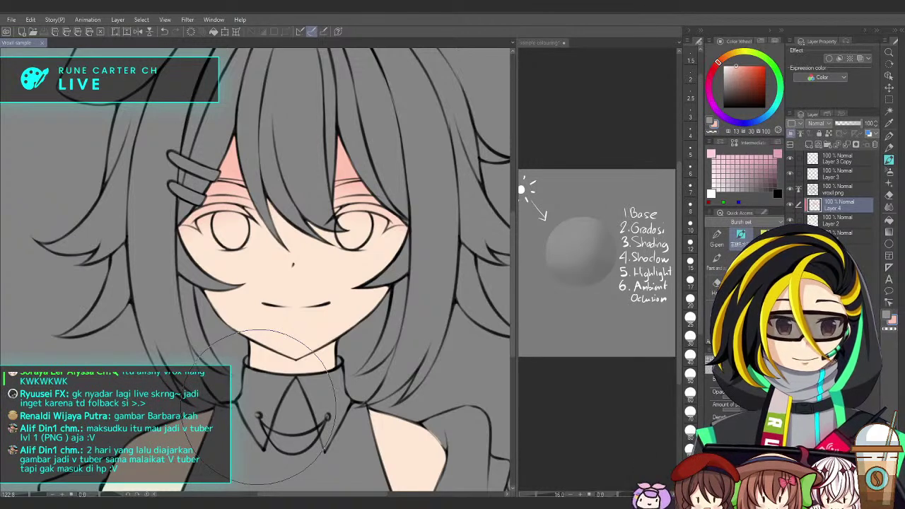
Show the hard-edged shading on the ball in the sample colouring document
{"action": "left_click", "coordinate": [637, 121]}
{"action": "left_click_drag", "start_coordinate": [610, 281], "coordinate": [604, 281]}
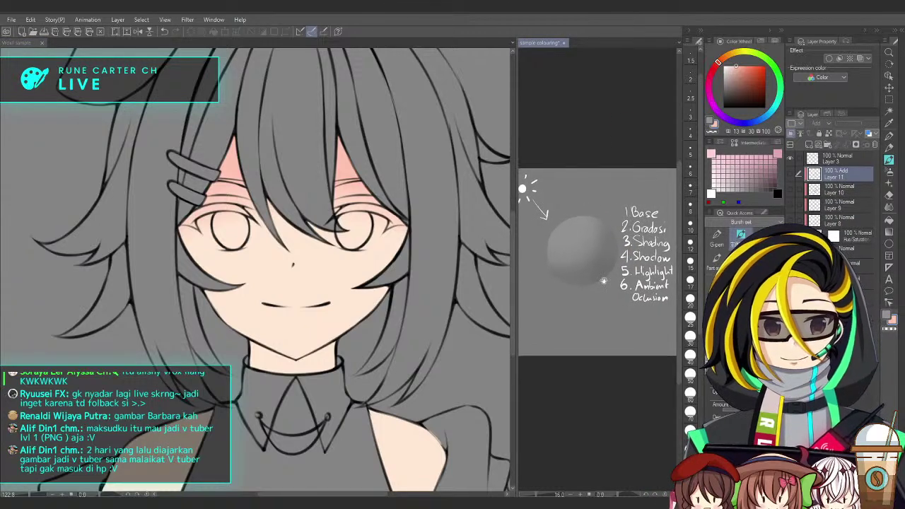
{"action": "left_click", "coordinate": [419, 310]}
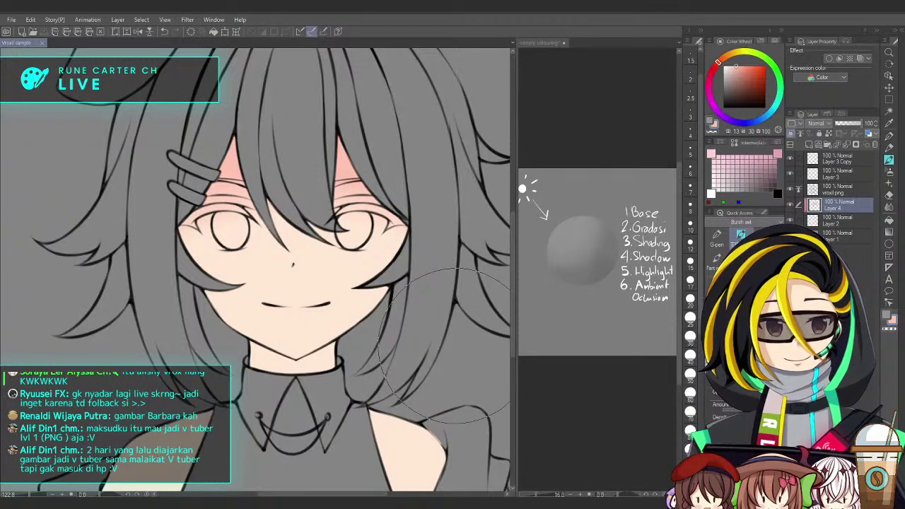
{"action": "left_click", "coordinate": [575, 152]}
{"action": "left_click_drag", "start_coordinate": [592, 357], "coordinate": [590, 354]}
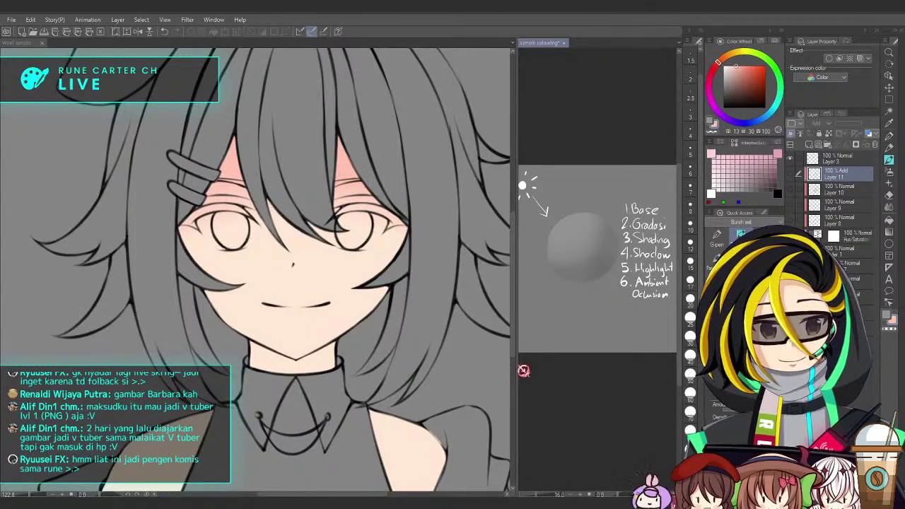
{"action": "left_click_drag", "start_coordinate": [612, 225], "coordinate": [562, 278]}
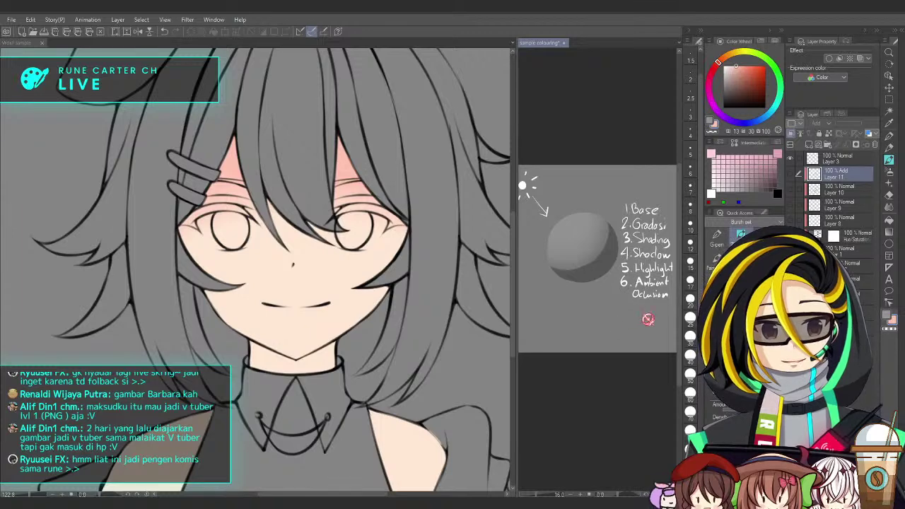
Set the character's skin gradation layer to 50% opacity and add a clipped Multiply layer above it at 50% opacity
{"action": "left_click", "coordinate": [374, 339]}
{"action": "left_click_drag", "start_coordinate": [385, 276], "coordinate": [406, 290]}
{"action": "scroll", "coordinate": [416, 297], "scroll_direction": "up", "scroll_amount": 2}
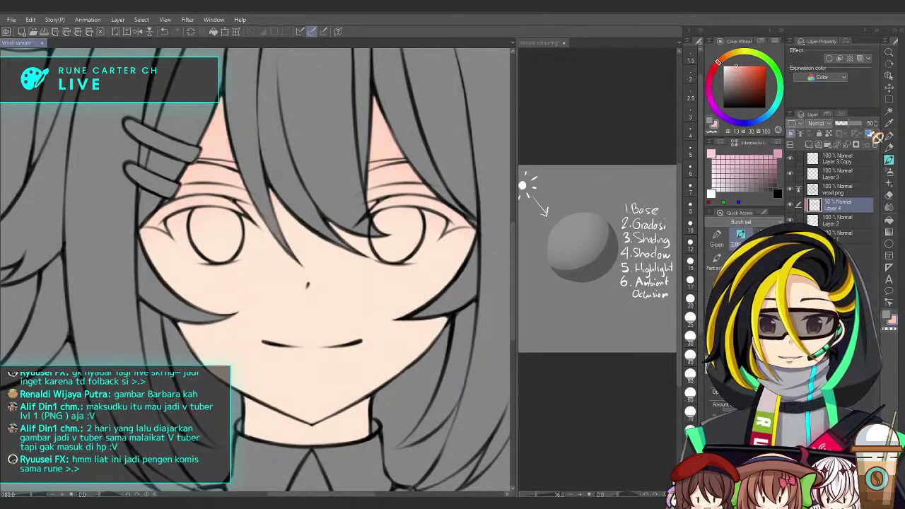
{"action": "left_click", "coordinate": [808, 144]}
{"action": "left_click", "coordinate": [826, 155]}
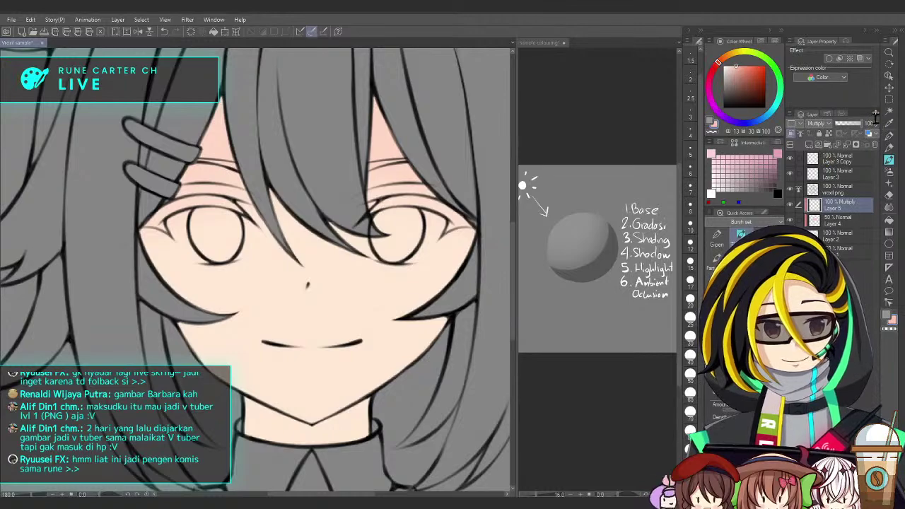
{"action": "type", "text": "50"}
{"action": "key", "text": "Return"}
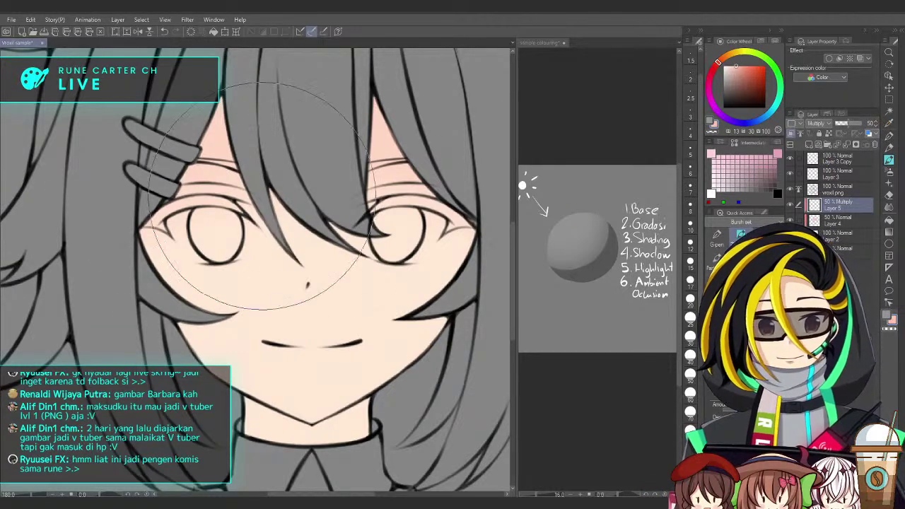
Paint a pink shadow on the forehead skin beside the hair clips, following the edge of the hair
{"action": "scroll", "coordinate": [273, 266], "scroll_direction": "up", "scroll_amount": 1}
{"action": "scroll", "coordinate": [221, 284], "scroll_direction": "up", "scroll_amount": 2}
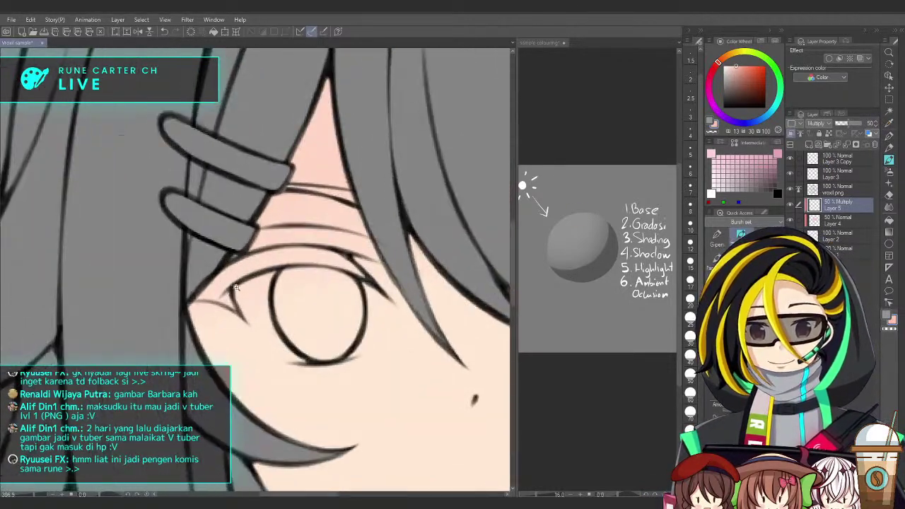
{"action": "scroll", "coordinate": [222, 285], "scroll_direction": "down", "scroll_amount": 3}
{"action": "mouse_move", "coordinate": [226, 284]}
{"action": "left_mouse_down"}
{"action": "mouse_move", "coordinate": [197, 286]}
{"action": "mouse_move", "coordinate": [280, 101]}
{"action": "left_mouse_up"}
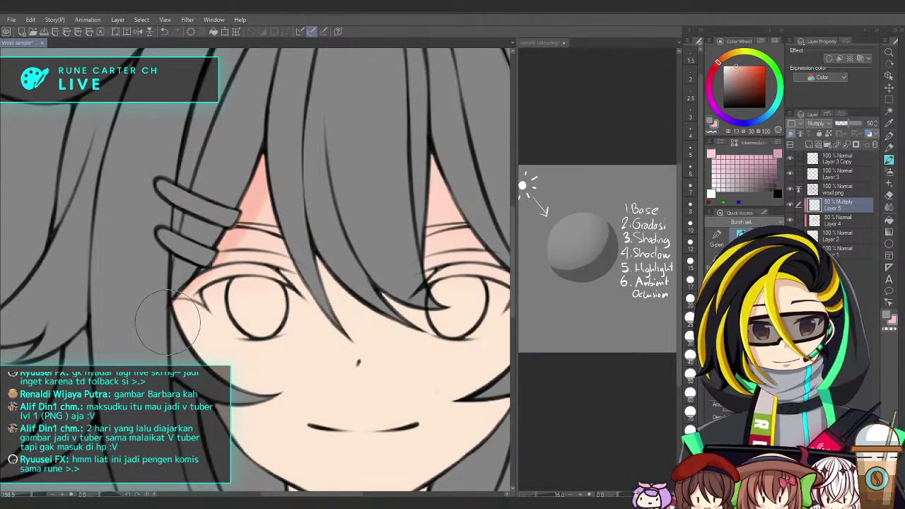
{"action": "left_click_drag", "start_coordinate": [341, 277], "coordinate": [292, 234]}
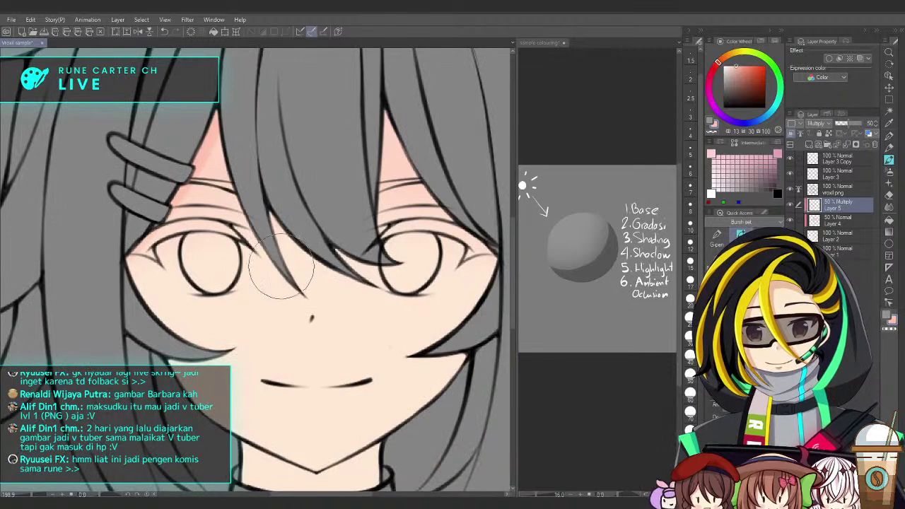
Paint a narrow shadow alongside the hair strand hanging above the nose, working in a rotated view
{"action": "left_click_drag", "start_coordinate": [275, 120], "coordinate": [341, 145]}
{"action": "left_click_drag", "start_coordinate": [282, 321], "coordinate": [302, 236]}
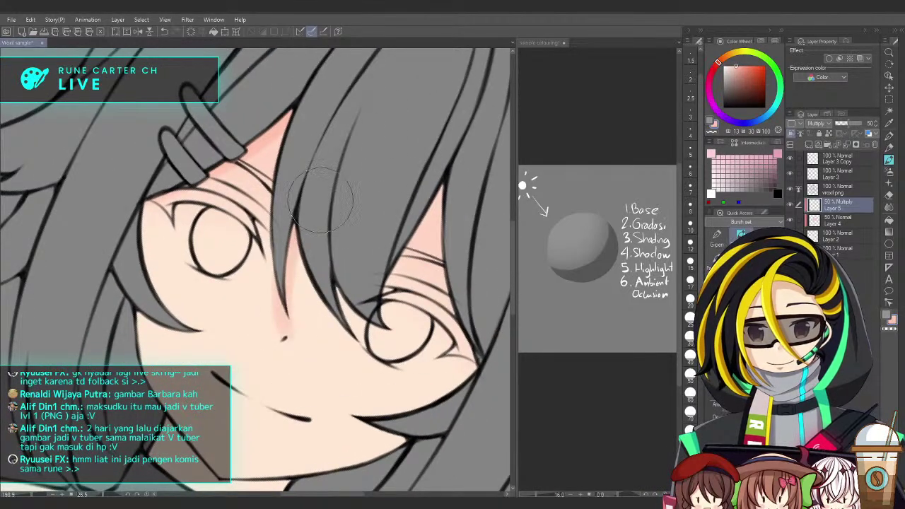
{"action": "key", "text": "ctrl+z"}
{"action": "left_click_drag", "start_coordinate": [277, 318], "coordinate": [303, 232]}
{"action": "left_click_drag", "start_coordinate": [276, 297], "coordinate": [285, 328]}
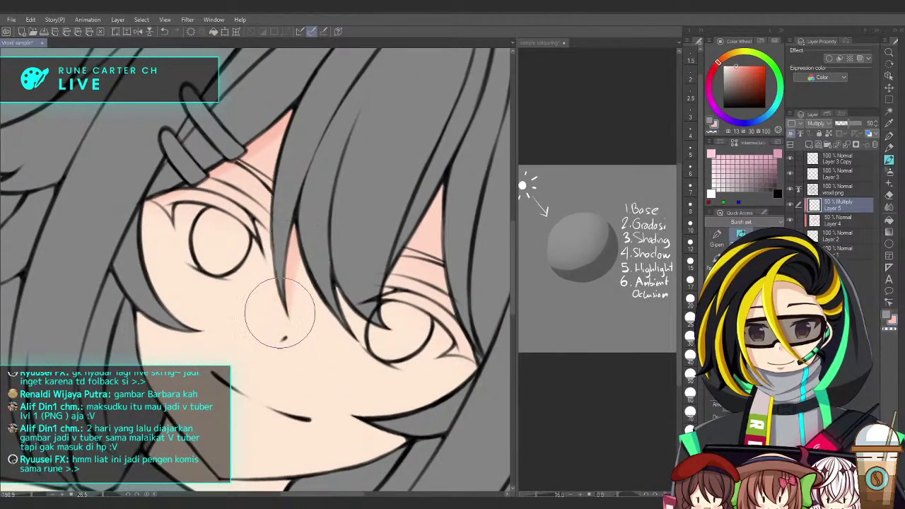
Paint shadows under the bangs around the partly covered eye and in the forehead gap above it
{"action": "left_click_drag", "start_coordinate": [346, 327], "coordinate": [340, 298]}
{"action": "left_click_drag", "start_coordinate": [407, 295], "coordinate": [371, 227]}
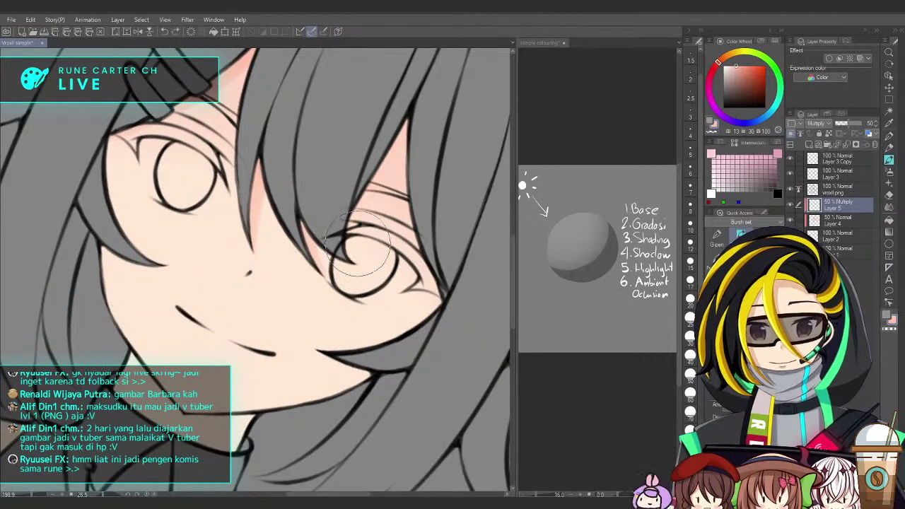
{"action": "left_click_drag", "start_coordinate": [355, 197], "coordinate": [444, 99]}
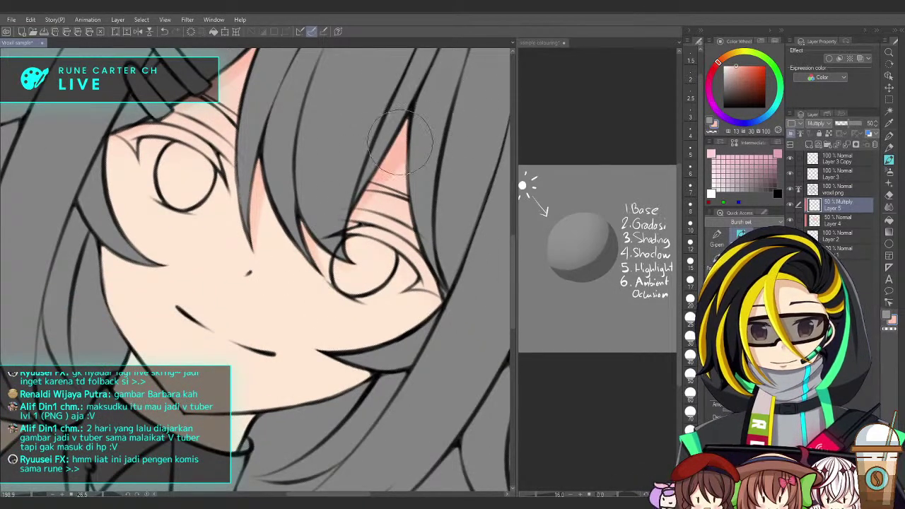
{"action": "left_click_drag", "start_coordinate": [417, 210], "coordinate": [453, 101]}
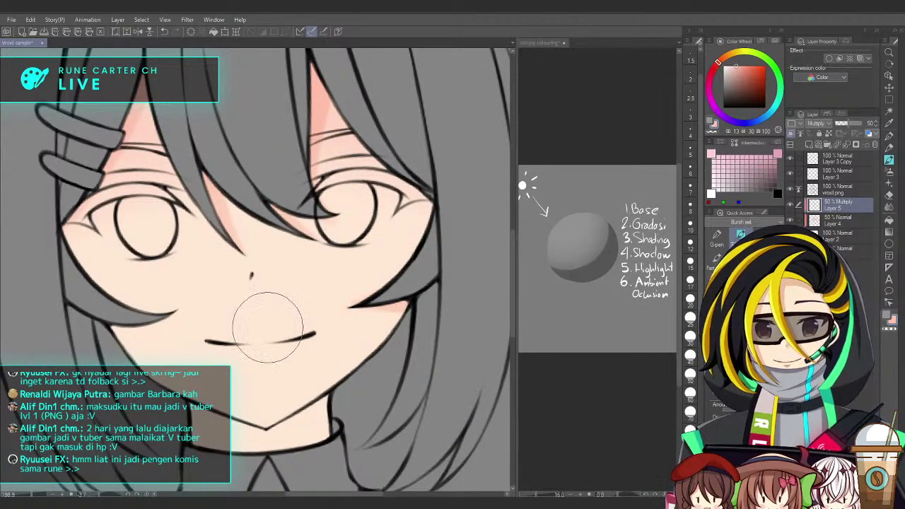
Paint a shadow on the cheek along the inner edge of the curved side lock below the hair clips
{"action": "scroll", "coordinate": [375, 320], "scroll_direction": "down", "scroll_amount": 3}
{"action": "mouse_move", "coordinate": [307, 323]}
{"action": "left_mouse_down"}
{"action": "mouse_move", "coordinate": [404, 329]}
{"action": "mouse_move", "coordinate": [455, 301]}
{"action": "mouse_move", "coordinate": [417, 391]}
{"action": "mouse_move", "coordinate": [251, 417]}
{"action": "left_mouse_up"}
{"action": "left_click_drag", "start_coordinate": [246, 288], "coordinate": [328, 330]}
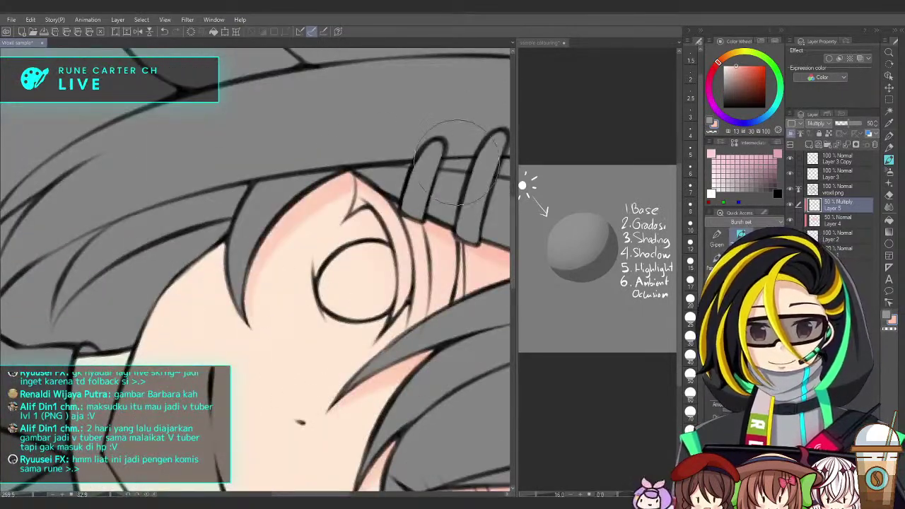
{"action": "left_click_drag", "start_coordinate": [396, 297], "coordinate": [339, 152]}
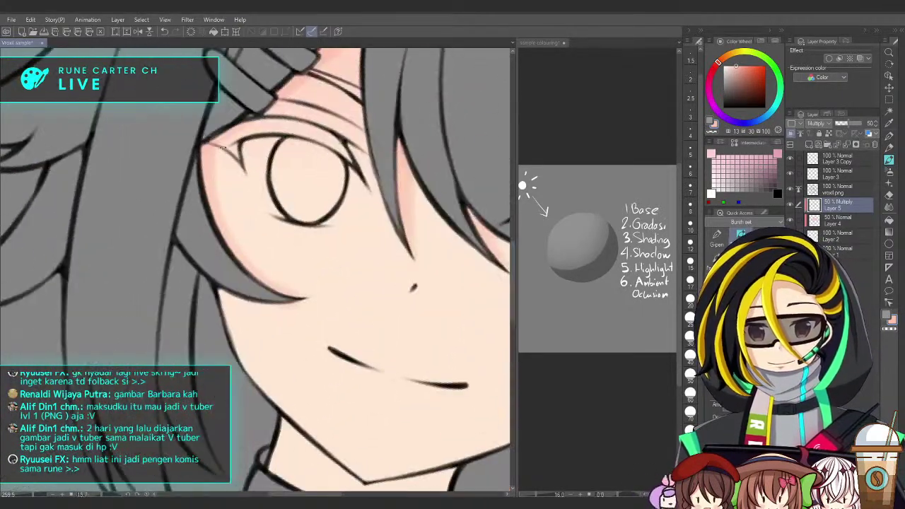
{"action": "mouse_move", "coordinate": [475, 284]}
{"action": "left_mouse_down"}
{"action": "mouse_move", "coordinate": [481, 236]}
{"action": "mouse_move", "coordinate": [305, 258]}
{"action": "left_mouse_up"}
{"action": "left_click_drag", "start_coordinate": [305, 258], "coordinate": [267, 296]}
{"action": "left_click_drag", "start_coordinate": [438, 257], "coordinate": [422, 286]}
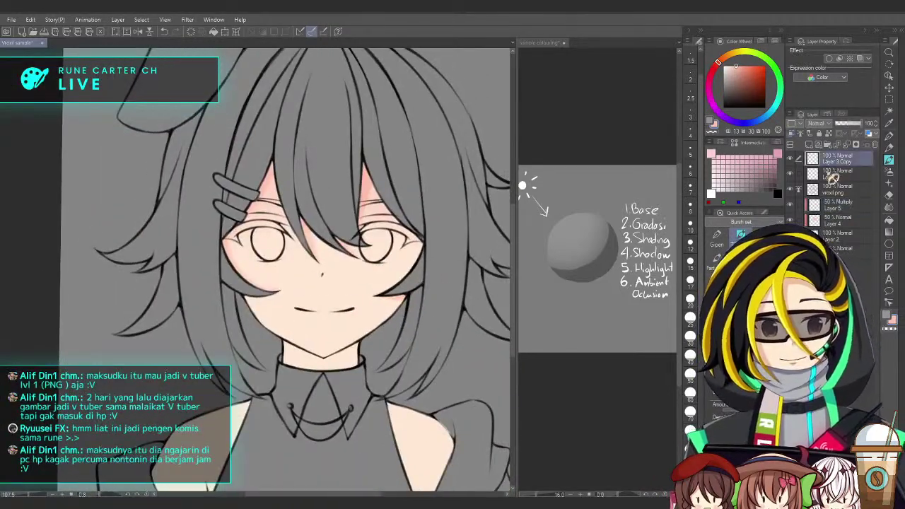
Merge the two eyebrow layers down into the line art layer
{"action": "left_click", "coordinate": [813, 160]}
{"action": "left_click", "coordinate": [790, 159]}
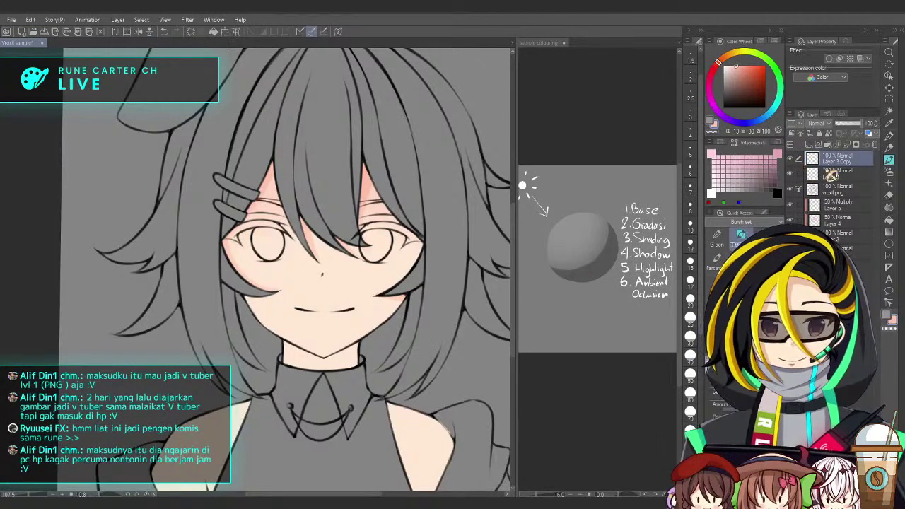
{"action": "left_click", "coordinate": [846, 145]}
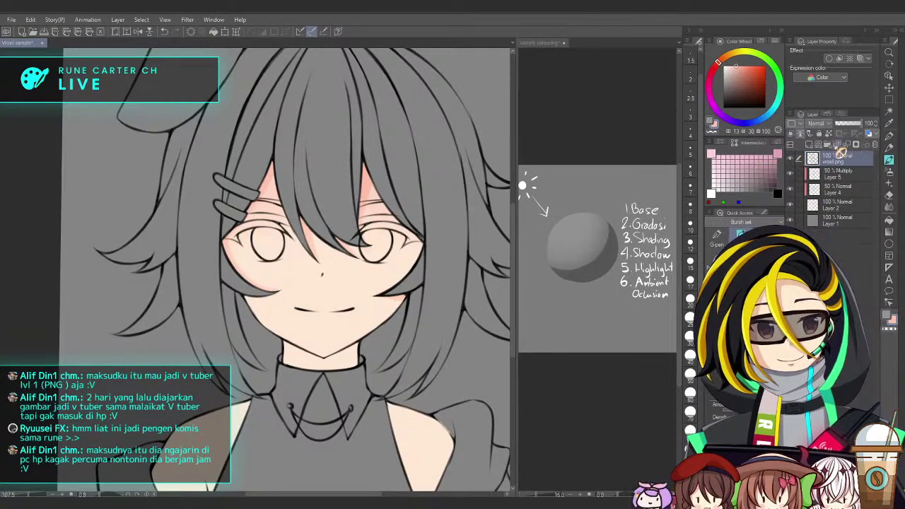
Draw a white arrow pointing toward the side hair on a new top layer to mark the light direction
{"action": "key", "text": "x"}
{"action": "left_click_drag", "start_coordinate": [304, 294], "coordinate": [394, 311]}
{"action": "left_click_drag", "start_coordinate": [186, 211], "coordinate": [280, 229]}
{"action": "key", "text": "ctrl+z"}
{"action": "left_click", "coordinate": [723, 67]}
{"action": "left_click_drag", "start_coordinate": [163, 199], "coordinate": [228, 215]}
{"action": "key", "text": "ctrl+z"}
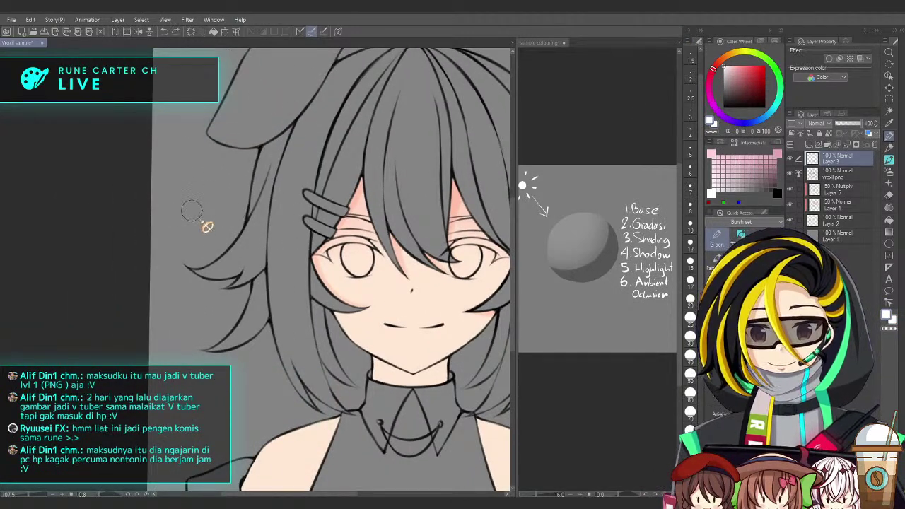
{"action": "mouse_move", "coordinate": [164, 195]}
{"action": "left_mouse_down"}
{"action": "mouse_move", "coordinate": [227, 212]}
{"action": "mouse_move", "coordinate": [203, 235]}
{"action": "mouse_move", "coordinate": [224, 222]}
{"action": "left_mouse_up"}
{"action": "key", "text": "ctrl+z"}
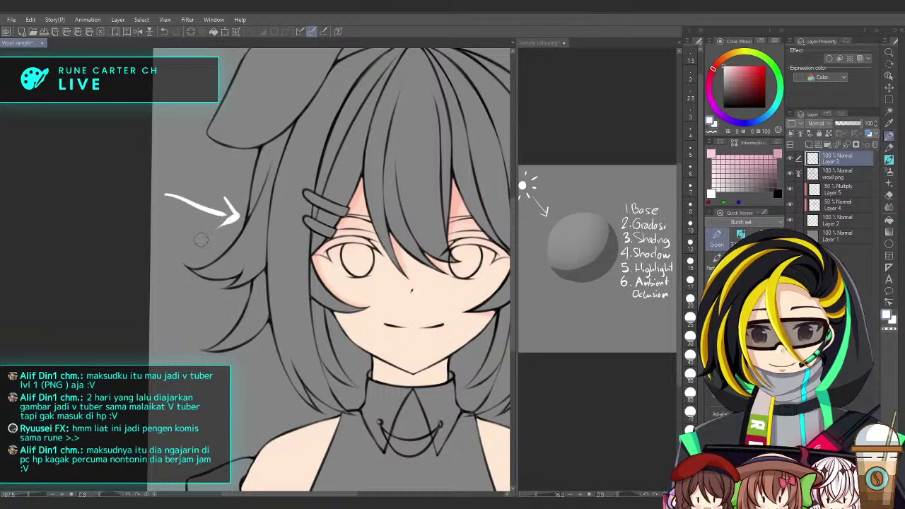
{"action": "left_click_drag", "start_coordinate": [424, 375], "coordinate": [322, 345]}
{"action": "left_click", "coordinate": [828, 194]}
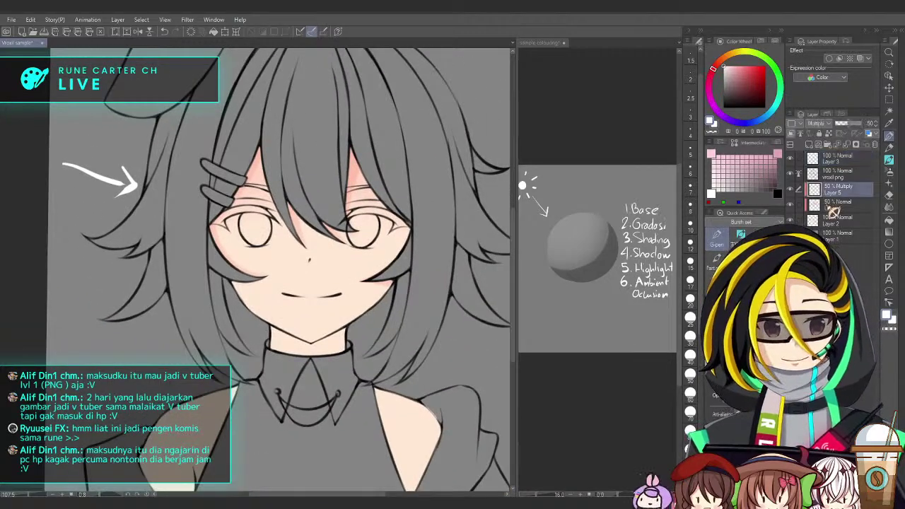
{"action": "left_click", "coordinate": [830, 207]}
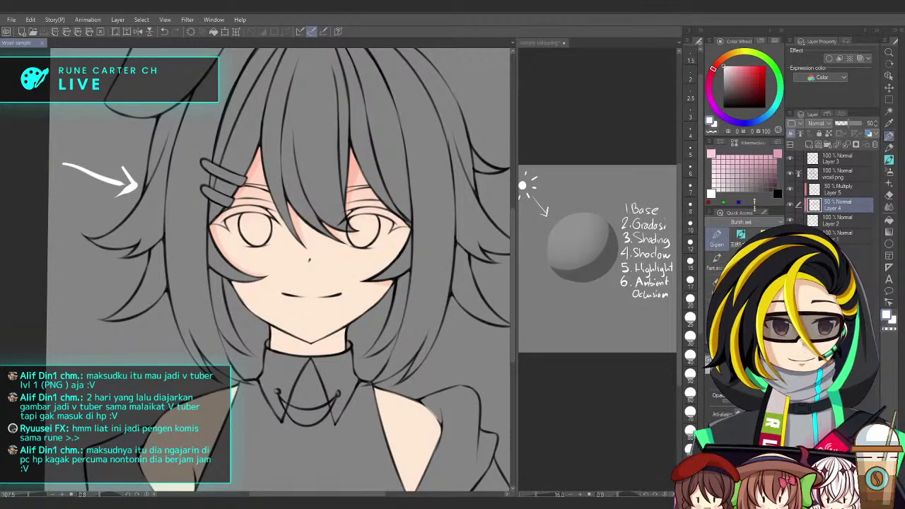
{"action": "left_click_drag", "start_coordinate": [358, 334], "coordinate": [414, 344]}
{"action": "scroll", "coordinate": [416, 306], "scroll_direction": "up", "scroll_amount": 2}
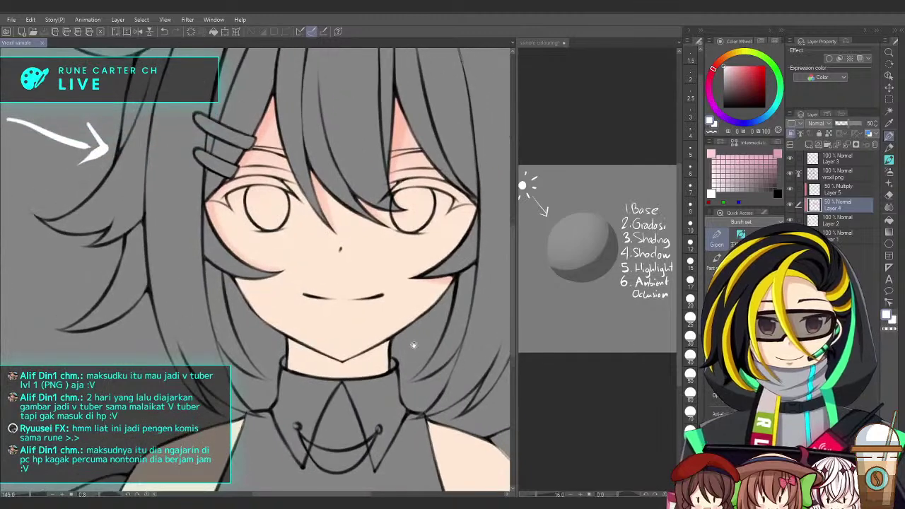
{"action": "scroll", "coordinate": [414, 311], "scroll_direction": "up", "scroll_amount": 1}
{"action": "mouse_move", "coordinate": [414, 304]}
{"action": "left_mouse_down"}
{"action": "mouse_move", "coordinate": [412, 322]}
{"action": "mouse_move", "coordinate": [445, 320]}
{"action": "mouse_move", "coordinate": [408, 334]}
{"action": "mouse_move", "coordinate": [426, 306]}
{"action": "mouse_move", "coordinate": [406, 322]}
{"action": "left_mouse_up"}
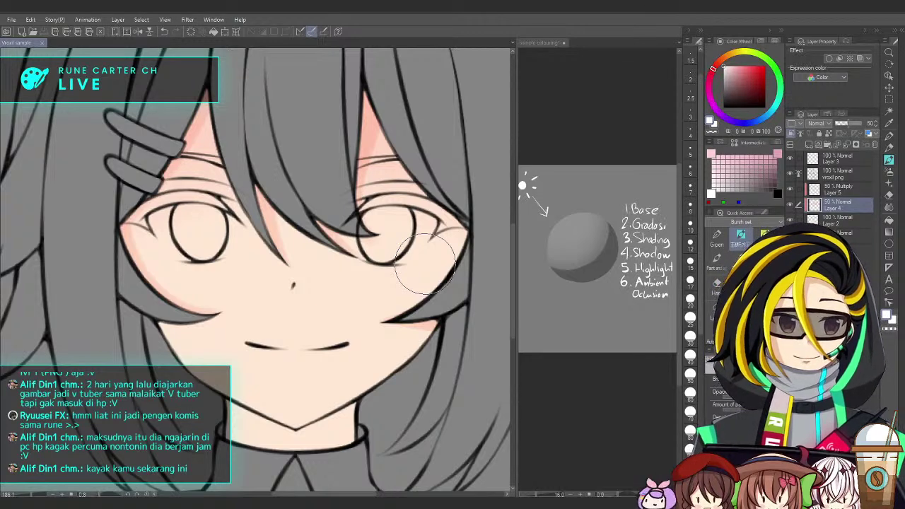
{"action": "left_click_drag", "start_coordinate": [382, 290], "coordinate": [419, 370]}
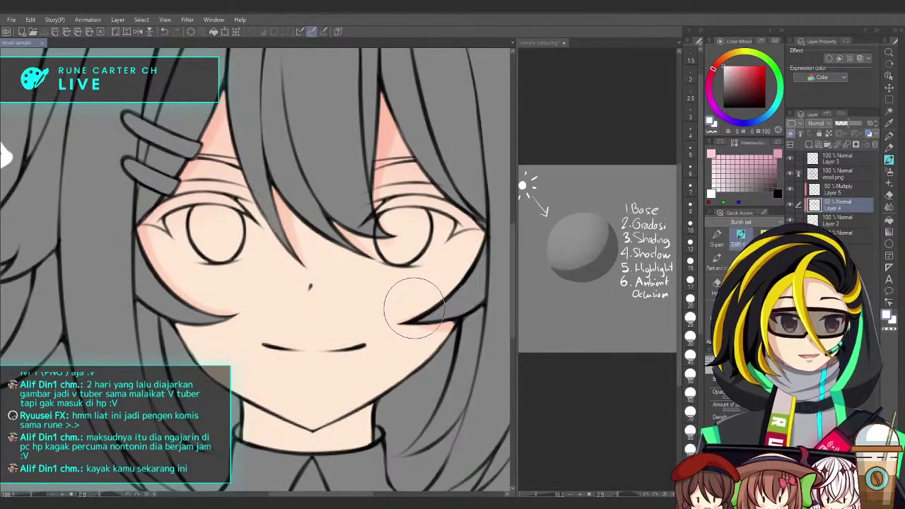
{"action": "left_click_drag", "start_coordinate": [415, 309], "coordinate": [440, 349]}
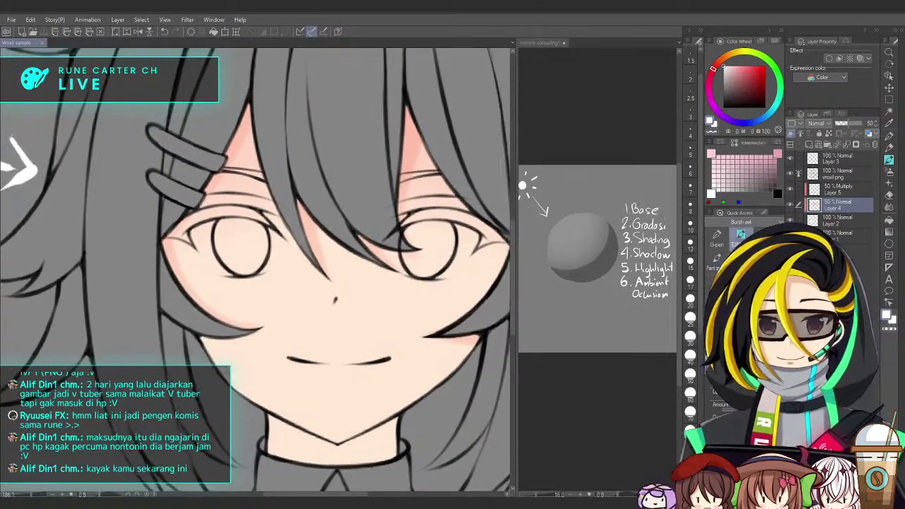
{"action": "mouse_move", "coordinate": [410, 323]}
{"action": "left_mouse_down"}
{"action": "mouse_move", "coordinate": [437, 297]}
{"action": "mouse_move", "coordinate": [419, 323]}
{"action": "left_mouse_up"}
Sample the forehead shadow color on the 50% Multiply skin layer and touch up the shadows under the bangs around the clip-side eye
{"action": "left_click", "coordinate": [791, 189]}
{"action": "left_click", "coordinate": [825, 191]}
{"action": "left_click", "coordinate": [414, 192], "text": "alt"}
{"action": "left_click_drag", "start_coordinate": [441, 240], "coordinate": [447, 210]}
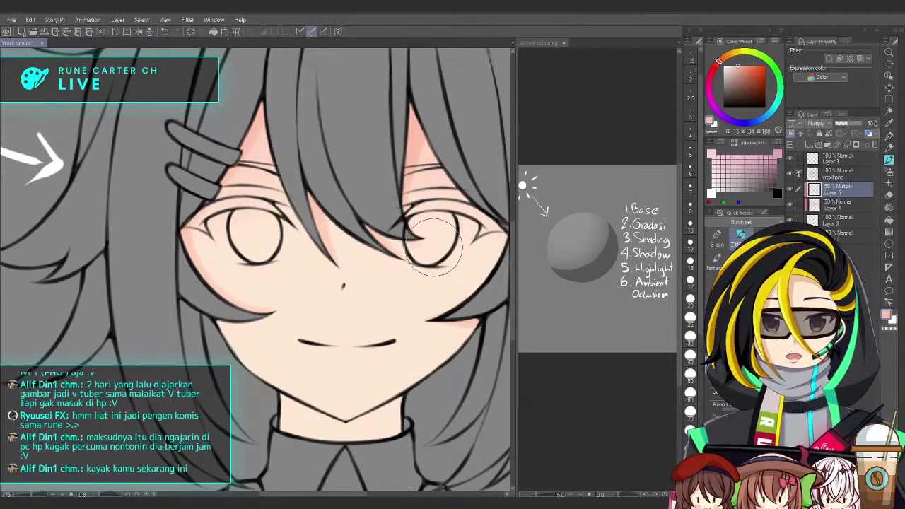
{"action": "left_click_drag", "start_coordinate": [448, 271], "coordinate": [463, 266]}
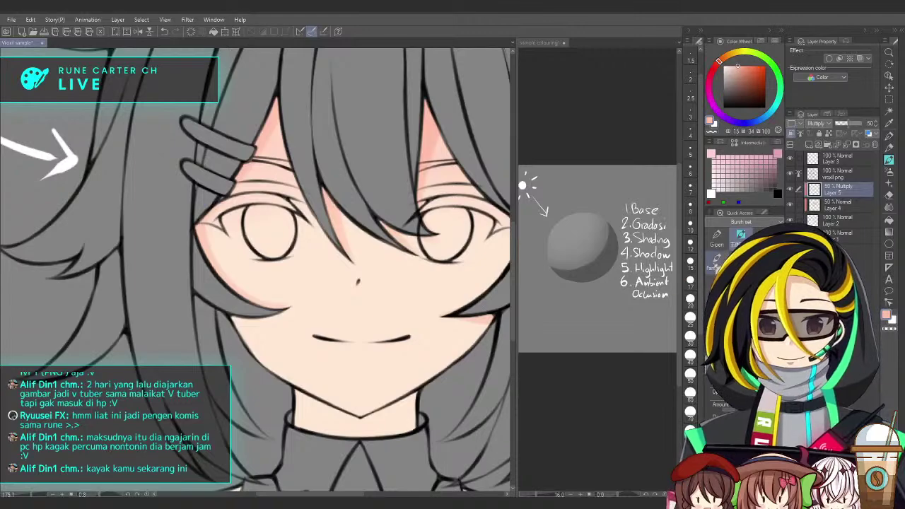
{"action": "left_click_drag", "start_coordinate": [364, 241], "coordinate": [369, 279]}
{"action": "left_click_drag", "start_coordinate": [222, 242], "coordinate": [250, 245]}
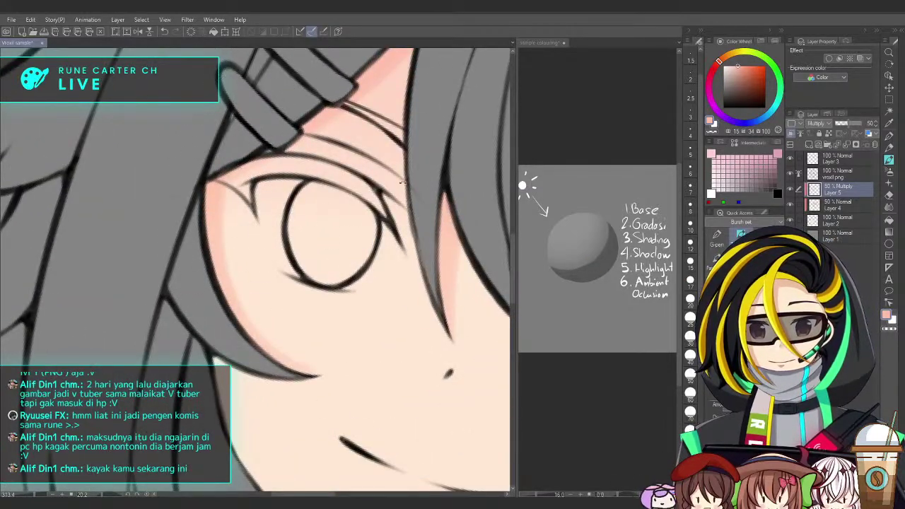
{"action": "left_click_drag", "start_coordinate": [425, 183], "coordinate": [409, 184]}
{"action": "left_click_drag", "start_coordinate": [423, 186], "coordinate": [403, 154]}
{"action": "left_click_drag", "start_coordinate": [474, 224], "coordinate": [317, 236]}
{"action": "left_click_drag", "start_coordinate": [480, 287], "coordinate": [482, 258]}
{"action": "left_click_drag", "start_coordinate": [480, 322], "coordinate": [443, 338]}
{"action": "left_click_drag", "start_coordinate": [331, 348], "coordinate": [362, 344]}
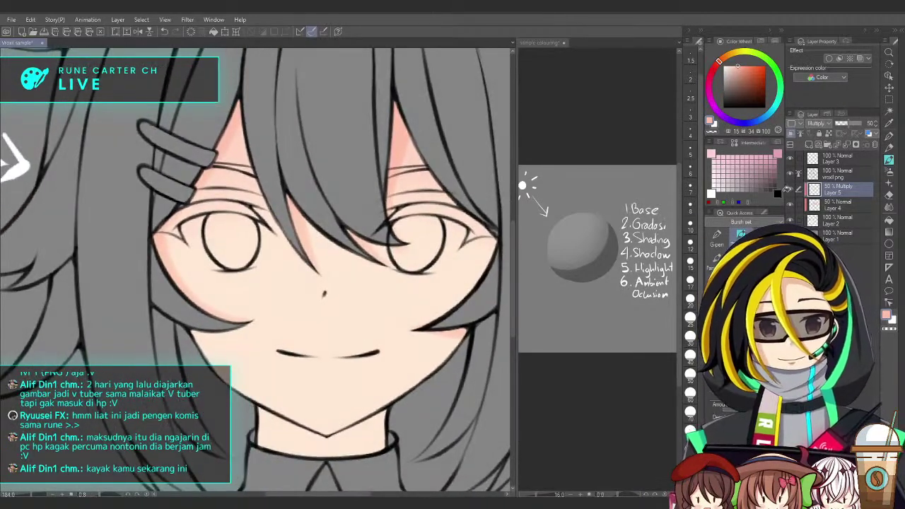
{"action": "scroll", "coordinate": [450, 292], "scroll_direction": "down", "scroll_amount": 2}
{"action": "scroll", "coordinate": [445, 304], "scroll_direction": "up", "scroll_amount": 1}
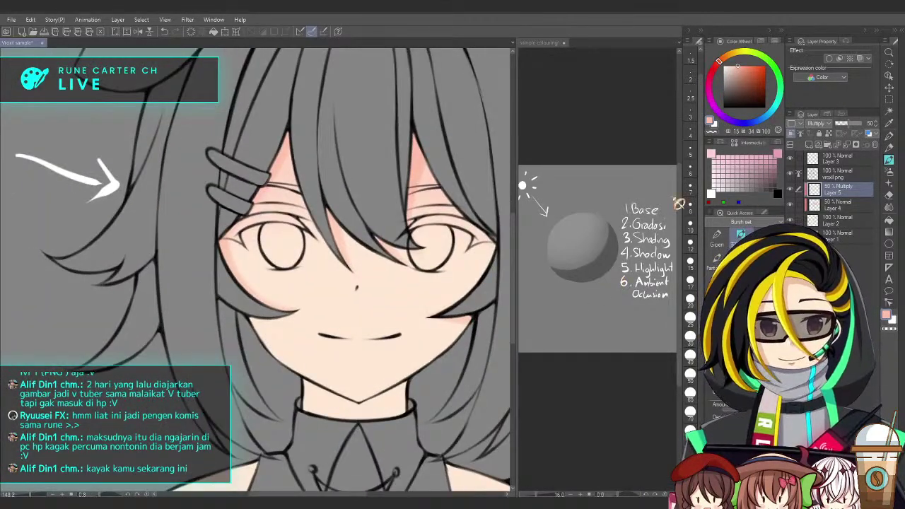
{"action": "key", "text": "ctrl+Tab"}
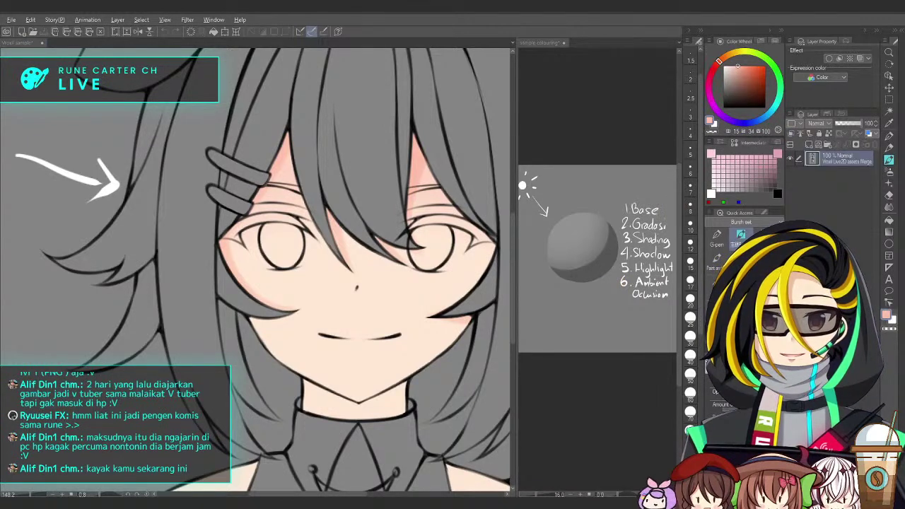
{"action": "left_click_drag", "start_coordinate": [375, 288], "coordinate": [377, 302]}
{"action": "key", "text": "ctrl+z"}
Paint a small round pink shadow beside the nose, away from the light direction
{"action": "scroll", "coordinate": [362, 304], "scroll_direction": "up", "scroll_amount": 4}
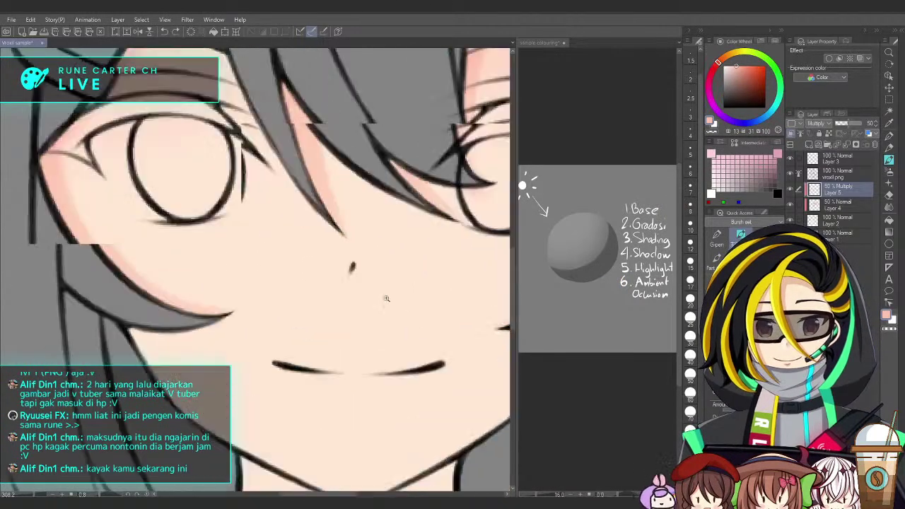
{"action": "mouse_move", "coordinate": [366, 252]}
{"action": "left_mouse_down"}
{"action": "mouse_move", "coordinate": [373, 249]}
{"action": "mouse_move", "coordinate": [368, 270]}
{"action": "mouse_move", "coordinate": [378, 260]}
{"action": "mouse_move", "coordinate": [365, 270]}
{"action": "mouse_move", "coordinate": [384, 251]}
{"action": "left_mouse_up"}
{"action": "key", "text": "ctrl+z"}
{"action": "key", "text": "ctrl+z"}
{"action": "scroll", "coordinate": [394, 278], "scroll_direction": "down", "scroll_amount": 4}
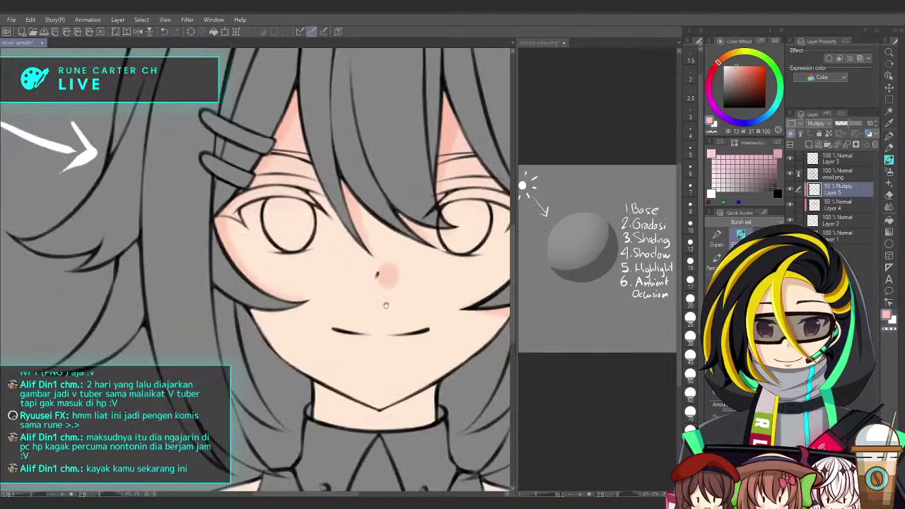
{"action": "scroll", "coordinate": [393, 276], "scroll_direction": "up", "scroll_amount": 2}
{"action": "key", "text": "ctrl+z"}
{"action": "left_click", "coordinate": [382, 265]}
{"action": "scroll", "coordinate": [381, 266], "scroll_direction": "down", "scroll_amount": 2}
{"action": "scroll", "coordinate": [397, 258], "scroll_direction": "up", "scroll_amount": 1}
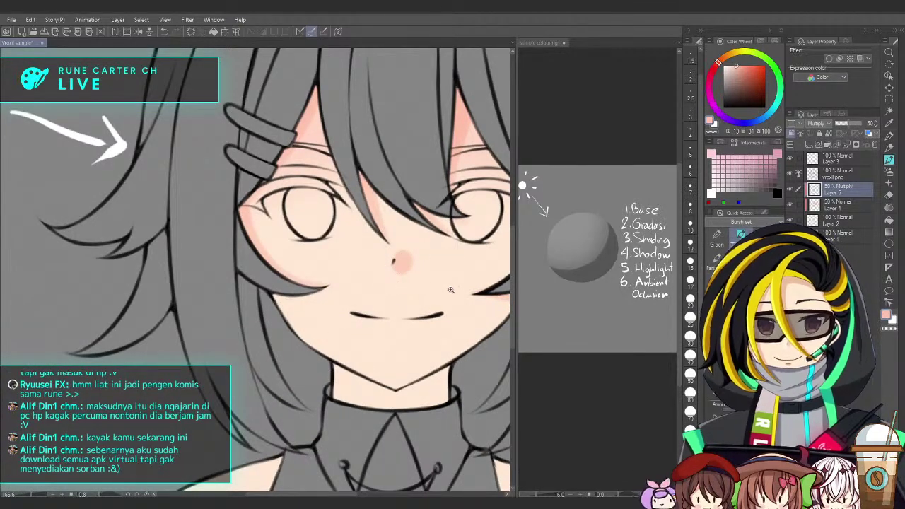
Fill the neck area between the chin and the collar with the pink skin shadow
{"action": "scroll", "coordinate": [447, 287], "scroll_direction": "down", "scroll_amount": 2}
{"action": "scroll", "coordinate": [442, 295], "scroll_direction": "up", "scroll_amount": 2}
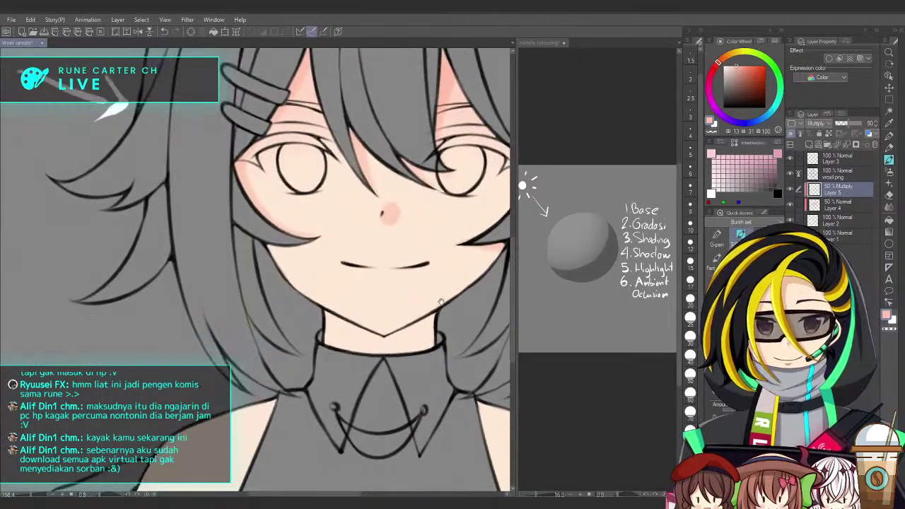
{"action": "scroll", "coordinate": [423, 343], "scroll_direction": "up", "scroll_amount": 2}
{"action": "left_click_drag", "start_coordinate": [430, 354], "coordinate": [420, 306]}
{"action": "left_click_drag", "start_coordinate": [297, 285], "coordinate": [351, 312]}
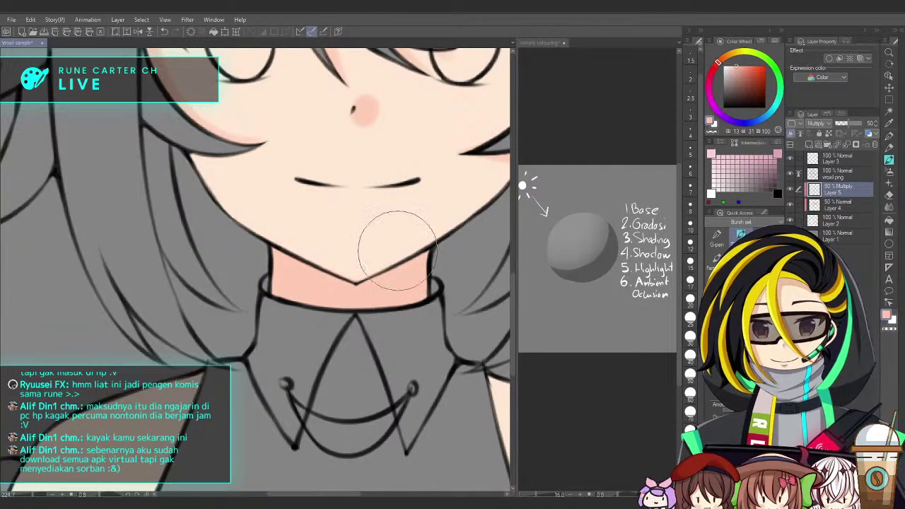
{"action": "scroll", "coordinate": [360, 267], "scroll_direction": "down", "scroll_amount": 3}
{"action": "mouse_move", "coordinate": [418, 260]}
{"action": "left_mouse_down"}
{"action": "mouse_move", "coordinate": [403, 309]}
{"action": "mouse_move", "coordinate": [436, 307]}
{"action": "left_mouse_up"}
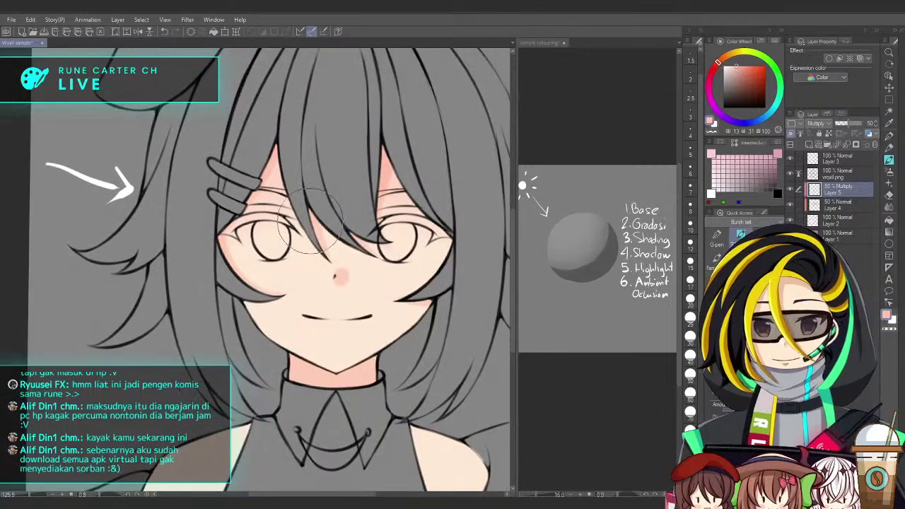
Touch up the shadows the bangs cast on the nose bridge and on the forehead beside the hair clips
{"action": "left_click_drag", "start_coordinate": [307, 221], "coordinate": [374, 238]}
{"action": "scroll", "coordinate": [334, 277], "scroll_direction": "up", "scroll_amount": 3}
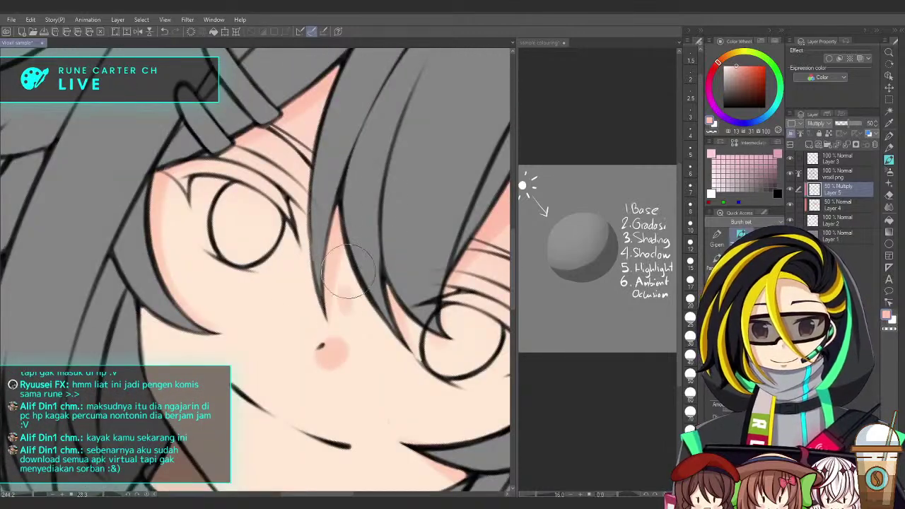
{"action": "left_click_drag", "start_coordinate": [363, 123], "coordinate": [362, 165]}
{"action": "key", "text": "ctrl+z"}
{"action": "left_click_drag", "start_coordinate": [314, 210], "coordinate": [346, 69]}
{"action": "left_click_drag", "start_coordinate": [424, 133], "coordinate": [369, 81]}
{"action": "scroll", "coordinate": [375, 89], "scroll_direction": "down", "scroll_amount": 3}
{"action": "left_click_drag", "start_coordinate": [350, 153], "coordinate": [393, 221]}
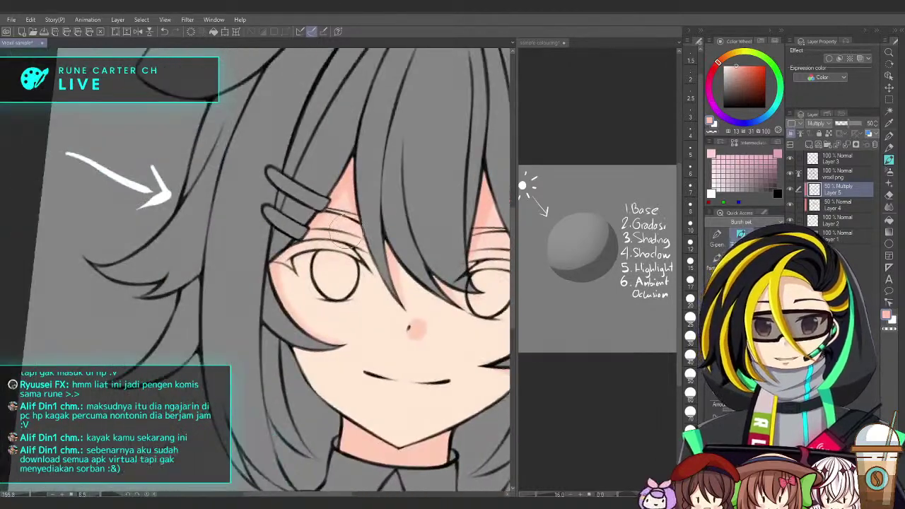
{"action": "scroll", "coordinate": [386, 212], "scroll_direction": "up", "scroll_amount": 3}
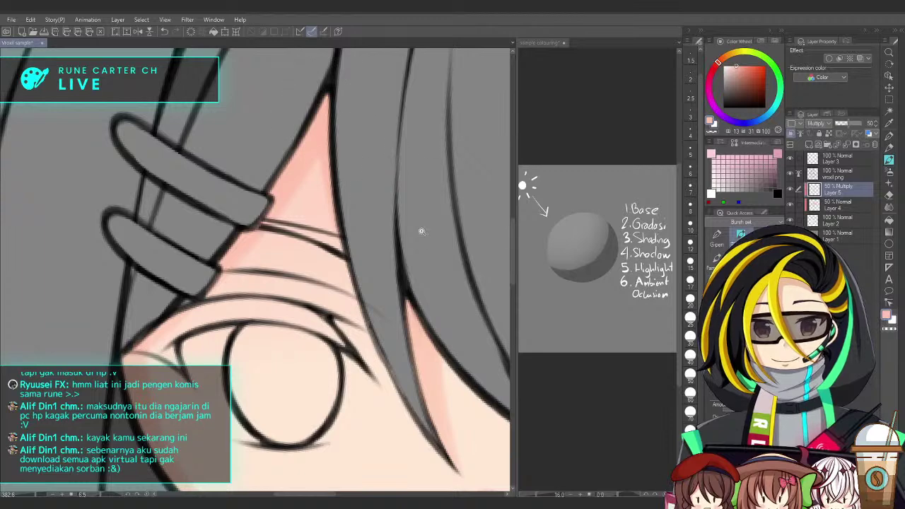
{"action": "scroll", "coordinate": [422, 230], "scroll_direction": "down", "scroll_amount": 2}
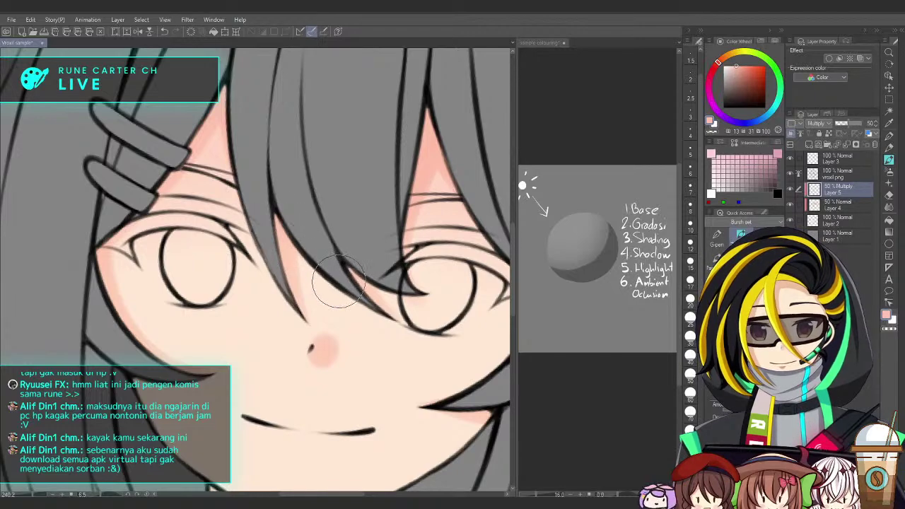
{"action": "scroll", "coordinate": [369, 240], "scroll_direction": "down", "scroll_amount": 2}
{"action": "left_click_drag", "start_coordinate": [372, 244], "coordinate": [369, 182]}
{"action": "mouse_move", "coordinate": [482, 276]}
{"action": "left_mouse_down"}
{"action": "mouse_move", "coordinate": [483, 252]}
{"action": "mouse_move", "coordinate": [446, 275]}
{"action": "left_mouse_up"}
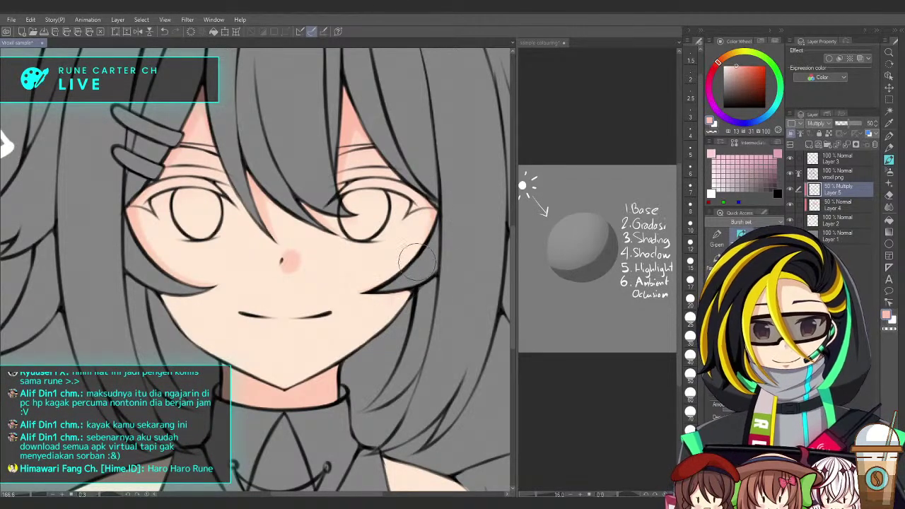
{"action": "scroll", "coordinate": [431, 307], "scroll_direction": "down", "scroll_amount": 2}
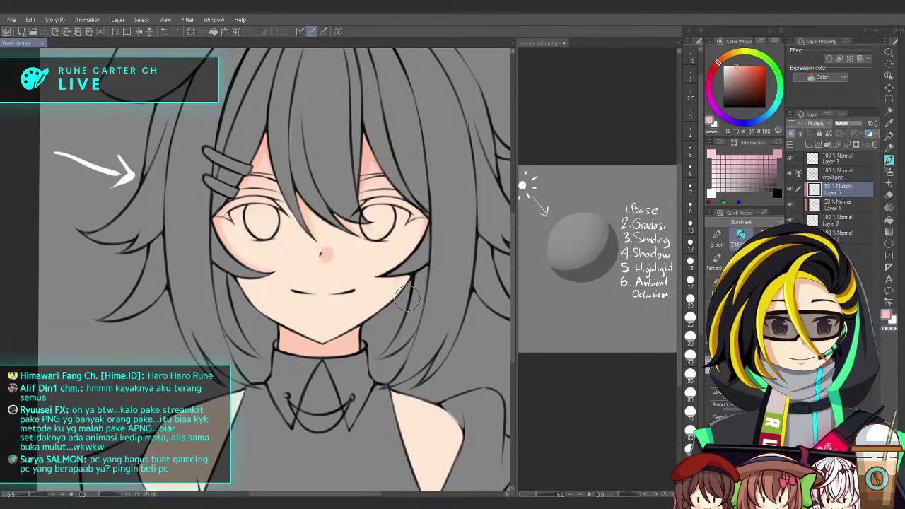
{"action": "mouse_move", "coordinate": [428, 305]}
{"action": "left_mouse_down"}
{"action": "mouse_move", "coordinate": [446, 289]}
{"action": "mouse_move", "coordinate": [439, 313]}
{"action": "mouse_move", "coordinate": [434, 294]}
{"action": "left_mouse_up"}
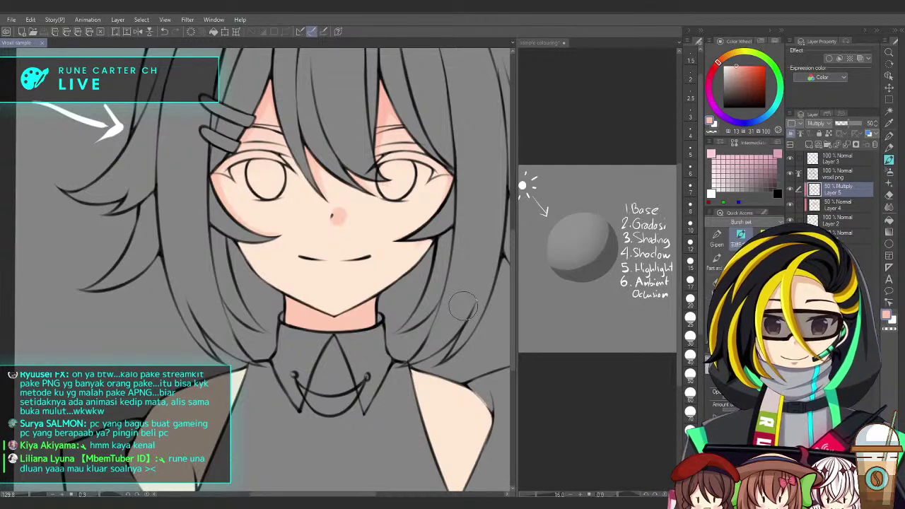
Add a clipped Multiply layer above the skin shadow layer in the character drawing and set its opacity to 50%
{"action": "left_click", "coordinate": [619, 334]}
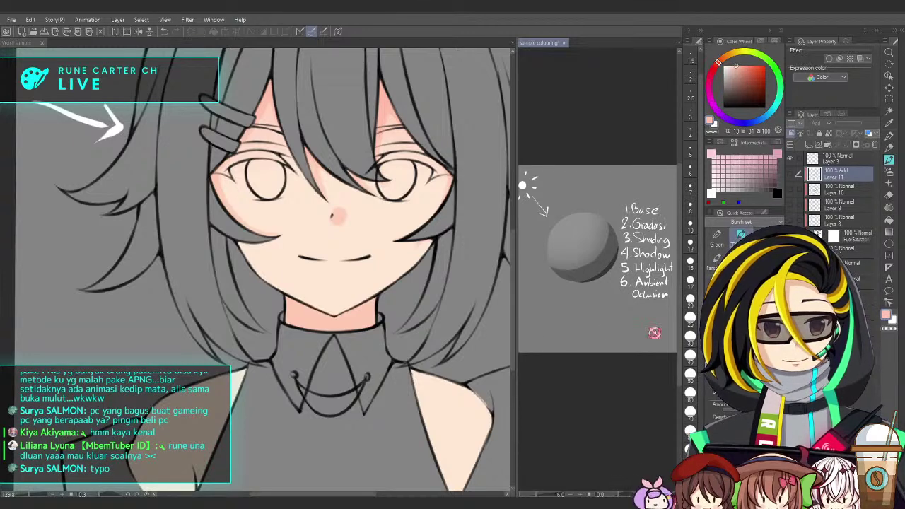
{"action": "left_click", "coordinate": [439, 343]}
{"action": "left_click", "coordinate": [797, 135]}
{"action": "left_click", "coordinate": [831, 160]}
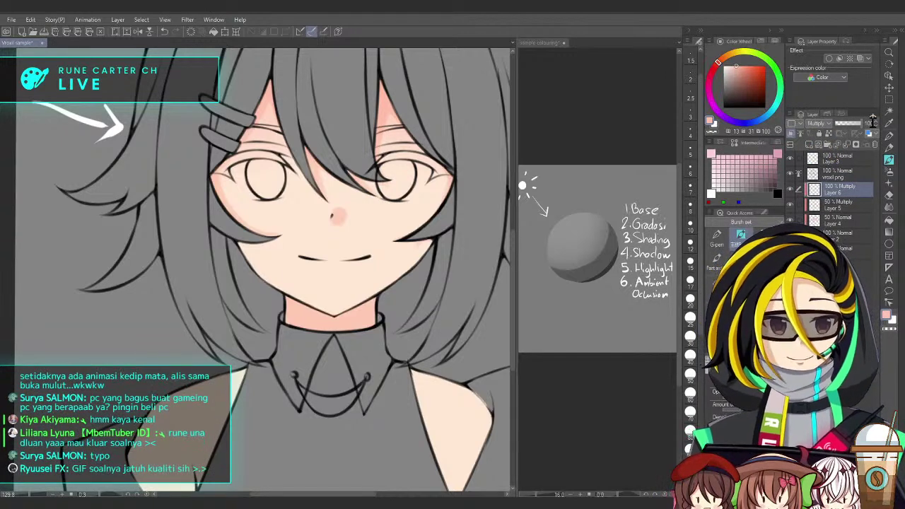
{"action": "type", "text": "50"}
{"action": "key", "text": "Return"}
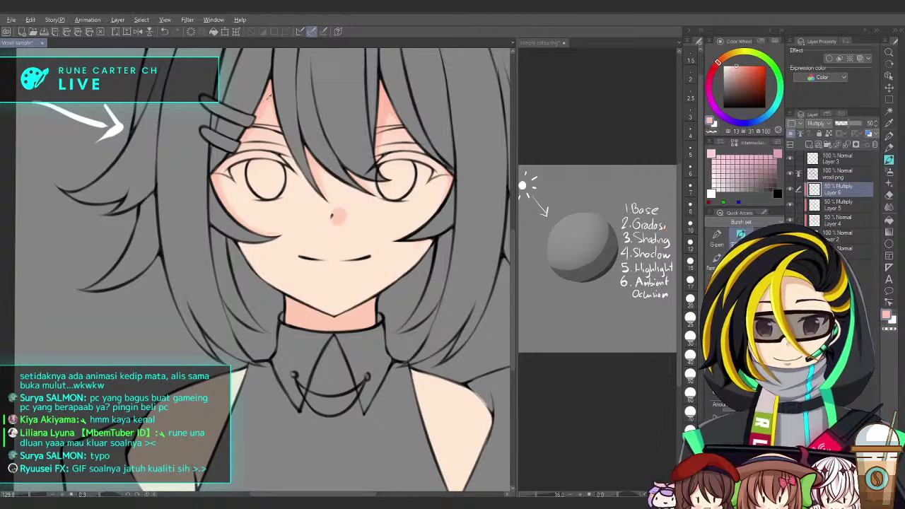
Paint a deeper second shadow on the neck under the chin, on the side away from the light
{"action": "scroll", "coordinate": [344, 244], "scroll_direction": "up", "scroll_amount": 3}
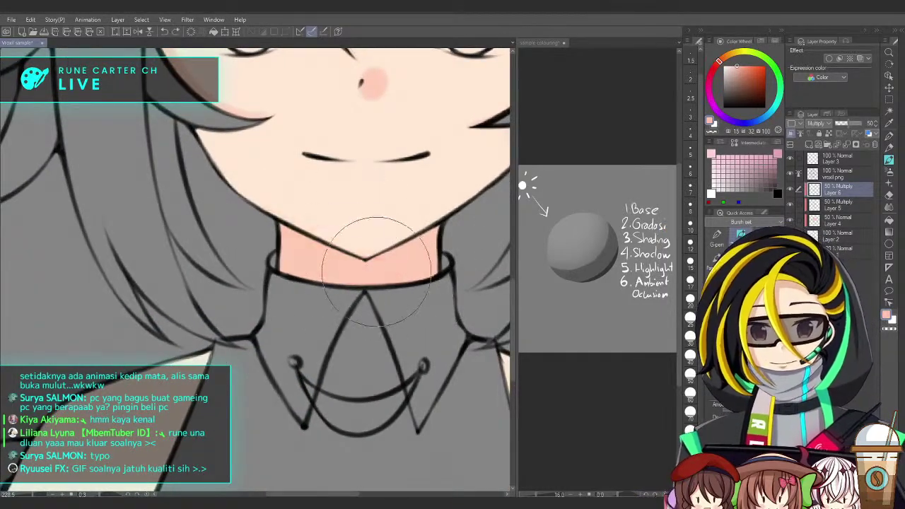
{"action": "mouse_move", "coordinate": [338, 229]}
{"action": "left_mouse_down"}
{"action": "mouse_move", "coordinate": [506, 277]}
{"action": "mouse_move", "coordinate": [385, 250]}
{"action": "mouse_move", "coordinate": [346, 228]}
{"action": "mouse_move", "coordinate": [484, 235]}
{"action": "mouse_move", "coordinate": [360, 246]}
{"action": "mouse_move", "coordinate": [343, 260]}
{"action": "mouse_move", "coordinate": [418, 211]}
{"action": "left_mouse_up"}
{"action": "key", "text": "ctrl+z"}
{"action": "scroll", "coordinate": [438, 248], "scroll_direction": "down", "scroll_amount": 3}
{"action": "mouse_move", "coordinate": [434, 265]}
{"action": "left_mouse_down"}
{"action": "mouse_move", "coordinate": [413, 296]}
{"action": "mouse_move", "coordinate": [424, 312]}
{"action": "left_mouse_up"}
{"action": "left_click_drag", "start_coordinate": [396, 218], "coordinate": [381, 311]}
{"action": "left_click_drag", "start_coordinate": [300, 276], "coordinate": [339, 270]}
{"action": "mouse_move", "coordinate": [278, 223]}
{"action": "left_mouse_down"}
{"action": "mouse_move", "coordinate": [345, 359]}
{"action": "mouse_move", "coordinate": [286, 227]}
{"action": "mouse_move", "coordinate": [310, 266]}
{"action": "left_mouse_up"}
{"action": "key", "text": "ctrl+z"}
{"action": "left_click_drag", "start_coordinate": [292, 194], "coordinate": [312, 275]}
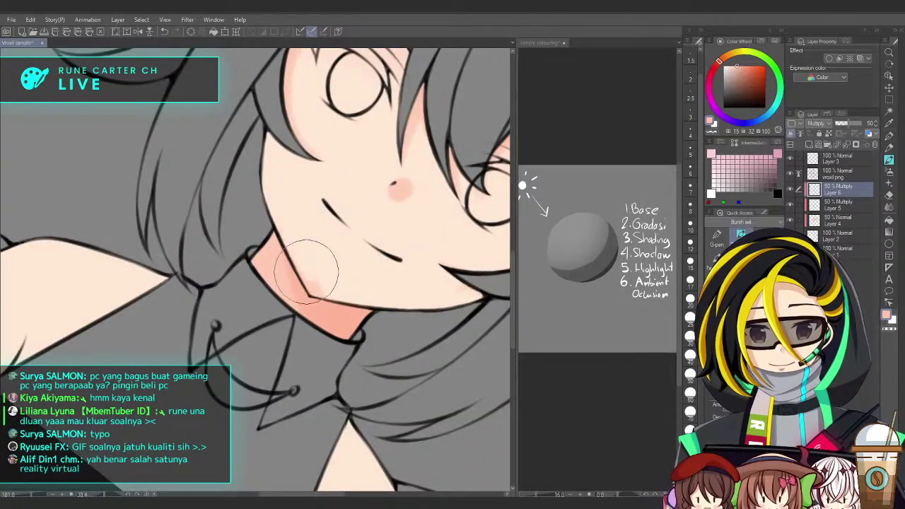
{"action": "left_click_drag", "start_coordinate": [388, 336], "coordinate": [392, 211]}
Deepen the shadows at the tops of the forehead gaps between the bangs on the new Multiply layer
{"action": "left_click_drag", "start_coordinate": [417, 268], "coordinate": [430, 318]}
{"action": "left_click_drag", "start_coordinate": [430, 318], "coordinate": [431, 349]}
{"action": "mouse_move", "coordinate": [406, 284]}
{"action": "left_mouse_down"}
{"action": "mouse_move", "coordinate": [420, 324]}
{"action": "mouse_move", "coordinate": [370, 378]}
{"action": "mouse_move", "coordinate": [396, 429]}
{"action": "left_mouse_up"}
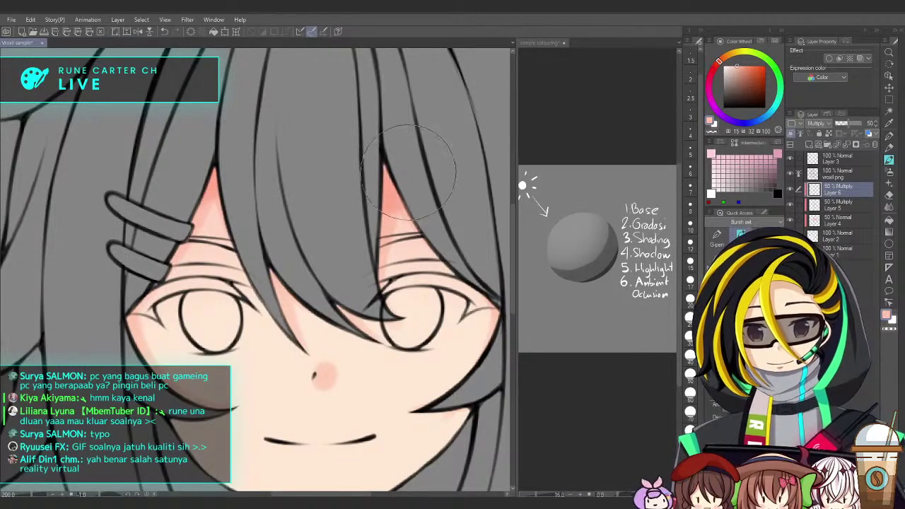
{"action": "left_click_drag", "start_coordinate": [418, 130], "coordinate": [447, 81]}
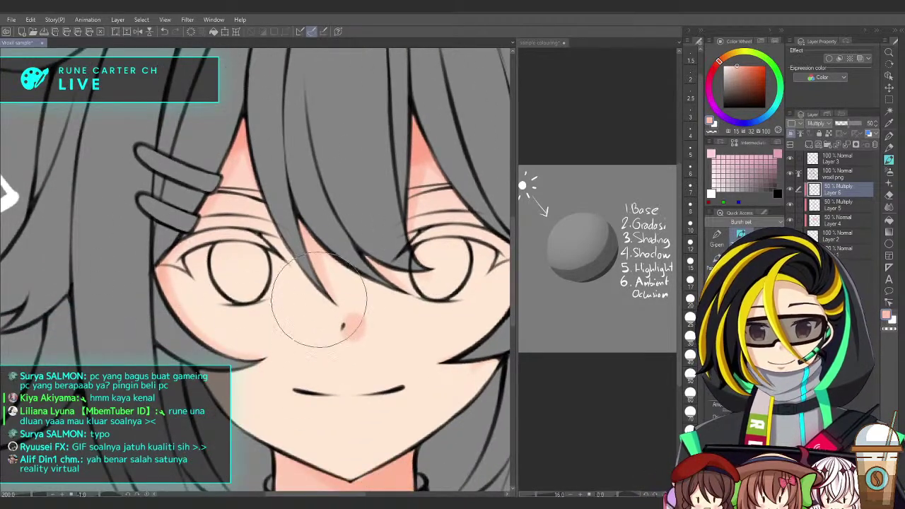
{"action": "left_click_drag", "start_coordinate": [465, 274], "coordinate": [411, 259]}
{"action": "mouse_move", "coordinate": [436, 315]}
{"action": "left_mouse_down"}
{"action": "mouse_move", "coordinate": [451, 317]}
{"action": "mouse_move", "coordinate": [437, 314]}
{"action": "left_mouse_up"}
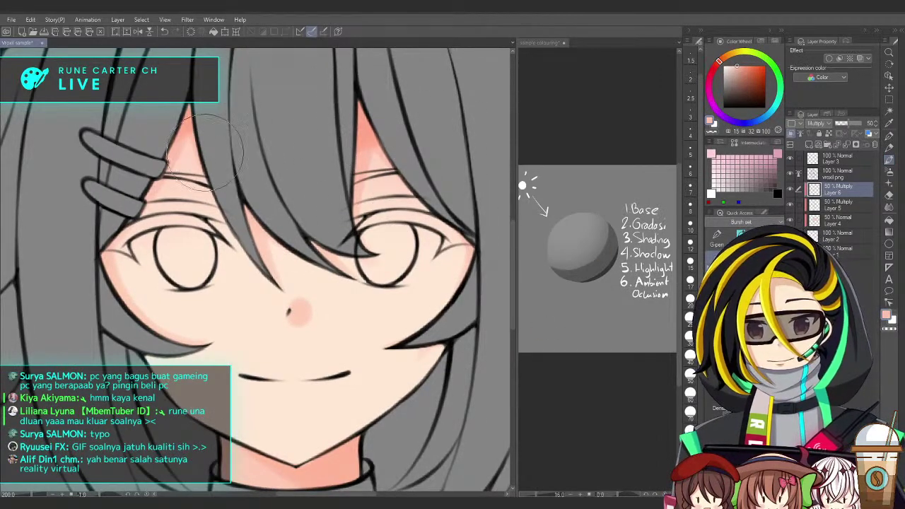
{"action": "scroll", "coordinate": [373, 299], "scroll_direction": "down", "scroll_amount": 2}
{"action": "scroll", "coordinate": [419, 299], "scroll_direction": "up", "scroll_amount": 2}
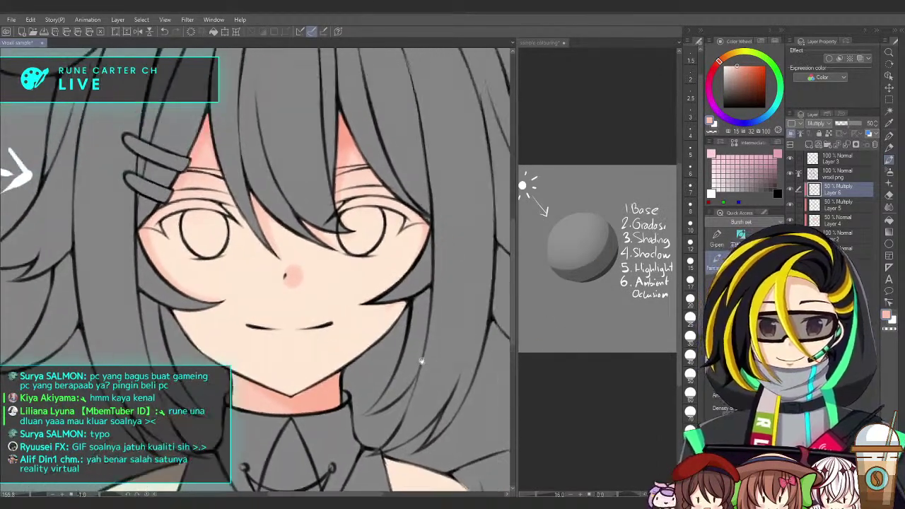
{"action": "scroll", "coordinate": [432, 270], "scroll_direction": "up", "scroll_amount": 1}
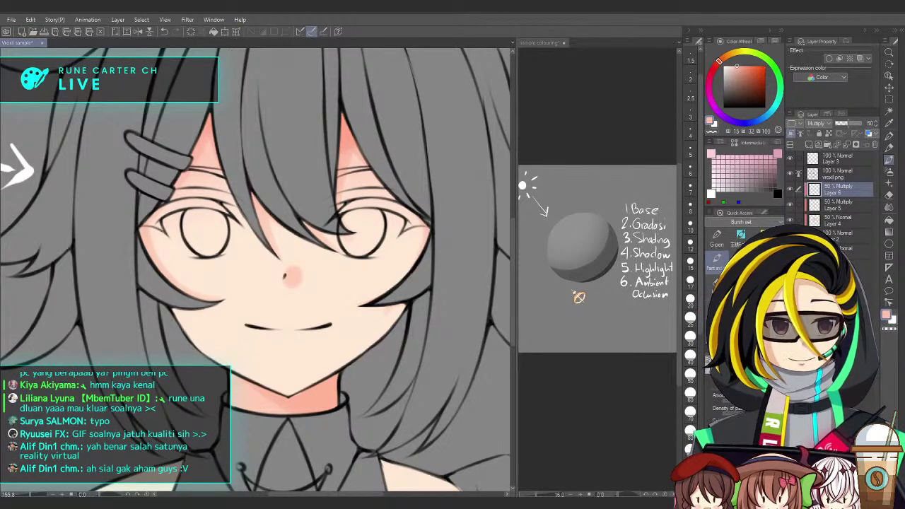
{"action": "left_click", "coordinate": [588, 348]}
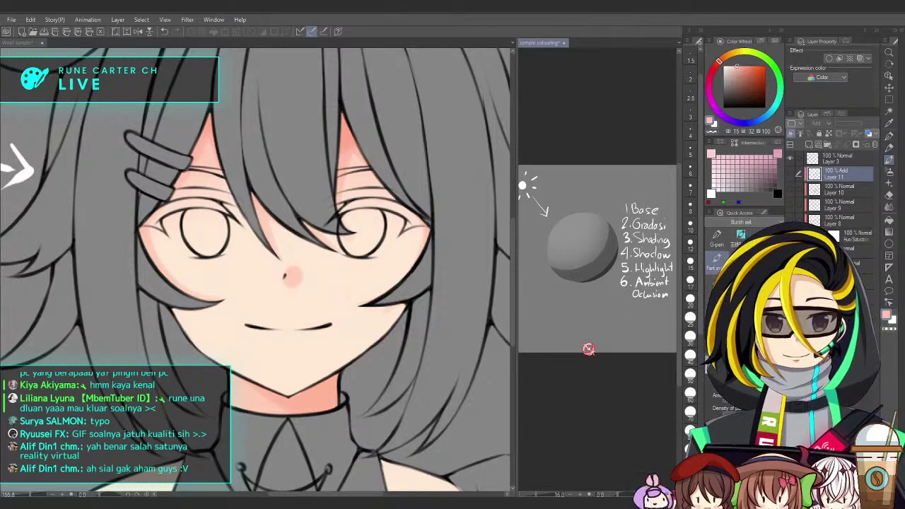
{"action": "left_click", "coordinate": [503, 387]}
{"action": "scroll", "coordinate": [428, 402], "scroll_direction": "down", "scroll_amount": 1}
{"action": "left_click_drag", "start_coordinate": [439, 406], "coordinate": [414, 418]}
{"action": "scroll", "coordinate": [430, 401], "scroll_direction": "down", "scroll_amount": 1}
{"action": "scroll", "coordinate": [413, 419], "scroll_direction": "up", "scroll_amount": 3}
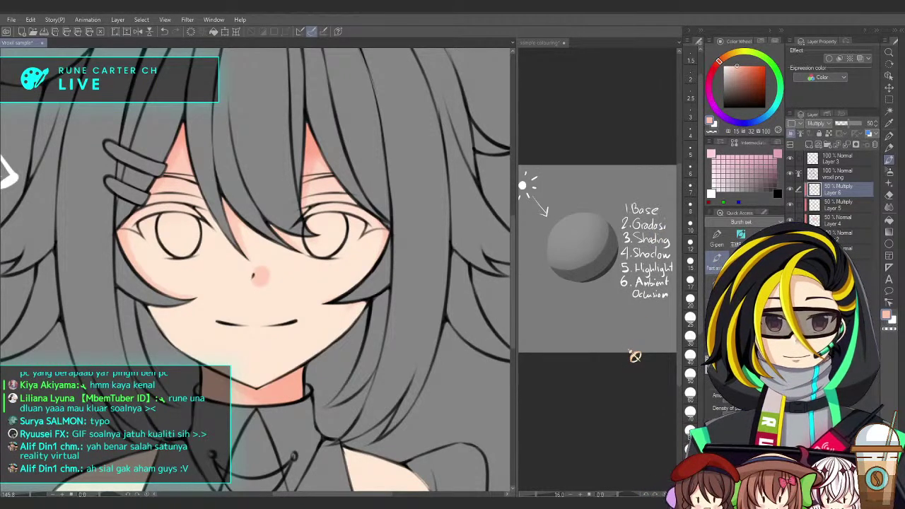
{"action": "scroll", "coordinate": [421, 389], "scroll_direction": "down", "scroll_amount": 2}
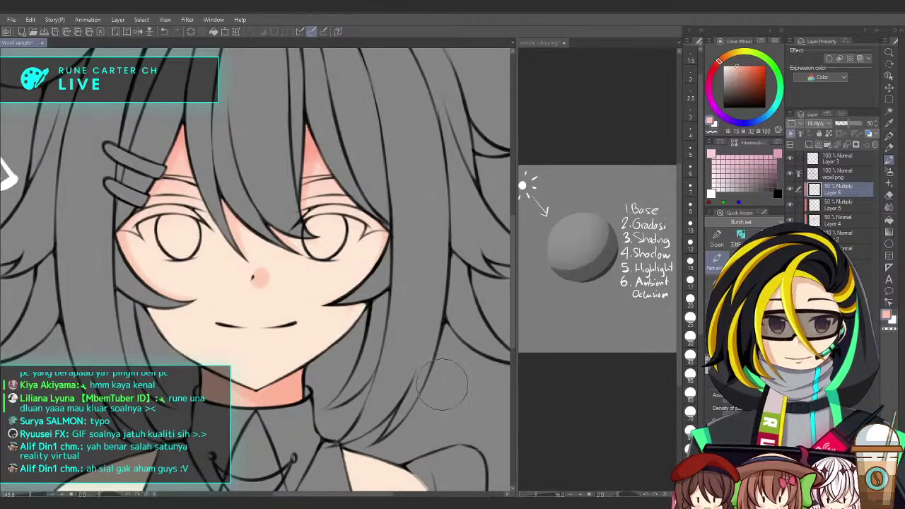
{"action": "scroll", "coordinate": [461, 402], "scroll_direction": "up", "scroll_amount": 2}
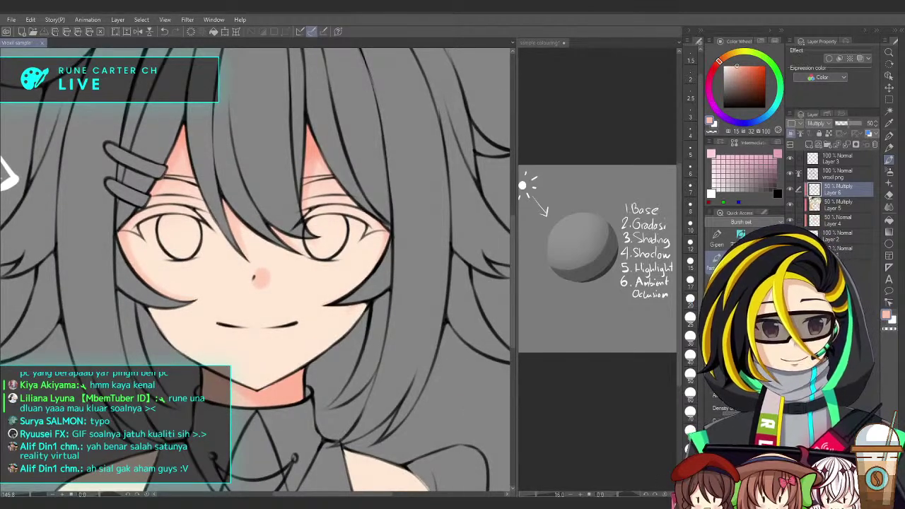
Add a new clipped layer above the second-shadow Multiply layer in the character drawing
{"action": "left_click", "coordinate": [799, 144]}
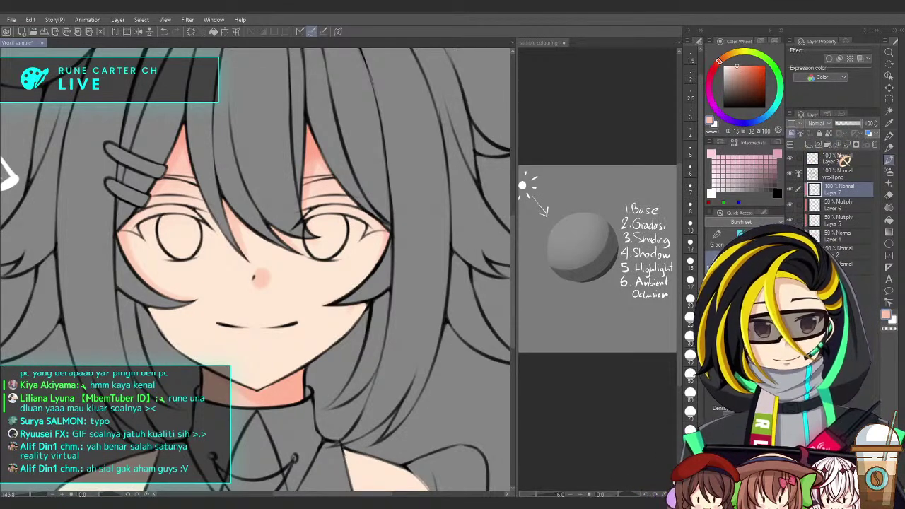
{"action": "left_click", "coordinate": [741, 236]}
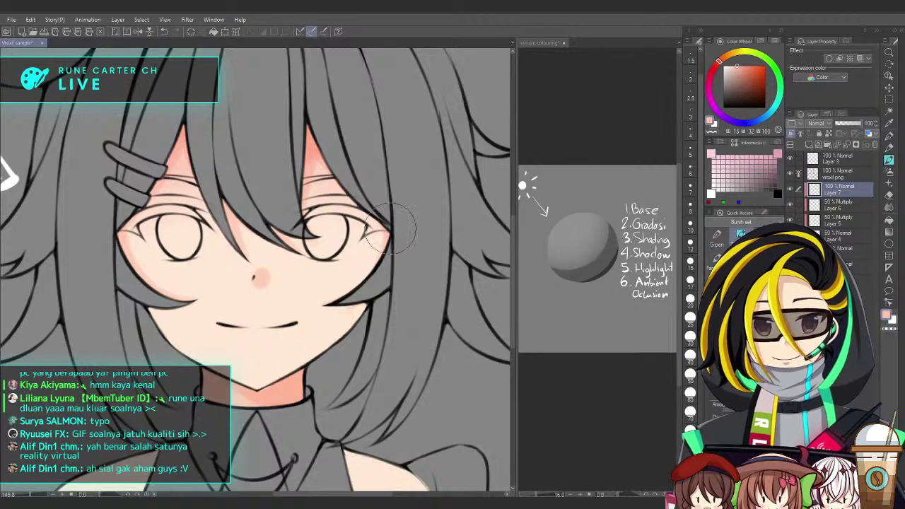
Show the highlight layer, Layer 8, on the sample ball
{"action": "left_click", "coordinate": [654, 339]}
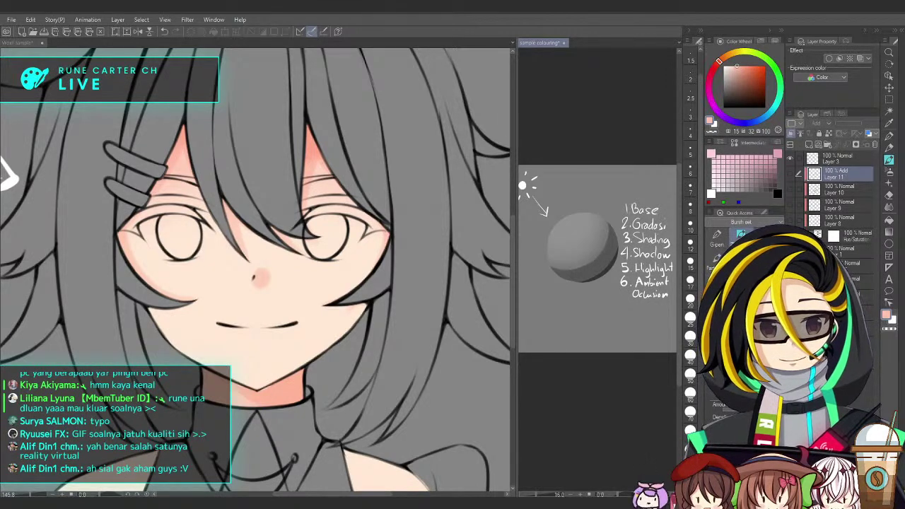
{"action": "left_click", "coordinate": [856, 266]}
{"action": "left_click", "coordinate": [789, 220]}
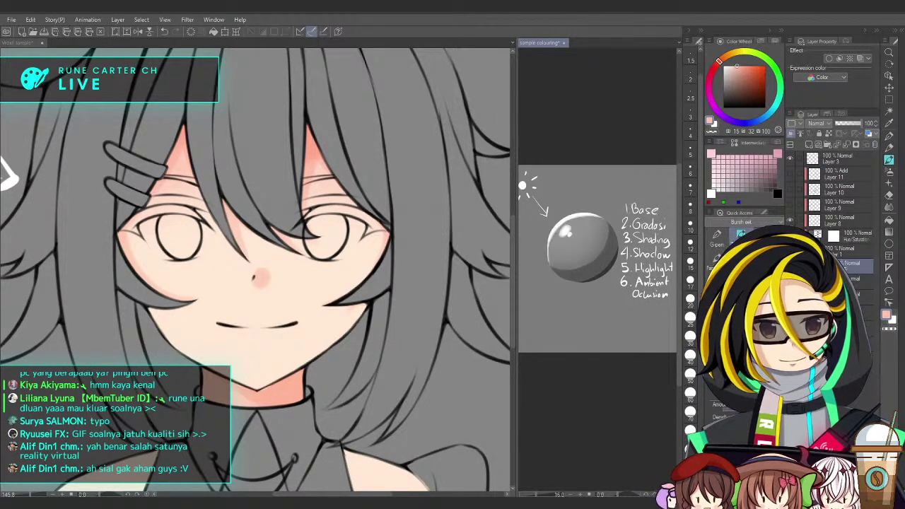
Add another clipped layer to the character drawing in Add mode at 50% opacity, and sample the light skin color
{"action": "left_click", "coordinate": [394, 361]}
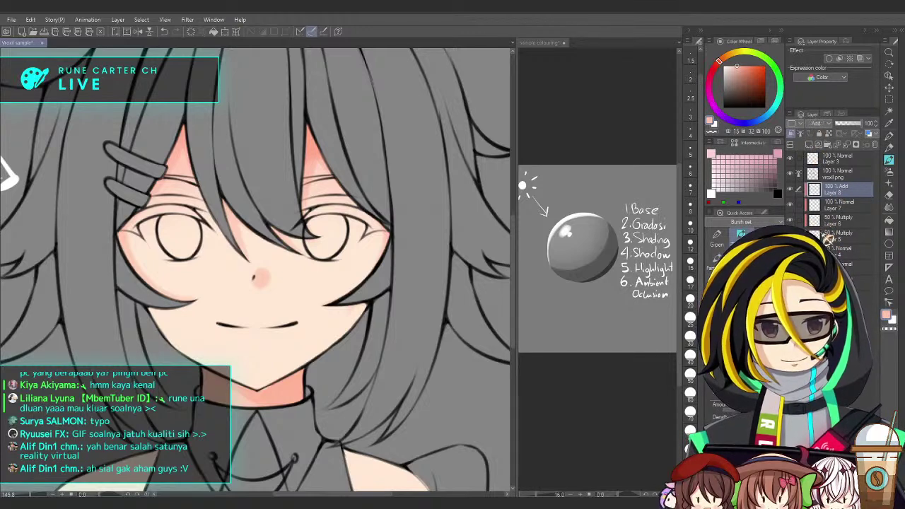
{"action": "left_click_drag", "start_coordinate": [863, 123], "coordinate": [854, 123]}
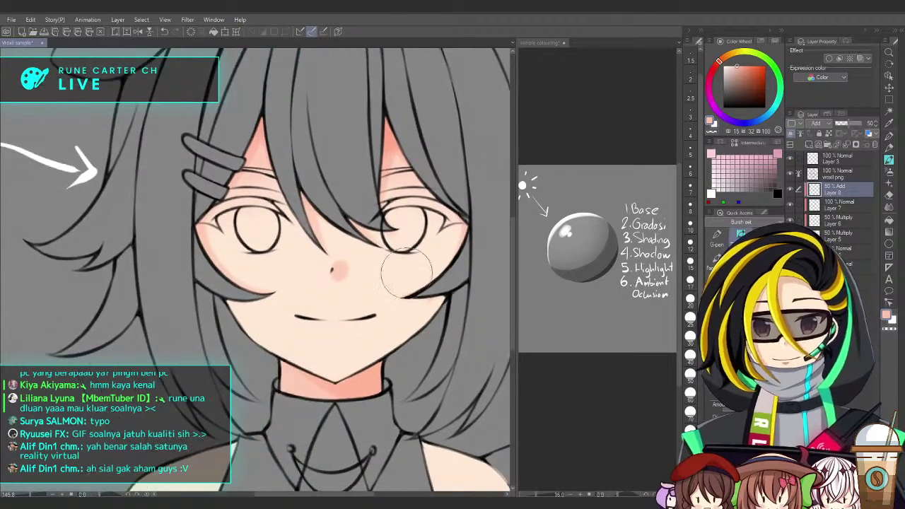
{"action": "left_click", "coordinate": [298, 258], "text": "alt"}
Paint a small soft highlight beside the nose on the side facing the light, using a reduced brush size
{"action": "scroll", "coordinate": [297, 256], "scroll_direction": "up", "scroll_amount": 4}
{"action": "left_click_drag", "start_coordinate": [301, 251], "coordinate": [340, 197]}
{"action": "left_click_drag", "start_coordinate": [420, 287], "coordinate": [394, 286]}
{"action": "scroll", "coordinate": [382, 218], "scroll_direction": "up", "scroll_amount": 3}
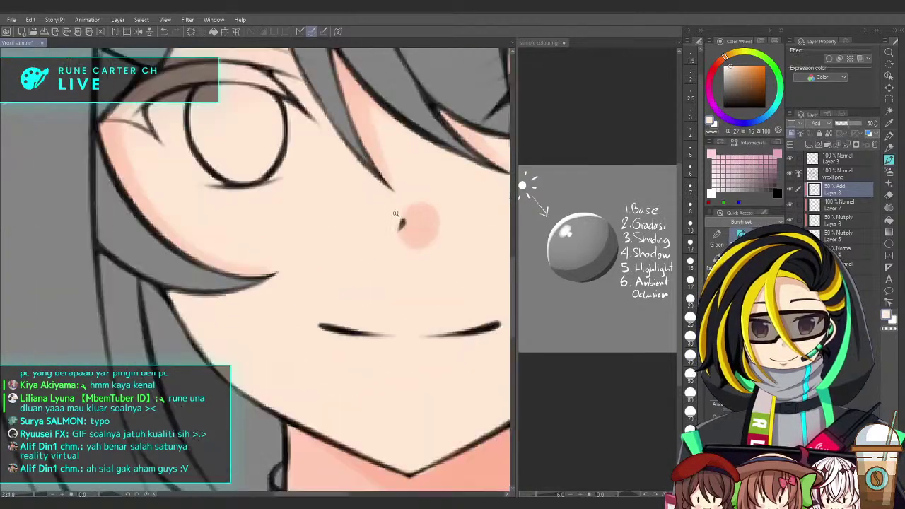
{"action": "key", "text": "bracketright"}
{"action": "key", "text": "bracketright"}
{"action": "key", "text": "bracketright"}
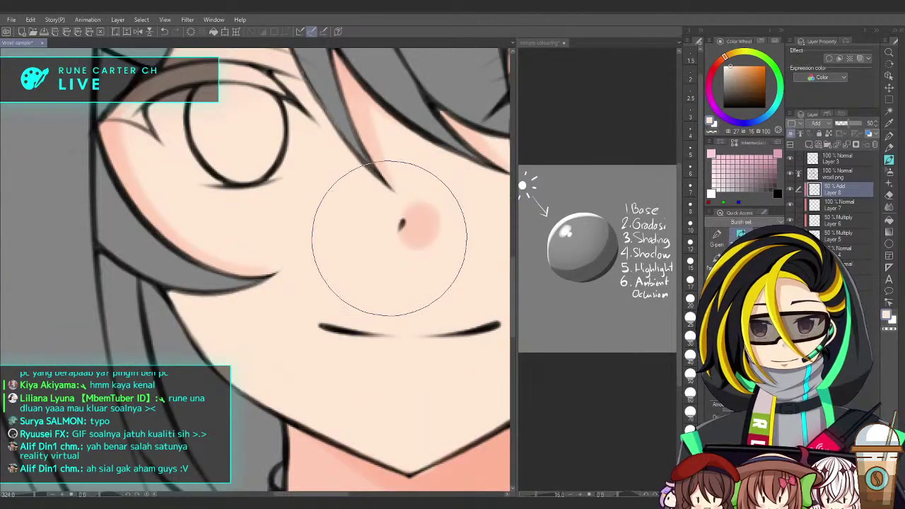
{"action": "key", "text": "bracketleft"}
{"action": "key", "text": "bracketleft"}
{"action": "key", "text": "bracketright"}
{"action": "key", "text": "bracketright"}
{"action": "key", "text": "bracketright"}
{"action": "key", "text": "bracketright"}
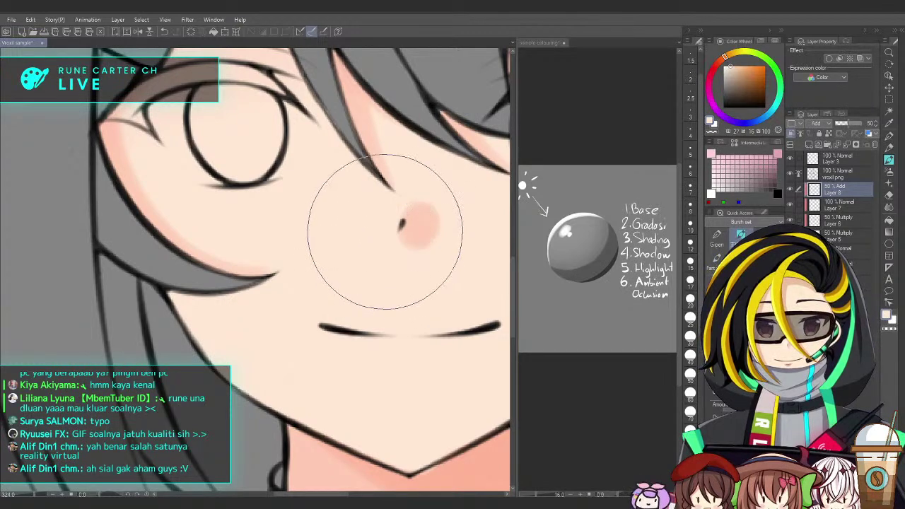
{"action": "key", "text": "bracketleft"}
{"action": "key", "text": "bracketleft"}
{"action": "key", "text": "bracketleft"}
{"action": "key", "text": "bracketleft"}
{"action": "key", "text": "bracketleft"}
{"action": "key", "text": "bracketleft"}
{"action": "key", "text": "bracketleft"}
{"action": "mouse_move", "coordinate": [382, 214]}
{"action": "left_mouse_down"}
{"action": "mouse_move", "coordinate": [389, 254]}
{"action": "mouse_move", "coordinate": [389, 210]}
{"action": "left_mouse_up"}
{"action": "key", "text": "ctrl+z"}
{"action": "left_click_drag", "start_coordinate": [455, 359], "coordinate": [457, 346]}
{"action": "key", "text": "bracketleft"}
{"action": "key", "text": "bracketleft"}
{"action": "key", "text": "bracketleft"}
{"action": "key", "text": "bracketleft"}
{"action": "key", "text": "bracketleft"}
{"action": "key", "text": "bracketleft"}
{"action": "key", "text": "bracketleft"}
{"action": "mouse_move", "coordinate": [361, 205]}
{"action": "left_mouse_down"}
{"action": "mouse_move", "coordinate": [389, 197]}
{"action": "mouse_move", "coordinate": [383, 222]}
{"action": "left_mouse_up"}
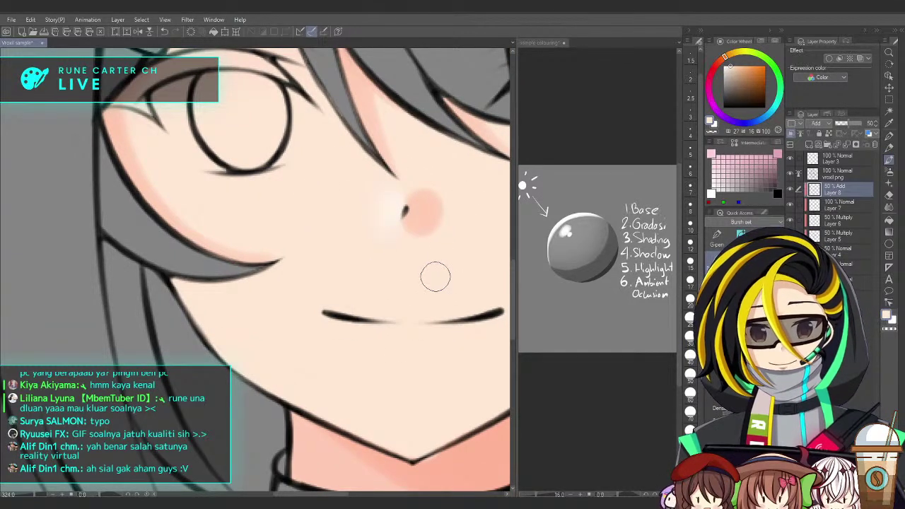
Raise the Add highlight layer's opacity to 100%
{"action": "scroll", "coordinate": [438, 278], "scroll_direction": "down", "scroll_amount": 4}
{"action": "left_click_drag", "start_coordinate": [443, 308], "coordinate": [391, 278]}
{"action": "left_click", "coordinate": [855, 124]}
{"action": "left_click", "coordinate": [859, 124]}
{"action": "left_click_drag", "start_coordinate": [861, 125], "coordinate": [867, 126]}
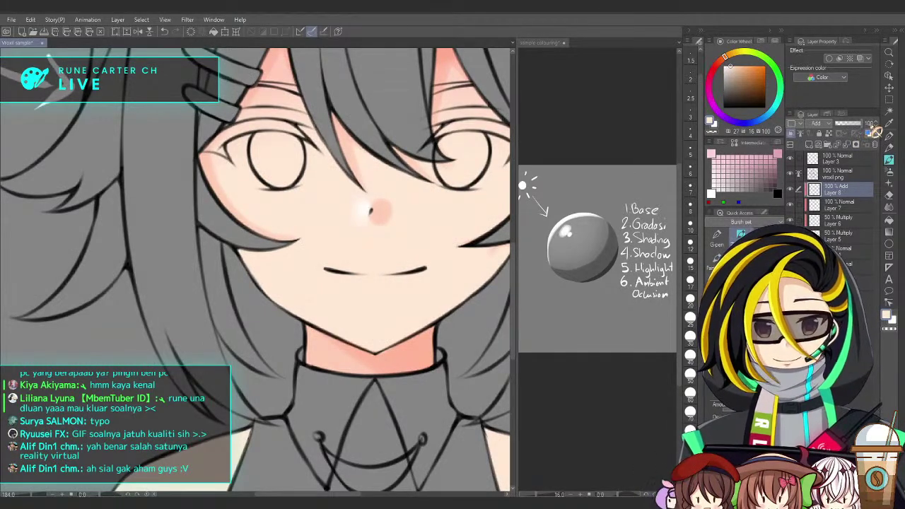
Paint a bright rim highlight along the jawline on the side facing the light, from the hair strand to the chin
{"action": "mouse_move", "coordinate": [395, 323]}
{"action": "left_mouse_down"}
{"action": "mouse_move", "coordinate": [377, 288]}
{"action": "mouse_move", "coordinate": [403, 327]}
{"action": "left_mouse_up"}
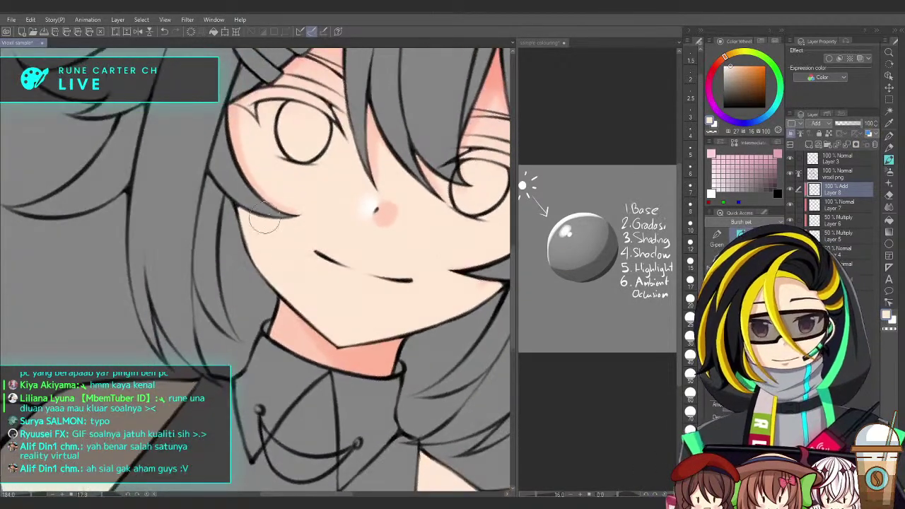
{"action": "left_click_drag", "start_coordinate": [393, 243], "coordinate": [307, 351]}
{"action": "scroll", "coordinate": [307, 349], "scroll_direction": "up", "scroll_amount": 1}
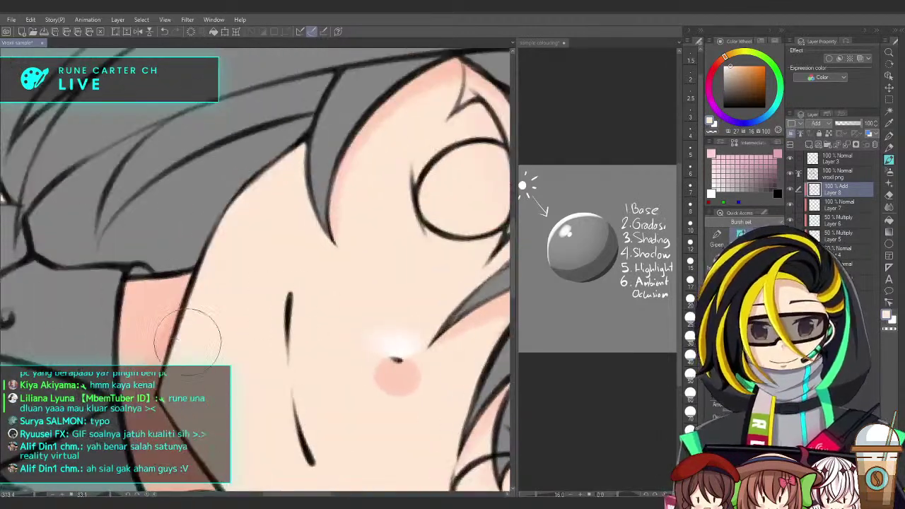
{"action": "left_click_drag", "start_coordinate": [226, 216], "coordinate": [325, 116]}
{"action": "left_click_drag", "start_coordinate": [169, 272], "coordinate": [154, 364]}
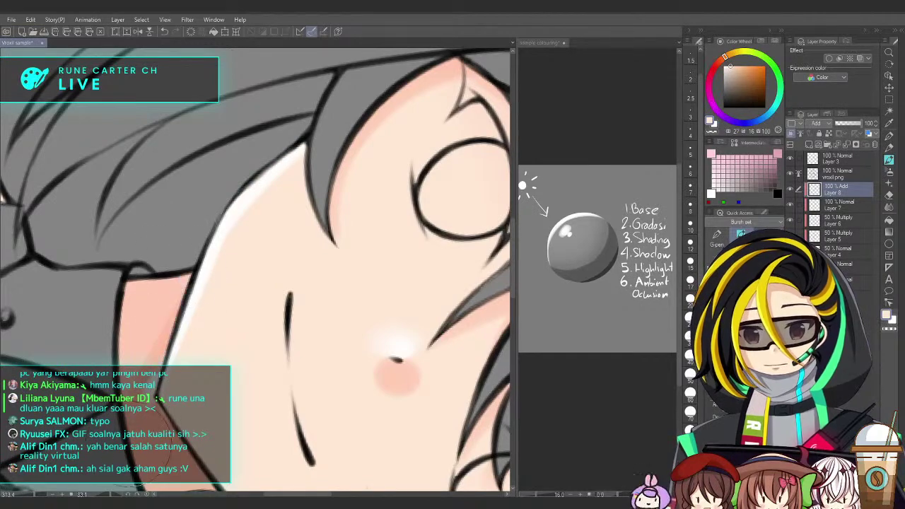
{"action": "left_click_drag", "start_coordinate": [315, 330], "coordinate": [348, 214]}
Dot small highlights on the lower lip just below the center of the mouth line
{"action": "scroll", "coordinate": [450, 273], "scroll_direction": "down", "scroll_amount": 1}
{"action": "mouse_move", "coordinate": [442, 284]}
{"action": "left_mouse_down"}
{"action": "mouse_move", "coordinate": [362, 308]}
{"action": "mouse_move", "coordinate": [458, 287]}
{"action": "mouse_move", "coordinate": [426, 304]}
{"action": "left_mouse_up"}
{"action": "left_click_drag", "start_coordinate": [429, 265], "coordinate": [450, 269]}
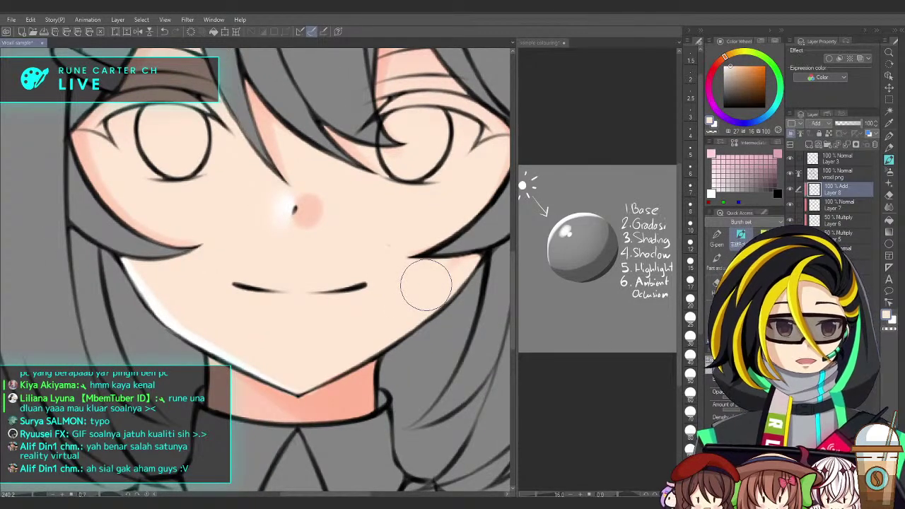
{"action": "left_click_drag", "start_coordinate": [408, 315], "coordinate": [443, 316]}
{"action": "mouse_move", "coordinate": [338, 308]}
{"action": "left_mouse_down"}
{"action": "mouse_move", "coordinate": [311, 307]}
{"action": "mouse_move", "coordinate": [342, 299]}
{"action": "mouse_move", "coordinate": [321, 289]}
{"action": "mouse_move", "coordinate": [312, 320]}
{"action": "mouse_move", "coordinate": [340, 291]}
{"action": "left_mouse_up"}
{"action": "scroll", "coordinate": [311, 306], "scroll_direction": "up", "scroll_amount": 2}
{"action": "key", "text": "ctrl+z"}
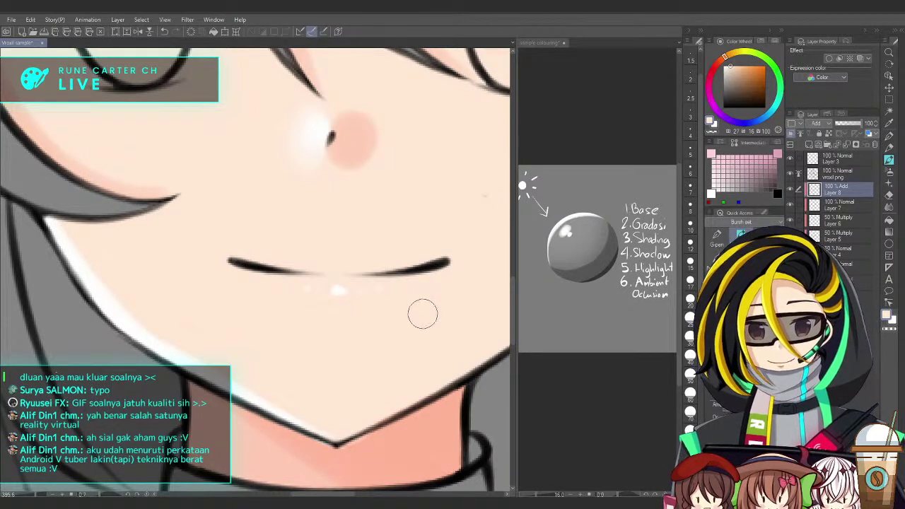
{"action": "scroll", "coordinate": [417, 325], "scroll_direction": "down", "scroll_amount": 2}
{"action": "scroll", "coordinate": [416, 333], "scroll_direction": "up", "scroll_amount": 3}
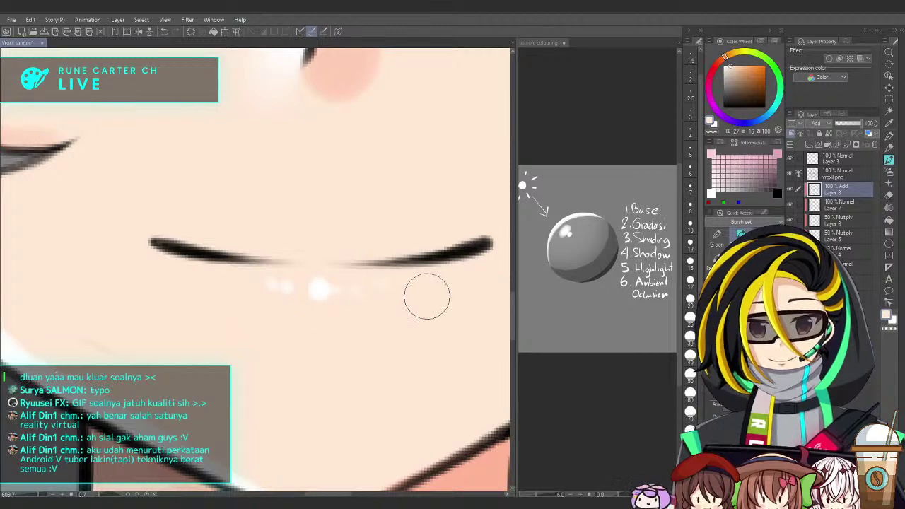
{"action": "scroll", "coordinate": [438, 376], "scroll_direction": "down", "scroll_amount": 2}
{"action": "scroll", "coordinate": [439, 376], "scroll_direction": "down", "scroll_amount": 2}
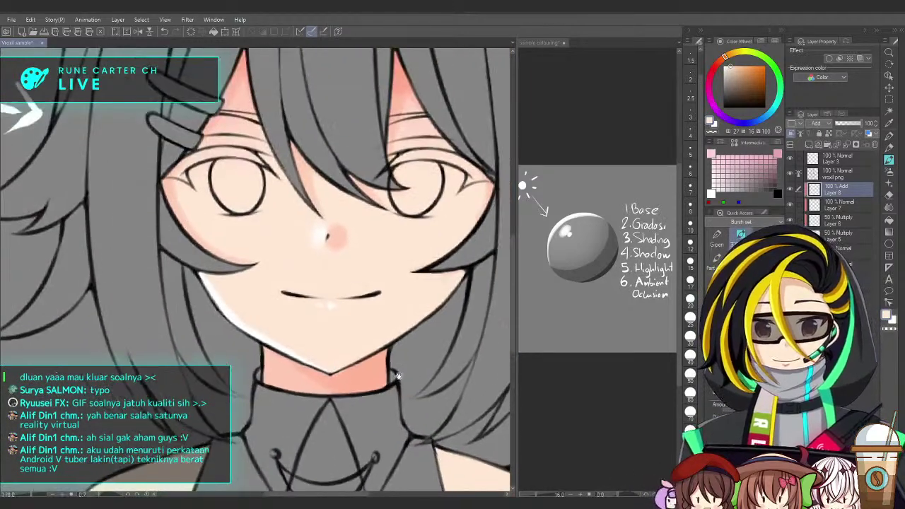
Paint a thin rim highlight along the neck's edge on the light side with a smaller brush
{"action": "mouse_move", "coordinate": [435, 330]}
{"action": "left_mouse_down"}
{"action": "mouse_move", "coordinate": [429, 349]}
{"action": "mouse_move", "coordinate": [415, 304]}
{"action": "mouse_move", "coordinate": [407, 386]}
{"action": "mouse_move", "coordinate": [416, 364]}
{"action": "mouse_move", "coordinate": [420, 379]}
{"action": "mouse_move", "coordinate": [460, 335]}
{"action": "left_mouse_up"}
{"action": "left_click", "coordinate": [404, 350], "text": "ctrl"}
{"action": "left_click_drag", "start_coordinate": [307, 356], "coordinate": [322, 332]}
{"action": "left_click_drag", "start_coordinate": [309, 260], "coordinate": [322, 341]}
{"action": "key", "text": "ctrl+z"}
{"action": "key", "text": "["}
{"action": "key", "text": "["}
{"action": "key", "text": "["}
{"action": "key", "text": "["}
{"action": "mouse_move", "coordinate": [310, 265]}
{"action": "left_mouse_down"}
{"action": "mouse_move", "coordinate": [319, 302]}
{"action": "mouse_move", "coordinate": [311, 350]}
{"action": "left_mouse_up"}
Examine the highlights on the face and neck both close up and from a distance
{"action": "scroll", "coordinate": [304, 367], "scroll_direction": "down", "scroll_amount": 5}
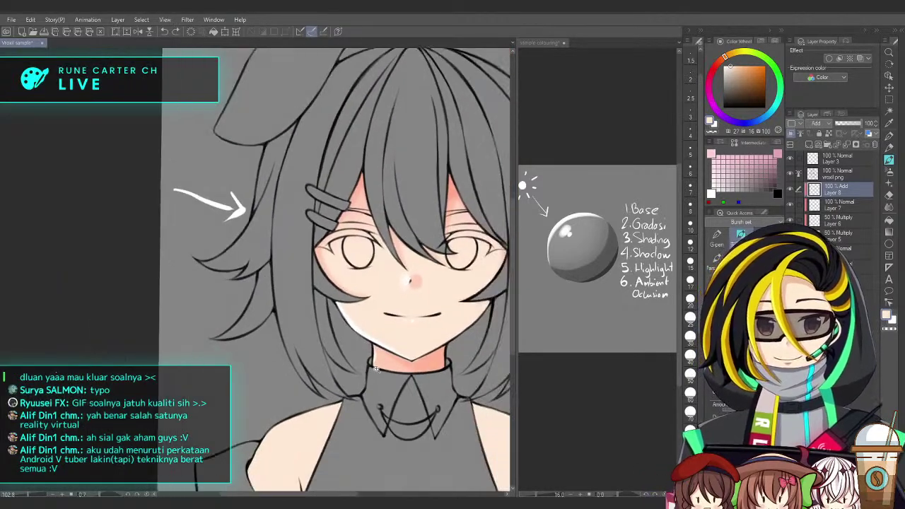
{"action": "scroll", "coordinate": [367, 362], "scroll_direction": "up", "scroll_amount": 5}
{"action": "left_click_drag", "start_coordinate": [411, 313], "coordinate": [423, 382]}
{"action": "scroll", "coordinate": [432, 432], "scroll_direction": "down", "scroll_amount": 1}
{"action": "scroll", "coordinate": [432, 432], "scroll_direction": "down", "scroll_amount": 3}
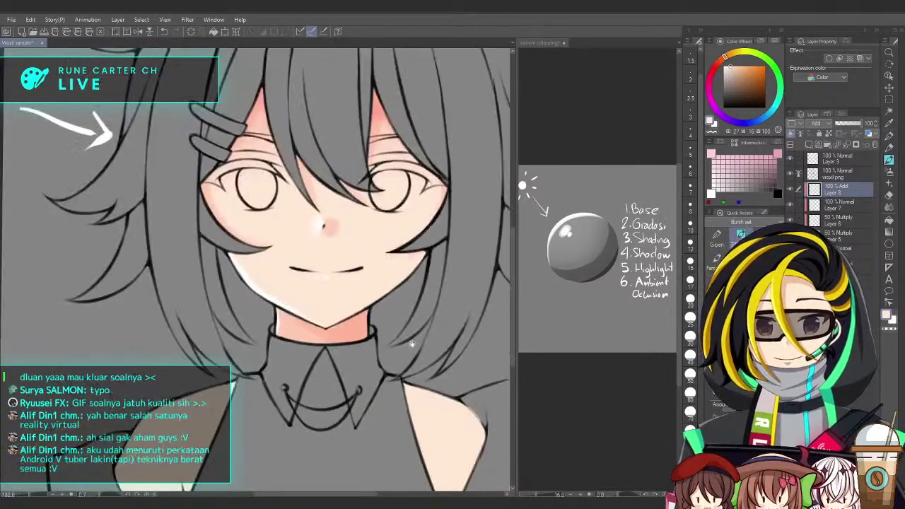
{"action": "scroll", "coordinate": [305, 297], "scroll_direction": "up", "scroll_amount": 4}
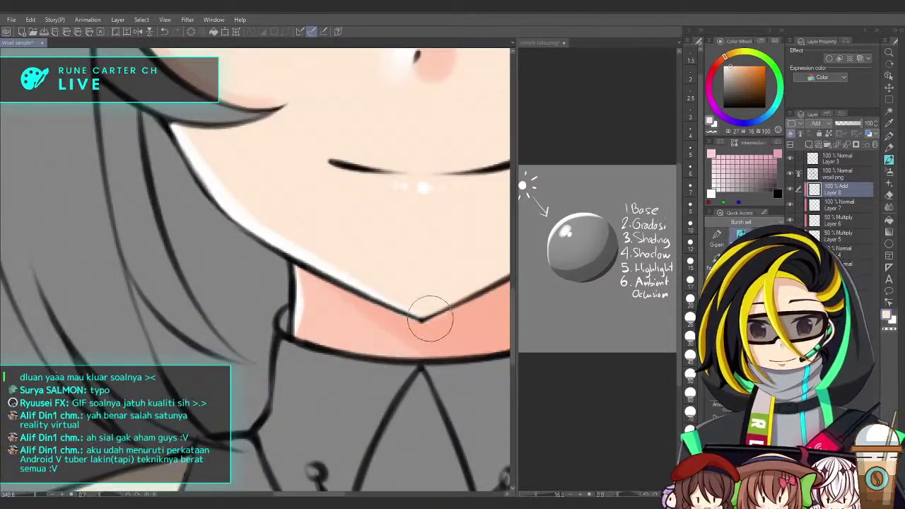
{"action": "scroll", "coordinate": [404, 314], "scroll_direction": "down", "scroll_amount": 4}
{"action": "scroll", "coordinate": [375, 320], "scroll_direction": "up", "scroll_amount": 1}
{"action": "scroll", "coordinate": [375, 320], "scroll_direction": "up", "scroll_amount": 1}
{"action": "left_click", "coordinate": [596, 322]}
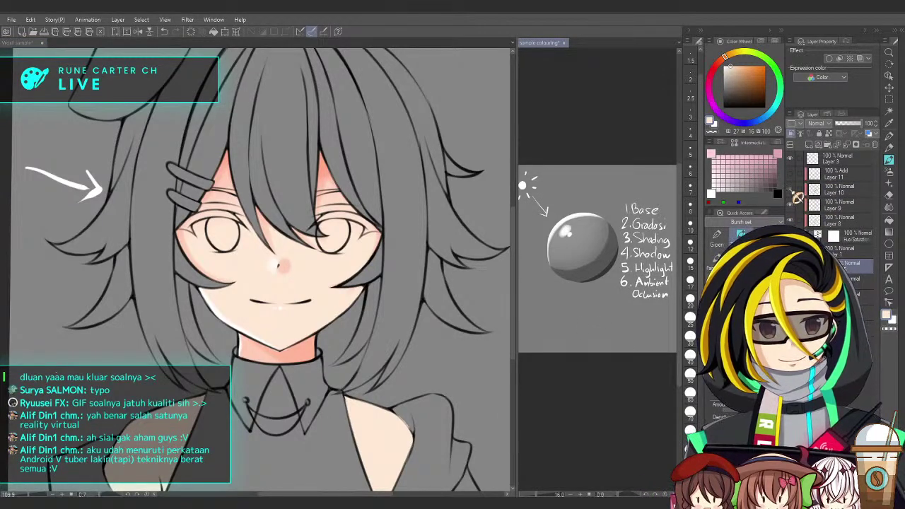
{"action": "left_click", "coordinate": [845, 205]}
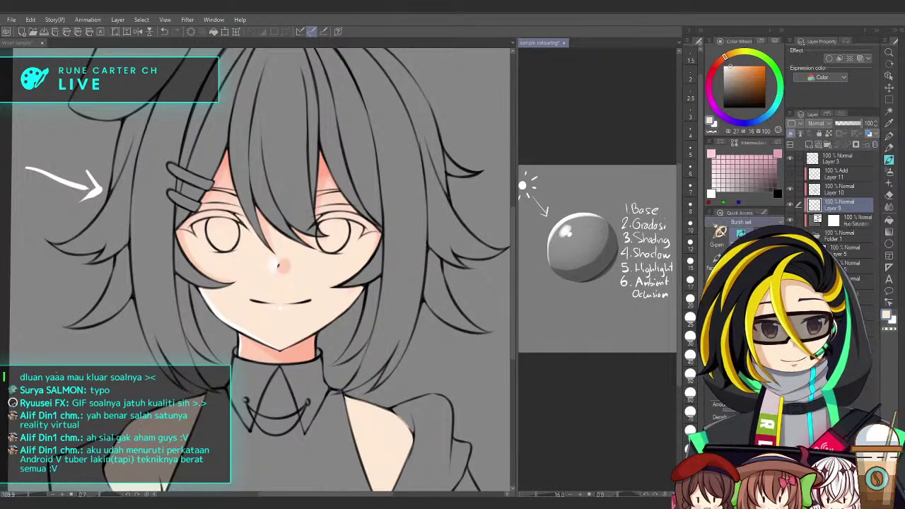
{"action": "left_click", "coordinate": [417, 334]}
{"action": "left_click_drag", "start_coordinate": [357, 342], "coordinate": [364, 340]}
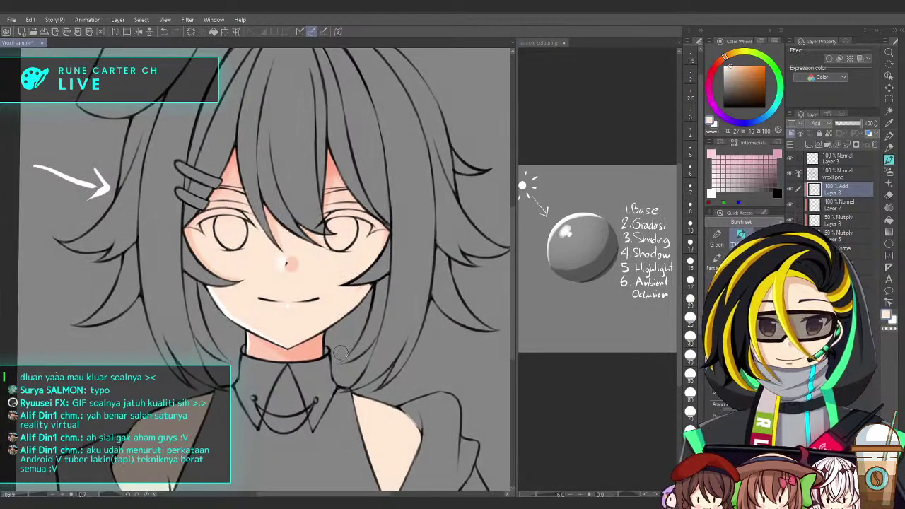
{"action": "scroll", "coordinate": [322, 344], "scroll_direction": "up", "scroll_amount": 4}
{"action": "left_click", "coordinate": [838, 220]}
{"action": "scroll", "coordinate": [381, 367], "scroll_direction": "down", "scroll_amount": 2}
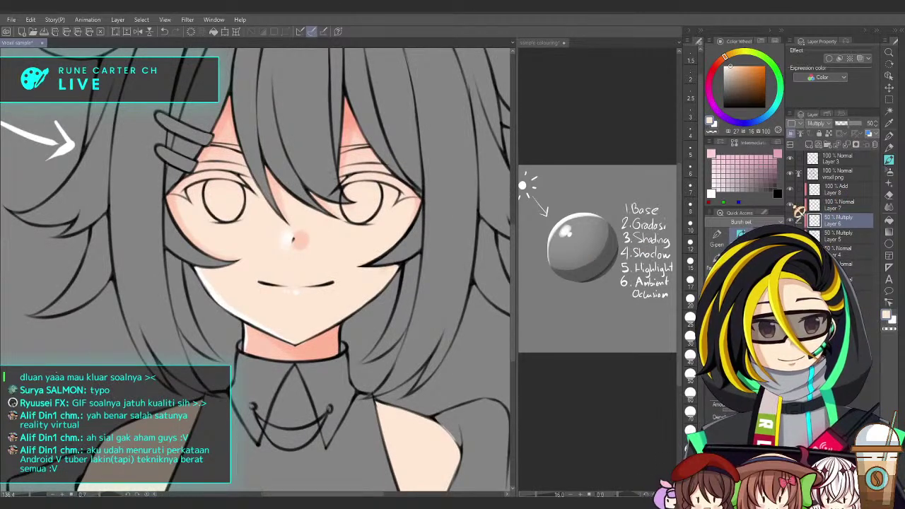
Set the layer beneath the highlights, Layer 7, to Lighten mode and choose a blue of hue 206, saturation 52, value 81
{"action": "left_click", "coordinate": [838, 206]}
{"action": "left_click", "coordinate": [874, 145]}
{"action": "key", "text": "ctrl+z"}
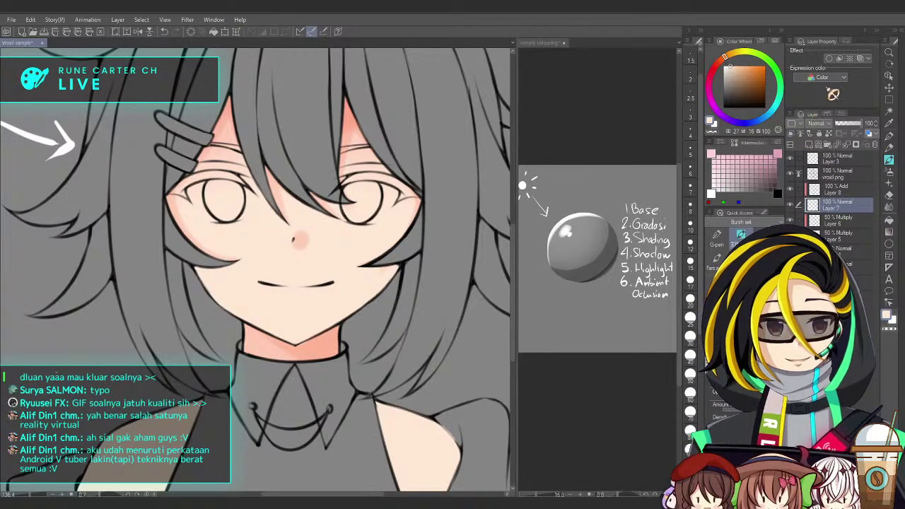
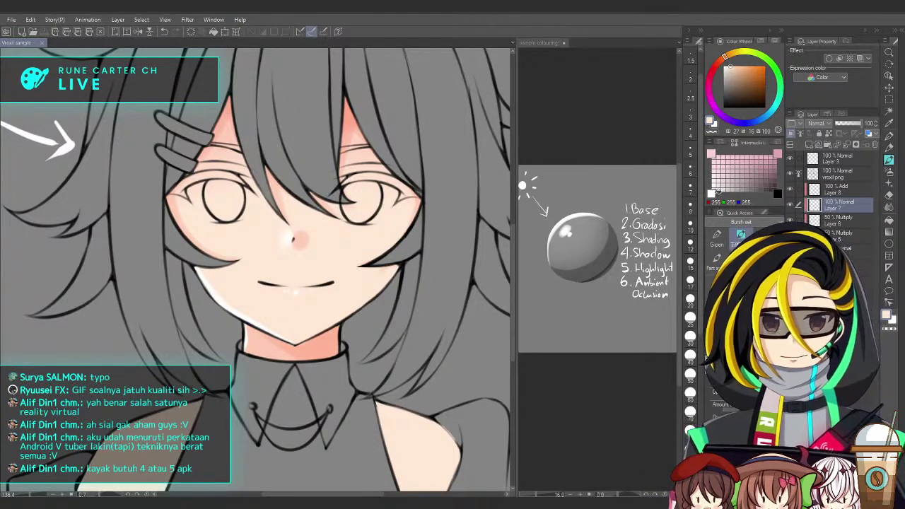
{"action": "left_click_drag", "start_coordinate": [409, 328], "coordinate": [425, 335]}
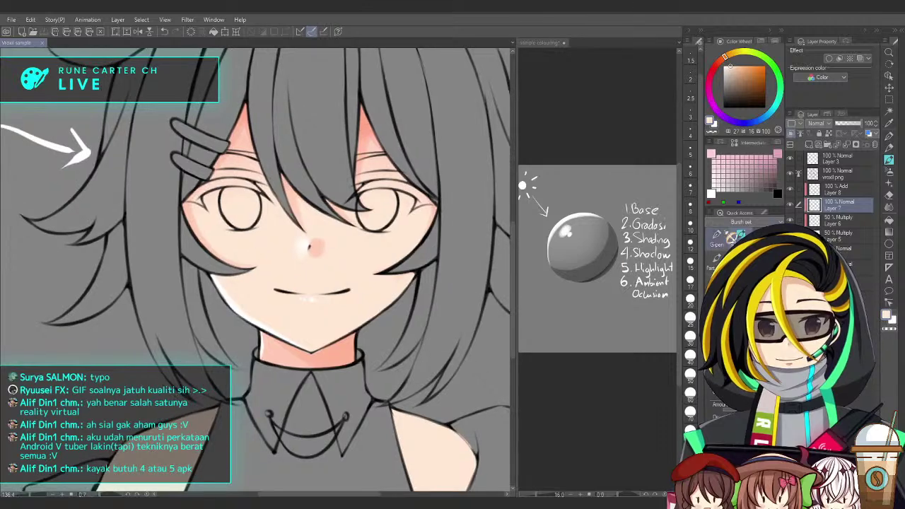
{"action": "left_click", "coordinate": [341, 349], "text": "alt"}
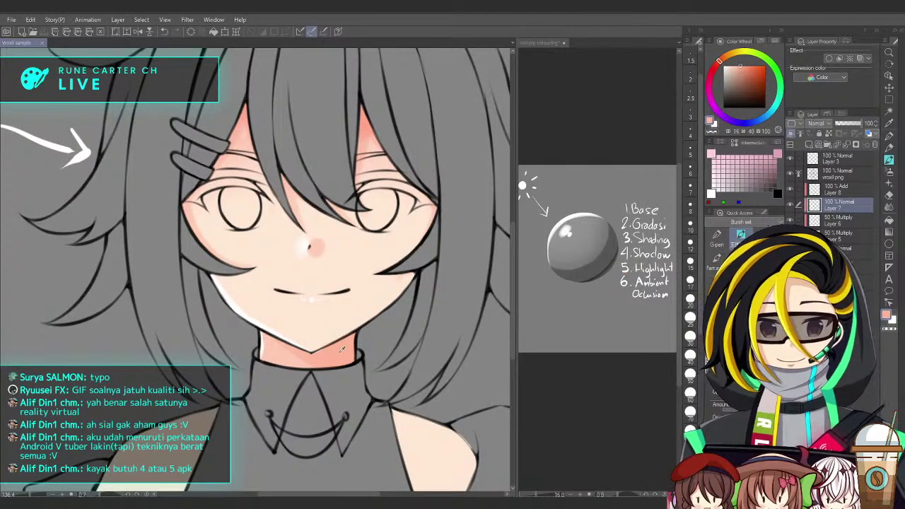
{"action": "left_click", "coordinate": [765, 117]}
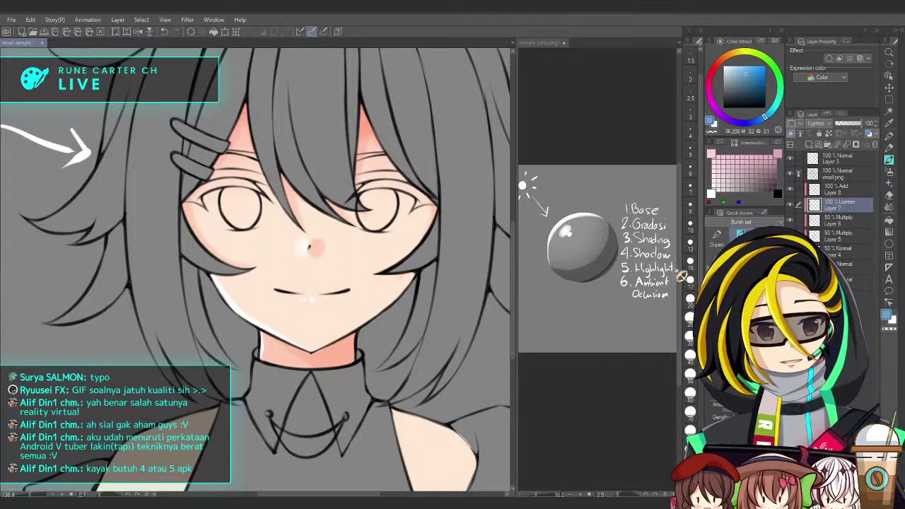
Paint soft blue ambient light over the shaded edge of the neck, away from the light source, on the Lighten layer
{"action": "scroll", "coordinate": [346, 369], "scroll_direction": "up", "scroll_amount": 8}
{"action": "left_click_drag", "start_coordinate": [386, 366], "coordinate": [396, 362]}
{"action": "key", "text": "bracketleft"}
{"action": "key", "text": "bracketleft"}
{"action": "key", "text": "bracketleft"}
{"action": "key", "text": "ctrl+z"}
{"action": "key", "text": "bracketleft"}
{"action": "left_click_drag", "start_coordinate": [377, 296], "coordinate": [369, 330]}
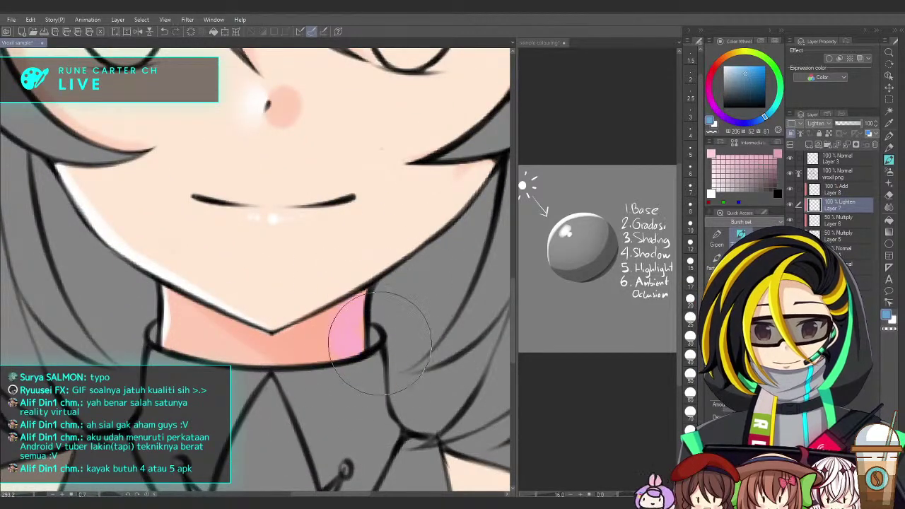
Undo the last ambient light strokes on the neck and repaint the blue glow along its shaded edge with a resized soft brush
{"action": "mouse_move", "coordinate": [365, 293]}
{"action": "left_mouse_down"}
{"action": "mouse_move", "coordinate": [433, 359]}
{"action": "mouse_move", "coordinate": [404, 308]}
{"action": "left_mouse_up"}
{"action": "key", "text": "ctrl+z"}
{"action": "key", "text": "ctrl+z"}
{"action": "key", "text": "b"}
{"action": "key", "text": "["}
{"action": "key", "text": "["}
{"action": "key", "text": "["}
{"action": "key", "text": "["}
{"action": "key", "text": "["}
{"action": "key", "text": "["}
{"action": "key", "text": "["}
{"action": "key", "text": "["}
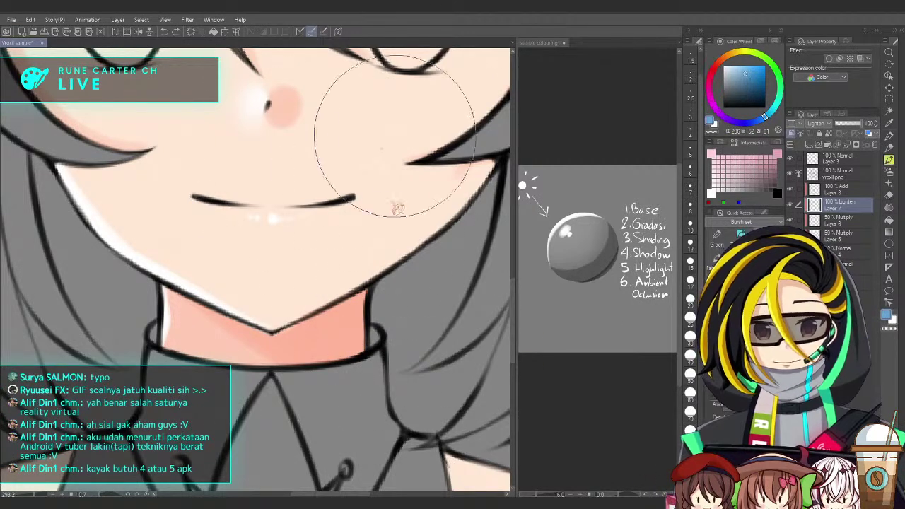
{"action": "mouse_move", "coordinate": [364, 307]}
{"action": "left_mouse_down"}
{"action": "mouse_move", "coordinate": [361, 341]}
{"action": "mouse_move", "coordinate": [386, 350]}
{"action": "mouse_move", "coordinate": [372, 304]}
{"action": "left_mouse_up"}
Paint soft blue ambient light on the tip of the forehead skin between the hair strands on the shaded side
{"action": "left_click_drag", "start_coordinate": [417, 357], "coordinate": [340, 440]}
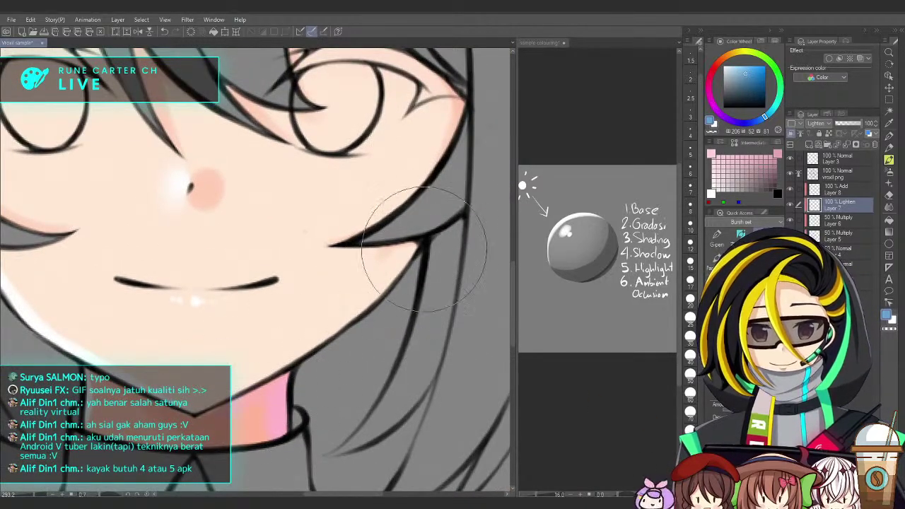
{"action": "scroll", "coordinate": [388, 364], "scroll_direction": "down", "scroll_amount": 2}
{"action": "left_click_drag", "start_coordinate": [387, 364], "coordinate": [364, 393]}
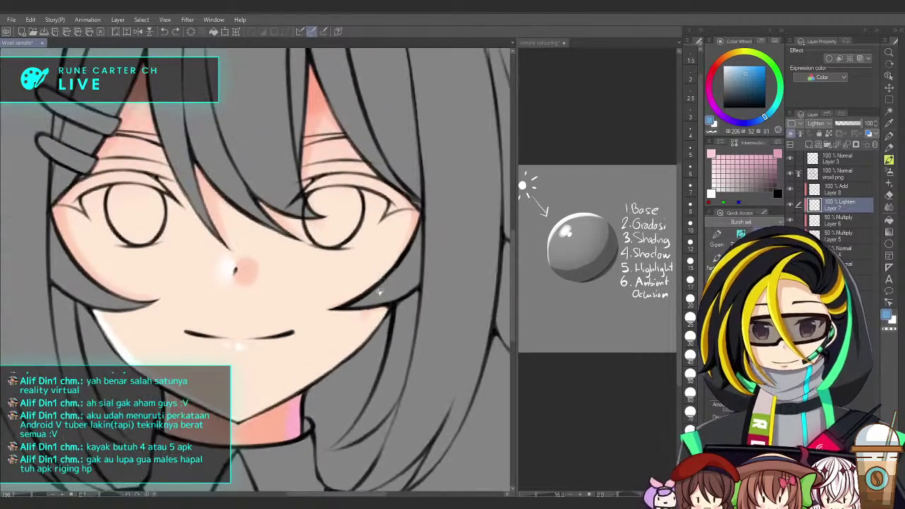
{"action": "left_click_drag", "start_coordinate": [381, 279], "coordinate": [380, 328]}
{"action": "left_click_drag", "start_coordinate": [338, 118], "coordinate": [307, 134]}
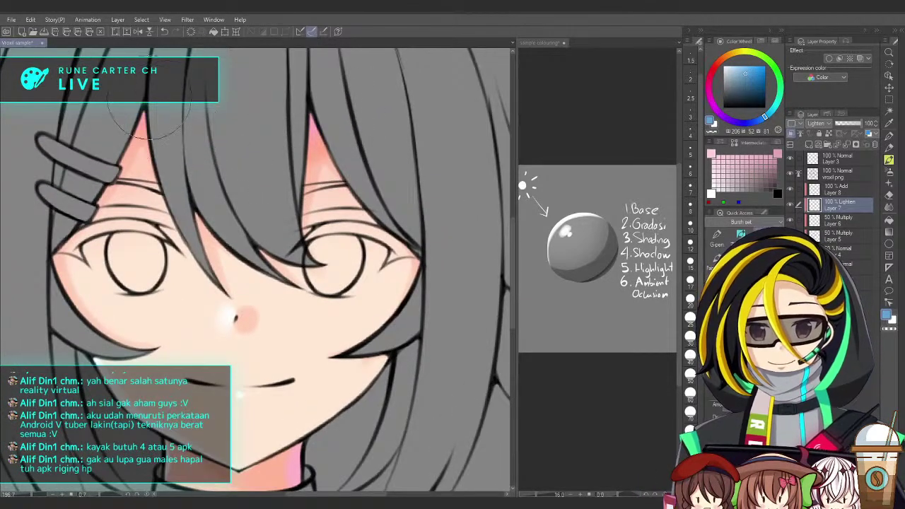
Examine the ambient light on the neck and forehead close up and from a distance
{"action": "left_click_drag", "start_coordinate": [369, 411], "coordinate": [390, 306]}
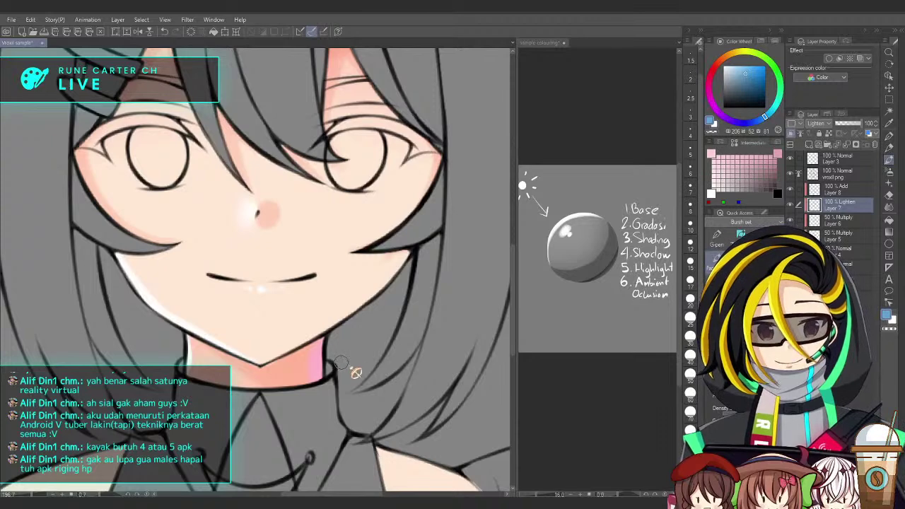
{"action": "scroll", "coordinate": [390, 355], "scroll_direction": "down", "scroll_amount": 3}
{"action": "left_click_drag", "start_coordinate": [392, 355], "coordinate": [395, 397]}
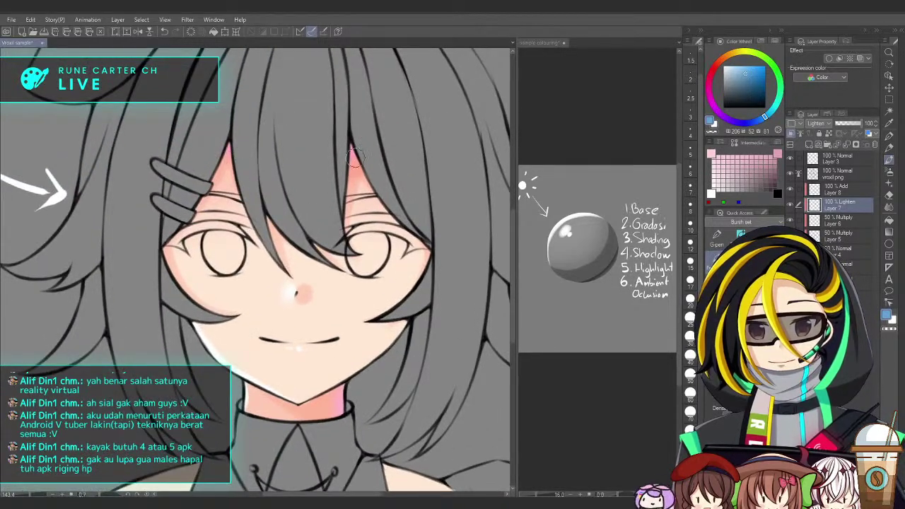
{"action": "left_click_drag", "start_coordinate": [446, 253], "coordinate": [450, 277]}
{"action": "left_click_drag", "start_coordinate": [479, 310], "coordinate": [478, 290]}
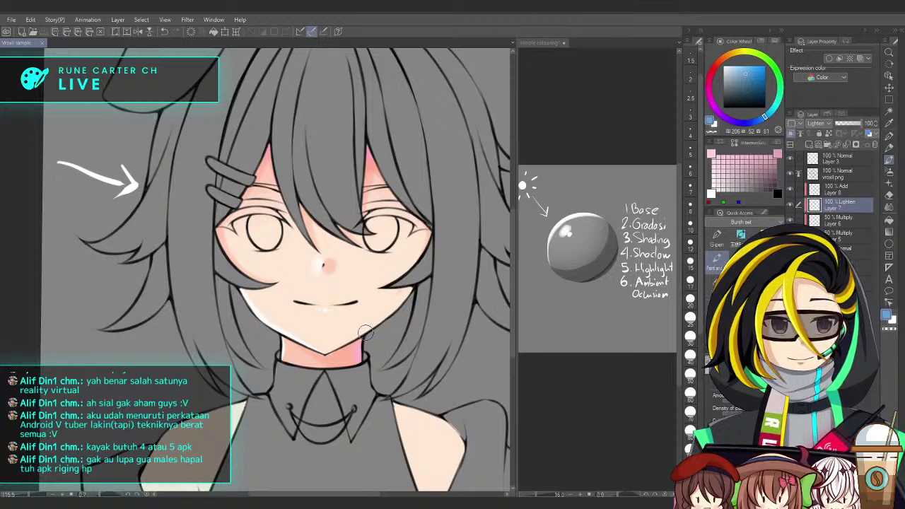
{"action": "left_click_drag", "start_coordinate": [420, 332], "coordinate": [428, 308]}
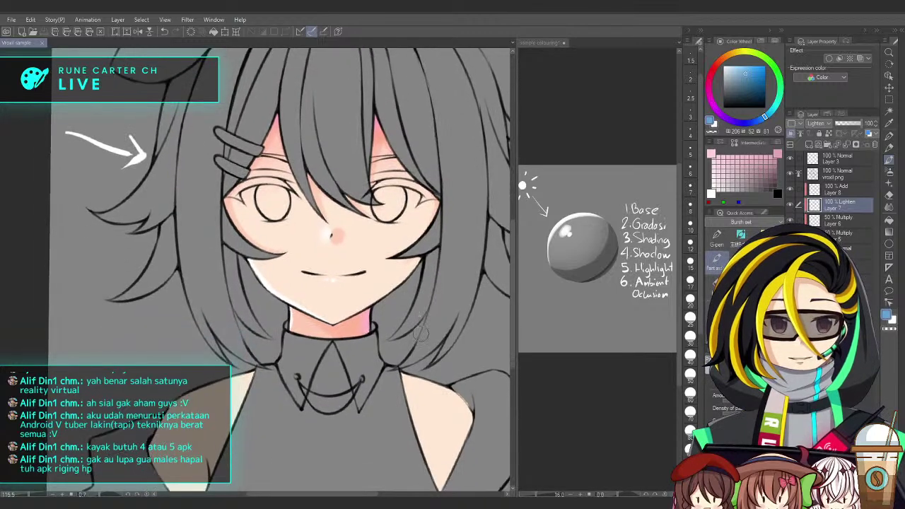
{"action": "scroll", "coordinate": [477, 351], "scroll_direction": "up", "scroll_amount": 4}
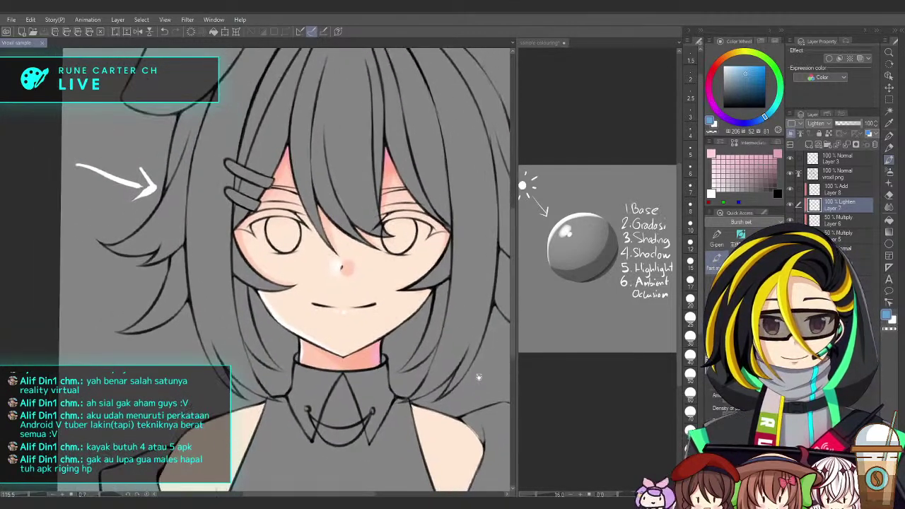
{"action": "scroll", "coordinate": [478, 375], "scroll_direction": "up", "scroll_amount": 3}
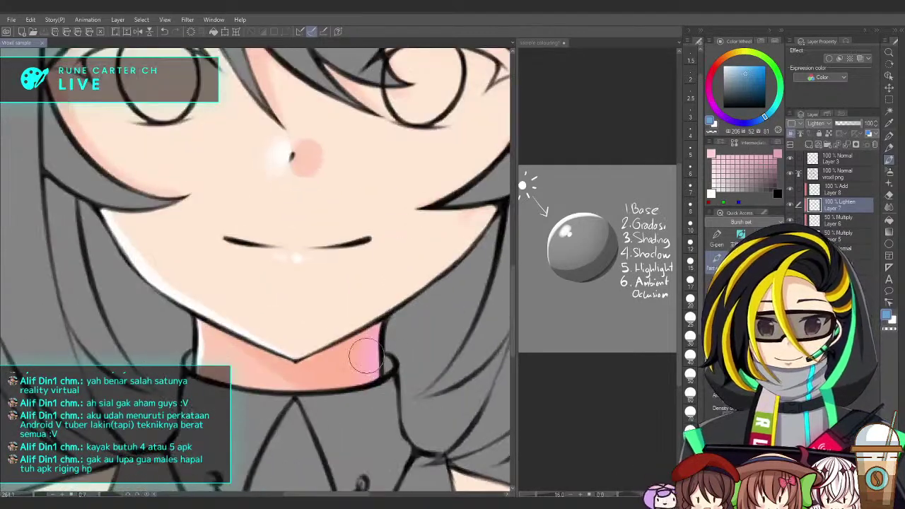
{"action": "scroll", "coordinate": [388, 323], "scroll_direction": "down", "scroll_amount": 4}
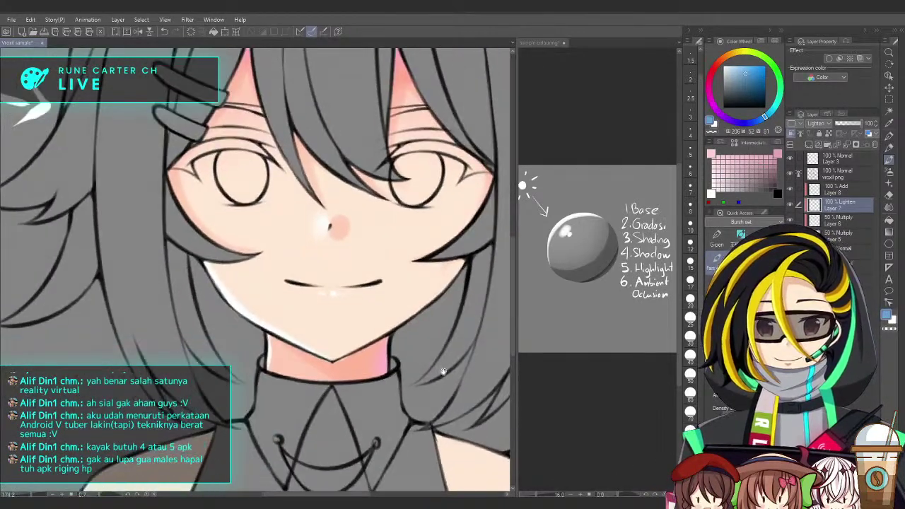
{"action": "scroll", "coordinate": [429, 386], "scroll_direction": "up", "scroll_amount": 3}
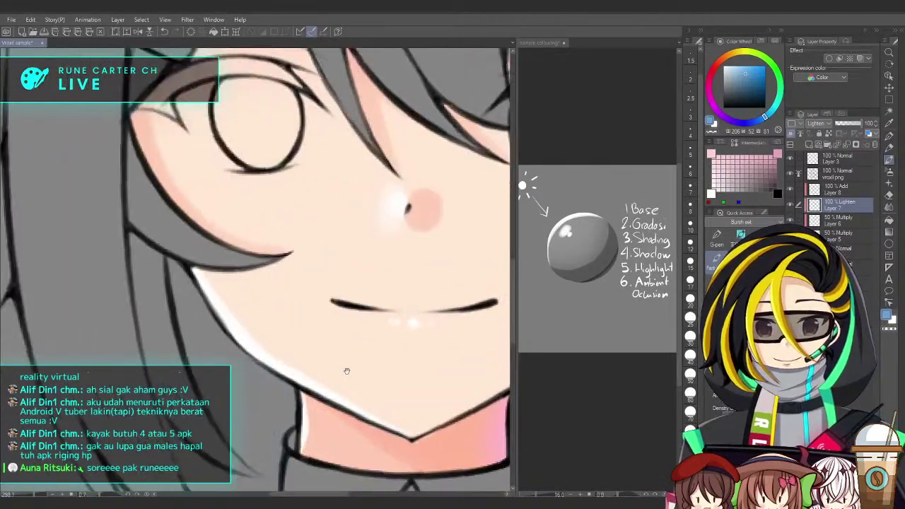
Group the skin coloring layers, from Layer 8 down, into a new folder and add a second folder above it containing a new layer
{"action": "key", "text": "alt+bracketright"}
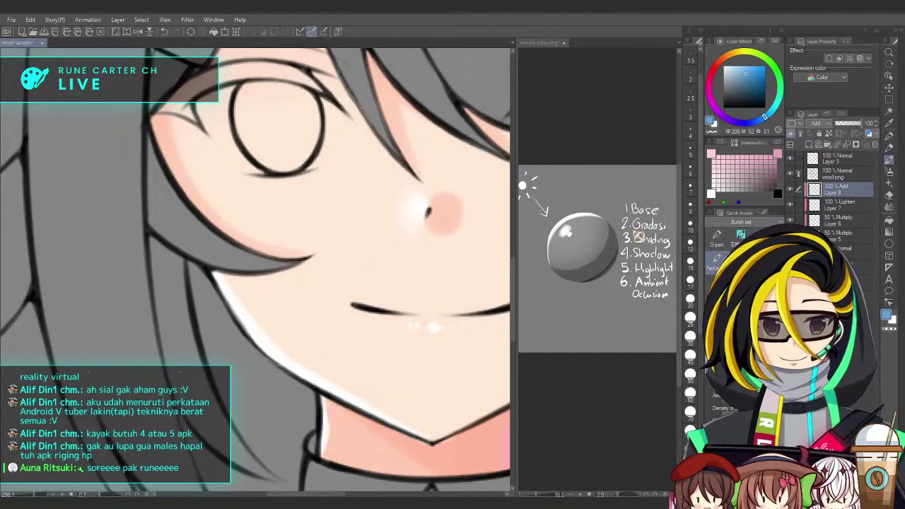
{"action": "left_click_drag", "start_coordinate": [859, 131], "coordinate": [874, 131]}
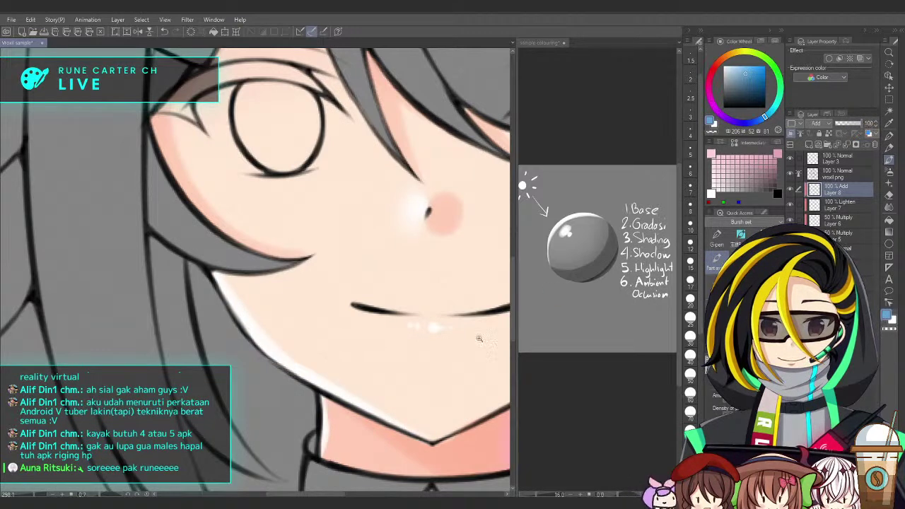
{"action": "scroll", "coordinate": [430, 346], "scroll_direction": "down", "scroll_amount": 3}
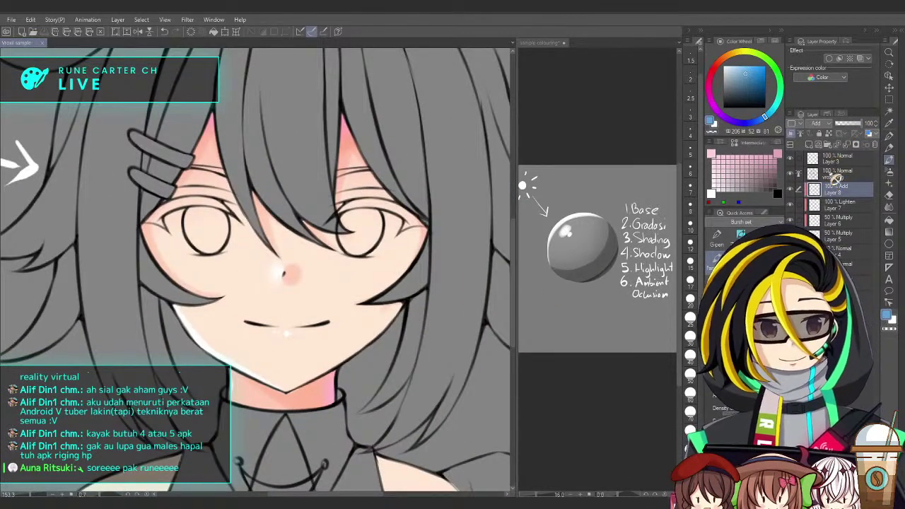
{"action": "left_click", "coordinate": [827, 144]}
{"action": "left_click", "coordinate": [841, 204]}
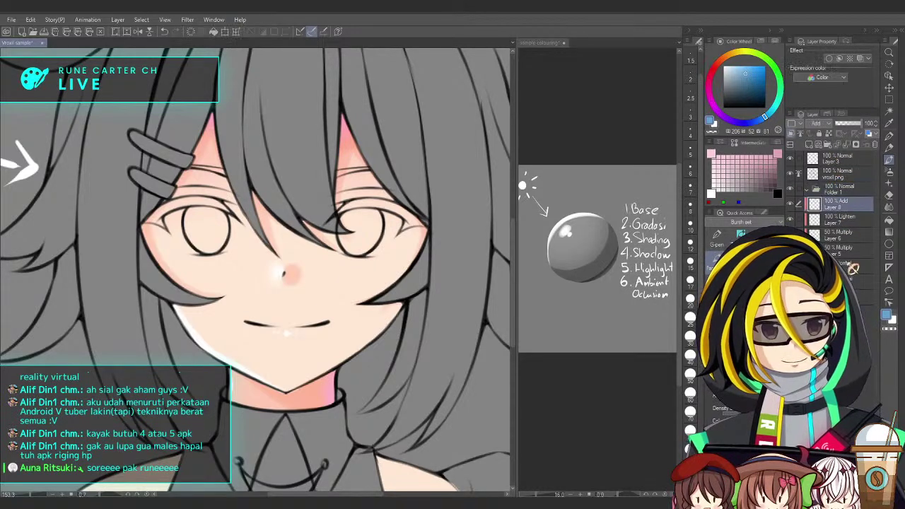
{"action": "left_click", "coordinate": [852, 278], "text": "shift"}
{"action": "left_click_drag", "start_coordinate": [847, 197], "coordinate": [823, 193]}
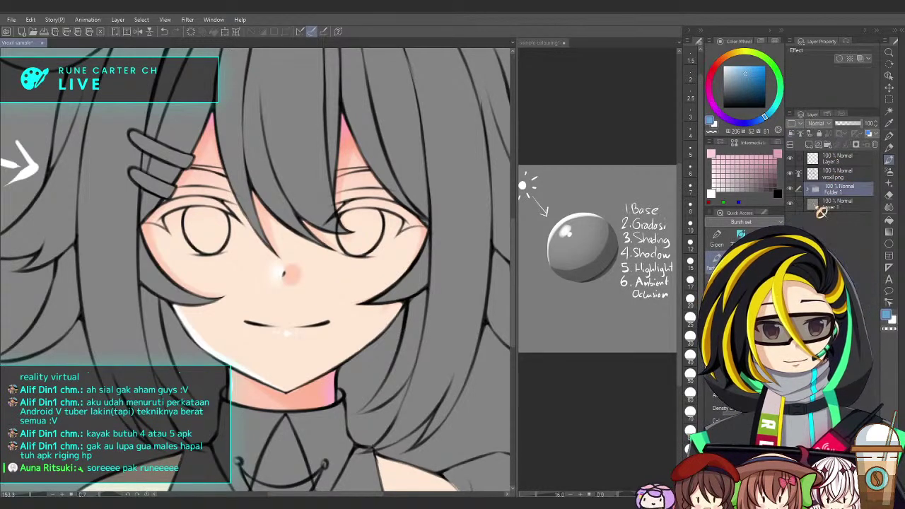
{"action": "left_click", "coordinate": [827, 144]}
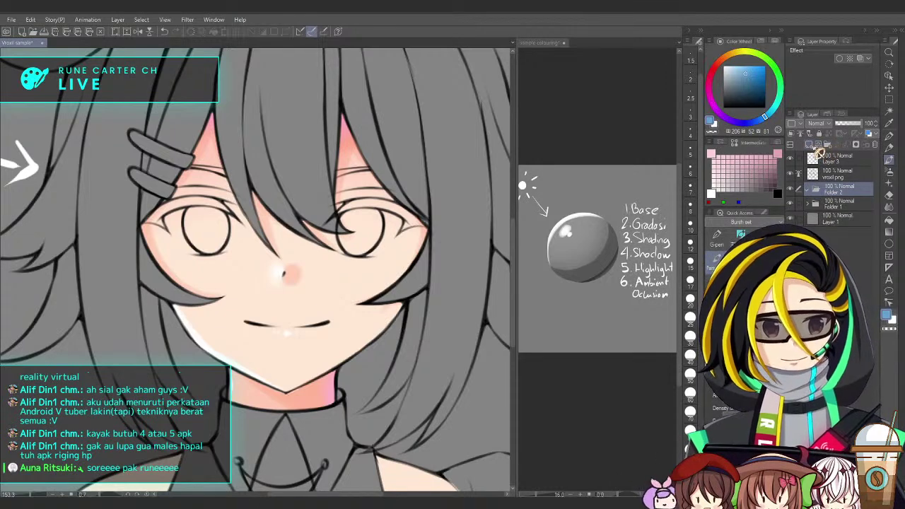
{"action": "left_click", "coordinate": [809, 145]}
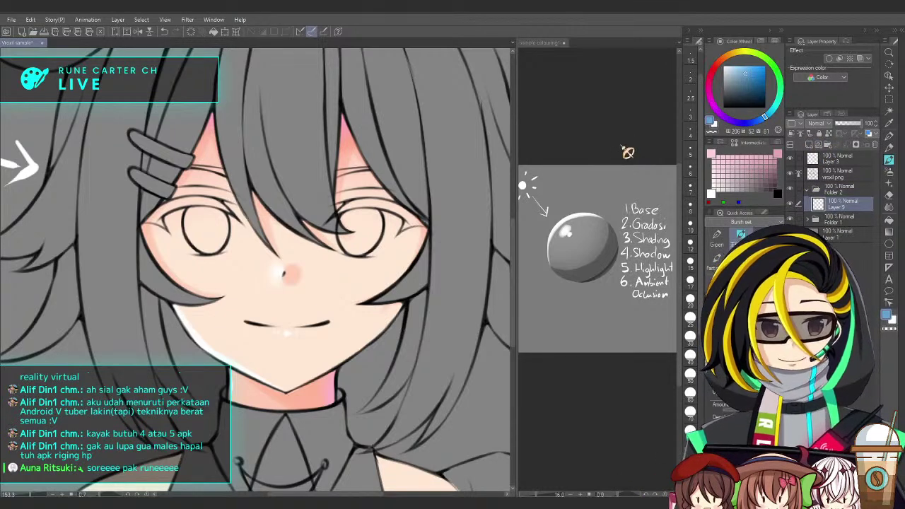
Pick a peach skin color of hue 19, saturation 23, value 99 from the Full body png reference image
{"action": "key", "text": "ctrl+shift+e"}
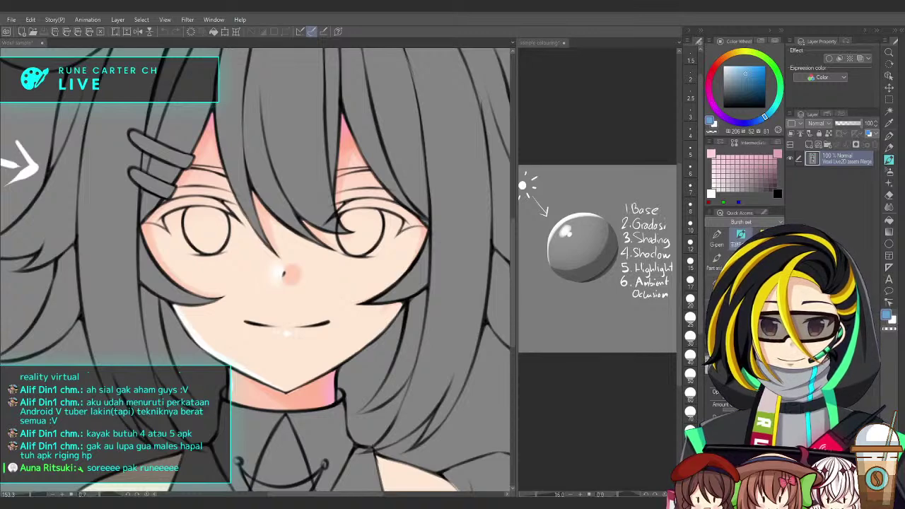
{"action": "key", "text": "ctrl+Tab"}
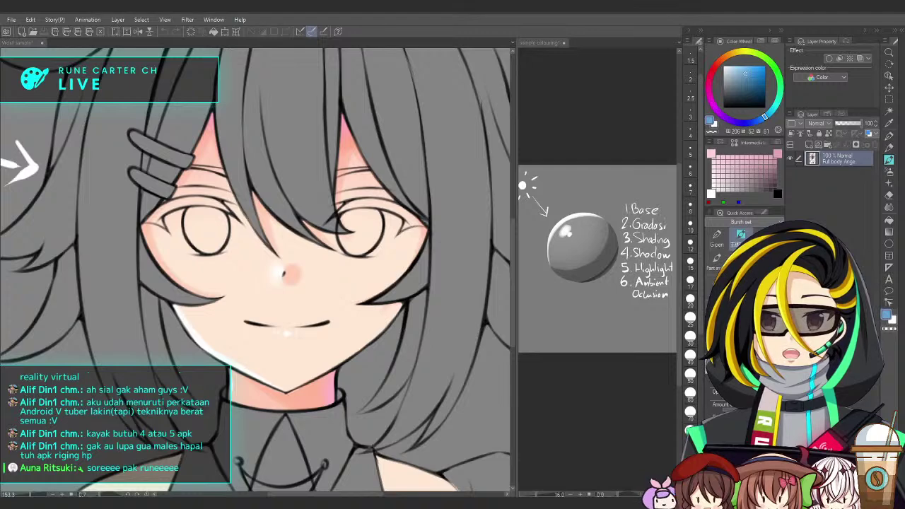
{"action": "key", "text": "alt+bracketleft"}
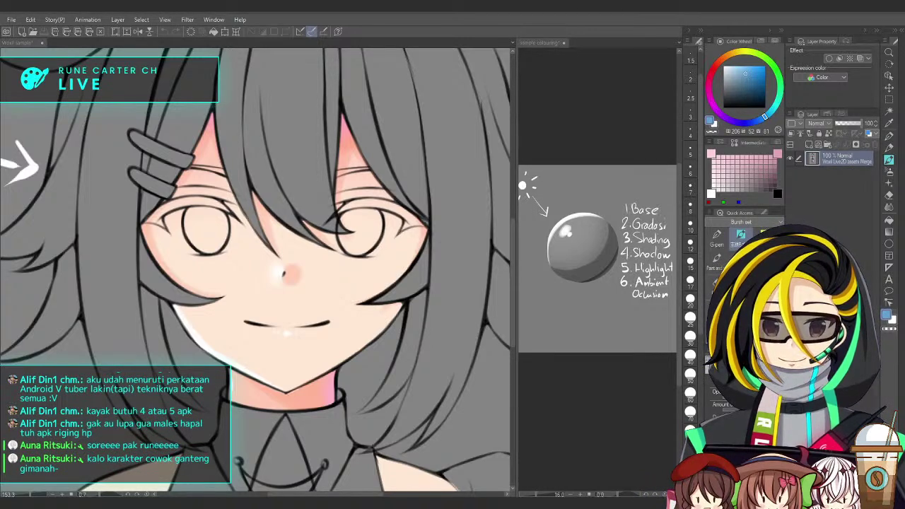
{"action": "key", "text": "alt+bracketright"}
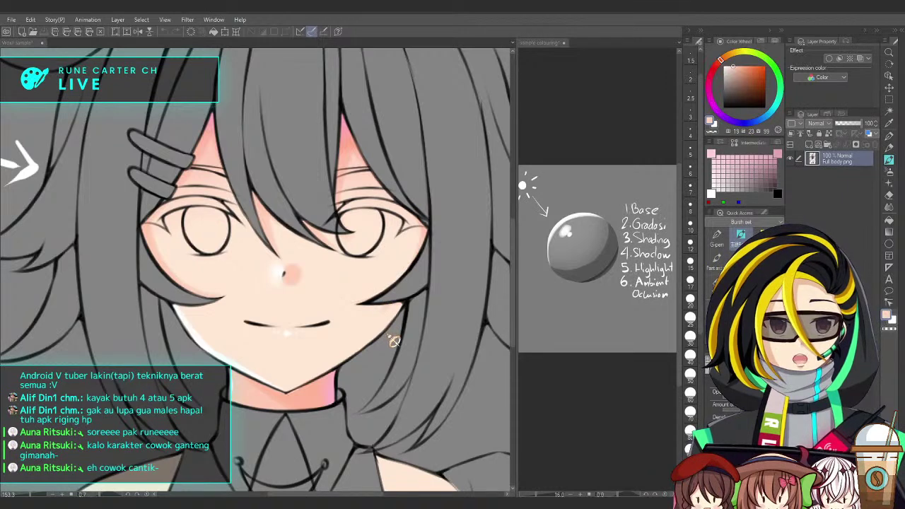
{"action": "left_click", "coordinate": [397, 339]}
{"action": "left_click_drag", "start_coordinate": [405, 383], "coordinate": [406, 384]}
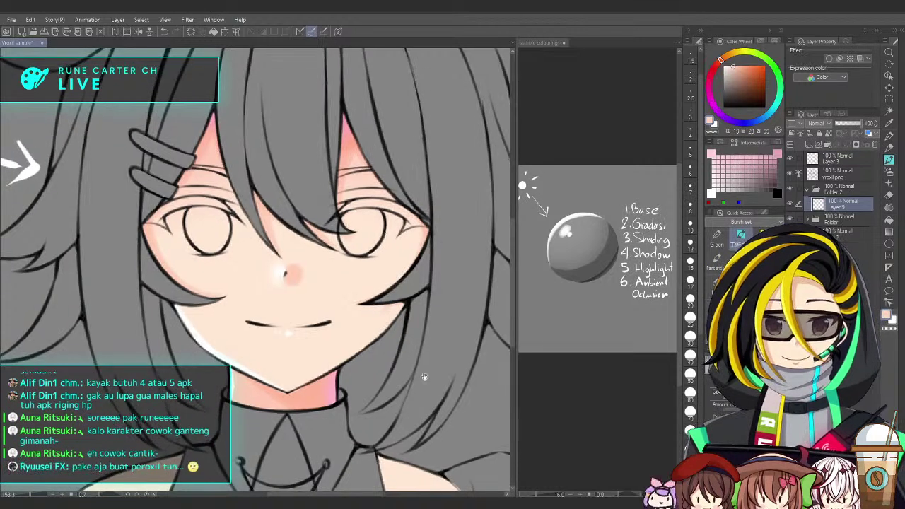
Paint soft peach blush on both cheeks beneath the eyes on the new Layer 9
{"action": "scroll", "coordinate": [375, 315], "scroll_direction": "up", "scroll_amount": 2}
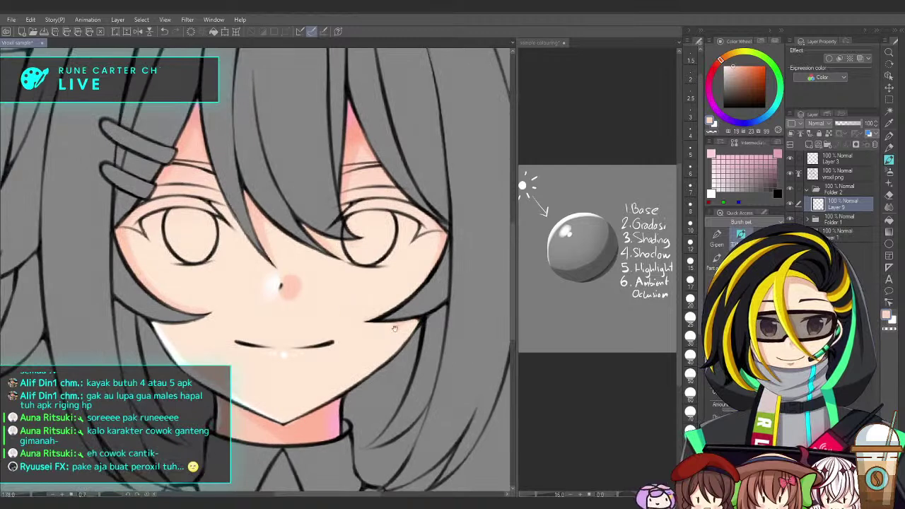
{"action": "left_click", "coordinate": [790, 205]}
{"action": "left_click", "coordinate": [790, 204]}
{"action": "left_click", "coordinate": [790, 204]}
{"action": "left_click", "coordinate": [790, 204]}
{"action": "mouse_move", "coordinate": [334, 295]}
{"action": "left_mouse_down"}
{"action": "mouse_move", "coordinate": [405, 292]}
{"action": "mouse_move", "coordinate": [373, 307]}
{"action": "mouse_move", "coordinate": [331, 299]}
{"action": "mouse_move", "coordinate": [379, 286]}
{"action": "left_mouse_up"}
{"action": "key", "text": "ctrl+z"}
{"action": "left_click_drag", "start_coordinate": [300, 307], "coordinate": [337, 297]}
{"action": "mouse_move", "coordinate": [237, 270]}
{"action": "left_mouse_down"}
{"action": "mouse_move", "coordinate": [205, 286]}
{"action": "mouse_move", "coordinate": [246, 286]}
{"action": "left_mouse_up"}
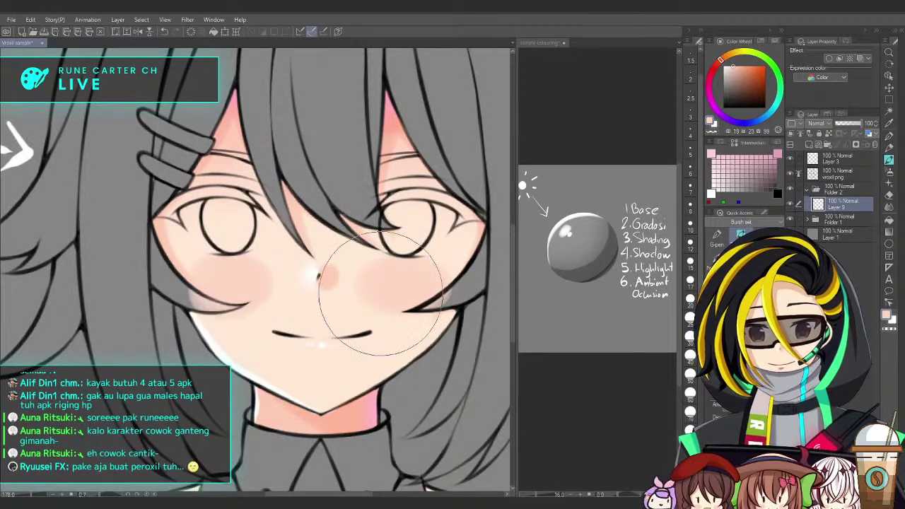
{"action": "left_click_drag", "start_coordinate": [470, 330], "coordinate": [456, 338]}
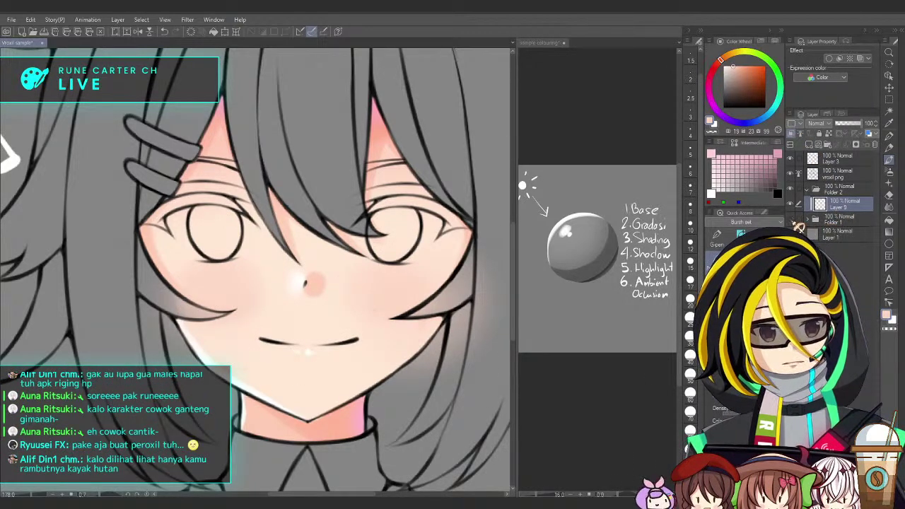
Clip the blush folder to the skin folder below it and remove the clipping from the blush layer inside
{"action": "left_click", "coordinate": [790, 220]}
{"action": "left_click", "coordinate": [790, 220]}
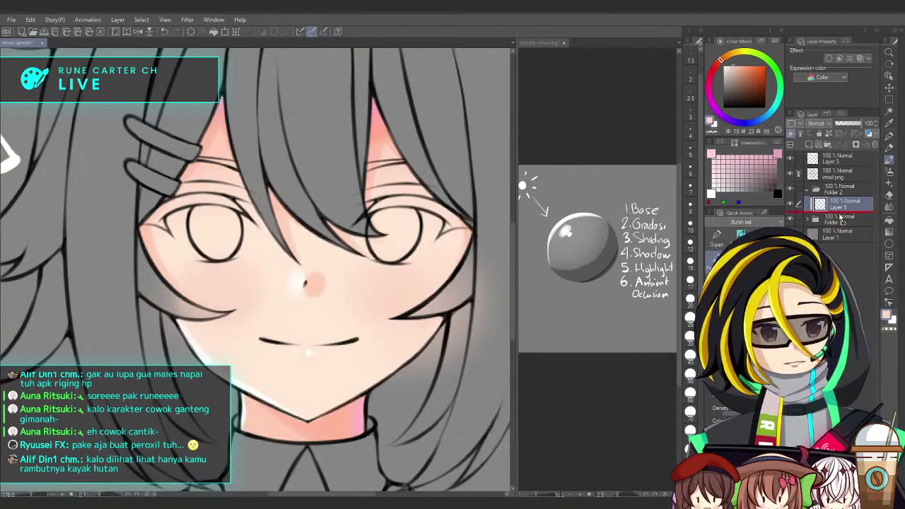
{"action": "left_click", "coordinate": [834, 188]}
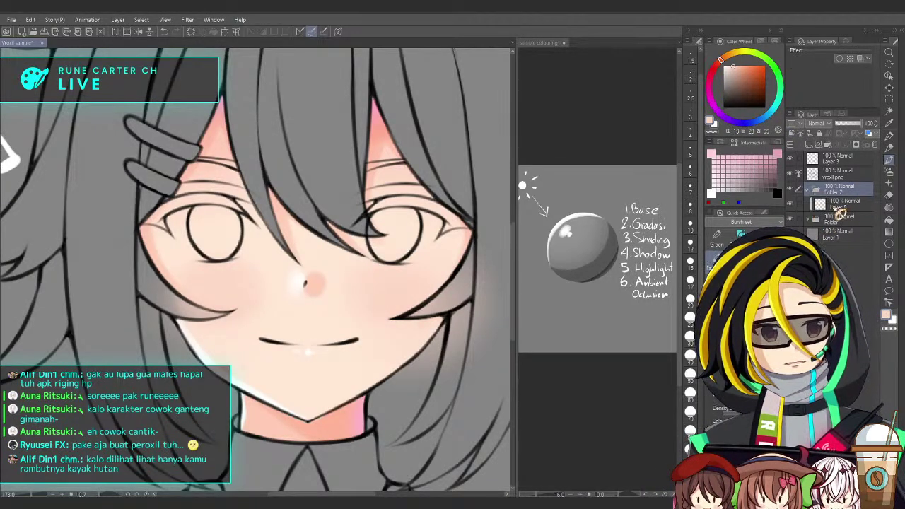
{"action": "left_click", "coordinate": [840, 204]}
{"action": "left_click", "coordinate": [842, 188]}
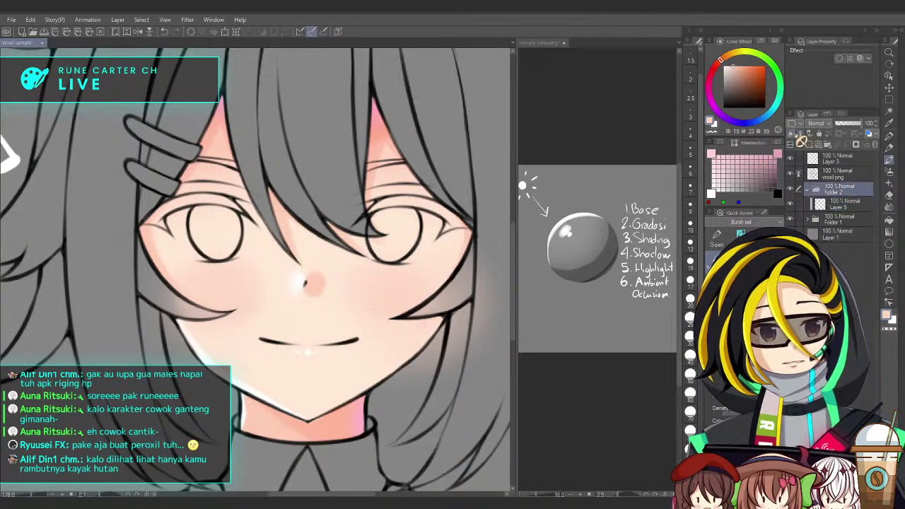
{"action": "left_click", "coordinate": [791, 134]}
{"action": "left_click", "coordinate": [841, 204]}
{"action": "left_click", "coordinate": [791, 134]}
{"action": "left_click_drag", "start_coordinate": [406, 383], "coordinate": [396, 391]}
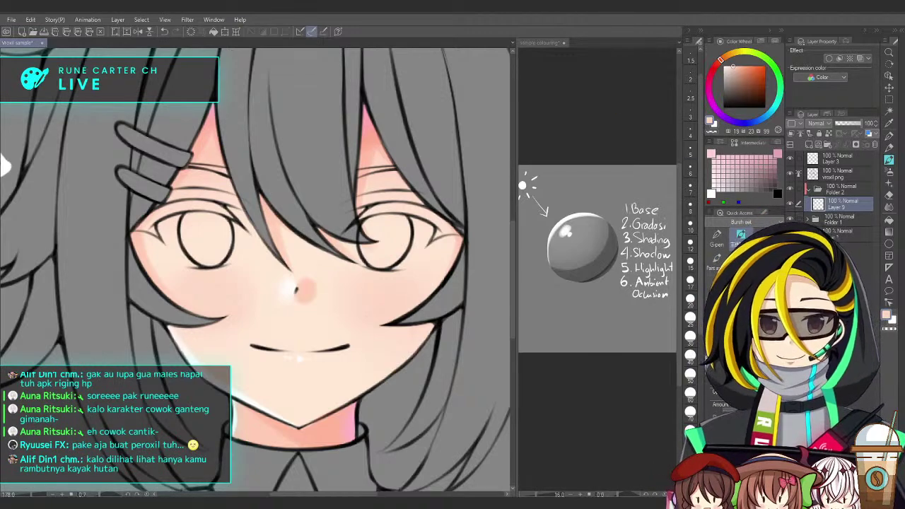
Pick a pink of hue 13, saturation 28, value 99 from the Full body png reference and paint a lip band beneath the mouth line
{"action": "key", "text": "ctrl+Tab"}
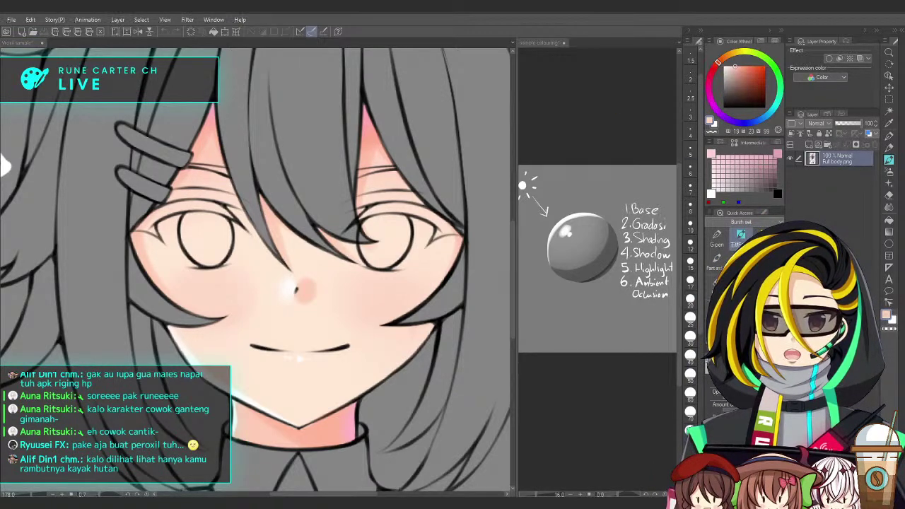
{"action": "scroll", "coordinate": [317, 340], "scroll_direction": "up", "scroll_amount": 15}
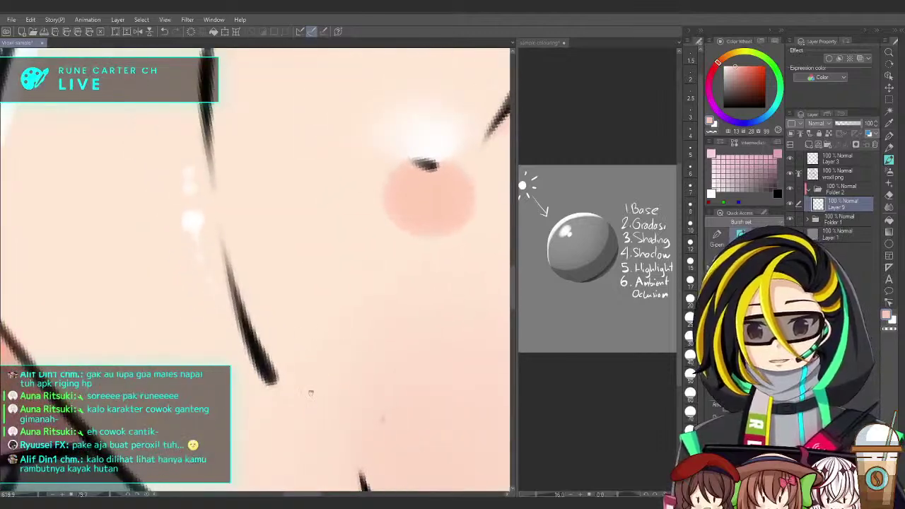
{"action": "left_click_drag", "start_coordinate": [317, 341], "coordinate": [331, 369]}
{"action": "left_click_drag", "start_coordinate": [324, 171], "coordinate": [244, 93]}
{"action": "mouse_move", "coordinate": [247, 141]}
{"action": "left_mouse_down"}
{"action": "mouse_move", "coordinate": [238, 307]}
{"action": "mouse_move", "coordinate": [308, 385]}
{"action": "left_mouse_up"}
{"action": "key", "text": "ctrl+z"}
{"action": "mouse_move", "coordinate": [245, 139]}
{"action": "left_mouse_down"}
{"action": "mouse_move", "coordinate": [255, 336]}
{"action": "mouse_move", "coordinate": [334, 400]}
{"action": "mouse_move", "coordinate": [278, 300]}
{"action": "mouse_move", "coordinate": [241, 146]}
{"action": "mouse_move", "coordinate": [268, 357]}
{"action": "mouse_move", "coordinate": [318, 406]}
{"action": "mouse_move", "coordinate": [263, 348]}
{"action": "mouse_move", "coordinate": [277, 379]}
{"action": "mouse_move", "coordinate": [308, 395]}
{"action": "left_mouse_up"}
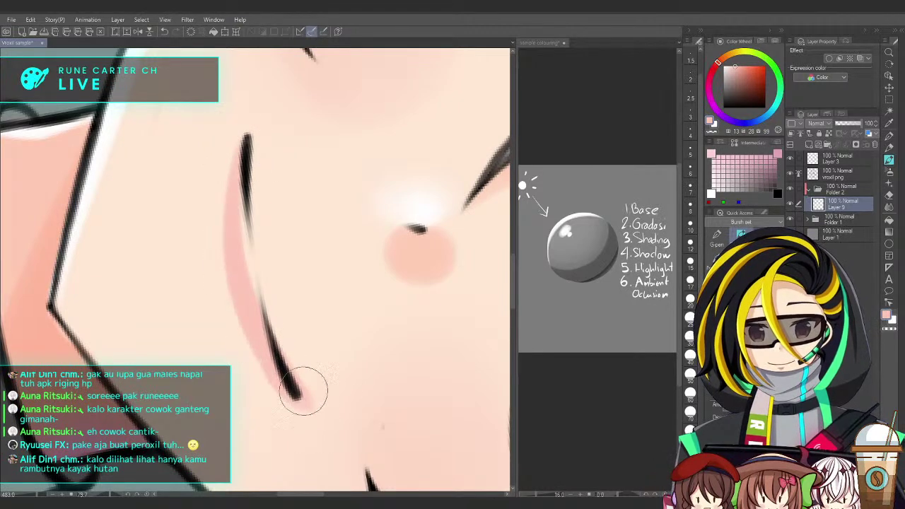
{"action": "key", "text": "ctrl+z"}
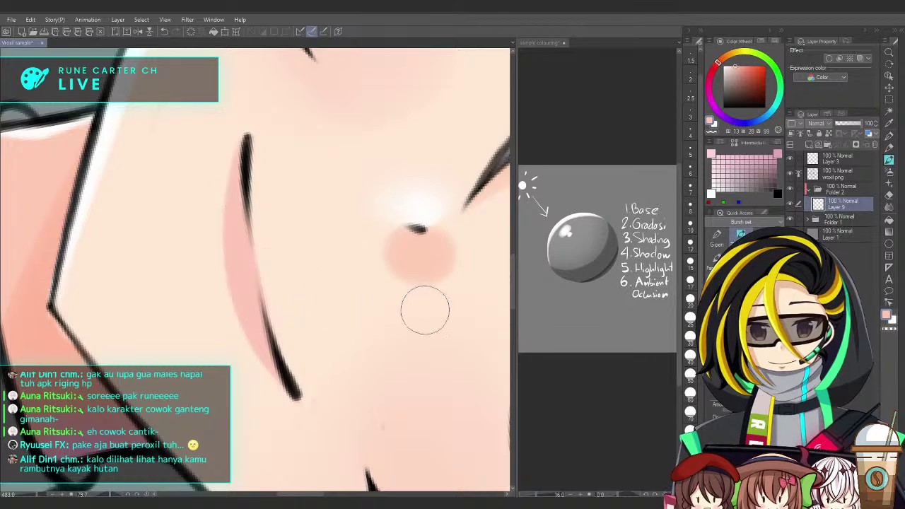
Move the lip and blush Layer 9 into Folder 1 beneath the Lighten layer and delete the empty folder above
{"action": "left_click", "coordinate": [809, 189]}
{"action": "left_click", "coordinate": [809, 189]}
{"action": "left_click", "coordinate": [807, 219]}
{"action": "left_click_drag", "start_coordinate": [849, 206], "coordinate": [856, 263]}
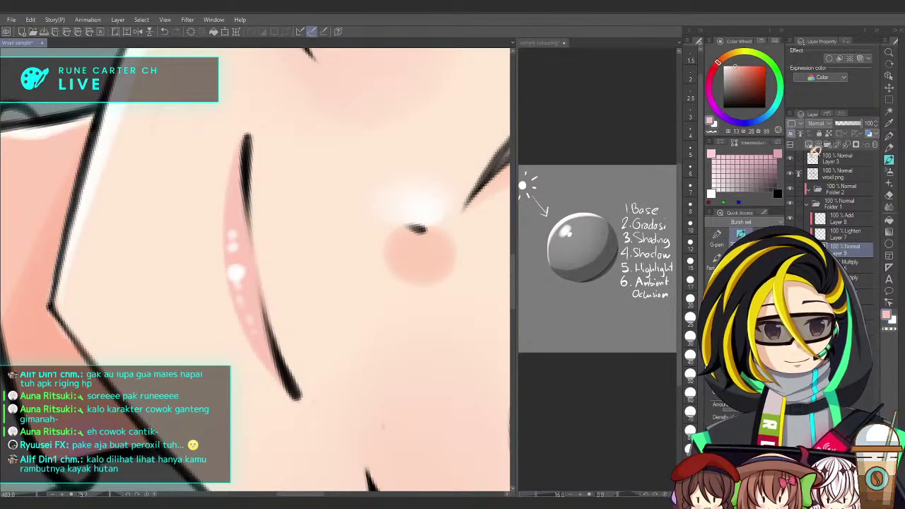
{"action": "left_click", "coordinate": [862, 191]}
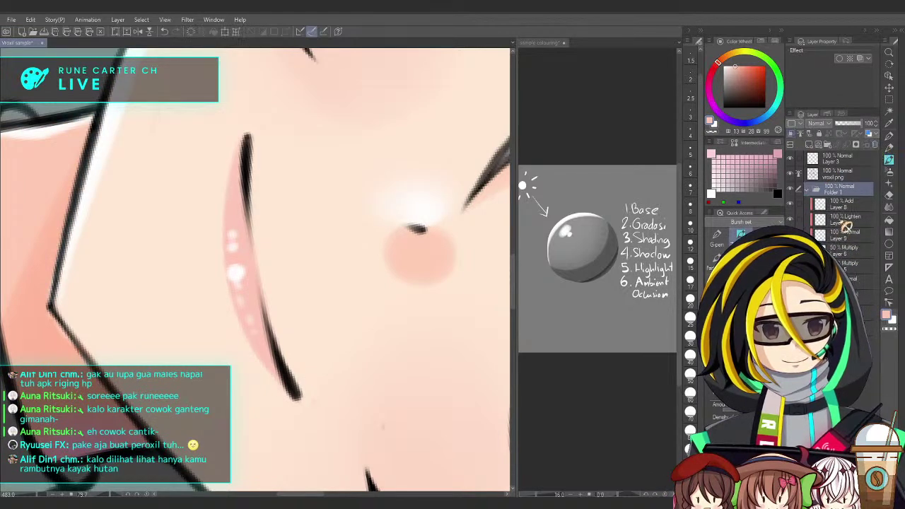
Soften the outer edges of the pink lip band on Layer 9 so it blends into the skin
{"action": "left_click", "coordinate": [845, 218]}
{"action": "left_click", "coordinate": [789, 235]}
{"action": "left_click", "coordinate": [790, 235]}
{"action": "mouse_move", "coordinate": [412, 210]}
{"action": "left_mouse_down"}
{"action": "mouse_move", "coordinate": [375, 253]}
{"action": "mouse_move", "coordinate": [431, 343]}
{"action": "mouse_move", "coordinate": [488, 334]}
{"action": "left_mouse_up"}
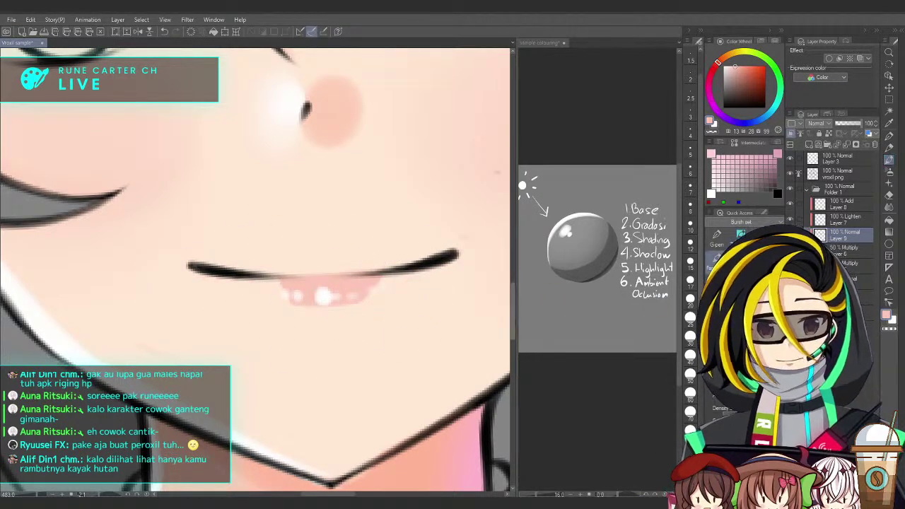
{"action": "key", "text": "bracketleft"}
{"action": "key", "text": "bracketleft"}
{"action": "key", "text": "bracketleft"}
{"action": "key", "text": "bracketleft"}
{"action": "key", "text": "bracketleft"}
{"action": "key", "text": "bracketleft"}
{"action": "key", "text": "bracketleft"}
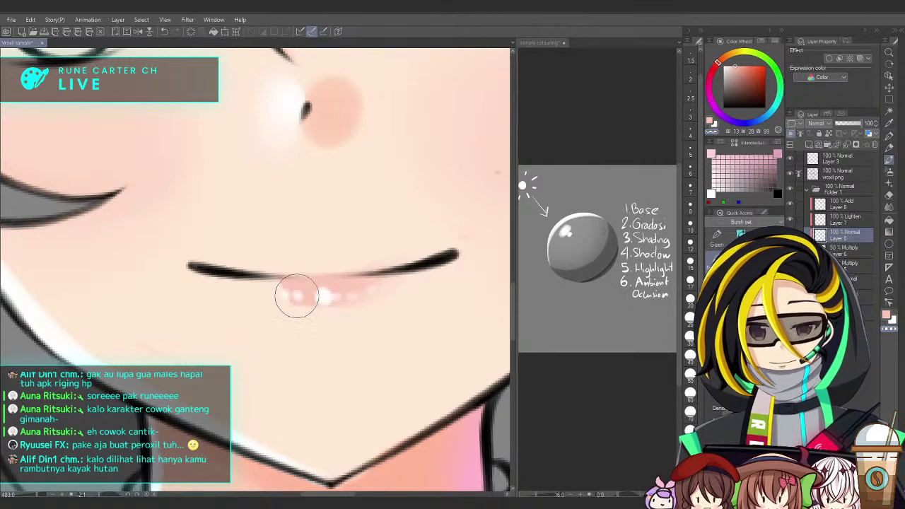
{"action": "scroll", "coordinate": [431, 309], "scroll_direction": "down", "scroll_amount": 5}
{"action": "scroll", "coordinate": [452, 330], "scroll_direction": "down", "scroll_amount": 2}
{"action": "scroll", "coordinate": [456, 337], "scroll_direction": "up", "scroll_amount": 4}
{"action": "scroll", "coordinate": [456, 347], "scroll_direction": "down", "scroll_amount": 2}
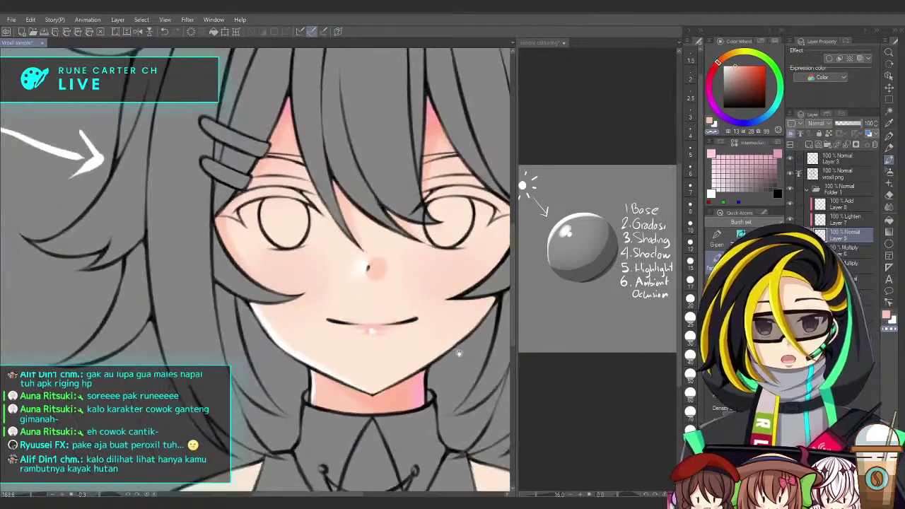
Examine the colored face at several zoom levels and check it against the Full body png reference
{"action": "left_click_drag", "start_coordinate": [456, 352], "coordinate": [417, 332]}
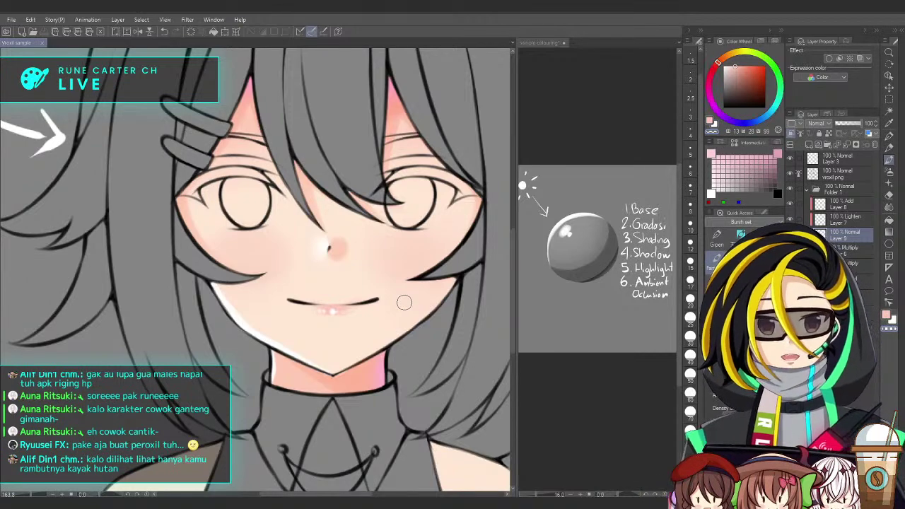
{"action": "mouse_move", "coordinate": [395, 341]}
{"action": "left_mouse_down"}
{"action": "mouse_move", "coordinate": [416, 345]}
{"action": "mouse_move", "coordinate": [407, 406]}
{"action": "left_mouse_up"}
{"action": "scroll", "coordinate": [412, 345], "scroll_direction": "up", "scroll_amount": 1}
{"action": "scroll", "coordinate": [445, 283], "scroll_direction": "down", "scroll_amount": 2}
{"action": "left_click_drag", "start_coordinate": [440, 321], "coordinate": [391, 324]}
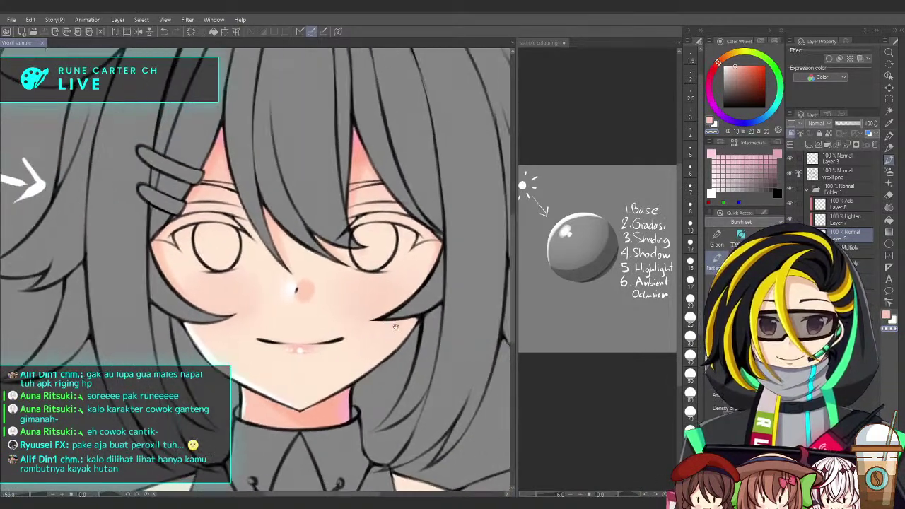
{"action": "key", "text": "ctrl+Tab"}
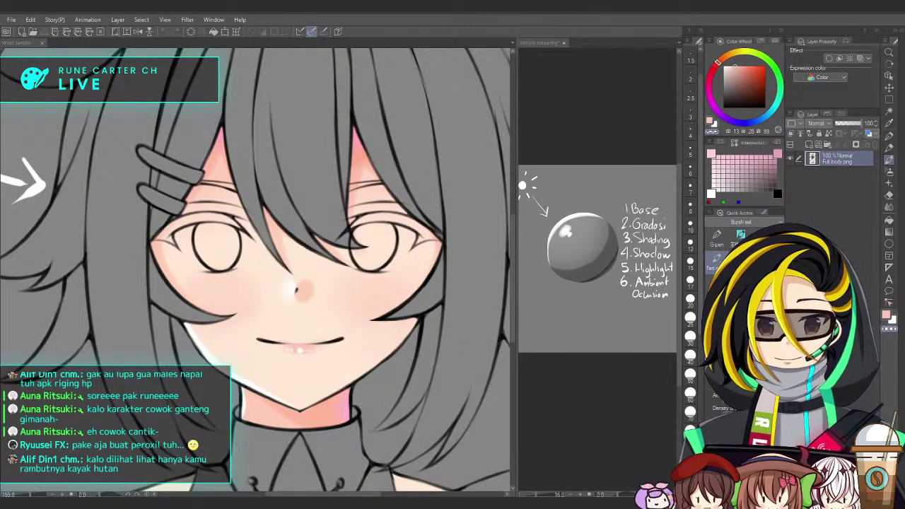
{"action": "key", "text": "ctrl+Tab"}
{"action": "scroll", "coordinate": [343, 314], "scroll_direction": "down", "scroll_amount": 3}
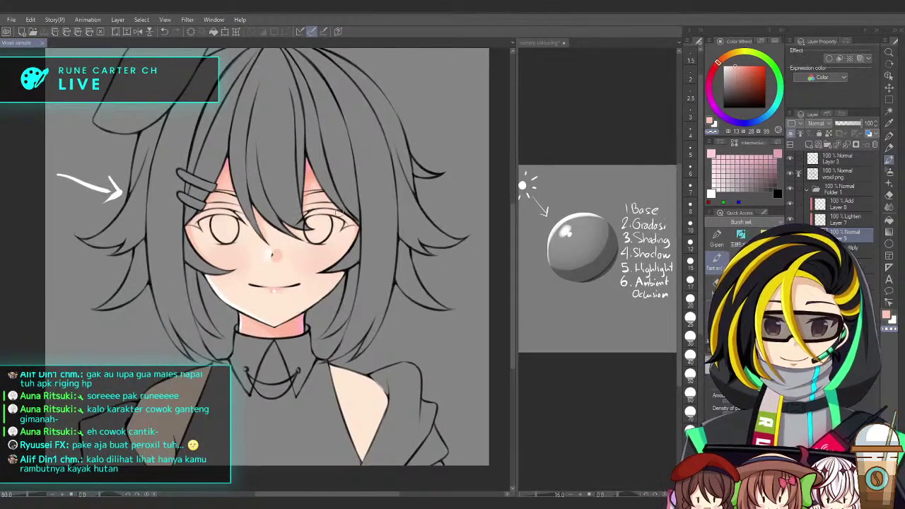
Remove the pink tint from the forehead gaps between the hair strands on the Lighten Layer 7
{"action": "scroll", "coordinate": [338, 207], "scroll_direction": "up", "scroll_amount": 3}
{"action": "left_click", "coordinate": [363, 168], "text": "ctrl+shift"}
{"action": "key", "text": "e"}
{"action": "mouse_move", "coordinate": [386, 159]}
{"action": "left_mouse_down"}
{"action": "mouse_move", "coordinate": [359, 175]}
{"action": "mouse_move", "coordinate": [275, 152]}
{"action": "left_mouse_up"}
{"action": "scroll", "coordinate": [425, 342], "scroll_direction": "down", "scroll_amount": 2}
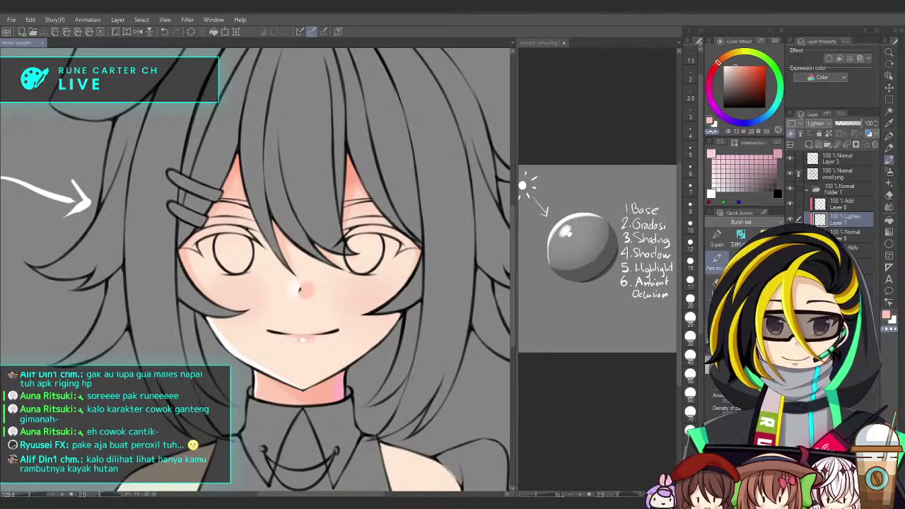
Soften the round shadow beside the nose on the lower Multiply layer inside Folder 1
{"action": "left_click", "coordinate": [835, 189]}
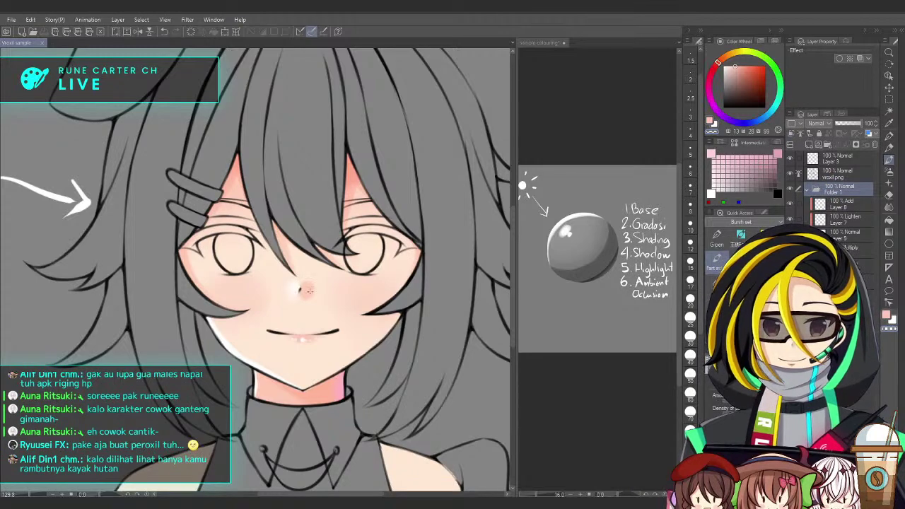
{"action": "left_click", "coordinate": [852, 266]}
{"action": "mouse_move", "coordinate": [308, 290]}
{"action": "left_mouse_down"}
{"action": "mouse_move", "coordinate": [335, 290]}
{"action": "mouse_move", "coordinate": [341, 322]}
{"action": "left_mouse_up"}
{"action": "left_click_drag", "start_coordinate": [332, 271], "coordinate": [322, 282]}
{"action": "left_click_drag", "start_coordinate": [420, 310], "coordinate": [378, 328]}
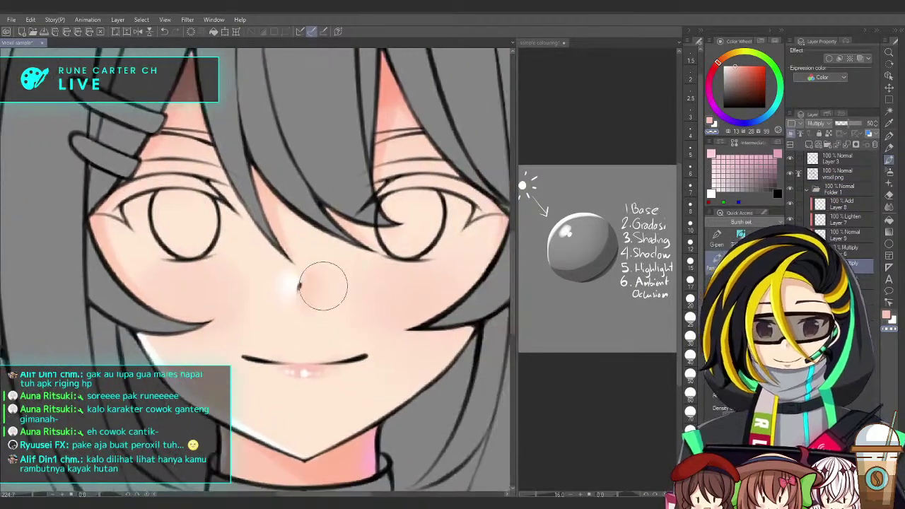
{"action": "mouse_move", "coordinate": [444, 337]}
{"action": "left_mouse_down"}
{"action": "mouse_move", "coordinate": [445, 348]}
{"action": "mouse_move", "coordinate": [400, 333]}
{"action": "left_mouse_up"}
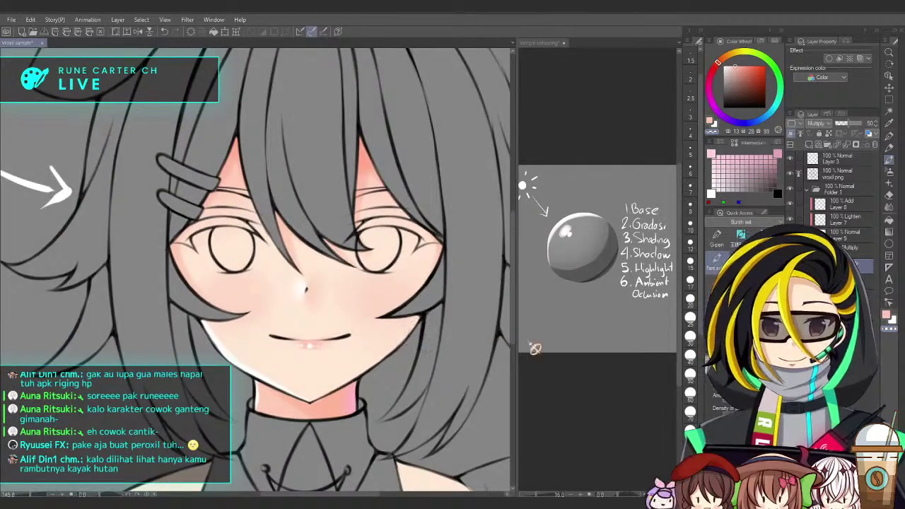
Create a folder containing a new layer above the skin folder and fill both eyes with white using the G-pen
{"action": "left_click", "coordinate": [818, 189]}
{"action": "left_click", "coordinate": [827, 145]}
{"action": "left_click", "coordinate": [809, 144]}
{"action": "left_click", "coordinate": [716, 237]}
{"action": "left_click", "coordinate": [711, 194]}
{"action": "mouse_move", "coordinate": [228, 255]}
{"action": "left_mouse_down"}
{"action": "mouse_move", "coordinate": [205, 254]}
{"action": "mouse_move", "coordinate": [226, 262]}
{"action": "mouse_move", "coordinate": [251, 233]}
{"action": "mouse_move", "coordinate": [240, 247]}
{"action": "mouse_move", "coordinate": [215, 249]}
{"action": "mouse_move", "coordinate": [243, 243]}
{"action": "mouse_move", "coordinate": [229, 253]}
{"action": "left_mouse_up"}
{"action": "mouse_move", "coordinate": [360, 246]}
{"action": "left_mouse_down"}
{"action": "mouse_move", "coordinate": [388, 265]}
{"action": "mouse_move", "coordinate": [405, 238]}
{"action": "mouse_move", "coordinate": [416, 240]}
{"action": "mouse_move", "coordinate": [405, 246]}
{"action": "mouse_move", "coordinate": [402, 237]}
{"action": "mouse_move", "coordinate": [382, 254]}
{"action": "left_mouse_up"}
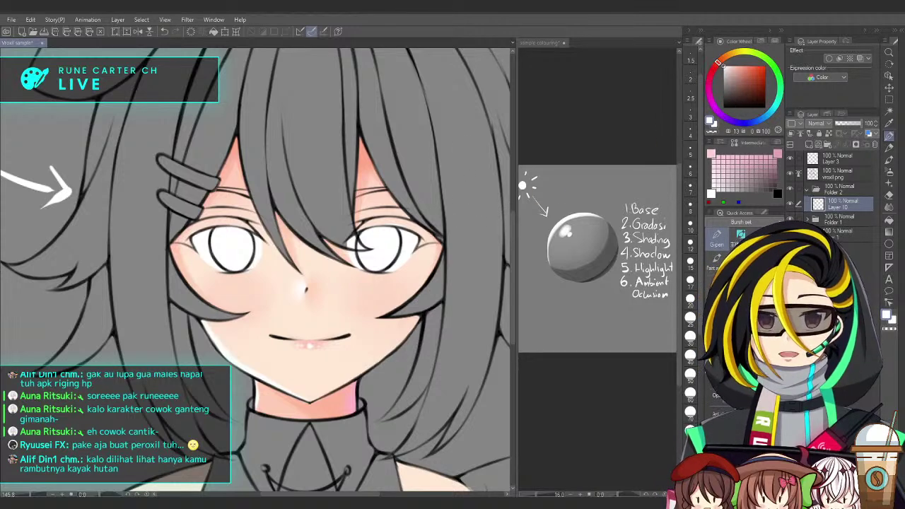
Pick a navy of hue 233, saturation 52, value 25 from the Live2D assets reference and fill both upper lashes
{"action": "key", "text": "ctrl+Tab"}
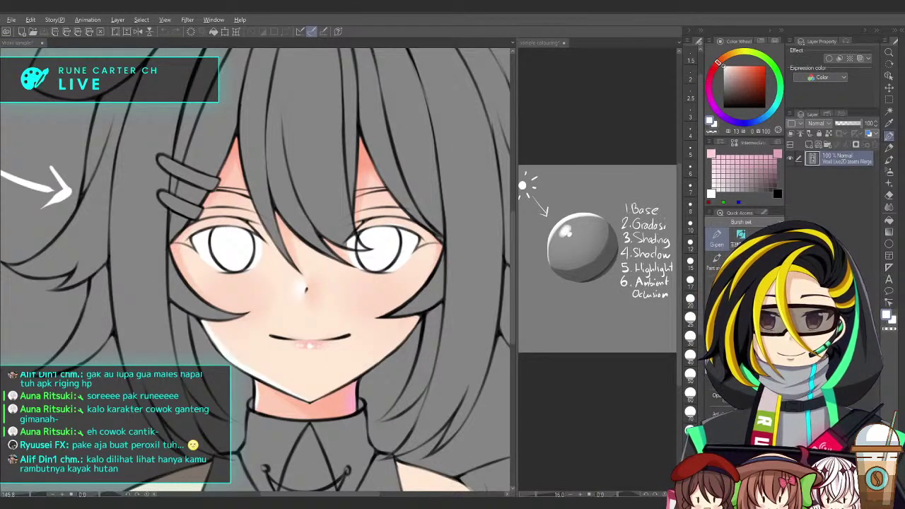
{"action": "left_click", "coordinate": [413, 248], "text": "alt"}
{"action": "key", "text": "ctrl+Tab"}
{"action": "left_click_drag", "start_coordinate": [251, 223], "coordinate": [174, 243]}
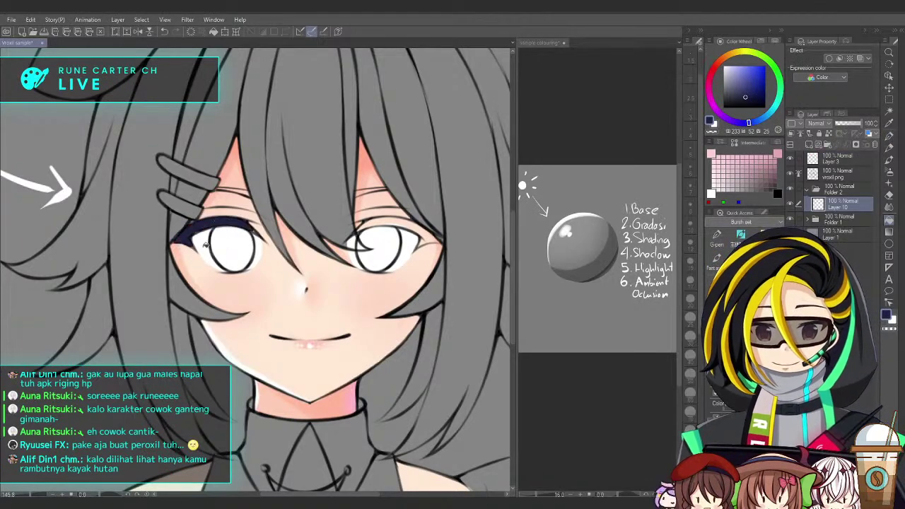
{"action": "left_click_drag", "start_coordinate": [357, 226], "coordinate": [438, 243]}
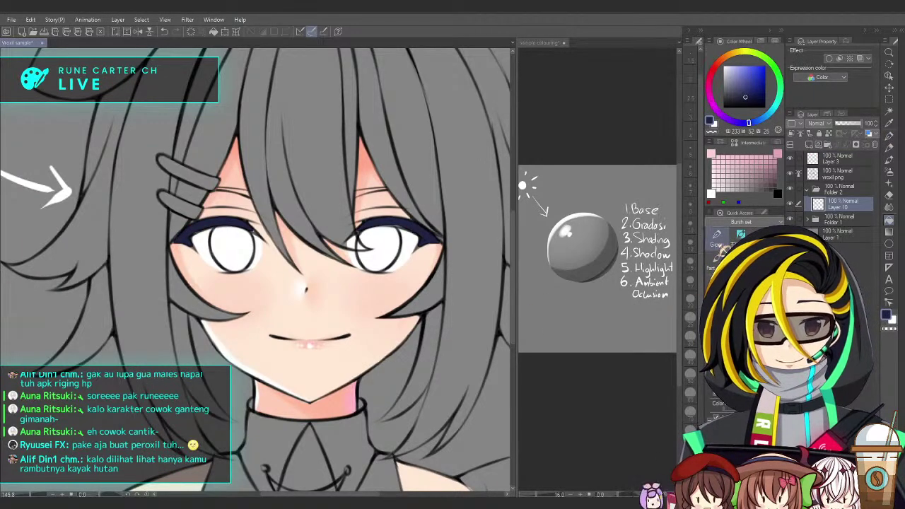
Extend the navy lash around the outer corner of the eye farther from the hair clips using a smaller G-pen
{"action": "scroll", "coordinate": [373, 233], "scroll_direction": "up", "scroll_amount": 5}
{"action": "left_click_drag", "start_coordinate": [323, 254], "coordinate": [302, 246]}
{"action": "mouse_move", "coordinate": [299, 247]}
{"action": "left_mouse_down"}
{"action": "mouse_move", "coordinate": [317, 227]}
{"action": "mouse_move", "coordinate": [432, 202]}
{"action": "mouse_move", "coordinate": [507, 200]}
{"action": "left_mouse_up"}
{"action": "mouse_move", "coordinate": [186, 199]}
{"action": "left_mouse_down"}
{"action": "mouse_move", "coordinate": [322, 199]}
{"action": "mouse_move", "coordinate": [228, 228]}
{"action": "left_mouse_up"}
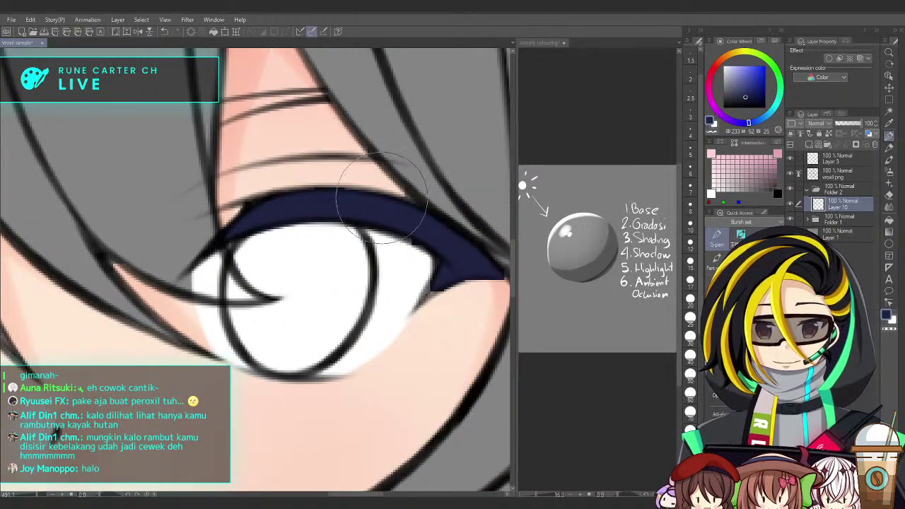
{"action": "mouse_move", "coordinate": [440, 290]}
{"action": "left_mouse_down"}
{"action": "mouse_move", "coordinate": [422, 303]}
{"action": "mouse_move", "coordinate": [436, 256]}
{"action": "mouse_move", "coordinate": [419, 236]}
{"action": "mouse_move", "coordinate": [426, 256]}
{"action": "mouse_move", "coordinate": [396, 235]}
{"action": "mouse_move", "coordinate": [388, 297]}
{"action": "left_mouse_up"}
{"action": "key", "text": "bracketleft"}
{"action": "key", "text": "bracketleft"}
{"action": "key", "text": "bracketleft"}
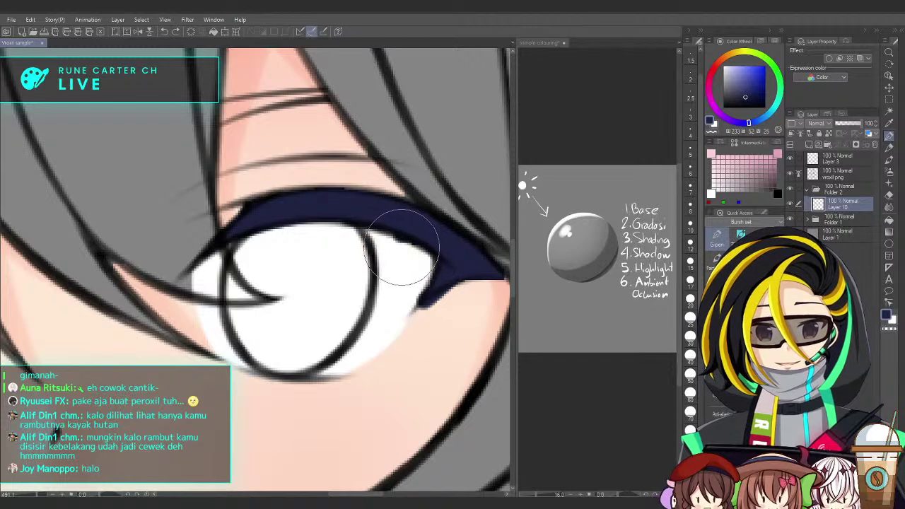
Clean the lower edge of that lash with white and touch up its outer corner in navy
{"action": "left_click", "coordinate": [402, 259], "text": "alt"}
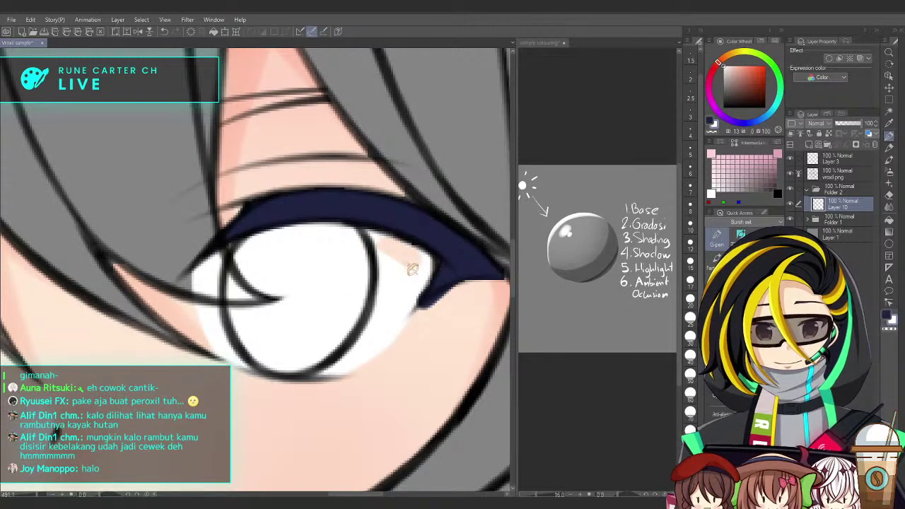
{"action": "key", "text": "bracketleft"}
{"action": "key", "text": "bracketright"}
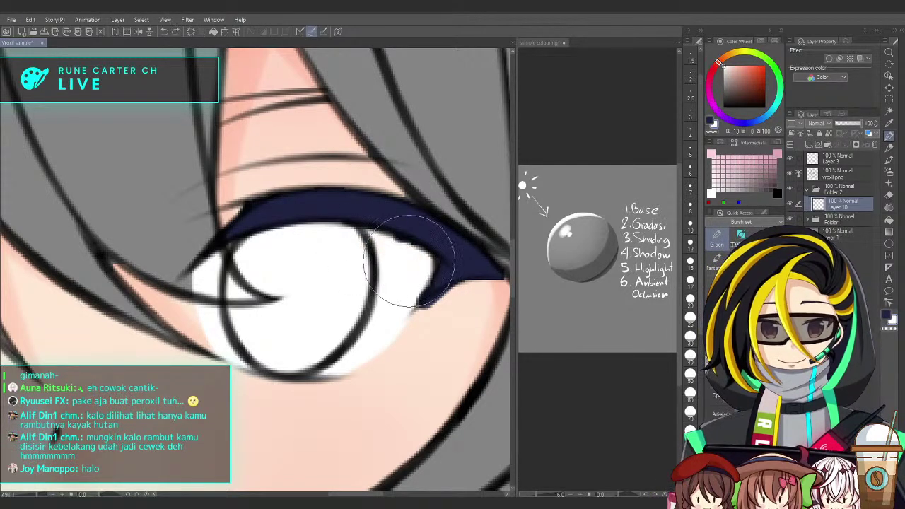
{"action": "left_click_drag", "start_coordinate": [338, 254], "coordinate": [414, 260]}
{"action": "key", "text": "x"}
{"action": "mouse_move", "coordinate": [460, 312]}
{"action": "left_mouse_down"}
{"action": "mouse_move", "coordinate": [399, 275]}
{"action": "mouse_move", "coordinate": [367, 300]}
{"action": "left_mouse_up"}
{"action": "mouse_move", "coordinate": [240, 294]}
{"action": "left_mouse_down"}
{"action": "mouse_move", "coordinate": [378, 266]}
{"action": "mouse_move", "coordinate": [476, 276]}
{"action": "left_mouse_up"}
Extend the navy lash to the inner corner of the eye near the hair clips, working in a mirrored view
{"action": "left_click_drag", "start_coordinate": [226, 243], "coordinate": [259, 255]}
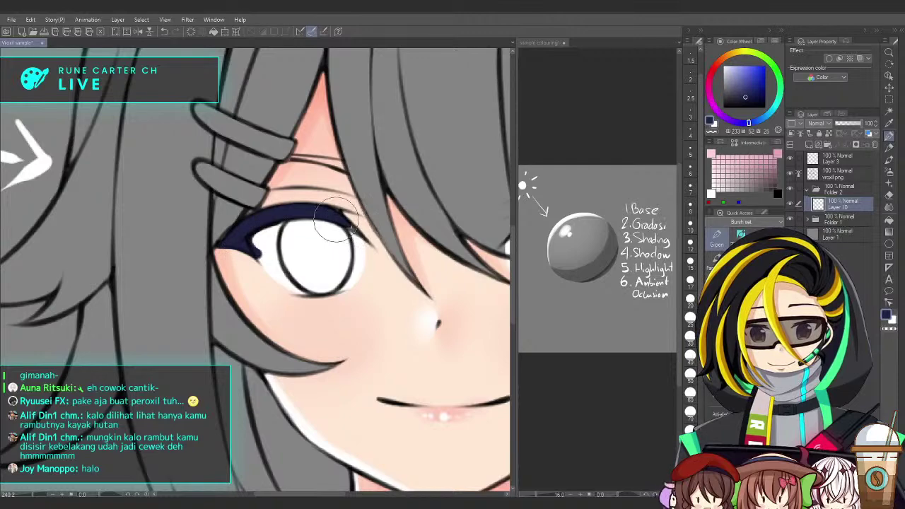
{"action": "left_click_drag", "start_coordinate": [342, 219], "coordinate": [361, 236]}
{"action": "key", "text": "h"}
{"action": "left_click_drag", "start_coordinate": [345, 274], "coordinate": [428, 272]}
{"action": "left_click_drag", "start_coordinate": [233, 247], "coordinate": [345, 245]}
{"action": "left_click_drag", "start_coordinate": [338, 183], "coordinate": [244, 232]}
{"action": "left_click_drag", "start_coordinate": [278, 242], "coordinate": [311, 299]}
{"action": "key", "text": "ctrl+z"}
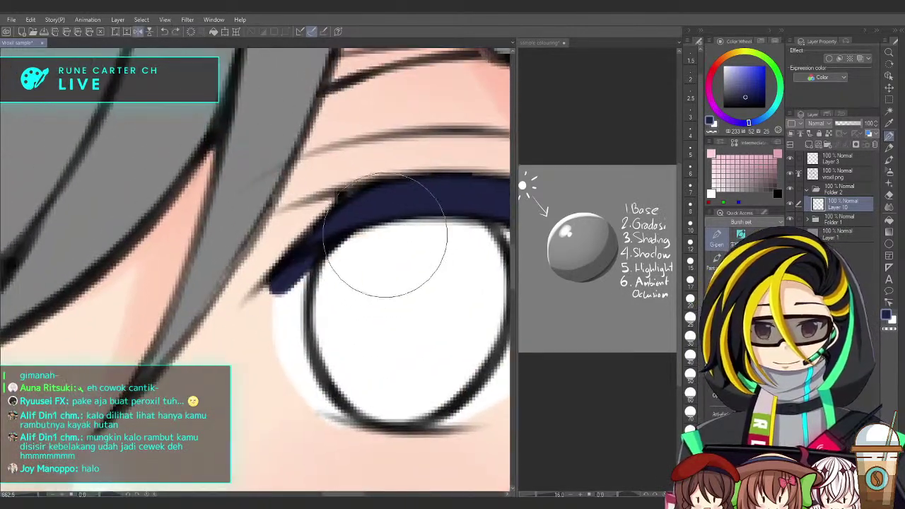
Trim the same eye's lash edges with white and extend the eye white to its inner and outer corners
{"action": "key", "text": "x"}
{"action": "mouse_move", "coordinate": [389, 230]}
{"action": "left_mouse_down"}
{"action": "mouse_move", "coordinate": [290, 282]}
{"action": "mouse_move", "coordinate": [288, 314]}
{"action": "mouse_move", "coordinate": [282, 265]}
{"action": "mouse_move", "coordinate": [276, 324]}
{"action": "mouse_move", "coordinate": [375, 402]}
{"action": "left_mouse_up"}
{"action": "mouse_move", "coordinate": [281, 292]}
{"action": "left_mouse_down"}
{"action": "mouse_move", "coordinate": [361, 398]}
{"action": "mouse_move", "coordinate": [332, 320]}
{"action": "left_mouse_up"}
{"action": "key", "text": "["}
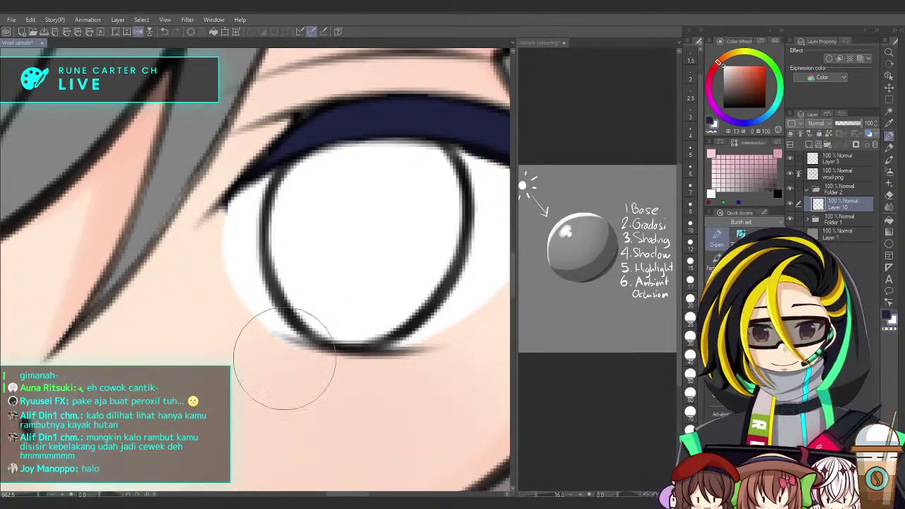
{"action": "left_click_drag", "start_coordinate": [422, 333], "coordinate": [371, 370]}
{"action": "key", "text": "]"}
{"action": "left_click_drag", "start_coordinate": [188, 240], "coordinate": [213, 311]}
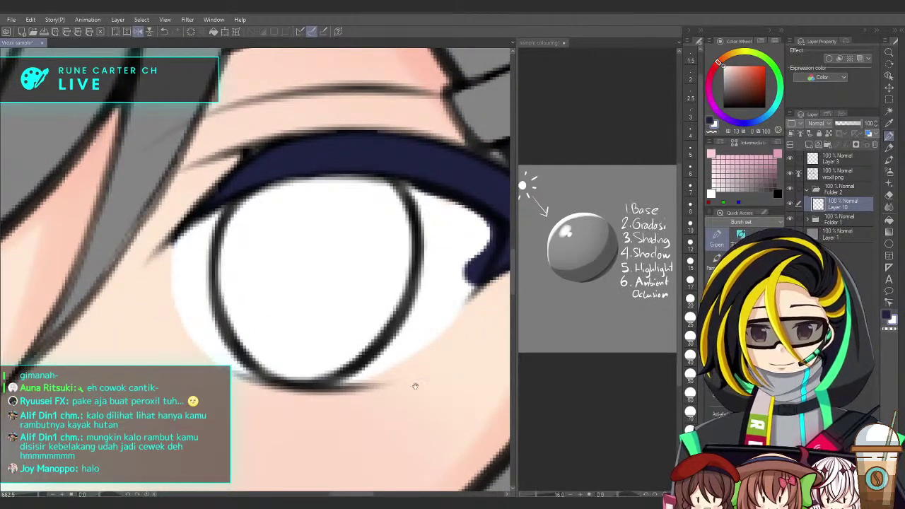
{"action": "left_click_drag", "start_coordinate": [397, 384], "coordinate": [353, 392]}
{"action": "mouse_move", "coordinate": [293, 390]}
{"action": "left_mouse_down"}
{"action": "mouse_move", "coordinate": [378, 349]}
{"action": "mouse_move", "coordinate": [425, 276]}
{"action": "mouse_move", "coordinate": [439, 282]}
{"action": "mouse_move", "coordinate": [422, 220]}
{"action": "mouse_move", "coordinate": [419, 286]}
{"action": "mouse_move", "coordinate": [407, 313]}
{"action": "mouse_move", "coordinate": [394, 214]}
{"action": "mouse_move", "coordinate": [270, 232]}
{"action": "mouse_move", "coordinate": [371, 320]}
{"action": "left_mouse_up"}
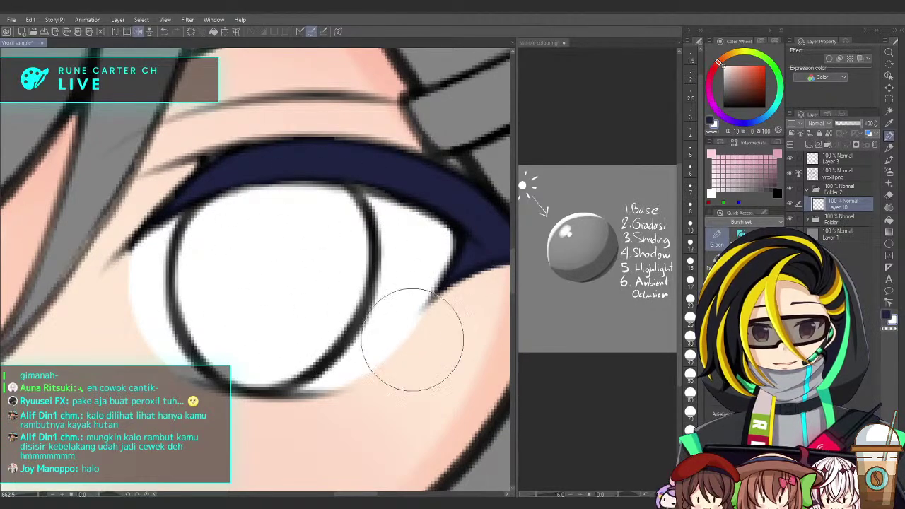
{"action": "mouse_move", "coordinate": [406, 292]}
{"action": "left_mouse_down"}
{"action": "mouse_move", "coordinate": [396, 308]}
{"action": "mouse_move", "coordinate": [420, 327]}
{"action": "left_mouse_up"}
{"action": "left_click_drag", "start_coordinate": [387, 285], "coordinate": [370, 280]}
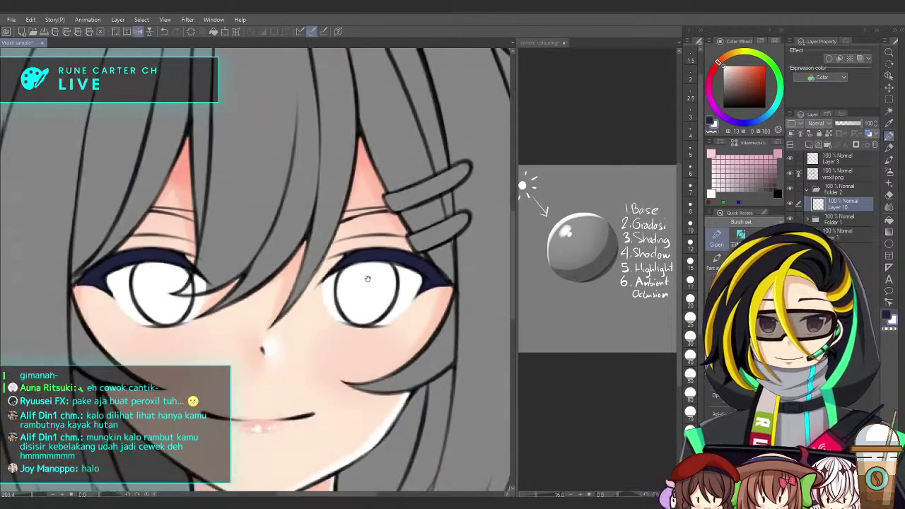
Pick a green of hue 167, saturation 70, value 47 from the reference, fill both irises, and touch up beside the hair strand
{"action": "key", "text": "ctrl+Tab"}
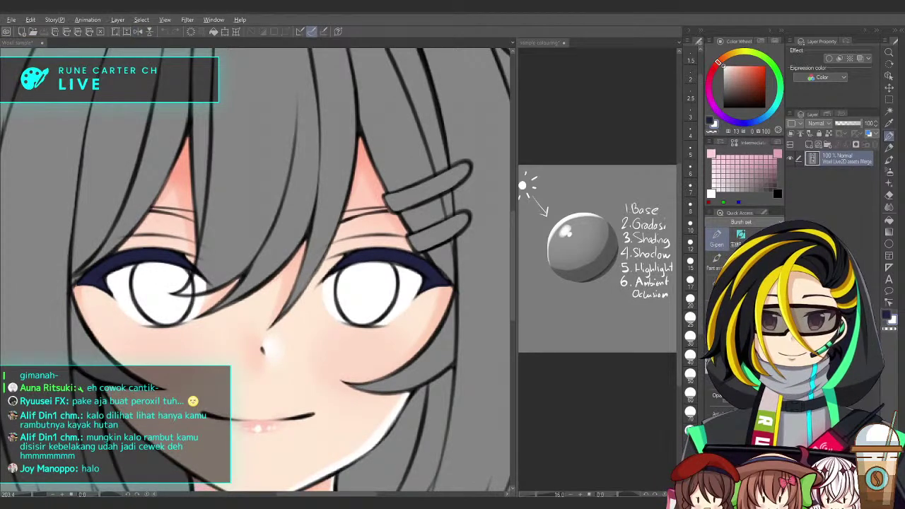
{"action": "key", "text": "ctrl+z"}
{"action": "key", "text": "g"}
{"action": "left_click", "coordinate": [376, 291]}
{"action": "left_click", "coordinate": [168, 303]}
{"action": "scroll", "coordinate": [212, 303], "scroll_direction": "down", "scroll_amount": 2}
{"action": "scroll", "coordinate": [286, 307], "scroll_direction": "up", "scroll_amount": 5}
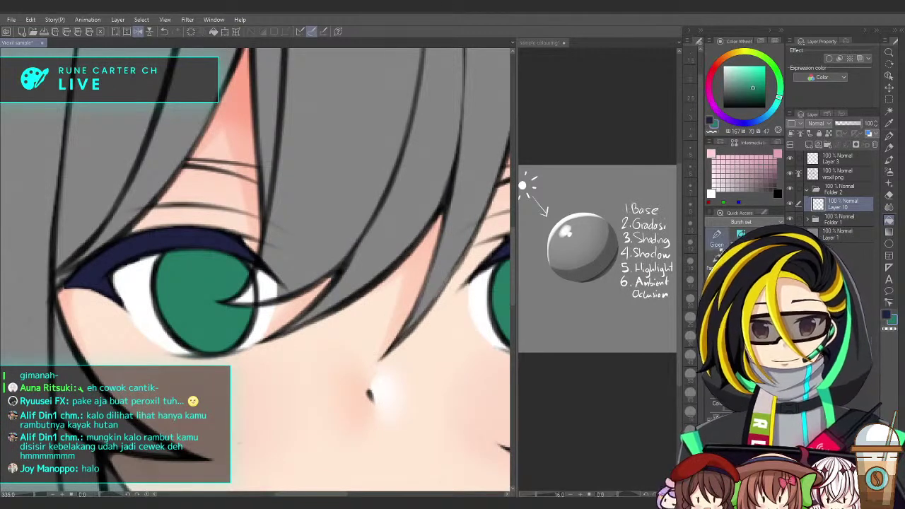
{"action": "key", "text": "p"}
{"action": "mouse_move", "coordinate": [247, 288]}
{"action": "left_mouse_down"}
{"action": "mouse_move", "coordinate": [245, 317]}
{"action": "mouse_move", "coordinate": [224, 312]}
{"action": "mouse_move", "coordinate": [253, 299]}
{"action": "left_mouse_up"}
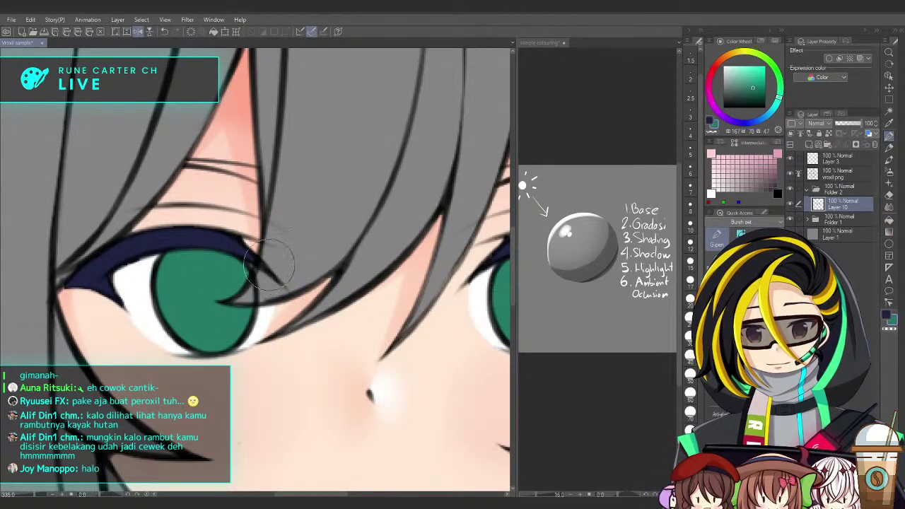
Examine the colored eyes on the whole character in mirrored and normal views
{"action": "scroll", "coordinate": [267, 274], "scroll_direction": "down", "scroll_amount": 5}
{"action": "scroll", "coordinate": [419, 321], "scroll_direction": "up", "scroll_amount": 2}
{"action": "scroll", "coordinate": [420, 320], "scroll_direction": "up", "scroll_amount": 1}
{"action": "scroll", "coordinate": [430, 346], "scroll_direction": "down", "scroll_amount": 3}
{"action": "key", "text": "h"}
{"action": "key", "text": "h"}
{"action": "key", "text": "h"}
{"action": "left_click_drag", "start_coordinate": [380, 372], "coordinate": [469, 313]}
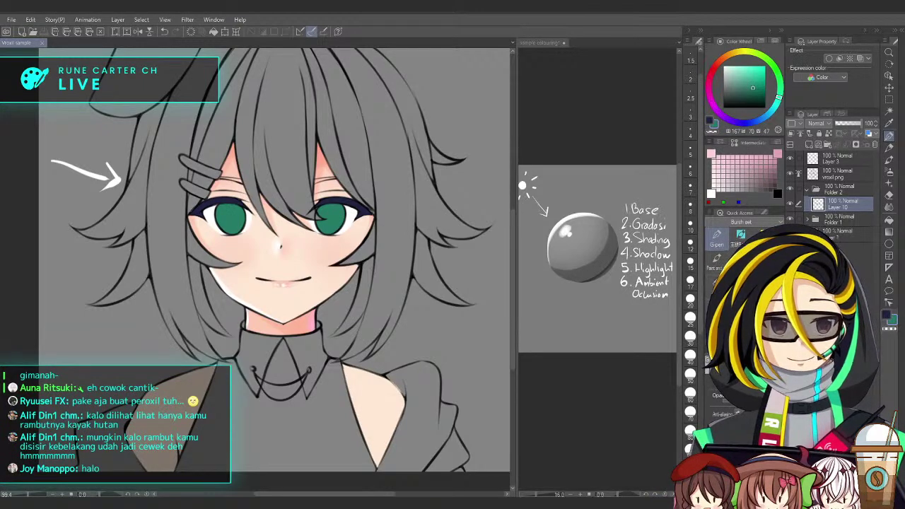
{"action": "scroll", "coordinate": [395, 134], "scroll_direction": "down", "scroll_amount": 2}
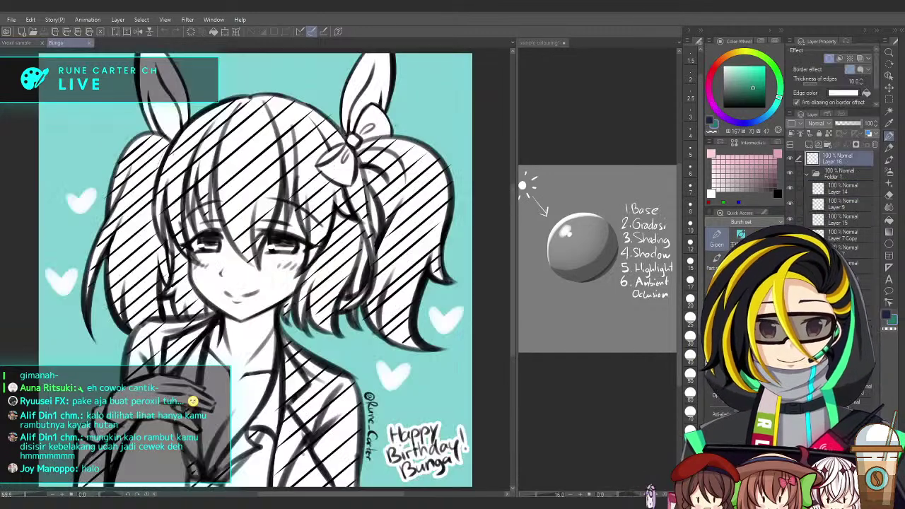
In the birthday illustration, hide the greeting text on Layer 16 and the diagonal hatching layer
{"action": "left_click", "coordinate": [790, 159]}
{"action": "left_click", "coordinate": [790, 159]}
{"action": "left_click", "coordinate": [790, 159]}
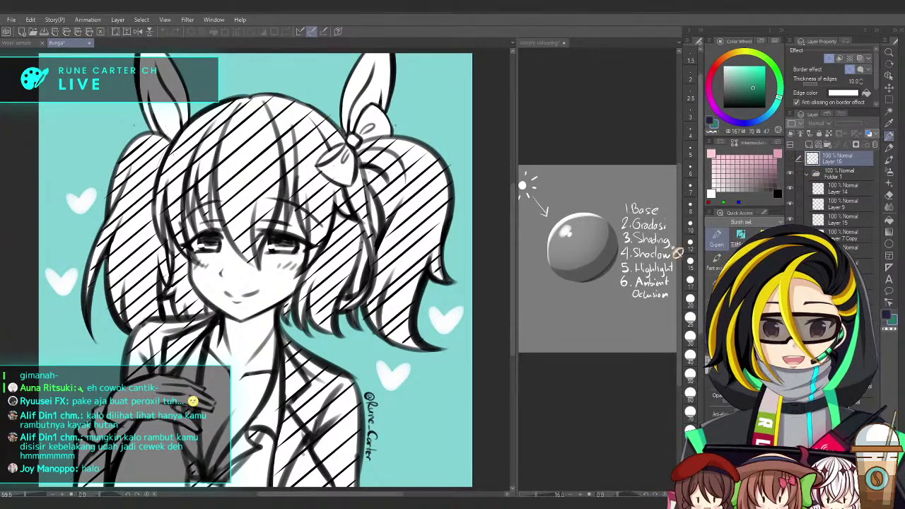
{"action": "left_click", "coordinate": [341, 265], "text": "ctrl+shift"}
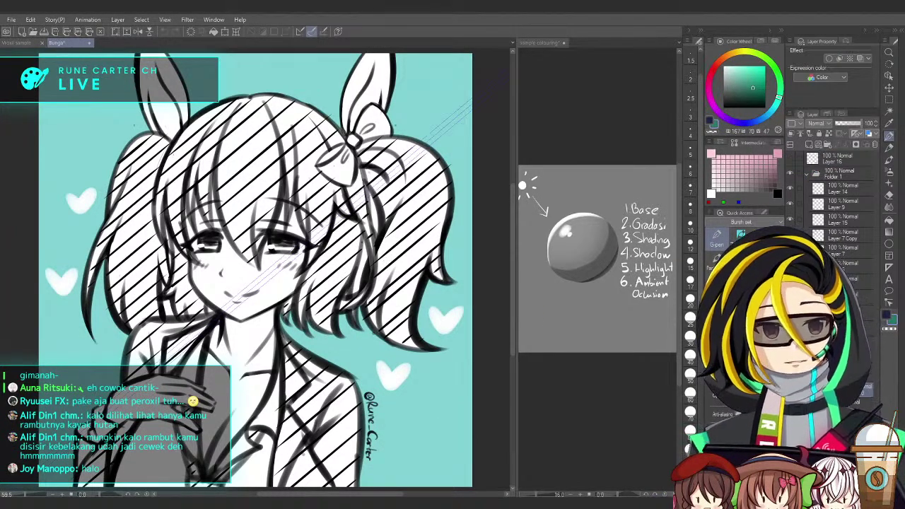
{"action": "left_click", "coordinate": [790, 390]}
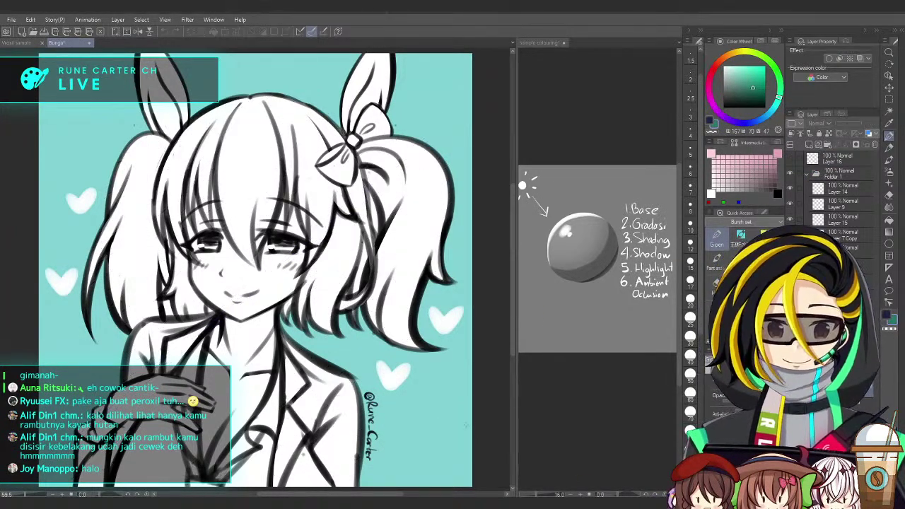
Hide the teal background of the birthday illustration and fill the backdrop with a neutral gray of saturation 0 and value 50
{"action": "left_click", "coordinate": [466, 424], "text": "ctrl+shift"}
{"action": "left_click", "coordinate": [790, 396]}
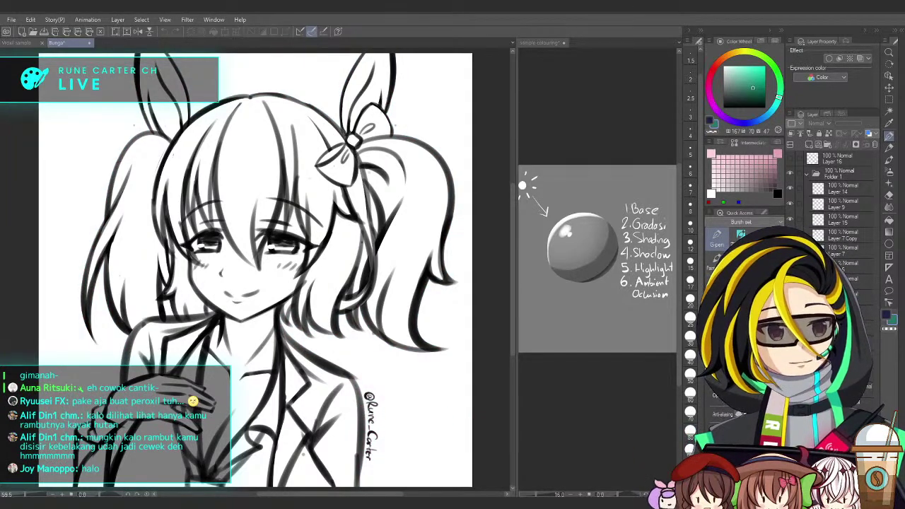
{"action": "left_click", "coordinate": [726, 84]}
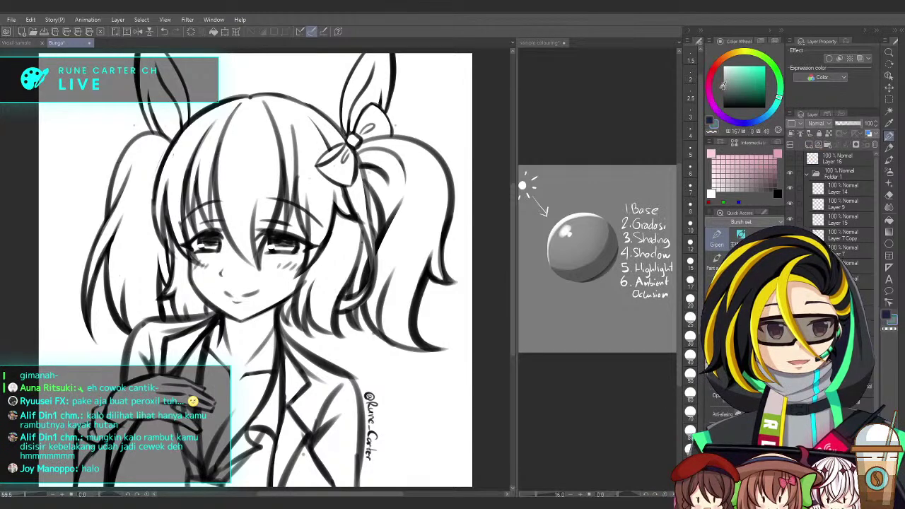
{"action": "key", "text": "alt+Delete"}
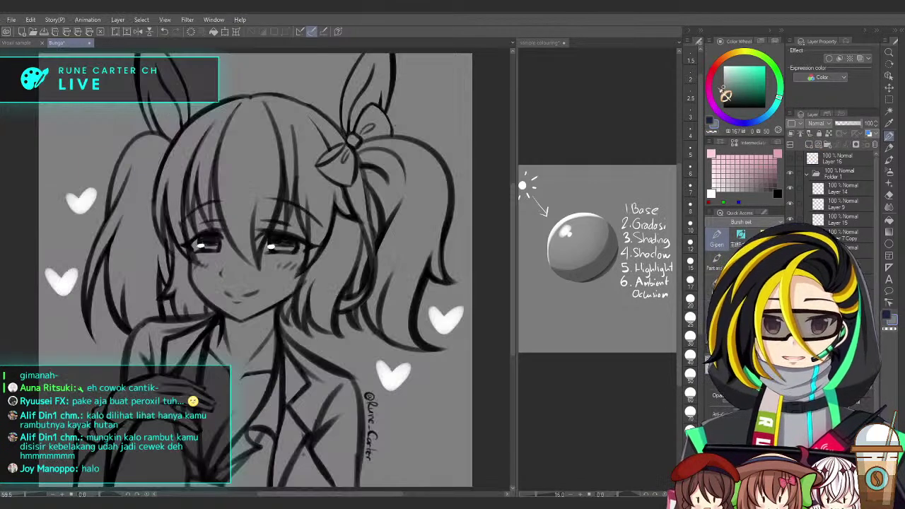
Hide the white hearts on Layer 15, then add a new folder and a new layer for the coloring
{"action": "left_click", "coordinate": [712, 193]}
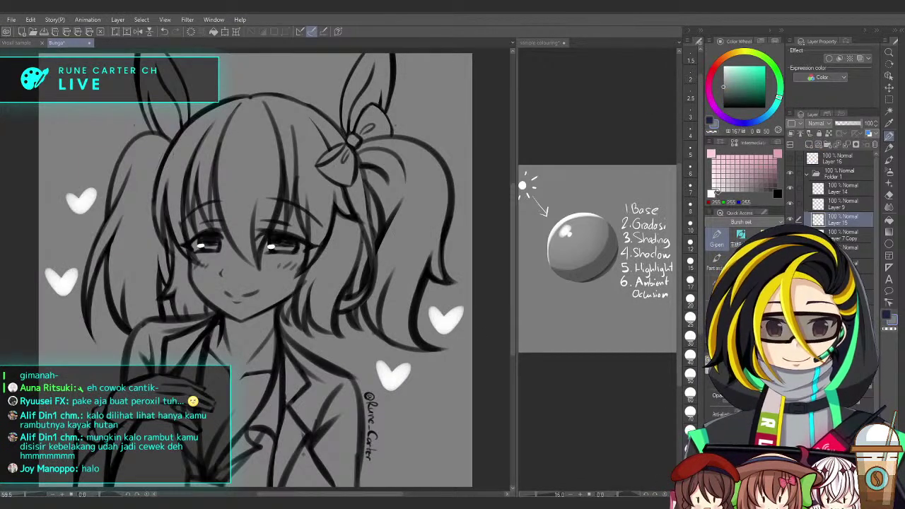
{"action": "left_click", "coordinate": [790, 220]}
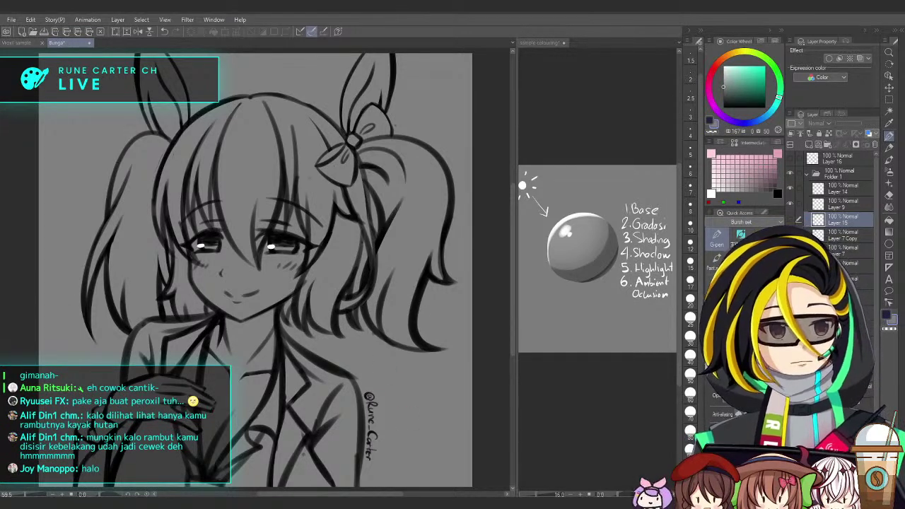
{"action": "left_click", "coordinate": [841, 373]}
{"action": "left_click", "coordinate": [827, 144]}
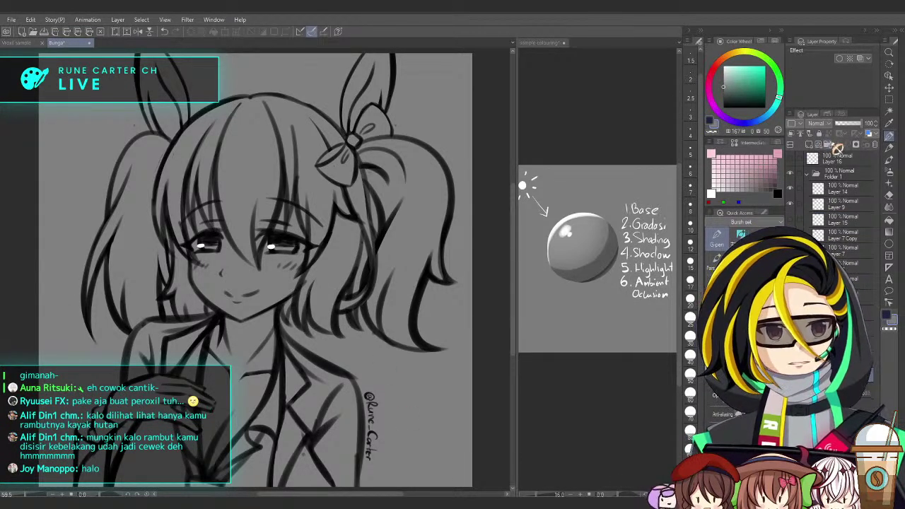
{"action": "left_click", "coordinate": [814, 148]}
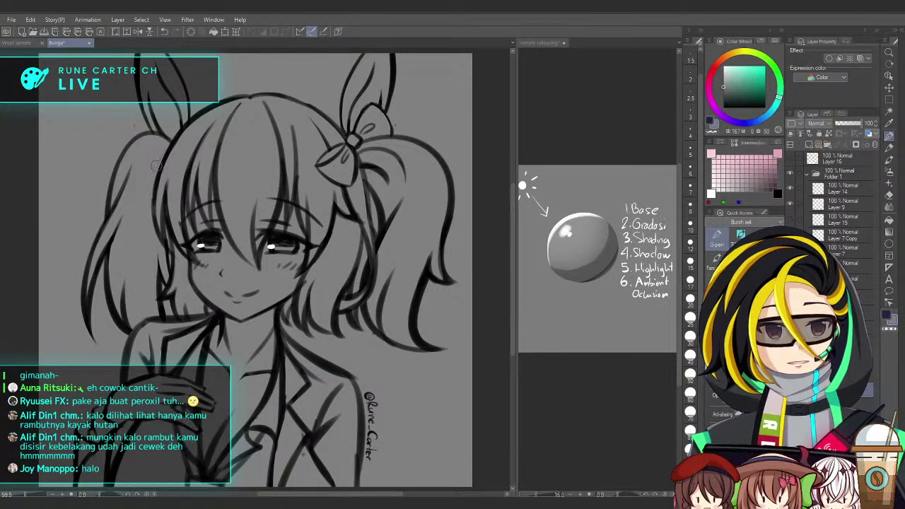
Switch to the Vroxil sample drawing, check the line art's visibility, and add a new layer above vroxil.png
{"action": "left_click", "coordinate": [17, 42]}
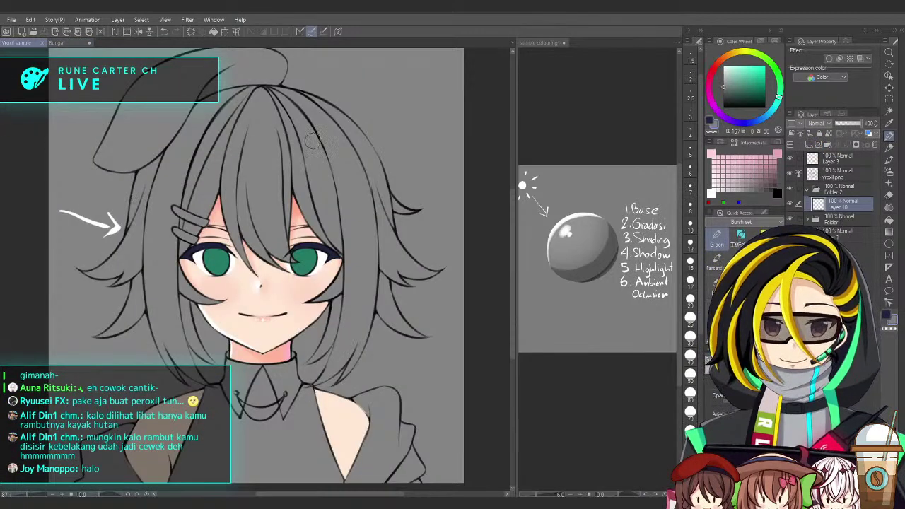
{"action": "left_click", "coordinate": [790, 190]}
{"action": "left_click", "coordinate": [790, 189]}
{"action": "left_click", "coordinate": [790, 174]}
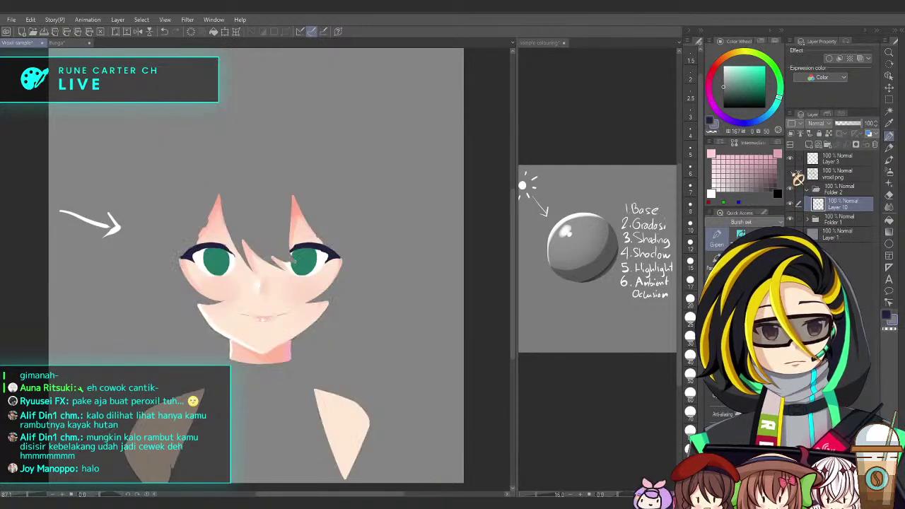
{"action": "left_click", "coordinate": [790, 174]}
{"action": "left_click", "coordinate": [827, 173]}
{"action": "left_click", "coordinate": [808, 145]}
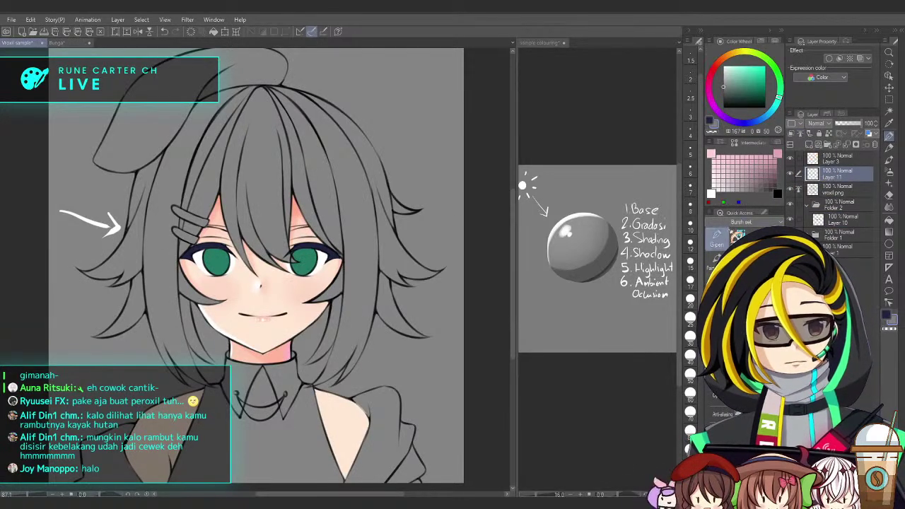
Clip the new layer to the line art, tint the lines around the face dark red (hue 358, saturation 79, value 28), and soften the tint
{"action": "scroll", "coordinate": [310, 276], "scroll_direction": "up", "scroll_amount": 3}
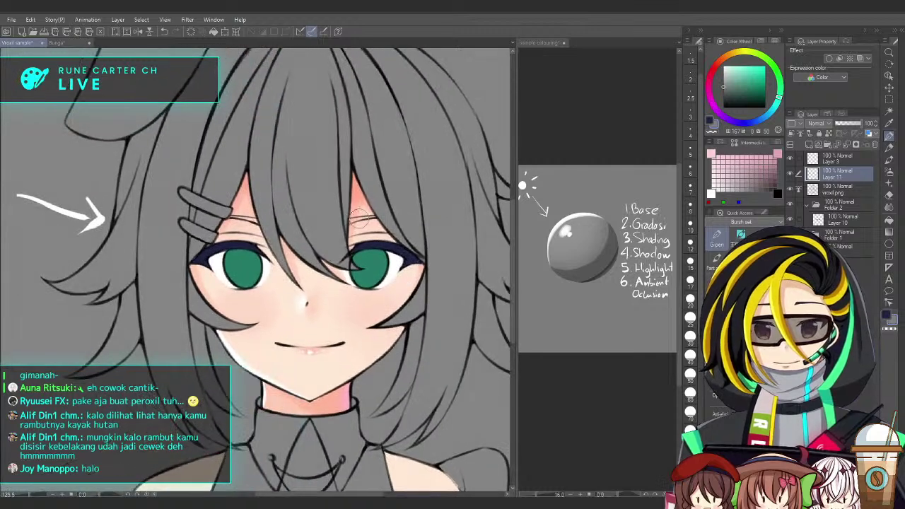
{"action": "left_click", "coordinate": [357, 183], "text": "alt"}
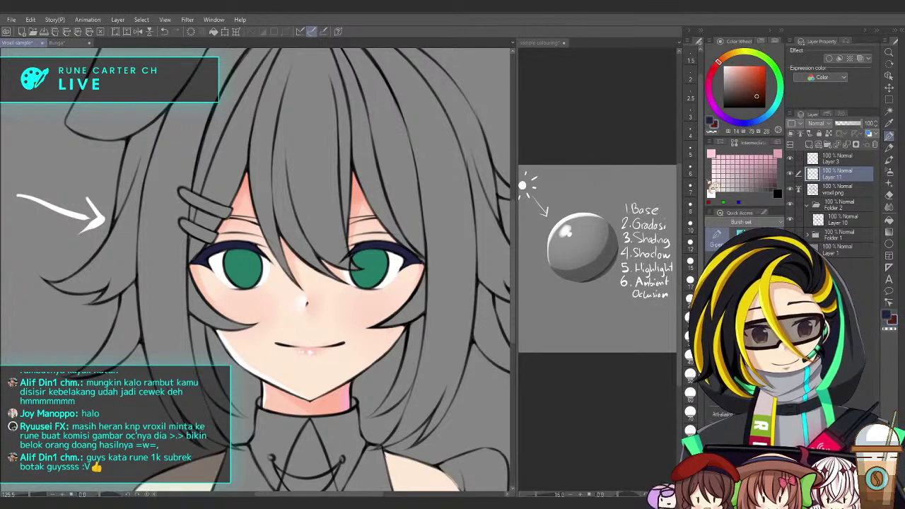
{"action": "left_click", "coordinate": [712, 69]}
{"action": "left_click_drag", "start_coordinate": [250, 301], "coordinate": [215, 183]}
{"action": "key", "text": "ctrl+z"}
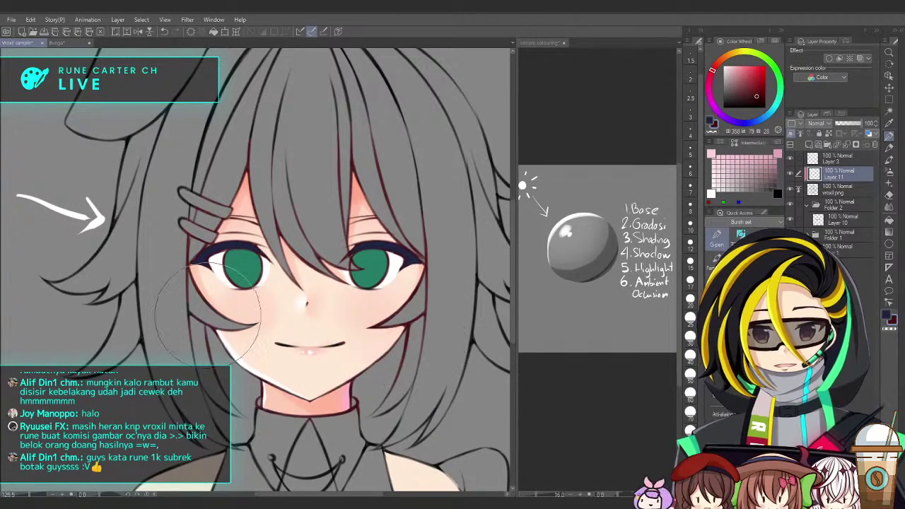
{"action": "left_click_drag", "start_coordinate": [299, 364], "coordinate": [309, 286]}
{"action": "left_click_drag", "start_coordinate": [403, 305], "coordinate": [417, 346]}
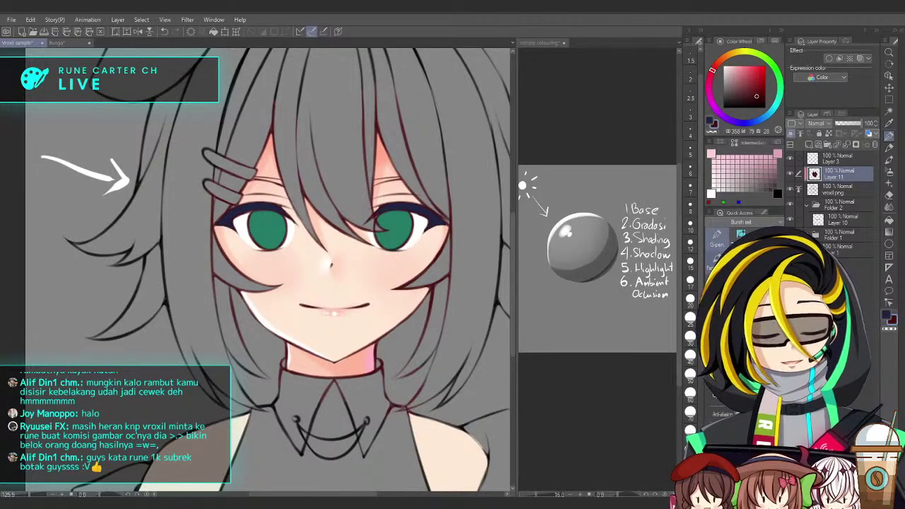
{"action": "left_click", "coordinate": [716, 259]}
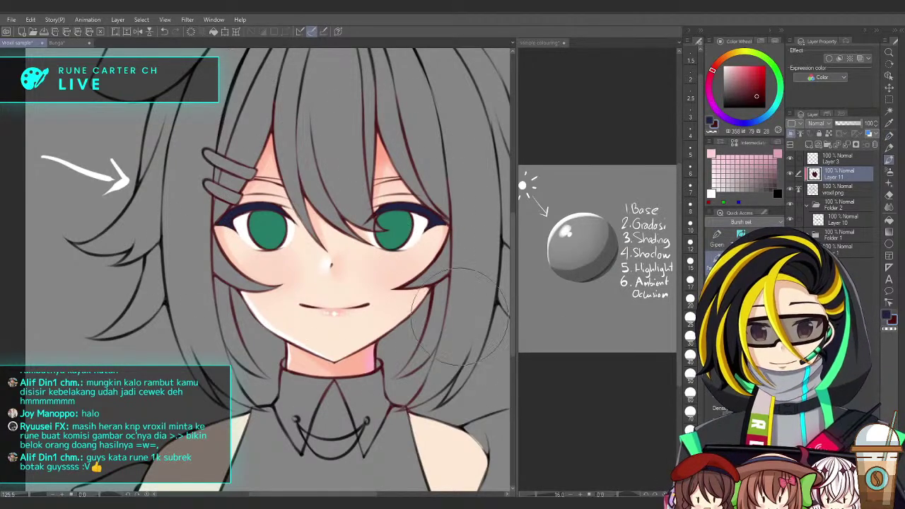
{"action": "left_click_drag", "start_coordinate": [428, 340], "coordinate": [395, 375]}
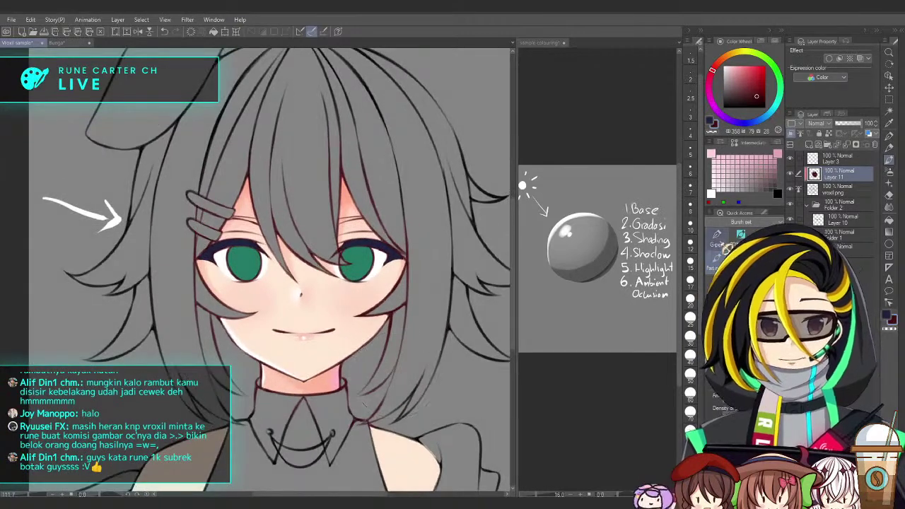
Recolor the lines around the face, fringe and eyes with a brighter red of hue 358, saturation 78, value 47
{"action": "left_click_drag", "start_coordinate": [229, 242], "coordinate": [234, 311]}
{"action": "key", "text": "ctrl+z"}
{"action": "left_click", "coordinate": [756, 87]}
{"action": "left_click_drag", "start_coordinate": [757, 87], "coordinate": [755, 89]}
{"action": "mouse_move", "coordinate": [358, 191]}
{"action": "left_mouse_down"}
{"action": "mouse_move", "coordinate": [351, 216]}
{"action": "mouse_move", "coordinate": [346, 188]}
{"action": "mouse_move", "coordinate": [413, 278]}
{"action": "mouse_move", "coordinate": [396, 327]}
{"action": "mouse_move", "coordinate": [328, 378]}
{"action": "mouse_move", "coordinate": [249, 394]}
{"action": "left_mouse_up"}
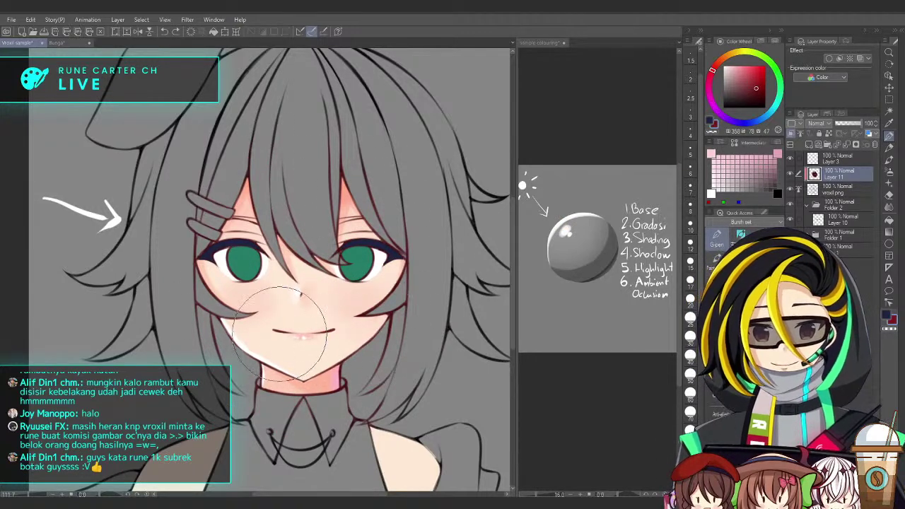
{"action": "left_click_drag", "start_coordinate": [454, 346], "coordinate": [430, 343]}
{"action": "left_click_drag", "start_coordinate": [276, 250], "coordinate": [326, 246]}
{"action": "scroll", "coordinate": [325, 246], "scroll_direction": "up", "scroll_amount": 1}
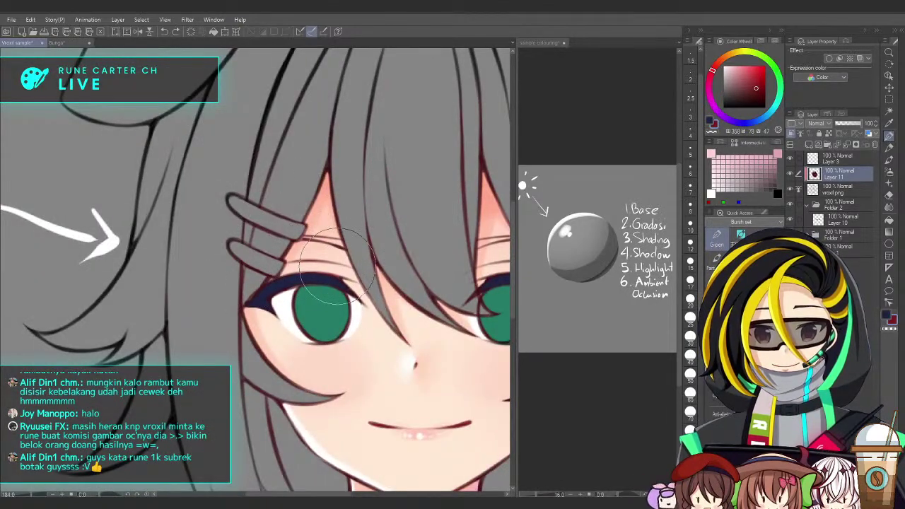
{"action": "left_click_drag", "start_coordinate": [326, 267], "coordinate": [243, 217]}
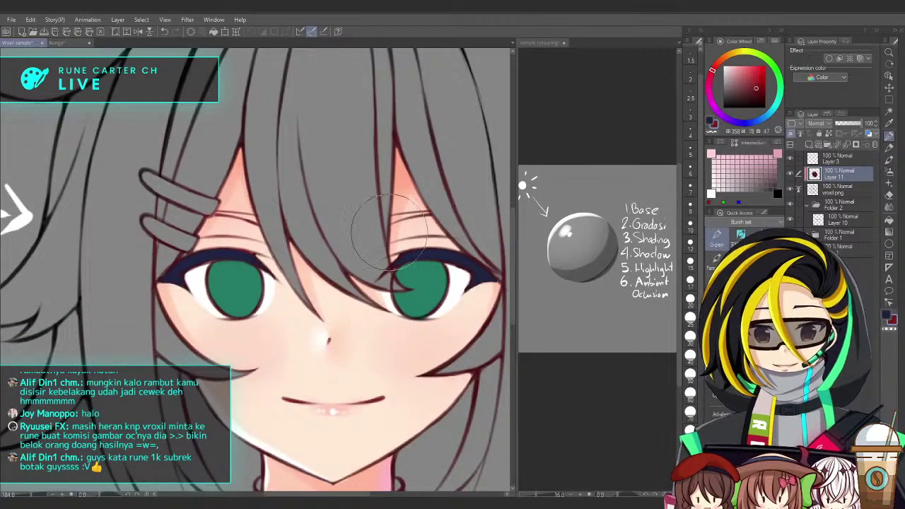
{"action": "scroll", "coordinate": [382, 240], "scroll_direction": "down", "scroll_amount": 2}
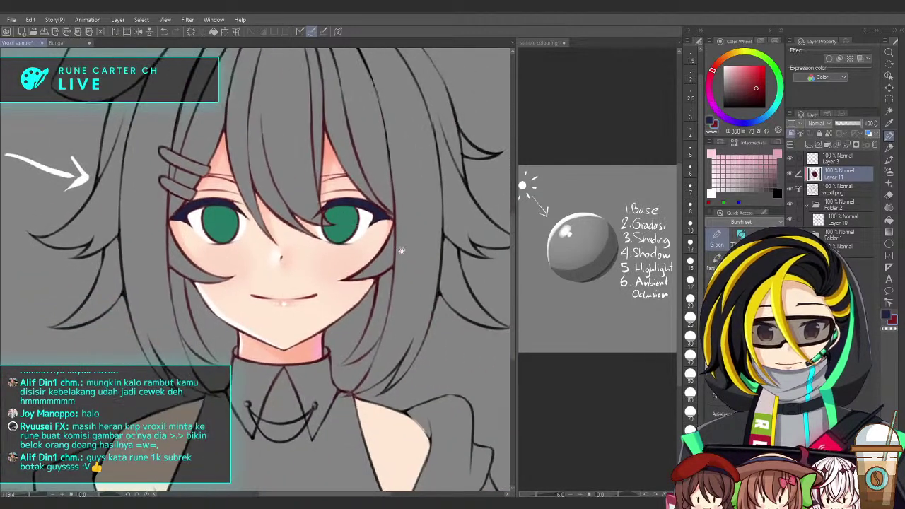
{"action": "scroll", "coordinate": [395, 248], "scroll_direction": "down", "scroll_amount": 1}
Add another layer on top and airbrush the sampled skin color (hue 25, saturation 17, value 100) over the hair around the face
{"action": "left_click", "coordinate": [804, 145]}
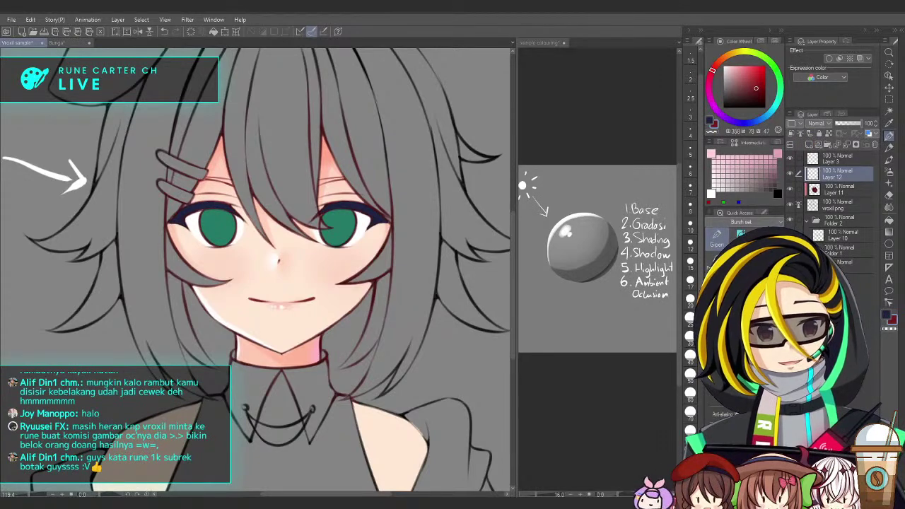
{"action": "key", "text": "b"}
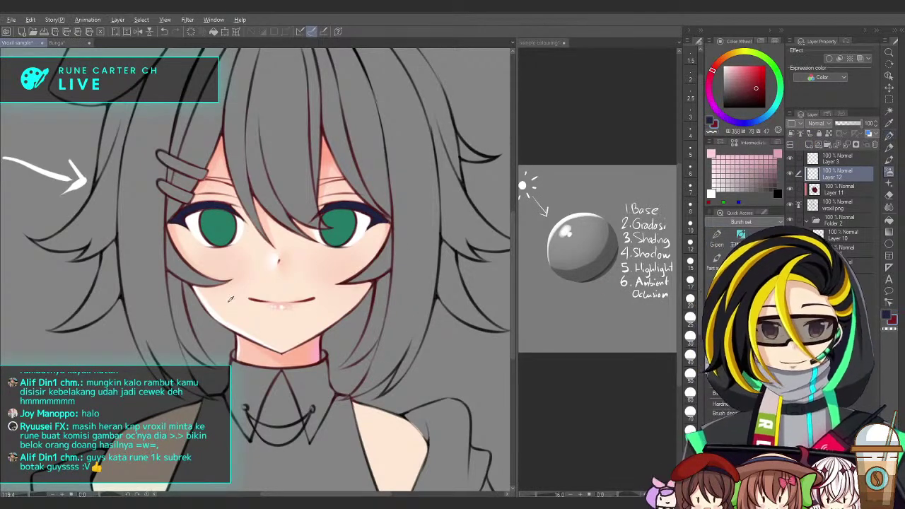
{"action": "left_click", "coordinate": [228, 301], "text": "alt"}
{"action": "mouse_move", "coordinate": [191, 244]}
{"action": "left_mouse_down"}
{"action": "mouse_move", "coordinate": [206, 263]}
{"action": "mouse_move", "coordinate": [170, 222]}
{"action": "mouse_move", "coordinate": [233, 338]}
{"action": "mouse_move", "coordinate": [239, 372]}
{"action": "mouse_move", "coordinate": [222, 302]}
{"action": "left_mouse_up"}
{"action": "key", "text": "ctrl+z"}
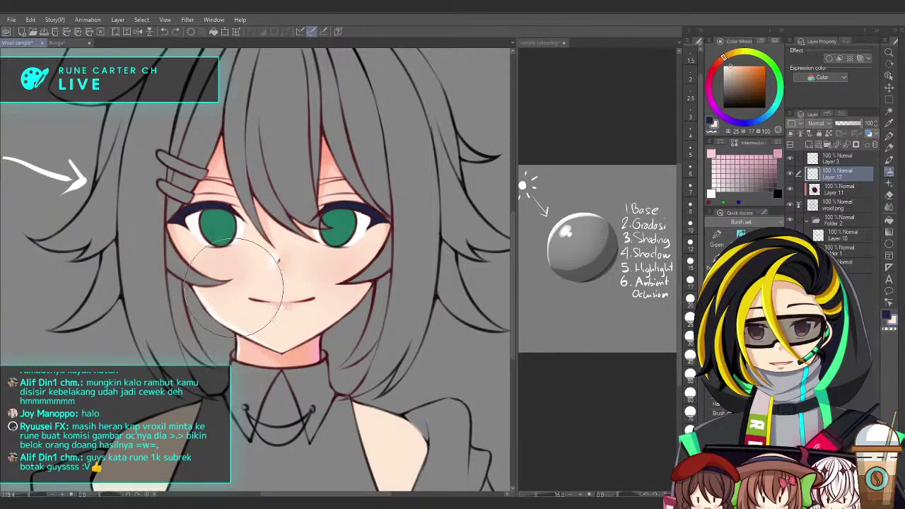
{"action": "mouse_move", "coordinate": [217, 166]}
{"action": "left_mouse_down"}
{"action": "mouse_move", "coordinate": [183, 258]}
{"action": "mouse_move", "coordinate": [230, 339]}
{"action": "left_mouse_up"}
{"action": "mouse_move", "coordinate": [258, 375]}
{"action": "left_mouse_down"}
{"action": "mouse_move", "coordinate": [323, 350]}
{"action": "mouse_move", "coordinate": [397, 245]}
{"action": "mouse_move", "coordinate": [371, 189]}
{"action": "mouse_move", "coordinate": [322, 126]}
{"action": "mouse_move", "coordinate": [212, 155]}
{"action": "left_mouse_up"}
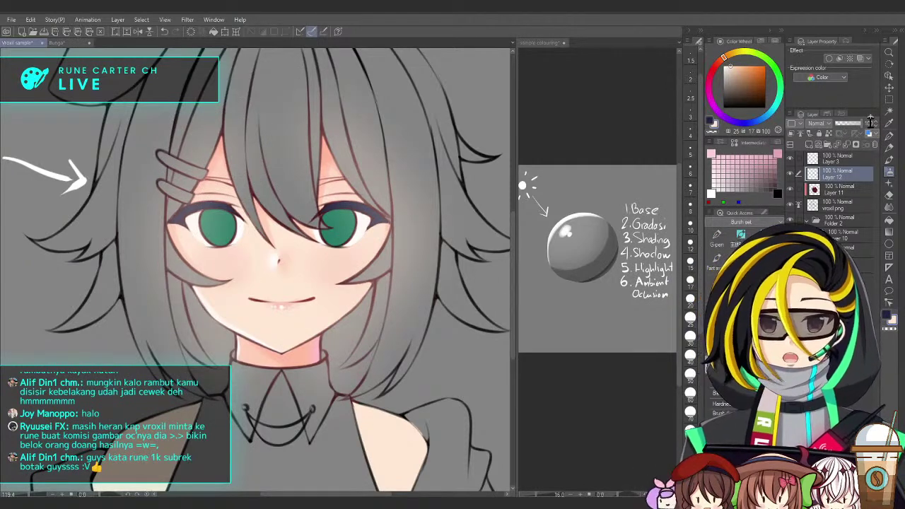
Set the airbrushed skin-color layer to 50% opacity with Lighten blending and check the whole drawing
{"action": "left_click_drag", "start_coordinate": [871, 122], "coordinate": [832, 125]}
{"action": "left_click", "coordinate": [834, 196]}
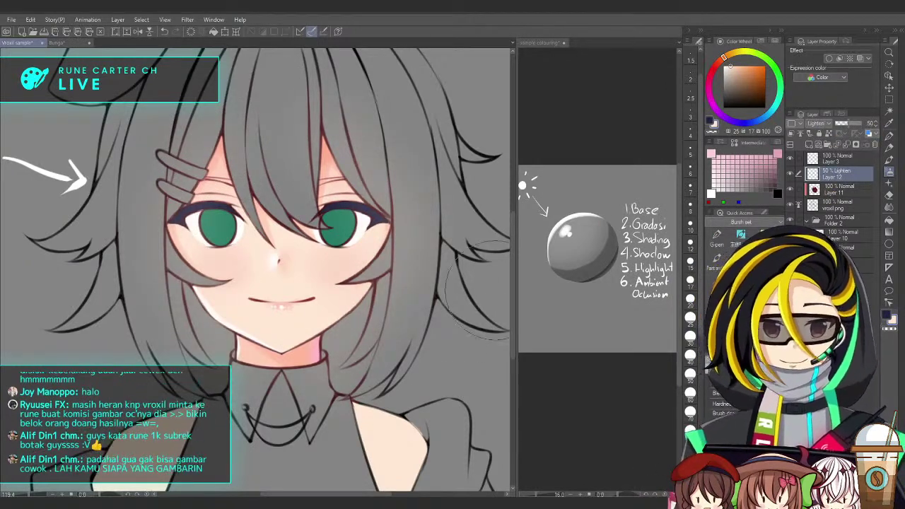
{"action": "scroll", "coordinate": [427, 348], "scroll_direction": "down", "scroll_amount": 3}
{"action": "left_click_drag", "start_coordinate": [442, 342], "coordinate": [398, 357]}
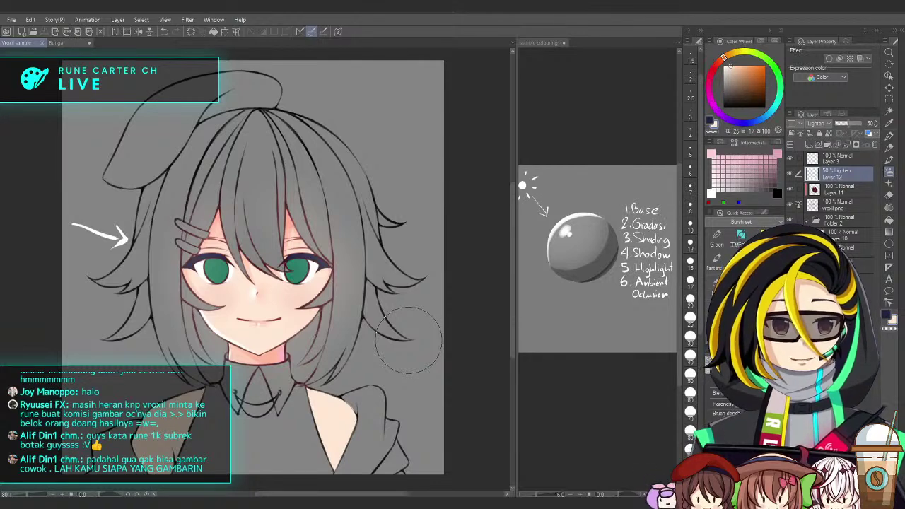
Switch back to the Bunga illustration and close the sample colouring document
{"action": "left_click", "coordinate": [57, 43]}
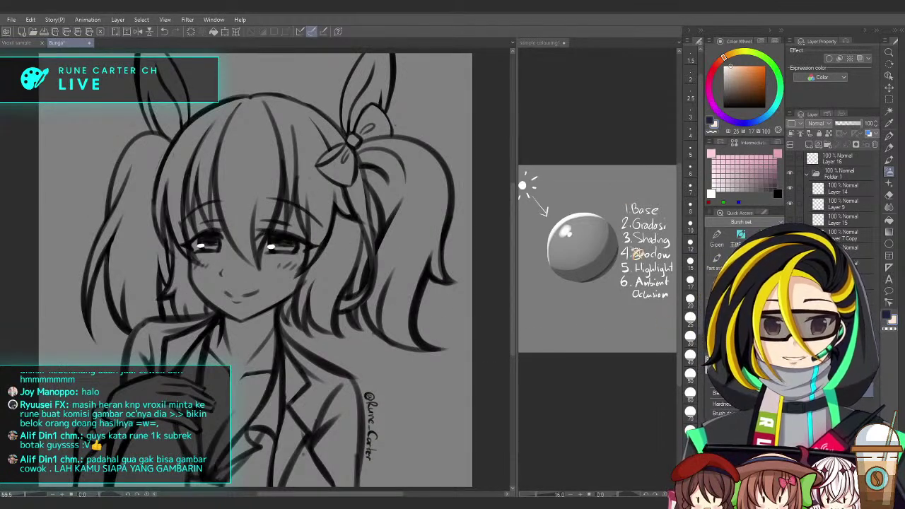
{"action": "left_click", "coordinate": [609, 162]}
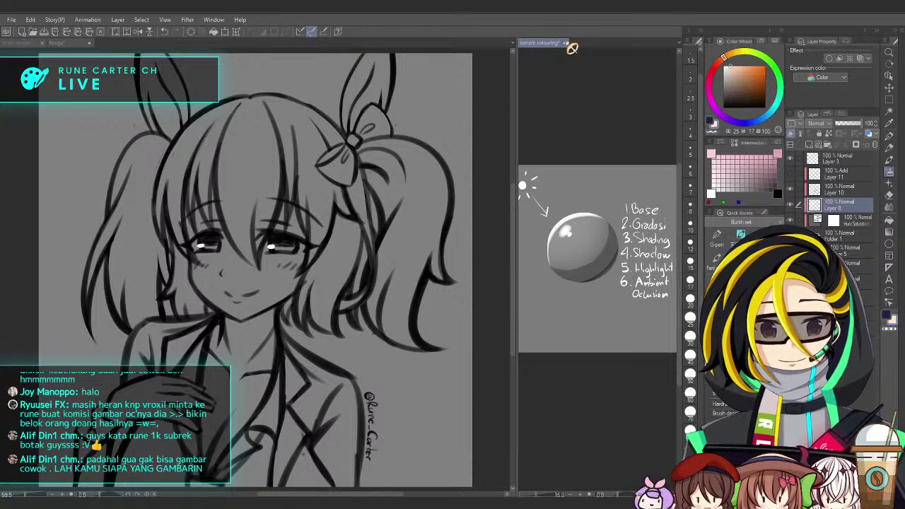
{"action": "key", "text": "ctrl+w"}
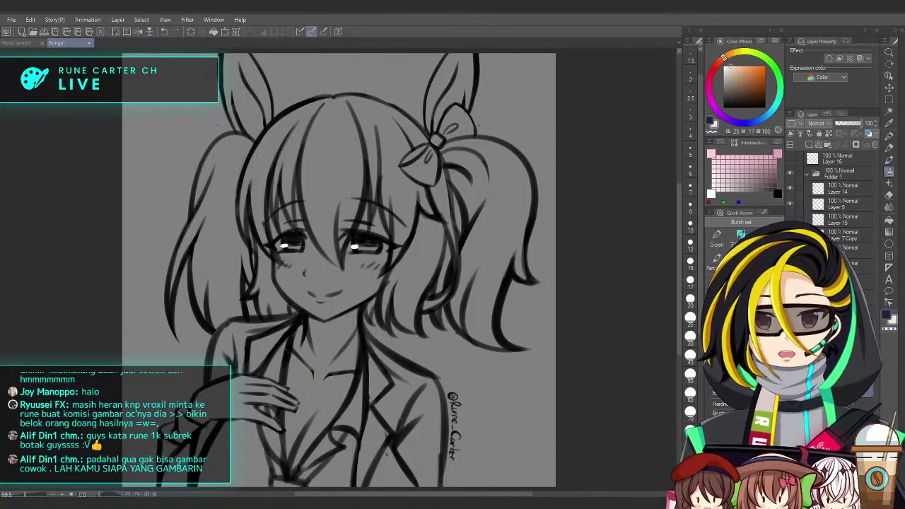
Sample the pale cream skin colour from the reference image and paint it over the face and upper chest in the Bunga drawing
{"action": "left_click", "coordinate": [17, 43]}
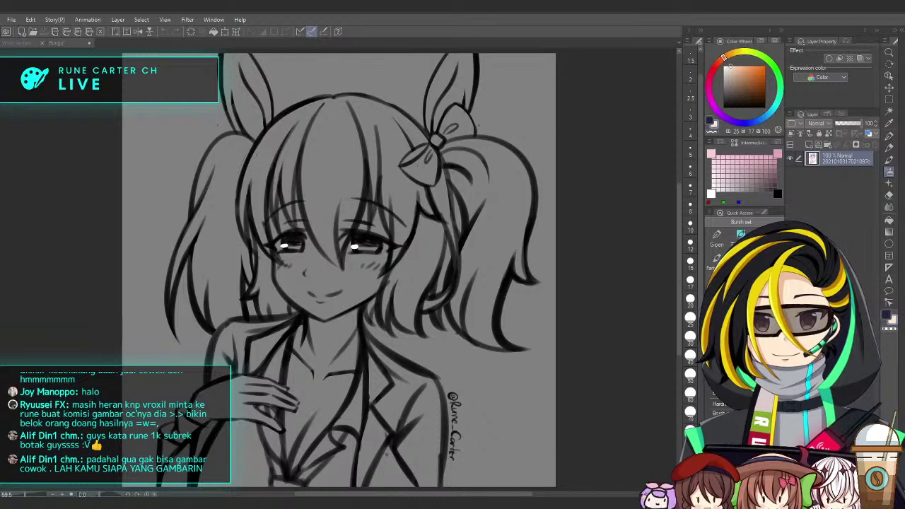
{"action": "left_click", "coordinate": [735, 51]}
{"action": "left_click", "coordinate": [58, 43]}
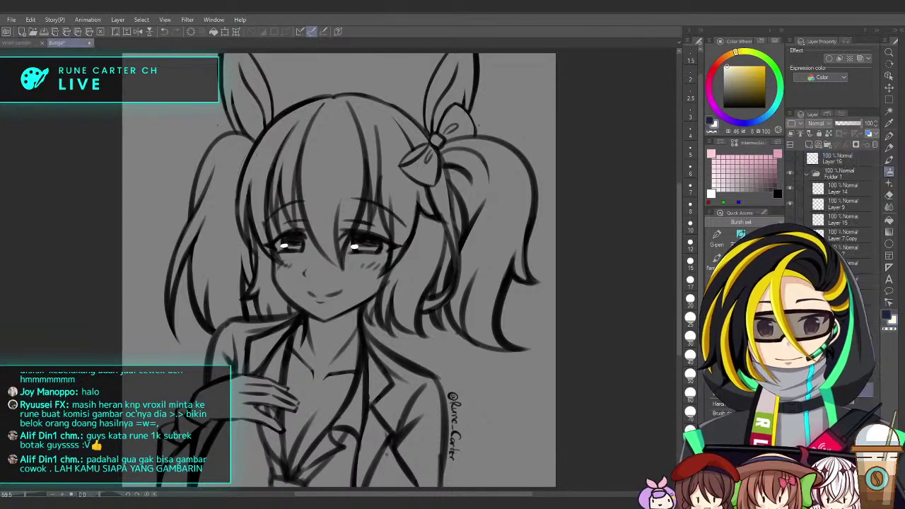
{"action": "scroll", "coordinate": [329, 247], "scroll_direction": "up", "scroll_amount": 5}
{"action": "mouse_move", "coordinate": [240, 185]}
{"action": "left_mouse_down"}
{"action": "mouse_move", "coordinate": [269, 325]}
{"action": "mouse_move", "coordinate": [237, 190]}
{"action": "mouse_move", "coordinate": [255, 315]}
{"action": "mouse_move", "coordinate": [325, 367]}
{"action": "mouse_move", "coordinate": [421, 304]}
{"action": "mouse_move", "coordinate": [374, 321]}
{"action": "mouse_move", "coordinate": [369, 291]}
{"action": "mouse_move", "coordinate": [399, 224]}
{"action": "mouse_move", "coordinate": [348, 325]}
{"action": "mouse_move", "coordinate": [294, 356]}
{"action": "mouse_move", "coordinate": [289, 205]}
{"action": "mouse_move", "coordinate": [251, 176]}
{"action": "mouse_move", "coordinate": [246, 208]}
{"action": "mouse_move", "coordinate": [319, 293]}
{"action": "left_mouse_up"}
{"action": "left_click_drag", "start_coordinate": [338, 374], "coordinate": [315, 424]}
{"action": "left_click_drag", "start_coordinate": [364, 400], "coordinate": [374, 239]}
{"action": "mouse_move", "coordinate": [327, 265]}
{"action": "left_mouse_down"}
{"action": "mouse_move", "coordinate": [311, 420]}
{"action": "mouse_move", "coordinate": [277, 417]}
{"action": "mouse_move", "coordinate": [385, 291]}
{"action": "mouse_move", "coordinate": [349, 266]}
{"action": "left_mouse_up"}
{"action": "scroll", "coordinate": [348, 266], "scroll_direction": "down", "scroll_amount": 3}
{"action": "scroll", "coordinate": [335, 286], "scroll_direction": "up", "scroll_amount": 3}
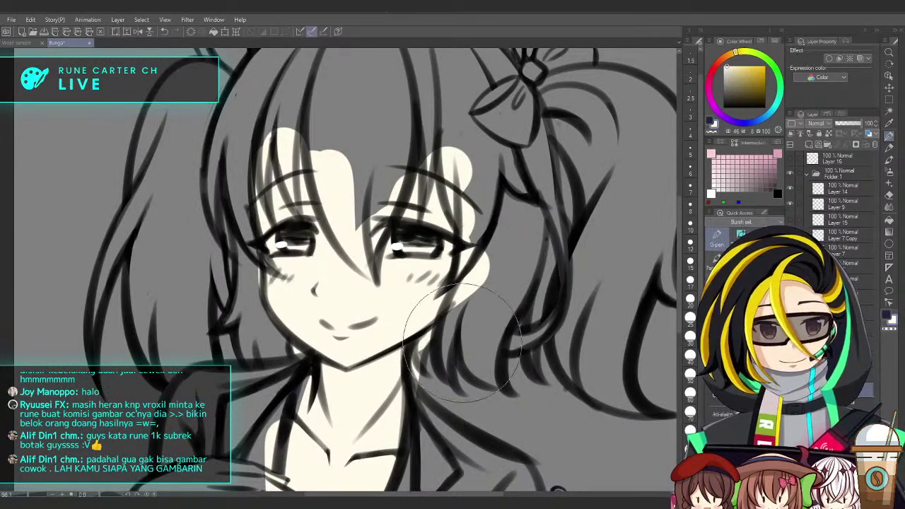
Extend the cream skin base over the neck edges and down to the bottom of the open neckline
{"action": "left_click_drag", "start_coordinate": [440, 335], "coordinate": [440, 379]}
{"action": "left_click_drag", "start_coordinate": [433, 340], "coordinate": [422, 395]}
{"action": "left_click_drag", "start_coordinate": [299, 345], "coordinate": [304, 361]}
{"action": "left_click_drag", "start_coordinate": [279, 397], "coordinate": [287, 329]}
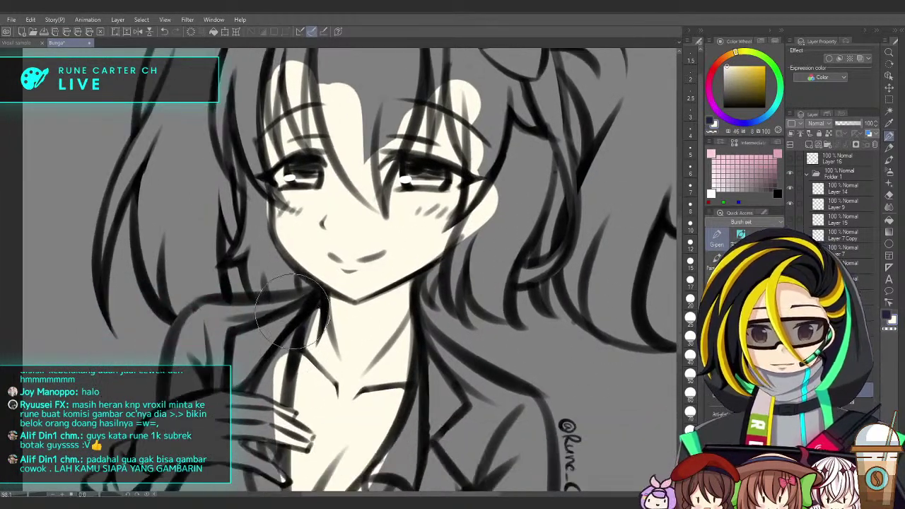
{"action": "scroll", "coordinate": [293, 313], "scroll_direction": "down", "scroll_amount": 3}
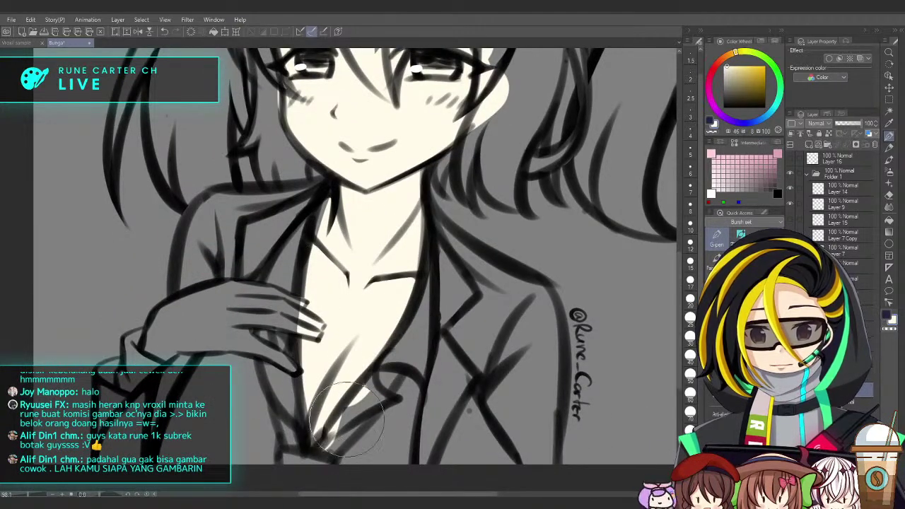
{"action": "scroll", "coordinate": [366, 390], "scroll_direction": "up", "scroll_amount": 5}
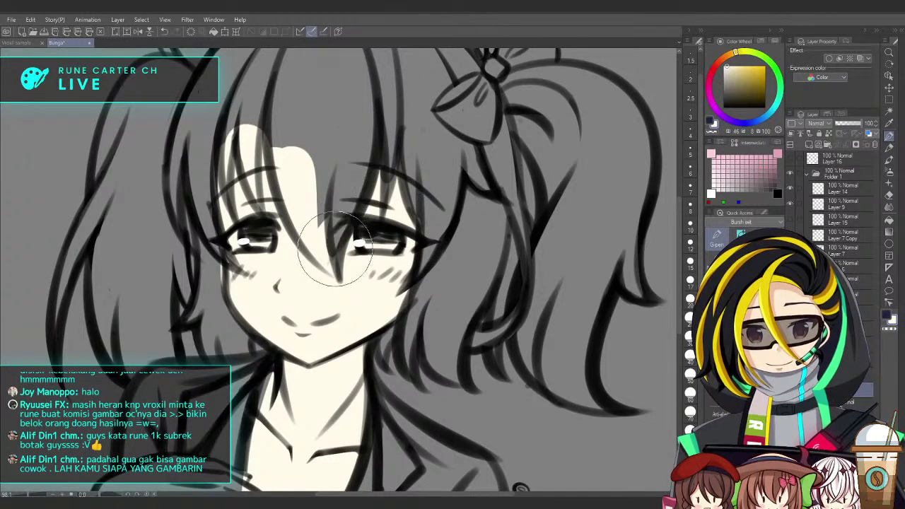
Erase the cream colour that spills over the bangs and the hair beside the face
{"action": "mouse_move", "coordinate": [332, 277]}
{"action": "left_mouse_down"}
{"action": "mouse_move", "coordinate": [288, 175]}
{"action": "mouse_move", "coordinate": [296, 220]}
{"action": "mouse_move", "coordinate": [285, 150]}
{"action": "mouse_move", "coordinate": [315, 174]}
{"action": "mouse_move", "coordinate": [315, 139]}
{"action": "left_mouse_up"}
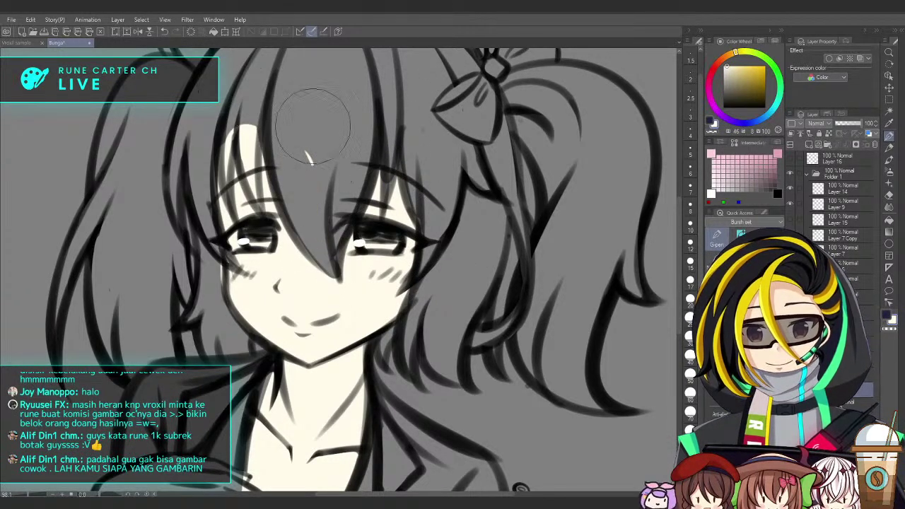
{"action": "mouse_move", "coordinate": [201, 181]}
{"action": "left_mouse_down"}
{"action": "mouse_move", "coordinate": [231, 191]}
{"action": "mouse_move", "coordinate": [223, 163]}
{"action": "mouse_move", "coordinate": [253, 99]}
{"action": "mouse_move", "coordinate": [257, 193]}
{"action": "mouse_move", "coordinate": [241, 141]}
{"action": "mouse_move", "coordinate": [262, 92]}
{"action": "left_mouse_up"}
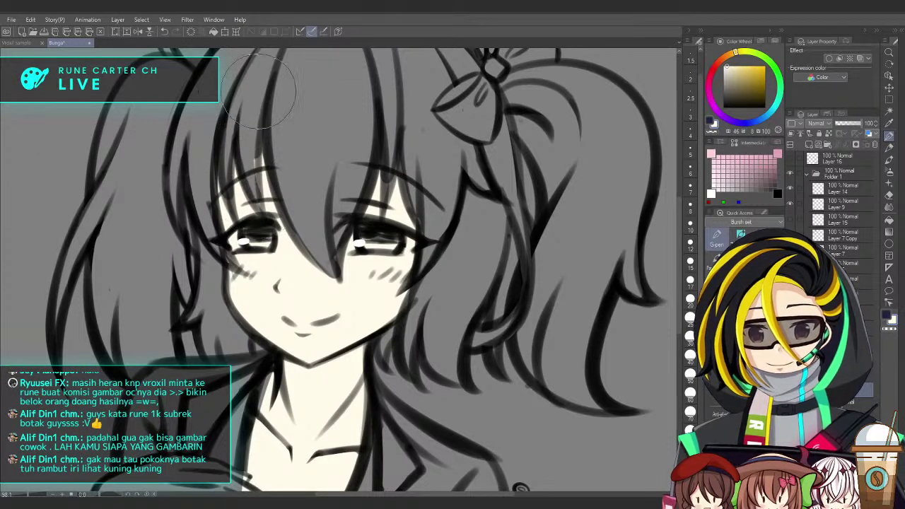
{"action": "mouse_move", "coordinate": [399, 226]}
{"action": "left_mouse_down"}
{"action": "mouse_move", "coordinate": [430, 231]}
{"action": "mouse_move", "coordinate": [464, 220]}
{"action": "left_mouse_up"}
{"action": "scroll", "coordinate": [546, 335], "scroll_direction": "up", "scroll_amount": 2}
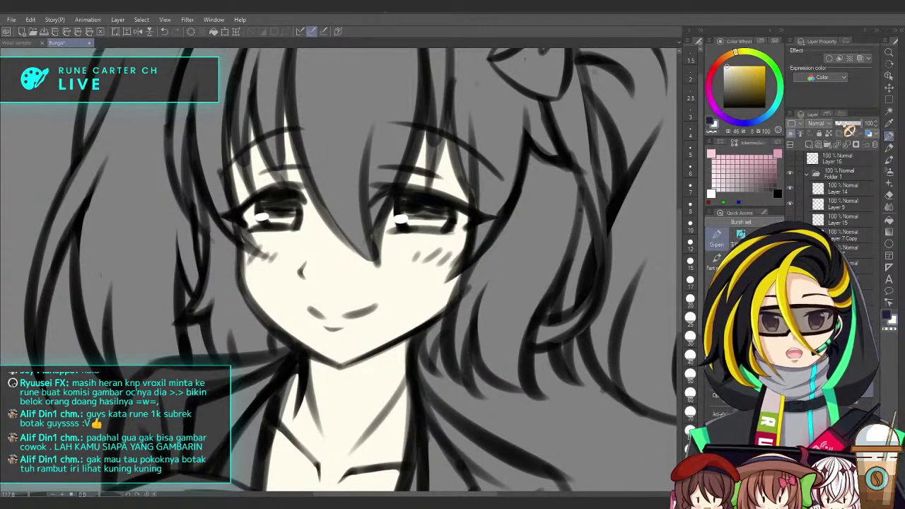
Sample a peach shadow colour from the reference image and paint a soft shadow on the forehead and around the eyes
{"action": "left_click", "coordinate": [16, 43]}
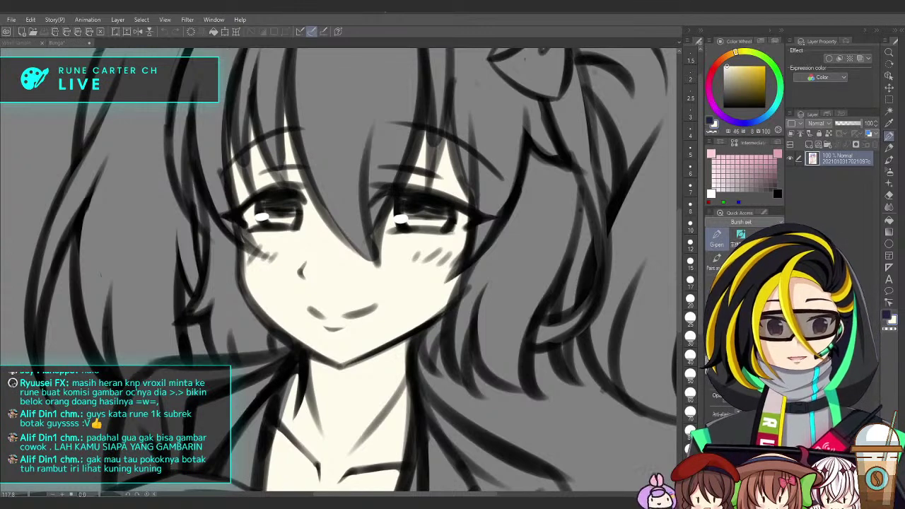
{"action": "left_click_drag", "start_coordinate": [484, 309], "coordinate": [472, 329]}
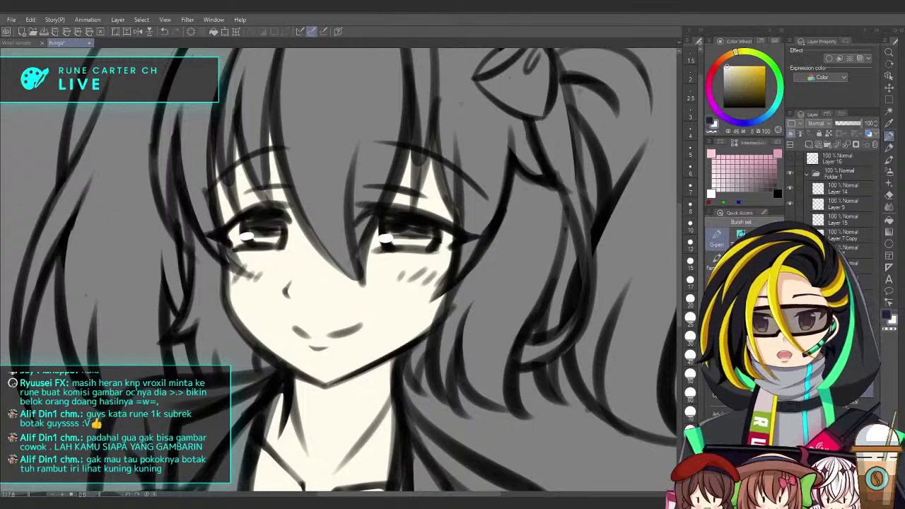
{"action": "key", "text": "ctrl+Tab"}
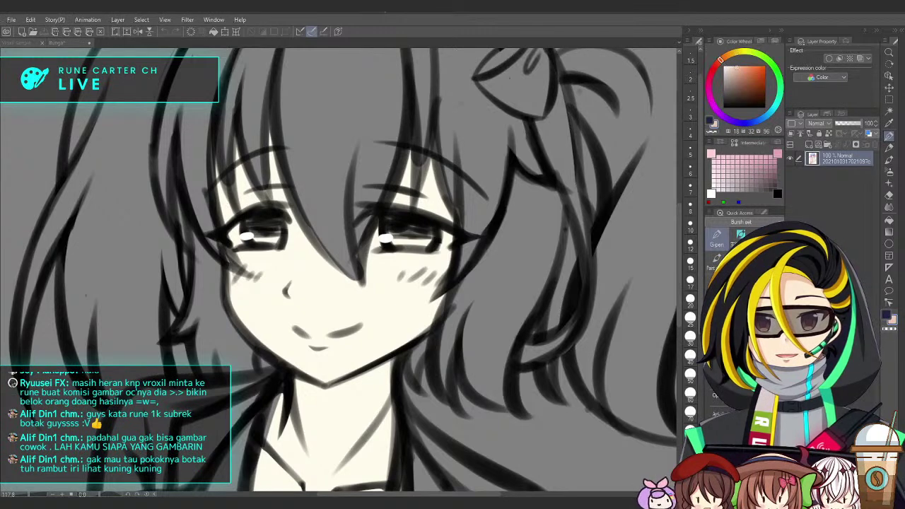
{"action": "key", "text": "ctrl+Tab"}
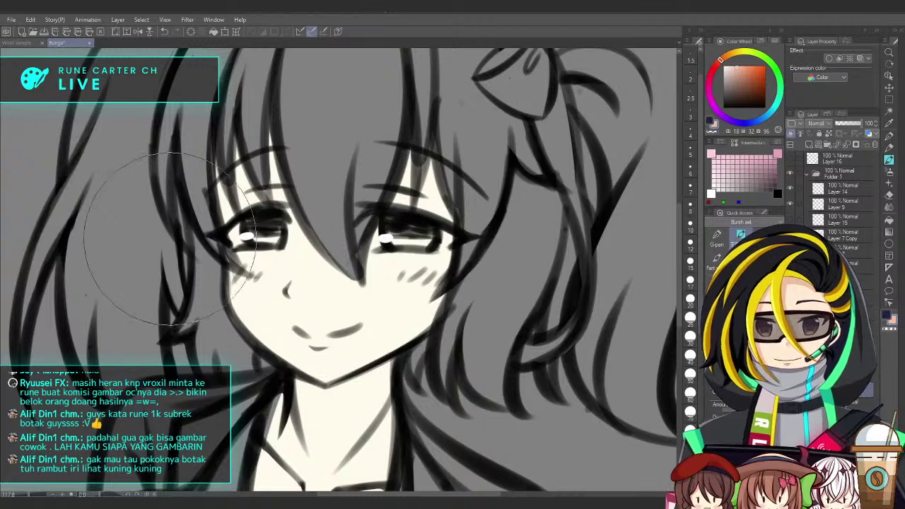
{"action": "left_click_drag", "start_coordinate": [177, 177], "coordinate": [509, 205]}
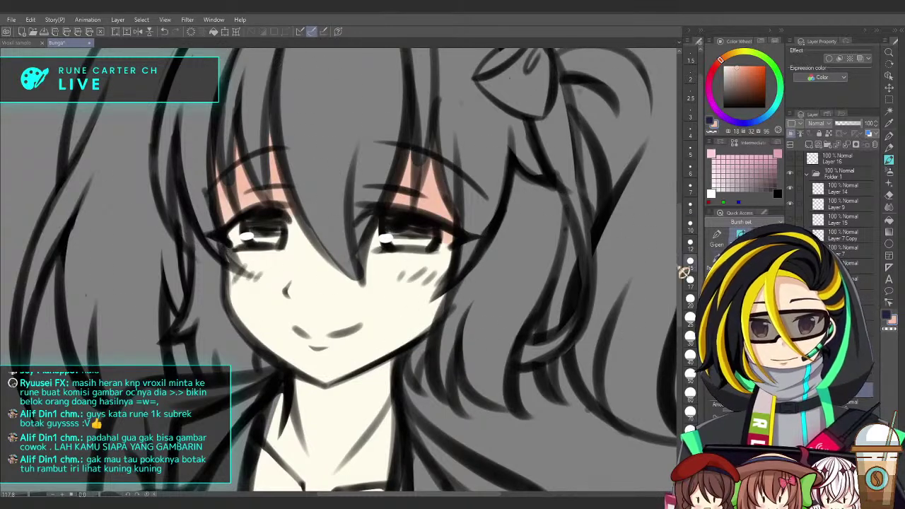
{"action": "left_click_drag", "start_coordinate": [212, 226], "coordinate": [523, 227]}
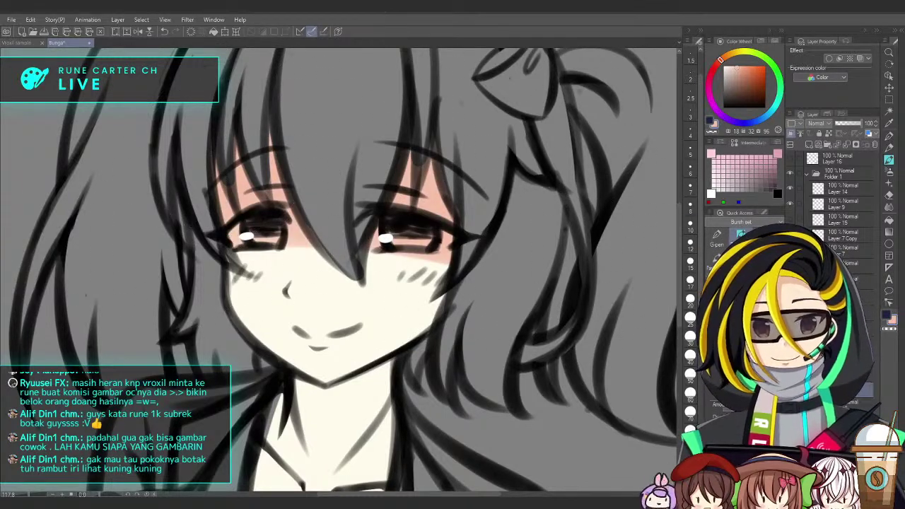
{"action": "mouse_move", "coordinate": [467, 283]}
{"action": "left_mouse_down"}
{"action": "mouse_move", "coordinate": [277, 283]}
{"action": "mouse_move", "coordinate": [282, 265]}
{"action": "left_mouse_up"}
{"action": "key", "text": "ctrl+z"}
{"action": "mouse_move", "coordinate": [506, 295]}
{"action": "left_mouse_down"}
{"action": "mouse_move", "coordinate": [330, 251]}
{"action": "mouse_move", "coordinate": [105, 363]}
{"action": "mouse_move", "coordinate": [512, 286]}
{"action": "mouse_move", "coordinate": [383, 269]}
{"action": "mouse_move", "coordinate": [200, 284]}
{"action": "mouse_move", "coordinate": [469, 283]}
{"action": "left_mouse_up"}
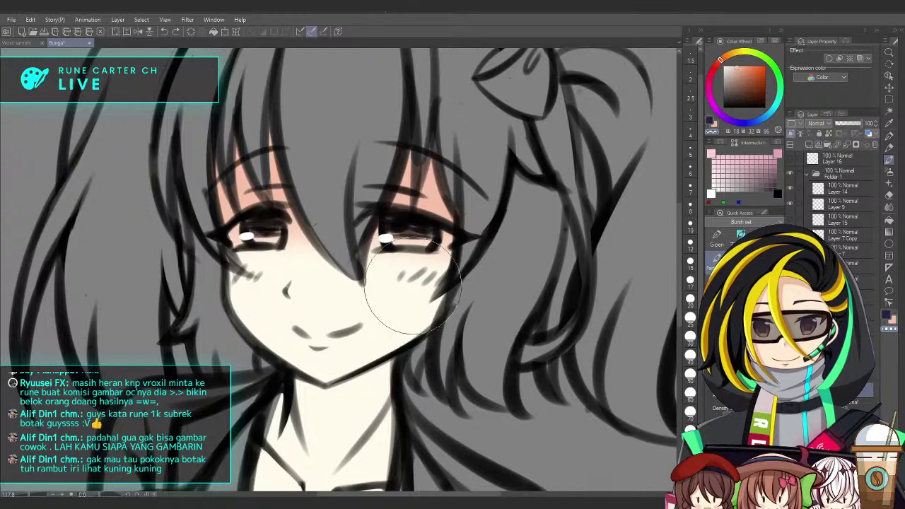
Paint the peach shadow on the neck from below the jawline down to the collarbones
{"action": "left_click_drag", "start_coordinate": [485, 401], "coordinate": [477, 343]}
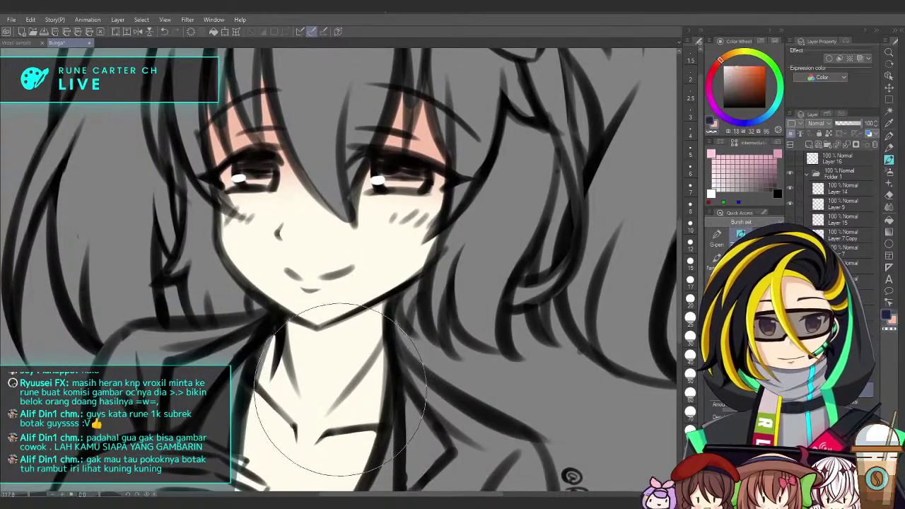
{"action": "mouse_move", "coordinate": [315, 376]}
{"action": "left_mouse_down"}
{"action": "mouse_move", "coordinate": [324, 382]}
{"action": "mouse_move", "coordinate": [397, 327]}
{"action": "mouse_move", "coordinate": [332, 328]}
{"action": "left_mouse_up"}
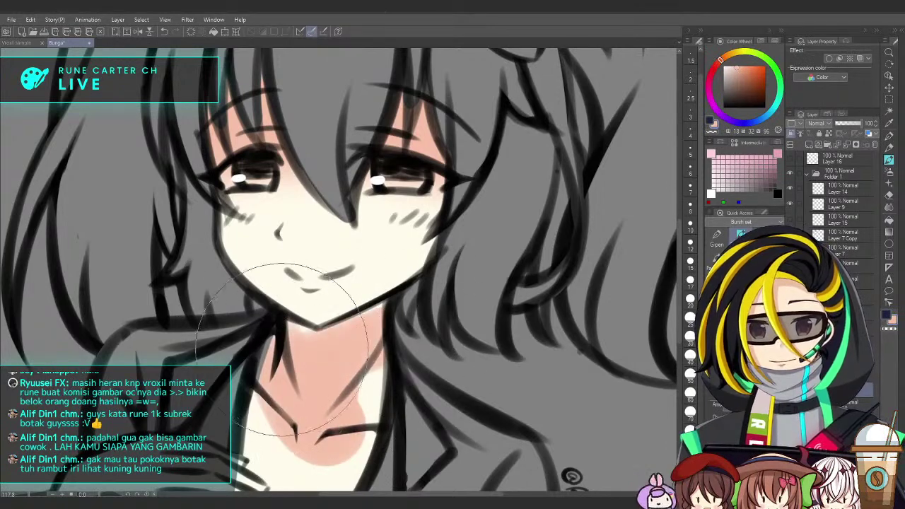
{"action": "left_click_drag", "start_coordinate": [427, 318], "coordinate": [328, 329]}
{"action": "left_click_drag", "start_coordinate": [396, 367], "coordinate": [415, 288]}
{"action": "scroll", "coordinate": [415, 286], "scroll_direction": "down", "scroll_amount": 2}
{"action": "mouse_move", "coordinate": [342, 313]}
{"action": "left_mouse_down"}
{"action": "mouse_move", "coordinate": [417, 300]}
{"action": "mouse_move", "coordinate": [416, 266]}
{"action": "mouse_move", "coordinate": [342, 315]}
{"action": "mouse_move", "coordinate": [295, 295]}
{"action": "mouse_move", "coordinate": [341, 331]}
{"action": "mouse_move", "coordinate": [307, 288]}
{"action": "mouse_move", "coordinate": [343, 339]}
{"action": "mouse_move", "coordinate": [417, 327]}
{"action": "mouse_move", "coordinate": [333, 336]}
{"action": "mouse_move", "coordinate": [373, 323]}
{"action": "left_mouse_up"}
{"action": "key", "text": "bracketright"}
{"action": "key", "text": "bracketright"}
{"action": "key", "text": "bracketright"}
{"action": "key", "text": "bracketright"}
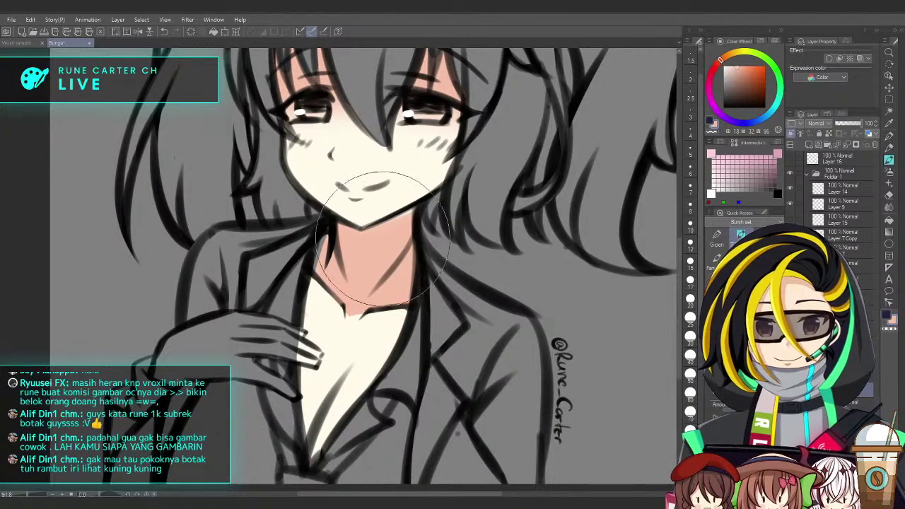
Lower the shadow layer's opacity to 50% and save the drawing
{"action": "scroll", "coordinate": [417, 229], "scroll_direction": "up", "scroll_amount": 3}
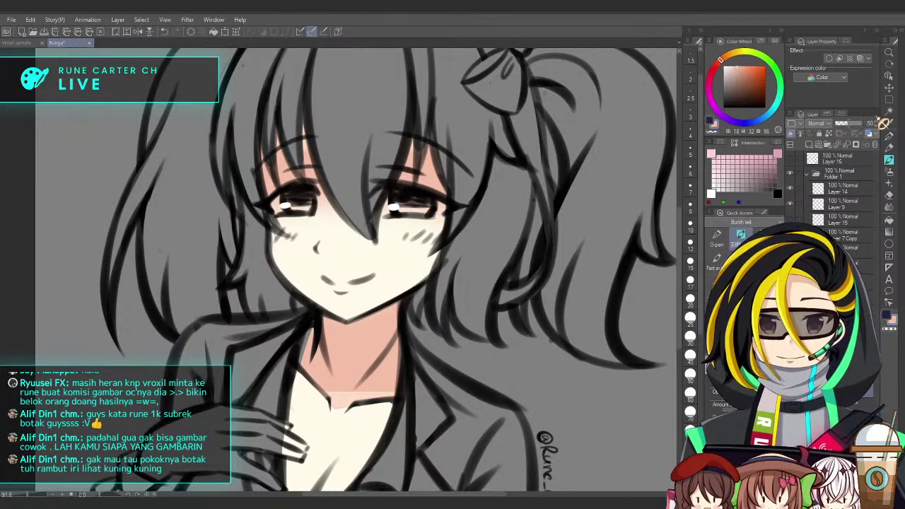
{"action": "scroll", "coordinate": [453, 275], "scroll_direction": "up", "scroll_amount": 1}
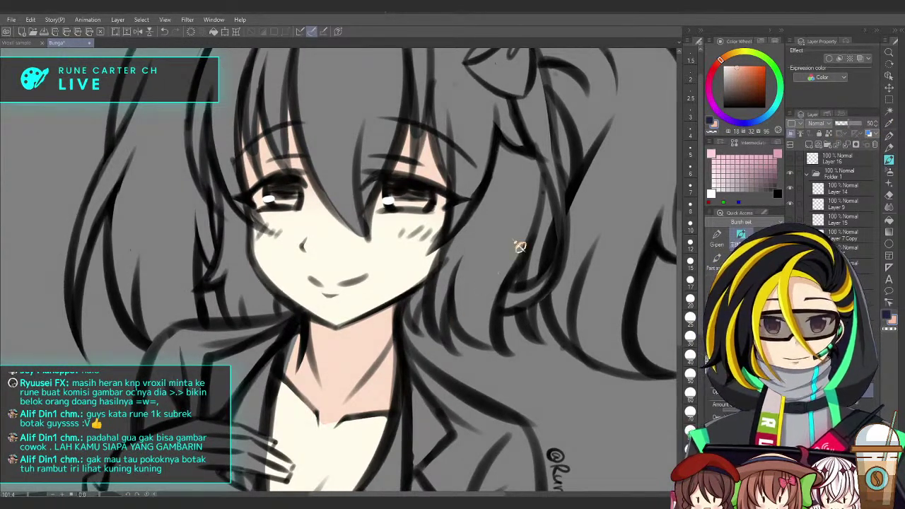
{"action": "key", "text": "ctrl+s"}
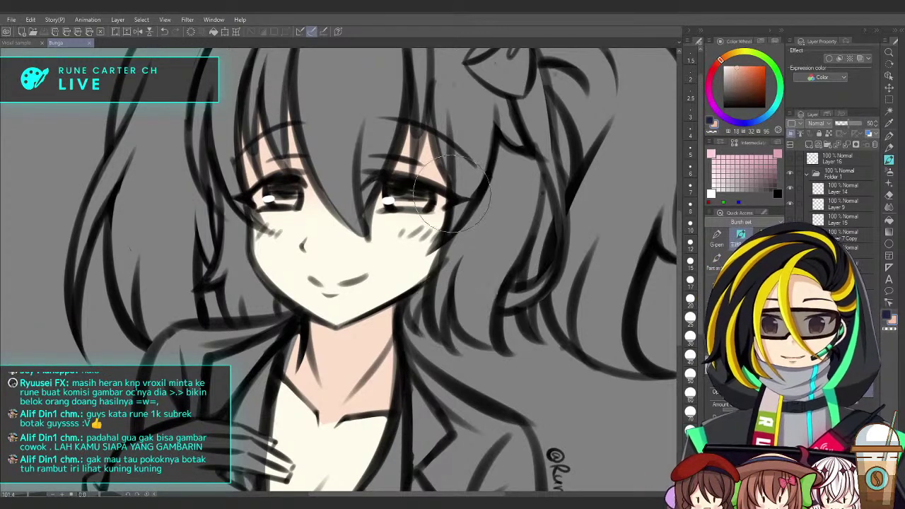
Touch up the light skin shadow around the bangs and save the drawing
{"action": "left_click_drag", "start_coordinate": [523, 200], "coordinate": [541, 214]}
{"action": "left_click_drag", "start_coordinate": [443, 155], "coordinate": [479, 155]}
{"action": "left_click_drag", "start_coordinate": [414, 121], "coordinate": [276, 122]}
{"action": "left_click_drag", "start_coordinate": [522, 310], "coordinate": [530, 287]}
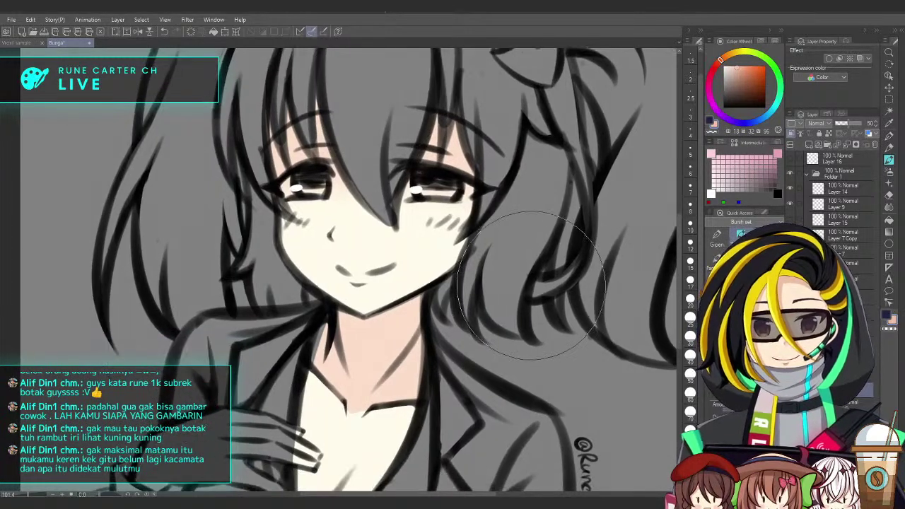
{"action": "key", "text": "ctrl+s"}
Toggle a layer's visibility off and on to compare the colouring, and save the drawing again
{"action": "left_click", "coordinate": [789, 389]}
{"action": "left_click", "coordinate": [789, 389]}
{"action": "left_click_drag", "start_coordinate": [601, 250], "coordinate": [595, 258]}
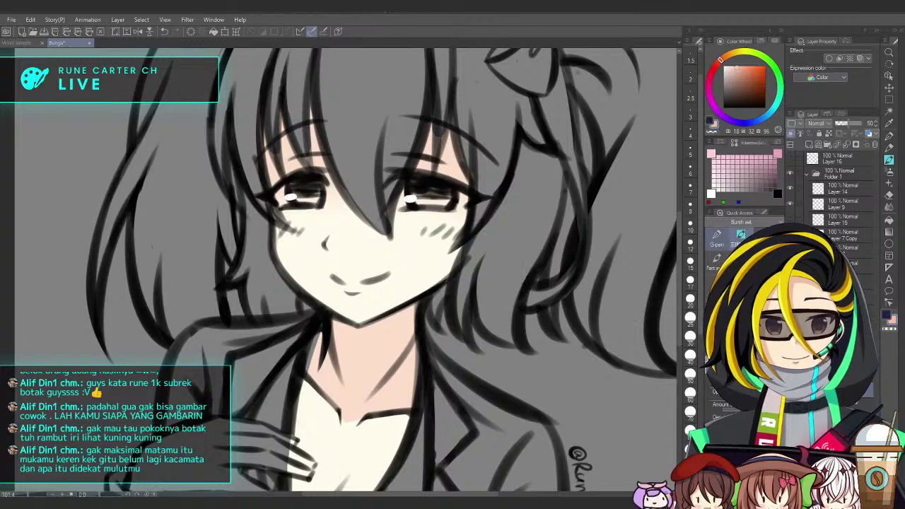
{"action": "left_click_drag", "start_coordinate": [567, 377], "coordinate": [565, 356]}
{"action": "key", "text": "ctrl+s"}
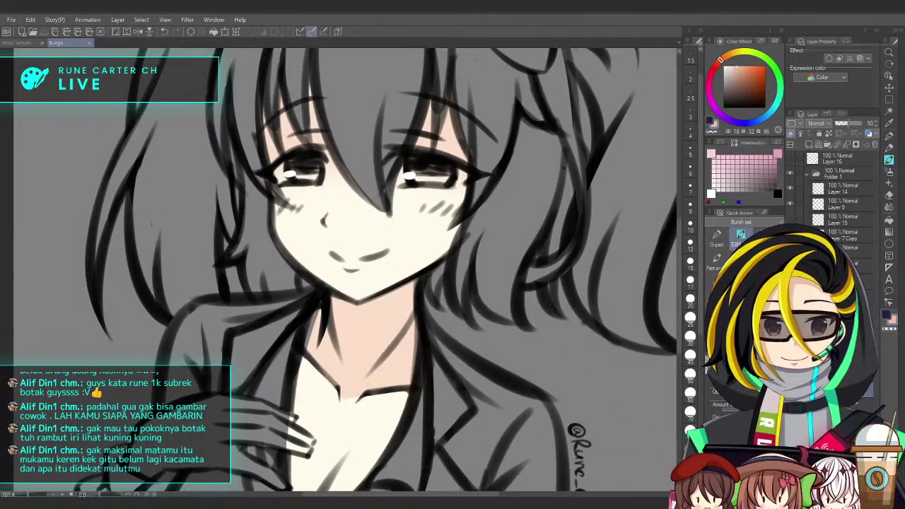
Round off the lower edge of the neck shadow in the notch between the collarbones
{"action": "mouse_move", "coordinate": [338, 378]}
{"action": "left_mouse_down"}
{"action": "mouse_move", "coordinate": [371, 375]}
{"action": "mouse_move", "coordinate": [368, 396]}
{"action": "left_mouse_up"}
{"action": "key", "text": "ctrl+z"}
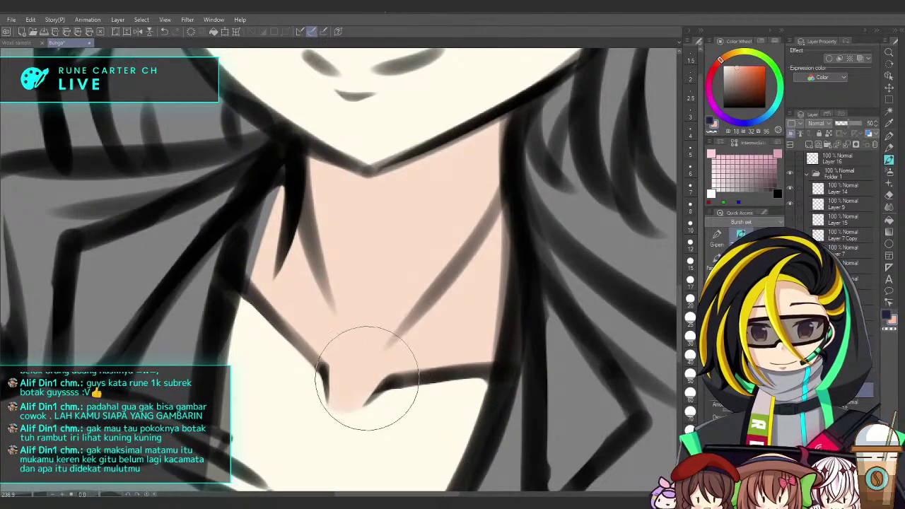
{"action": "scroll", "coordinate": [363, 373], "scroll_direction": "down", "scroll_amount": 2}
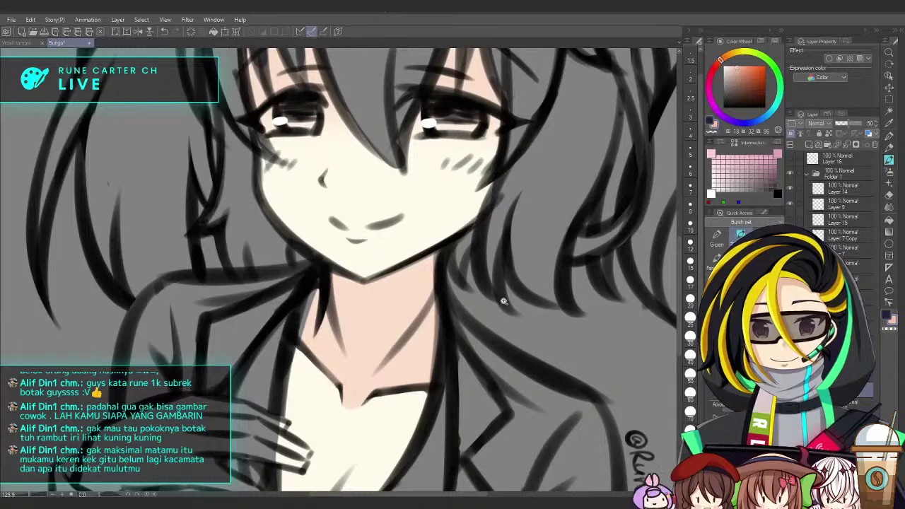
{"action": "scroll", "coordinate": [495, 300], "scroll_direction": "down", "scroll_amount": 3}
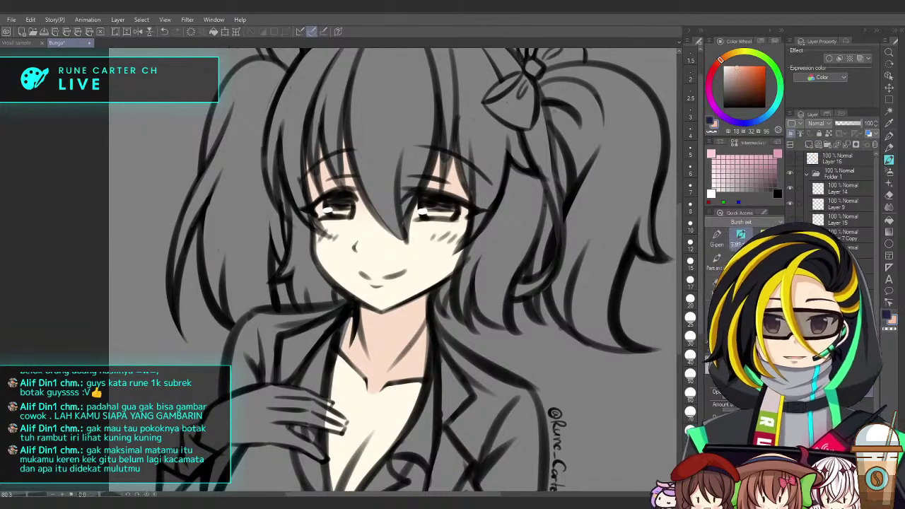
Sample a reddish shadow colour from the reference image and paint it beside the viewer's-left eye, beneath the outermost bangs
{"action": "key", "text": "ctrl+Tab"}
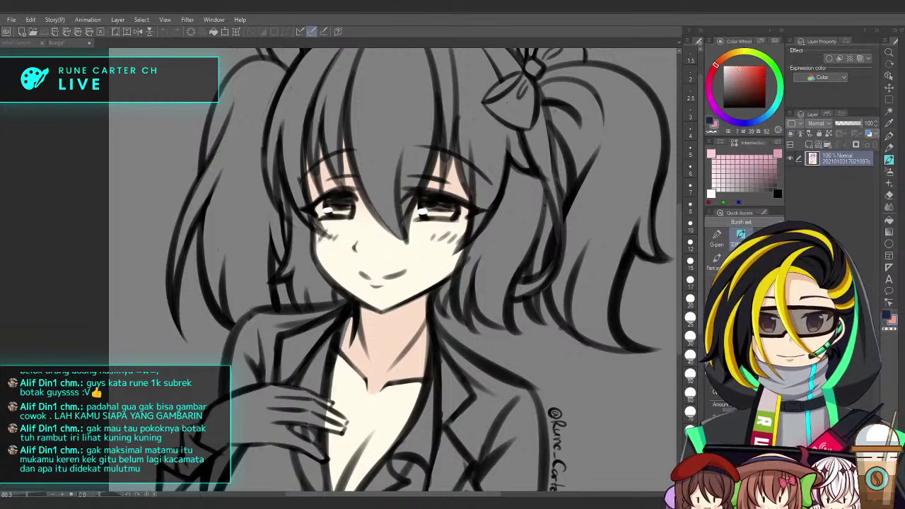
{"action": "left_click", "coordinate": [508, 347]}
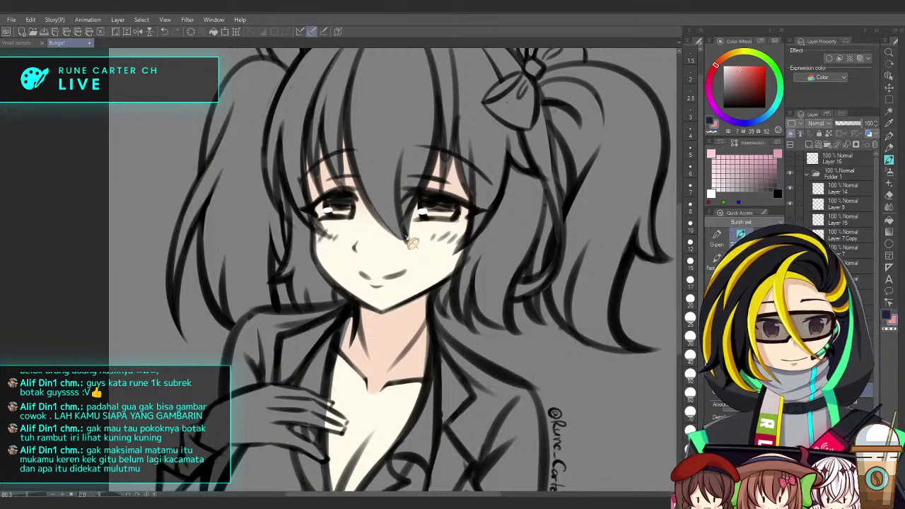
{"action": "left_click_drag", "start_coordinate": [356, 200], "coordinate": [379, 182]}
{"action": "left_click_drag", "start_coordinate": [286, 200], "coordinate": [284, 234]}
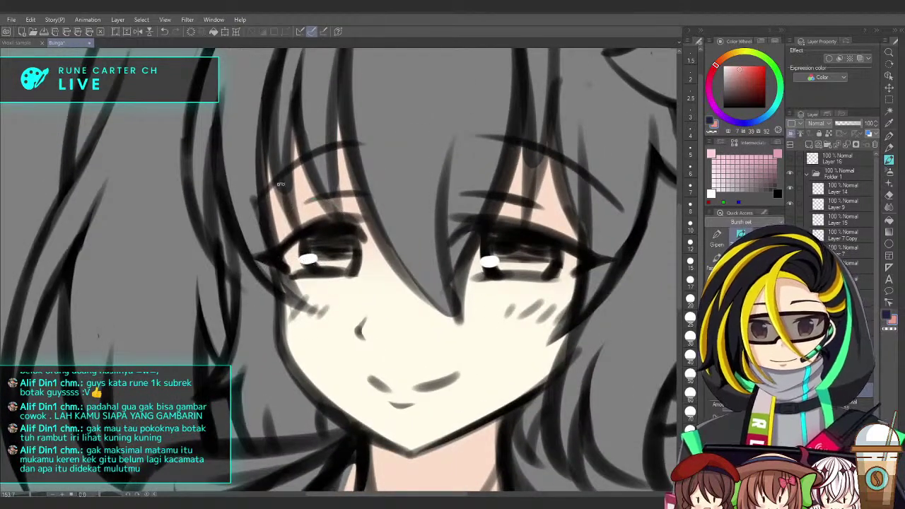
{"action": "left_click_drag", "start_coordinate": [283, 197], "coordinate": [296, 190]}
{"action": "left_click_drag", "start_coordinate": [299, 295], "coordinate": [314, 134]}
{"action": "key", "text": "ctrl+z"}
{"action": "left_click_drag", "start_coordinate": [306, 299], "coordinate": [344, 83]}
{"action": "key", "text": "ctrl+z"}
{"action": "left_click_drag", "start_coordinate": [303, 295], "coordinate": [333, 101]}
{"action": "key", "text": "ctrl+z"}
{"action": "mouse_move", "coordinate": [300, 303]}
{"action": "left_mouse_down"}
{"action": "mouse_move", "coordinate": [283, 211]}
{"action": "mouse_move", "coordinate": [333, 118]}
{"action": "left_mouse_up"}
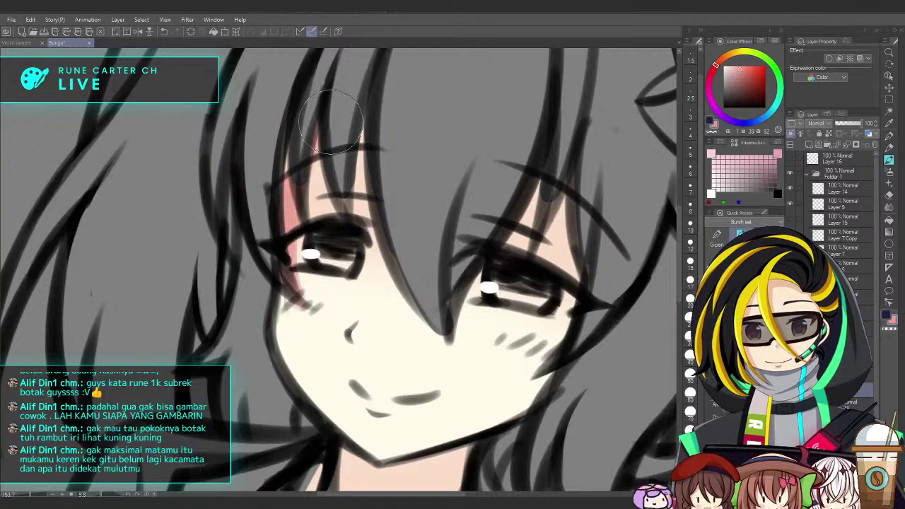
Paint the reddish shadow into the remaining skin gaps between the bangs above the viewer's-left eye
{"action": "left_click_drag", "start_coordinate": [311, 218], "coordinate": [349, 111]}
{"action": "left_click_drag", "start_coordinate": [349, 212], "coordinate": [366, 141]}
{"action": "key", "text": "ctrl+z"}
{"action": "left_click_drag", "start_coordinate": [345, 230], "coordinate": [369, 125]}
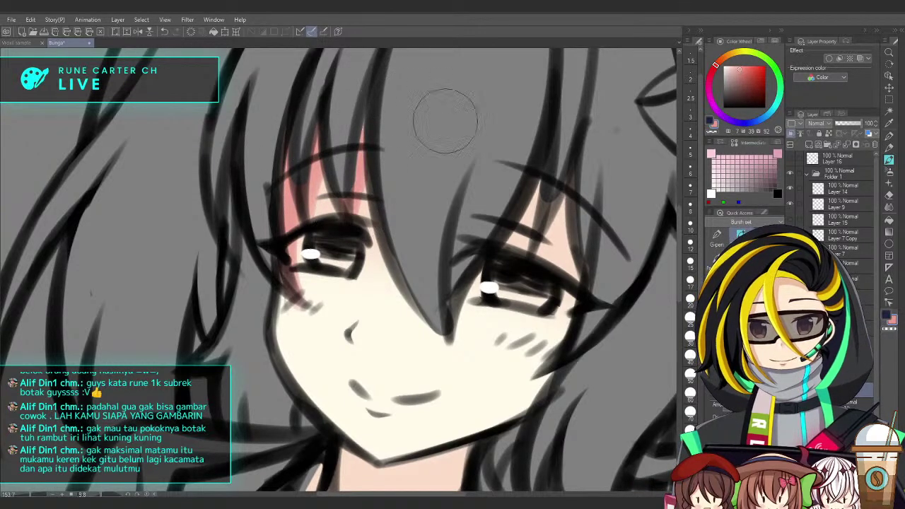
Paint the reddish shadow between the bangs above and beside the viewer's-right eye
{"action": "left_click_drag", "start_coordinate": [421, 99], "coordinate": [334, 80]}
{"action": "left_click_drag", "start_coordinate": [391, 243], "coordinate": [456, 157]}
{"action": "key", "text": "ctrl+z"}
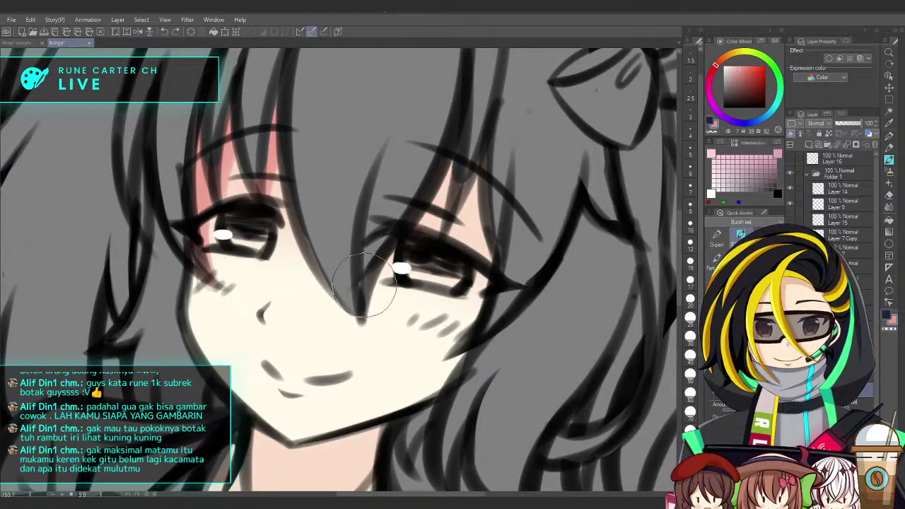
{"action": "left_click_drag", "start_coordinate": [466, 92], "coordinate": [395, 110]}
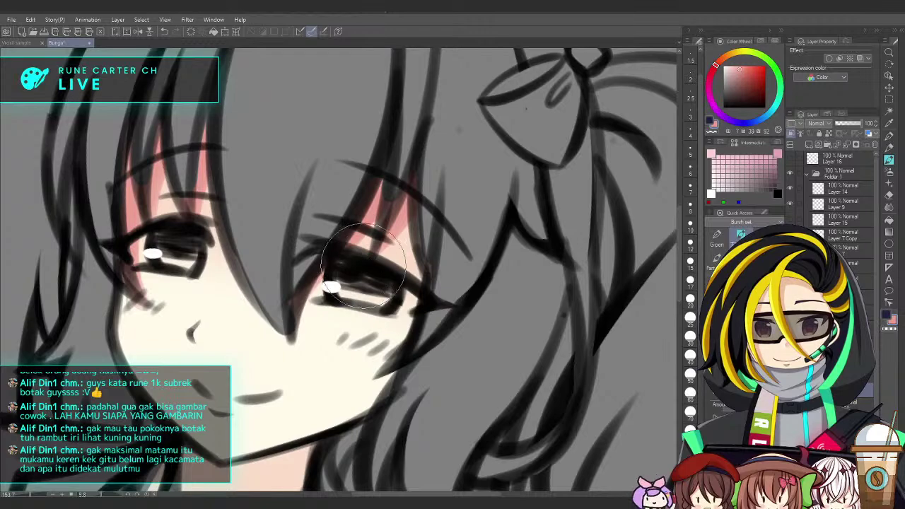
Paint the reddish shadow along the face edge beside the viewer's-right cheek and as a rounded spot on the nose
{"action": "mouse_move", "coordinate": [451, 323]}
{"action": "left_mouse_down"}
{"action": "mouse_move", "coordinate": [450, 242]}
{"action": "mouse_move", "coordinate": [465, 260]}
{"action": "left_mouse_up"}
{"action": "mouse_move", "coordinate": [400, 293]}
{"action": "left_mouse_down"}
{"action": "mouse_move", "coordinate": [432, 264]}
{"action": "mouse_move", "coordinate": [436, 276]}
{"action": "mouse_move", "coordinate": [456, 242]}
{"action": "left_mouse_up"}
{"action": "key", "text": "ctrl+z"}
{"action": "left_click_drag", "start_coordinate": [285, 288], "coordinate": [312, 288]}
{"action": "mouse_move", "coordinate": [282, 271]}
{"action": "left_mouse_down"}
{"action": "mouse_move", "coordinate": [271, 287]}
{"action": "mouse_move", "coordinate": [285, 300]}
{"action": "left_mouse_up"}
{"action": "mouse_move", "coordinate": [285, 300]}
{"action": "left_mouse_down"}
{"action": "mouse_move", "coordinate": [319, 277]}
{"action": "mouse_move", "coordinate": [309, 261]}
{"action": "mouse_move", "coordinate": [325, 281]}
{"action": "left_mouse_up"}
{"action": "key", "text": "ctrl+z"}
Paint the reddish shadow across the upper neck directly beneath the chin and jaw
{"action": "mouse_move", "coordinate": [523, 318]}
{"action": "left_mouse_down"}
{"action": "mouse_move", "coordinate": [474, 421]}
{"action": "mouse_move", "coordinate": [424, 314]}
{"action": "left_mouse_up"}
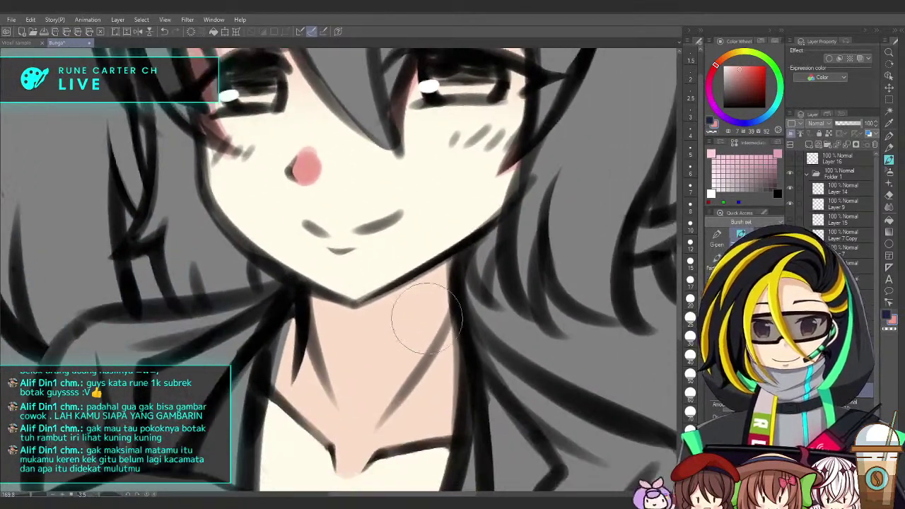
{"action": "left_click_drag", "start_coordinate": [448, 361], "coordinate": [464, 284]}
{"action": "left_click_drag", "start_coordinate": [467, 253], "coordinate": [508, 297]}
{"action": "mouse_move", "coordinate": [342, 220]}
{"action": "left_mouse_down"}
{"action": "mouse_move", "coordinate": [373, 227]}
{"action": "mouse_move", "coordinate": [618, 286]}
{"action": "mouse_move", "coordinate": [348, 214]}
{"action": "mouse_move", "coordinate": [400, 231]}
{"action": "mouse_move", "coordinate": [492, 185]}
{"action": "mouse_move", "coordinate": [453, 234]}
{"action": "mouse_move", "coordinate": [329, 225]}
{"action": "mouse_move", "coordinate": [569, 287]}
{"action": "left_mouse_up"}
{"action": "mouse_move", "coordinate": [316, 189]}
{"action": "left_mouse_down"}
{"action": "mouse_move", "coordinate": [372, 209]}
{"action": "mouse_move", "coordinate": [484, 140]}
{"action": "left_mouse_up"}
{"action": "left_click_drag", "start_coordinate": [505, 205], "coordinate": [477, 307]}
{"action": "scroll", "coordinate": [500, 289], "scroll_direction": "down", "scroll_amount": 4}
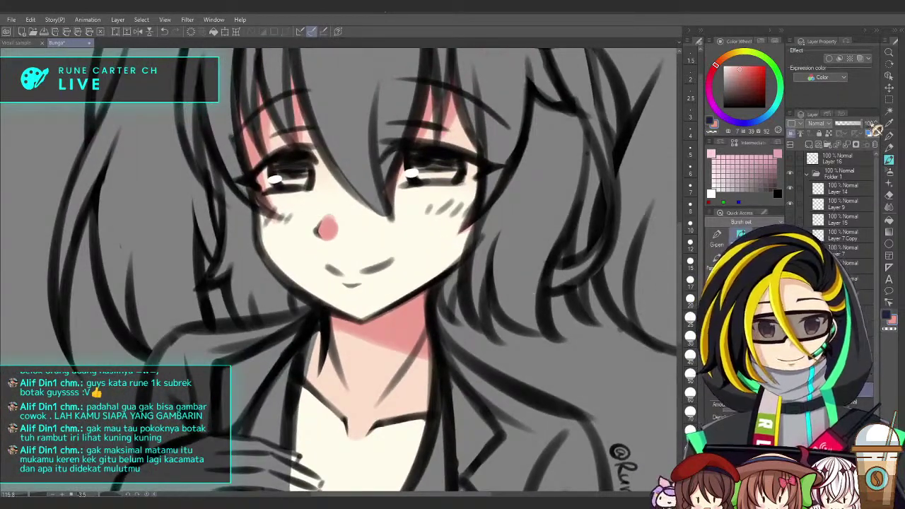
Set the reddish shadow layer to 50% opacity and the Multiply blending mode
{"action": "type", "text": "50"}
{"action": "key", "text": "Return"}
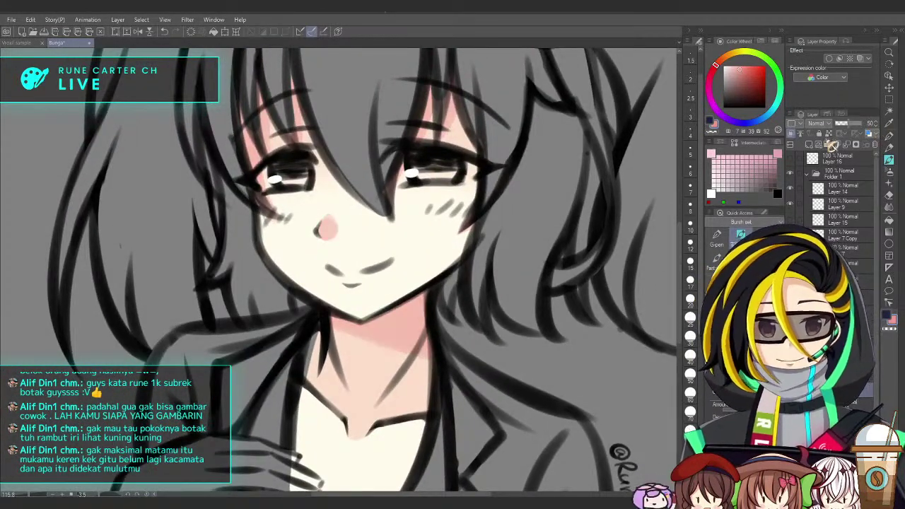
{"action": "left_click", "coordinate": [816, 123]}
{"action": "left_click", "coordinate": [819, 148]}
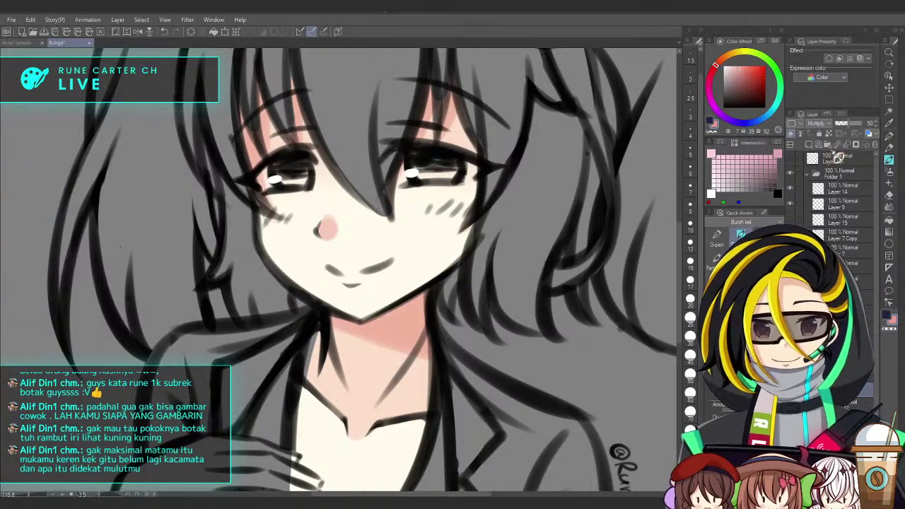
Blend the lower edge of the reddish neck shadow softly into the lighter neck skin
{"action": "left_click_drag", "start_coordinate": [489, 291], "coordinate": [504, 316]}
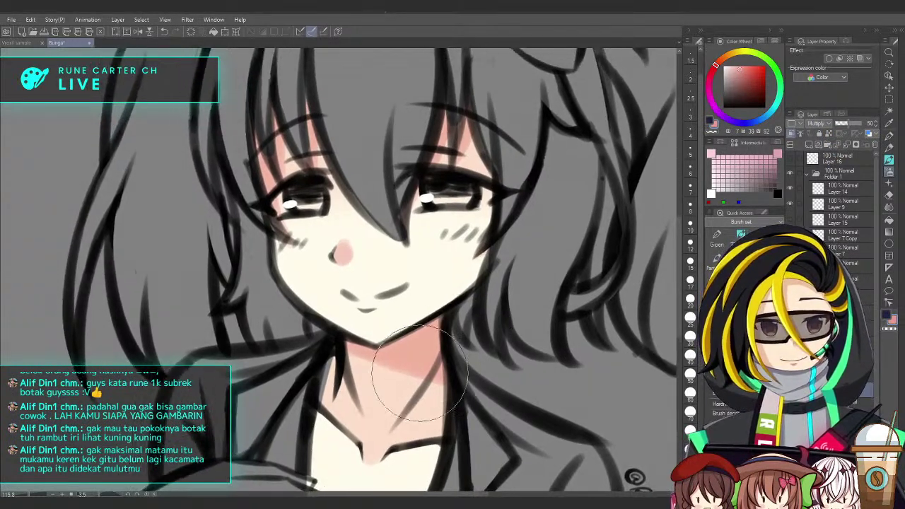
{"action": "mouse_move", "coordinate": [442, 392]}
{"action": "left_mouse_down"}
{"action": "mouse_move", "coordinate": [371, 395]}
{"action": "mouse_move", "coordinate": [425, 398]}
{"action": "mouse_move", "coordinate": [389, 382]}
{"action": "mouse_move", "coordinate": [461, 399]}
{"action": "mouse_move", "coordinate": [389, 382]}
{"action": "left_mouse_up"}
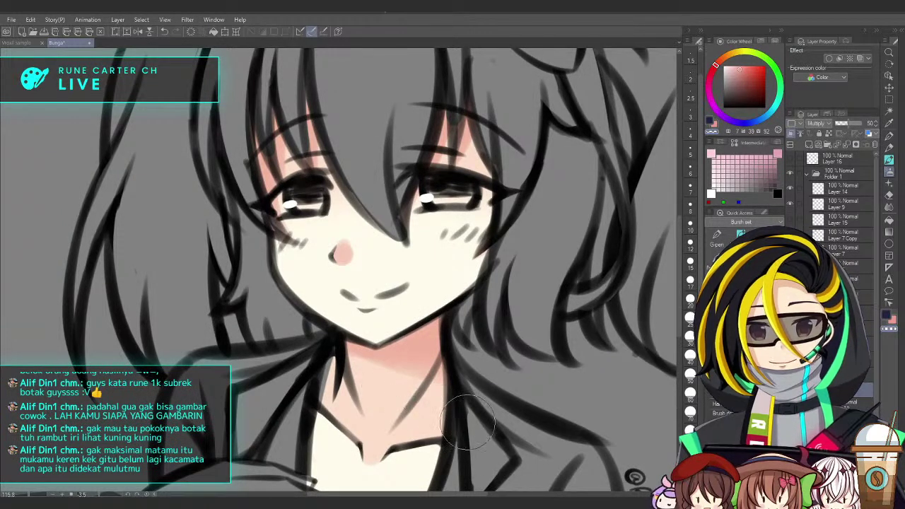
{"action": "left_click_drag", "start_coordinate": [533, 291], "coordinate": [547, 342]}
Blend the reddish spot on the nose into a soft blush using a smaller brush
{"action": "mouse_move", "coordinate": [374, 289]}
{"action": "left_mouse_down"}
{"action": "mouse_move", "coordinate": [370, 305]}
{"action": "mouse_move", "coordinate": [384, 269]}
{"action": "mouse_move", "coordinate": [380, 309]}
{"action": "mouse_move", "coordinate": [372, 265]}
{"action": "left_mouse_up"}
{"action": "scroll", "coordinate": [357, 300], "scroll_direction": "up", "scroll_amount": 2}
{"action": "key", "text": "ctrl+z"}
{"action": "scroll", "coordinate": [424, 300], "scroll_direction": "down", "scroll_amount": 2}
{"action": "scroll", "coordinate": [404, 317], "scroll_direction": "up", "scroll_amount": 1}
{"action": "key", "text": "ctrl+z"}
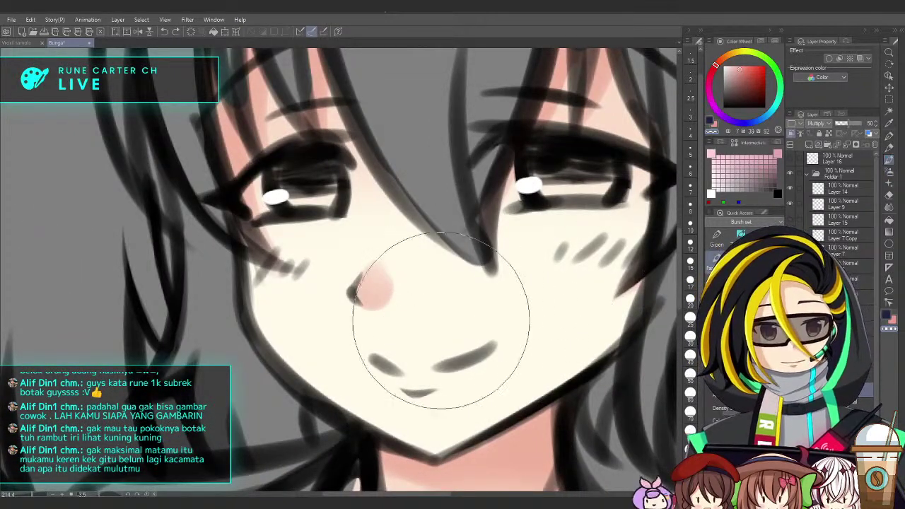
{"action": "scroll", "coordinate": [384, 293], "scroll_direction": "down", "scroll_amount": 2}
{"action": "key", "text": "bracketleft"}
{"action": "key", "text": "bracketleft"}
{"action": "key", "text": "bracketleft"}
{"action": "key", "text": "bracketleft"}
{"action": "key", "text": "bracketleft"}
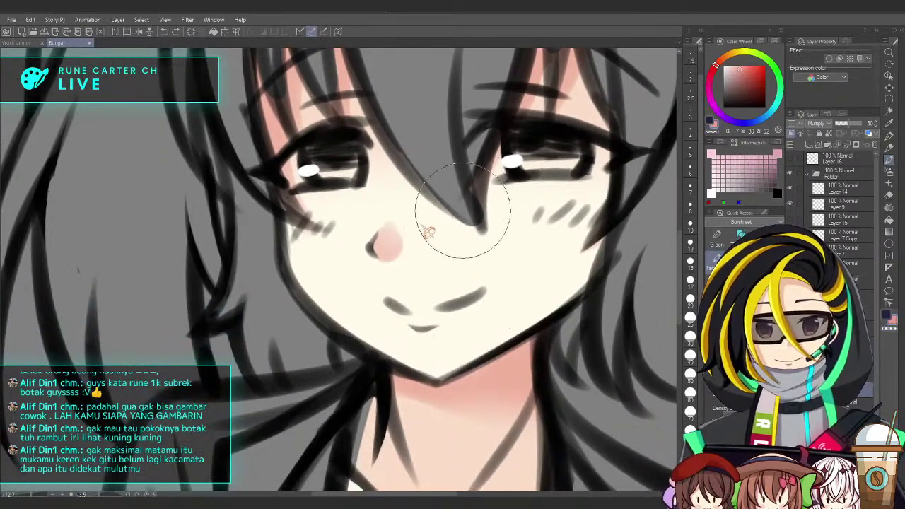
{"action": "mouse_move", "coordinate": [388, 239]}
{"action": "left_mouse_down"}
{"action": "mouse_move", "coordinate": [410, 236]}
{"action": "mouse_move", "coordinate": [404, 264]}
{"action": "left_mouse_up"}
{"action": "key", "text": "ctrl+z"}
{"action": "key", "text": "bracketleft"}
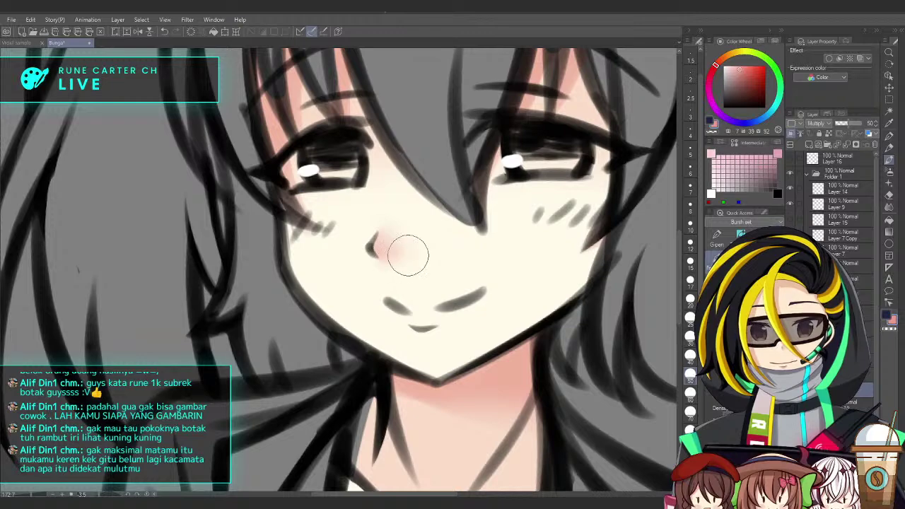
Add a new layer above the Multiply shadow layer
{"action": "scroll", "coordinate": [521, 357], "scroll_direction": "down", "scroll_amount": 2}
{"action": "left_click_drag", "start_coordinate": [523, 363], "coordinate": [404, 329]}
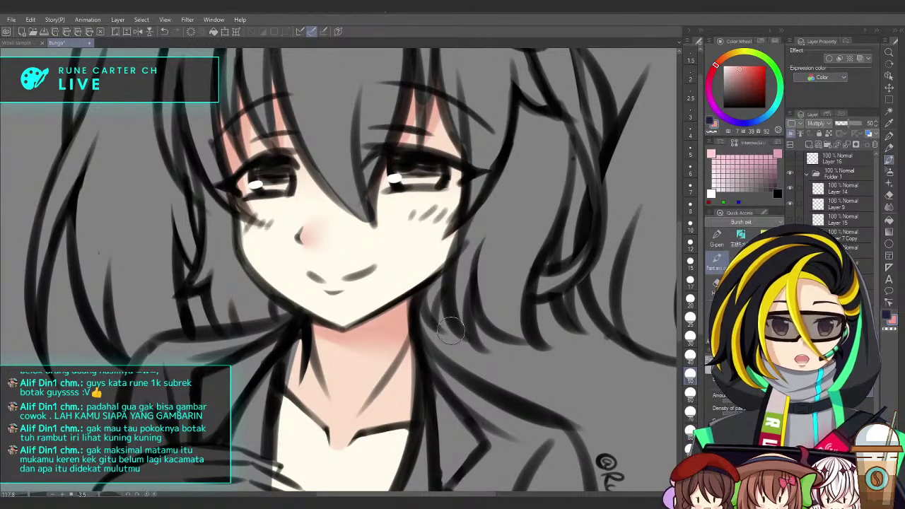
{"action": "mouse_move", "coordinate": [485, 339]}
{"action": "left_mouse_down"}
{"action": "mouse_move", "coordinate": [501, 318]}
{"action": "mouse_move", "coordinate": [497, 342]}
{"action": "mouse_move", "coordinate": [505, 318]}
{"action": "left_mouse_up"}
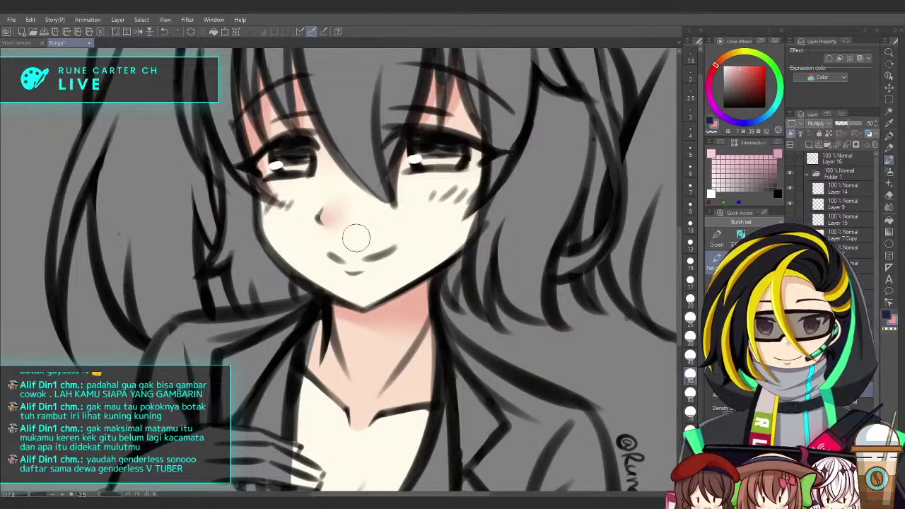
{"action": "scroll", "coordinate": [493, 343], "scroll_direction": "down", "scroll_amount": 2}
{"action": "scroll", "coordinate": [474, 320], "scroll_direction": "up", "scroll_amount": 1}
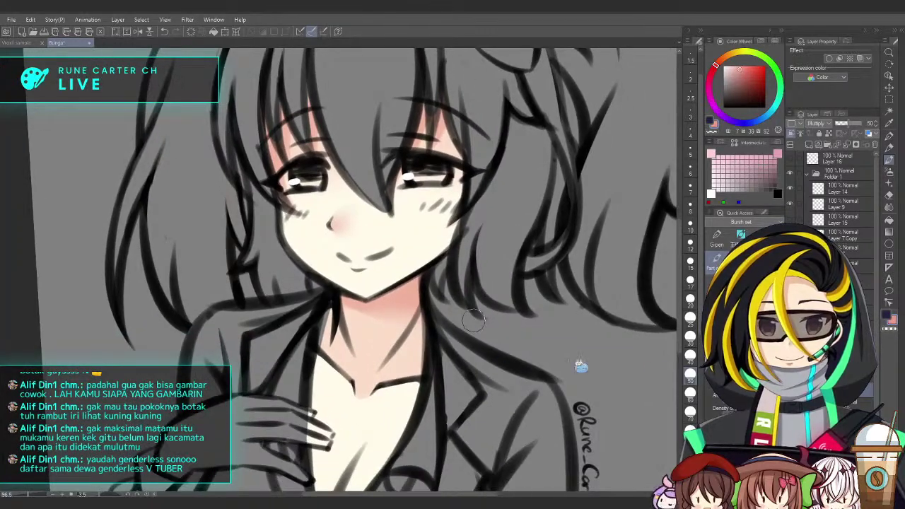
{"action": "left_click", "coordinate": [813, 150]}
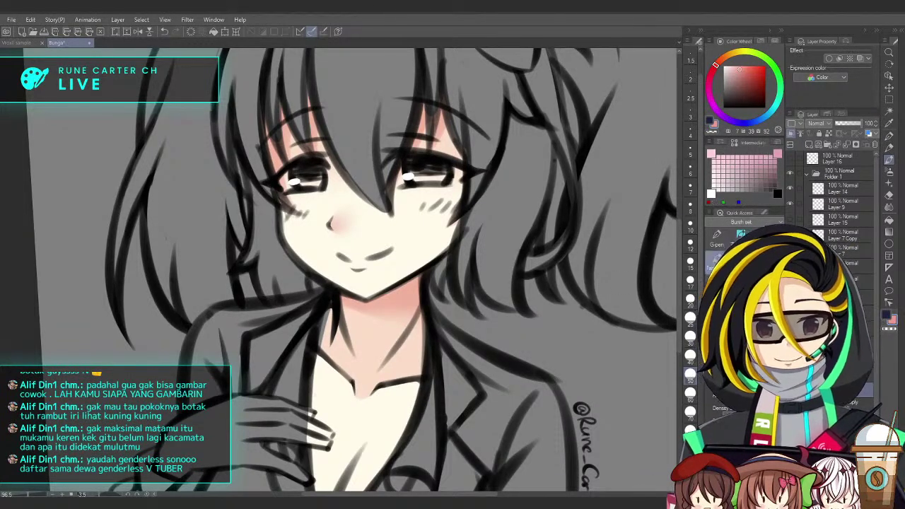
On the Multiply shadow layer, sample the neck's shadow colour and paint it in the hollow above the viewer's-right collarbone
{"action": "scroll", "coordinate": [584, 320], "scroll_direction": "down", "scroll_amount": 2}
{"action": "scroll", "coordinate": [468, 329], "scroll_direction": "up", "scroll_amount": 3}
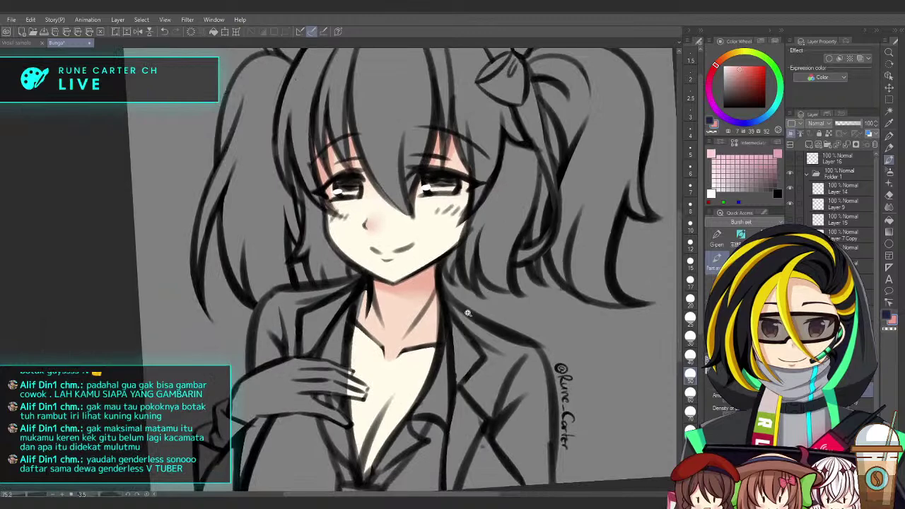
{"action": "scroll", "coordinate": [500, 313], "scroll_direction": "up", "scroll_amount": 2}
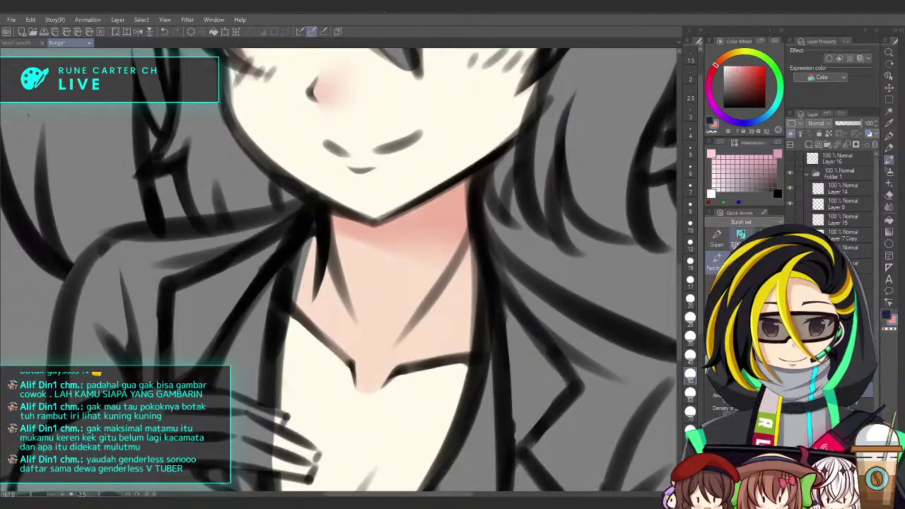
{"action": "left_click", "coordinate": [841, 405]}
{"action": "left_click", "coordinate": [741, 234]}
{"action": "left_click", "coordinate": [446, 203], "text": "alt"}
{"action": "left_click_drag", "start_coordinate": [465, 261], "coordinate": [451, 346]}
{"action": "key", "text": "ctrl+z"}
{"action": "key", "text": "["}
{"action": "key", "text": "["}
{"action": "mouse_move", "coordinate": [461, 258]}
{"action": "left_mouse_down"}
{"action": "mouse_move", "coordinate": [480, 365]}
{"action": "mouse_move", "coordinate": [483, 331]}
{"action": "mouse_move", "coordinate": [515, 344]}
{"action": "left_mouse_up"}
{"action": "key", "text": "ctrl+z"}
{"action": "key", "text": "ctrl+z"}
{"action": "mouse_move", "coordinate": [408, 343]}
{"action": "left_mouse_down"}
{"action": "mouse_move", "coordinate": [403, 382]}
{"action": "mouse_move", "coordinate": [412, 332]}
{"action": "mouse_move", "coordinate": [398, 354]}
{"action": "mouse_move", "coordinate": [422, 357]}
{"action": "mouse_move", "coordinate": [390, 379]}
{"action": "mouse_move", "coordinate": [418, 351]}
{"action": "left_mouse_up"}
Paint the same shadow colour in the neck hollow above the viewer's-left collarbone
{"action": "left_click_drag", "start_coordinate": [331, 261], "coordinate": [316, 362]}
{"action": "key", "text": "ctrl+z"}
{"action": "left_click_drag", "start_coordinate": [292, 300], "coordinate": [345, 336]}
{"action": "mouse_move", "coordinate": [331, 269]}
{"action": "left_mouse_down"}
{"action": "mouse_move", "coordinate": [343, 320]}
{"action": "mouse_move", "coordinate": [343, 379]}
{"action": "mouse_move", "coordinate": [322, 360]}
{"action": "mouse_move", "coordinate": [338, 381]}
{"action": "mouse_move", "coordinate": [340, 419]}
{"action": "mouse_move", "coordinate": [394, 408]}
{"action": "mouse_move", "coordinate": [449, 380]}
{"action": "mouse_move", "coordinate": [395, 400]}
{"action": "left_mouse_up"}
{"action": "scroll", "coordinate": [454, 372], "scroll_direction": "down", "scroll_amount": 4}
{"action": "scroll", "coordinate": [449, 380], "scroll_direction": "up", "scroll_amount": 3}
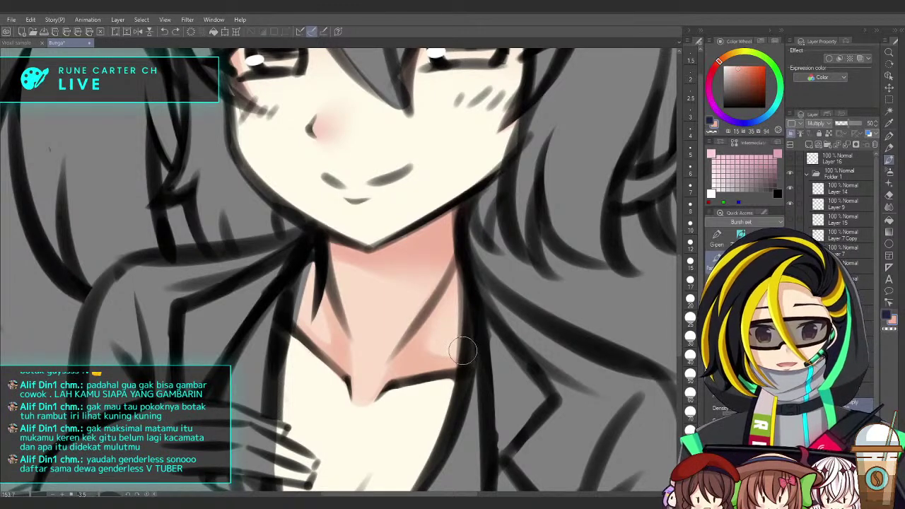
Blend the shadows above both collarbones softly into the neck skin and save the drawing
{"action": "left_click_drag", "start_coordinate": [466, 350], "coordinate": [456, 285]}
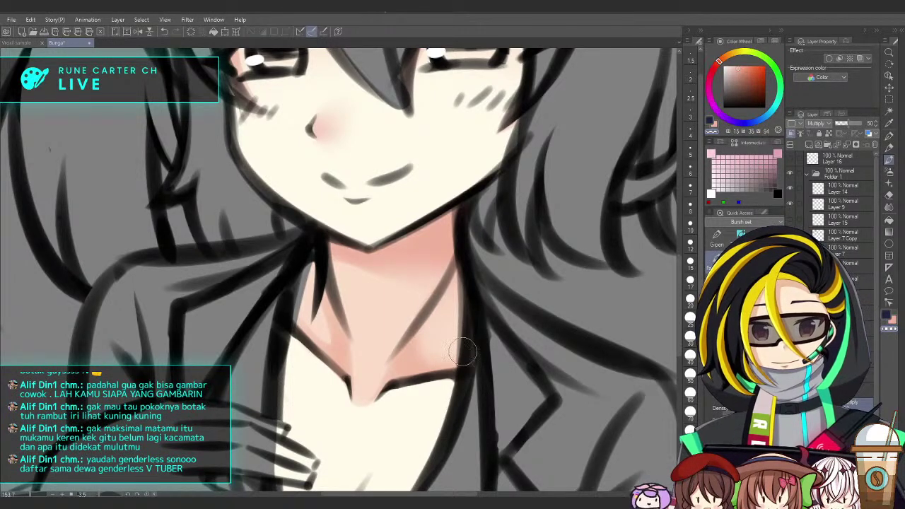
{"action": "mouse_move", "coordinate": [311, 290]}
{"action": "left_mouse_down"}
{"action": "mouse_move", "coordinate": [333, 321]}
{"action": "mouse_move", "coordinate": [329, 343]}
{"action": "left_mouse_up"}
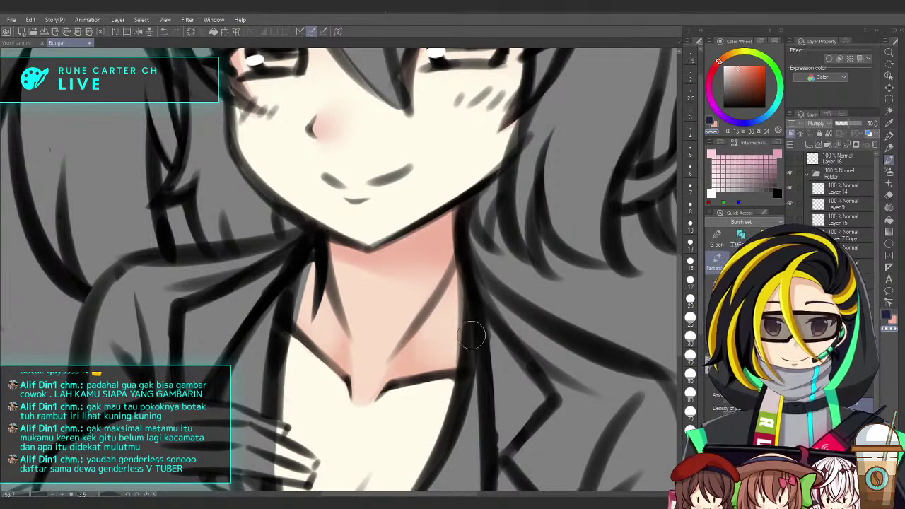
{"action": "scroll", "coordinate": [475, 347], "scroll_direction": "up", "scroll_amount": 2}
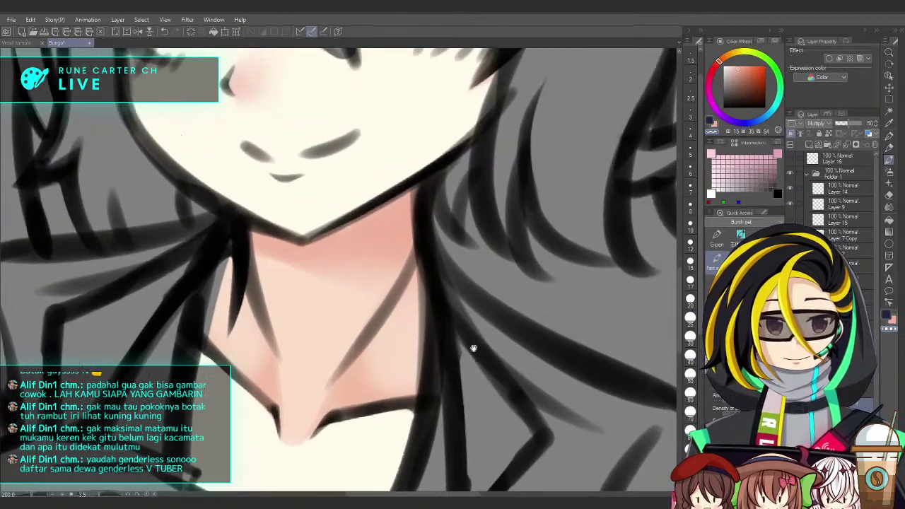
{"action": "key", "text": "ctrl+s"}
Sample a reddish shadow colour from the reference image and deepen the neck shadow beneath the chin on a 50% Multiply layer
{"action": "scroll", "coordinate": [439, 361], "scroll_direction": "down", "scroll_amount": 5}
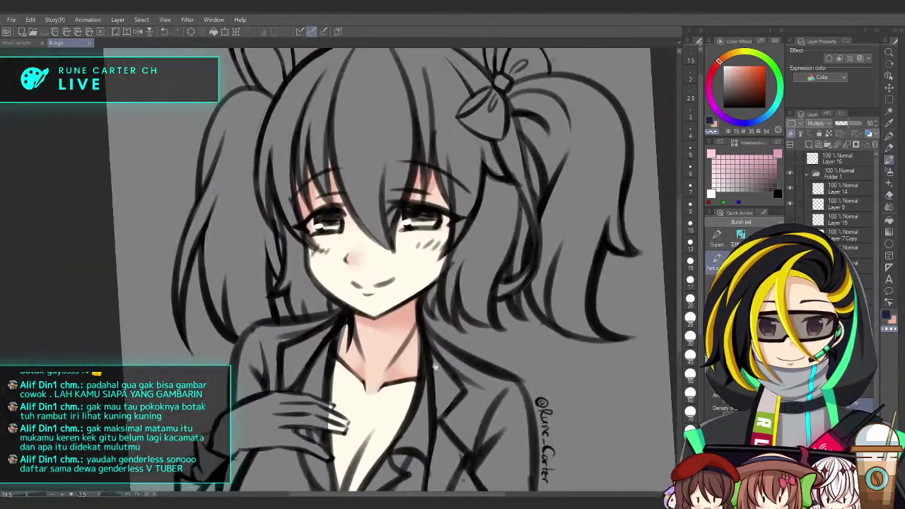
{"action": "scroll", "coordinate": [446, 360], "scroll_direction": "up", "scroll_amount": 1}
{"action": "mouse_move", "coordinate": [452, 357]}
{"action": "left_mouse_down"}
{"action": "mouse_move", "coordinate": [448, 365]}
{"action": "mouse_move", "coordinate": [461, 349]}
{"action": "left_mouse_up"}
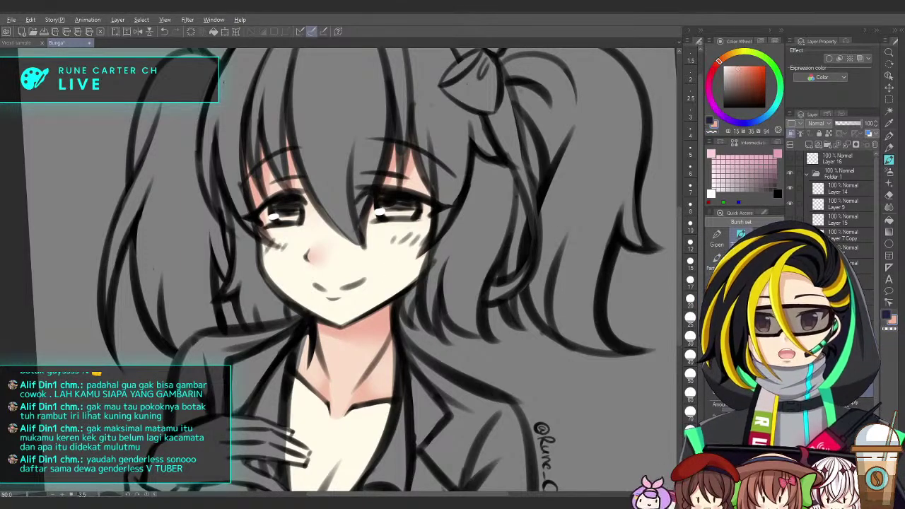
{"action": "key", "text": "ctrl+Tab"}
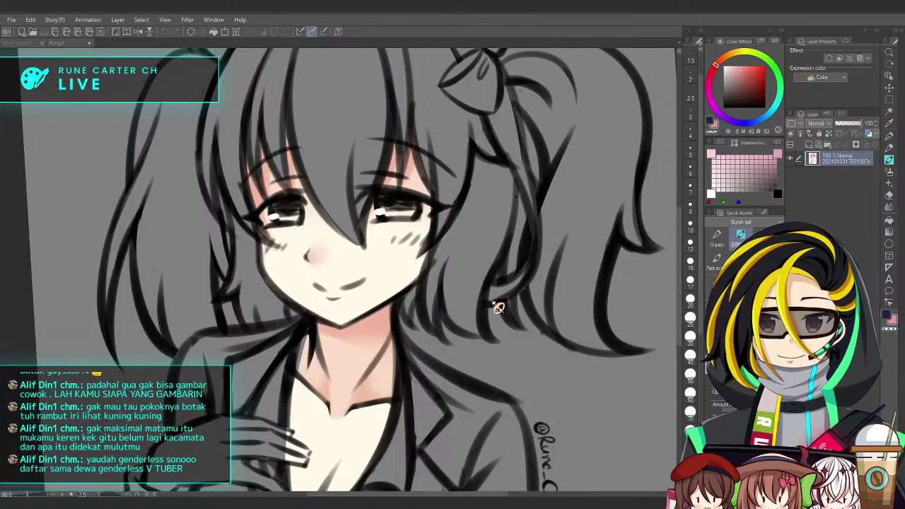
{"action": "key", "text": "ctrl+Tab"}
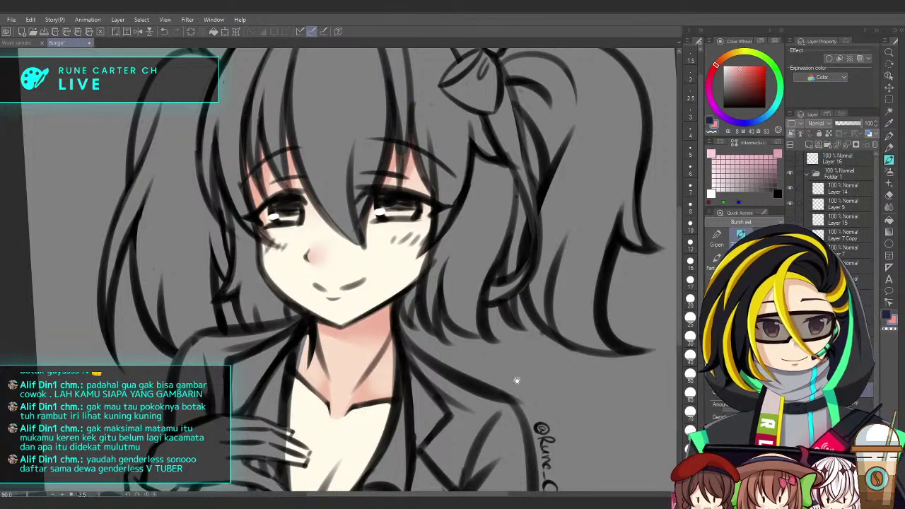
{"action": "left_click_drag", "start_coordinate": [498, 381], "coordinate": [505, 367]}
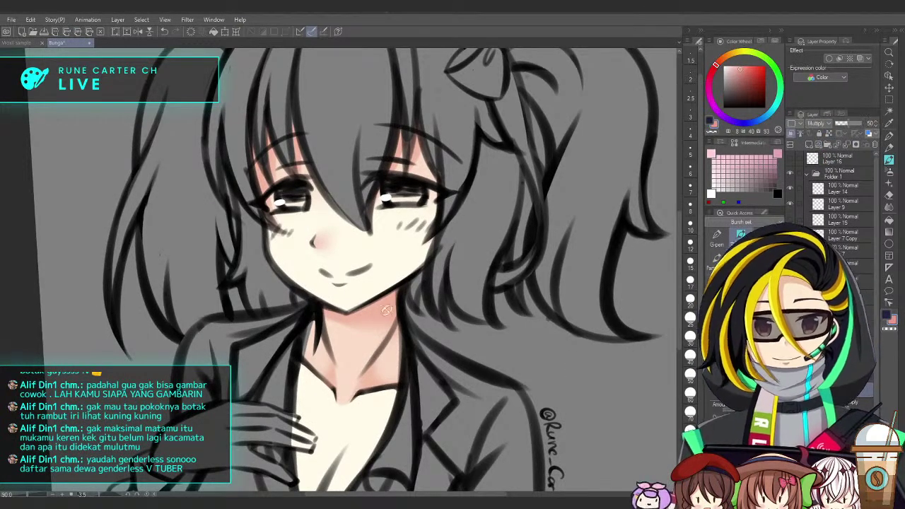
{"action": "scroll", "coordinate": [368, 312], "scroll_direction": "up", "scroll_amount": 3}
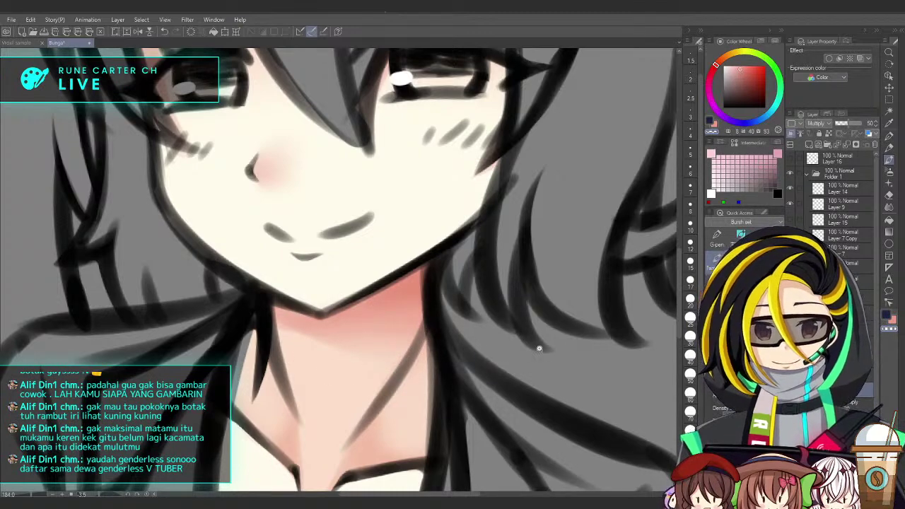
{"action": "scroll", "coordinate": [487, 359], "scroll_direction": "down", "scroll_amount": 3}
{"action": "scroll", "coordinate": [537, 337], "scroll_direction": "down", "scroll_amount": 1}
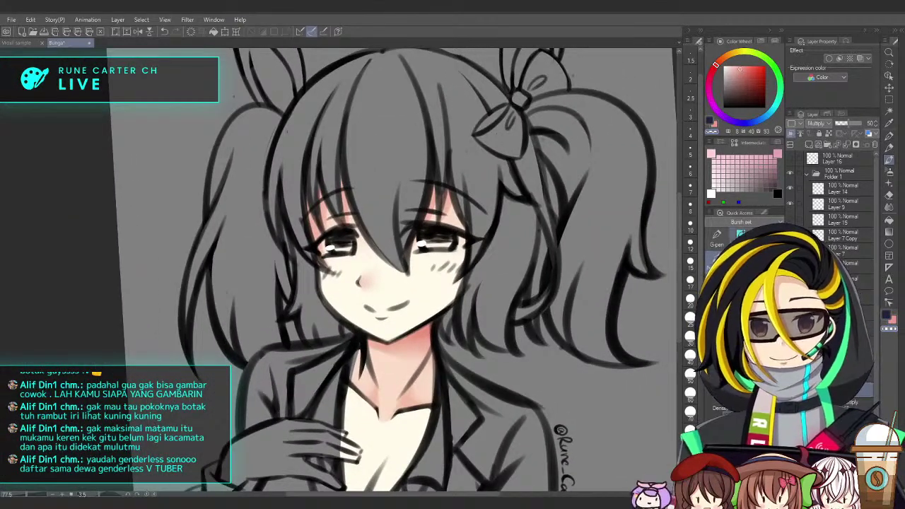
Deepen the reddish shadow at the tops of the skin gaps between the bangs above both eyes
{"action": "scroll", "coordinate": [544, 258], "scroll_direction": "up", "scroll_amount": 2}
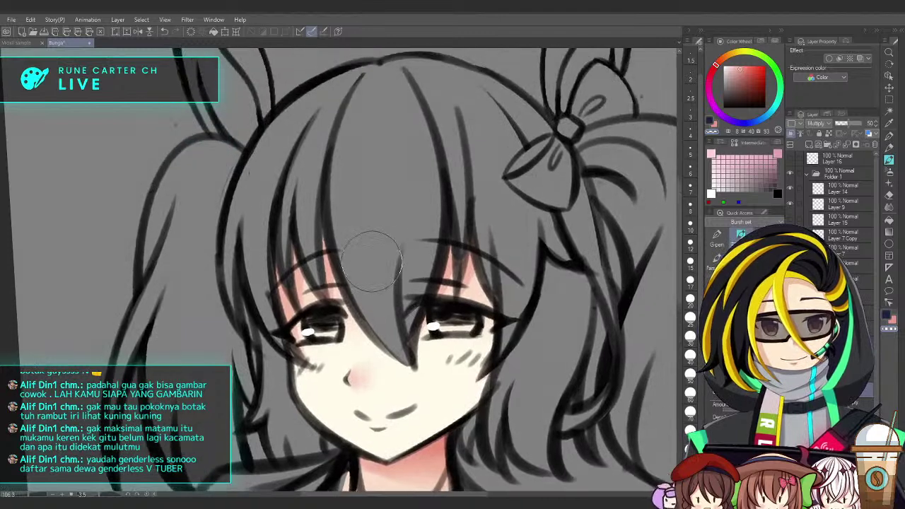
{"action": "left_click_drag", "start_coordinate": [504, 307], "coordinate": [519, 260]}
{"action": "left_click_drag", "start_coordinate": [311, 197], "coordinate": [515, 222]}
{"action": "key", "text": "ctrl+z"}
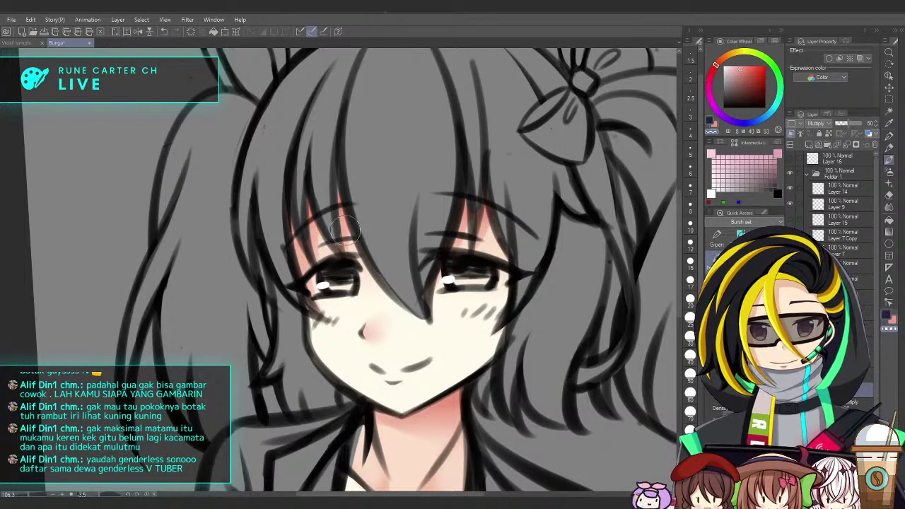
{"action": "scroll", "coordinate": [551, 268], "scroll_direction": "down", "scroll_amount": 2}
{"action": "left_click_drag", "start_coordinate": [550, 289], "coordinate": [447, 217]}
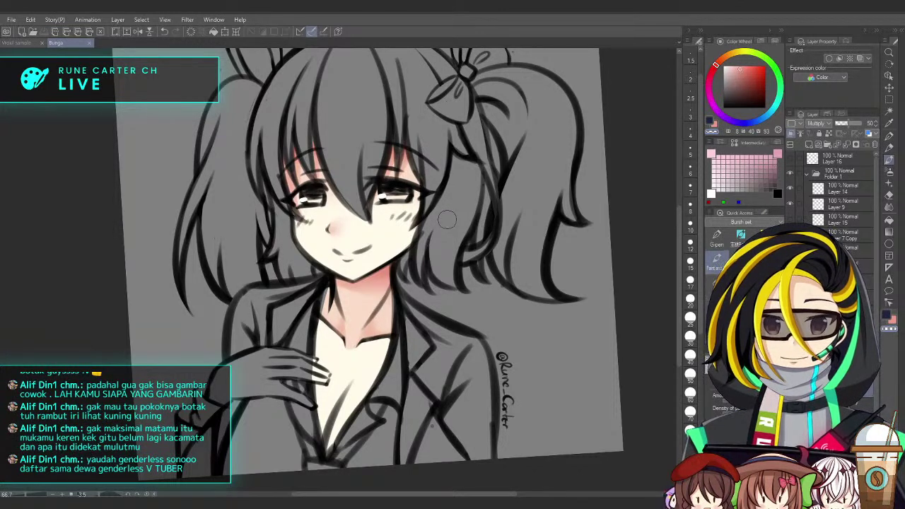
Sample the light peach neck shadow colour and brush a soft shade over the lower chest skin
{"action": "left_click", "coordinate": [17, 43]}
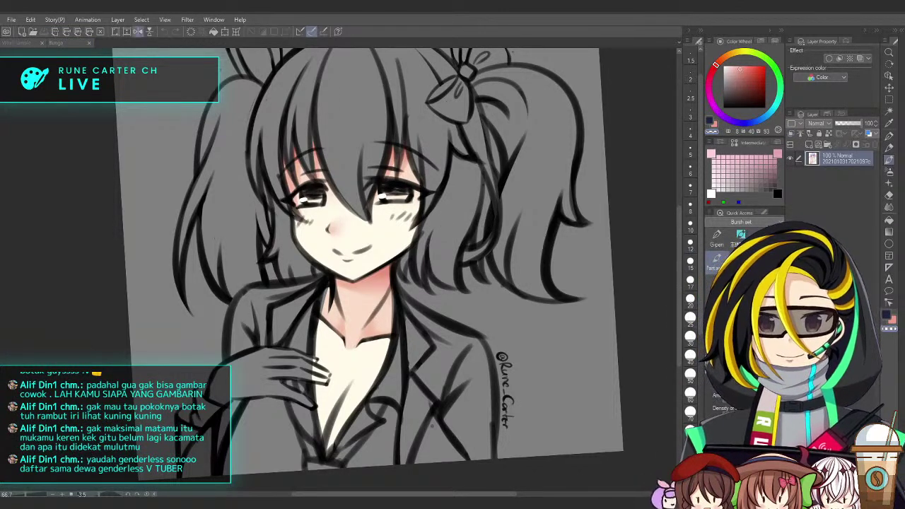
{"action": "key", "text": "ctrl+Tab"}
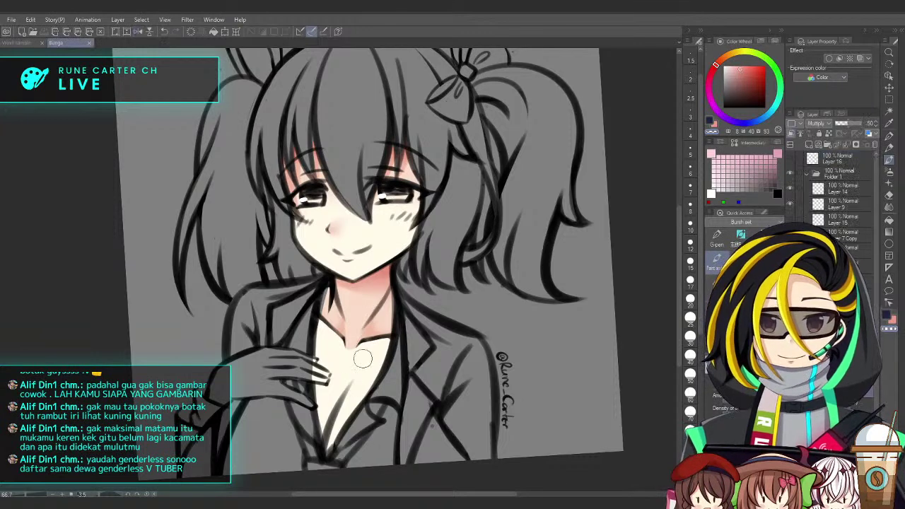
{"action": "scroll", "coordinate": [363, 348], "scroll_direction": "up", "scroll_amount": 2}
{"action": "left_click_drag", "start_coordinate": [466, 269], "coordinate": [471, 290]}
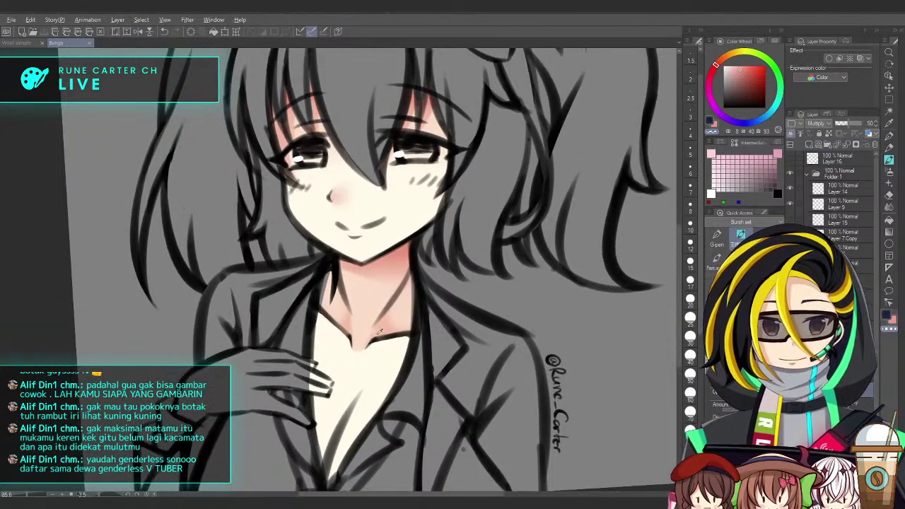
{"action": "left_click", "coordinate": [378, 305], "text": "alt"}
{"action": "left_click_drag", "start_coordinate": [378, 305], "coordinate": [363, 297]}
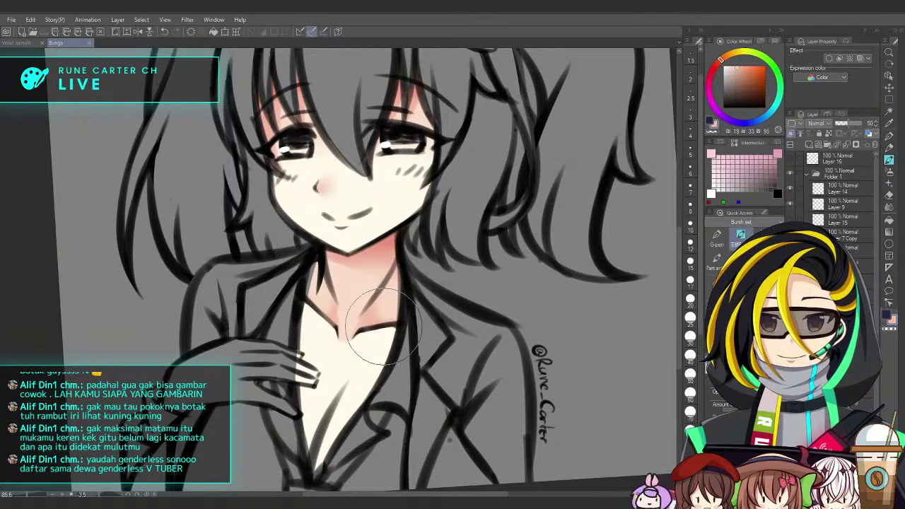
{"action": "mouse_move", "coordinate": [403, 338]}
{"action": "left_mouse_down"}
{"action": "mouse_move", "coordinate": [396, 336]}
{"action": "mouse_move", "coordinate": [419, 281]}
{"action": "left_mouse_up"}
{"action": "key", "text": "["}
{"action": "left_click_drag", "start_coordinate": [344, 391], "coordinate": [422, 312]}
{"action": "key", "text": "ctrl+z"}
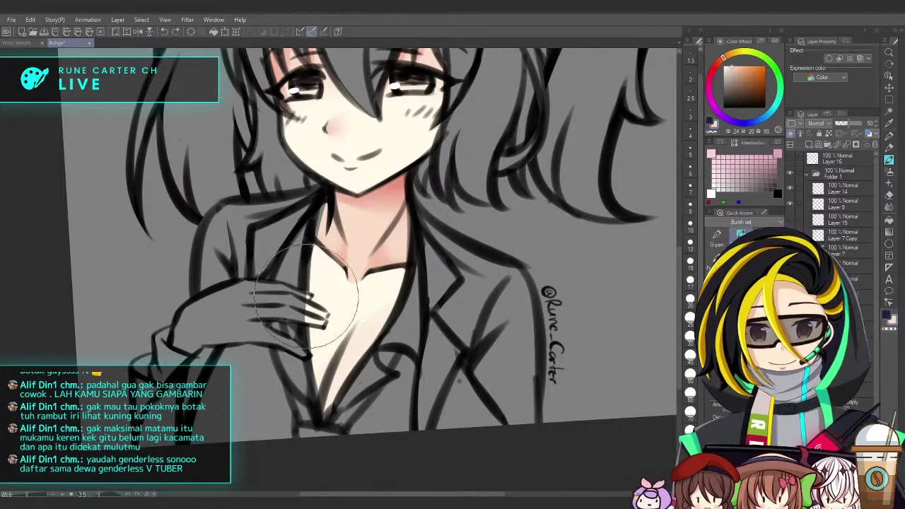
Extend the soft peach shading across the chest between the hand and the lapel, and compare it with the reference drawings
{"action": "left_click", "coordinate": [389, 376], "text": "ctrl"}
{"action": "left_click", "coordinate": [390, 359], "text": "alt"}
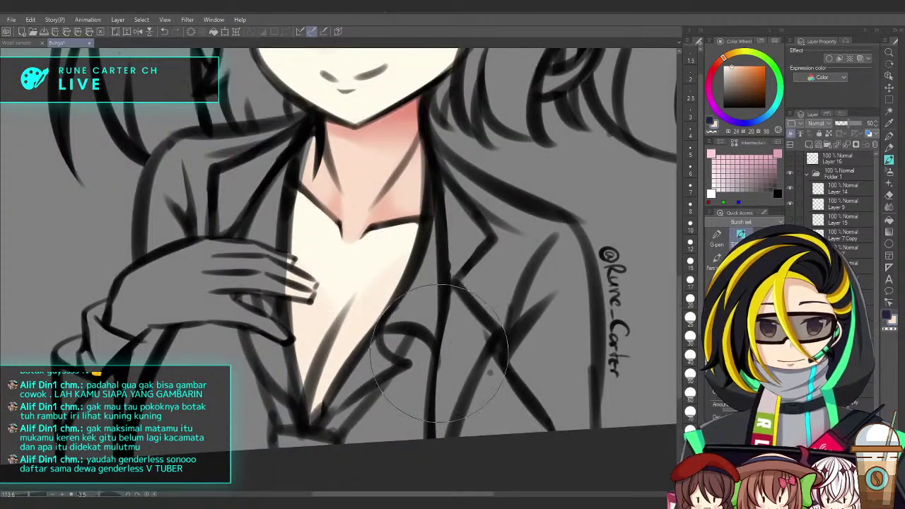
{"action": "left_click_drag", "start_coordinate": [454, 358], "coordinate": [443, 366]}
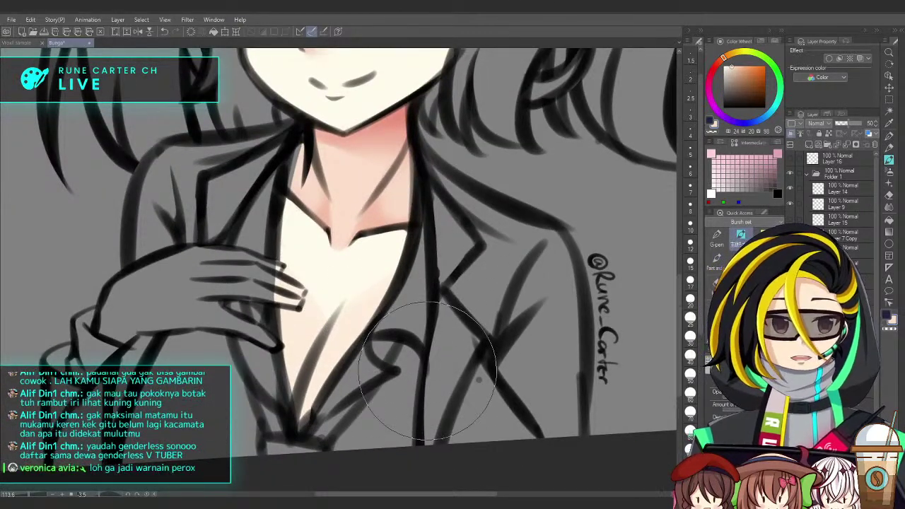
{"action": "left_click", "coordinate": [444, 313], "text": "alt"}
{"action": "left_click_drag", "start_coordinate": [444, 313], "coordinate": [434, 325]}
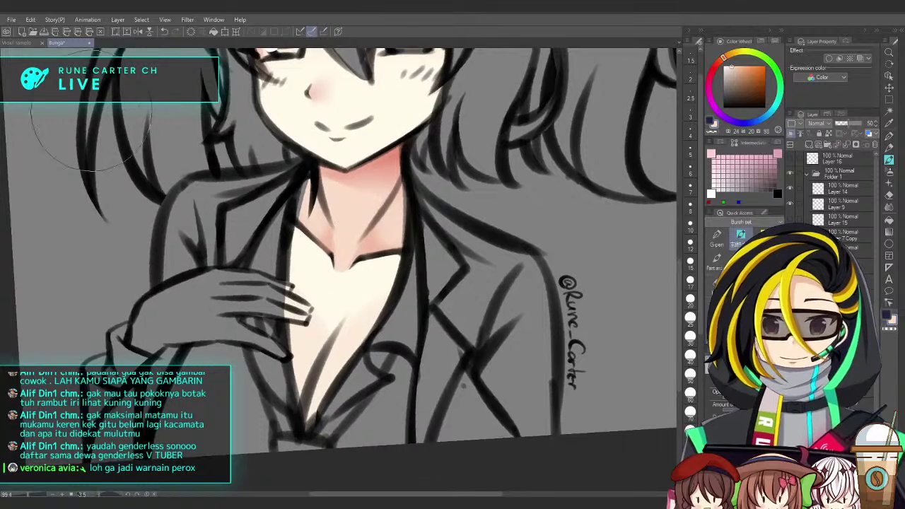
{"action": "key", "text": "ctrl+Tab"}
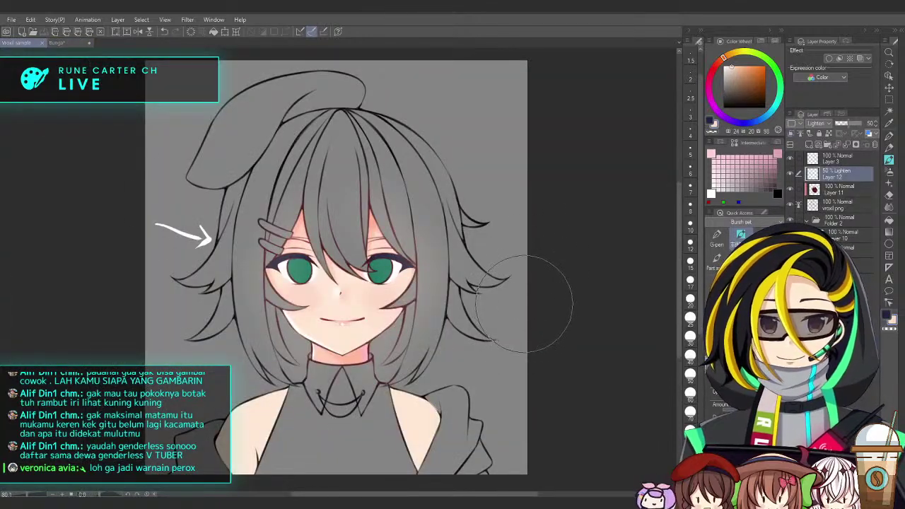
{"action": "left_click", "coordinate": [62, 43]}
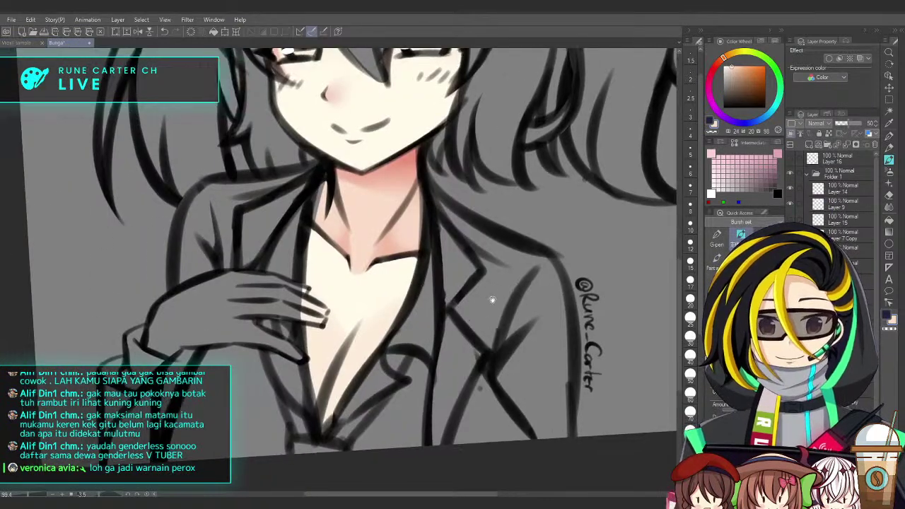
{"action": "left_click_drag", "start_coordinate": [438, 370], "coordinate": [452, 370]}
Sample a reddish shadow colour from the reference image and paint a curved shadow on the viewer's-right side of the chest on the Multiply layer
{"action": "left_click", "coordinate": [844, 281]}
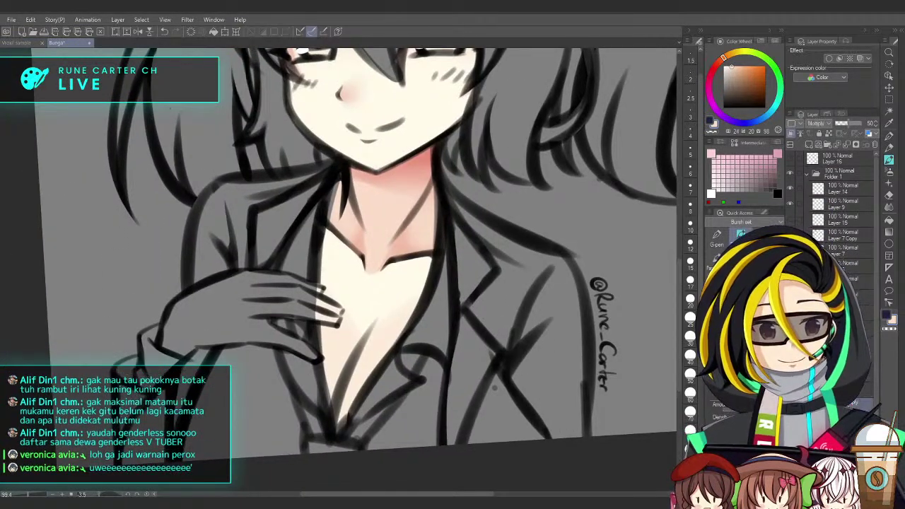
{"action": "left_click", "coordinate": [18, 43]}
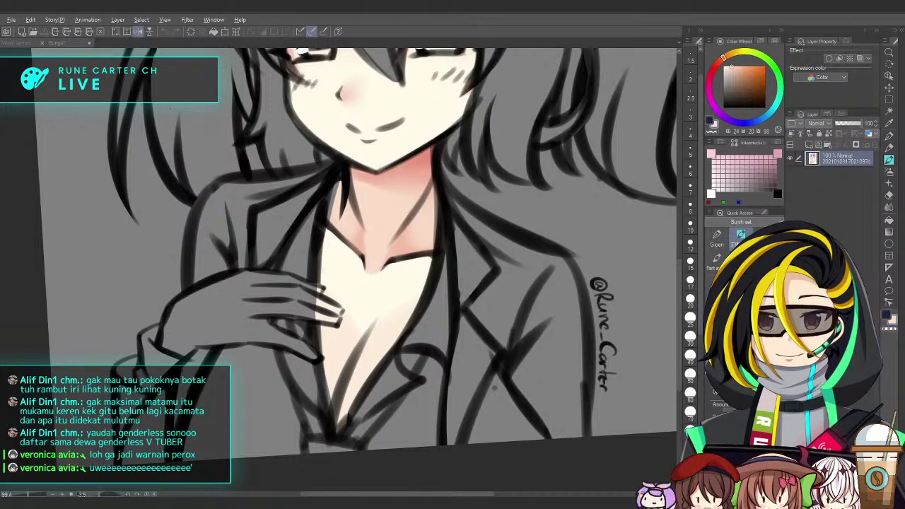
{"action": "left_click", "coordinate": [425, 161], "text": "alt"}
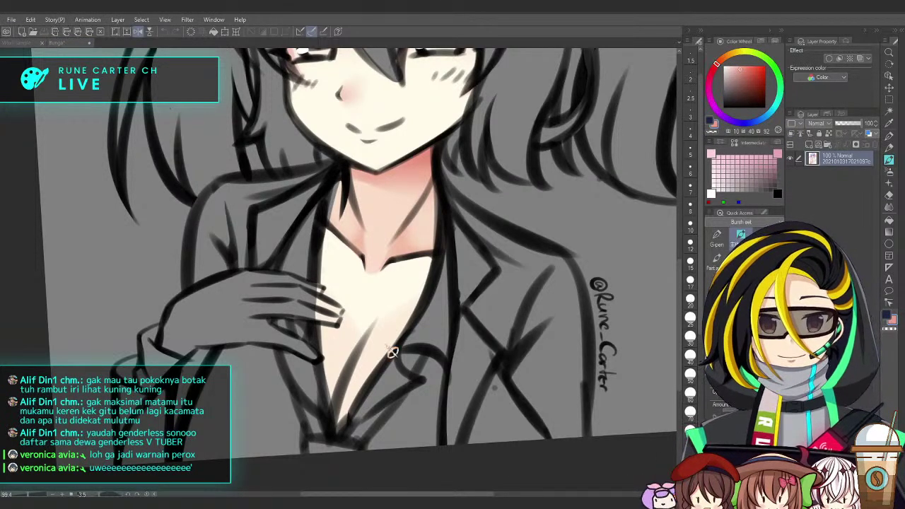
{"action": "left_click", "coordinate": [56, 43]}
{"action": "scroll", "coordinate": [387, 383], "scroll_direction": "up", "scroll_amount": 3}
{"action": "left_click_drag", "start_coordinate": [343, 356], "coordinate": [471, 272]}
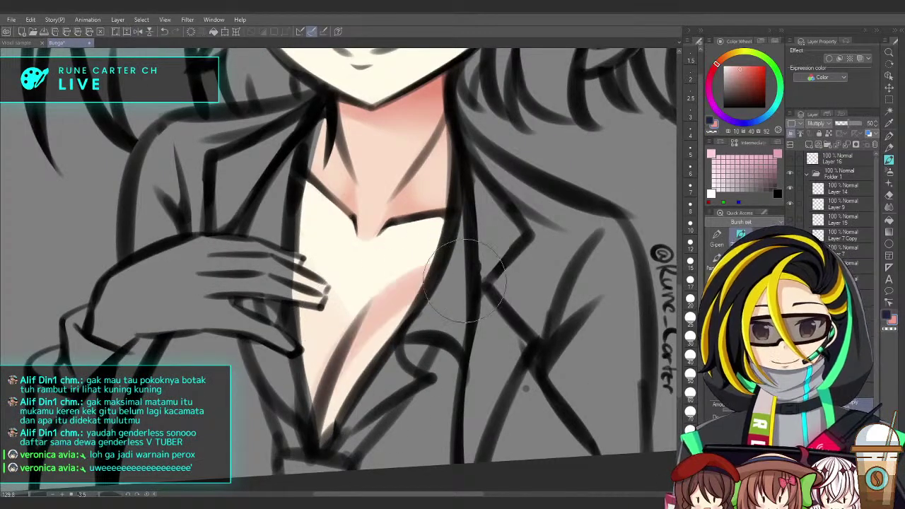
{"action": "left_click_drag", "start_coordinate": [396, 347], "coordinate": [393, 311]}
{"action": "key", "text": "ctrl+z"}
{"action": "left_click_drag", "start_coordinate": [330, 328], "coordinate": [489, 237]}
{"action": "key", "text": "ctrl+z"}
{"action": "mouse_move", "coordinate": [333, 323]}
{"action": "left_mouse_down"}
{"action": "mouse_move", "coordinate": [378, 266]}
{"action": "mouse_move", "coordinate": [501, 237]}
{"action": "left_mouse_up"}
{"action": "mouse_move", "coordinate": [325, 318]}
{"action": "left_mouse_down"}
{"action": "mouse_move", "coordinate": [385, 265]}
{"action": "mouse_move", "coordinate": [325, 310]}
{"action": "mouse_move", "coordinate": [403, 233]}
{"action": "mouse_move", "coordinate": [353, 279]}
{"action": "mouse_move", "coordinate": [404, 276]}
{"action": "left_mouse_up"}
Paint a matching curved shadow on the chest beside the hand's fingertips with the canvas mirrored, and restore the original orientation
{"action": "key", "text": "h"}
{"action": "mouse_move", "coordinate": [367, 309]}
{"action": "left_mouse_down"}
{"action": "mouse_move", "coordinate": [404, 216]}
{"action": "mouse_move", "coordinate": [364, 332]}
{"action": "mouse_move", "coordinate": [410, 209]}
{"action": "mouse_move", "coordinate": [371, 283]}
{"action": "mouse_move", "coordinate": [375, 331]}
{"action": "mouse_move", "coordinate": [431, 205]}
{"action": "left_mouse_up"}
{"action": "key", "text": "ctrl+z"}
{"action": "left_click_drag", "start_coordinate": [368, 311], "coordinate": [431, 204]}
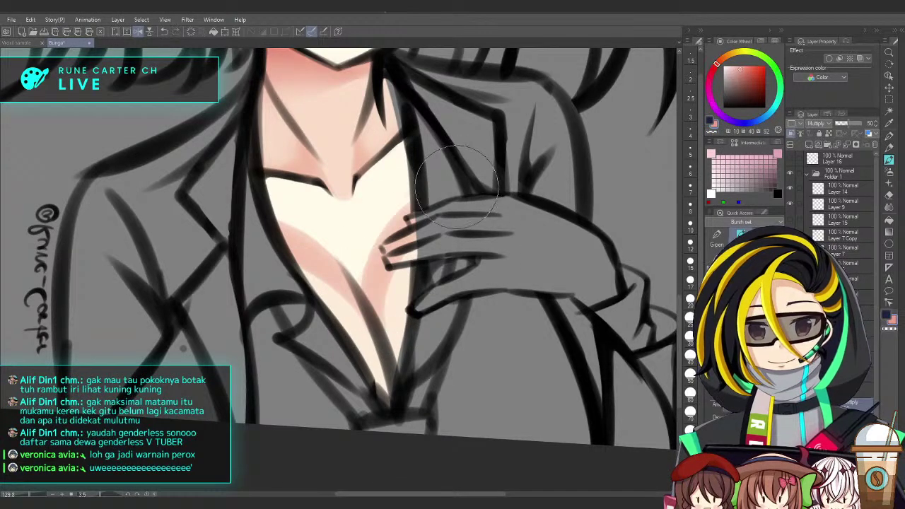
{"action": "key", "text": "h"}
Blend both curved chest shadows softly into the surrounding skin and save the drawing
{"action": "left_click_drag", "start_coordinate": [461, 311], "coordinate": [478, 308]}
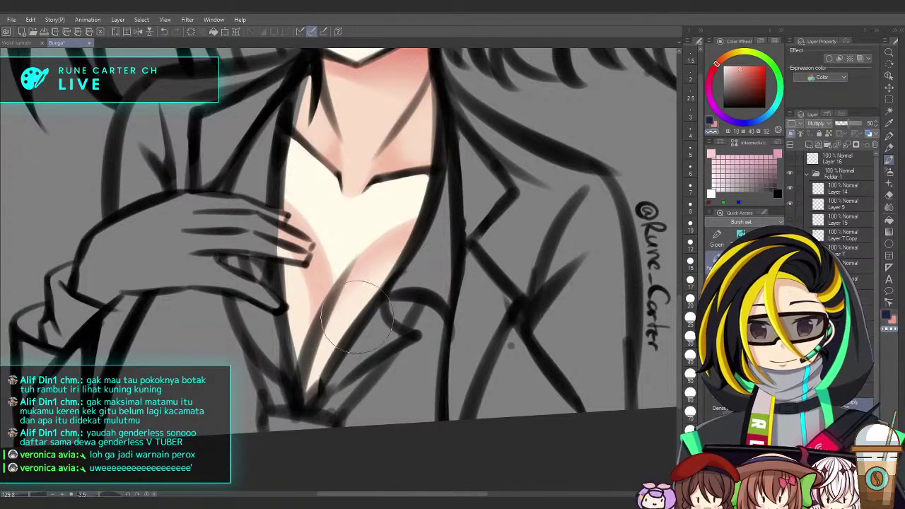
{"action": "left_click_drag", "start_coordinate": [297, 369], "coordinate": [270, 249]}
{"action": "mouse_move", "coordinate": [287, 328]}
{"action": "left_mouse_down"}
{"action": "mouse_move", "coordinate": [303, 263]}
{"action": "mouse_move", "coordinate": [290, 294]}
{"action": "mouse_move", "coordinate": [285, 382]}
{"action": "left_mouse_up"}
{"action": "scroll", "coordinate": [438, 297], "scroll_direction": "down", "scroll_amount": 2}
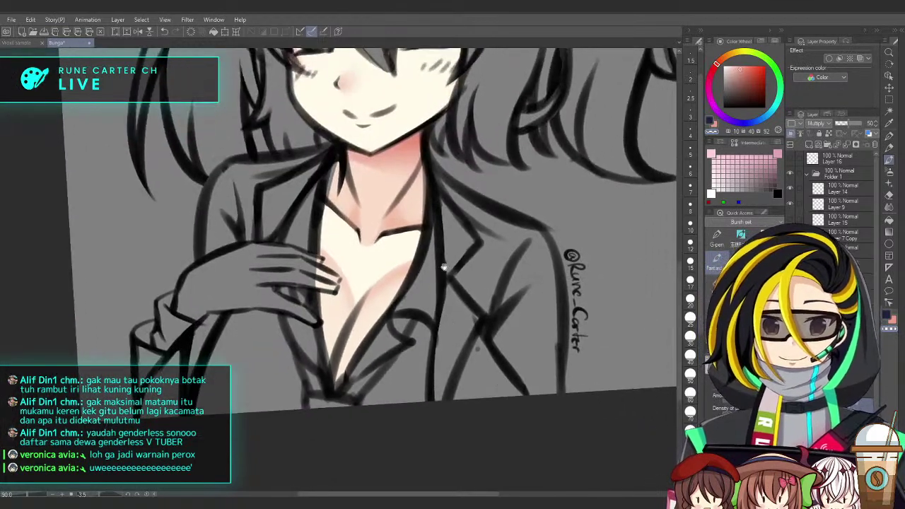
{"action": "left_click_drag", "start_coordinate": [444, 308], "coordinate": [424, 310]}
{"action": "scroll", "coordinate": [412, 325], "scroll_direction": "up", "scroll_amount": 2}
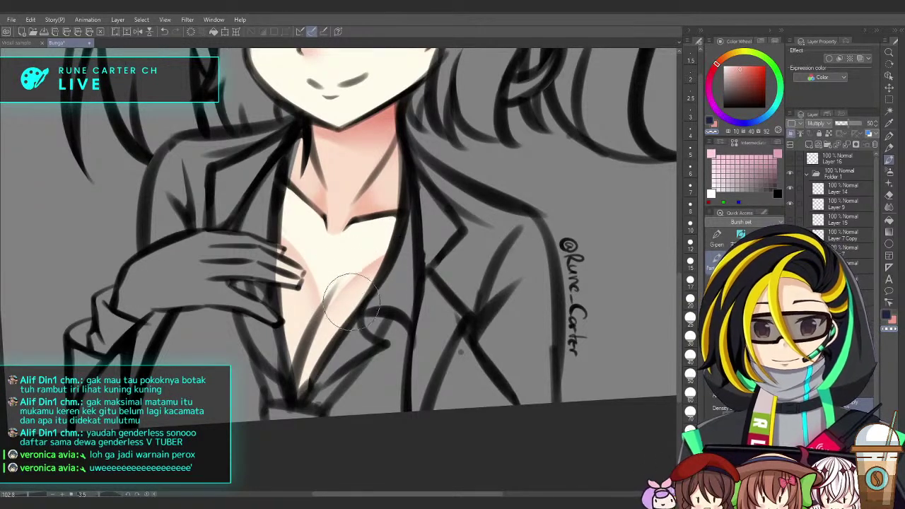
{"action": "scroll", "coordinate": [382, 300], "scroll_direction": "down", "scroll_amount": 3}
{"action": "scroll", "coordinate": [396, 297], "scroll_direction": "up", "scroll_amount": 1}
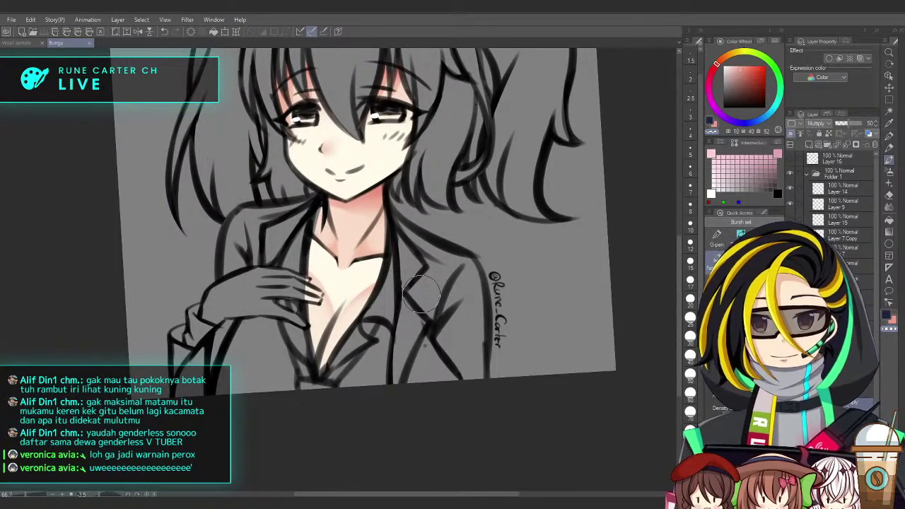
Reset the canvas rotation and examine the chest shadows both in close-up and against the whole figure
{"action": "left_click_drag", "start_coordinate": [436, 253], "coordinate": [440, 260]}
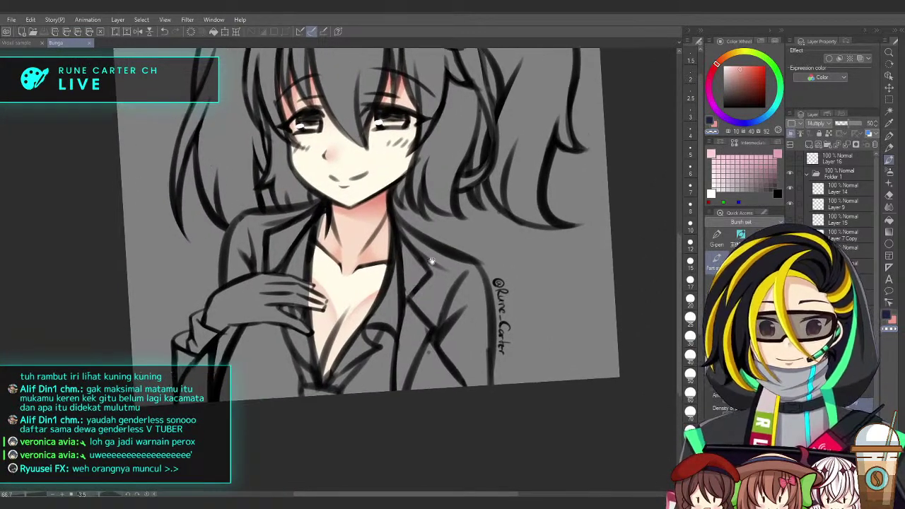
{"action": "scroll", "coordinate": [403, 311], "scroll_direction": "up", "scroll_amount": 2}
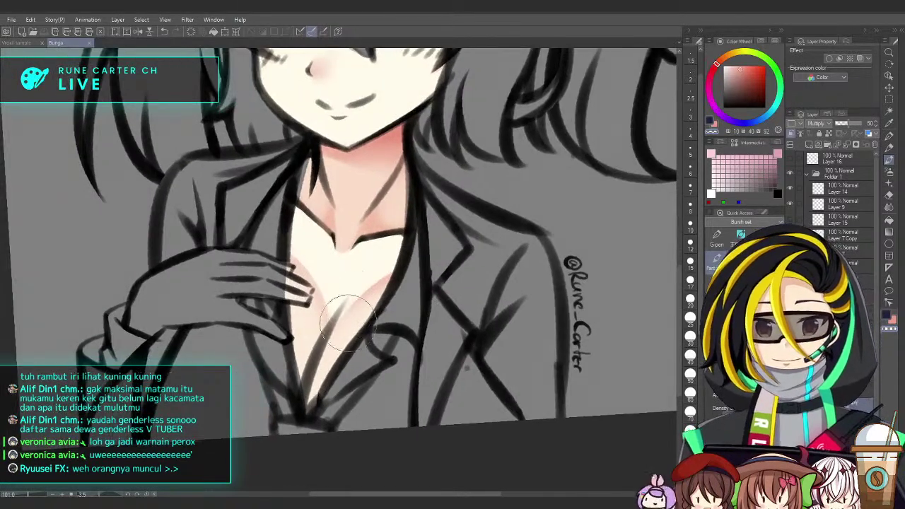
{"action": "scroll", "coordinate": [432, 314], "scroll_direction": "down", "scroll_amount": 2}
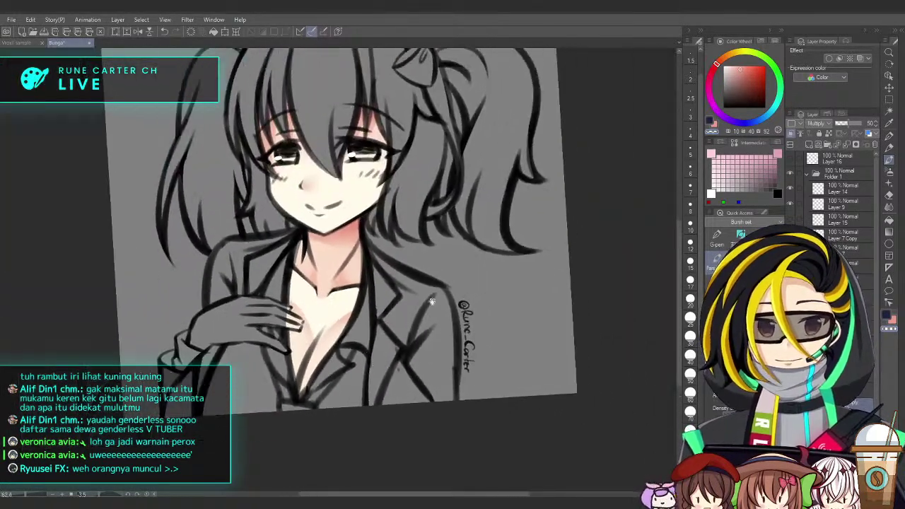
{"action": "scroll", "coordinate": [434, 300], "scroll_direction": "up", "scroll_amount": 1}
{"action": "left_click_drag", "start_coordinate": [443, 305], "coordinate": [447, 314]}
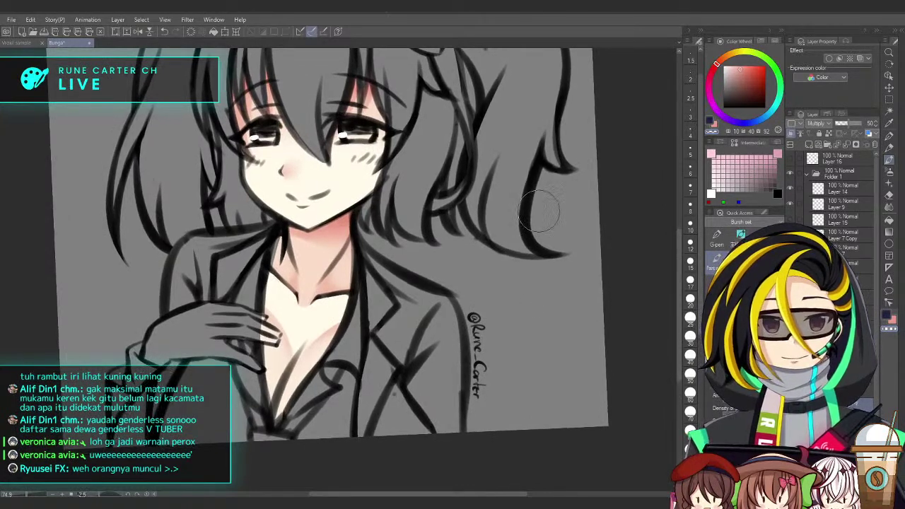
{"action": "key", "text": "ctrl+@"}
{"action": "scroll", "coordinate": [469, 301], "scroll_direction": "up", "scroll_amount": 1}
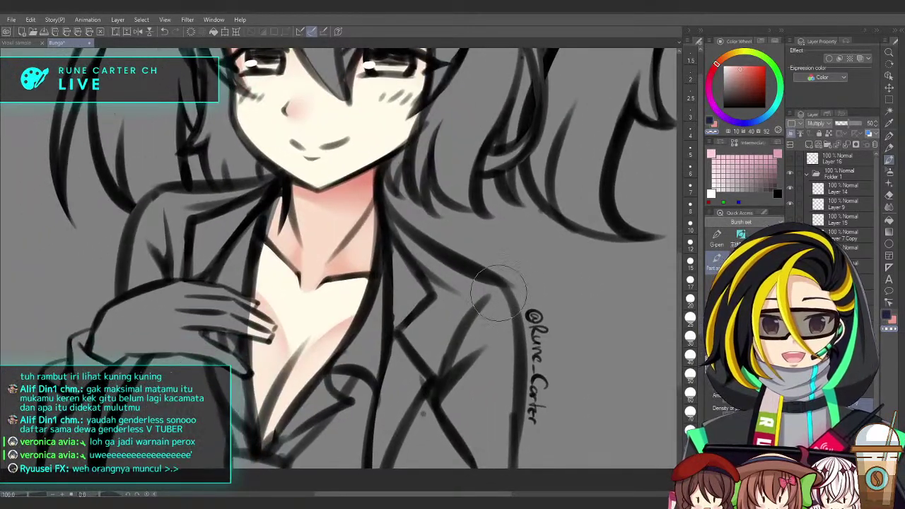
{"action": "scroll", "coordinate": [497, 283], "scroll_direction": "down", "scroll_amount": 1}
{"action": "scroll", "coordinate": [496, 283], "scroll_direction": "up", "scroll_amount": 1}
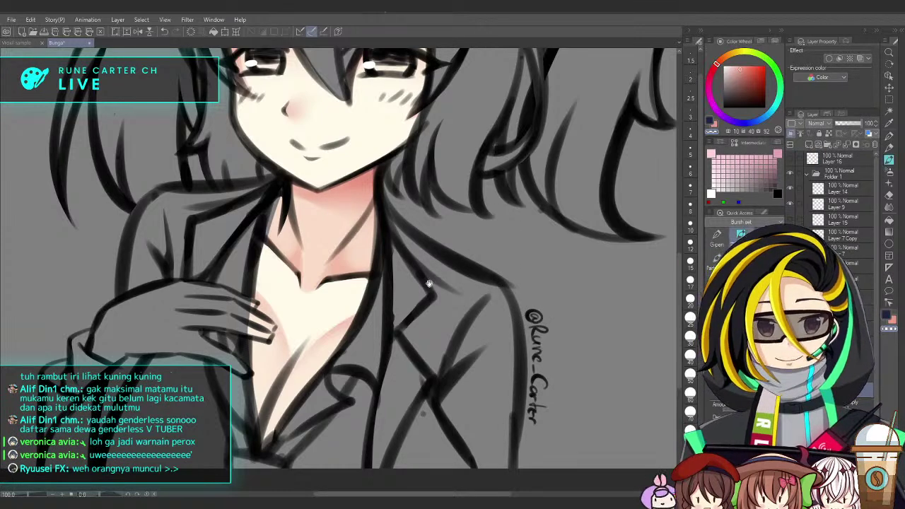
Sample the pale cream skin colour and brush a small highlight at the centre of the chest on a new Add (Glow) layer
{"action": "scroll", "coordinate": [428, 281], "scroll_direction": "up", "scroll_amount": 1}
{"action": "left_click", "coordinate": [377, 146], "text": "alt"}
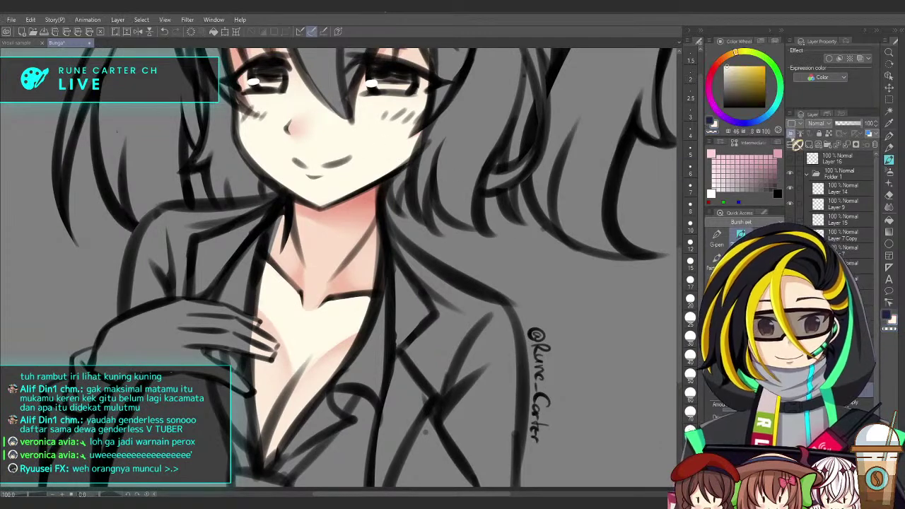
{"action": "key", "text": "bracketleft"}
{"action": "key", "text": "bracketleft"}
{"action": "key", "text": "bracketleft"}
{"action": "key", "text": "bracketleft"}
{"action": "mouse_move", "coordinate": [305, 393]}
{"action": "left_mouse_down"}
{"action": "mouse_move", "coordinate": [332, 352]}
{"action": "mouse_move", "coordinate": [339, 375]}
{"action": "left_mouse_up"}
{"action": "scroll", "coordinate": [323, 352], "scroll_direction": "up", "scroll_amount": 2}
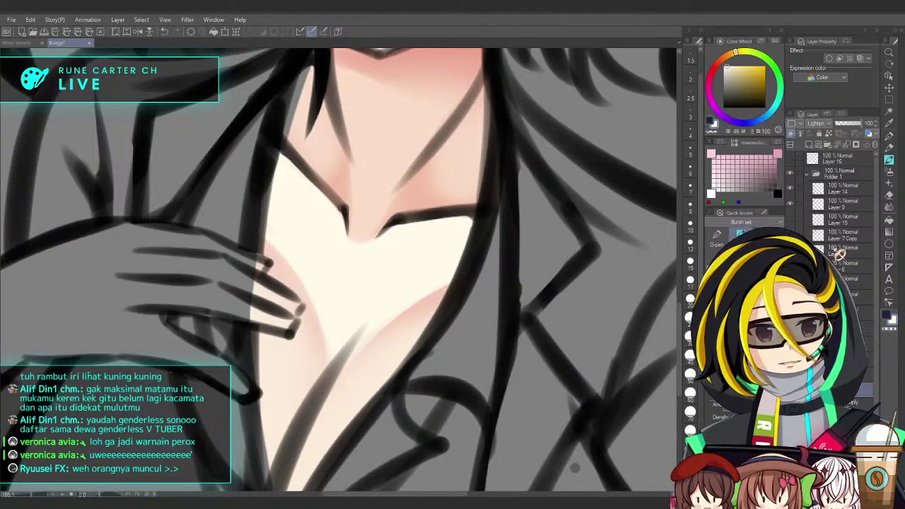
{"action": "mouse_move", "coordinate": [334, 351]}
{"action": "left_mouse_down"}
{"action": "mouse_move", "coordinate": [342, 301]}
{"action": "mouse_move", "coordinate": [353, 349]}
{"action": "mouse_move", "coordinate": [340, 353]}
{"action": "mouse_move", "coordinate": [372, 316]}
{"action": "mouse_move", "coordinate": [341, 311]}
{"action": "mouse_move", "coordinate": [348, 345]}
{"action": "mouse_move", "coordinate": [332, 352]}
{"action": "mouse_move", "coordinate": [357, 294]}
{"action": "mouse_move", "coordinate": [331, 341]}
{"action": "mouse_move", "coordinate": [355, 303]}
{"action": "mouse_move", "coordinate": [337, 352]}
{"action": "mouse_move", "coordinate": [348, 315]}
{"action": "left_mouse_up"}
Blend the chest highlight upward into the skin, lower its glow layer's opacity to 43%, and check the effect
{"action": "left_click", "coordinate": [716, 258]}
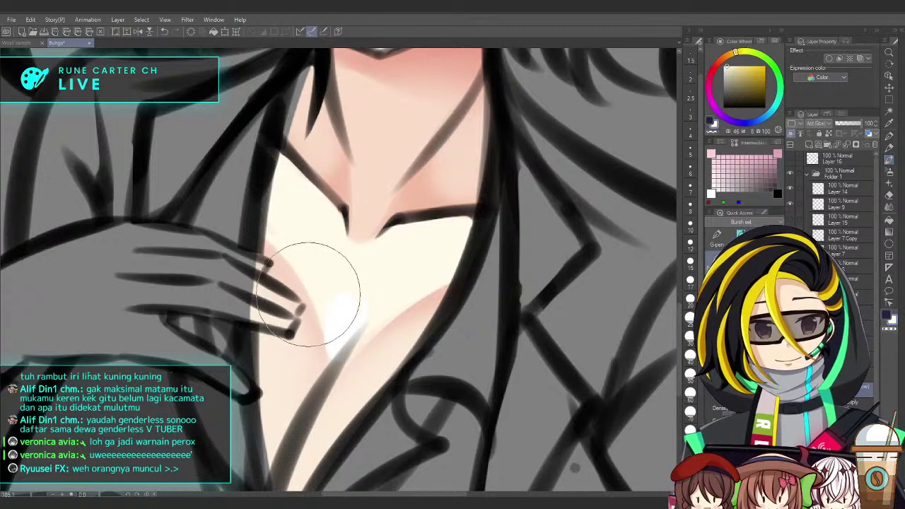
{"action": "mouse_move", "coordinate": [350, 266]}
{"action": "left_mouse_down"}
{"action": "mouse_move", "coordinate": [352, 290]}
{"action": "mouse_move", "coordinate": [340, 264]}
{"action": "mouse_move", "coordinate": [360, 319]}
{"action": "mouse_move", "coordinate": [336, 283]}
{"action": "left_mouse_up"}
{"action": "mouse_move", "coordinate": [353, 330]}
{"action": "left_mouse_down"}
{"action": "mouse_move", "coordinate": [343, 303]}
{"action": "mouse_move", "coordinate": [343, 313]}
{"action": "mouse_move", "coordinate": [333, 303]}
{"action": "mouse_move", "coordinate": [349, 272]}
{"action": "left_mouse_up"}
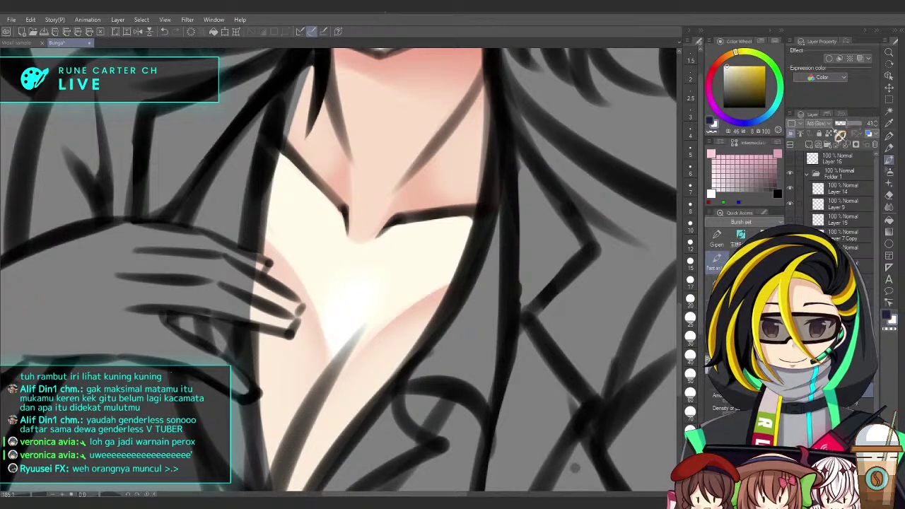
{"action": "scroll", "coordinate": [373, 346], "scroll_direction": "down", "scroll_amount": 5}
{"action": "scroll", "coordinate": [382, 355], "scroll_direction": "up", "scroll_amount": 4}
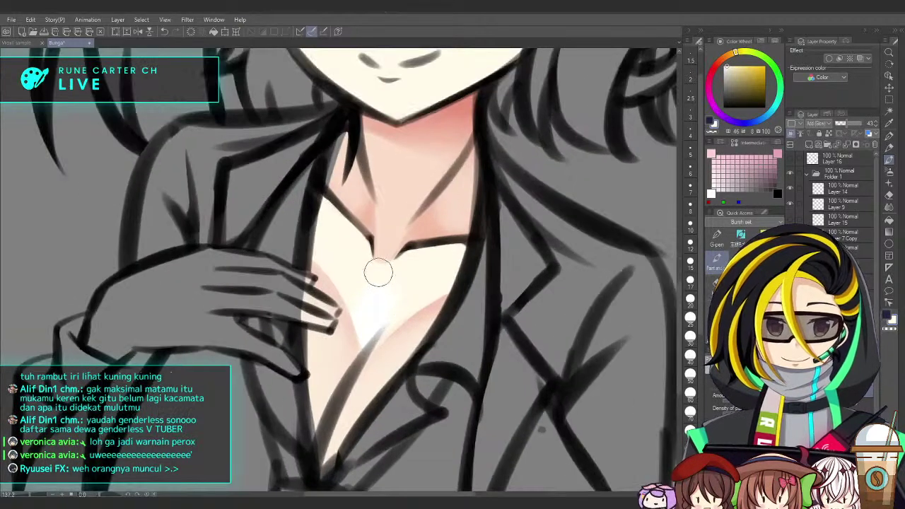
{"action": "scroll", "coordinate": [410, 296], "scroll_direction": "up", "scroll_amount": 2}
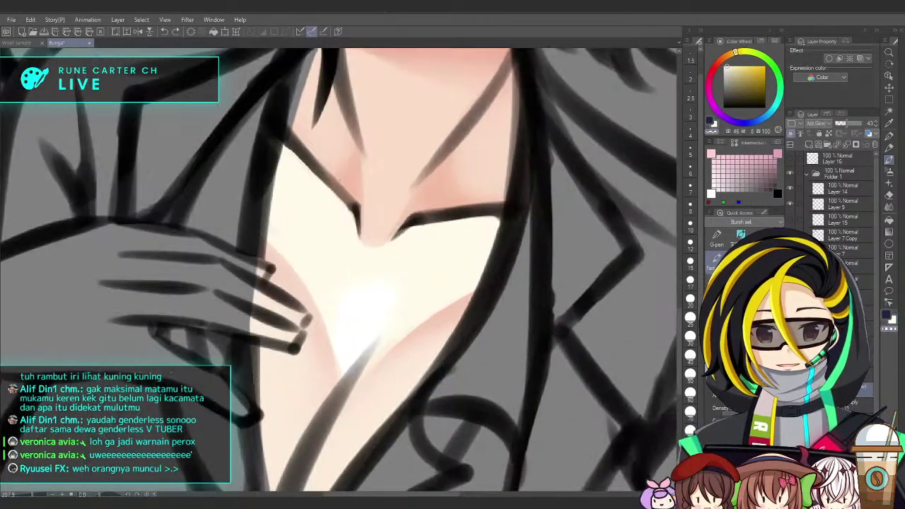
{"action": "scroll", "coordinate": [443, 351], "scroll_direction": "down", "scroll_amount": 2}
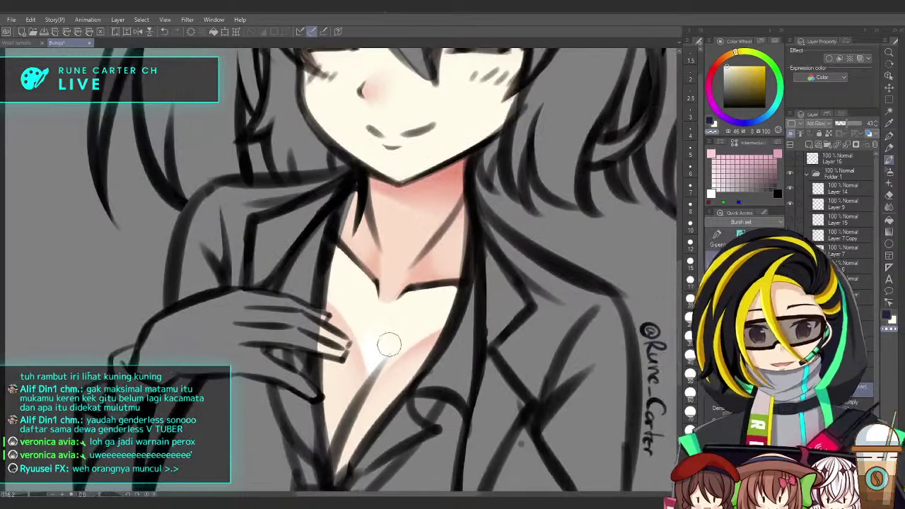
{"action": "scroll", "coordinate": [383, 358], "scroll_direction": "down", "scroll_amount": 3}
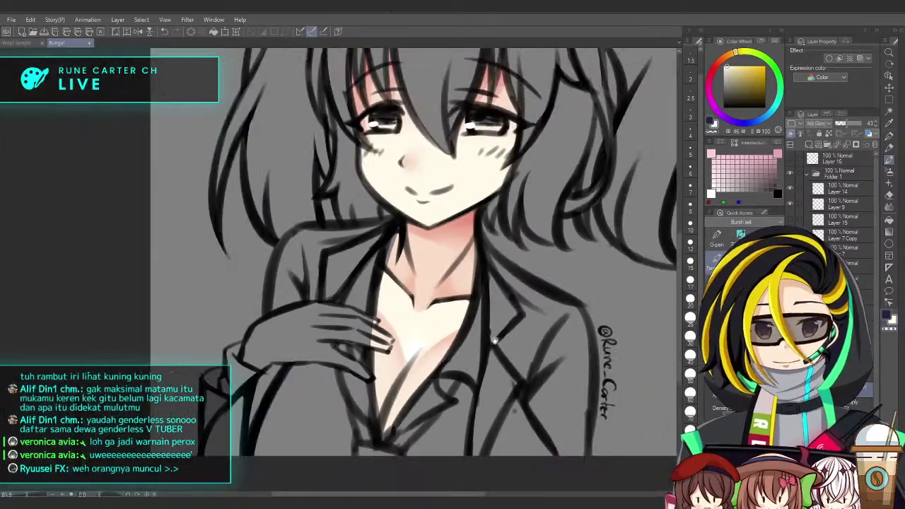
Brush a soft white glow highlight along the left edge of the face, from the cheek down towards the jaw
{"action": "scroll", "coordinate": [382, 212], "scroll_direction": "up", "scroll_amount": 4}
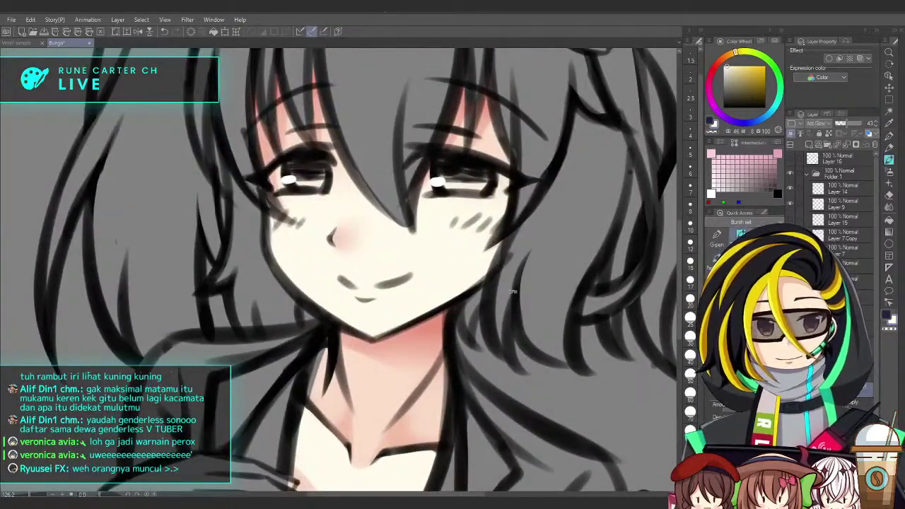
{"action": "left_click_drag", "start_coordinate": [546, 274], "coordinate": [501, 397]}
{"action": "scroll", "coordinate": [307, 303], "scroll_direction": "up", "scroll_amount": 2}
{"action": "left_click_drag", "start_coordinate": [318, 147], "coordinate": [275, 262]}
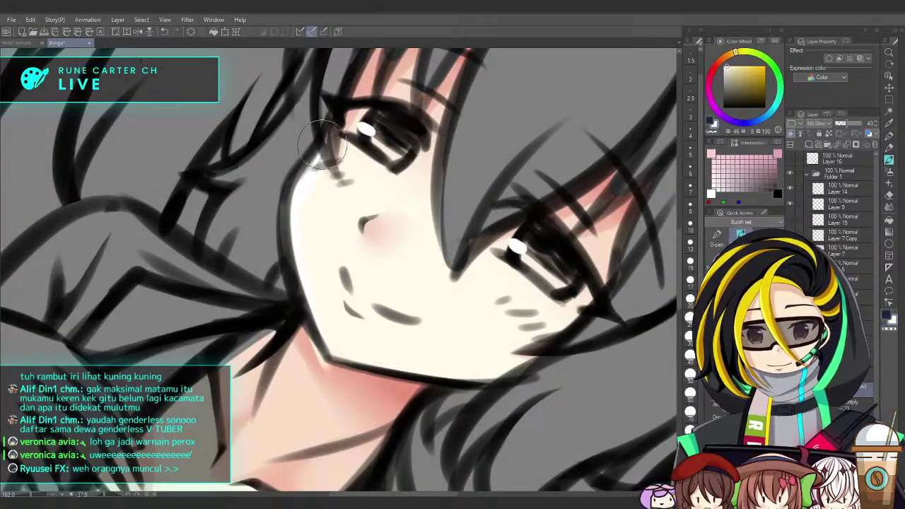
{"action": "left_click_drag", "start_coordinate": [432, 304], "coordinate": [403, 215]}
{"action": "mouse_move", "coordinate": [320, 209]}
{"action": "left_mouse_down"}
{"action": "mouse_move", "coordinate": [378, 99]}
{"action": "mouse_move", "coordinate": [482, 98]}
{"action": "mouse_move", "coordinate": [363, 204]}
{"action": "mouse_move", "coordinate": [377, 241]}
{"action": "mouse_move", "coordinate": [353, 238]}
{"action": "mouse_move", "coordinate": [379, 179]}
{"action": "mouse_move", "coordinate": [388, 199]}
{"action": "mouse_move", "coordinate": [297, 211]}
{"action": "left_mouse_up"}
{"action": "key", "text": "ctrl+z"}
{"action": "key", "text": "ctrl+z"}
{"action": "scroll", "coordinate": [495, 262], "scroll_direction": "down", "scroll_amount": 5}
{"action": "scroll", "coordinate": [420, 311], "scroll_direction": "up", "scroll_amount": 4}
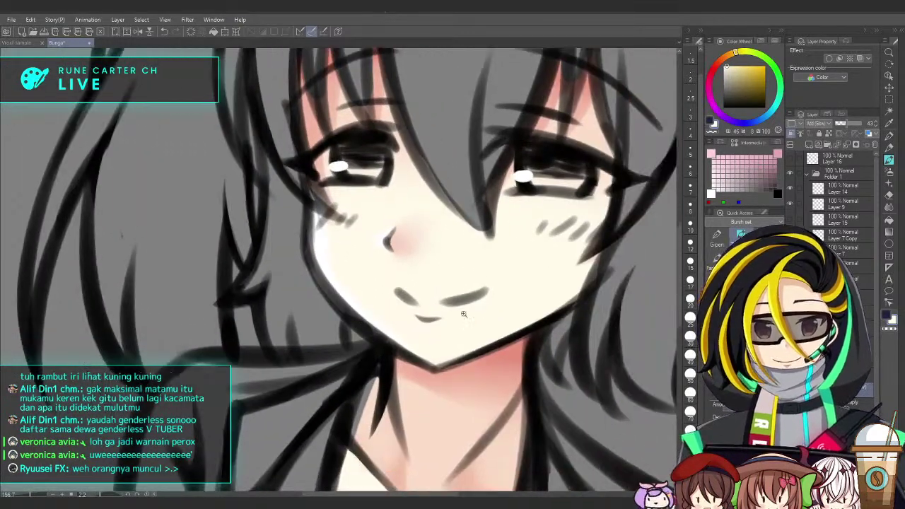
Add small glow highlights beside the nose and above the lower lip, and check them against the figure
{"action": "scroll", "coordinate": [396, 338], "scroll_direction": "up", "scroll_amount": 3}
{"action": "left_click_drag", "start_coordinate": [388, 287], "coordinate": [456, 284]}
{"action": "scroll", "coordinate": [367, 288], "scroll_direction": "down", "scroll_amount": 5}
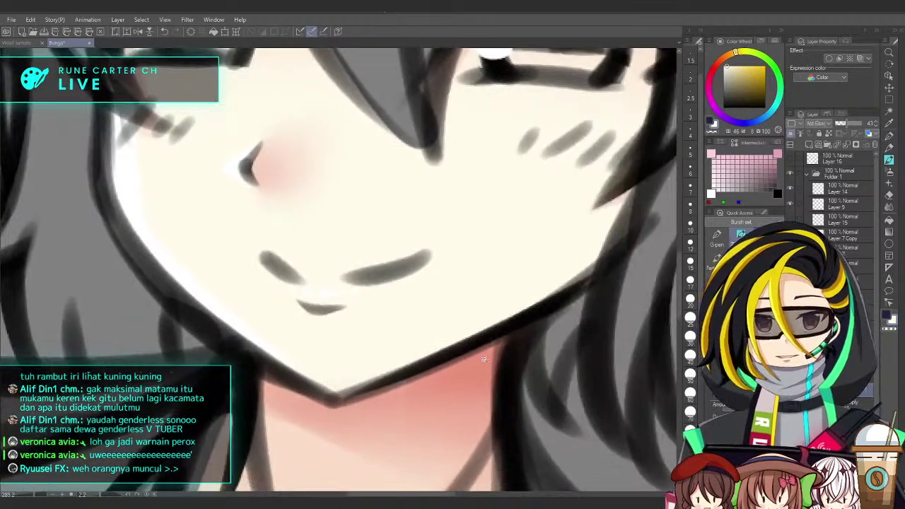
{"action": "scroll", "coordinate": [546, 304], "scroll_direction": "down", "scroll_amount": 3}
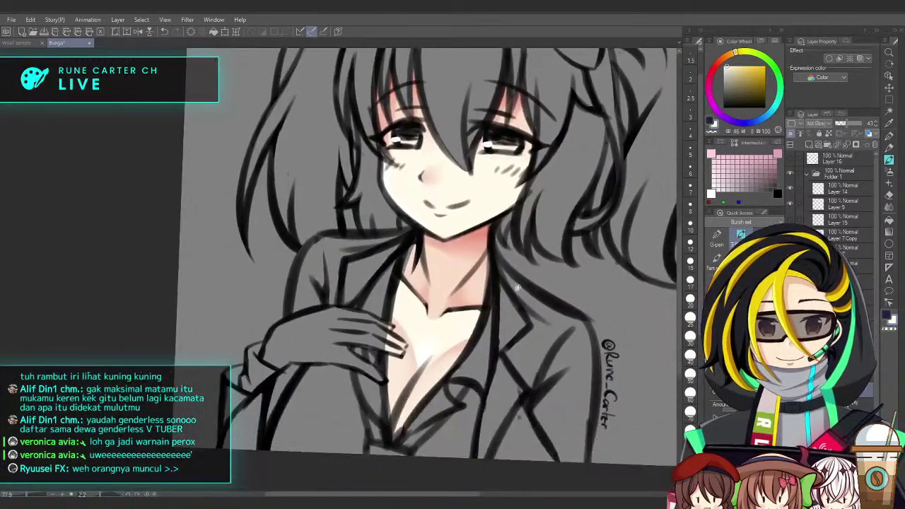
Brush a narrow white glow highlight down the left side of the neck
{"action": "scroll", "coordinate": [438, 328], "scroll_direction": "up", "scroll_amount": 4}
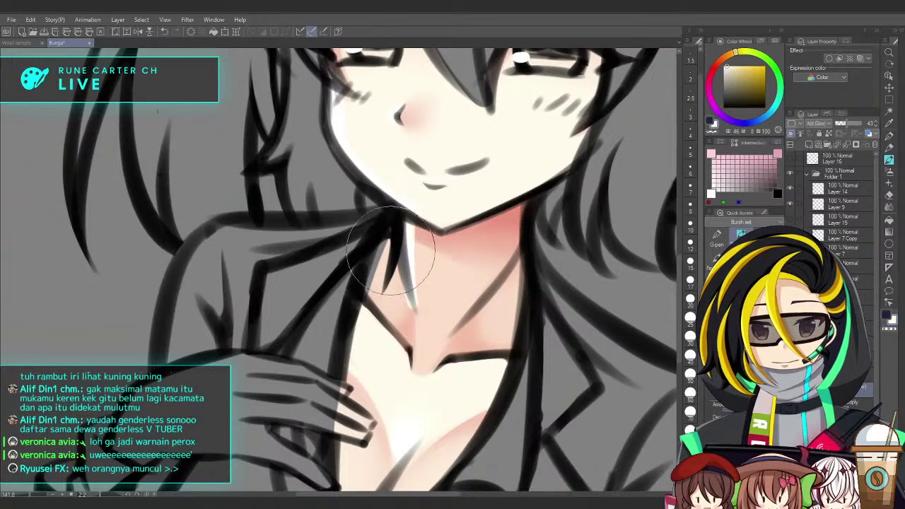
{"action": "scroll", "coordinate": [451, 256], "scroll_direction": "down", "scroll_amount": 4}
{"action": "left_click_drag", "start_coordinate": [484, 219], "coordinate": [433, 231]}
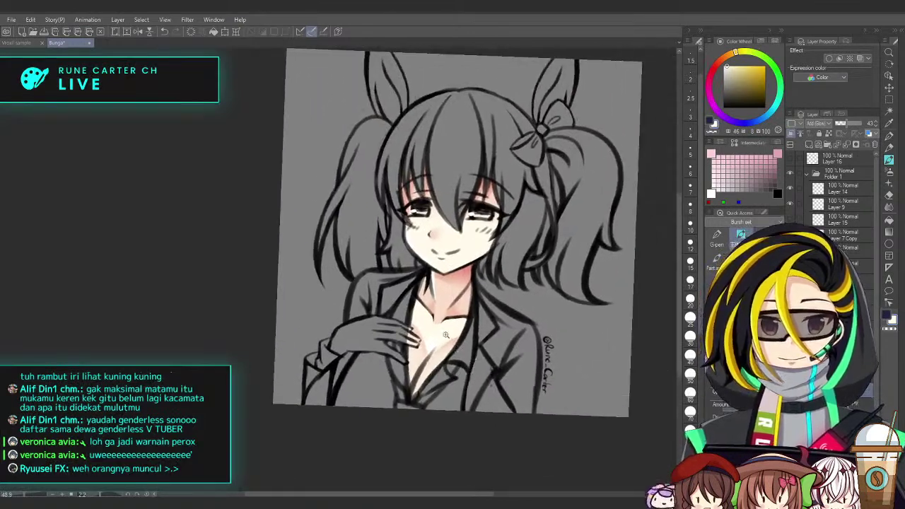
Touch up the neck highlight with a larger brush, check it against the whole figure, and save the drawing
{"action": "scroll", "coordinate": [445, 276], "scroll_direction": "up", "scroll_amount": 4}
{"action": "key", "text": "bracketright"}
{"action": "key", "text": "bracketright"}
{"action": "key", "text": "bracketright"}
{"action": "key", "text": "bracketright"}
{"action": "key", "text": "bracketright"}
{"action": "scroll", "coordinate": [528, 280], "scroll_direction": "down", "scroll_amount": 3}
{"action": "scroll", "coordinate": [528, 318], "scroll_direction": "down", "scroll_amount": 1}
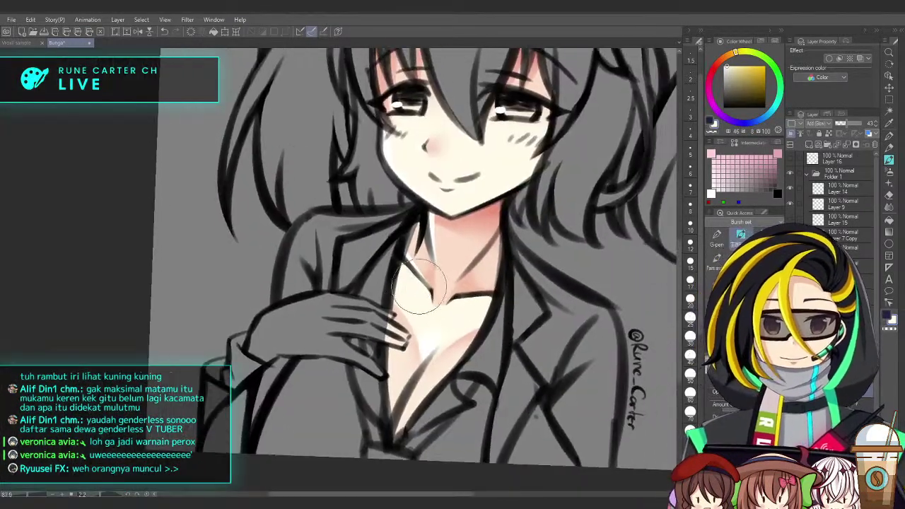
{"action": "scroll", "coordinate": [519, 322], "scroll_direction": "down", "scroll_amount": 2}
{"action": "scroll", "coordinate": [516, 326], "scroll_direction": "up", "scroll_amount": 1}
{"action": "left_click_drag", "start_coordinate": [515, 326], "coordinate": [463, 341]}
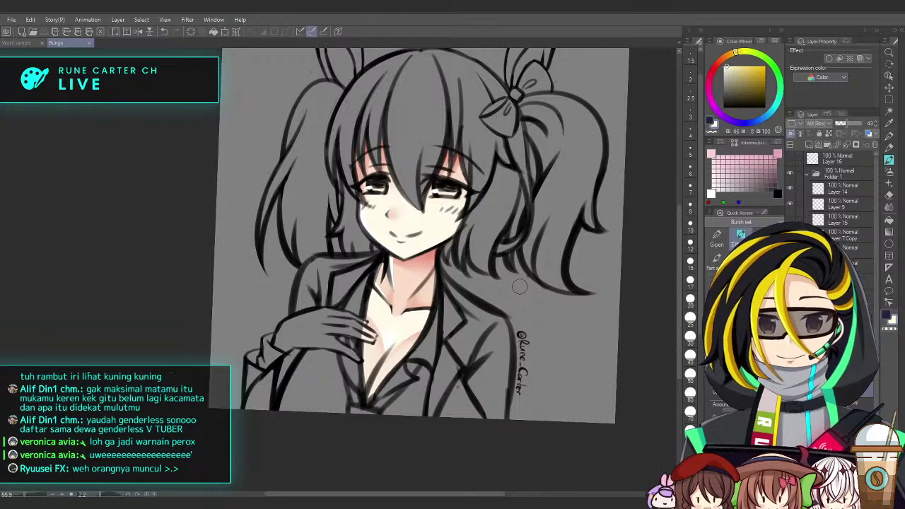
Create a new Normal layer and compare the neck shading with the coloured sample drawing
{"action": "left_click", "coordinate": [823, 157]}
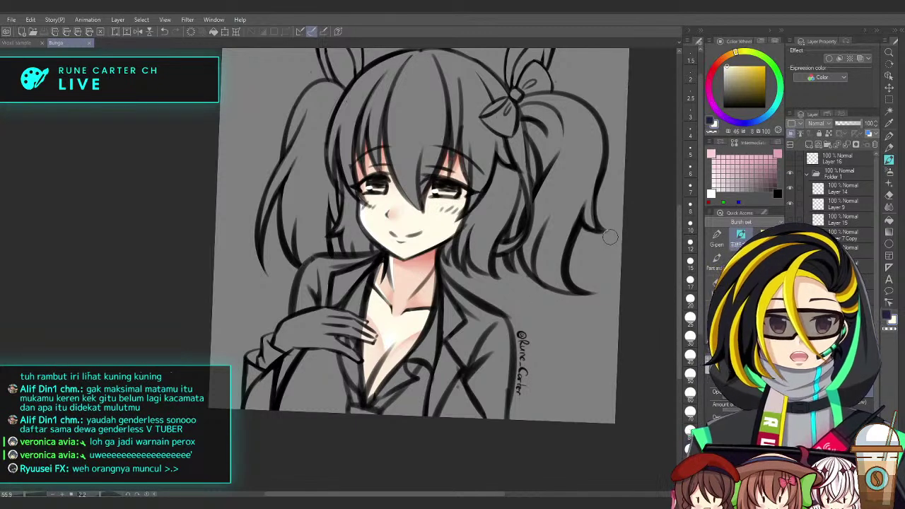
{"action": "key", "text": "ctrl+Tab"}
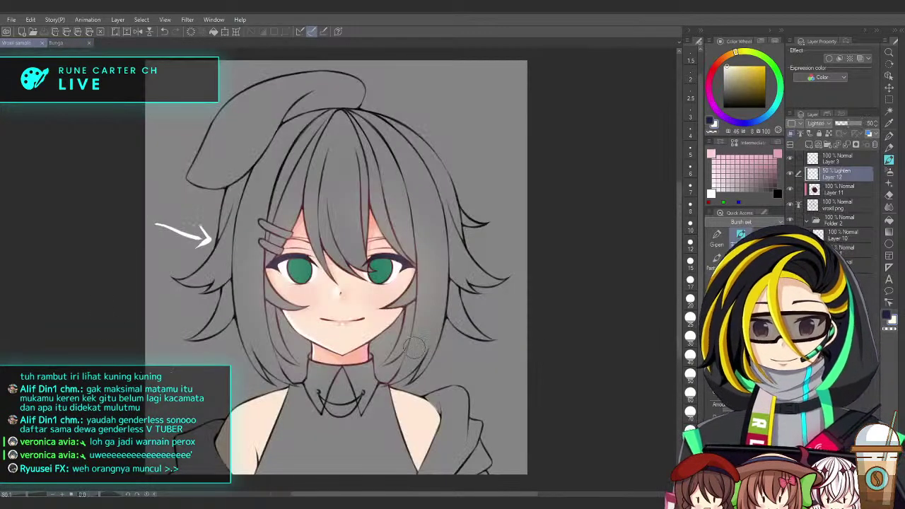
{"action": "key", "text": "ctrl+Tab"}
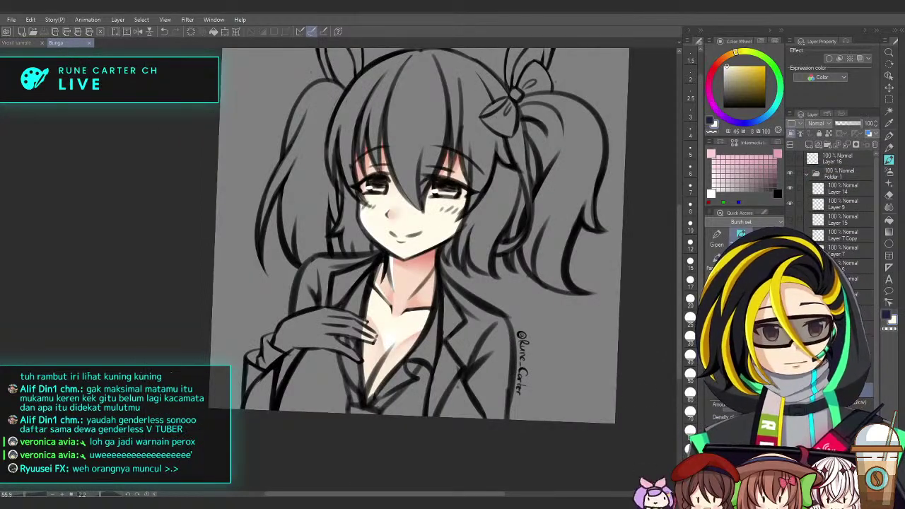
{"action": "left_click_drag", "start_coordinate": [425, 273], "coordinate": [450, 256]}
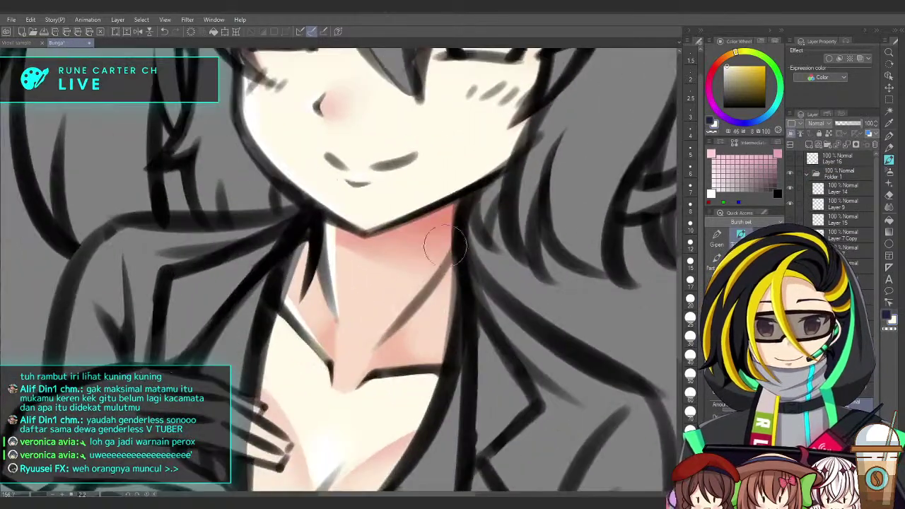
Set the new layer's blending mode to Lighten and choose a pale violet with hue 295, saturation 23 and value 100
{"action": "left_click", "coordinate": [441, 232], "text": "alt"}
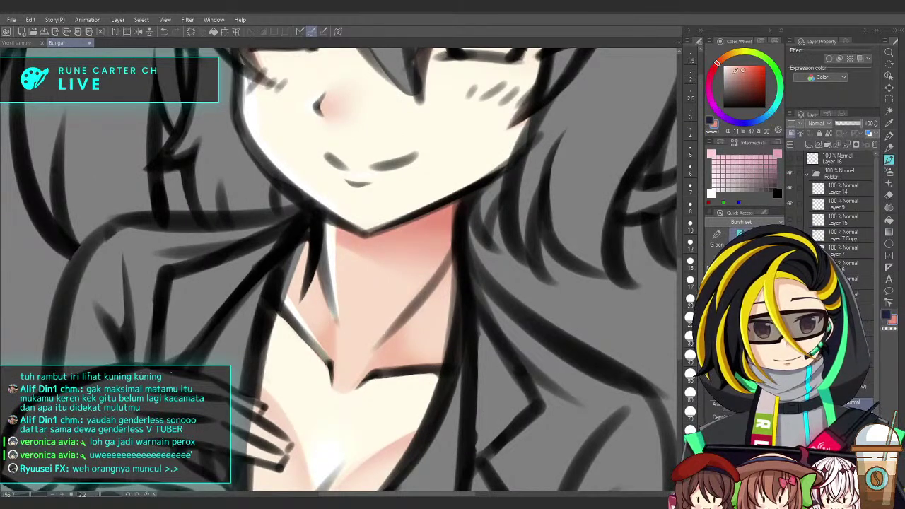
{"action": "left_click", "coordinate": [777, 114]}
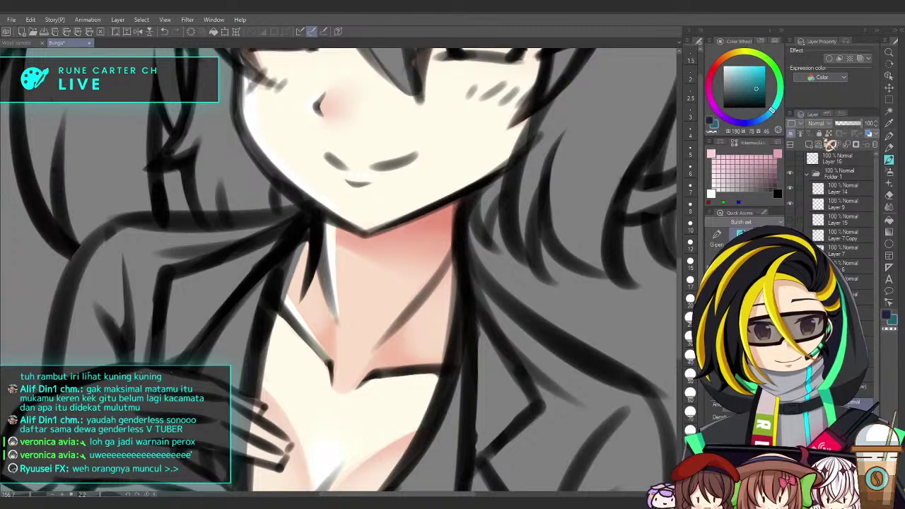
{"action": "left_click", "coordinate": [829, 193]}
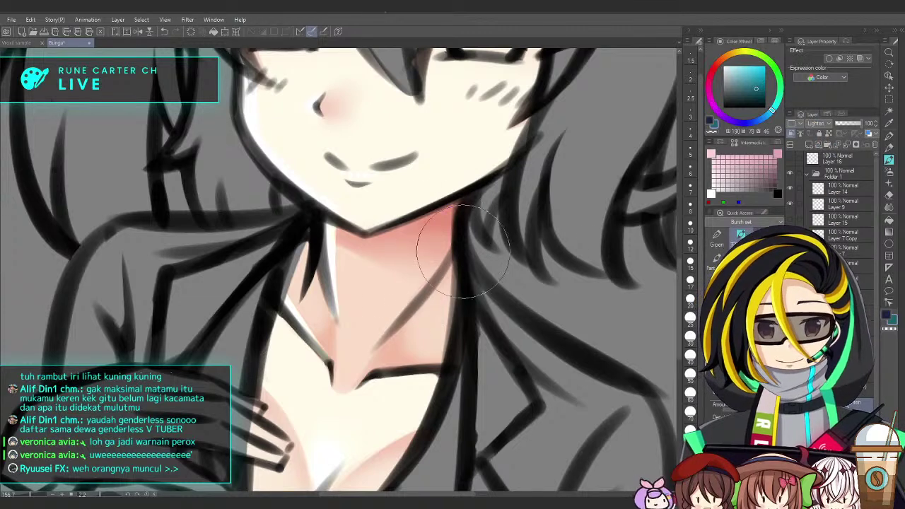
{"action": "left_click", "coordinate": [17, 43]}
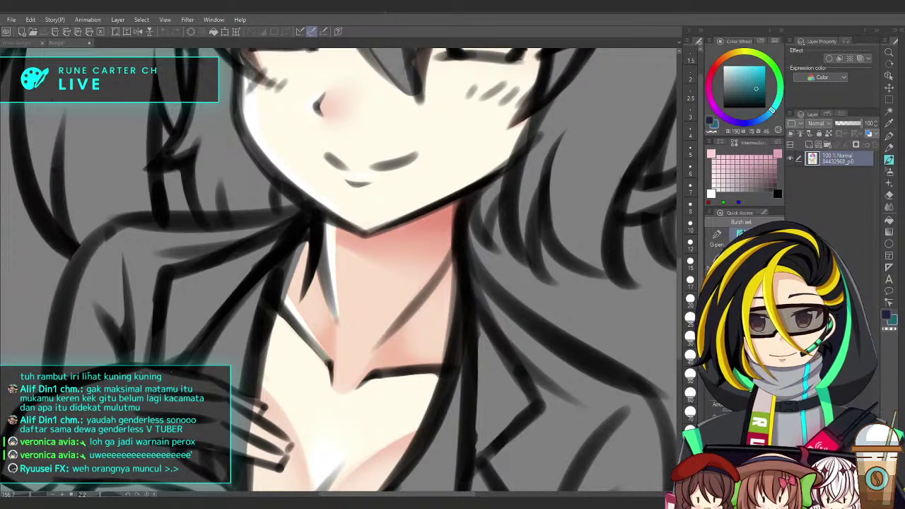
{"action": "left_click", "coordinate": [733, 67]}
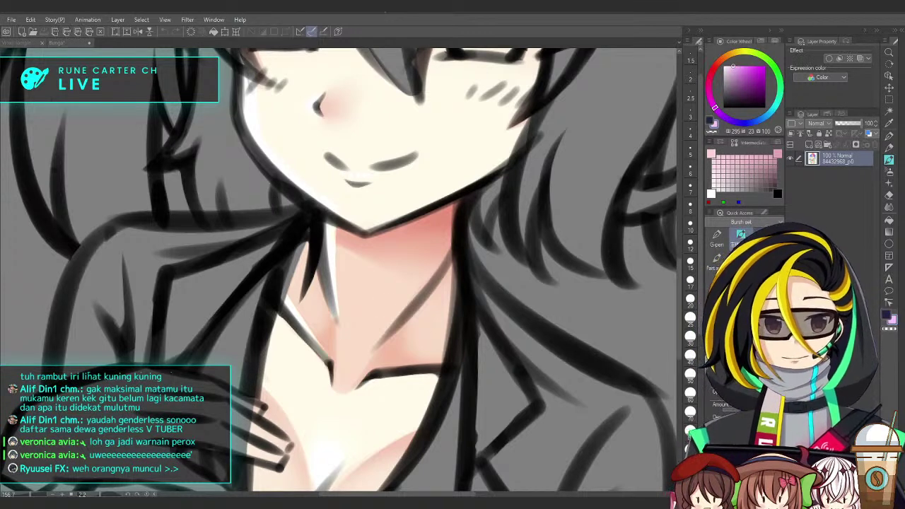
Brush pale violet light onto the right corner of the neck shadow, just below the jaw
{"action": "left_click", "coordinate": [455, 230]}
{"action": "key", "text": "ctrl+z"}
{"action": "mouse_move", "coordinate": [454, 231]}
{"action": "left_mouse_down"}
{"action": "mouse_move", "coordinate": [470, 249]}
{"action": "mouse_move", "coordinate": [451, 210]}
{"action": "mouse_move", "coordinate": [465, 254]}
{"action": "mouse_move", "coordinate": [460, 279]}
{"action": "mouse_move", "coordinate": [438, 274]}
{"action": "mouse_move", "coordinate": [426, 288]}
{"action": "mouse_move", "coordinate": [453, 237]}
{"action": "mouse_move", "coordinate": [457, 203]}
{"action": "mouse_move", "coordinate": [438, 273]}
{"action": "mouse_move", "coordinate": [448, 210]}
{"action": "mouse_move", "coordinate": [359, 237]}
{"action": "mouse_move", "coordinate": [451, 248]}
{"action": "mouse_move", "coordinate": [447, 262]}
{"action": "mouse_move", "coordinate": [432, 242]}
{"action": "mouse_move", "coordinate": [414, 275]}
{"action": "mouse_move", "coordinate": [437, 287]}
{"action": "mouse_move", "coordinate": [464, 262]}
{"action": "mouse_move", "coordinate": [452, 281]}
{"action": "mouse_move", "coordinate": [482, 276]}
{"action": "mouse_move", "coordinate": [428, 383]}
{"action": "mouse_move", "coordinate": [442, 401]}
{"action": "left_mouse_up"}
{"action": "scroll", "coordinate": [483, 276], "scroll_direction": "down", "scroll_amount": 2}
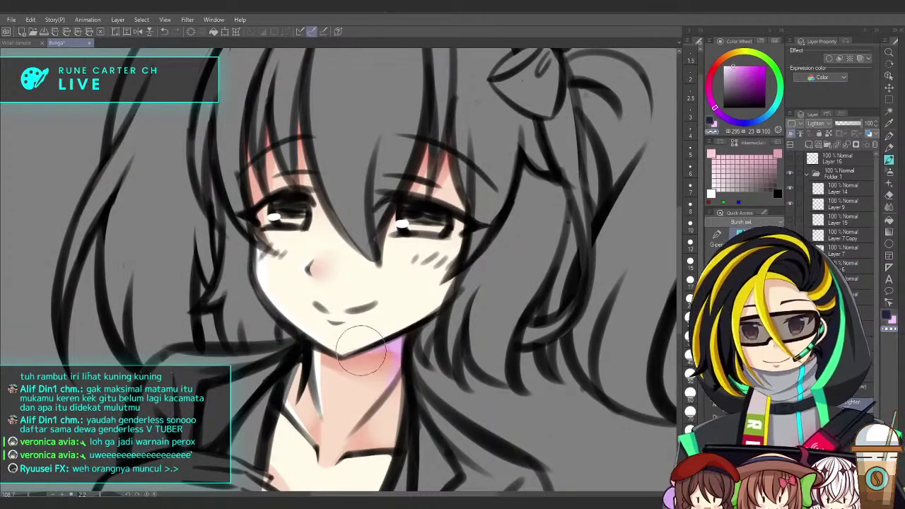
{"action": "scroll", "coordinate": [457, 316], "scroll_direction": "up", "scroll_amount": 2}
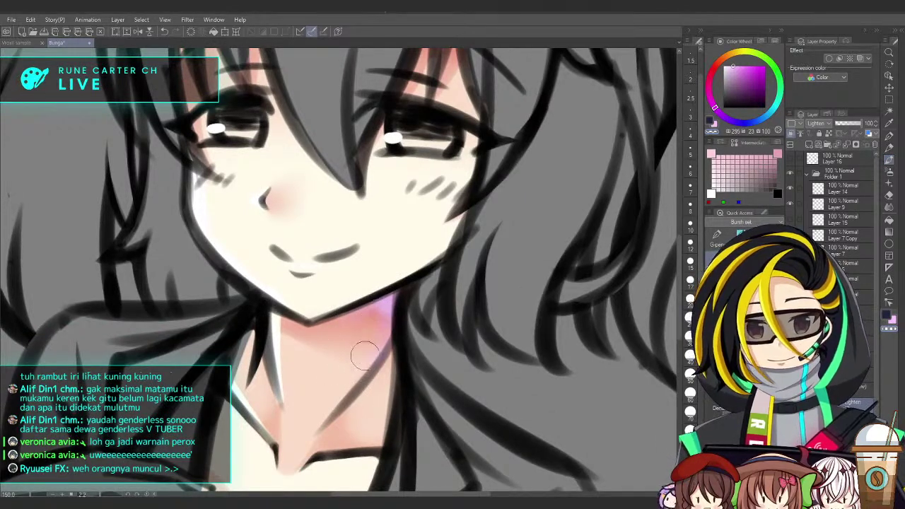
{"action": "scroll", "coordinate": [374, 387], "scroll_direction": "up", "scroll_amount": 2}
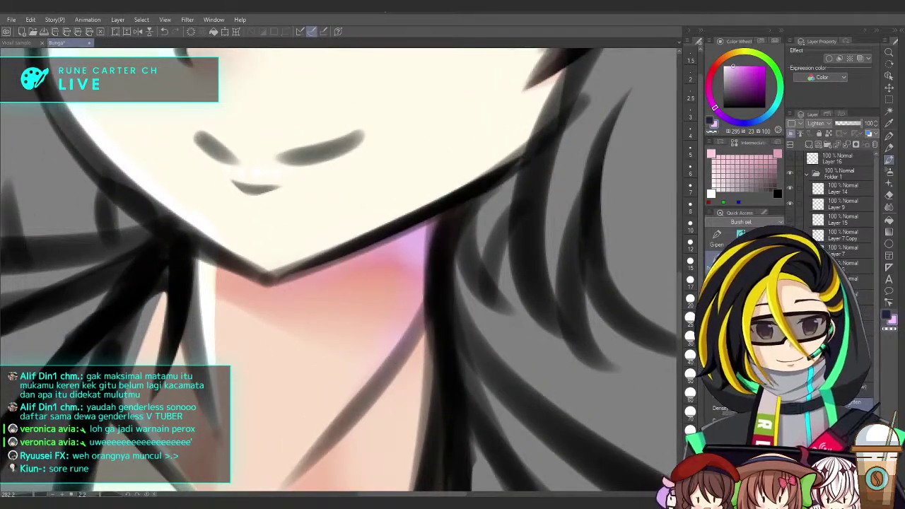
{"action": "key", "text": "ctrl+z"}
{"action": "key", "text": "ctrl+y"}
{"action": "left_click_drag", "start_coordinate": [346, 280], "coordinate": [396, 273]}
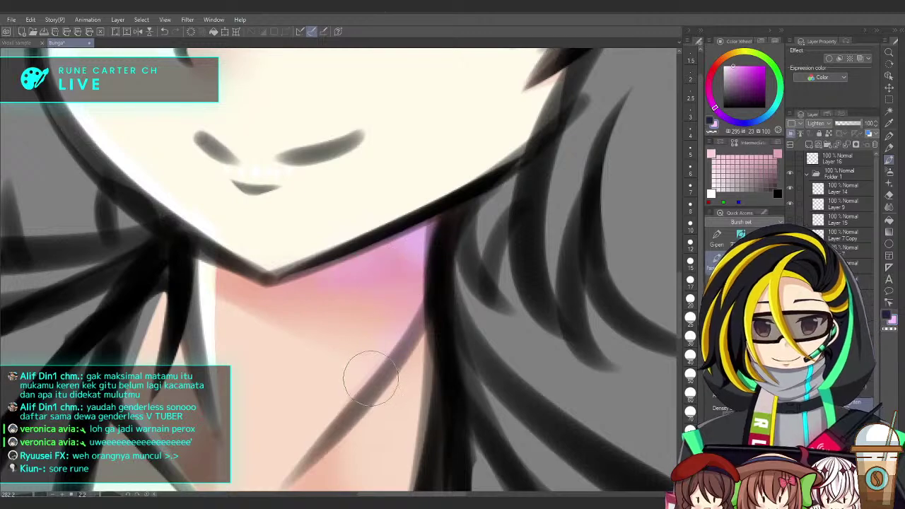
{"action": "key", "text": "ctrl+z"}
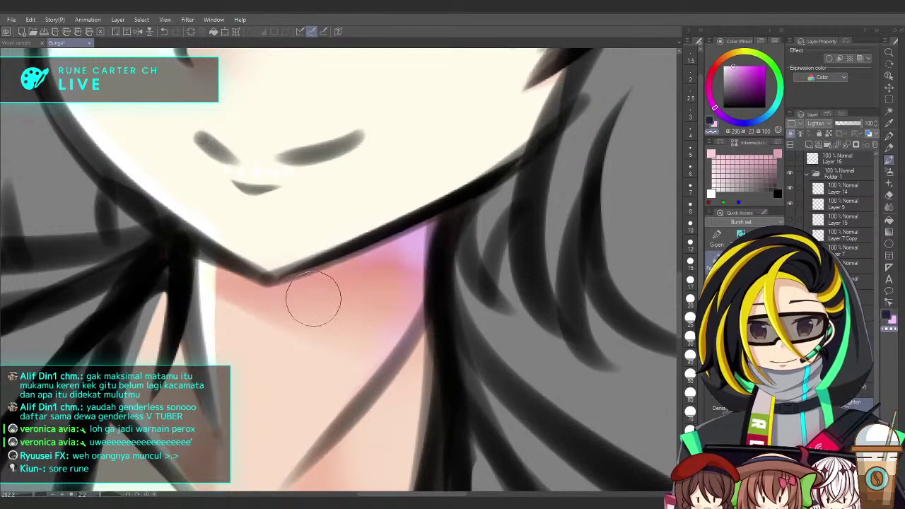
Extend the violet light along the underside of the jaw and strengthen it in the neck's right corner
{"action": "left_click_drag", "start_coordinate": [470, 362], "coordinate": [449, 356]}
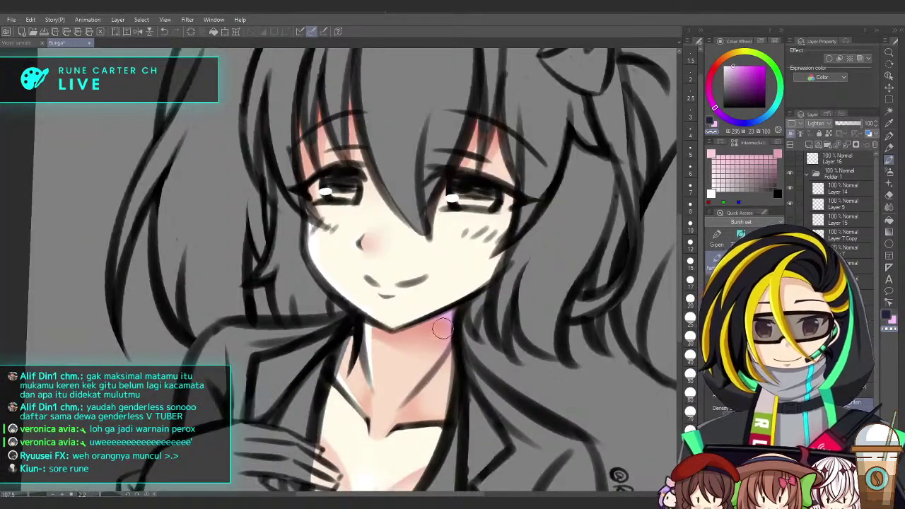
{"action": "scroll", "coordinate": [448, 360], "scroll_direction": "up", "scroll_amount": 4}
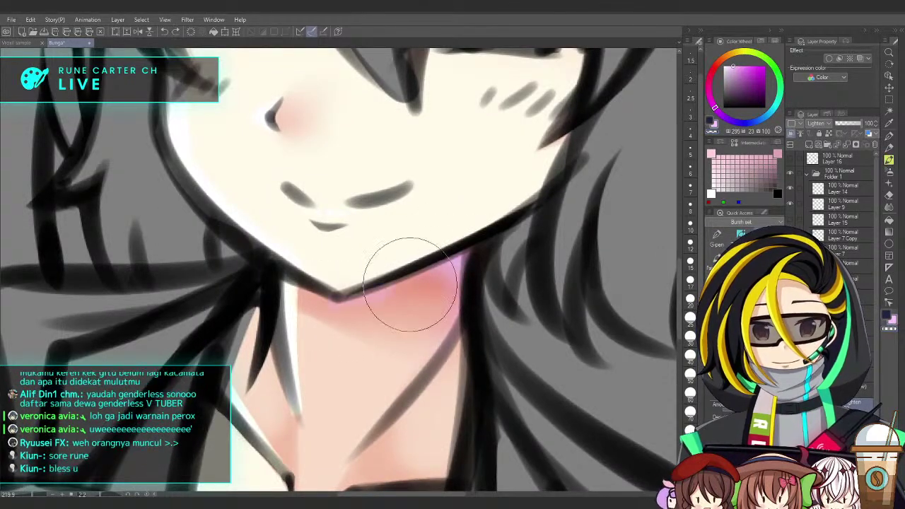
{"action": "mouse_move", "coordinate": [489, 254]}
{"action": "left_mouse_down"}
{"action": "mouse_move", "coordinate": [341, 294]}
{"action": "mouse_move", "coordinate": [477, 273]}
{"action": "mouse_move", "coordinate": [486, 251]}
{"action": "mouse_move", "coordinate": [439, 293]}
{"action": "left_mouse_up"}
{"action": "key", "text": "c"}
{"action": "key", "text": "bracketright"}
{"action": "key", "text": "bracketright"}
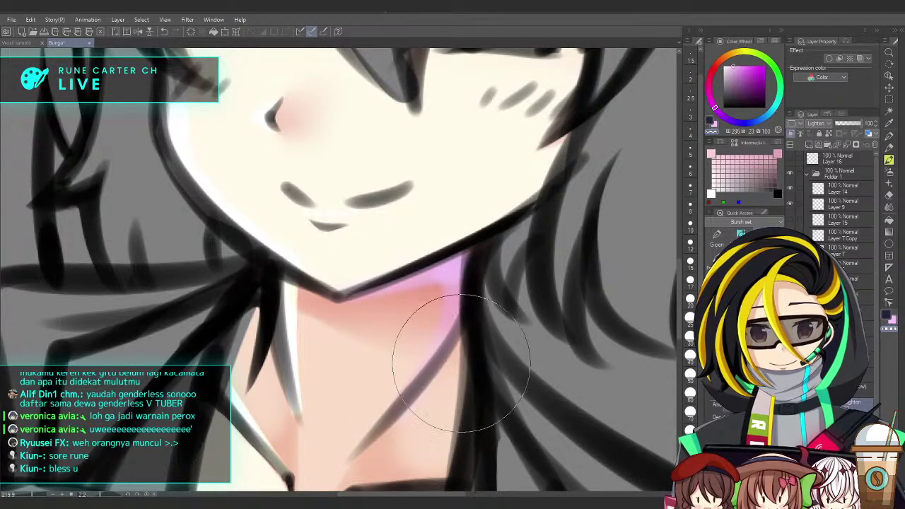
Refine the violet light down the neck's right edge with a smaller brush and check it against the figure
{"action": "key", "text": "bracketleft"}
{"action": "key", "text": "bracketleft"}
{"action": "key", "text": "bracketleft"}
{"action": "key", "text": "bracketleft"}
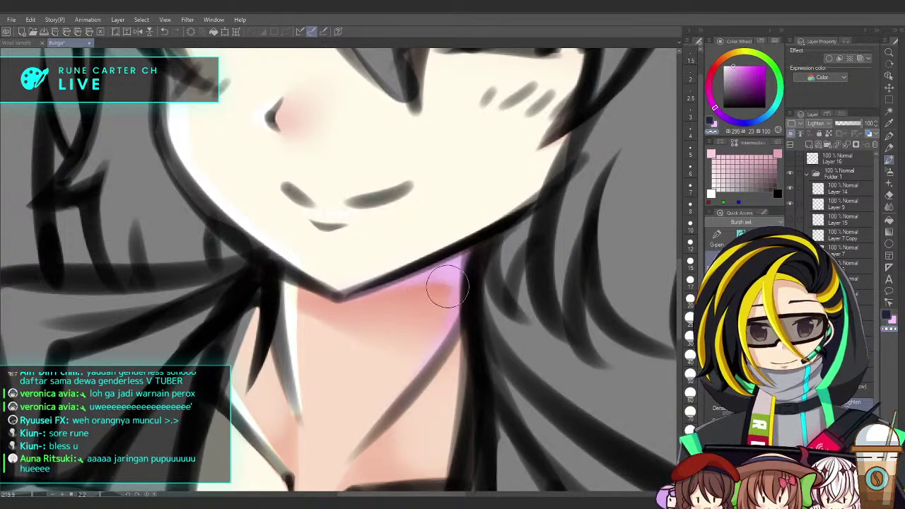
{"action": "left_click_drag", "start_coordinate": [462, 293], "coordinate": [458, 317]}
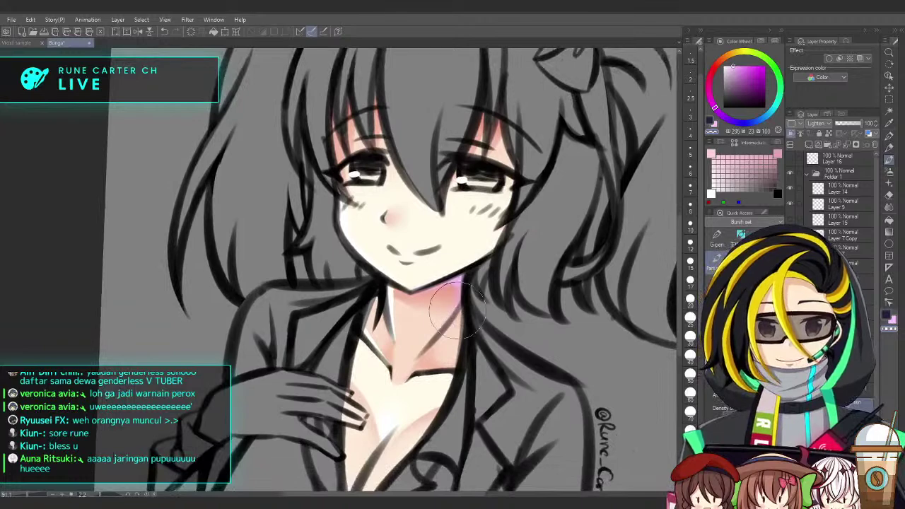
{"action": "scroll", "coordinate": [504, 355], "scroll_direction": "down", "scroll_amount": 3}
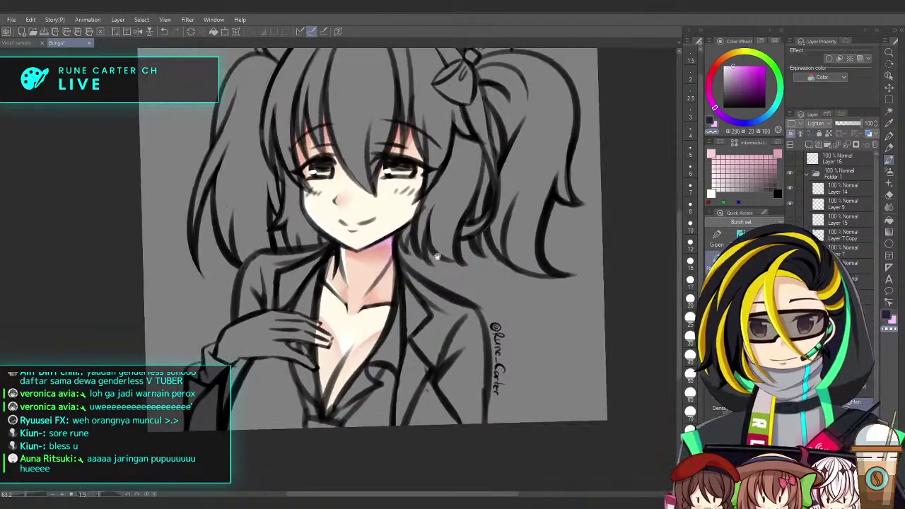
Undo the last violet stroke, rework the neck corner into a softer, smaller patch of light, and save the drawing
{"action": "scroll", "coordinate": [374, 223], "scroll_direction": "up", "scroll_amount": 5}
{"action": "key", "text": "ctrl+z"}
{"action": "left_click", "coordinate": [740, 233]}
{"action": "mouse_move", "coordinate": [357, 240]}
{"action": "left_mouse_down"}
{"action": "mouse_move", "coordinate": [417, 243]}
{"action": "mouse_move", "coordinate": [419, 263]}
{"action": "left_mouse_up"}
{"action": "mouse_move", "coordinate": [336, 253]}
{"action": "left_mouse_down"}
{"action": "mouse_move", "coordinate": [404, 234]}
{"action": "mouse_move", "coordinate": [421, 272]}
{"action": "mouse_move", "coordinate": [417, 243]}
{"action": "mouse_move", "coordinate": [394, 244]}
{"action": "left_mouse_up"}
{"action": "key", "text": "ctrl+z"}
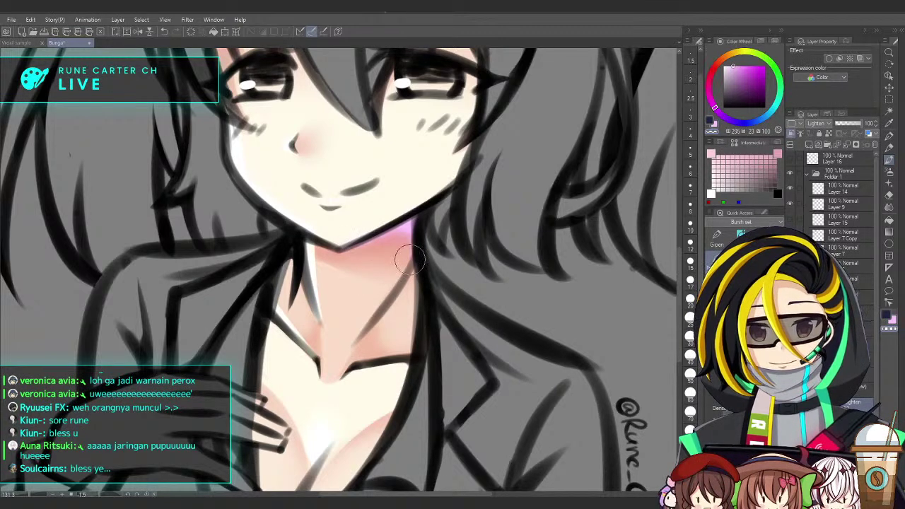
{"action": "scroll", "coordinate": [456, 296], "scroll_direction": "down", "scroll_amount": 5}
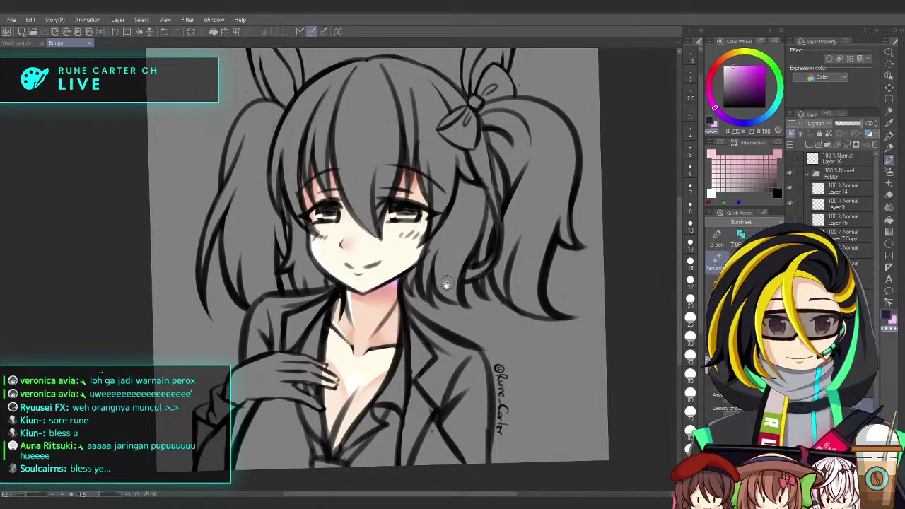
Blend the violet light beneath the jaw into the surrounding neck shadow with a reduced brush size
{"action": "scroll", "coordinate": [450, 280], "scroll_direction": "up", "scroll_amount": 6}
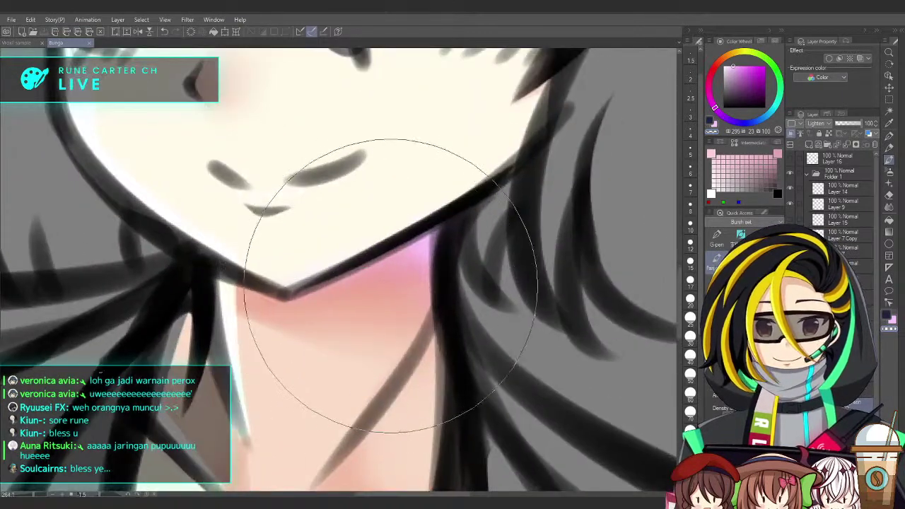
{"action": "mouse_move", "coordinate": [267, 341]}
{"action": "left_mouse_down"}
{"action": "mouse_move", "coordinate": [321, 315]}
{"action": "mouse_move", "coordinate": [407, 340]}
{"action": "left_mouse_up"}
{"action": "key", "text": "["}
{"action": "left_click_drag", "start_coordinate": [370, 283], "coordinate": [419, 284]}
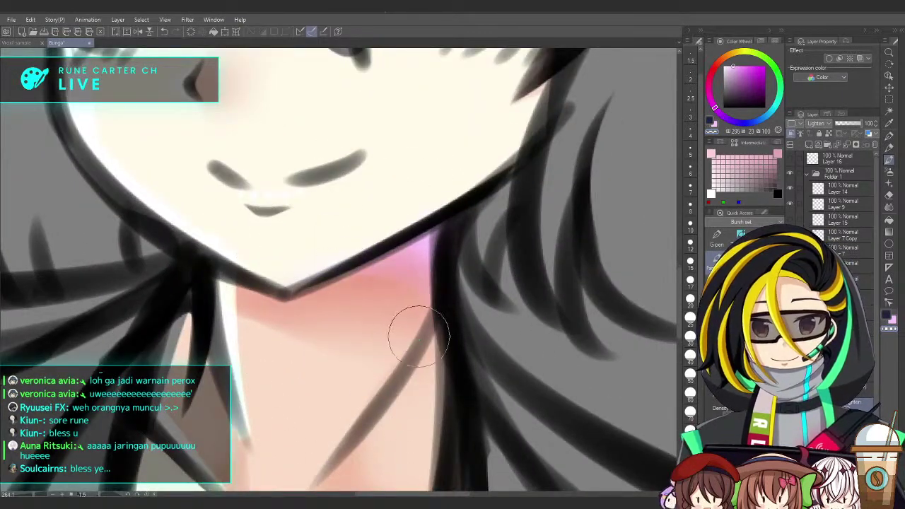
Retouch the violet light along the neck's right edge and check it against the whole figure
{"action": "scroll", "coordinate": [456, 310], "scroll_direction": "up", "scroll_amount": 2}
{"action": "scroll", "coordinate": [441, 332], "scroll_direction": "down", "scroll_amount": 3}
{"action": "scroll", "coordinate": [453, 338], "scroll_direction": "down", "scroll_amount": 2}
{"action": "mouse_move", "coordinate": [454, 338]}
{"action": "left_mouse_down"}
{"action": "mouse_move", "coordinate": [439, 307]}
{"action": "mouse_move", "coordinate": [447, 286]}
{"action": "left_mouse_up"}
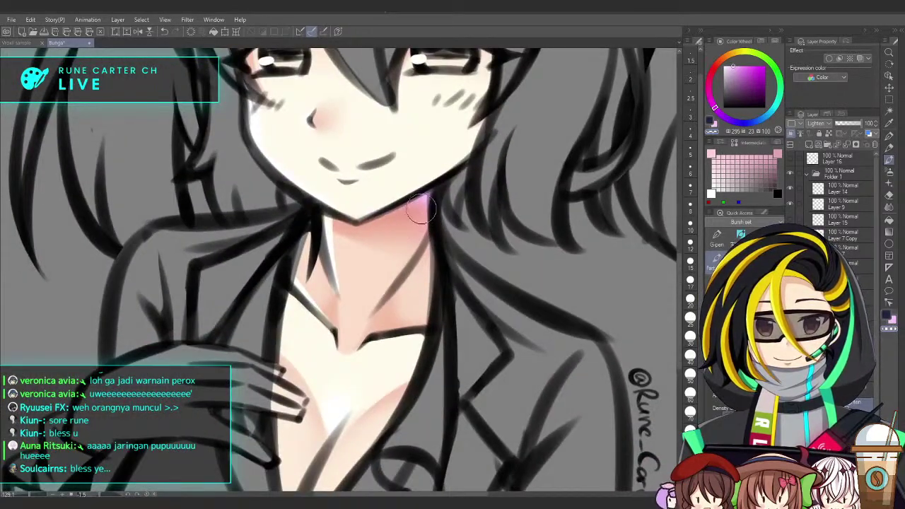
{"action": "scroll", "coordinate": [423, 216], "scroll_direction": "down", "scroll_amount": 4}
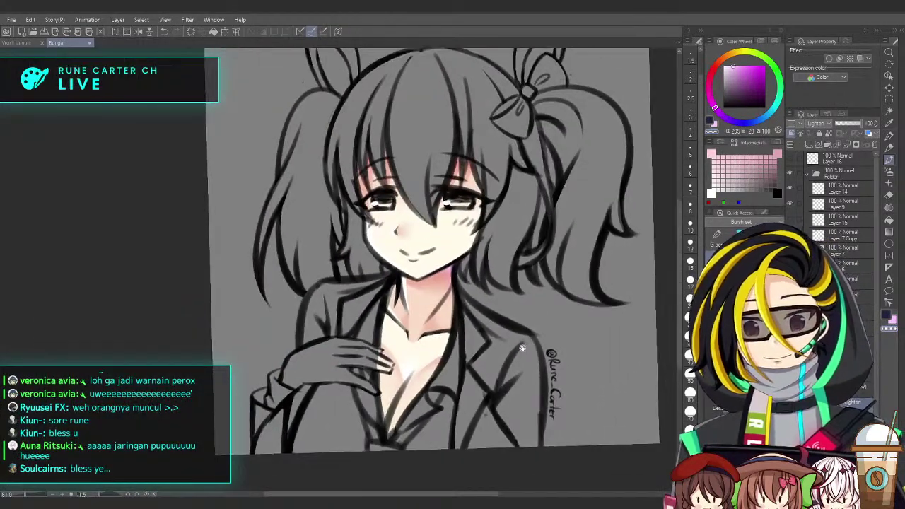
Check the finished skin shading on the face, neck and chest up close and against the whole figure
{"action": "key", "text": "ctrl+Tab"}
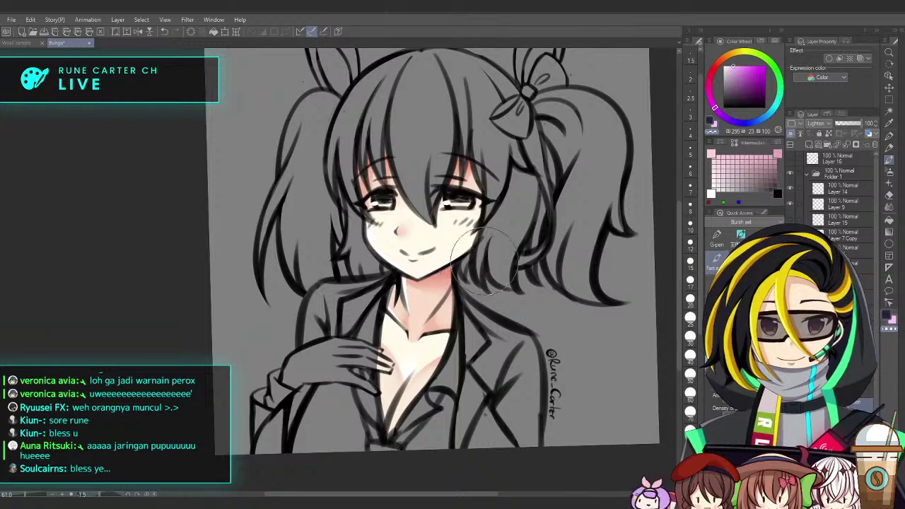
{"action": "key", "text": "ctrl+Tab"}
{"action": "left_click_drag", "start_coordinate": [500, 356], "coordinate": [500, 308]}
{"action": "left_click_drag", "start_coordinate": [500, 308], "coordinate": [500, 291]}
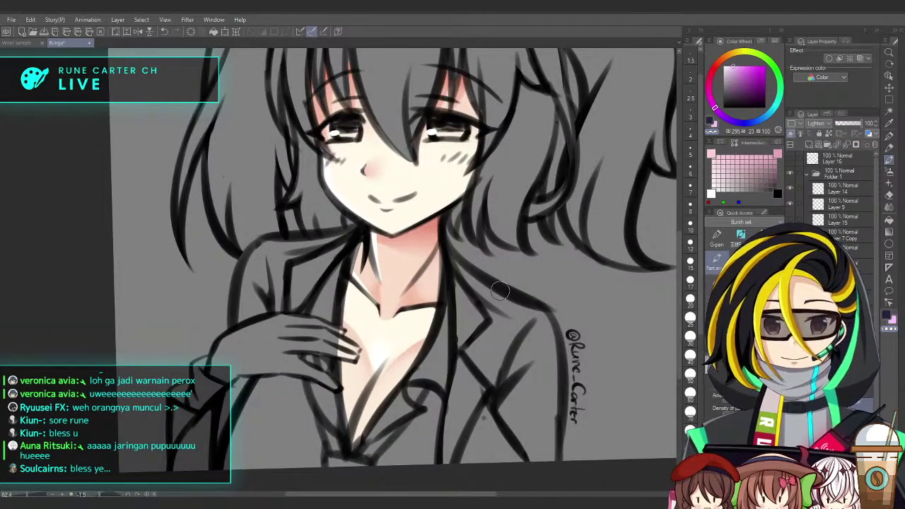
{"action": "scroll", "coordinate": [499, 291], "scroll_direction": "down", "scroll_amount": 4}
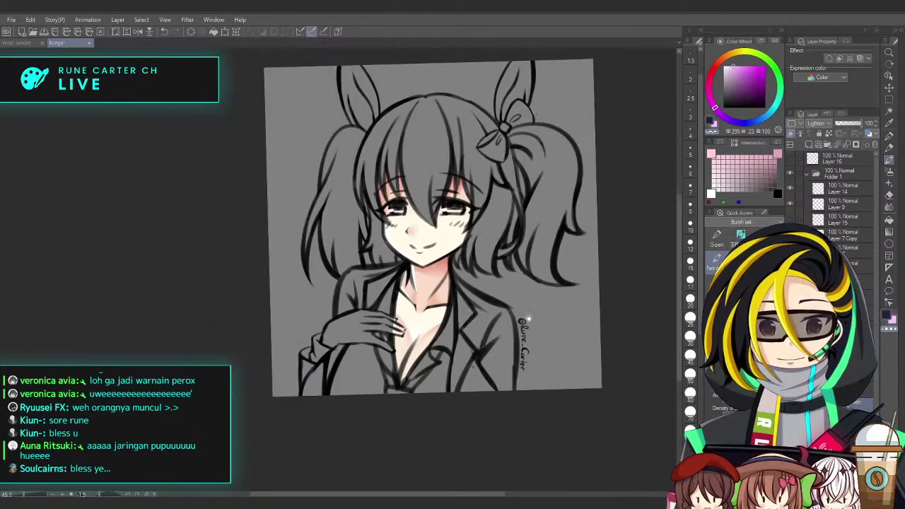
{"action": "scroll", "coordinate": [520, 311], "scroll_direction": "up", "scroll_amount": 1}
{"action": "left_click_drag", "start_coordinate": [573, 253], "coordinate": [566, 311]}
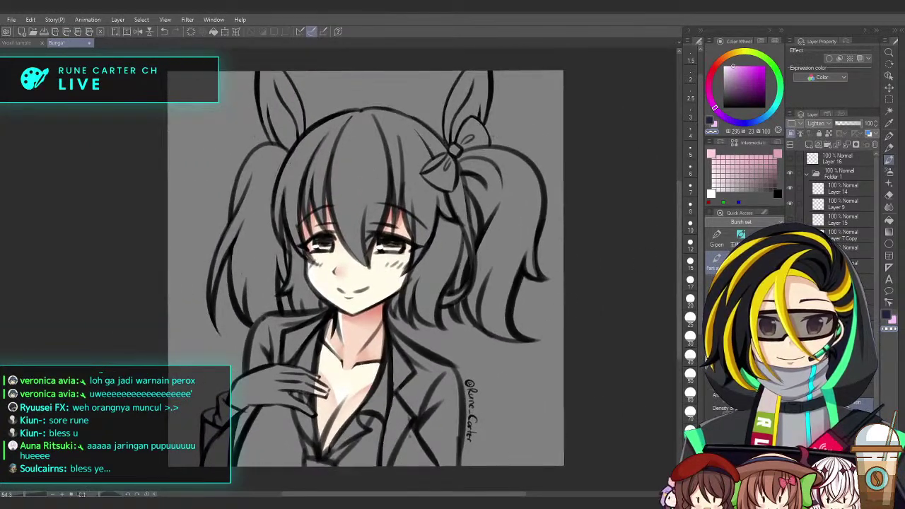
Add a new layer and place it directly above Folder 1, outside the line art group
{"action": "left_click", "coordinate": [831, 161]}
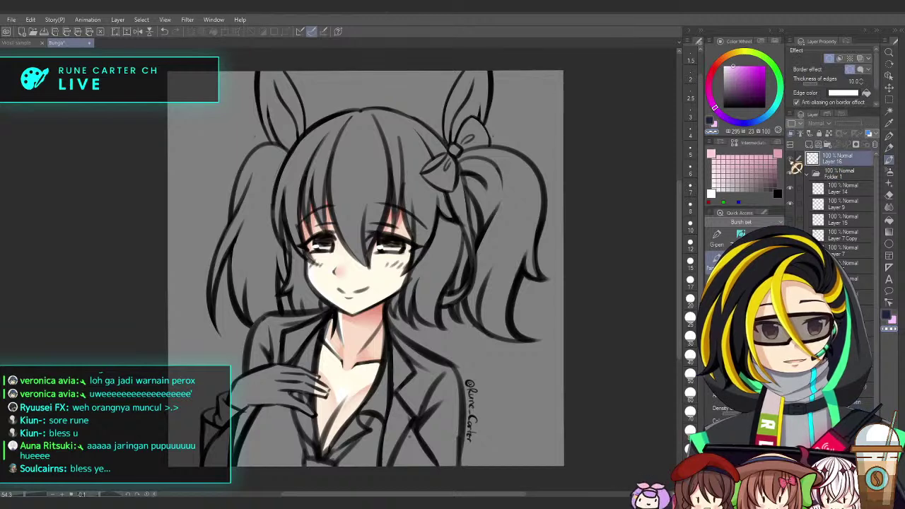
{"action": "left_click", "coordinate": [790, 159]}
{"action": "left_click", "coordinate": [789, 159]}
{"action": "left_click", "coordinate": [825, 171]}
{"action": "left_click", "coordinate": [809, 146]}
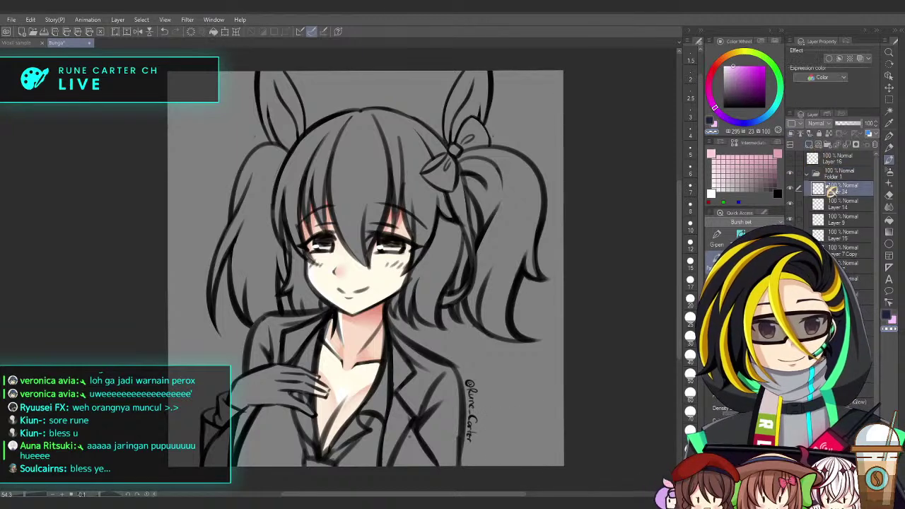
{"action": "left_click_drag", "start_coordinate": [830, 171], "coordinate": [831, 169]}
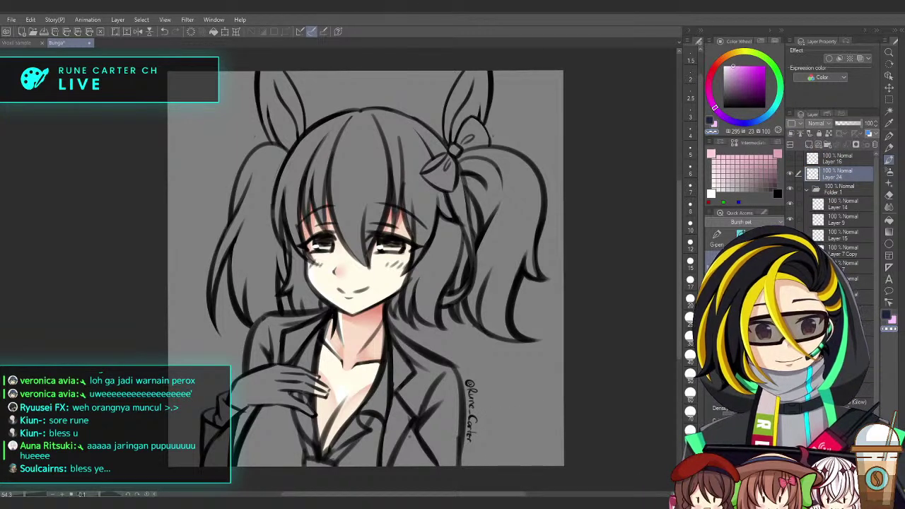
Airbrush a soft pale cream glow around the face, neck and chest, and undo the last stroke across the fringe
{"action": "key", "text": "b"}
{"action": "left_click", "coordinate": [346, 371], "text": "alt"}
{"action": "mouse_move", "coordinate": [299, 201]}
{"action": "left_mouse_down"}
{"action": "mouse_move", "coordinate": [298, 242]}
{"action": "mouse_move", "coordinate": [328, 299]}
{"action": "mouse_move", "coordinate": [315, 390]}
{"action": "mouse_move", "coordinate": [341, 428]}
{"action": "left_mouse_up"}
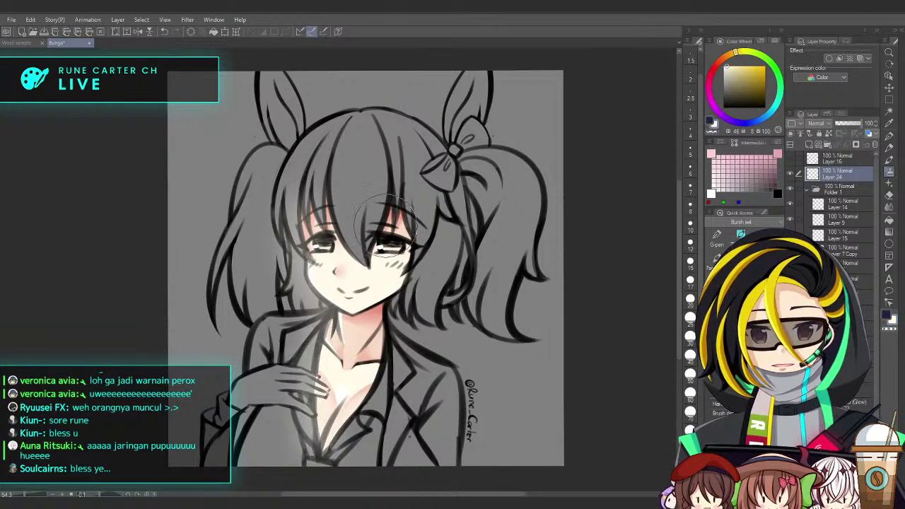
{"action": "mouse_move", "coordinate": [401, 194]}
{"action": "left_mouse_down"}
{"action": "mouse_move", "coordinate": [409, 221]}
{"action": "mouse_move", "coordinate": [398, 297]}
{"action": "mouse_move", "coordinate": [338, 436]}
{"action": "left_mouse_up"}
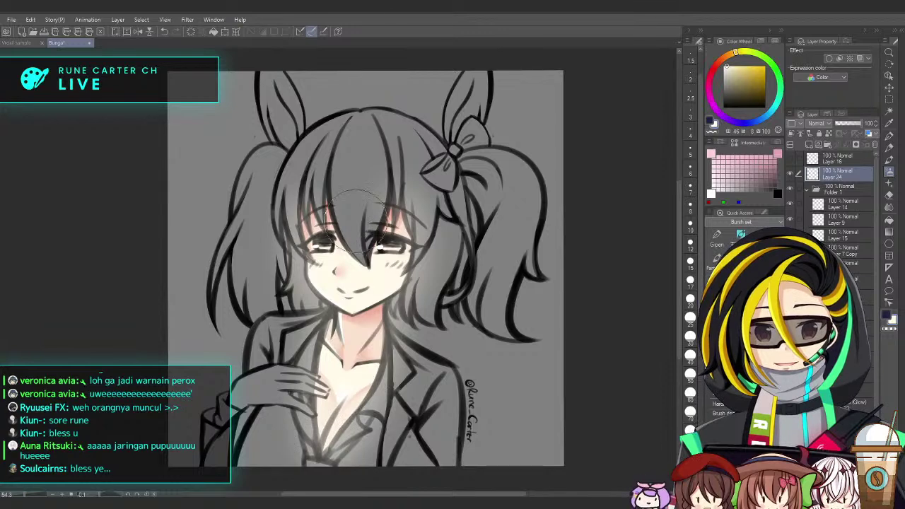
{"action": "mouse_move", "coordinate": [336, 202]}
{"action": "left_mouse_down"}
{"action": "mouse_move", "coordinate": [361, 250]}
{"action": "mouse_move", "coordinate": [394, 191]}
{"action": "left_mouse_up"}
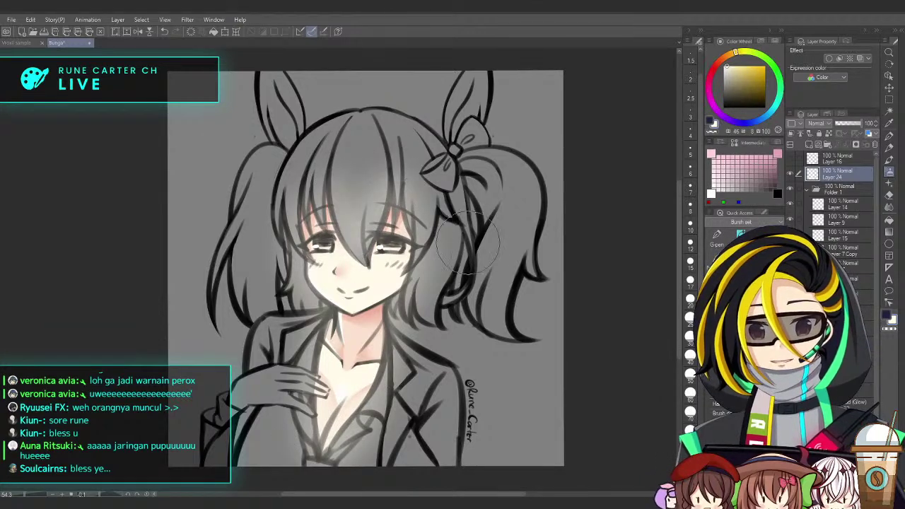
{"action": "key", "text": "ctrl+z"}
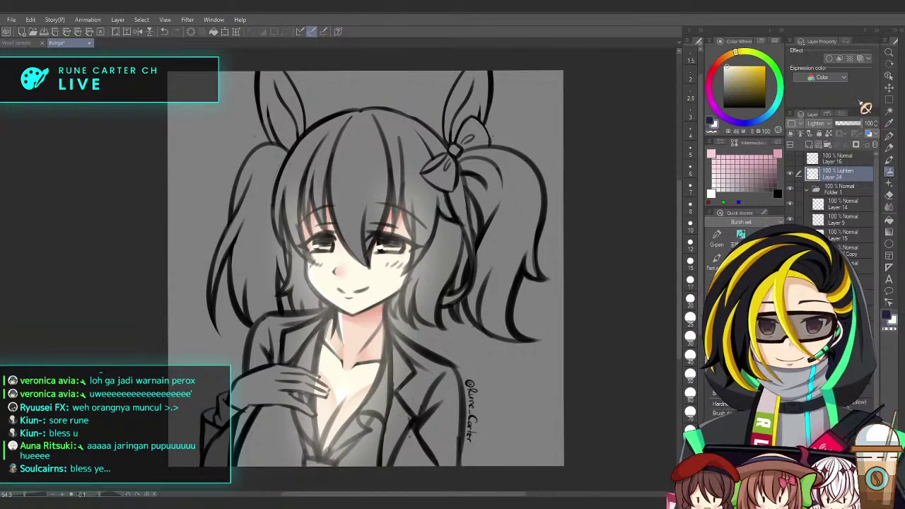
Set the glow layer to Lighten blending at 50% opacity
{"action": "left_click", "coordinate": [848, 123]}
{"action": "mouse_move", "coordinate": [478, 351]}
{"action": "left_mouse_down"}
{"action": "mouse_move", "coordinate": [480, 325]}
{"action": "mouse_move", "coordinate": [488, 347]}
{"action": "left_mouse_up"}
{"action": "scroll", "coordinate": [482, 328], "scroll_direction": "up", "scroll_amount": 1}
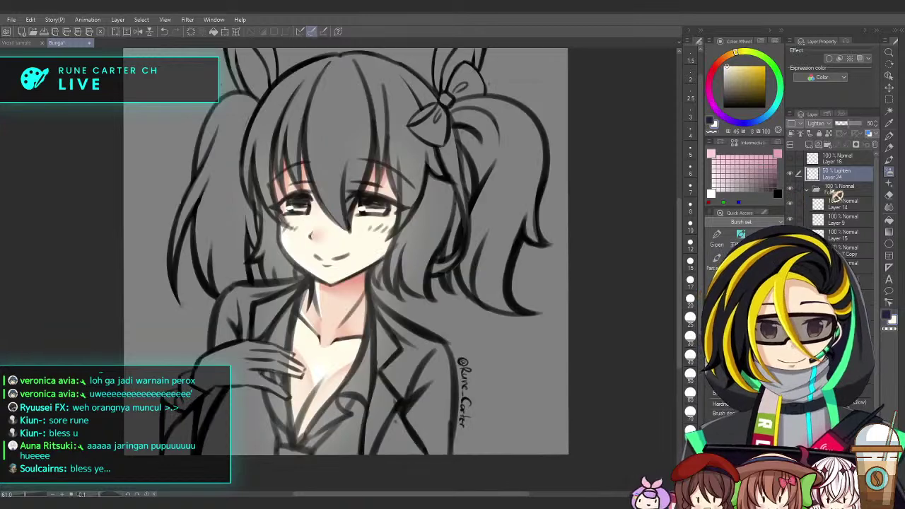
Add a layer between the glow layer and Folder 1, clip it to the folder, and pick a dark red with the G-pen
{"action": "left_click", "coordinate": [832, 203]}
{"action": "left_click_drag", "start_coordinate": [832, 185], "coordinate": [832, 186]}
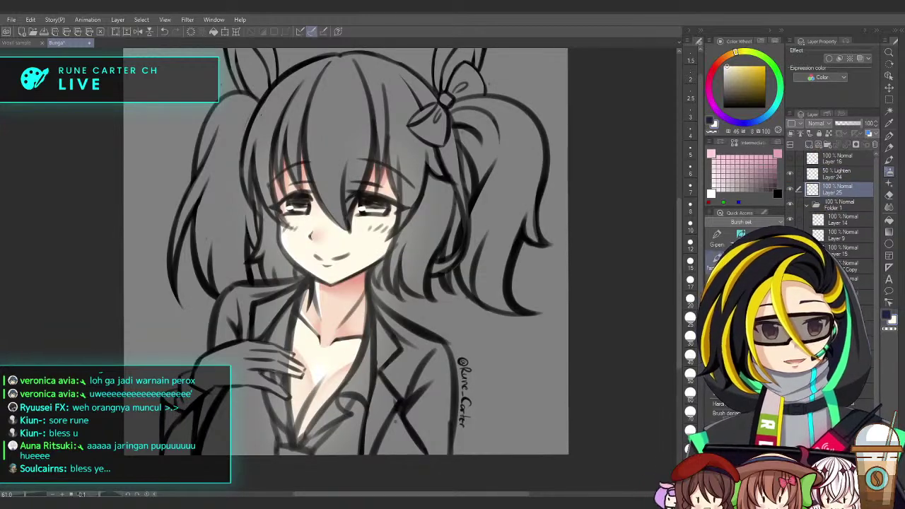
{"action": "left_click", "coordinate": [717, 62]}
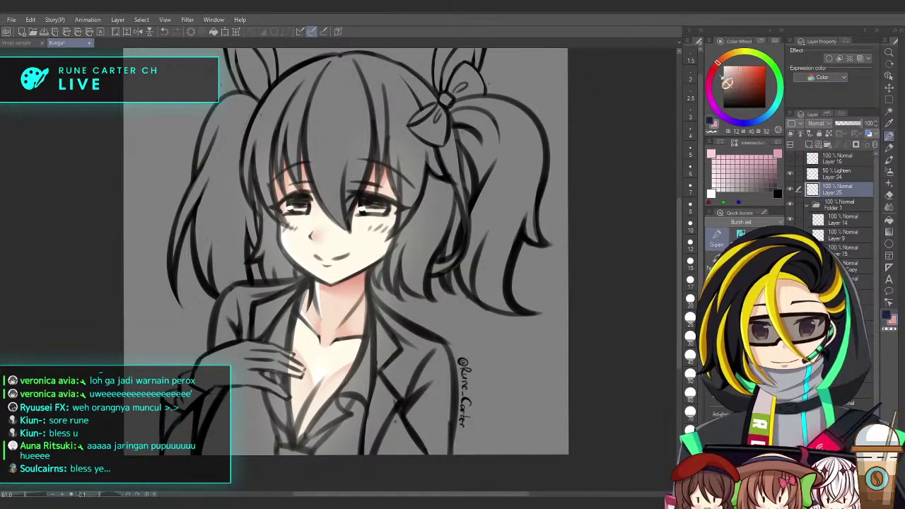
{"action": "left_click", "coordinate": [713, 69]}
{"action": "left_click_drag", "start_coordinate": [318, 157], "coordinate": [326, 260]}
{"action": "key", "text": "ctrl+z"}
{"action": "left_click", "coordinate": [792, 134]}
Recolour the line art around the fringe, face, neck, collar and fingers with large dark red strokes
{"action": "mouse_move", "coordinate": [300, 170]}
{"action": "left_mouse_down"}
{"action": "mouse_move", "coordinate": [340, 202]}
{"action": "mouse_move", "coordinate": [378, 159]}
{"action": "mouse_move", "coordinate": [299, 326]}
{"action": "mouse_move", "coordinate": [318, 378]}
{"action": "left_mouse_up"}
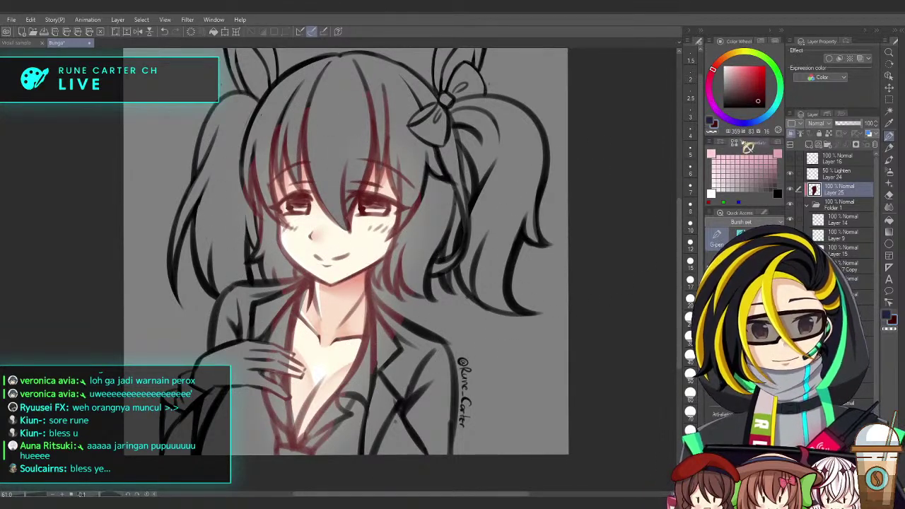
{"action": "left_click", "coordinate": [760, 98]}
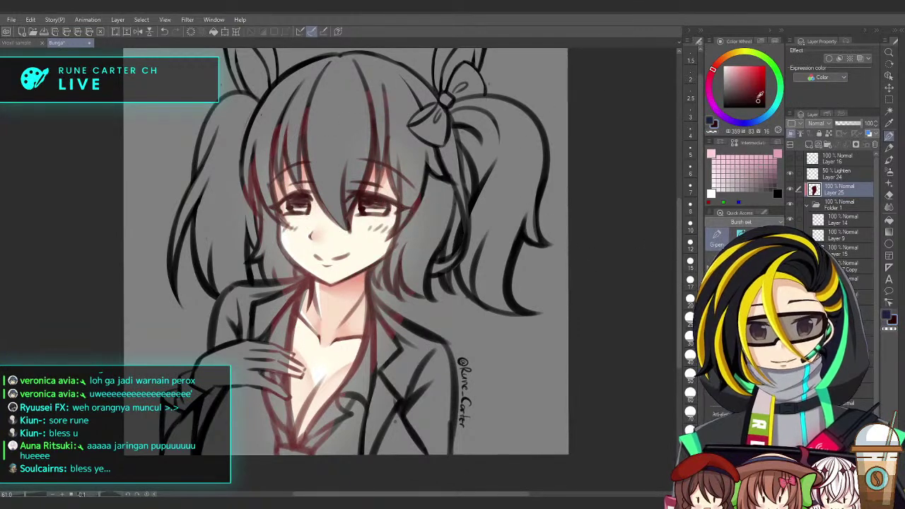
{"action": "mouse_move", "coordinate": [379, 223]}
{"action": "left_mouse_down"}
{"action": "mouse_move", "coordinate": [363, 184]}
{"action": "mouse_move", "coordinate": [321, 208]}
{"action": "mouse_move", "coordinate": [303, 176]}
{"action": "left_mouse_up"}
{"action": "mouse_move", "coordinate": [284, 275]}
{"action": "left_mouse_down"}
{"action": "mouse_move", "coordinate": [342, 372]}
{"action": "mouse_move", "coordinate": [362, 339]}
{"action": "left_mouse_up"}
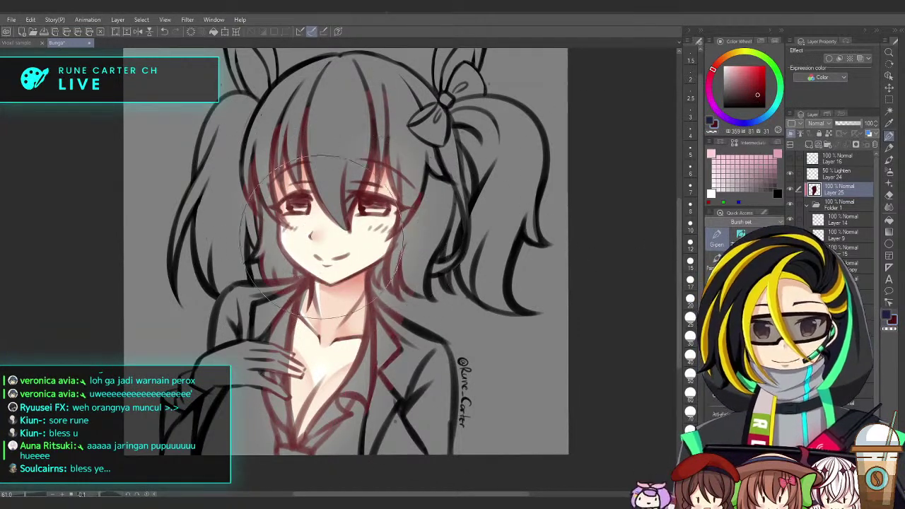
Brighten the nose, mouth, neck and neckline lines with a lighter red of about hue 359, saturation 85, brightness 60
{"action": "scroll", "coordinate": [355, 226], "scroll_direction": "up", "scroll_amount": 4}
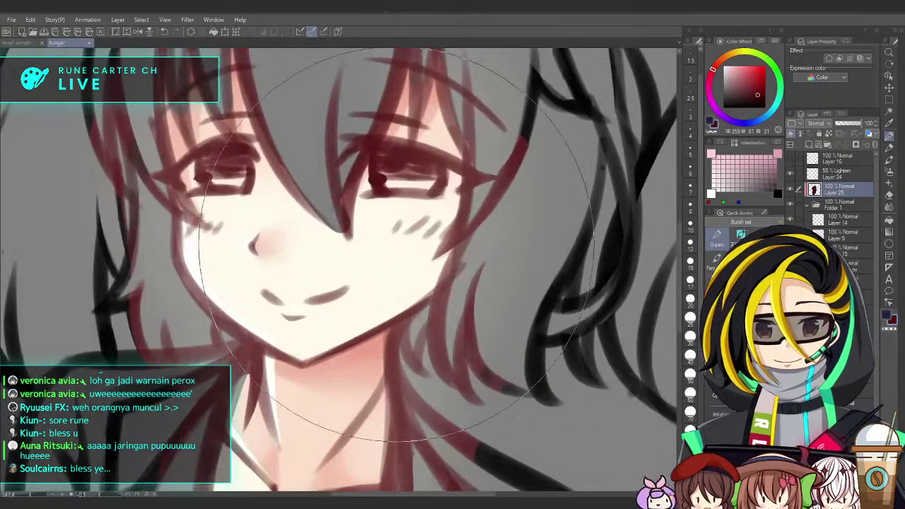
{"action": "left_click", "coordinate": [759, 82]}
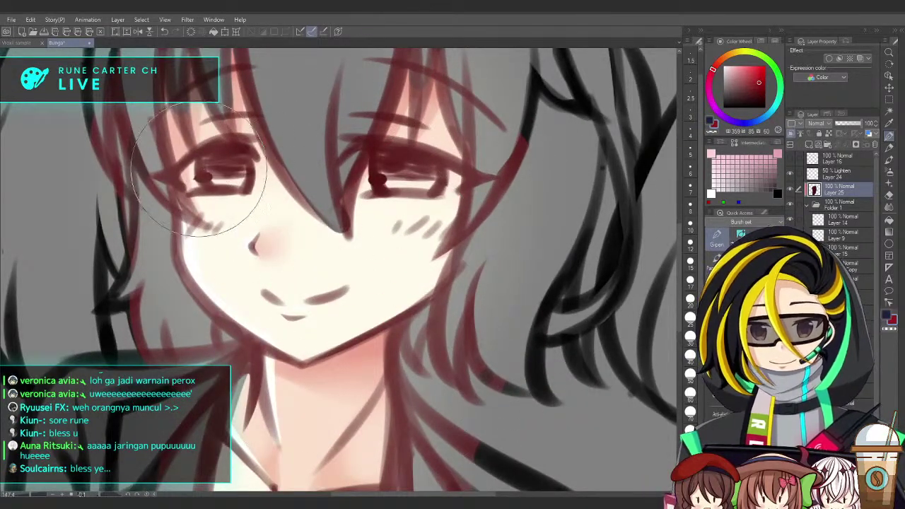
{"action": "scroll", "coordinate": [303, 313], "scroll_direction": "down", "scroll_amount": 5}
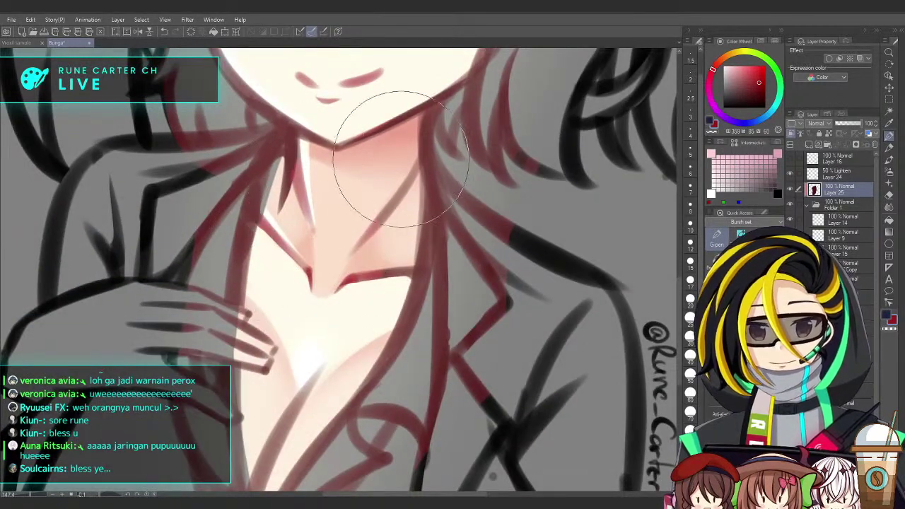
{"action": "left_click_drag", "start_coordinate": [332, 364], "coordinate": [338, 248]}
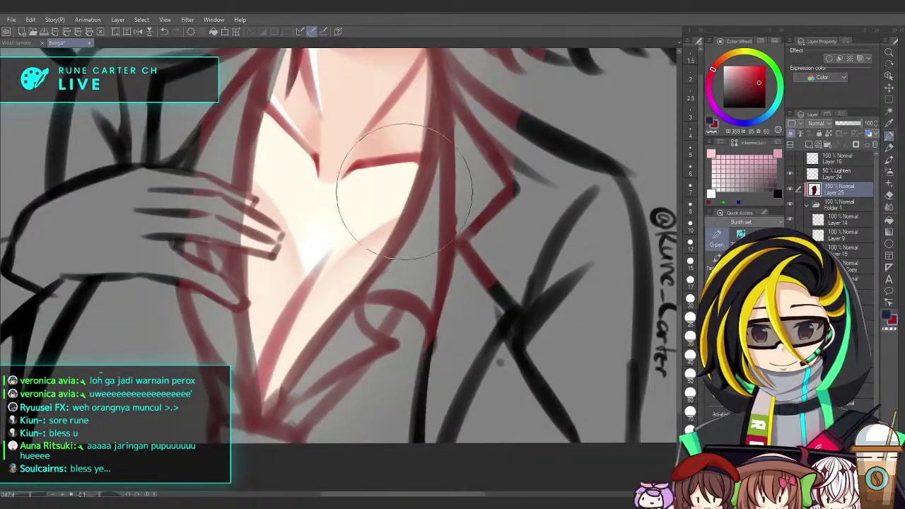
{"action": "left_click_drag", "start_coordinate": [394, 257], "coordinate": [385, 412]}
{"action": "scroll", "coordinate": [385, 413], "scroll_direction": "up", "scroll_amount": 2}
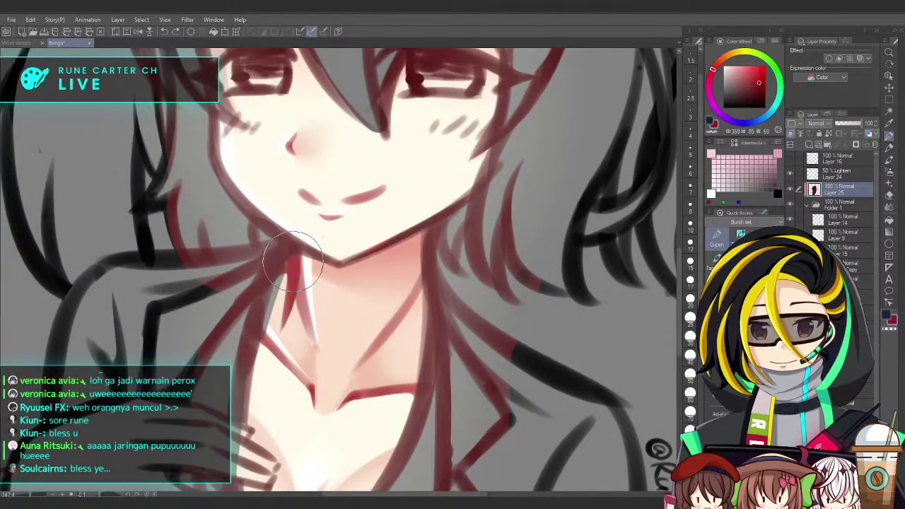
{"action": "scroll", "coordinate": [397, 263], "scroll_direction": "up", "scroll_amount": 3}
{"action": "scroll", "coordinate": [296, 205], "scroll_direction": "up", "scroll_amount": 2}
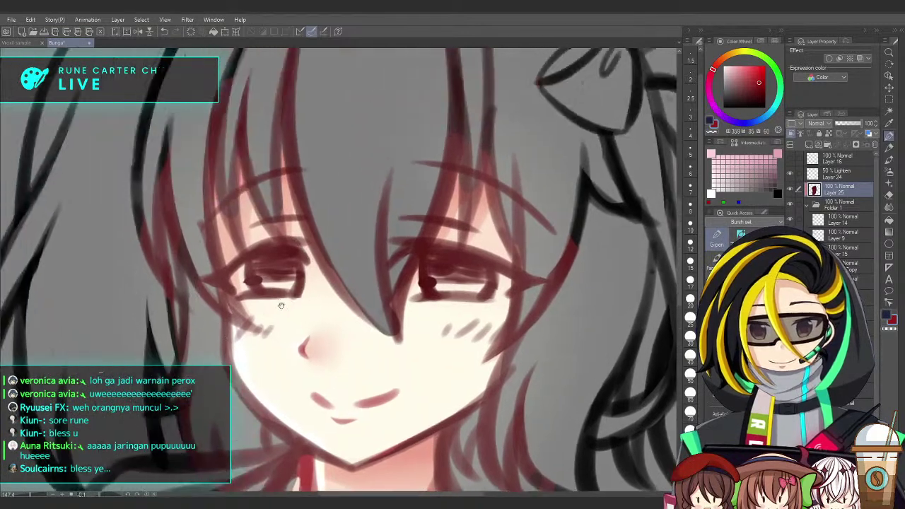
Recolour the line art of both eyes in the same brighter red and save the drawing
{"action": "mouse_move", "coordinate": [256, 277]}
{"action": "left_mouse_down"}
{"action": "mouse_move", "coordinate": [289, 267]}
{"action": "mouse_move", "coordinate": [269, 287]}
{"action": "left_mouse_up"}
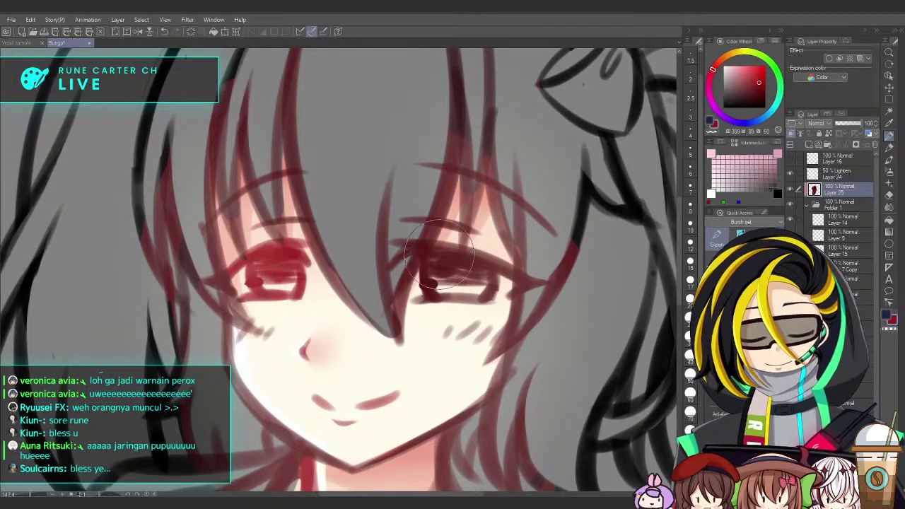
{"action": "left_click_drag", "start_coordinate": [439, 269], "coordinate": [438, 325]}
{"action": "mouse_move", "coordinate": [468, 282]}
{"action": "left_mouse_down"}
{"action": "mouse_move", "coordinate": [472, 253]}
{"action": "mouse_move", "coordinate": [464, 290]}
{"action": "mouse_move", "coordinate": [499, 300]}
{"action": "mouse_move", "coordinate": [505, 280]}
{"action": "left_mouse_up"}
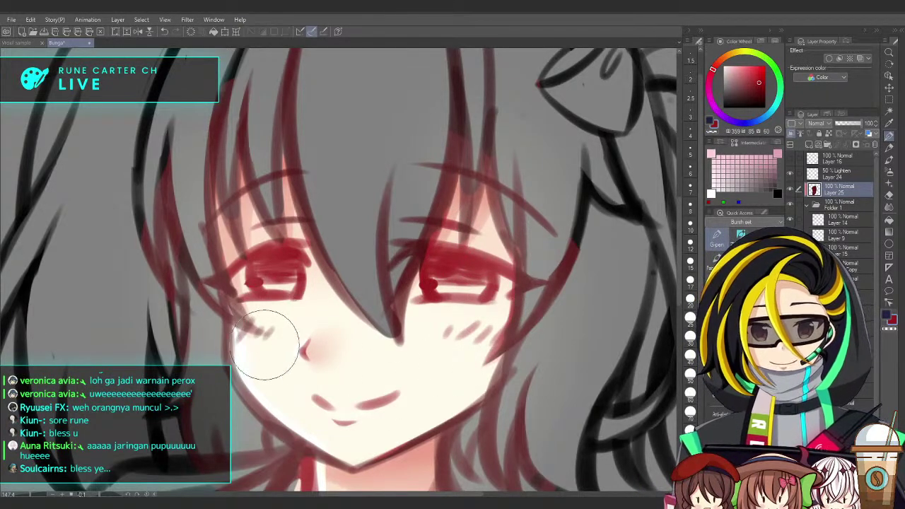
{"action": "mouse_move", "coordinate": [566, 311]}
{"action": "left_mouse_down"}
{"action": "mouse_move", "coordinate": [518, 297]}
{"action": "mouse_move", "coordinate": [486, 246]}
{"action": "mouse_move", "coordinate": [454, 281]}
{"action": "left_mouse_up"}
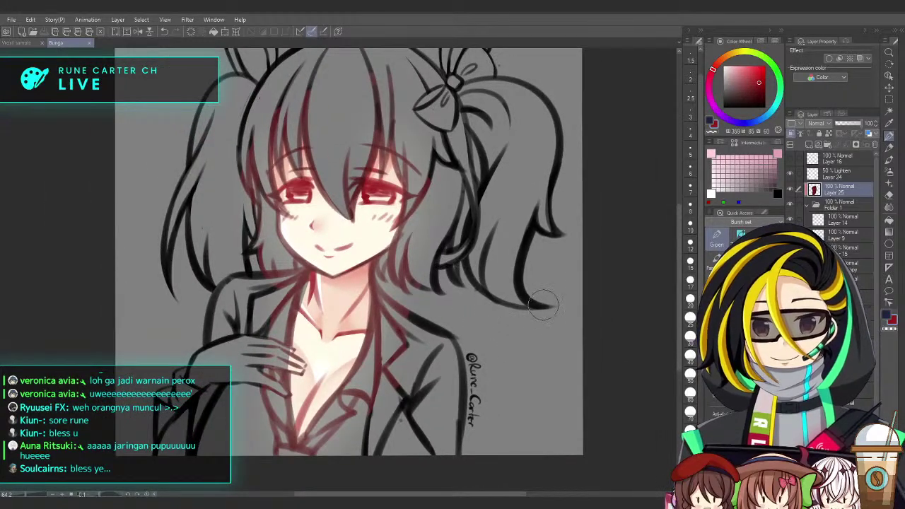
Blend the red line colour softly into the black hair and jacket lines with the paint brush, and save the drawing
{"action": "scroll", "coordinate": [540, 311], "scroll_direction": "down", "scroll_amount": 2}
{"action": "scroll", "coordinate": [521, 322], "scroll_direction": "up", "scroll_amount": 3}
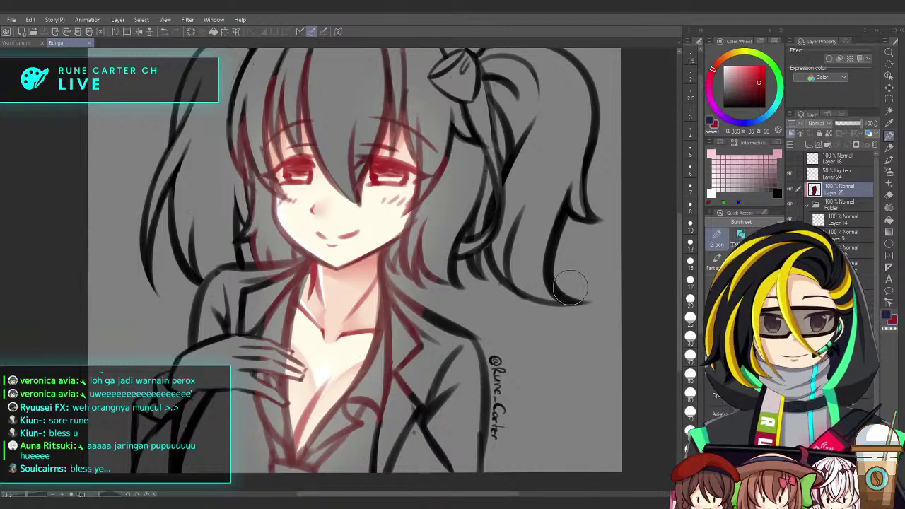
{"action": "left_click", "coordinate": [713, 260]}
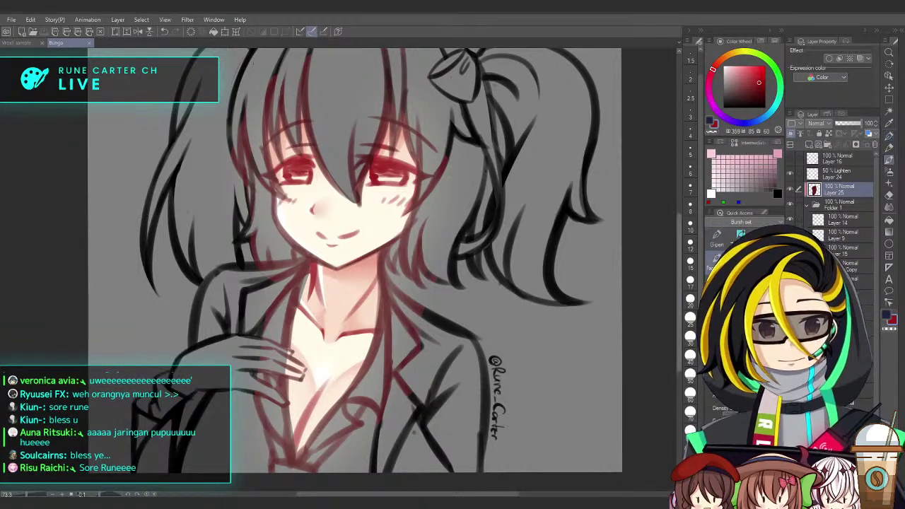
{"action": "mouse_move", "coordinate": [428, 286]}
{"action": "left_mouse_down"}
{"action": "mouse_move", "coordinate": [440, 362]}
{"action": "mouse_move", "coordinate": [458, 411]}
{"action": "left_mouse_up"}
{"action": "key", "text": "ctrl+z"}
{"action": "left_click_drag", "start_coordinate": [487, 346], "coordinate": [473, 247]}
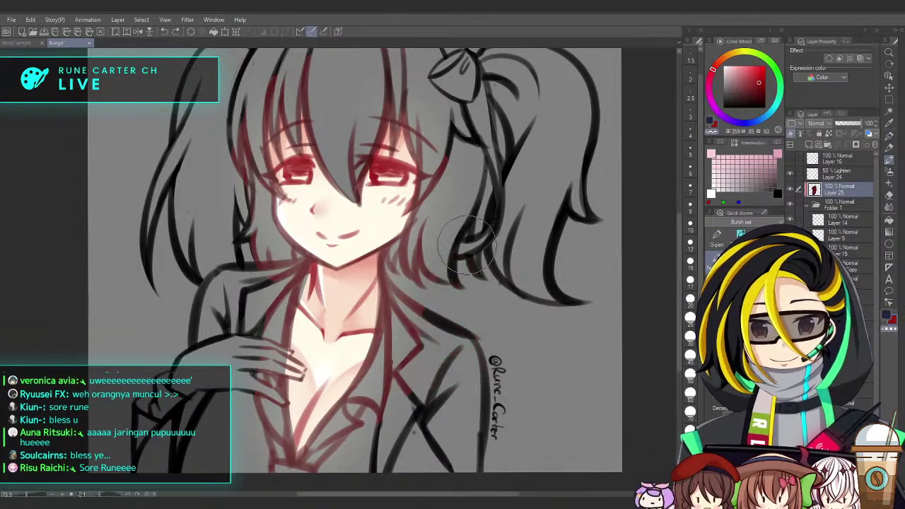
{"action": "left_click_drag", "start_coordinate": [304, 237], "coordinate": [292, 329]}
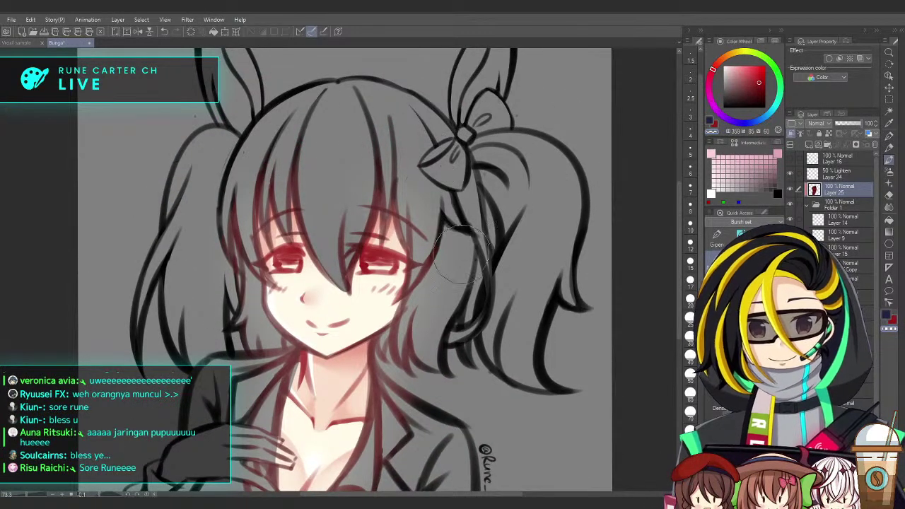
{"action": "left_click_drag", "start_coordinate": [340, 299], "coordinate": [549, 344]}
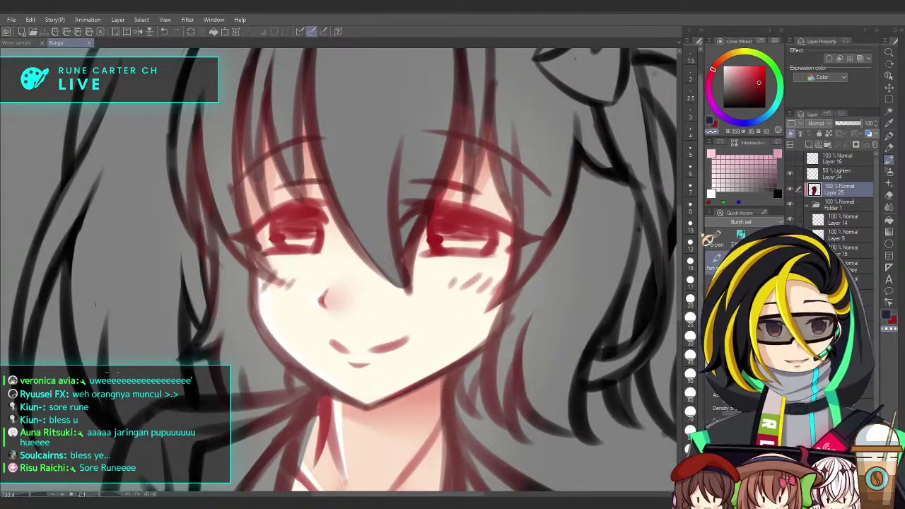
{"action": "key", "text": "ctrl+s"}
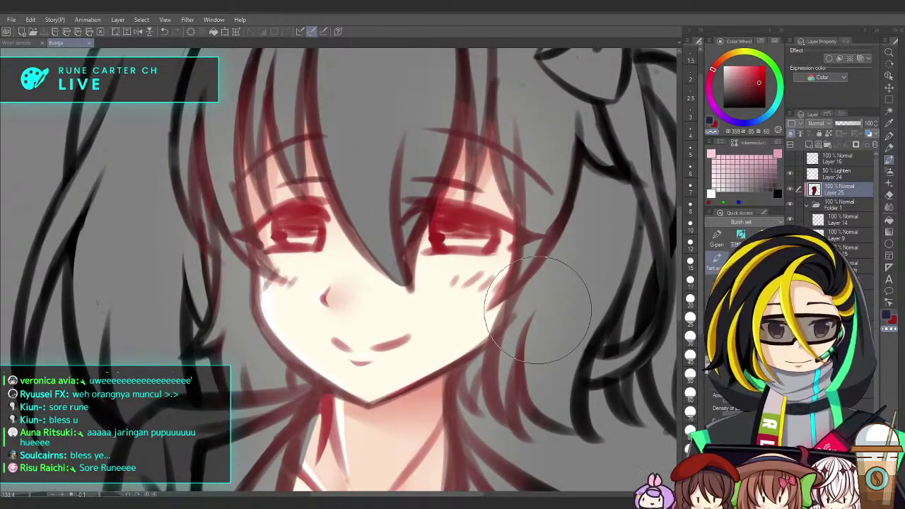
Add a new Normal layer beside the Multiply layer further down the layer stack
{"action": "left_click", "coordinate": [838, 174]}
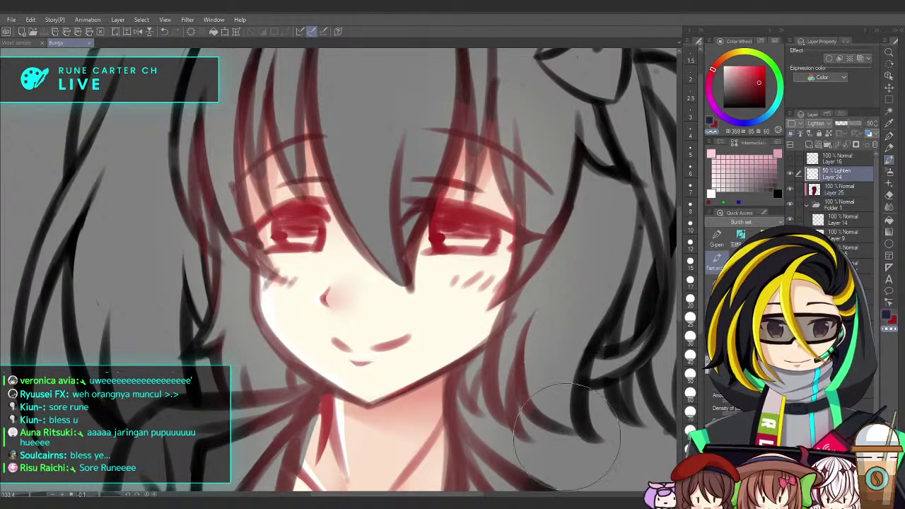
{"action": "scroll", "coordinate": [838, 189], "scroll_direction": "down", "scroll_amount": 3}
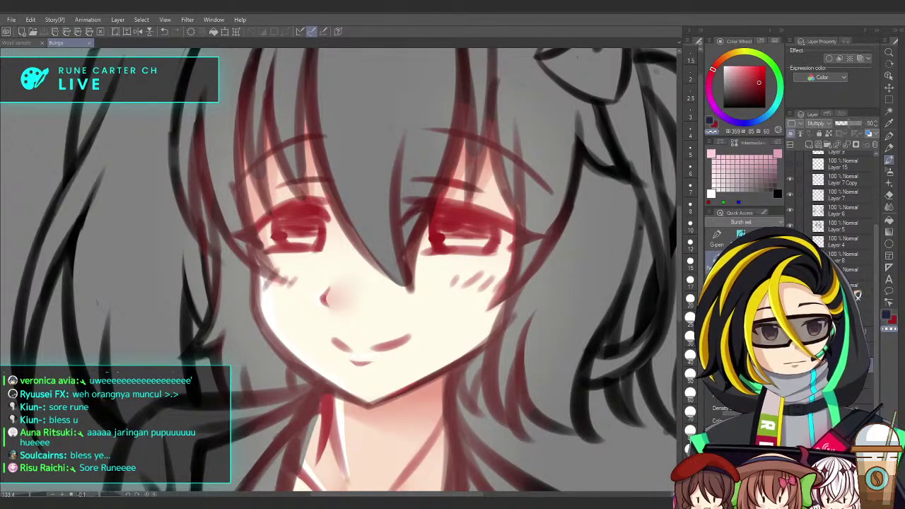
{"action": "left_click", "coordinate": [815, 153]}
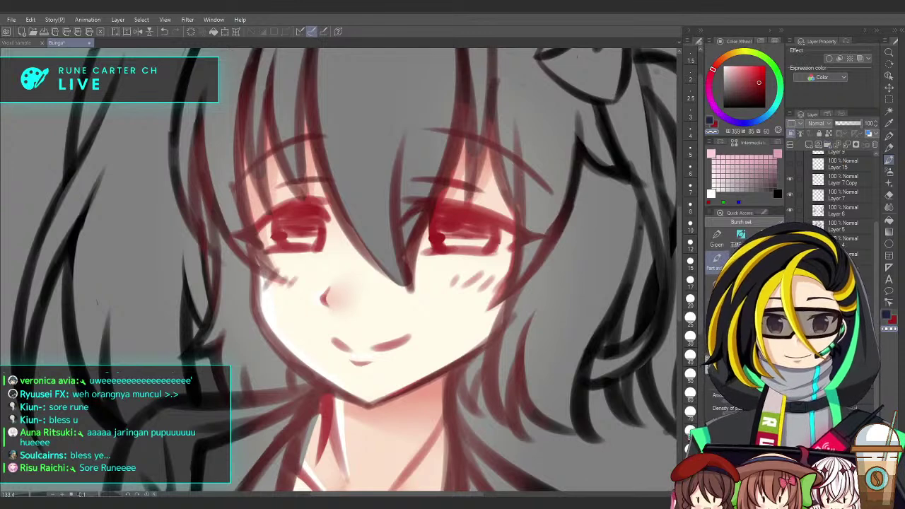
Sample a light peach-pink (hue 14, saturation 29, brightness 99) from the reference image and paint a blush on both cheeks
{"action": "key", "text": "ctrl+Tab"}
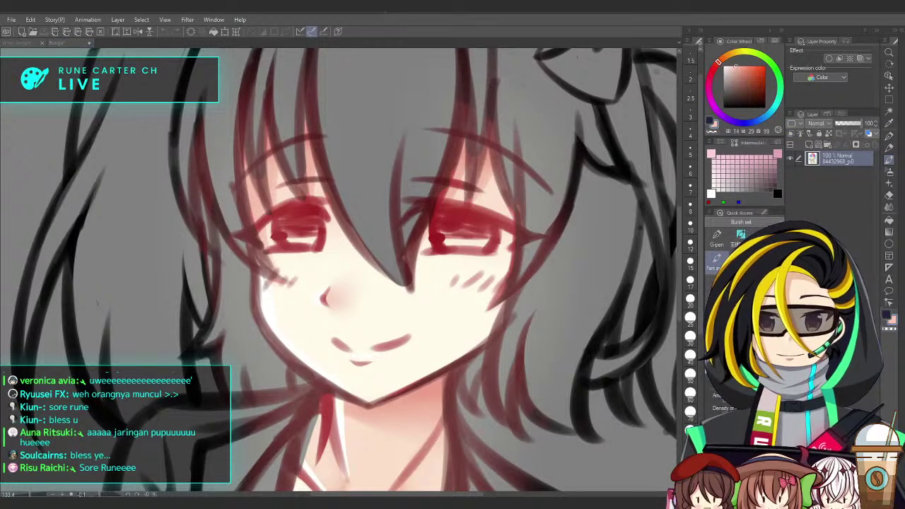
{"action": "key", "text": "ctrl+Tab"}
{"action": "left_click", "coordinate": [740, 235]}
{"action": "mouse_move", "coordinate": [441, 270]}
{"action": "left_mouse_down"}
{"action": "mouse_move", "coordinate": [431, 305]}
{"action": "mouse_move", "coordinate": [478, 270]}
{"action": "mouse_move", "coordinate": [456, 295]}
{"action": "mouse_move", "coordinate": [462, 263]}
{"action": "mouse_move", "coordinate": [426, 291]}
{"action": "mouse_move", "coordinate": [490, 284]}
{"action": "mouse_move", "coordinate": [419, 273]}
{"action": "mouse_move", "coordinate": [474, 302]}
{"action": "mouse_move", "coordinate": [468, 261]}
{"action": "mouse_move", "coordinate": [439, 286]}
{"action": "mouse_move", "coordinate": [283, 275]}
{"action": "mouse_move", "coordinate": [265, 296]}
{"action": "mouse_move", "coordinate": [289, 285]}
{"action": "left_mouse_up"}
{"action": "key", "text": "ctrl+z"}
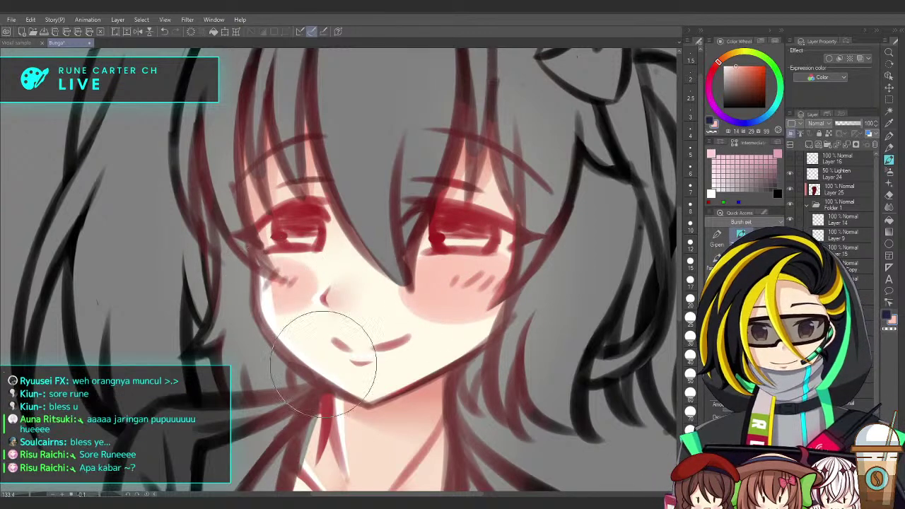
Blend the blush on both cheeks softly into the skin with the paint brush and save the drawing
{"action": "left_click", "coordinate": [716, 260]}
{"action": "key", "text": "c"}
{"action": "mouse_move", "coordinate": [440, 309]}
{"action": "left_mouse_down"}
{"action": "mouse_move", "coordinate": [428, 244]}
{"action": "mouse_move", "coordinate": [414, 270]}
{"action": "mouse_move", "coordinate": [417, 258]}
{"action": "mouse_move", "coordinate": [420, 318]}
{"action": "left_mouse_up"}
{"action": "left_click_drag", "start_coordinate": [393, 280], "coordinate": [512, 280]}
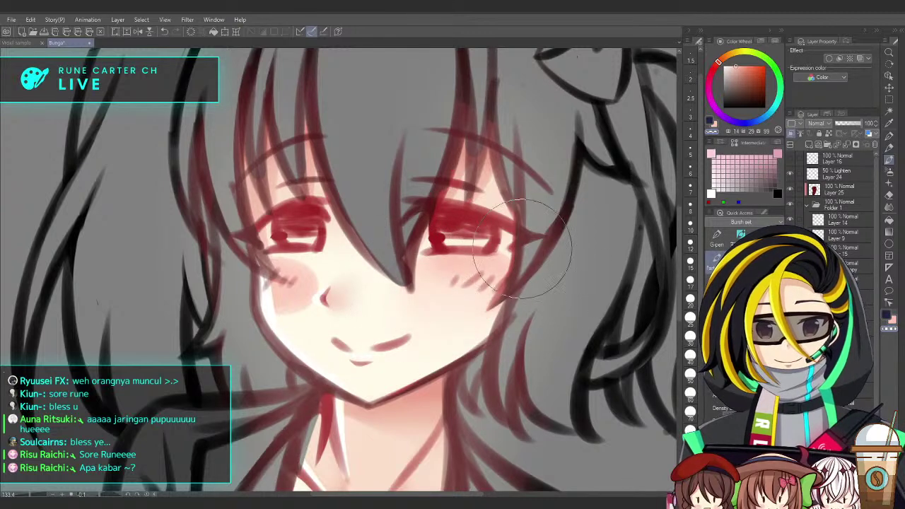
{"action": "key", "text": "ctrl+z"}
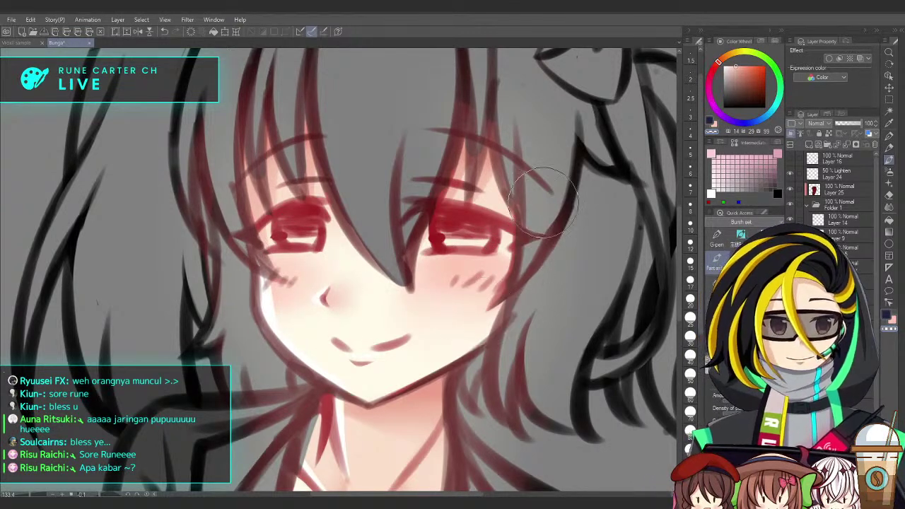
{"action": "key", "text": "ctrl+s"}
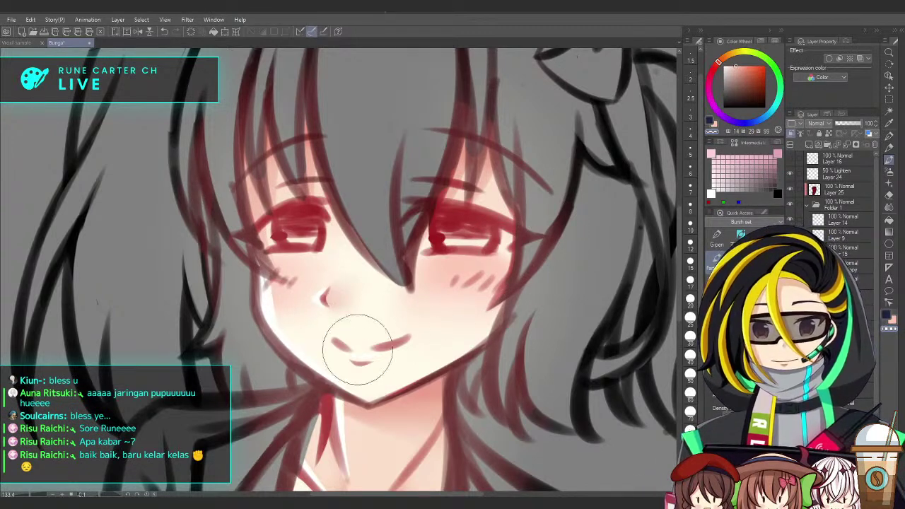
Paint a light pink lip tint between the mouth lines, from one corner of the mouth to the other
{"action": "left_click_drag", "start_coordinate": [491, 373], "coordinate": [512, 328]}
{"action": "key", "text": "x"}
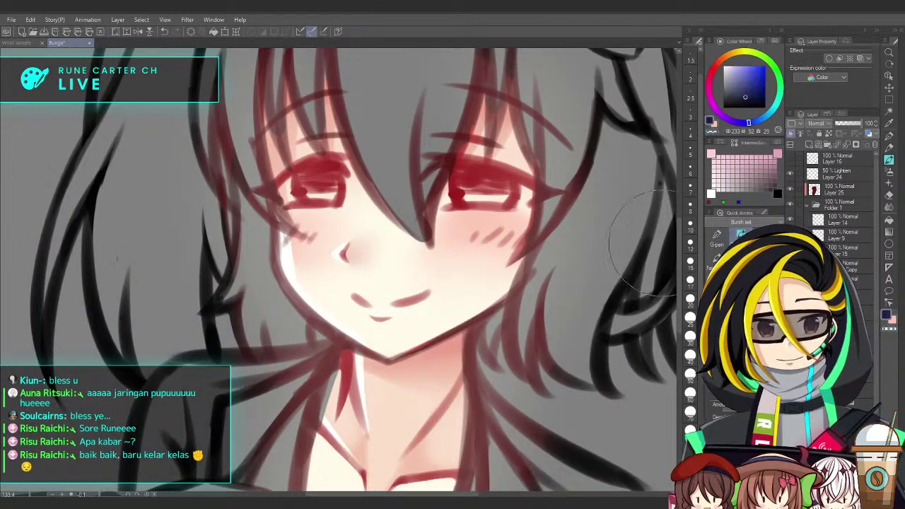
{"action": "key", "text": "x"}
{"action": "left_click_drag", "start_coordinate": [557, 303], "coordinate": [462, 405]}
{"action": "left_click_drag", "start_coordinate": [387, 363], "coordinate": [447, 339]}
{"action": "mouse_move", "coordinate": [447, 321]}
{"action": "left_mouse_down"}
{"action": "mouse_move", "coordinate": [430, 347]}
{"action": "mouse_move", "coordinate": [361, 350]}
{"action": "left_mouse_up"}
{"action": "mouse_move", "coordinate": [366, 271]}
{"action": "left_mouse_down"}
{"action": "mouse_move", "coordinate": [355, 208]}
{"action": "mouse_move", "coordinate": [355, 230]}
{"action": "mouse_move", "coordinate": [368, 145]}
{"action": "mouse_move", "coordinate": [337, 151]}
{"action": "left_mouse_up"}
{"action": "mouse_move", "coordinate": [328, 206]}
{"action": "left_mouse_down"}
{"action": "mouse_move", "coordinate": [343, 218]}
{"action": "mouse_move", "coordinate": [381, 184]}
{"action": "mouse_move", "coordinate": [414, 311]}
{"action": "left_mouse_up"}
{"action": "key", "text": "ctrl+z"}
{"action": "left_click_drag", "start_coordinate": [373, 176], "coordinate": [440, 384]}
{"action": "key", "text": "ctrl+z"}
{"action": "mouse_move", "coordinate": [370, 188]}
{"action": "left_mouse_down"}
{"action": "mouse_move", "coordinate": [357, 208]}
{"action": "mouse_move", "coordinate": [406, 353]}
{"action": "left_mouse_up"}
{"action": "left_click_drag", "start_coordinate": [361, 309], "coordinate": [476, 377]}
{"action": "key", "text": "ctrl+z"}
{"action": "mouse_move", "coordinate": [347, 287]}
{"action": "left_mouse_down"}
{"action": "mouse_move", "coordinate": [371, 336]}
{"action": "mouse_move", "coordinate": [453, 392]}
{"action": "left_mouse_up"}
{"action": "mouse_move", "coordinate": [379, 190]}
{"action": "left_mouse_down"}
{"action": "mouse_move", "coordinate": [420, 248]}
{"action": "mouse_move", "coordinate": [385, 302]}
{"action": "mouse_move", "coordinate": [399, 186]}
{"action": "left_mouse_up"}
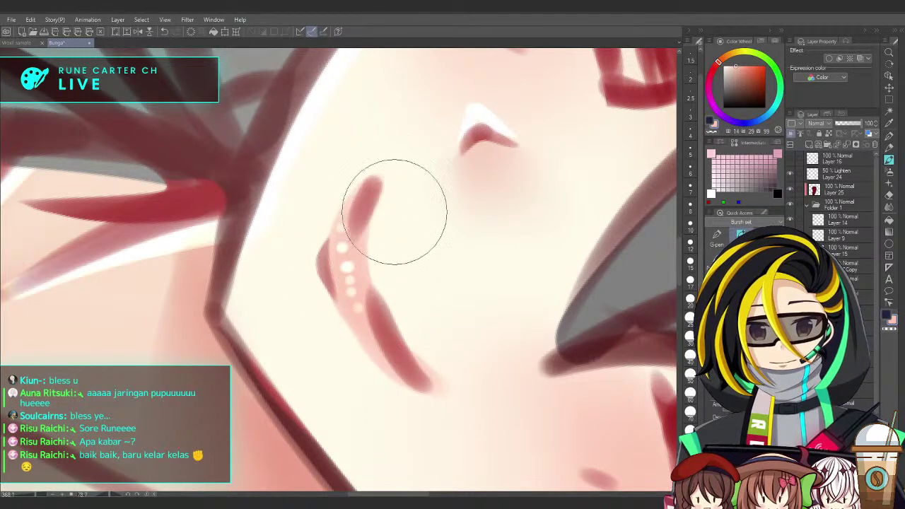
Trim the outer edges of the lip tint so it follows the mouth's curve
{"action": "left_click_drag", "start_coordinate": [422, 339], "coordinate": [475, 411]}
{"action": "mouse_move", "coordinate": [453, 283]}
{"action": "left_mouse_down"}
{"action": "mouse_move", "coordinate": [374, 125]}
{"action": "mouse_move", "coordinate": [351, 125]}
{"action": "left_mouse_up"}
{"action": "left_click_drag", "start_coordinate": [360, 287], "coordinate": [386, 278]}
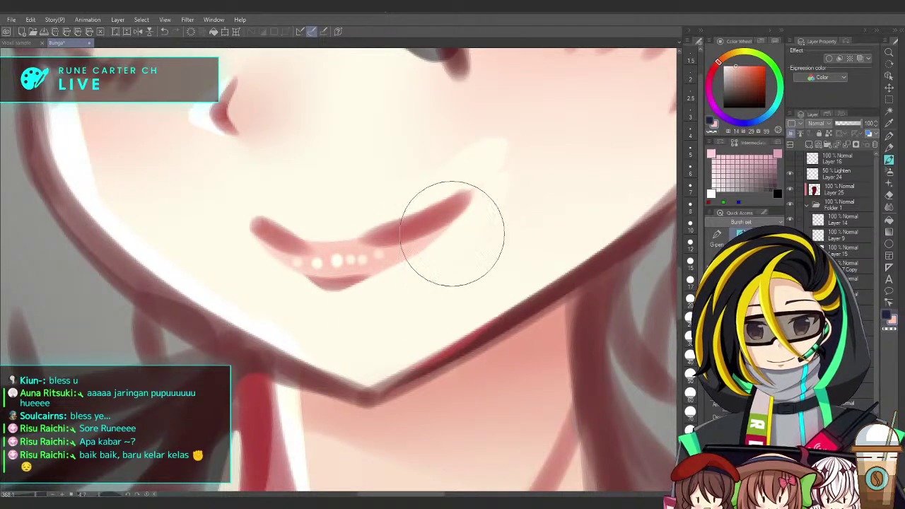
{"action": "left_click_drag", "start_coordinate": [499, 267], "coordinate": [501, 297]}
{"action": "left_click_drag", "start_coordinate": [503, 299], "coordinate": [505, 325]}
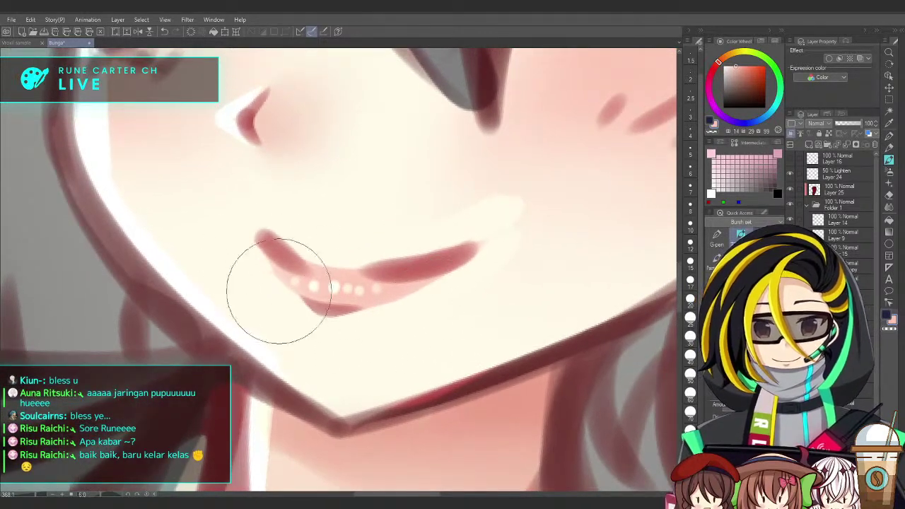
Blend the leftover pale strokes beside the mouth corner smoothly into the cheek skin
{"action": "mouse_move", "coordinate": [506, 233]}
{"action": "left_mouse_down"}
{"action": "mouse_move", "coordinate": [533, 189]}
{"action": "mouse_move", "coordinate": [560, 187]}
{"action": "left_mouse_up"}
{"action": "key", "text": "c"}
{"action": "mouse_move", "coordinate": [559, 247]}
{"action": "left_mouse_down"}
{"action": "mouse_move", "coordinate": [499, 265]}
{"action": "mouse_move", "coordinate": [551, 204]}
{"action": "mouse_move", "coordinate": [448, 213]}
{"action": "left_mouse_up"}
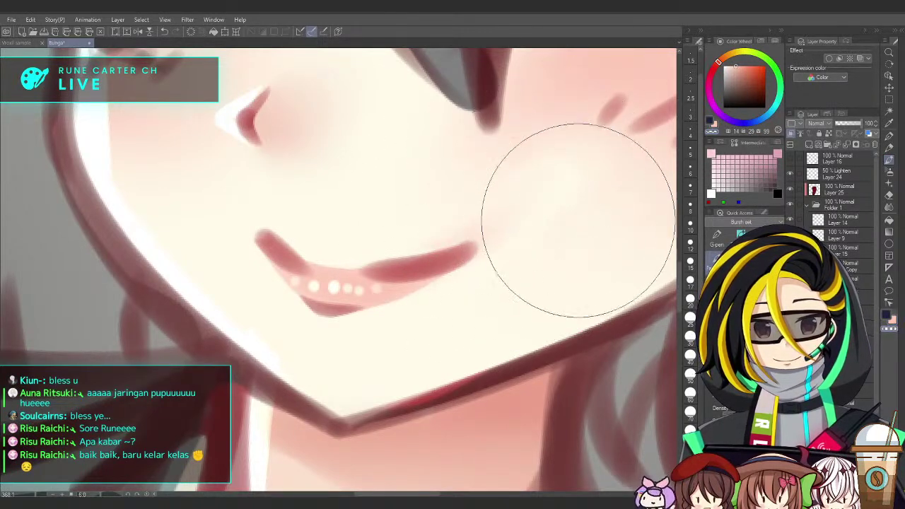
{"action": "key", "text": "bracketleft"}
{"action": "key", "text": "bracketleft"}
{"action": "key", "text": "bracketleft"}
{"action": "key", "text": "bracketright"}
{"action": "key", "text": "bracketright"}
{"action": "key", "text": "bracketright"}
{"action": "key", "text": "bracketleft"}
{"action": "key", "text": "bracketleft"}
{"action": "key", "text": "bracketleft"}
{"action": "key", "text": "bracketright"}
{"action": "key", "text": "bracketright"}
{"action": "key", "text": "bracketright"}
{"action": "key", "text": "bracketleft"}
{"action": "key", "text": "bracketleft"}
{"action": "key", "text": "bracketleft"}
{"action": "key", "text": "shift+space"}
{"action": "left_click_drag", "start_coordinate": [528, 282], "coordinate": [515, 271]}
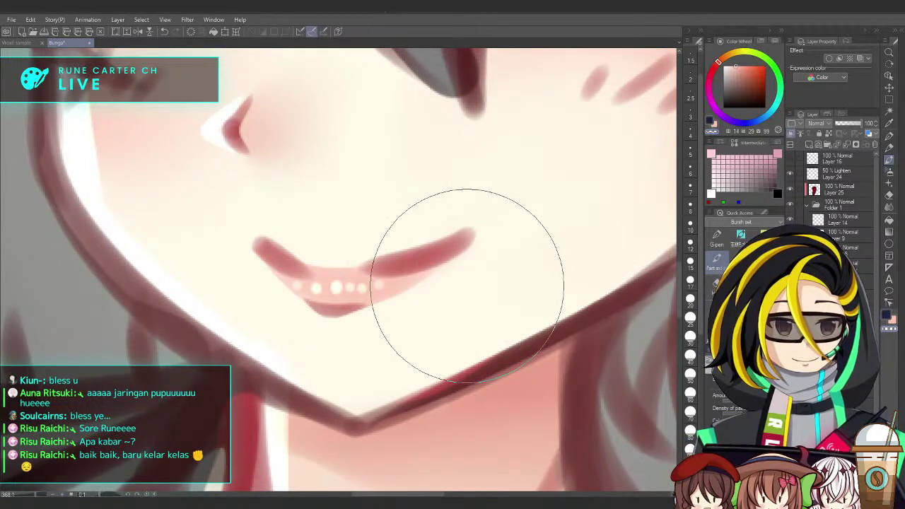
Narrow the lip tint to the centre of the mouth and soften its ends into the skin
{"action": "key", "text": "space"}
{"action": "left_click_drag", "start_coordinate": [430, 255], "coordinate": [442, 283]}
{"action": "key", "text": "bracketright"}
{"action": "key", "text": "bracketright"}
{"action": "key", "text": "bracketright"}
{"action": "key", "text": "bracketleft"}
{"action": "key", "text": "bracketleft"}
{"action": "key", "text": "space"}
{"action": "left_click_drag", "start_coordinate": [383, 326], "coordinate": [473, 284]}
{"action": "key", "text": "ctrl+z"}
{"action": "key", "text": "ctrl+z"}
{"action": "left_click_drag", "start_coordinate": [394, 337], "coordinate": [479, 275]}
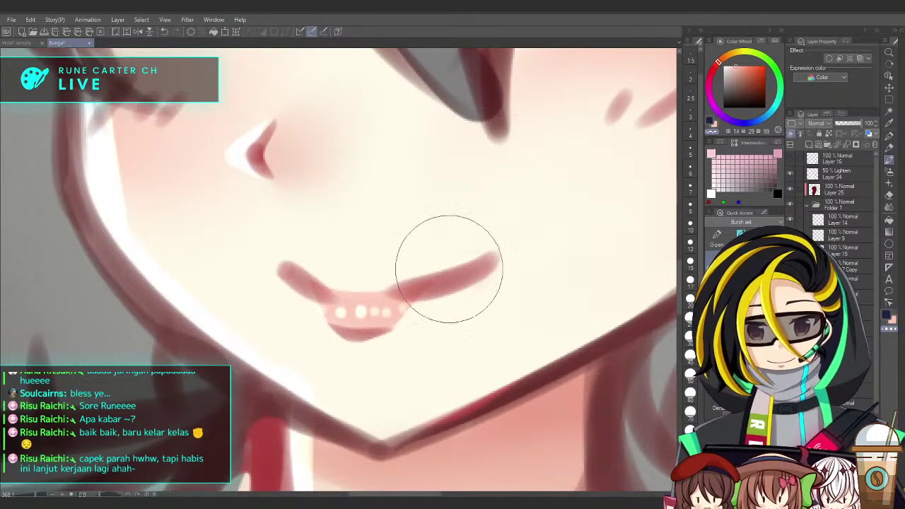
{"action": "key", "text": "]"}
{"action": "left_click_drag", "start_coordinate": [452, 315], "coordinate": [406, 317]}
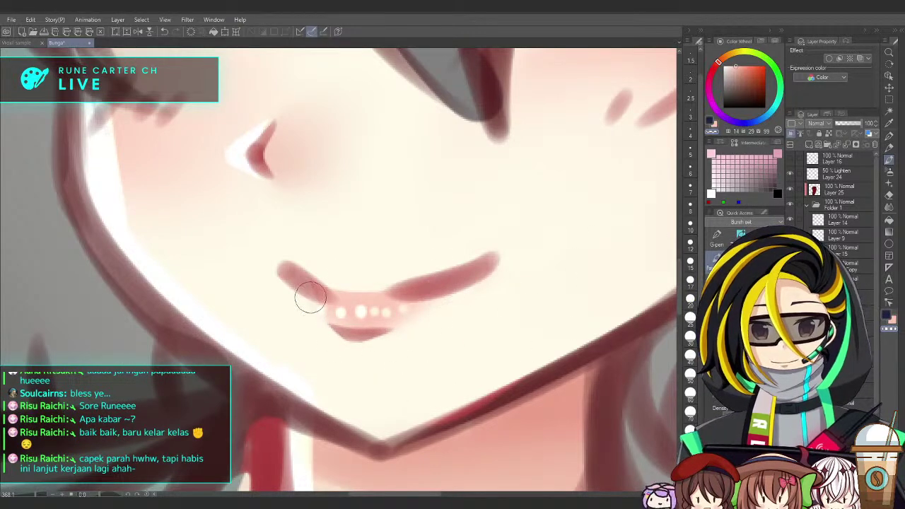
{"action": "scroll", "coordinate": [378, 325], "scroll_direction": "down", "scroll_amount": 6}
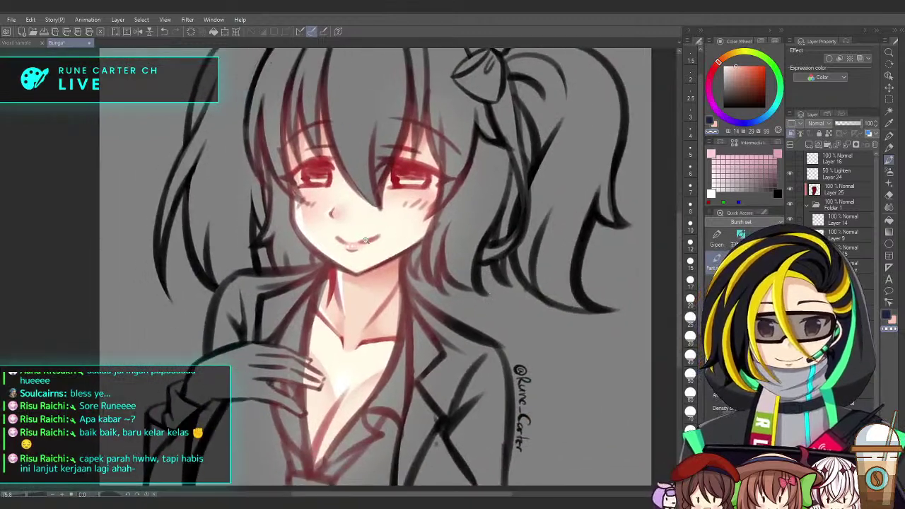
Find the Add (Glow) layer holding the white dots on the lips and erase those dots
{"action": "left_click_drag", "start_coordinate": [362, 241], "coordinate": [417, 254]}
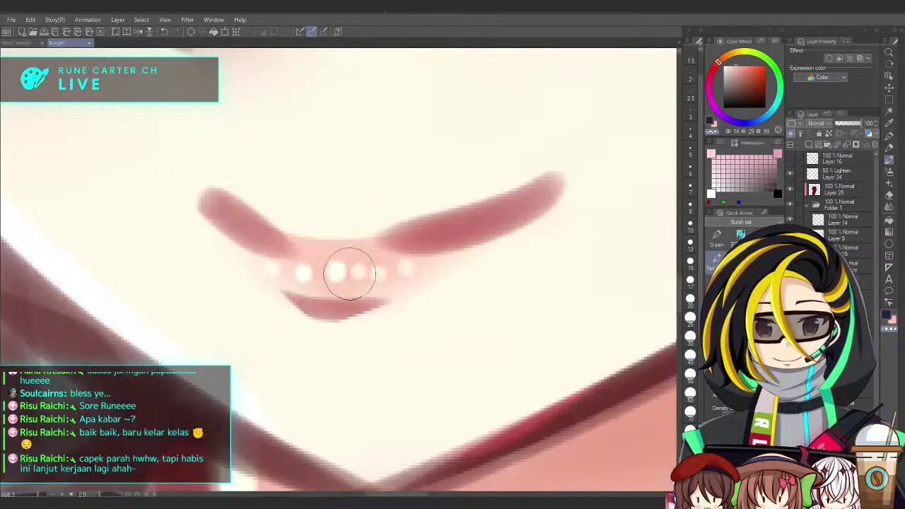
{"action": "left_click", "coordinate": [356, 271], "text": "ctrl+shift"}
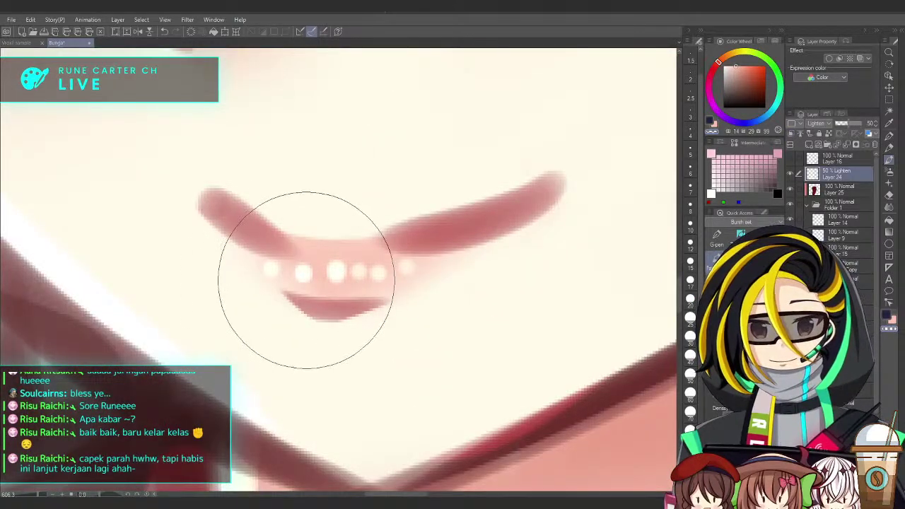
{"action": "left_click_drag", "start_coordinate": [318, 292], "coordinate": [274, 292]}
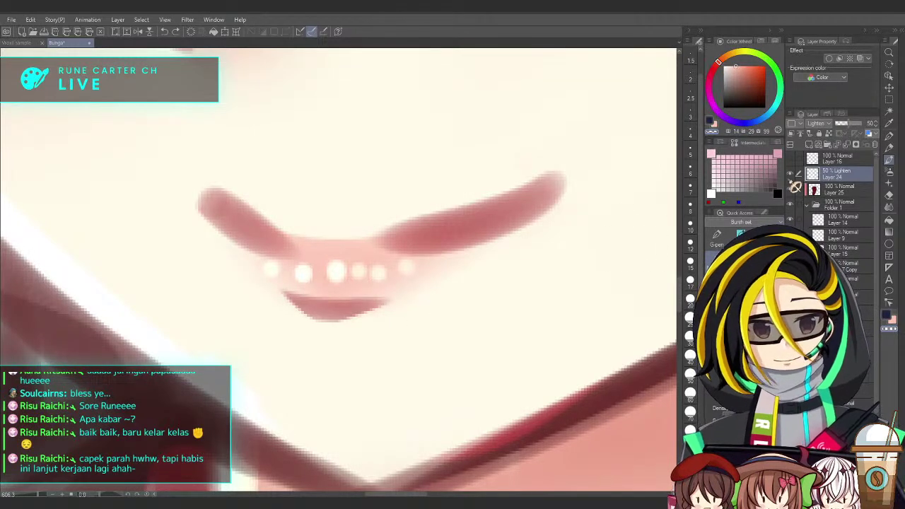
{"action": "left_click", "coordinate": [340, 272], "text": "ctrl+shift"}
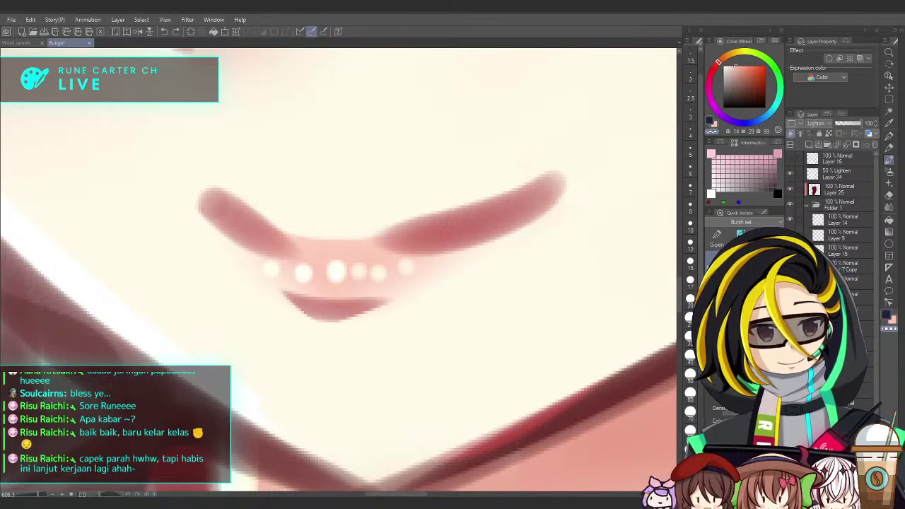
{"action": "key", "text": "e"}
{"action": "left_click_drag", "start_coordinate": [329, 289], "coordinate": [317, 276]}
{"action": "key", "text": "b"}
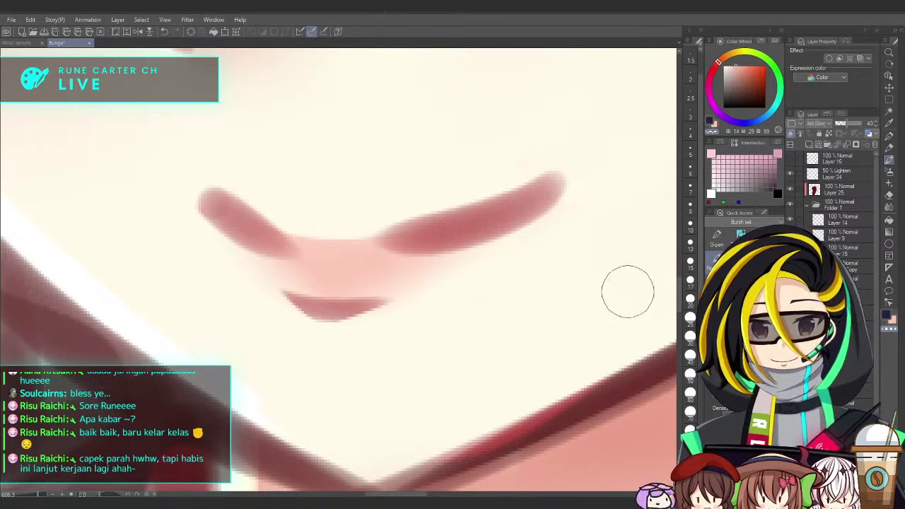
Sample the cream skin colour (hue 46, saturation 8, brightness 100) and paint small highlight dots along the lips on the Add (Glow) layer
{"action": "left_click", "coordinate": [600, 317], "text": "alt"}
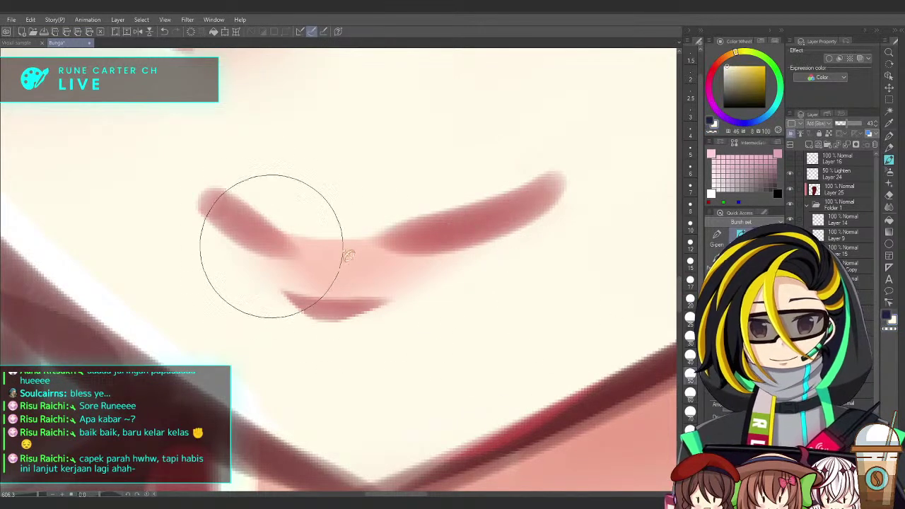
{"action": "left_click_drag", "start_coordinate": [333, 265], "coordinate": [340, 274]}
{"action": "key", "text": "ctrl+z"}
{"action": "left_click", "coordinate": [321, 270]}
{"action": "left_click", "coordinate": [362, 275]}
{"action": "left_click", "coordinate": [381, 272]}
{"action": "left_click", "coordinate": [405, 272]}
{"action": "key", "text": "["}
{"action": "key", "text": "["}
{"action": "scroll", "coordinate": [509, 353], "scroll_direction": "down", "scroll_amount": 3}
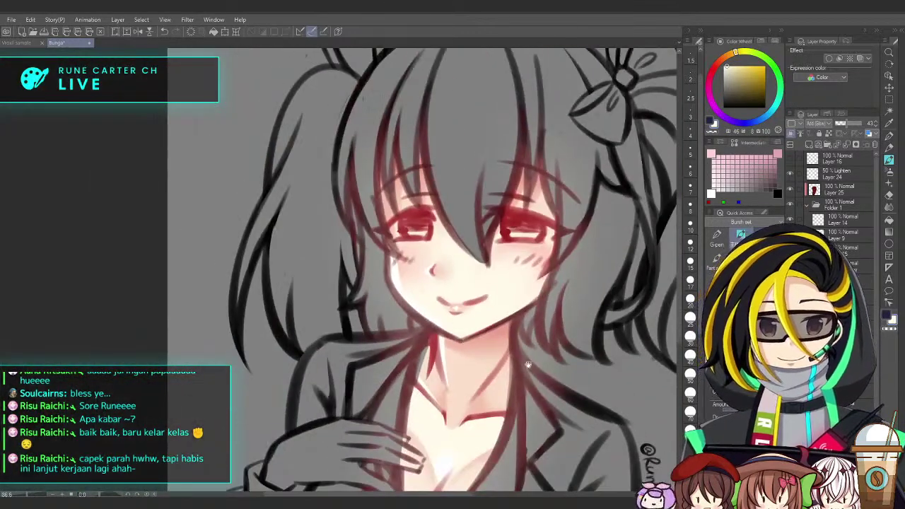
Paint soft oval highlights on both sides of the chest on the Add (Glow) layer
{"action": "left_click_drag", "start_coordinate": [528, 365], "coordinate": [415, 296]}
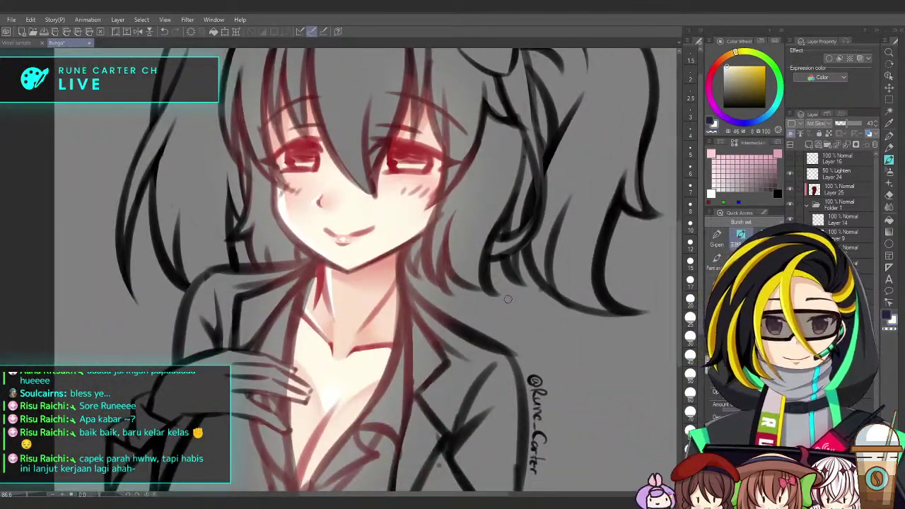
{"action": "mouse_move", "coordinate": [520, 315]}
{"action": "left_mouse_down"}
{"action": "mouse_move", "coordinate": [530, 294]}
{"action": "mouse_move", "coordinate": [532, 302]}
{"action": "left_mouse_up"}
{"action": "scroll", "coordinate": [512, 292], "scroll_direction": "down", "scroll_amount": 1}
{"action": "scroll", "coordinate": [512, 292], "scroll_direction": "up", "scroll_amount": 4}
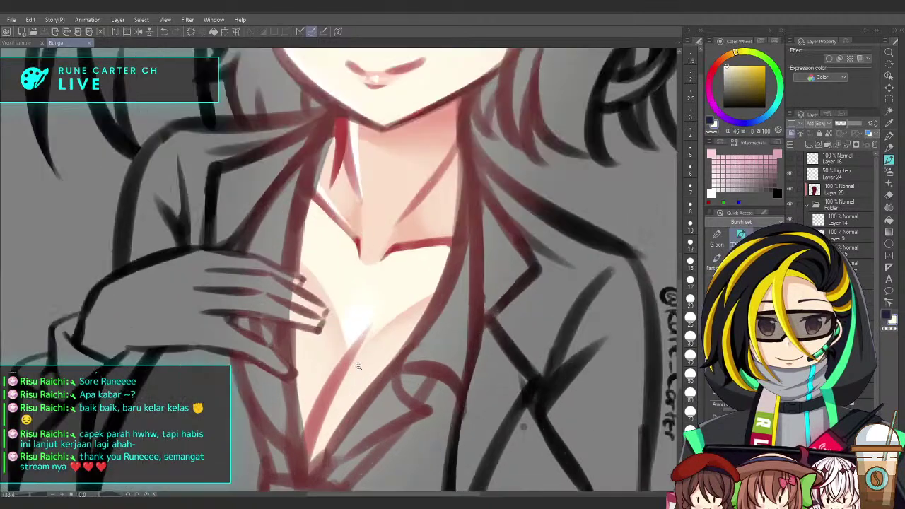
{"action": "scroll", "coordinate": [353, 368], "scroll_direction": "up", "scroll_amount": 1}
{"action": "mouse_move", "coordinate": [319, 333]}
{"action": "left_mouse_down"}
{"action": "mouse_move", "coordinate": [303, 402]}
{"action": "mouse_move", "coordinate": [309, 368]}
{"action": "left_mouse_up"}
{"action": "left_click_drag", "start_coordinate": [380, 374], "coordinate": [390, 352]}
{"action": "left_click_drag", "start_coordinate": [362, 398], "coordinate": [359, 400]}
{"action": "scroll", "coordinate": [521, 403], "scroll_direction": "down", "scroll_amount": 6}
{"action": "left_click_drag", "start_coordinate": [523, 413], "coordinate": [507, 408]}
{"action": "scroll", "coordinate": [523, 381], "scroll_direction": "down", "scroll_amount": 1}
{"action": "scroll", "coordinate": [526, 371], "scroll_direction": "up", "scroll_amount": 4}
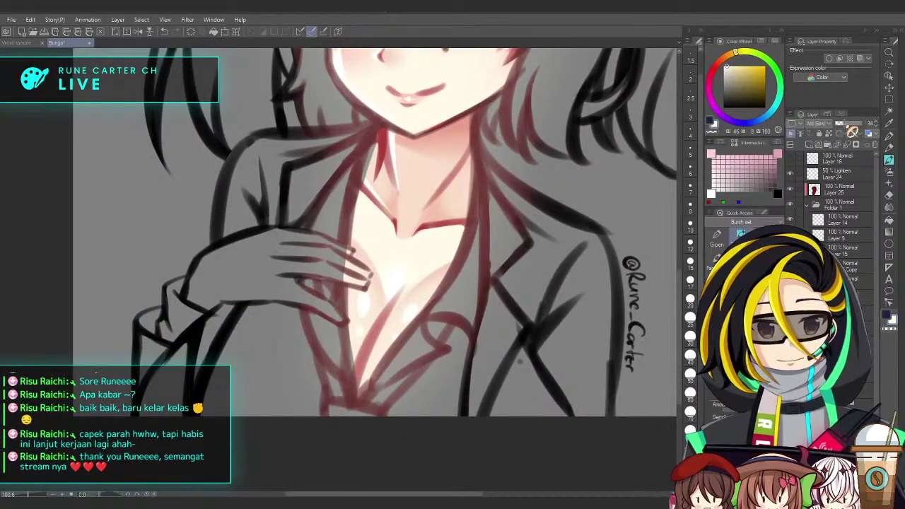
Lower the Add (Glow) highlight layer's opacity to 30%
{"action": "left_click_drag", "start_coordinate": [849, 131], "coordinate": [847, 132]}
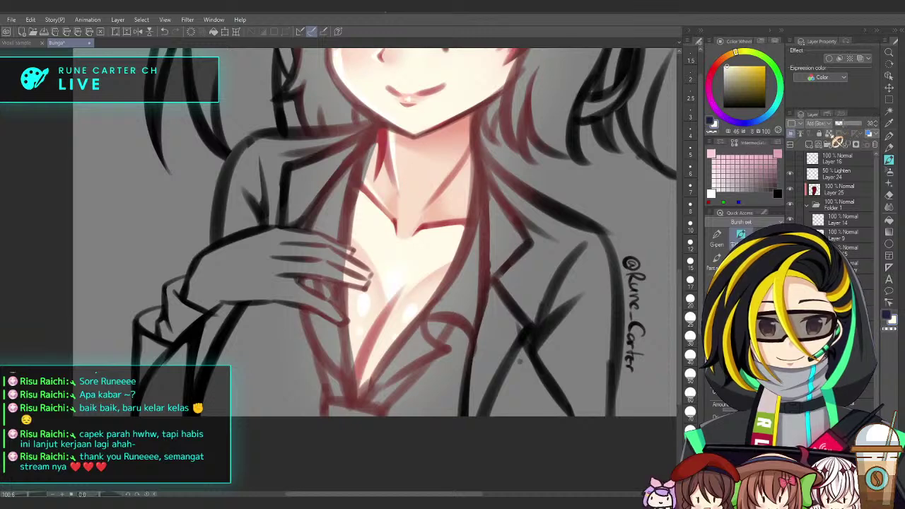
{"action": "scroll", "coordinate": [543, 250], "scroll_direction": "down", "scroll_amount": 3}
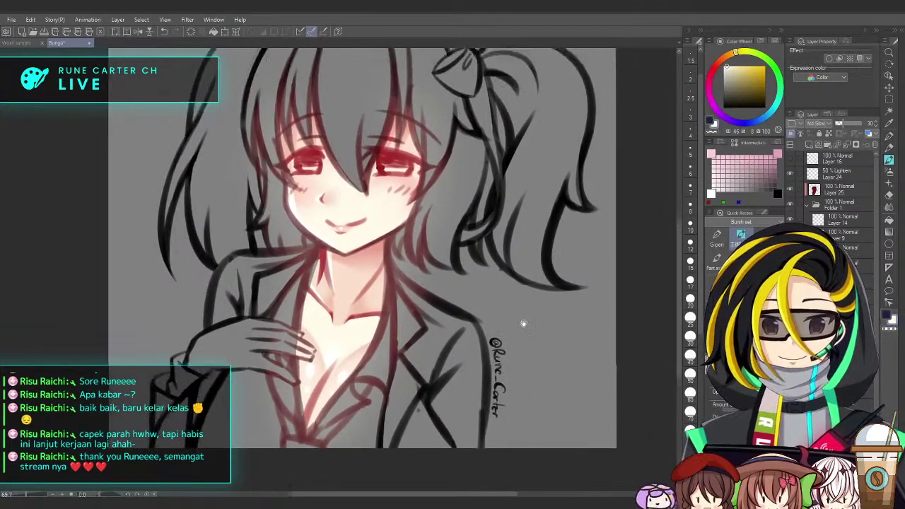
{"action": "scroll", "coordinate": [521, 330], "scroll_direction": "down", "scroll_amount": 2}
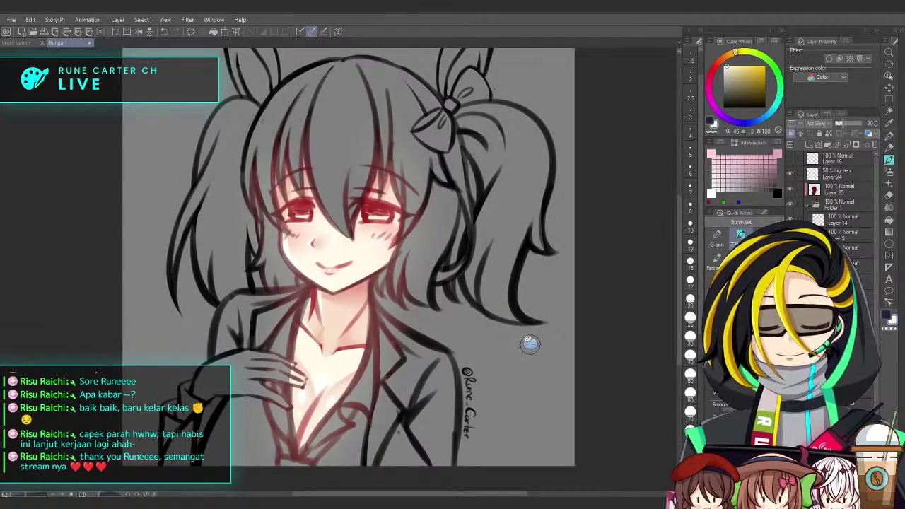
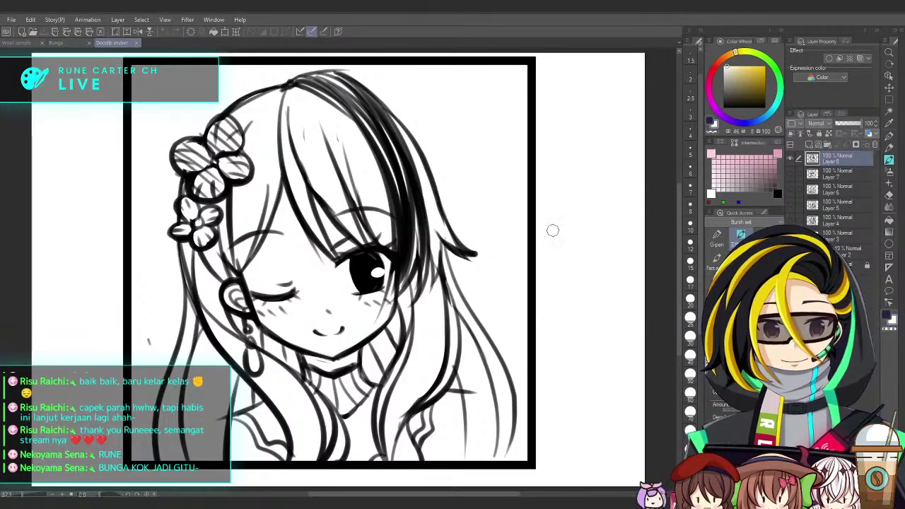
Look through the sketches on the upper layers of the vtuber doodle file by toggling their visibility
{"action": "scroll", "coordinate": [557, 236], "scroll_direction": "down", "scroll_amount": 1}
{"action": "left_click", "coordinate": [790, 158]}
{"action": "left_click", "coordinate": [790, 173]}
{"action": "left_click", "coordinate": [790, 174]}
{"action": "left_click", "coordinate": [790, 189]}
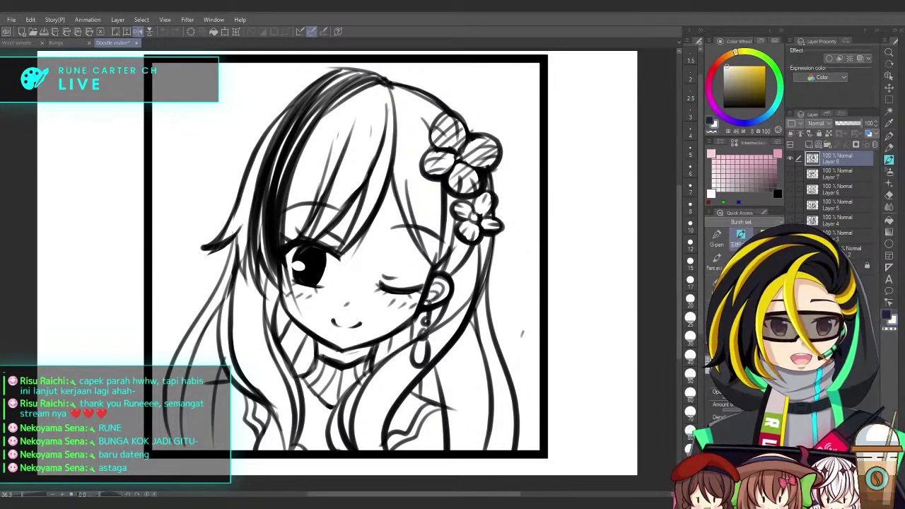
Add a new layer beneath the winking girl's line art and fill it with neutral grey (saturation 0, brightness 51)
{"action": "left_click", "coordinate": [851, 266]}
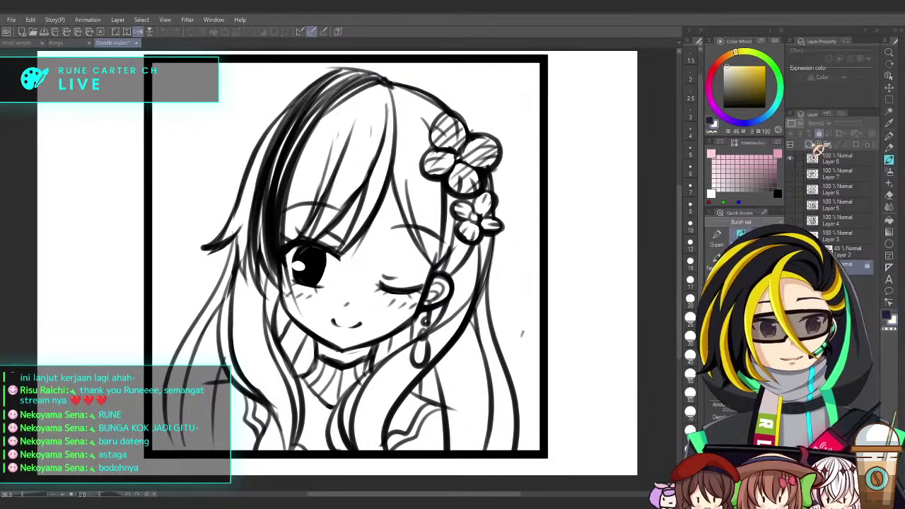
{"action": "left_click", "coordinate": [809, 145]}
{"action": "left_click_drag", "start_coordinate": [742, 88], "coordinate": [710, 86]}
{"action": "key", "text": "alt+Delete"}
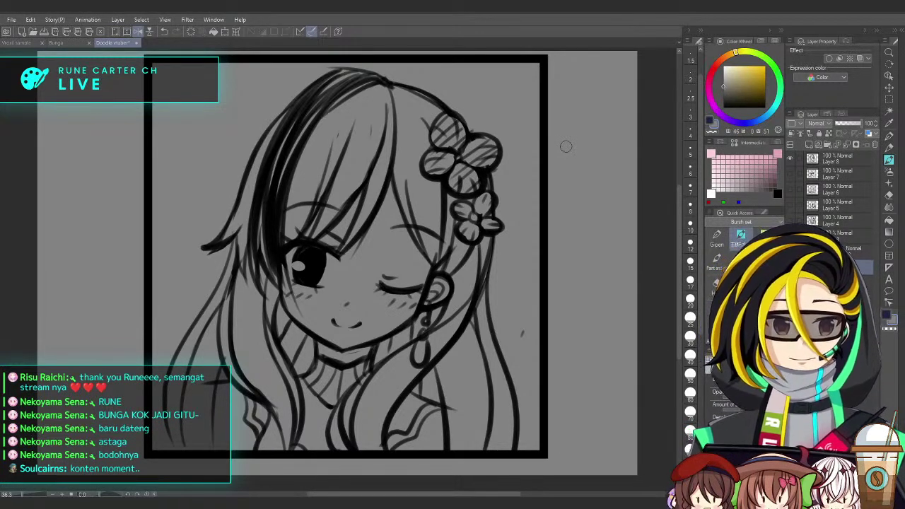
{"action": "left_click_drag", "start_coordinate": [501, 285], "coordinate": [515, 287]}
{"action": "left_click_drag", "start_coordinate": [576, 327], "coordinate": [568, 331]}
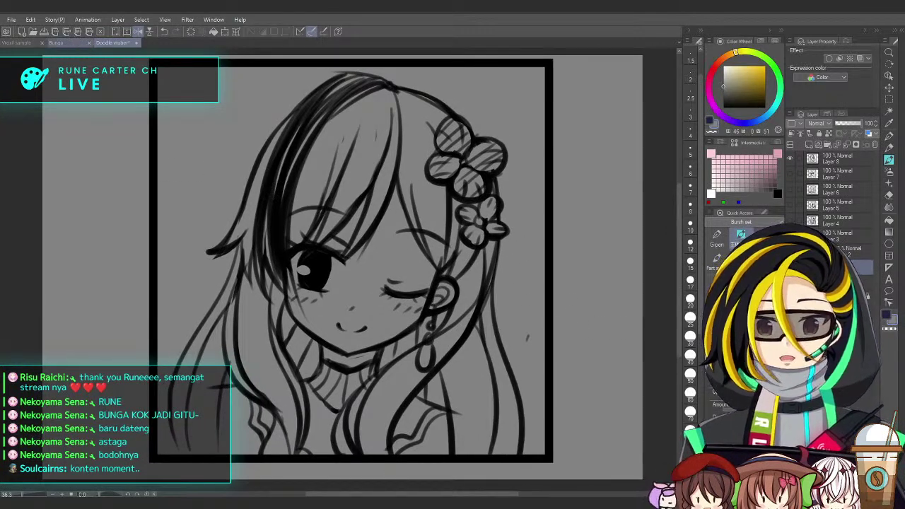
Switch to the green-eyed sample drawing and examine its shaded face, lips and coloured line art up close
{"action": "left_click", "coordinate": [70, 43]}
{"action": "left_click", "coordinate": [20, 43]}
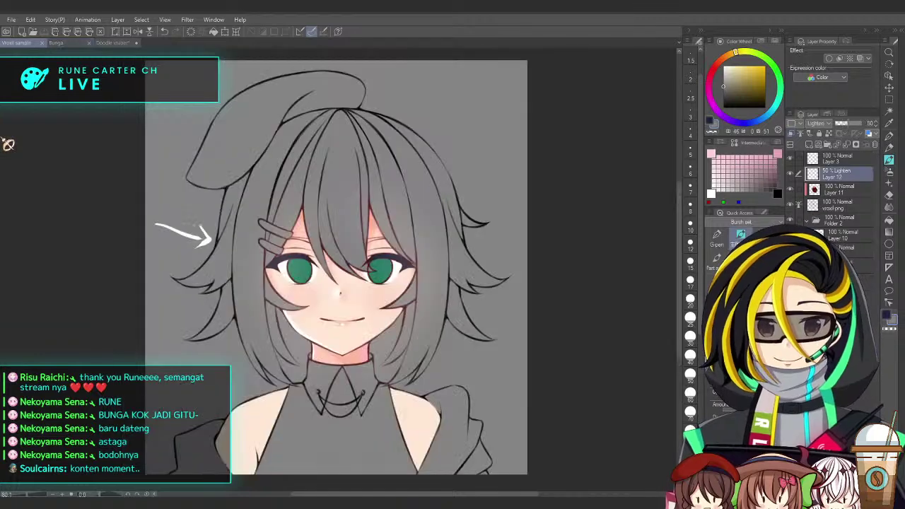
{"action": "scroll", "coordinate": [459, 269], "scroll_direction": "up", "scroll_amount": 4}
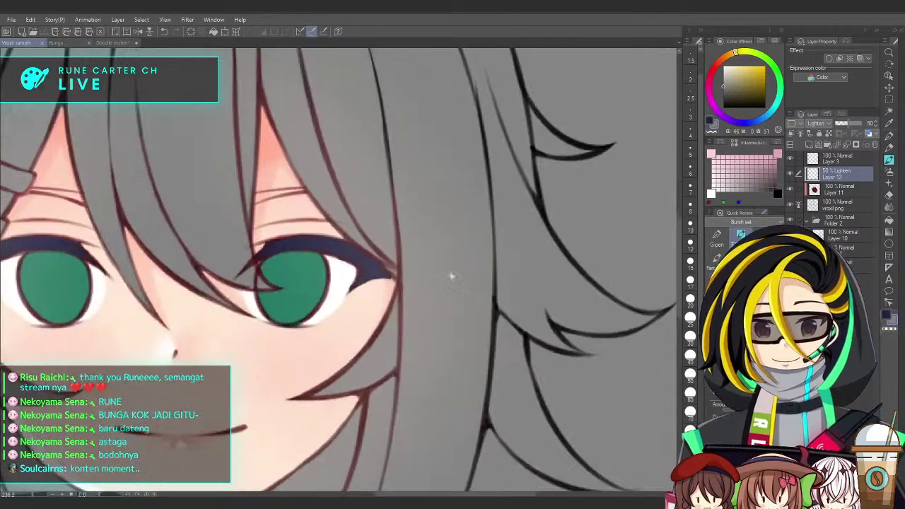
{"action": "scroll", "coordinate": [569, 217], "scroll_direction": "down", "scroll_amount": 2}
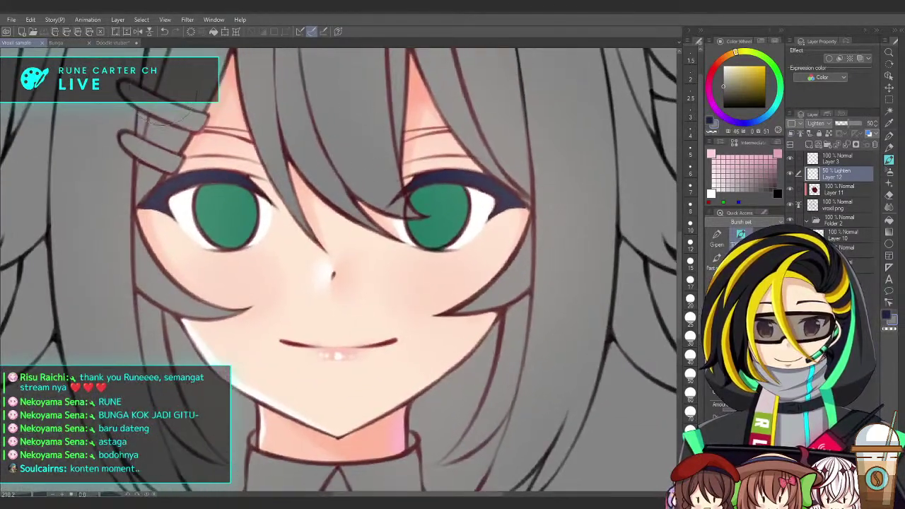
Switch to the Bunga drawing and examine its shaded face and neck up close, returning to the winking girl doodle
{"action": "left_click", "coordinate": [68, 43]}
{"action": "scroll", "coordinate": [494, 191], "scroll_direction": "up", "scroll_amount": 5}
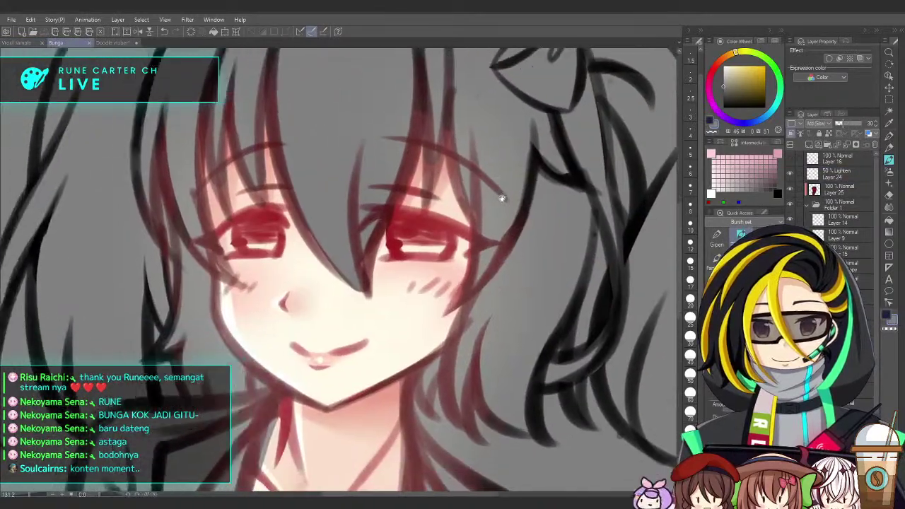
{"action": "scroll", "coordinate": [518, 179], "scroll_direction": "up", "scroll_amount": 1}
{"action": "key", "text": "ctrl+Tab"}
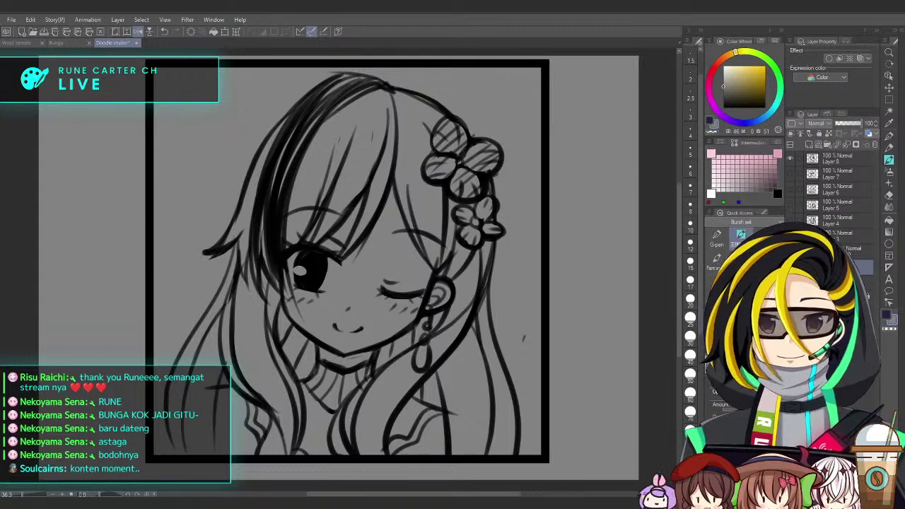
Pick a light cream skin tone (hue 40, saturation 16, brightness 100) and block in the winking girl's face, neck and shoulders
{"action": "key", "text": "ctrl+Tab"}
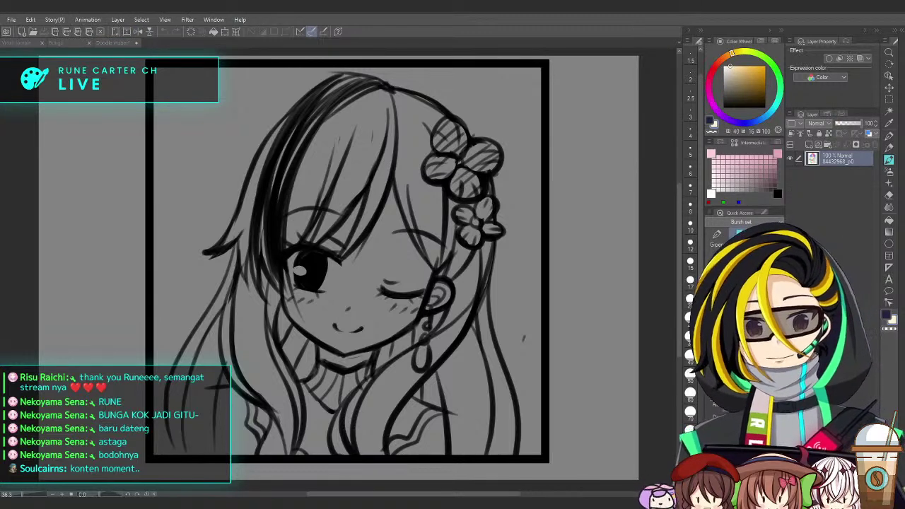
{"action": "key", "text": "ctrl+Tab"}
{"action": "mouse_move", "coordinate": [306, 258]}
{"action": "left_mouse_down"}
{"action": "mouse_move", "coordinate": [296, 281]}
{"action": "mouse_move", "coordinate": [360, 293]}
{"action": "mouse_move", "coordinate": [325, 183]}
{"action": "mouse_move", "coordinate": [438, 297]}
{"action": "mouse_move", "coordinate": [311, 403]}
{"action": "mouse_move", "coordinate": [346, 424]}
{"action": "mouse_move", "coordinate": [240, 403]}
{"action": "mouse_move", "coordinate": [318, 438]}
{"action": "mouse_move", "coordinate": [481, 424]}
{"action": "mouse_move", "coordinate": [364, 403]}
{"action": "mouse_move", "coordinate": [423, 424]}
{"action": "left_mouse_up"}
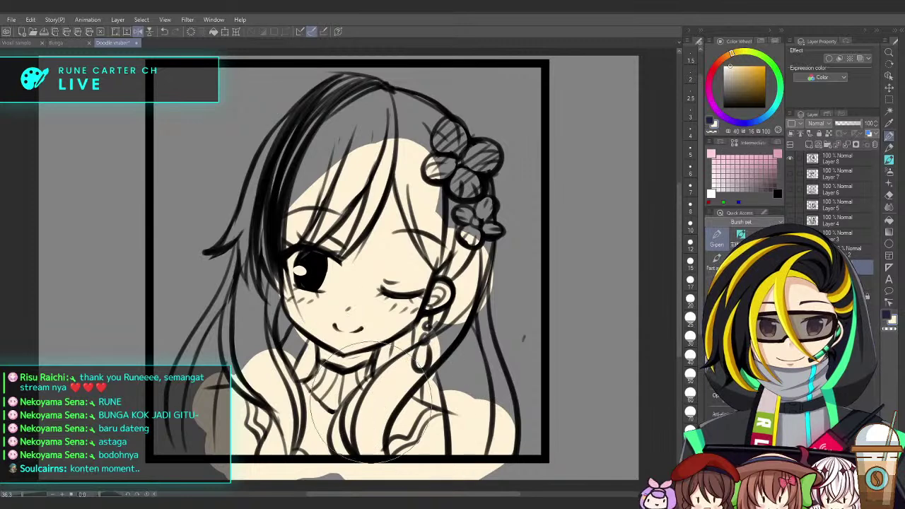
Erase the skin colour that spills over the fringe, the flowers and the hair around the ear and earring
{"action": "left_click_drag", "start_coordinate": [438, 337], "coordinate": [439, 382]}
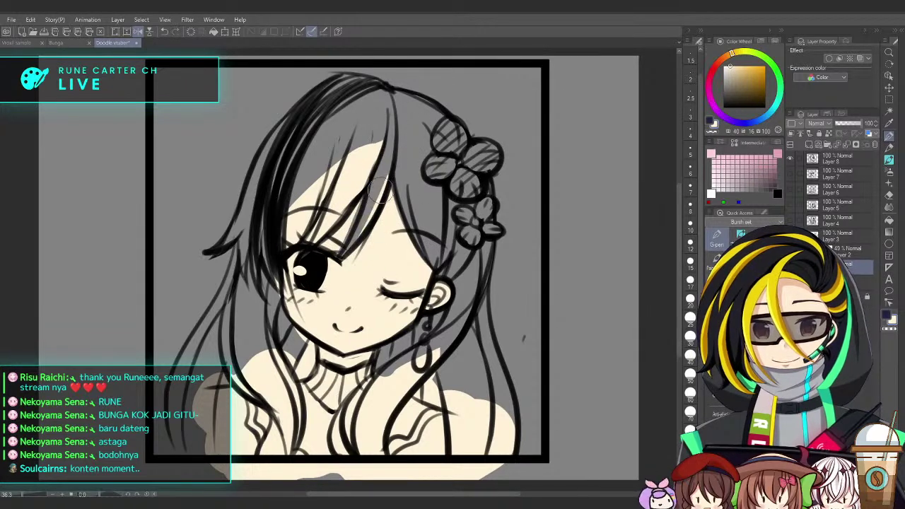
{"action": "mouse_move", "coordinate": [313, 243]}
{"action": "left_mouse_down"}
{"action": "mouse_move", "coordinate": [374, 153]}
{"action": "mouse_move", "coordinate": [339, 195]}
{"action": "mouse_move", "coordinate": [372, 165]}
{"action": "left_mouse_up"}
{"action": "left_click_drag", "start_coordinate": [290, 207], "coordinate": [343, 171]}
{"action": "mouse_move", "coordinate": [305, 223]}
{"action": "left_mouse_down"}
{"action": "mouse_move", "coordinate": [336, 162]}
{"action": "mouse_move", "coordinate": [297, 233]}
{"action": "mouse_move", "coordinate": [310, 212]}
{"action": "mouse_move", "coordinate": [318, 244]}
{"action": "mouse_move", "coordinate": [385, 191]}
{"action": "mouse_move", "coordinate": [363, 200]}
{"action": "mouse_move", "coordinate": [390, 193]}
{"action": "mouse_move", "coordinate": [400, 201]}
{"action": "left_mouse_up"}
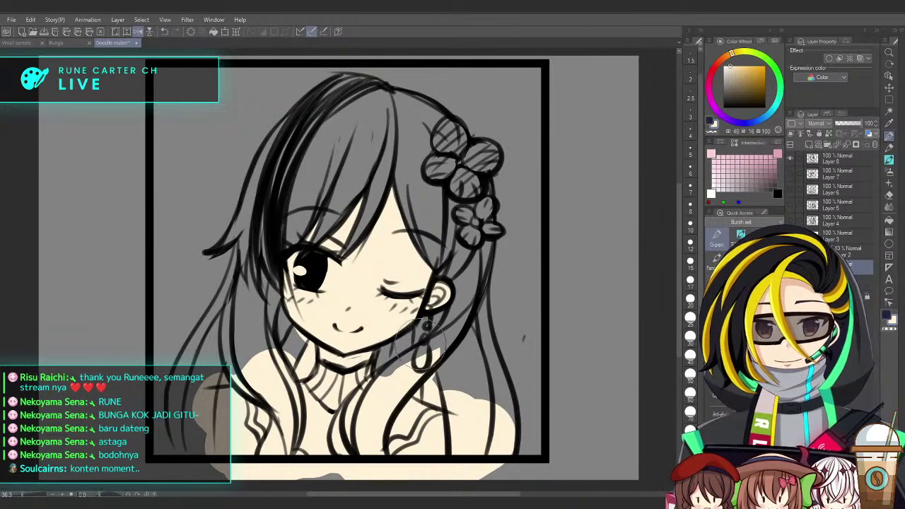
{"action": "left_click_drag", "start_coordinate": [413, 348], "coordinate": [446, 279]}
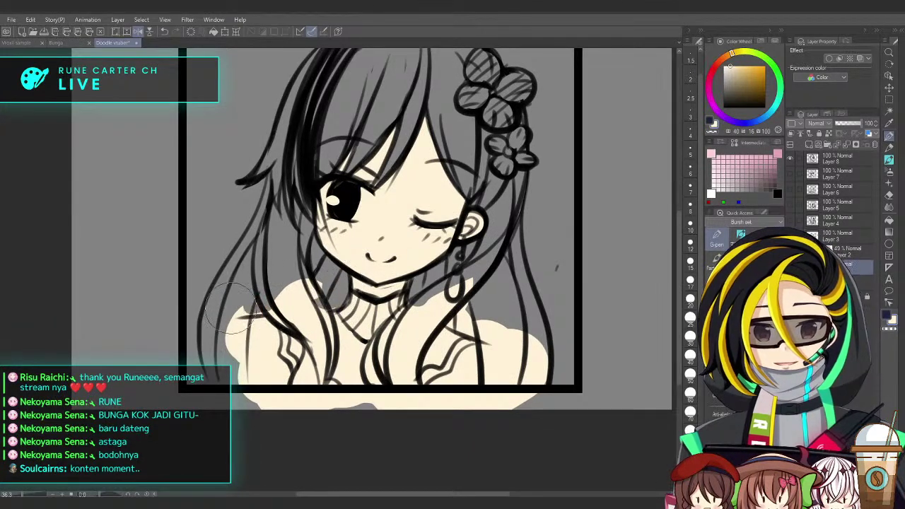
Erase the skin colour from the long front hair locks on both sides of the neck with a larger eraser
{"action": "key", "text": "bracketright"}
{"action": "key", "text": "bracketright"}
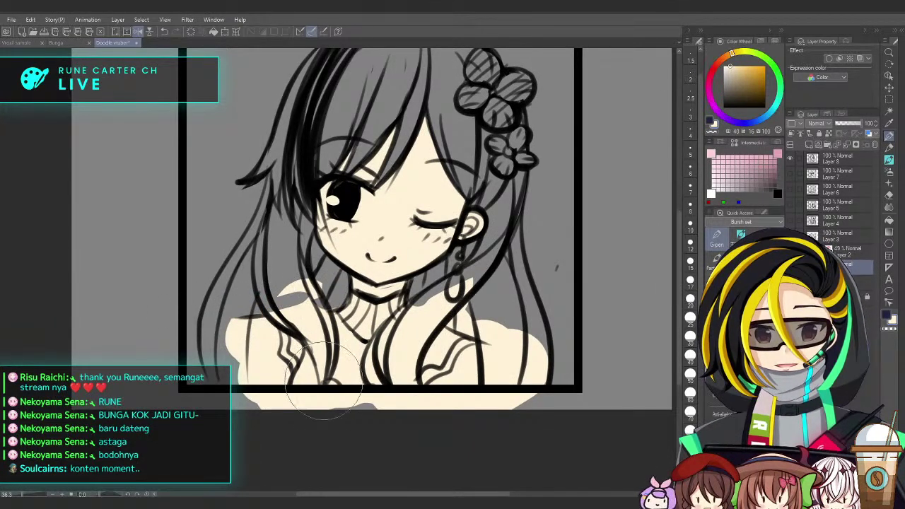
{"action": "mouse_move", "coordinate": [318, 385]}
{"action": "left_mouse_down"}
{"action": "mouse_move", "coordinate": [311, 324]}
{"action": "mouse_move", "coordinate": [294, 297]}
{"action": "left_mouse_up"}
{"action": "left_click_drag", "start_coordinate": [329, 360], "coordinate": [292, 287]}
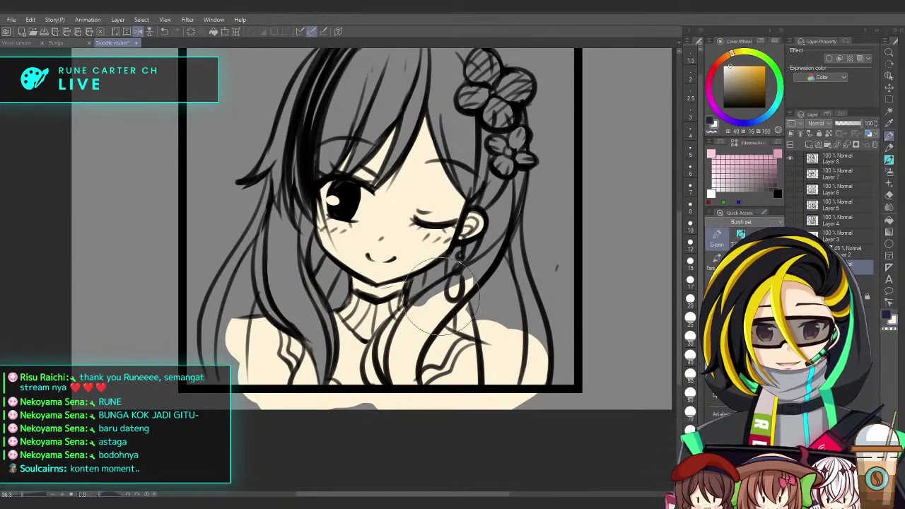
{"action": "mouse_move", "coordinate": [394, 382]}
{"action": "left_mouse_down"}
{"action": "mouse_move", "coordinate": [457, 293]}
{"action": "mouse_move", "coordinate": [427, 306]}
{"action": "mouse_move", "coordinate": [389, 365]}
{"action": "mouse_move", "coordinate": [444, 299]}
{"action": "mouse_move", "coordinate": [411, 403]}
{"action": "left_mouse_up"}
{"action": "key", "text": "ctrl+z"}
{"action": "key", "text": "ctrl+z"}
{"action": "left_click_drag", "start_coordinate": [395, 373], "coordinate": [469, 283]}
{"action": "mouse_move", "coordinate": [426, 345]}
{"action": "left_mouse_down"}
{"action": "mouse_move", "coordinate": [405, 364]}
{"action": "mouse_move", "coordinate": [408, 412]}
{"action": "left_mouse_up"}
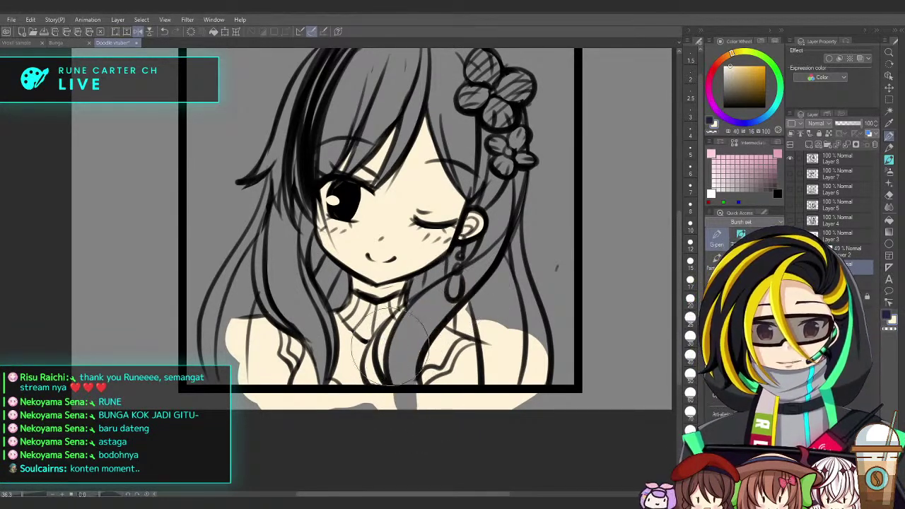
Clean the skin colour off the front lock's lower end and trim it along the shoulder beneath the earring
{"action": "scroll", "coordinate": [405, 362], "scroll_direction": "down", "scroll_amount": 6}
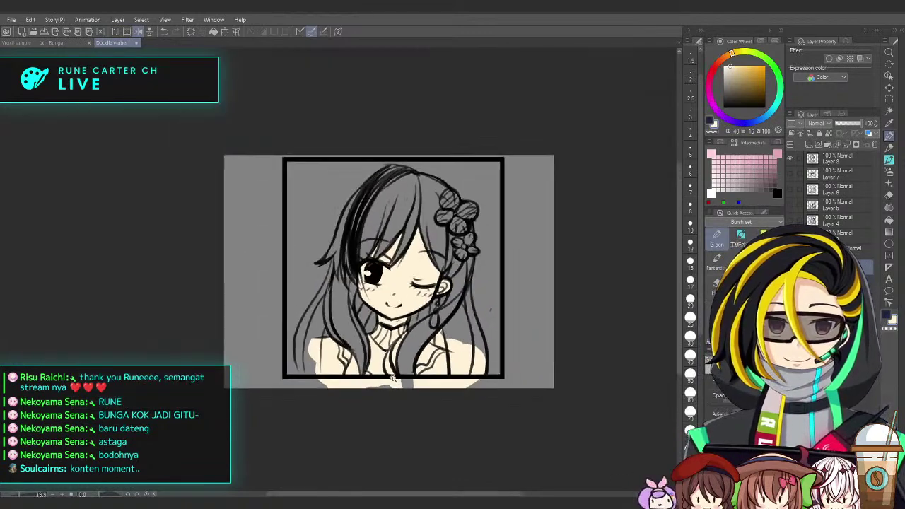
{"action": "scroll", "coordinate": [405, 362], "scroll_direction": "up", "scroll_amount": 9}
{"action": "left_click_drag", "start_coordinate": [363, 335], "coordinate": [369, 390]}
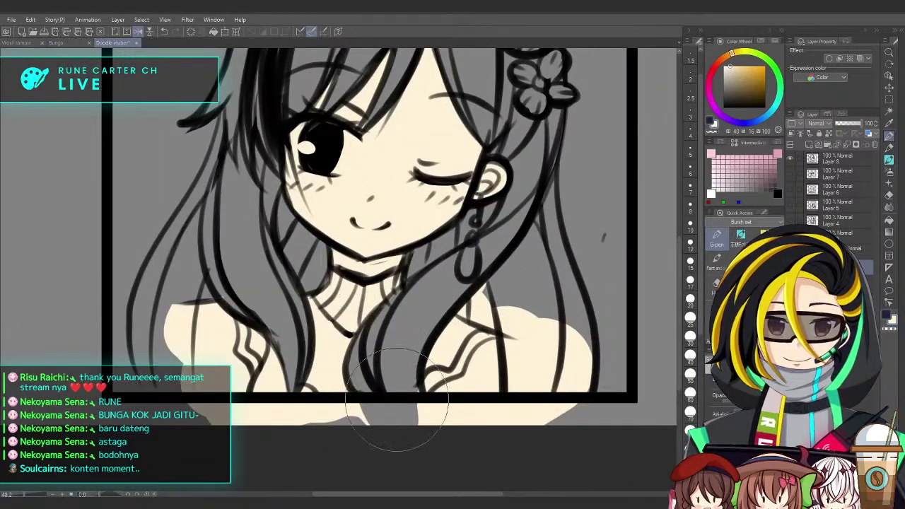
{"action": "scroll", "coordinate": [327, 406], "scroll_direction": "down", "scroll_amount": 3}
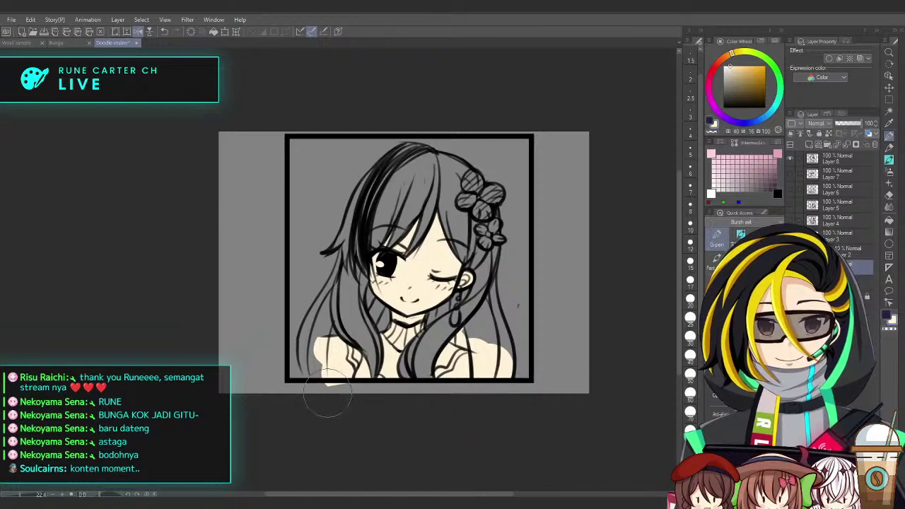
{"action": "scroll", "coordinate": [499, 357], "scroll_direction": "up", "scroll_amount": 3}
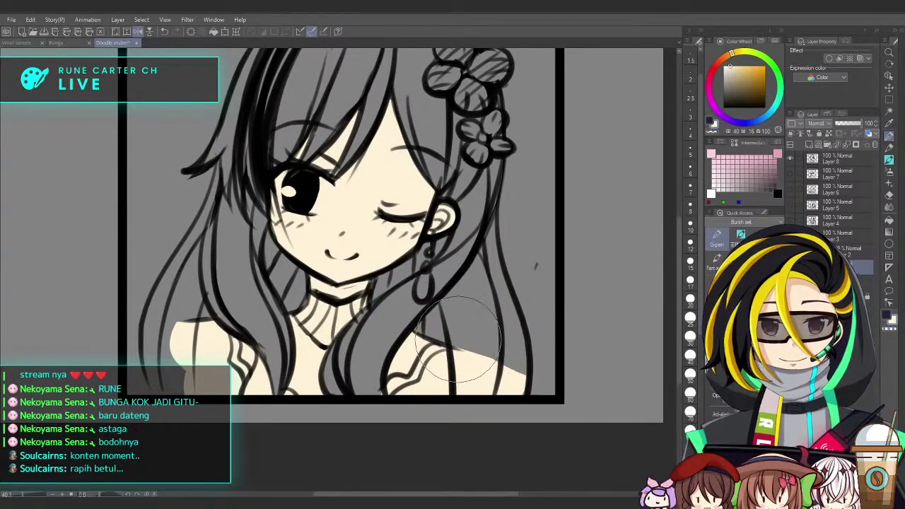
{"action": "left_click_drag", "start_coordinate": [488, 386], "coordinate": [456, 401]}
{"action": "left_click_drag", "start_coordinate": [526, 320], "coordinate": [547, 309]}
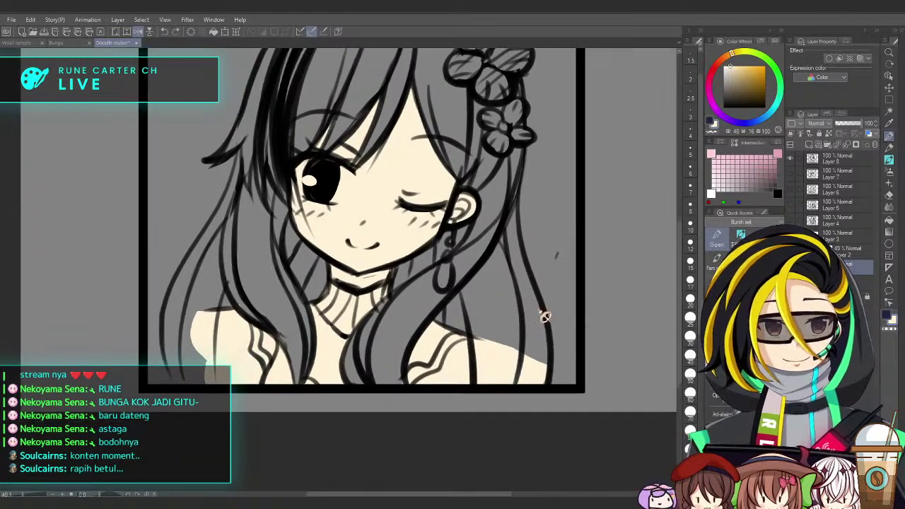
{"action": "left_click_drag", "start_coordinate": [512, 375], "coordinate": [482, 402]}
{"action": "left_click_drag", "start_coordinate": [520, 339], "coordinate": [561, 398]}
Trim the skin colour around the shoulder on the open-eye side and erase the remaining spill below the frame
{"action": "left_click_drag", "start_coordinate": [320, 352], "coordinate": [419, 352]}
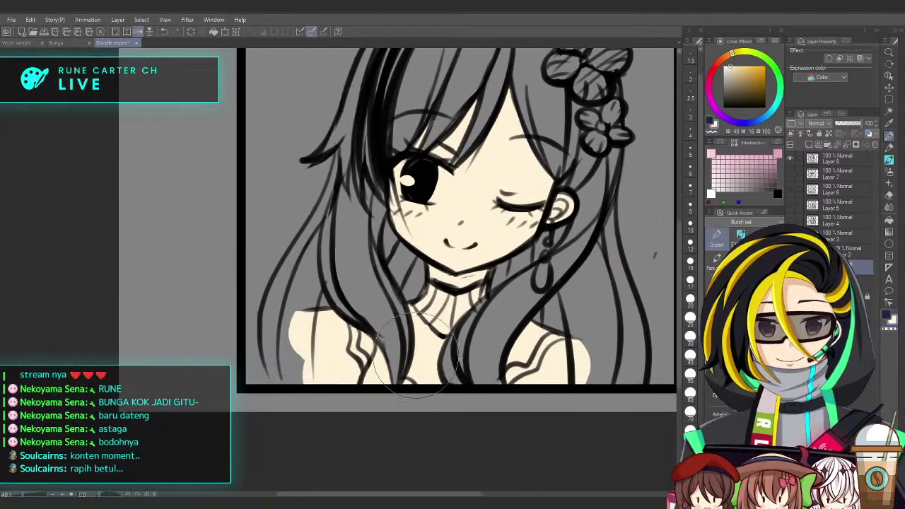
{"action": "mouse_move", "coordinate": [298, 322]}
{"action": "left_mouse_down"}
{"action": "mouse_move", "coordinate": [284, 340]}
{"action": "mouse_move", "coordinate": [347, 390]}
{"action": "left_mouse_up"}
{"action": "left_click_drag", "start_coordinate": [309, 321], "coordinate": [370, 373]}
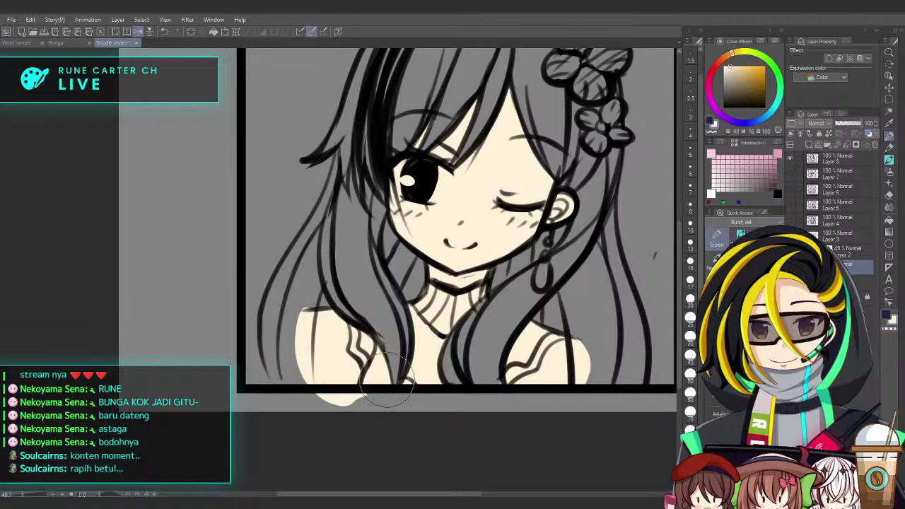
{"action": "key", "text": "ctrl+z"}
{"action": "mouse_move", "coordinate": [311, 328]}
{"action": "left_mouse_down"}
{"action": "mouse_move", "coordinate": [310, 359]}
{"action": "mouse_move", "coordinate": [343, 356]}
{"action": "left_mouse_up"}
{"action": "left_click_drag", "start_coordinate": [283, 297], "coordinate": [297, 352]}
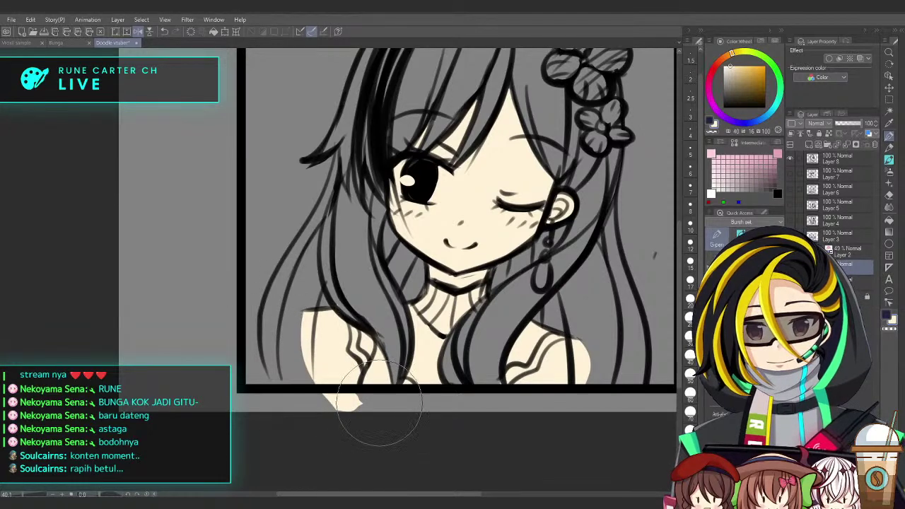
{"action": "left_click_drag", "start_coordinate": [379, 405], "coordinate": [365, 434]}
{"action": "scroll", "coordinate": [585, 370], "scroll_direction": "down", "scroll_amount": 3}
{"action": "left_click_drag", "start_coordinate": [573, 393], "coordinate": [497, 406]}
{"action": "scroll", "coordinate": [506, 353], "scroll_direction": "up", "scroll_amount": 2}
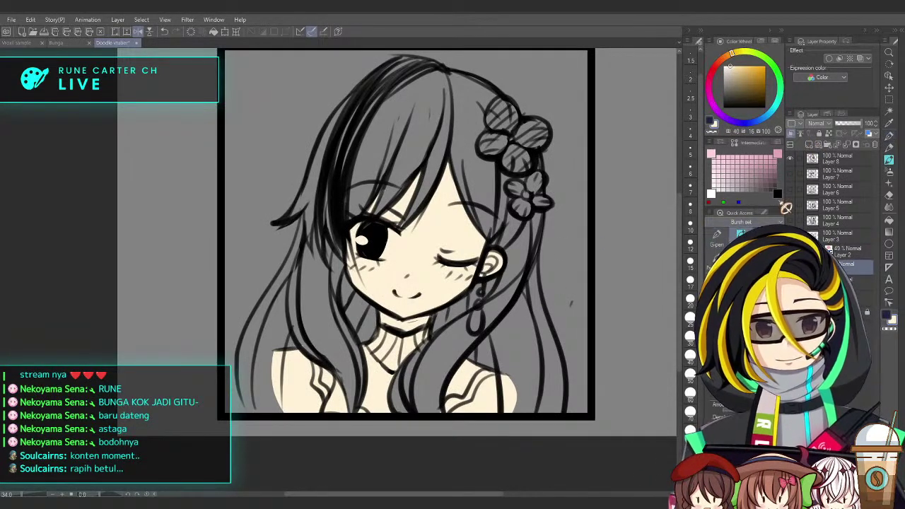
Sample a peach shading colour (hue 20, saturation 33, brightness 95) from the reference image
{"action": "key", "text": "ctrl+Tab"}
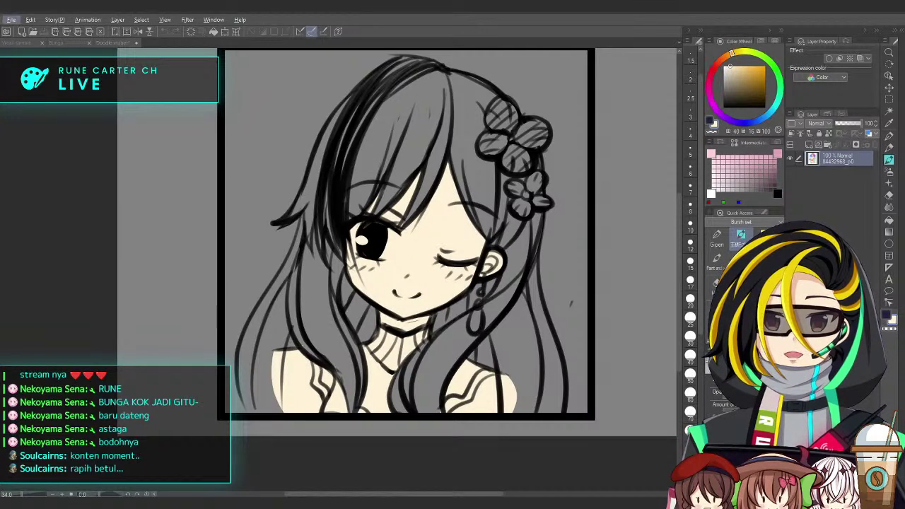
{"action": "right_click", "coordinate": [424, 269]}
{"action": "left_click", "coordinate": [459, 352]}
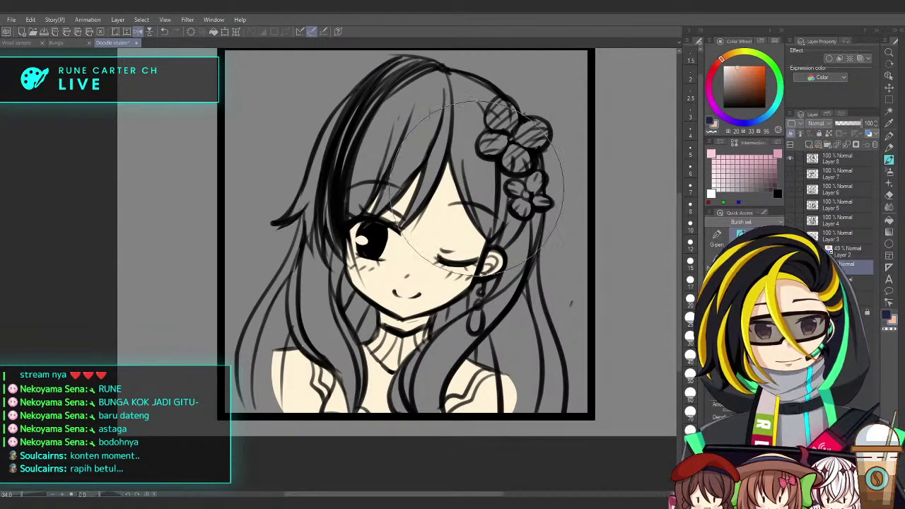
Blend a soft peach shadow onto the forehead beneath the fringe with a large soft brush, undoing the unwanted strokes
{"action": "left_click", "coordinate": [689, 412]}
{"action": "left_click_drag", "start_coordinate": [490, 222], "coordinate": [534, 233]}
{"action": "key", "text": "ctrl+z"}
{"action": "left_click_drag", "start_coordinate": [361, 215], "coordinate": [540, 236]}
{"action": "key", "text": "ctrl+z"}
{"action": "mouse_move", "coordinate": [294, 216]}
{"action": "left_mouse_down"}
{"action": "mouse_move", "coordinate": [563, 245]}
{"action": "mouse_move", "coordinate": [417, 214]}
{"action": "mouse_move", "coordinate": [287, 244]}
{"action": "left_mouse_up"}
{"action": "key", "text": "ctrl+z"}
{"action": "mouse_move", "coordinate": [508, 216]}
{"action": "left_mouse_down"}
{"action": "mouse_move", "coordinate": [425, 205]}
{"action": "mouse_move", "coordinate": [327, 241]}
{"action": "mouse_move", "coordinate": [432, 206]}
{"action": "mouse_move", "coordinate": [399, 197]}
{"action": "left_mouse_up"}
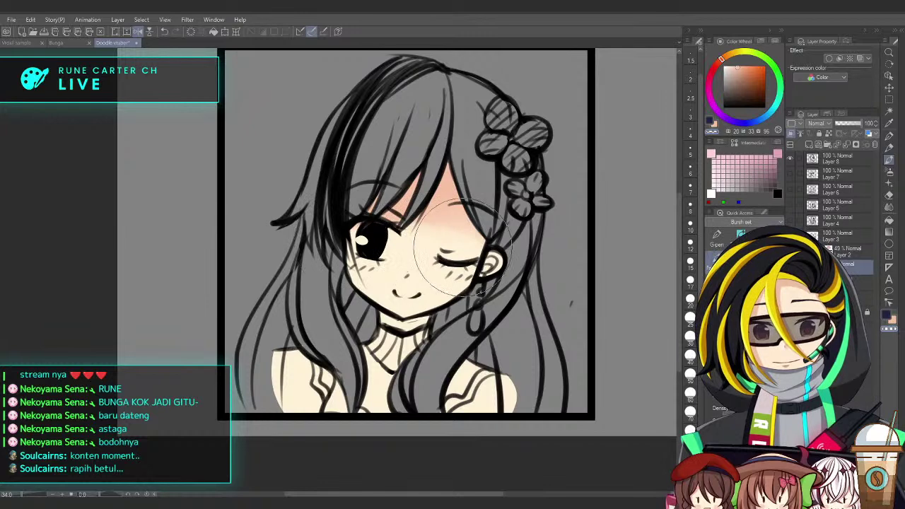
{"action": "mouse_move", "coordinate": [364, 236]}
{"action": "left_mouse_down"}
{"action": "mouse_move", "coordinate": [449, 234]}
{"action": "mouse_move", "coordinate": [407, 259]}
{"action": "mouse_move", "coordinate": [335, 241]}
{"action": "left_mouse_up"}
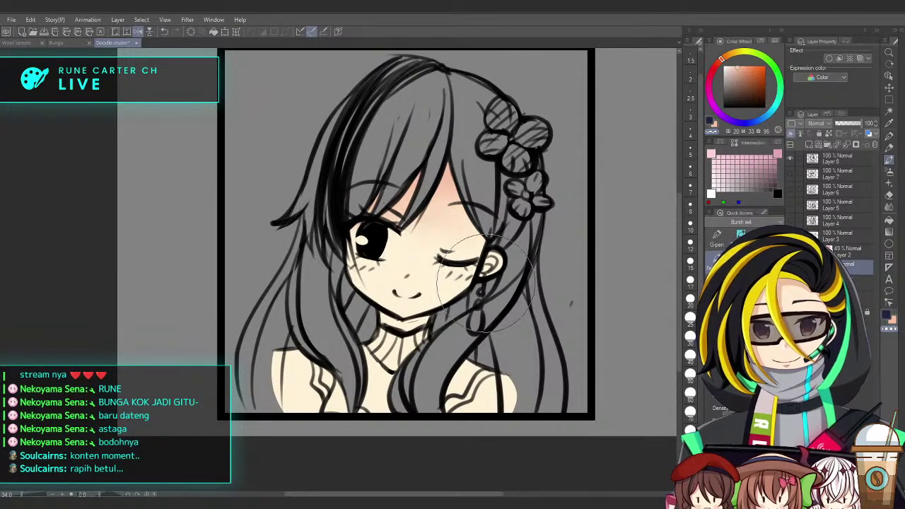
{"action": "key", "text": "ctrl+z"}
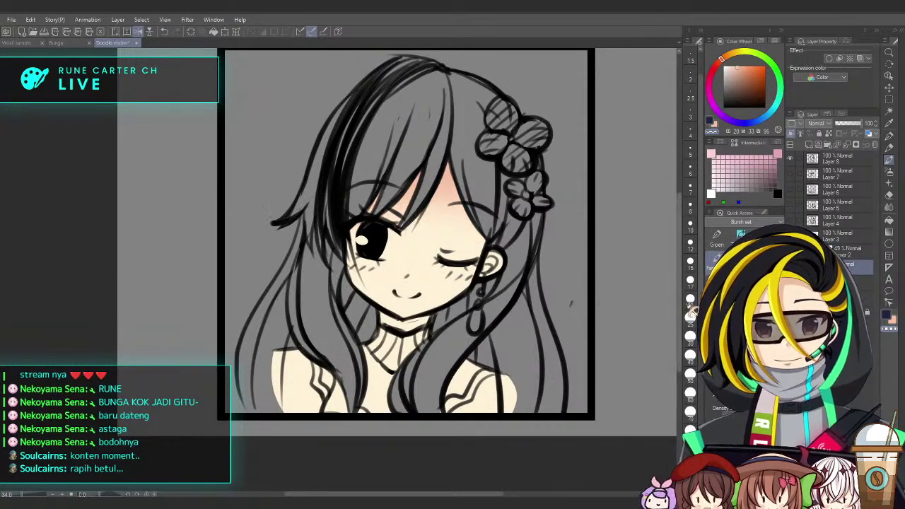
Adjust the brush size and shade the neck between the chin and the turtleneck collar with the peach tone
{"action": "left_click", "coordinate": [741, 235]}
{"action": "scroll", "coordinate": [403, 371], "scroll_direction": "up", "scroll_amount": 2}
{"action": "left_click_drag", "start_coordinate": [404, 371], "coordinate": [402, 337]}
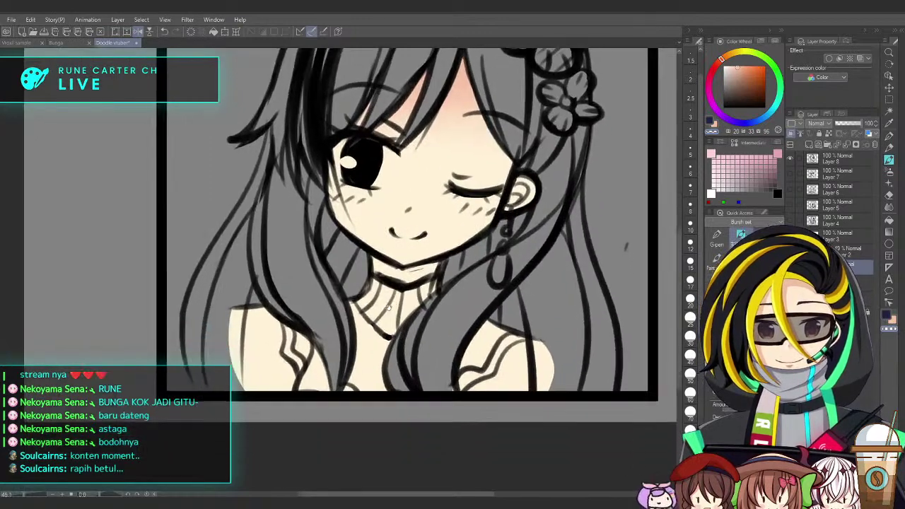
{"action": "key", "text": "bracketright"}
{"action": "key", "text": "bracketright"}
{"action": "key", "text": "bracketright"}
{"action": "key", "text": "bracketleft"}
{"action": "key", "text": "bracketleft"}
{"action": "key", "text": "bracketleft"}
{"action": "key", "text": "bracketleft"}
{"action": "key", "text": "bracketleft"}
{"action": "key", "text": "bracketleft"}
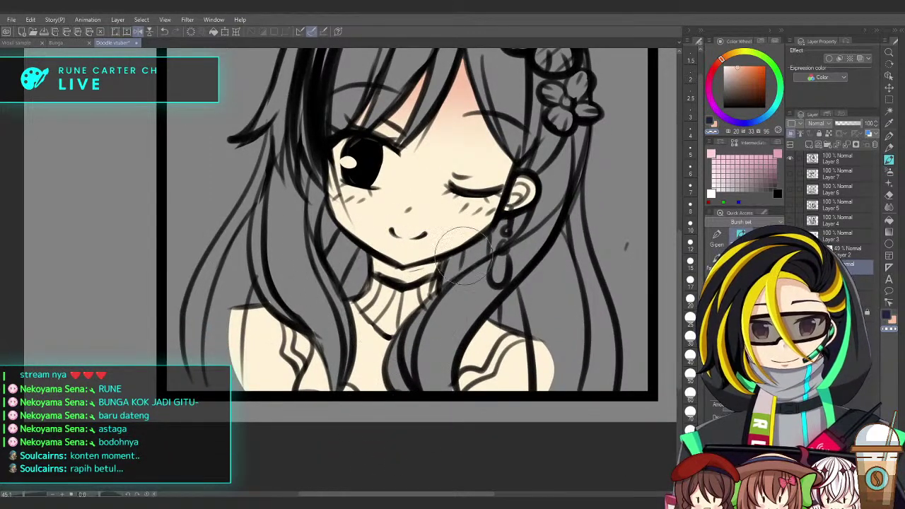
{"action": "key", "text": "bracketright"}
{"action": "key", "text": "bracketright"}
{"action": "key", "text": "bracketright"}
{"action": "key", "text": "bracketright"}
{"action": "key", "text": "bracketright"}
{"action": "key", "text": "bracketright"}
{"action": "key", "text": "bracketleft"}
{"action": "key", "text": "bracketleft"}
{"action": "key", "text": "bracketleft"}
{"action": "key", "text": "bracketleft"}
{"action": "key", "text": "bracketleft"}
{"action": "key", "text": "bracketleft"}
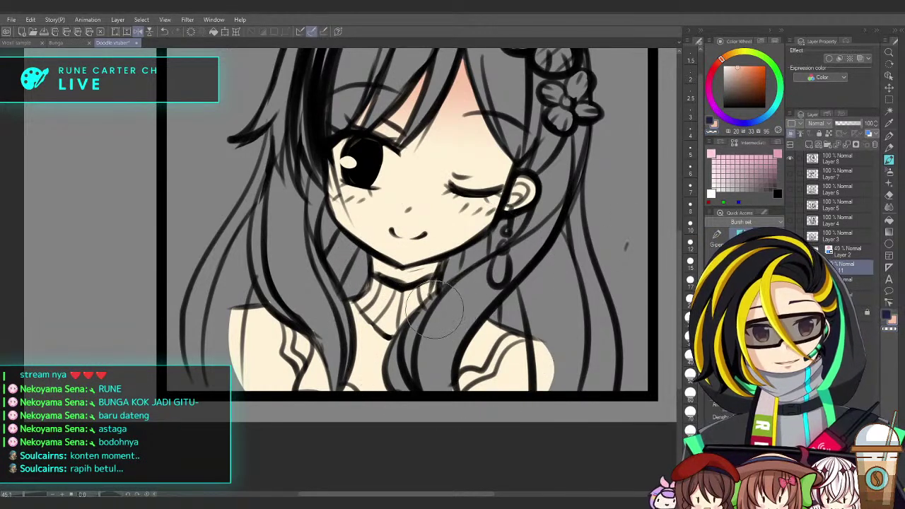
{"action": "mouse_move", "coordinate": [353, 259]}
{"action": "left_mouse_down"}
{"action": "mouse_move", "coordinate": [416, 292]}
{"action": "mouse_move", "coordinate": [463, 264]}
{"action": "mouse_move", "coordinate": [388, 279]}
{"action": "left_mouse_up"}
{"action": "key", "text": "bracketright"}
{"action": "key", "text": "bracketright"}
{"action": "key", "text": "bracketright"}
{"action": "key", "text": "bracketright"}
{"action": "key", "text": "bracketright"}
{"action": "key", "text": "bracketright"}
{"action": "key", "text": "ctrl+z"}
{"action": "key", "text": "ctrl+z"}
{"action": "mouse_move", "coordinate": [406, 338]}
{"action": "left_mouse_down"}
{"action": "mouse_move", "coordinate": [370, 299]}
{"action": "mouse_move", "coordinate": [412, 321]}
{"action": "left_mouse_up"}
{"action": "key", "text": "bracketleft"}
{"action": "key", "text": "bracketleft"}
{"action": "key", "text": "bracketleft"}
{"action": "key", "text": "bracketleft"}
{"action": "key", "text": "bracketleft"}
{"action": "key", "text": "bracketleft"}
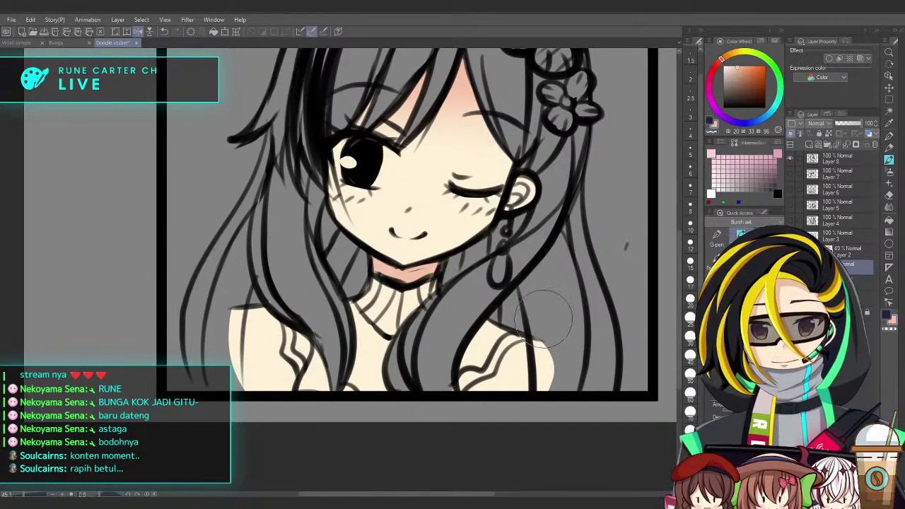
Set the skin shading layer's blending mode to Multiply and its opacity to 50%
{"action": "scroll", "coordinate": [495, 325], "scroll_direction": "down", "scroll_amount": 3}
{"action": "scroll", "coordinate": [530, 332], "scroll_direction": "up", "scroll_amount": 2}
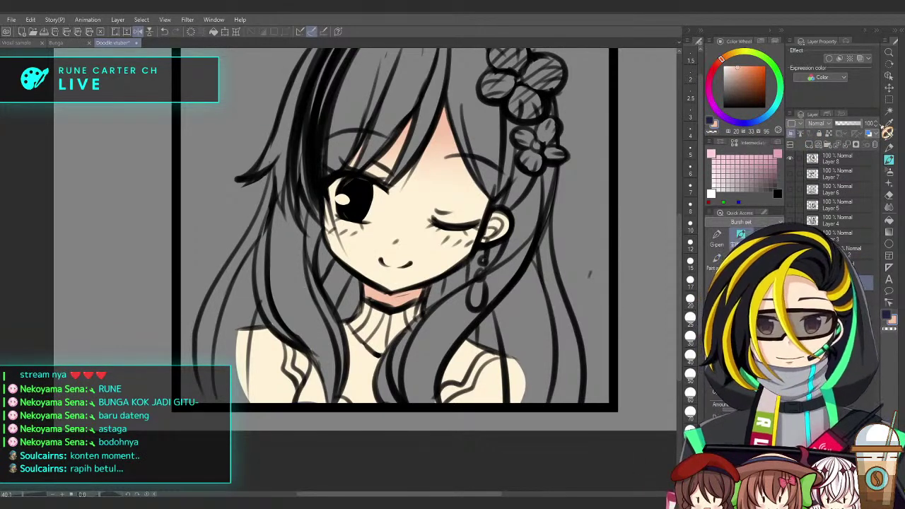
{"action": "key", "text": "ctrl+z"}
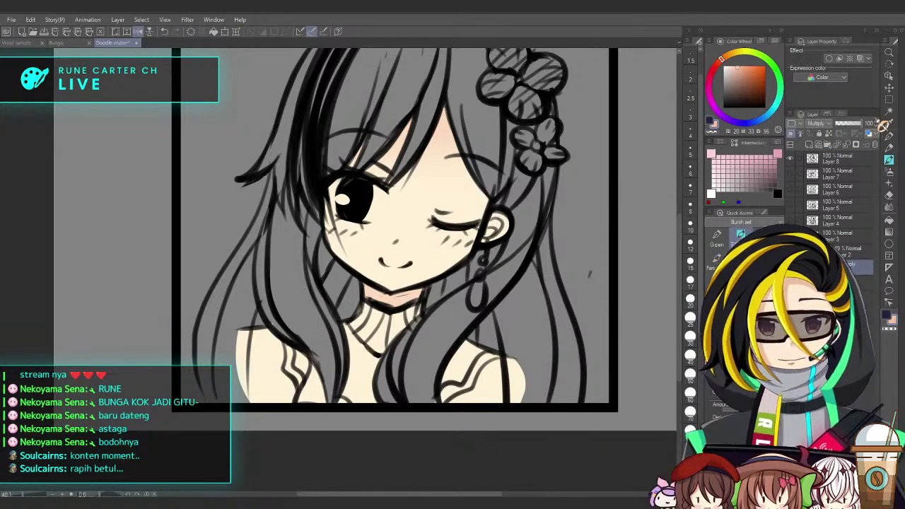
{"action": "scroll", "coordinate": [393, 220], "scroll_direction": "up", "scroll_amount": 3}
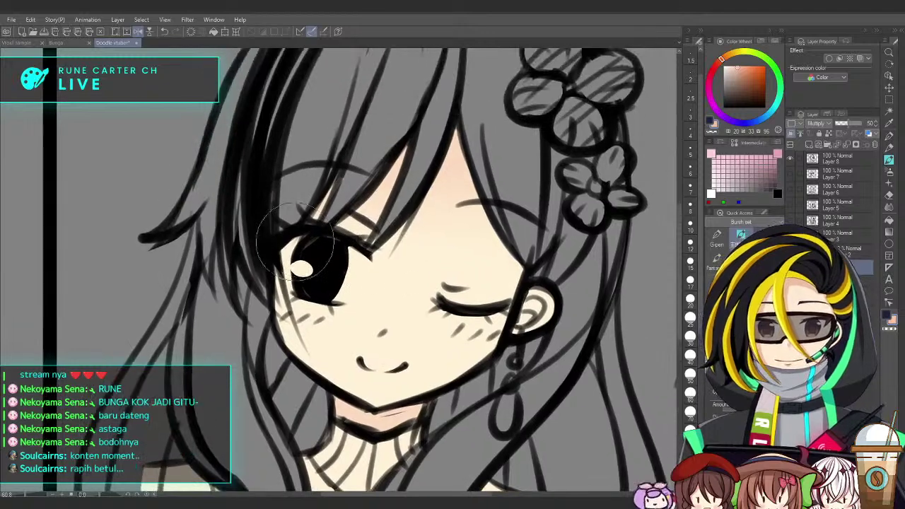
Paint peach shadows cast by the fringe strands along the edges of the exposed forehead
{"action": "left_click_drag", "start_coordinate": [320, 231], "coordinate": [453, 95]}
{"action": "mouse_move", "coordinate": [363, 249]}
{"action": "left_mouse_down"}
{"action": "mouse_move", "coordinate": [449, 166]}
{"action": "mouse_move", "coordinate": [481, 53]}
{"action": "mouse_move", "coordinate": [482, 188]}
{"action": "mouse_move", "coordinate": [359, 248]}
{"action": "mouse_move", "coordinate": [452, 125]}
{"action": "left_mouse_up"}
{"action": "key", "text": "ctrl+z"}
{"action": "mouse_move", "coordinate": [537, 248]}
{"action": "left_mouse_down"}
{"action": "mouse_move", "coordinate": [463, 215]}
{"action": "mouse_move", "coordinate": [393, 72]}
{"action": "left_mouse_up"}
{"action": "scroll", "coordinate": [539, 184], "scroll_direction": "down", "scroll_amount": 2}
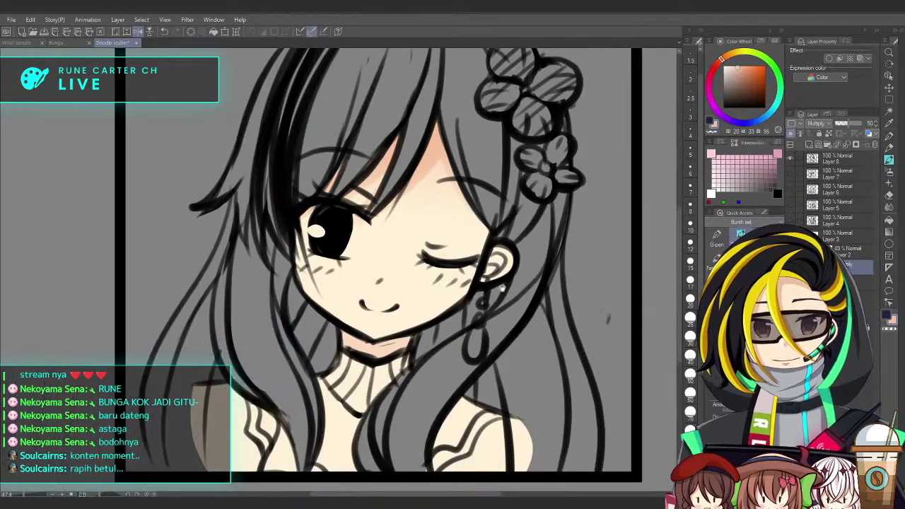
{"action": "left_click_drag", "start_coordinate": [491, 258], "coordinate": [497, 238]}
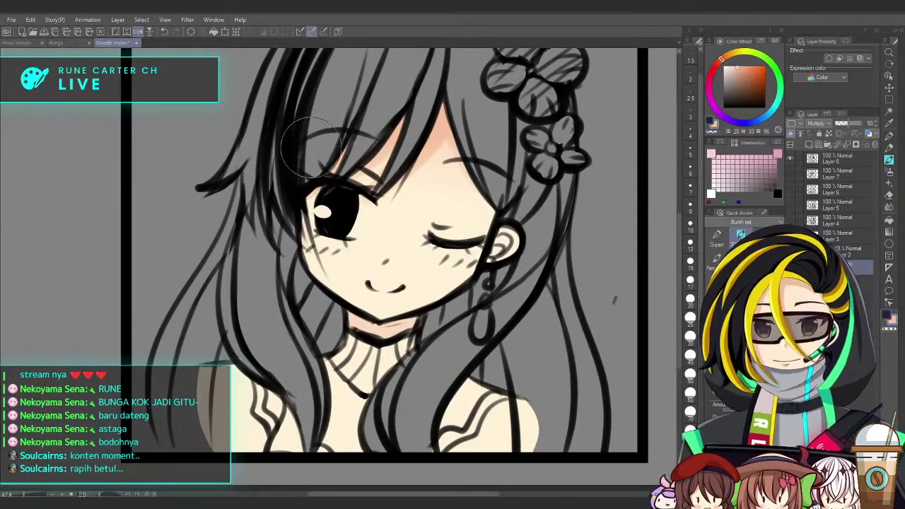
Paint peach shadows on the chest and shoulder along the edges of the hair locks, undoing the misplaced stroke
{"action": "mouse_move", "coordinate": [461, 350]}
{"action": "left_mouse_down"}
{"action": "mouse_move", "coordinate": [469, 320]}
{"action": "mouse_move", "coordinate": [505, 293]}
{"action": "mouse_move", "coordinate": [529, 246]}
{"action": "left_mouse_up"}
{"action": "scroll", "coordinate": [468, 320], "scroll_direction": "up", "scroll_amount": 2}
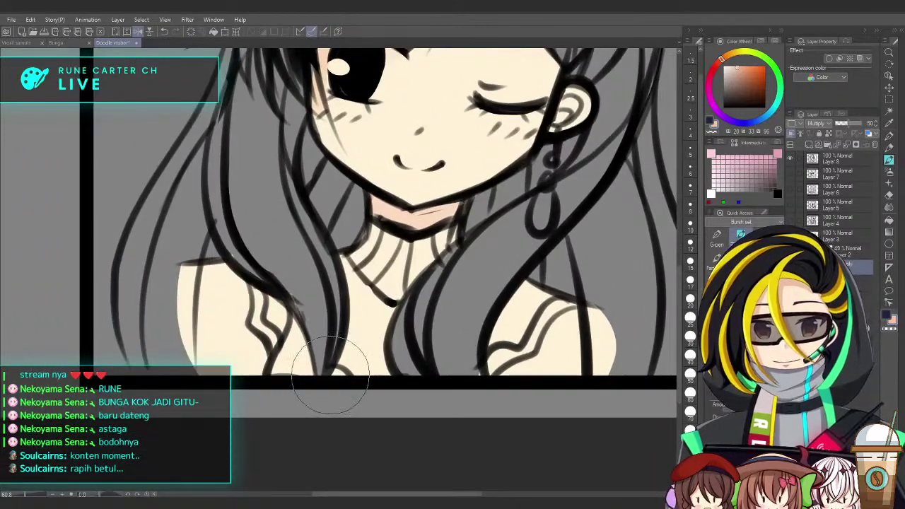
{"action": "left_click_drag", "start_coordinate": [342, 359], "coordinate": [296, 197]}
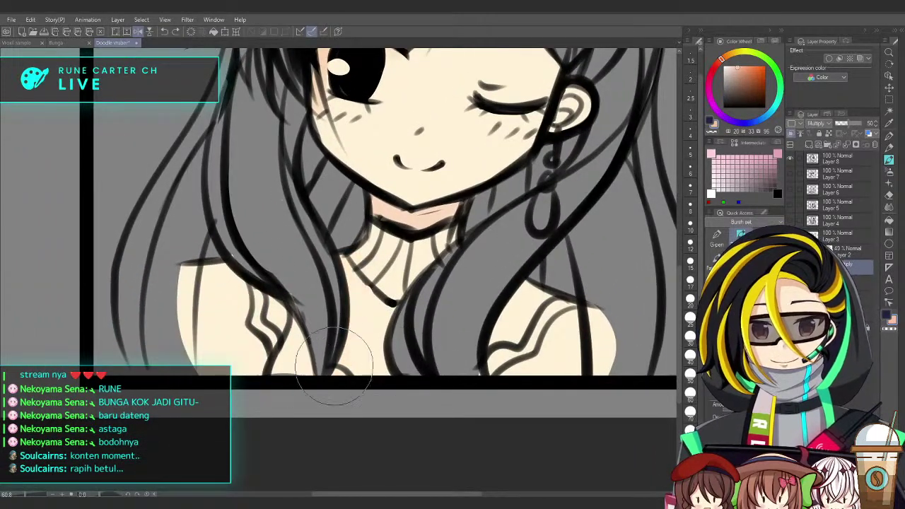
{"action": "left_click_drag", "start_coordinate": [330, 360], "coordinate": [306, 198]}
{"action": "key", "text": "ctrl+z"}
{"action": "left_click_drag", "start_coordinate": [341, 353], "coordinate": [303, 192]}
{"action": "mouse_move", "coordinate": [496, 382]}
{"action": "left_mouse_down"}
{"action": "mouse_move", "coordinate": [548, 259]}
{"action": "mouse_move", "coordinate": [566, 294]}
{"action": "mouse_move", "coordinate": [513, 329]}
{"action": "left_mouse_up"}
{"action": "left_click_drag", "start_coordinate": [482, 264], "coordinate": [491, 262]}
{"action": "scroll", "coordinate": [490, 262], "scroll_direction": "up", "scroll_amount": 1}
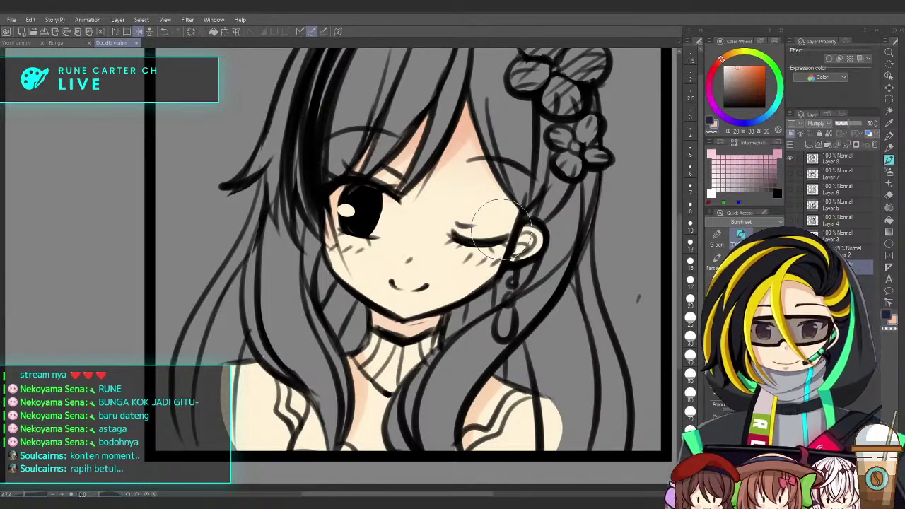
{"action": "left_click_drag", "start_coordinate": [574, 296], "coordinate": [562, 325]}
Create a new layer and test soft blush strokes on the face with different brush sizes, undoing each attempt
{"action": "left_click", "coordinate": [810, 145]}
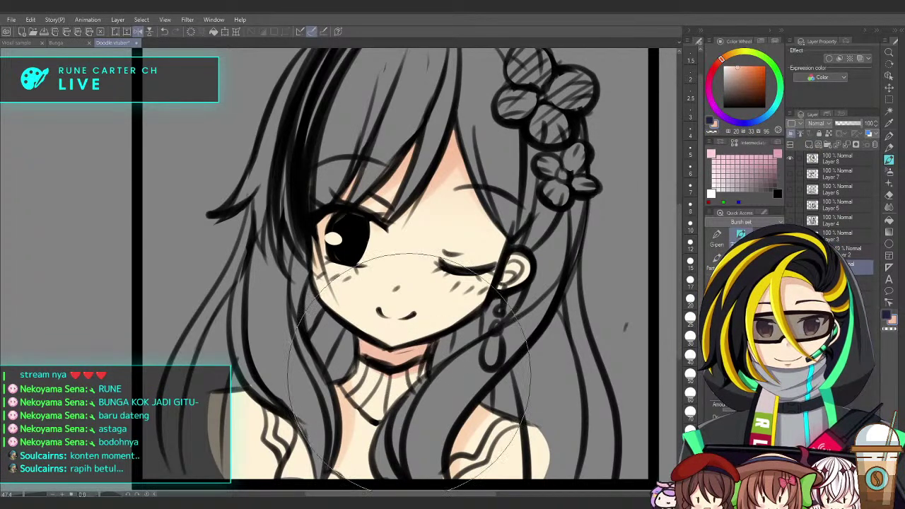
{"action": "left_click_drag", "start_coordinate": [425, 374], "coordinate": [385, 390]}
{"action": "key", "text": "ctrl+z"}
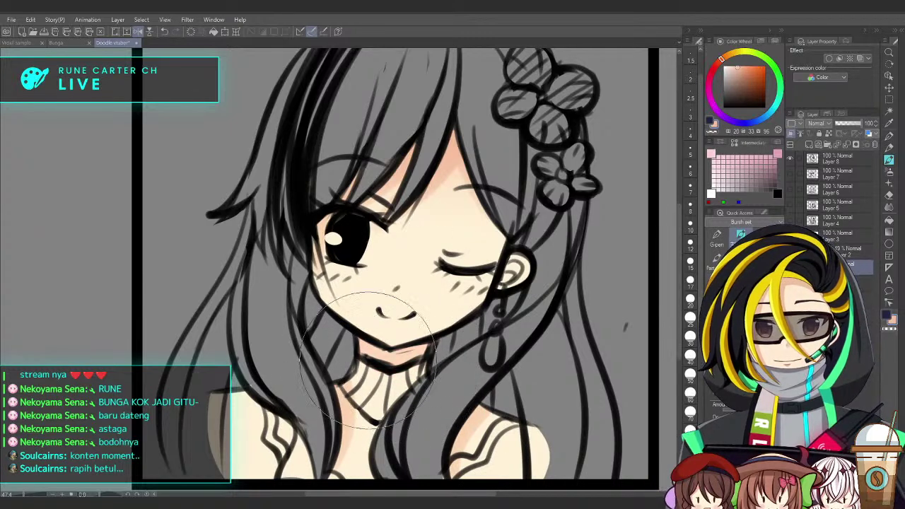
{"action": "mouse_move", "coordinate": [366, 331]}
{"action": "left_mouse_down"}
{"action": "mouse_move", "coordinate": [434, 364]}
{"action": "mouse_move", "coordinate": [369, 333]}
{"action": "mouse_move", "coordinate": [429, 364]}
{"action": "mouse_move", "coordinate": [388, 332]}
{"action": "left_mouse_up"}
{"action": "key", "text": "ctrl+z"}
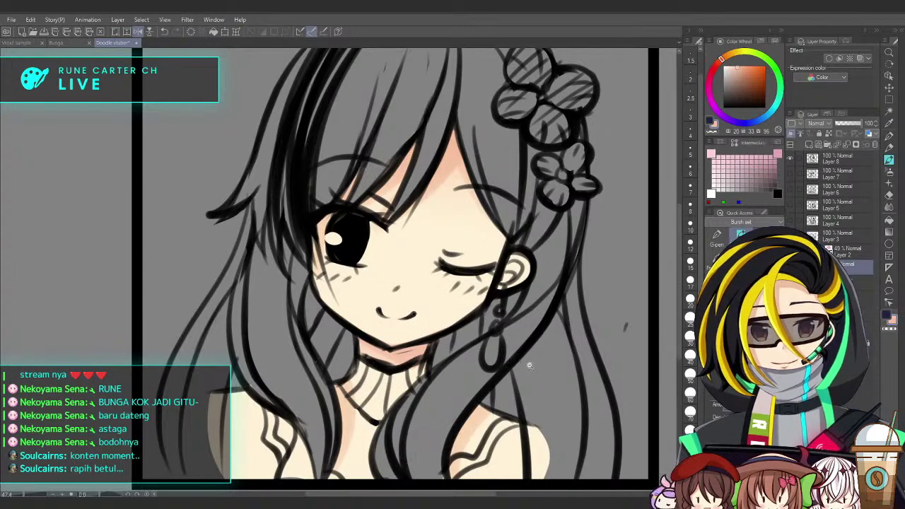
{"action": "scroll", "coordinate": [527, 365], "scroll_direction": "down", "scroll_amount": 2}
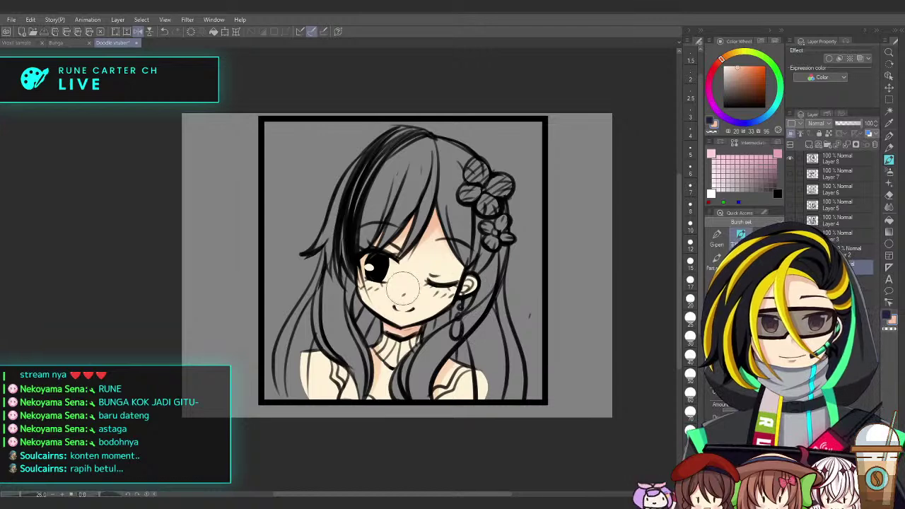
{"action": "scroll", "coordinate": [417, 291], "scroll_direction": "up", "scroll_amount": 4}
{"action": "mouse_move", "coordinate": [424, 258]}
{"action": "left_mouse_down"}
{"action": "mouse_move", "coordinate": [424, 289]}
{"action": "mouse_move", "coordinate": [412, 304]}
{"action": "mouse_move", "coordinate": [419, 308]}
{"action": "mouse_move", "coordinate": [424, 293]}
{"action": "left_mouse_up"}
{"action": "key", "text": "ctrl+z"}
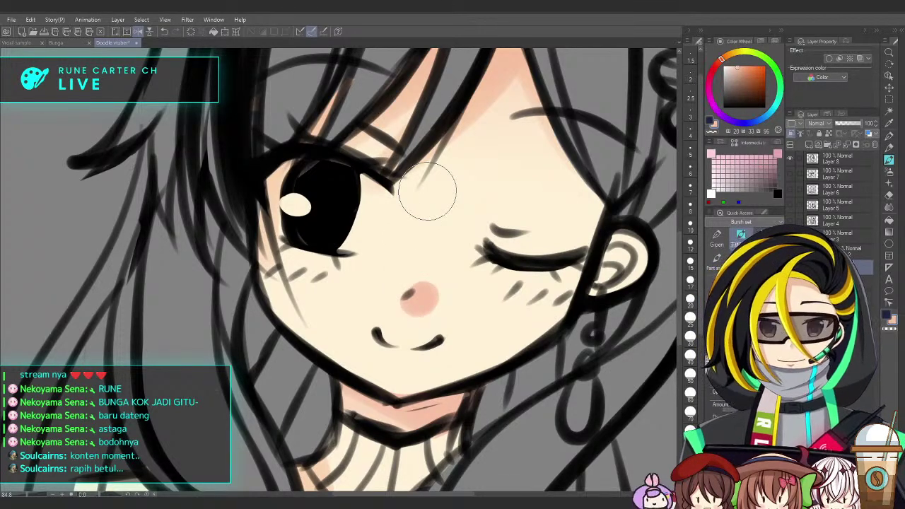
Dab a pink tone beside the nose and blend its edges into a soft blush
{"action": "left_click_drag", "start_coordinate": [451, 316], "coordinate": [448, 216]}
{"action": "mouse_move", "coordinate": [423, 319]}
{"action": "left_mouse_down"}
{"action": "mouse_move", "coordinate": [439, 299]}
{"action": "mouse_move", "coordinate": [434, 281]}
{"action": "mouse_move", "coordinate": [447, 329]}
{"action": "mouse_move", "coordinate": [438, 307]}
{"action": "mouse_move", "coordinate": [414, 308]}
{"action": "left_mouse_up"}
{"action": "key", "text": "ctrl+z"}
{"action": "mouse_move", "coordinate": [510, 317]}
{"action": "left_mouse_down"}
{"action": "mouse_move", "coordinate": [501, 327]}
{"action": "mouse_move", "coordinate": [514, 339]}
{"action": "left_mouse_up"}
{"action": "left_click_drag", "start_coordinate": [453, 287], "coordinate": [467, 299]}
{"action": "left_click_drag", "start_coordinate": [522, 338], "coordinate": [494, 338]}
{"action": "scroll", "coordinate": [494, 339], "scroll_direction": "down", "scroll_amount": 4}
{"action": "scroll", "coordinate": [562, 316], "scroll_direction": "up", "scroll_amount": 4}
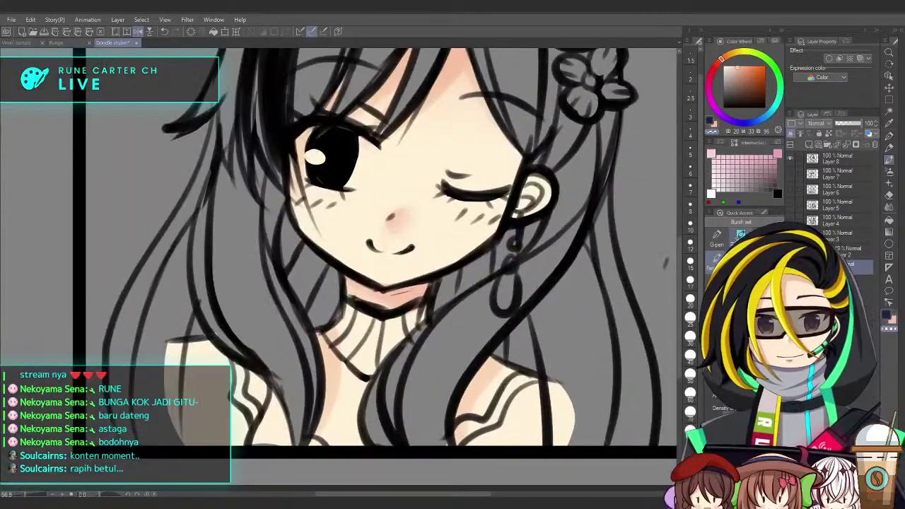
Shade the inside of the ear with the same pink tone as the nose blush
{"action": "key", "text": "x"}
{"action": "key", "text": "x"}
{"action": "left_click_drag", "start_coordinate": [534, 186], "coordinate": [528, 205]}
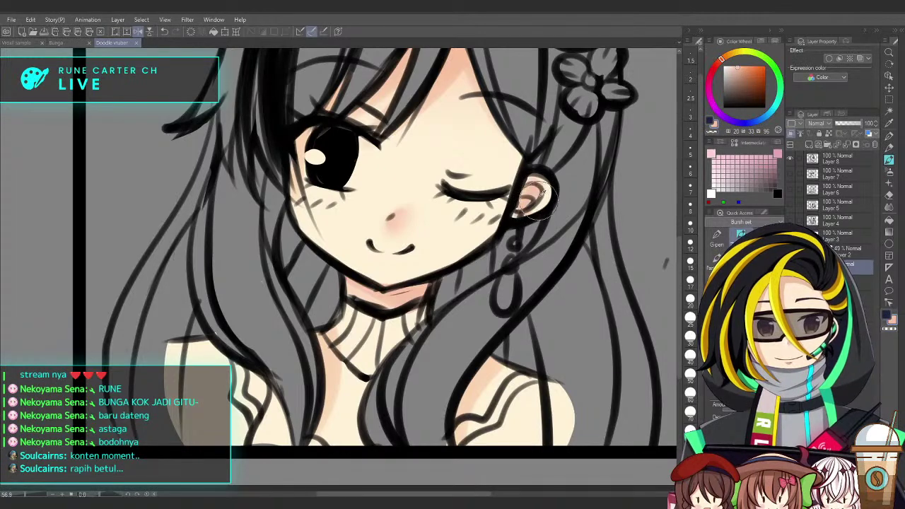
{"action": "scroll", "coordinate": [546, 246], "scroll_direction": "down", "scroll_amount": 2}
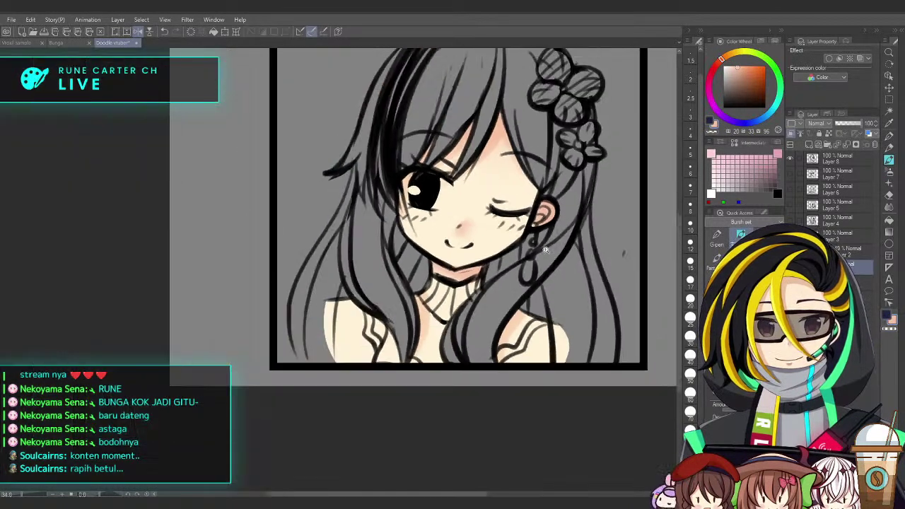
{"action": "scroll", "coordinate": [567, 323], "scroll_direction": "down", "scroll_amount": 2}
{"action": "scroll", "coordinate": [559, 327], "scroll_direction": "up", "scroll_amount": 4}
{"action": "scroll", "coordinate": [433, 274], "scroll_direction": "up", "scroll_amount": 4}
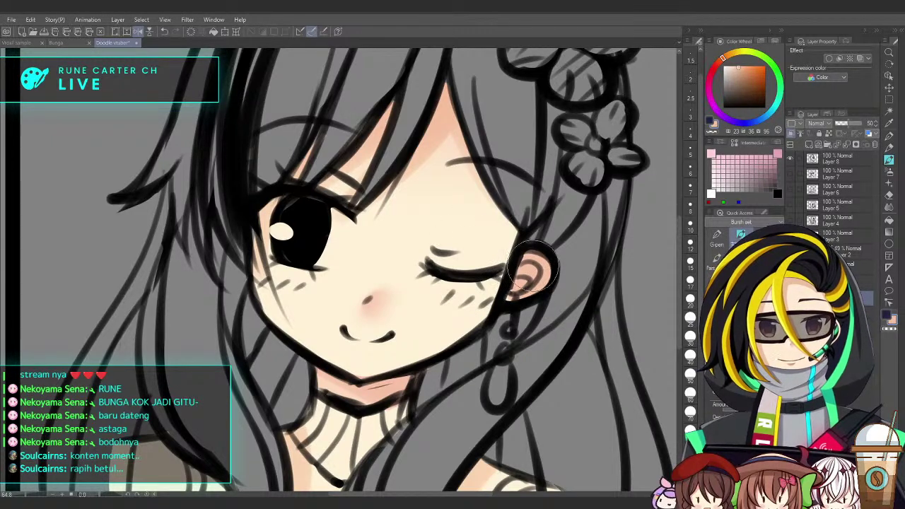
Undo the recent ear and nose shading and restore it to compare both versions
{"action": "scroll", "coordinate": [523, 279], "scroll_direction": "up", "scroll_amount": 5}
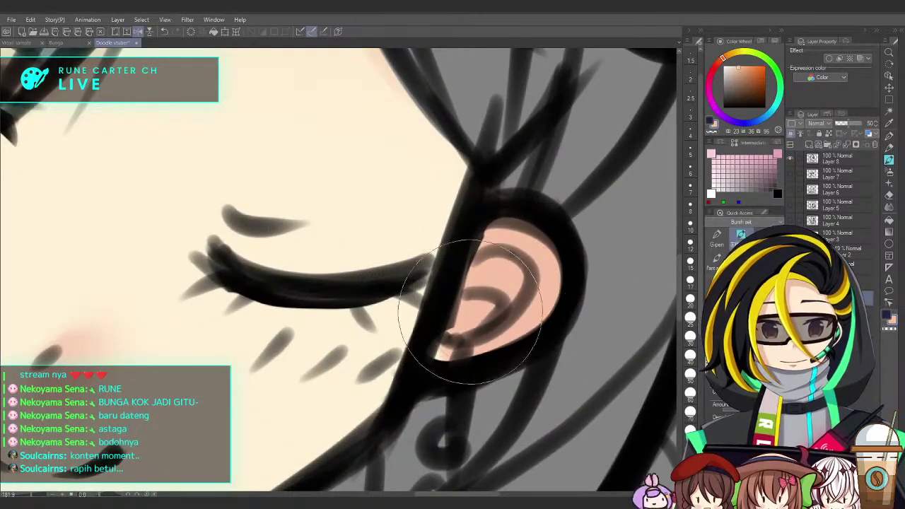
{"action": "key", "text": "p"}
{"action": "key", "text": "ctrl+z"}
{"action": "key", "text": "ctrl+z"}
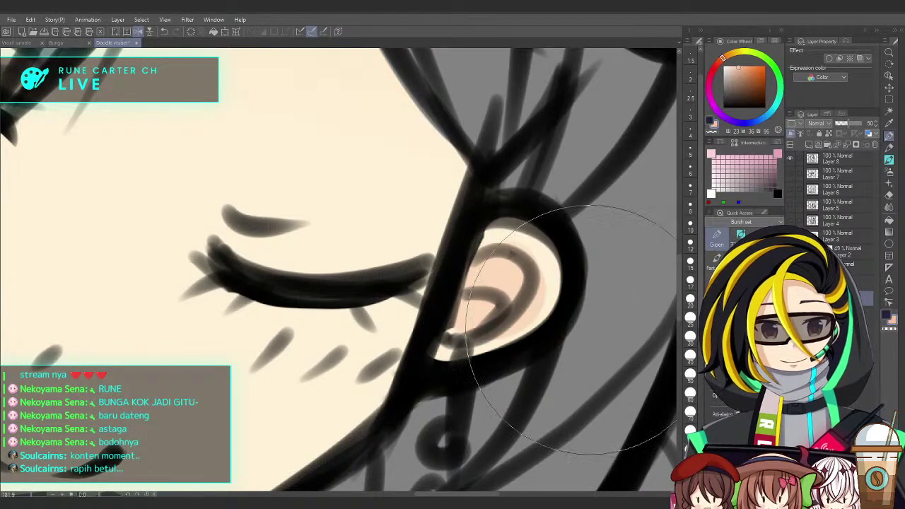
{"action": "scroll", "coordinate": [571, 302], "scroll_direction": "down", "scroll_amount": 3}
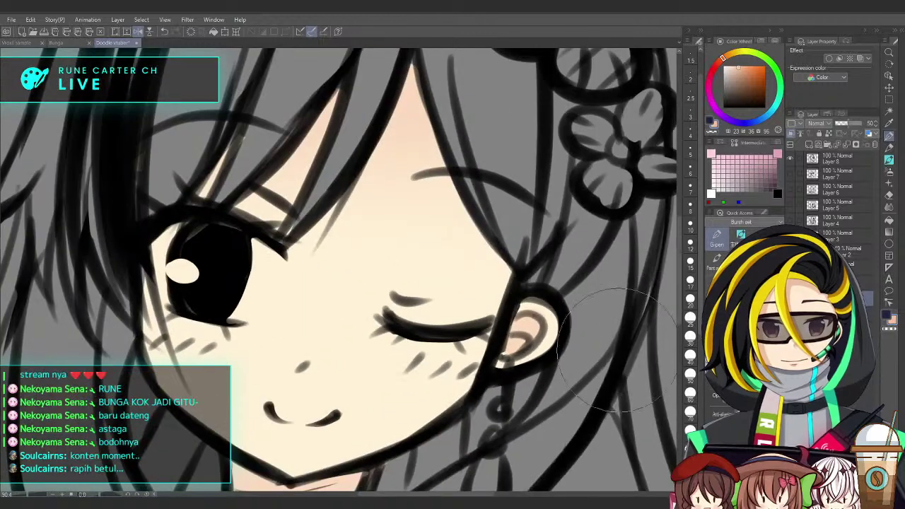
{"action": "key", "text": "ctrl+z"}
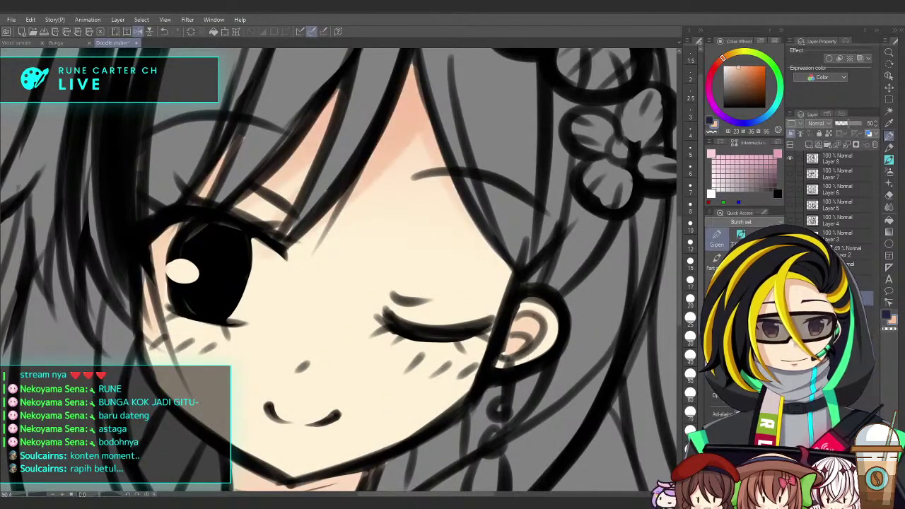
{"action": "key", "text": "ctrl+y"}
{"action": "key", "text": "ctrl+y"}
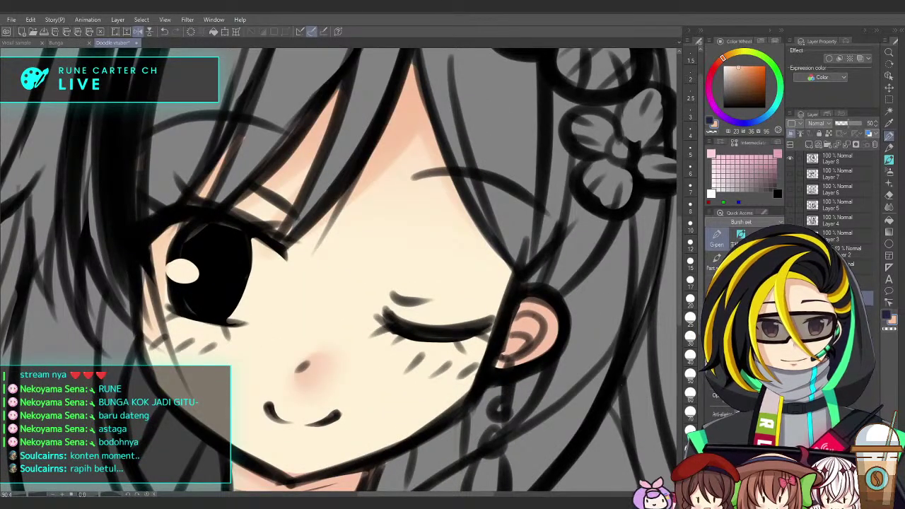
Set the blush layer's blending mode to Multiply and its opacity to 50%
{"action": "left_click", "coordinate": [841, 123]}
{"action": "left_click", "coordinate": [841, 148]}
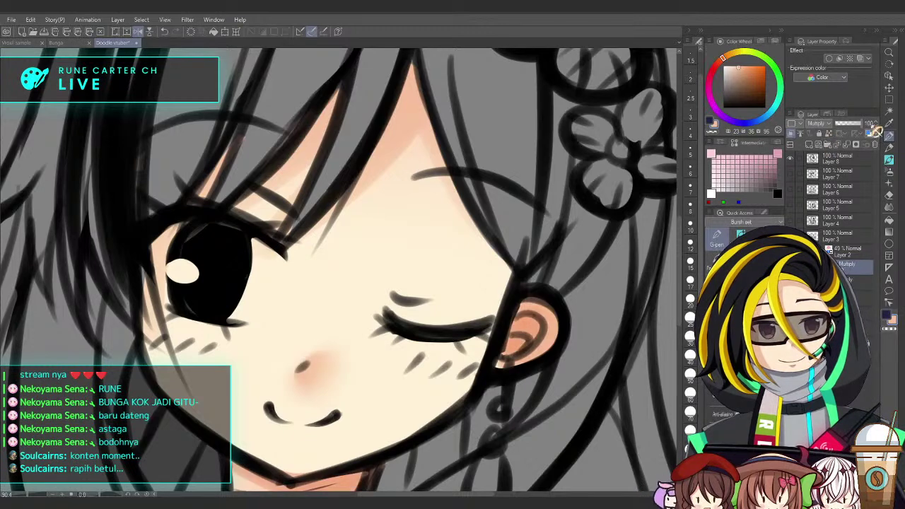
{"action": "type", "text": "50"}
{"action": "key", "text": "Return"}
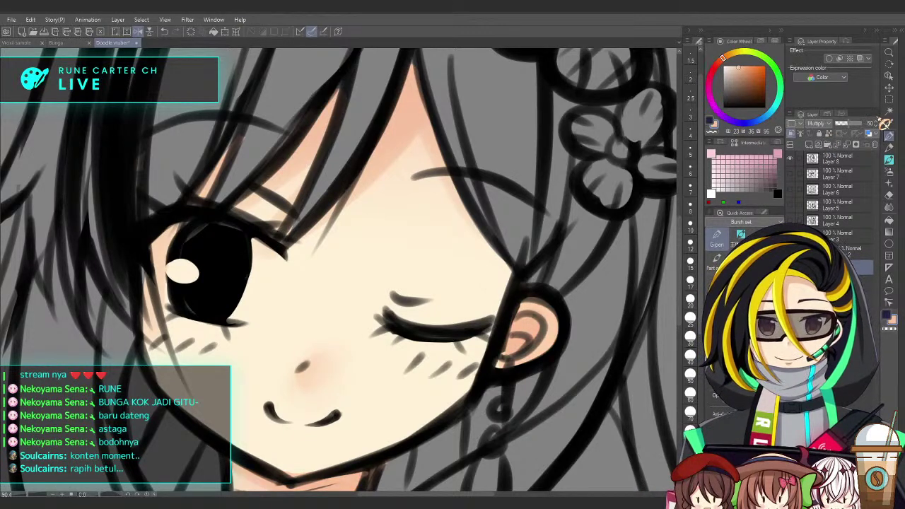
{"action": "scroll", "coordinate": [569, 306], "scroll_direction": "down", "scroll_amount": 3}
{"action": "left_click_drag", "start_coordinate": [568, 354], "coordinate": [513, 230]}
{"action": "scroll", "coordinate": [531, 265], "scroll_direction": "down", "scroll_amount": 1}
{"action": "mouse_move", "coordinate": [535, 269]}
{"action": "left_mouse_down"}
{"action": "mouse_move", "coordinate": [509, 278]}
{"action": "mouse_move", "coordinate": [522, 270]}
{"action": "left_mouse_up"}
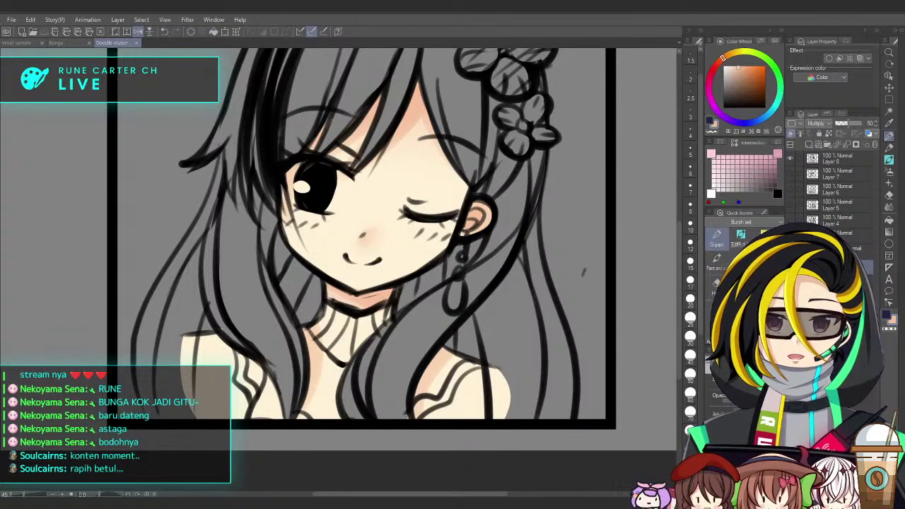
Pick a pale cream from the sample drawing and add a new highlight layer in Add (Glow) mode
{"action": "key", "text": "ctrl+Tab"}
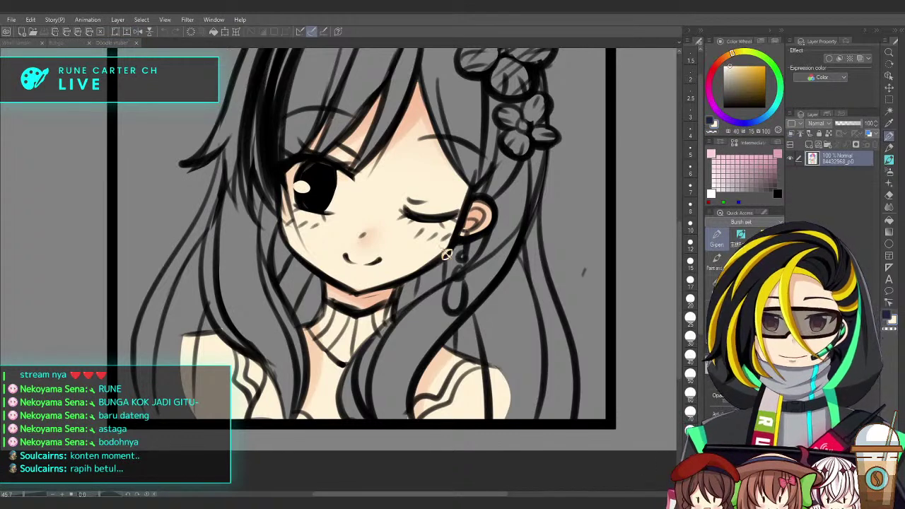
{"action": "left_click", "coordinate": [807, 136]}
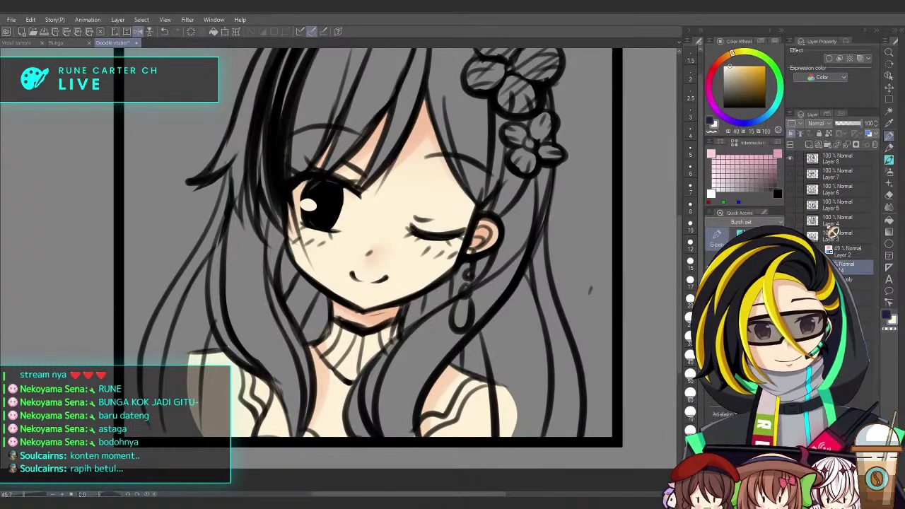
{"action": "left_click_drag", "start_coordinate": [280, 245], "coordinate": [283, 289]}
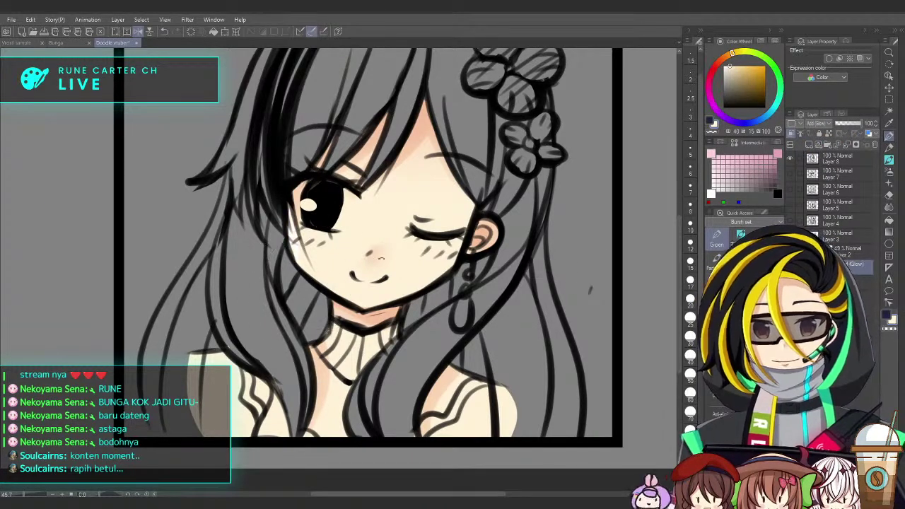
Paint glowing highlights along the cheek and jaw edge below the open eye and on the adjacent side of the neck
{"action": "left_click_drag", "start_coordinate": [357, 304], "coordinate": [313, 297]}
{"action": "scroll", "coordinate": [313, 297], "scroll_direction": "up", "scroll_amount": 3}
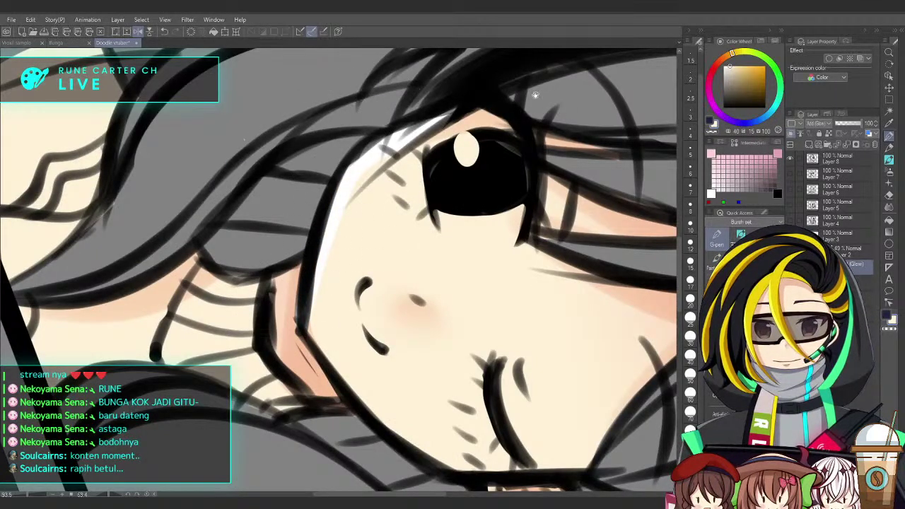
{"action": "left_click_drag", "start_coordinate": [525, 91], "coordinate": [366, 143]}
{"action": "scroll", "coordinate": [417, 170], "scroll_direction": "down", "scroll_amount": 5}
{"action": "left_click_drag", "start_coordinate": [600, 234], "coordinate": [579, 295]}
{"action": "left_click_drag", "start_coordinate": [579, 295], "coordinate": [584, 274]}
{"action": "left_click_drag", "start_coordinate": [488, 265], "coordinate": [669, 276]}
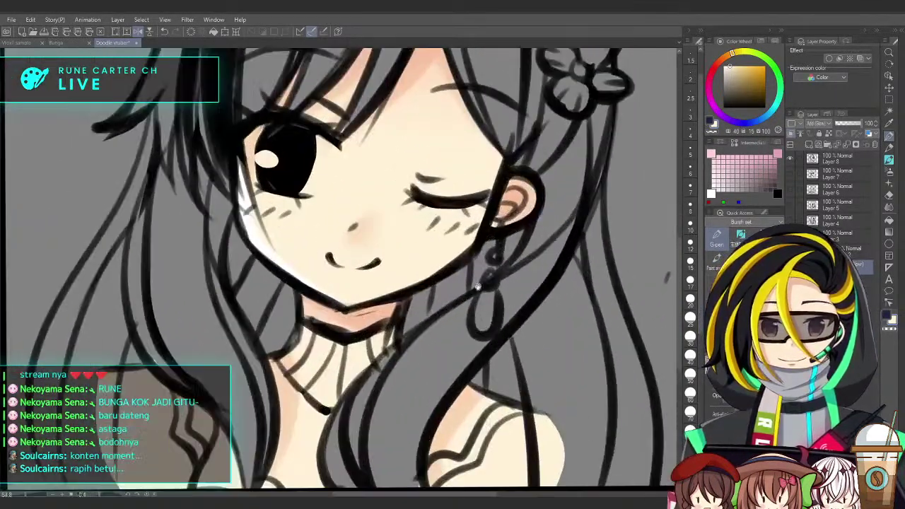
{"action": "left_click_drag", "start_coordinate": [418, 293], "coordinate": [464, 277]}
{"action": "left_click_drag", "start_coordinate": [447, 345], "coordinate": [522, 315]}
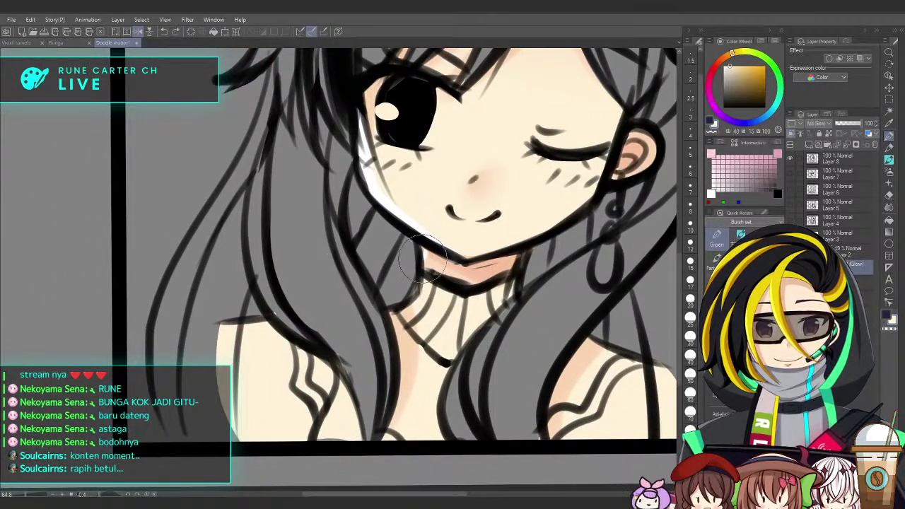
{"action": "left_click_drag", "start_coordinate": [502, 256], "coordinate": [435, 347]}
Paint a soft round highlight on the tip of the nose, undoing the first dab
{"action": "scroll", "coordinate": [406, 267], "scroll_direction": "up", "scroll_amount": 3}
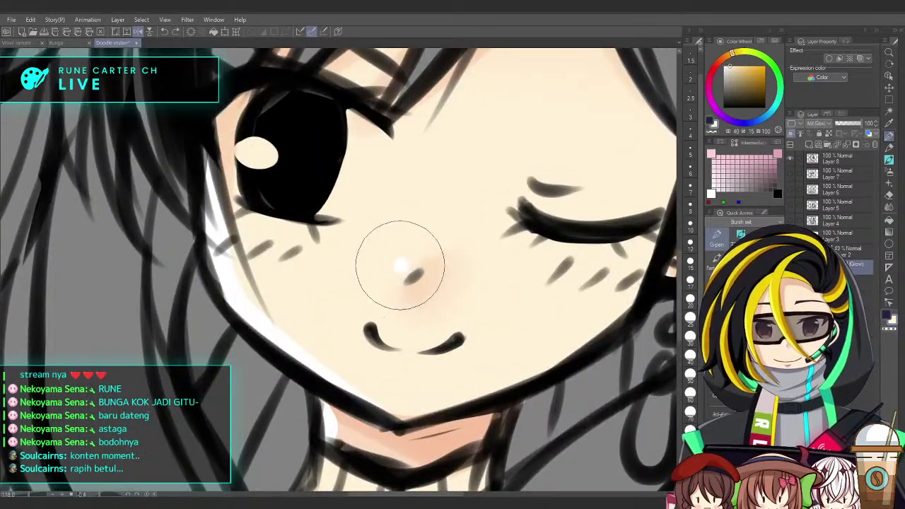
{"action": "key", "text": "ctrl+z"}
{"action": "left_click_drag", "start_coordinate": [400, 267], "coordinate": [396, 268]}
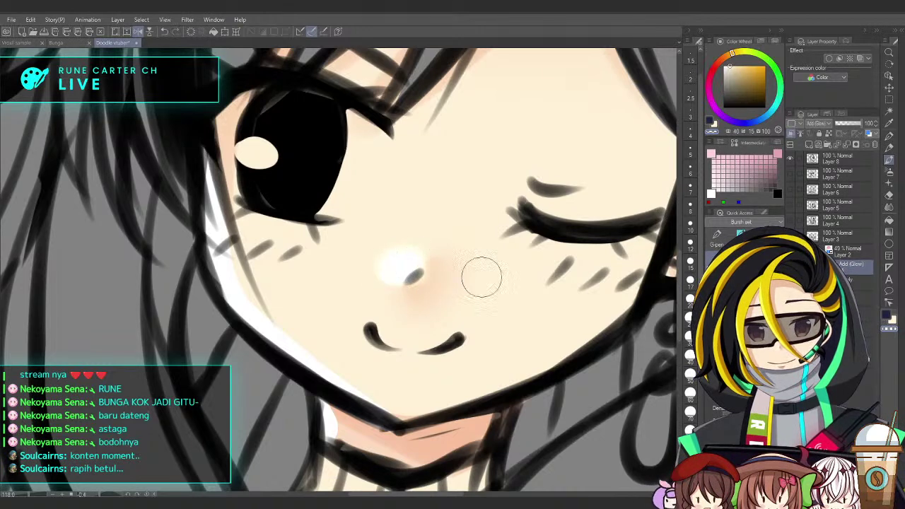
Lower the highlight layer's opacity to 36% and soften the edges of the nose highlight
{"action": "left_click_drag", "start_coordinate": [850, 130], "coordinate": [852, 132]}
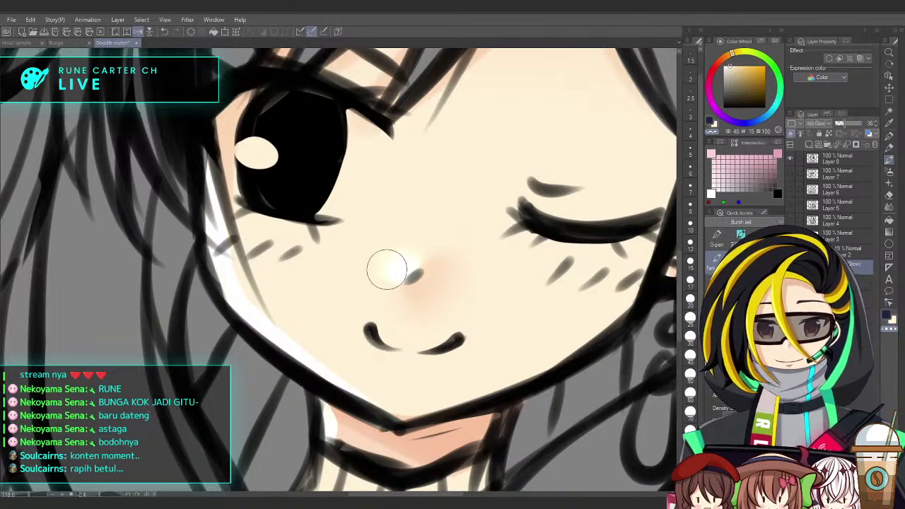
{"action": "mouse_move", "coordinate": [398, 284]}
{"action": "left_mouse_down"}
{"action": "mouse_move", "coordinate": [415, 257]}
{"action": "mouse_move", "coordinate": [382, 299]}
{"action": "left_mouse_up"}
{"action": "key", "text": "e"}
{"action": "key", "text": "b"}
{"action": "scroll", "coordinate": [422, 320], "scroll_direction": "down", "scroll_amount": 4}
{"action": "scroll", "coordinate": [433, 298], "scroll_direction": "up", "scroll_amount": 3}
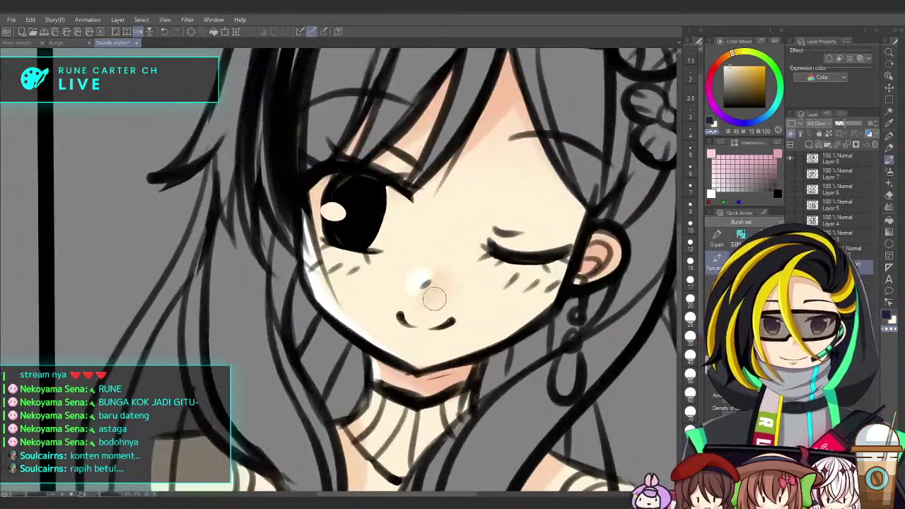
{"action": "scroll", "coordinate": [488, 328], "scroll_direction": "down", "scroll_amount": 2}
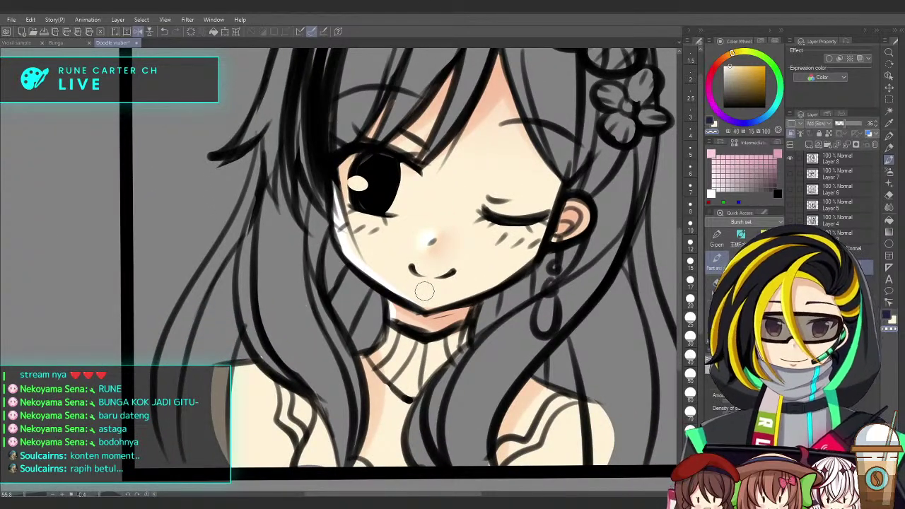
Dot a row of small highlights just beneath the mouth, largest in the centre
{"action": "scroll", "coordinate": [436, 283], "scroll_direction": "up", "scroll_amount": 3}
{"action": "scroll", "coordinate": [441, 279], "scroll_direction": "up", "scroll_amount": 2}
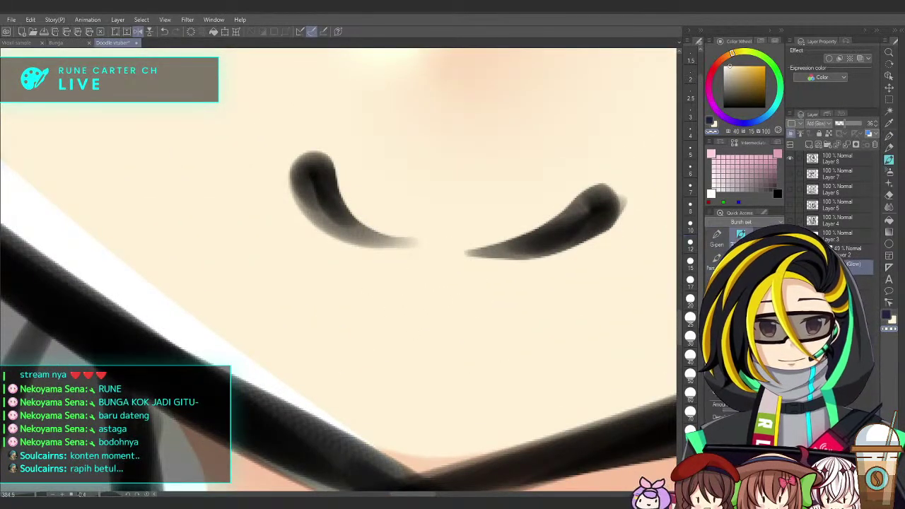
{"action": "mouse_move", "coordinate": [449, 292]}
{"action": "left_mouse_down"}
{"action": "mouse_move", "coordinate": [354, 293]}
{"action": "mouse_move", "coordinate": [325, 308]}
{"action": "left_mouse_up"}
{"action": "mouse_move", "coordinate": [422, 262]}
{"action": "left_mouse_down"}
{"action": "mouse_move", "coordinate": [441, 277]}
{"action": "mouse_move", "coordinate": [439, 303]}
{"action": "left_mouse_up"}
{"action": "key", "text": "ctrl+z"}
{"action": "mouse_move", "coordinate": [440, 271]}
{"action": "left_mouse_down"}
{"action": "mouse_move", "coordinate": [436, 305]}
{"action": "mouse_move", "coordinate": [406, 288]}
{"action": "left_mouse_up"}
{"action": "left_click", "coordinate": [466, 287]}
{"action": "left_click", "coordinate": [414, 279]}
{"action": "left_click", "coordinate": [382, 273]}
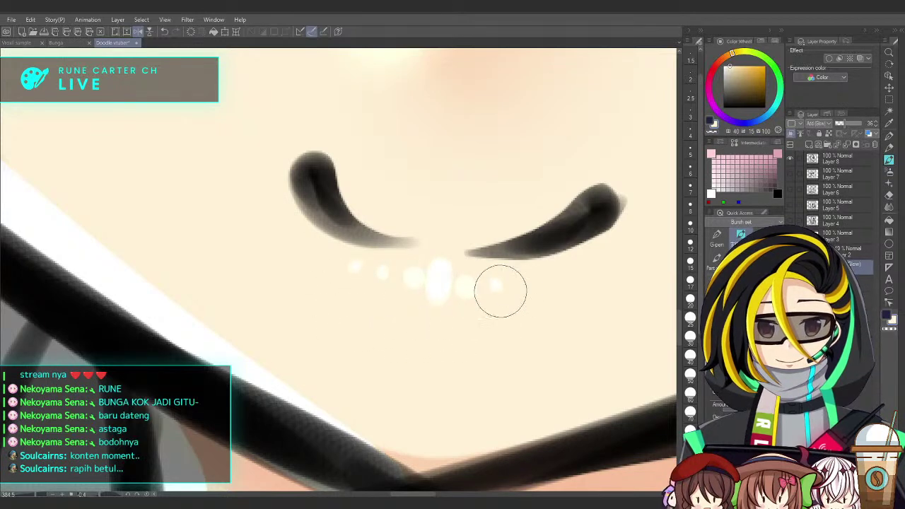
Undo the highlight dots beneath the mouth and restore them to compare the result
{"action": "scroll", "coordinate": [561, 347], "scroll_direction": "down", "scroll_amount": 3}
{"action": "left_click_drag", "start_coordinate": [562, 347], "coordinate": [500, 340]}
{"action": "scroll", "coordinate": [458, 319], "scroll_direction": "up", "scroll_amount": 2}
{"action": "key", "text": "ctrl+z"}
{"action": "key", "text": "ctrl+z"}
{"action": "key", "text": "ctrl+z"}
{"action": "key", "text": "ctrl+z"}
{"action": "key", "text": "ctrl+z"}
{"action": "key", "text": "ctrl+z"}
{"action": "key", "text": "ctrl+y"}
{"action": "key", "text": "ctrl+y"}
{"action": "key", "text": "ctrl+y"}
{"action": "key", "text": "ctrl+y"}
{"action": "key", "text": "ctrl+y"}
Undo the wide row of lip highlights and dab a tighter cluster centred beneath the mouth
{"action": "left_click_drag", "start_coordinate": [484, 256], "coordinate": [327, 236]}
{"action": "key", "text": "ctrl+z"}
{"action": "key", "text": "ctrl+z"}
{"action": "key", "text": "ctrl+z"}
{"action": "key", "text": "ctrl+z"}
{"action": "key", "text": "ctrl+z"}
{"action": "left_click", "coordinate": [465, 298]}
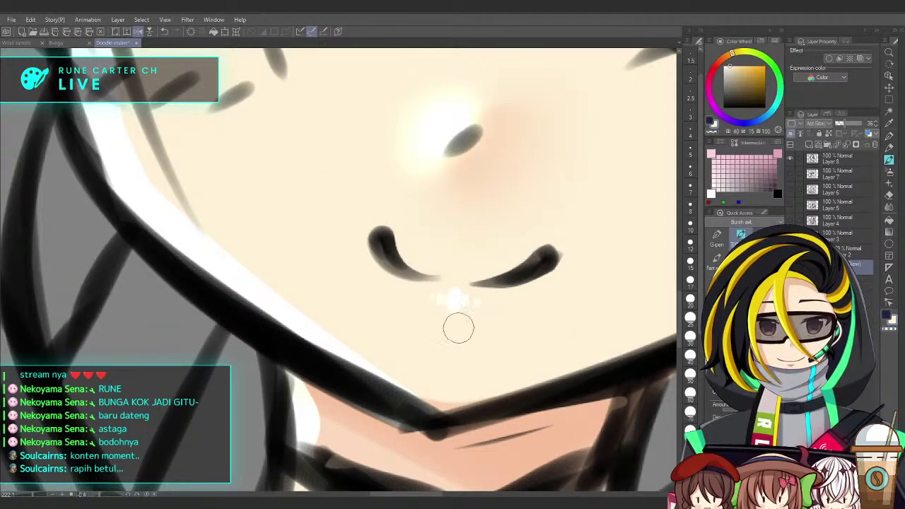
{"action": "scroll", "coordinate": [448, 324], "scroll_direction": "down", "scroll_amount": 3}
{"action": "scroll", "coordinate": [484, 340], "scroll_direction": "up", "scroll_amount": 2}
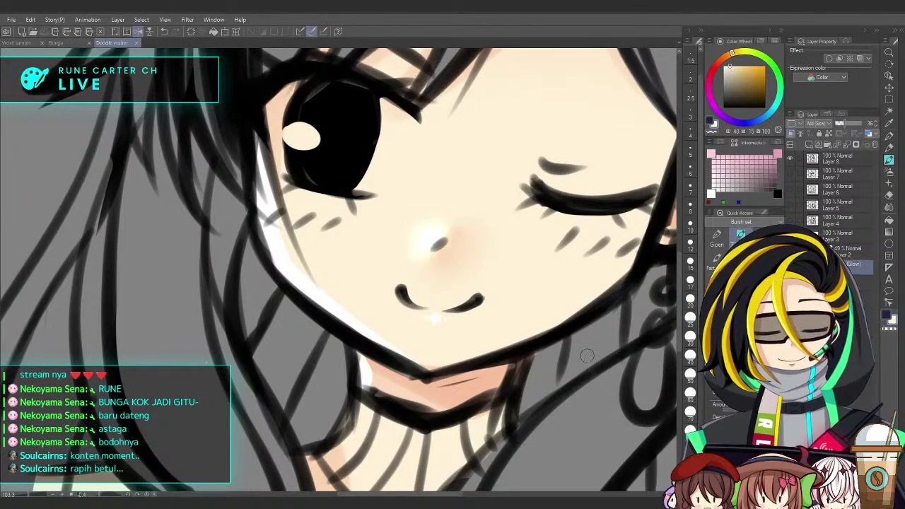
Add a Lighten layer over the skin and paint purple reflected light onto the shaded neck beneath the chin
{"action": "scroll", "coordinate": [592, 355], "scroll_direction": "down", "scroll_amount": 2}
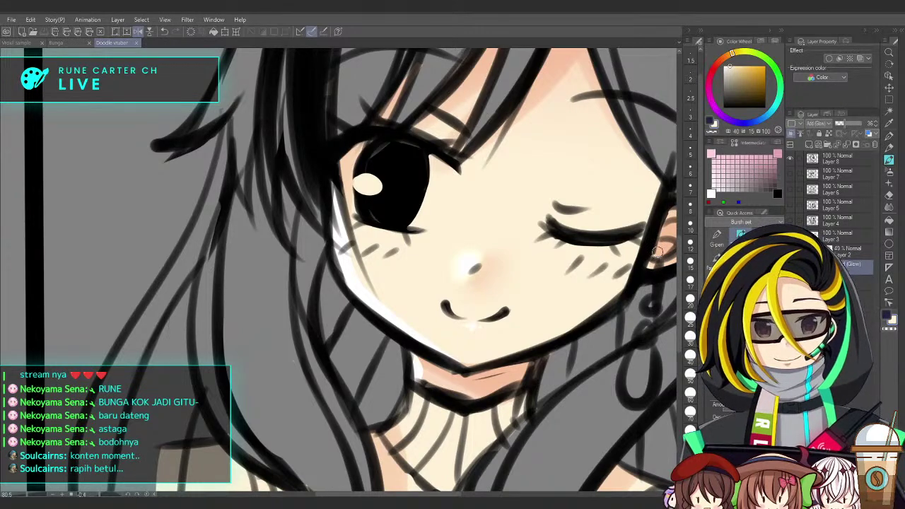
{"action": "left_click_drag", "start_coordinate": [619, 357], "coordinate": [547, 310]}
{"action": "left_click", "coordinate": [798, 143]}
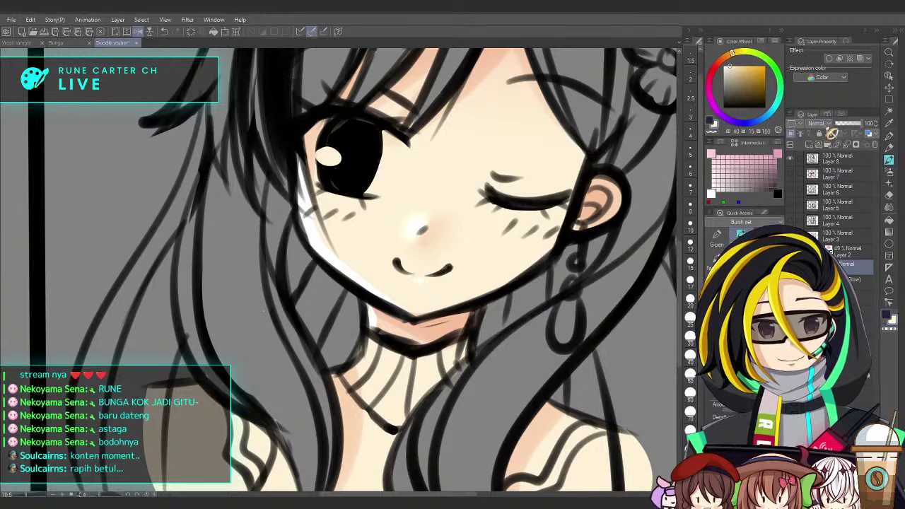
{"action": "left_click", "coordinate": [514, 280], "text": "alt"}
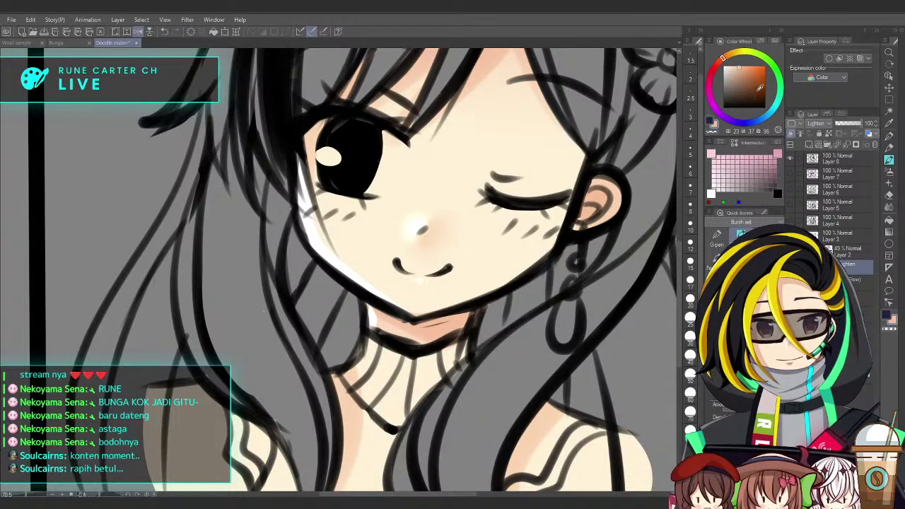
{"action": "left_click", "coordinate": [723, 116]}
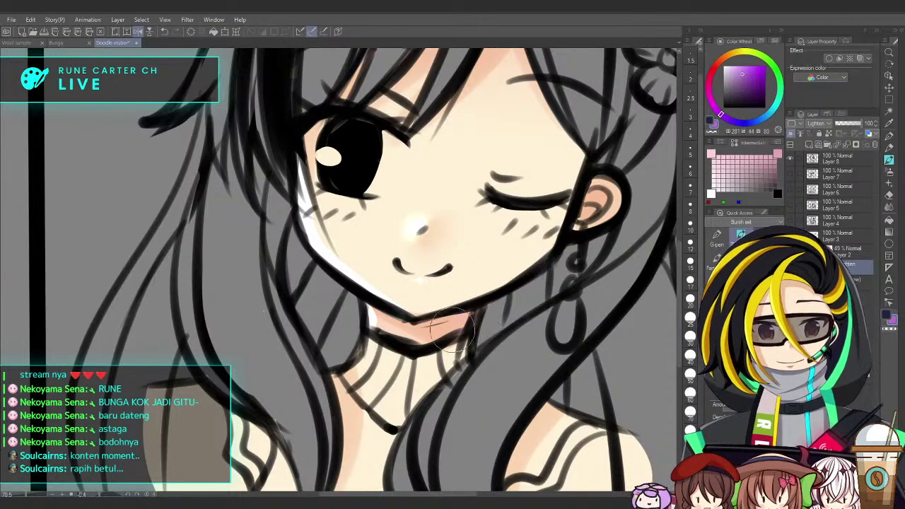
{"action": "scroll", "coordinate": [476, 321], "scroll_direction": "up", "scroll_amount": 3}
{"action": "mouse_move", "coordinate": [479, 283]}
{"action": "left_mouse_down"}
{"action": "mouse_move", "coordinate": [446, 312]}
{"action": "mouse_move", "coordinate": [493, 337]}
{"action": "mouse_move", "coordinate": [495, 311]}
{"action": "left_mouse_up"}
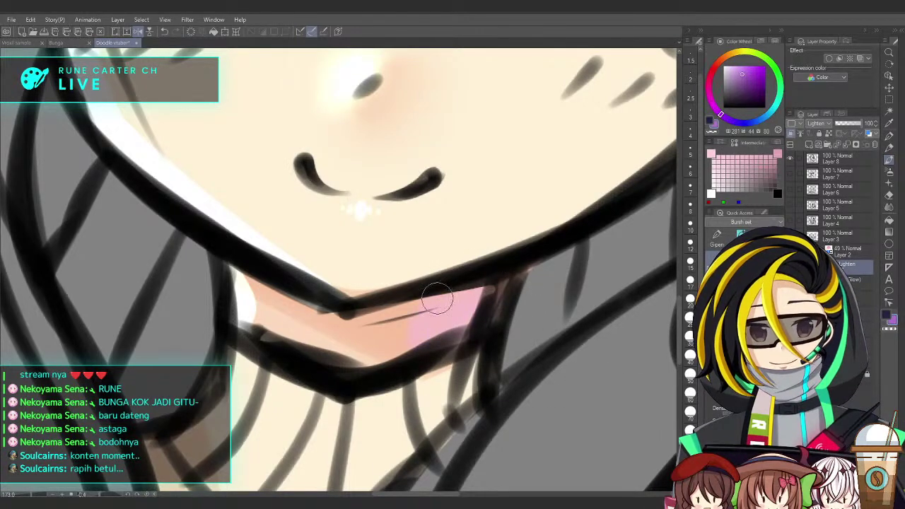
{"action": "scroll", "coordinate": [466, 344], "scroll_direction": "down", "scroll_amount": 5}
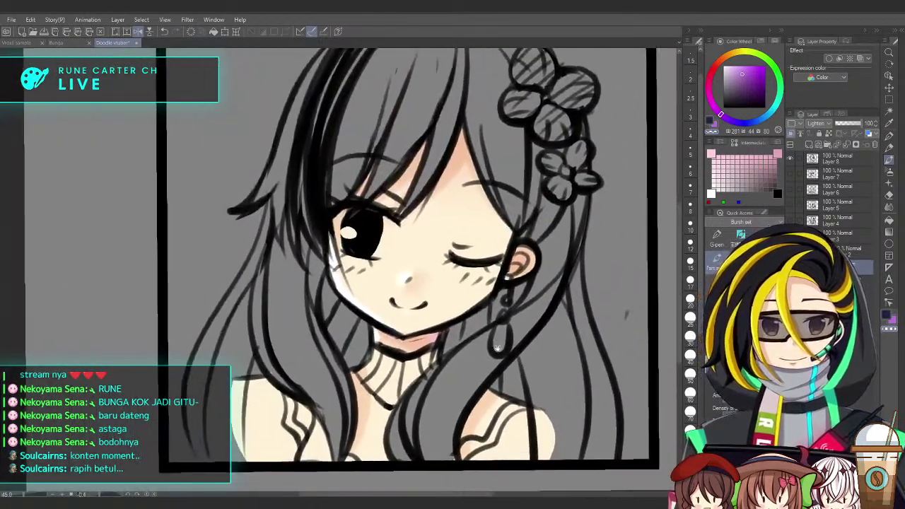
{"action": "left_click_drag", "start_coordinate": [497, 348], "coordinate": [493, 348]}
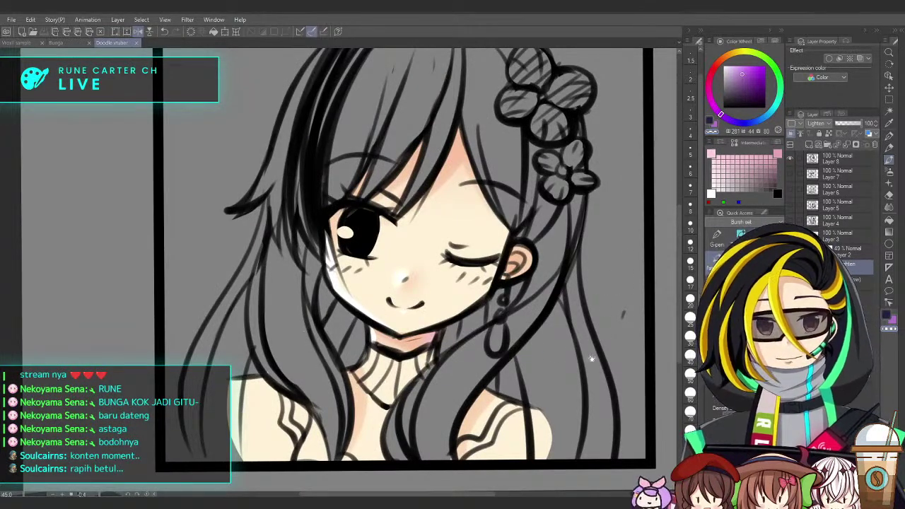
{"action": "left_click_drag", "start_coordinate": [590, 358], "coordinate": [571, 353]}
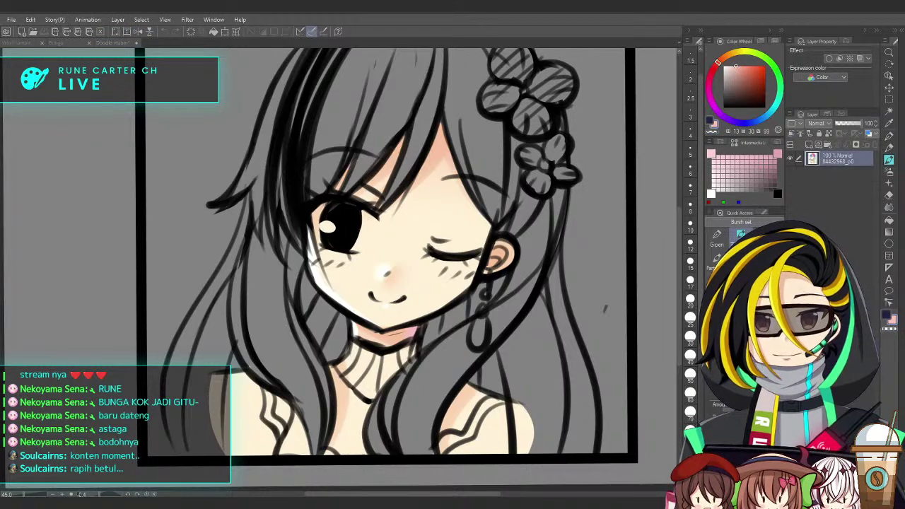
Paint light pink blush patches on both cheeks, beneath the open eye and the winking eye
{"action": "left_click", "coordinate": [493, 322]}
{"action": "left_click_drag", "start_coordinate": [492, 321], "coordinate": [498, 257]}
{"action": "scroll", "coordinate": [433, 212], "scroll_direction": "up", "scroll_amount": 5}
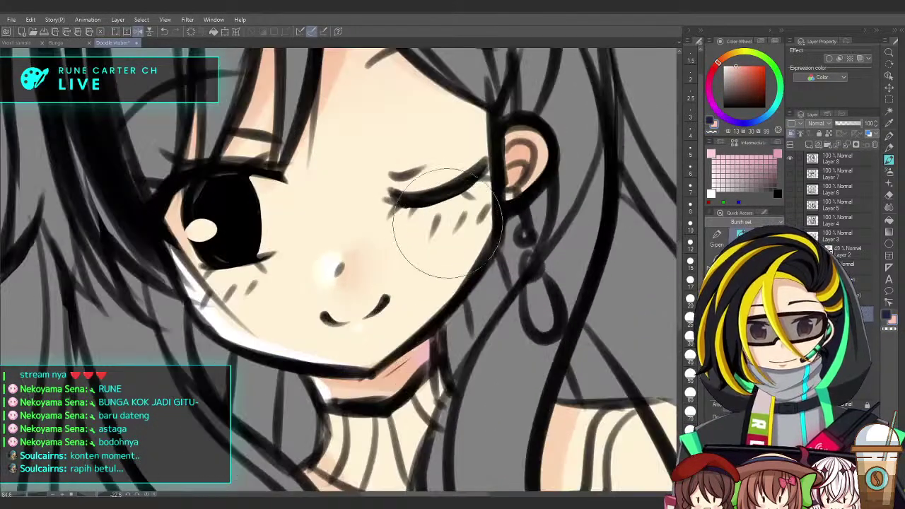
{"action": "left_click_drag", "start_coordinate": [445, 225], "coordinate": [414, 240]}
{"action": "mouse_move", "coordinate": [479, 227]}
{"action": "left_mouse_down"}
{"action": "mouse_move", "coordinate": [395, 247]}
{"action": "mouse_move", "coordinate": [463, 236]}
{"action": "left_mouse_up"}
{"action": "key", "text": "ctrl+z"}
{"action": "mouse_move", "coordinate": [237, 275]}
{"action": "left_mouse_down"}
{"action": "mouse_move", "coordinate": [197, 319]}
{"action": "mouse_move", "coordinate": [221, 282]}
{"action": "left_mouse_up"}
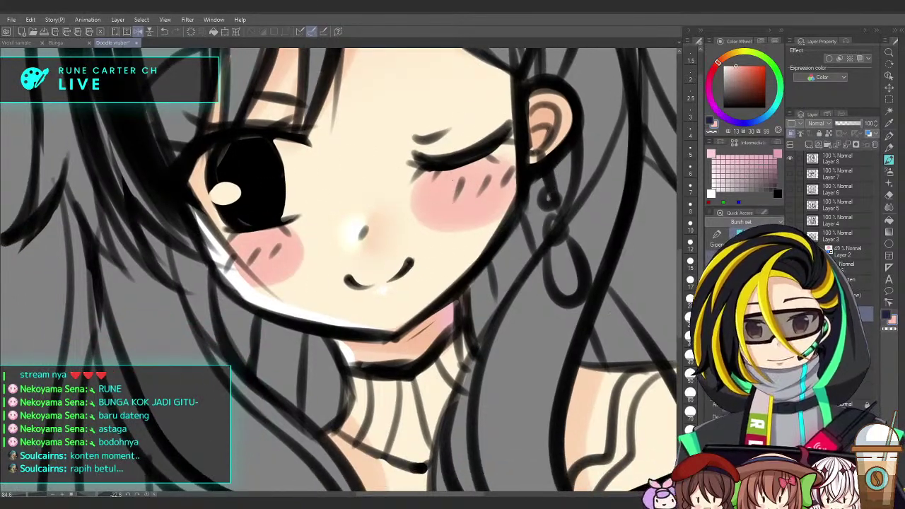
Blend the edges of both cheek blush patches so they fade softly into the skin
{"action": "mouse_move", "coordinate": [307, 259]}
{"action": "left_mouse_down"}
{"action": "mouse_move", "coordinate": [288, 232]}
{"action": "mouse_move", "coordinate": [316, 259]}
{"action": "mouse_move", "coordinate": [248, 292]}
{"action": "mouse_move", "coordinate": [318, 238]}
{"action": "left_mouse_up"}
{"action": "key", "text": "c"}
{"action": "key", "text": "ctrl+z"}
{"action": "mouse_move", "coordinate": [262, 285]}
{"action": "left_mouse_down"}
{"action": "mouse_move", "coordinate": [308, 237]}
{"action": "mouse_move", "coordinate": [298, 222]}
{"action": "mouse_move", "coordinate": [304, 272]}
{"action": "mouse_move", "coordinate": [274, 284]}
{"action": "mouse_move", "coordinate": [295, 275]}
{"action": "left_mouse_up"}
{"action": "mouse_move", "coordinate": [408, 213]}
{"action": "left_mouse_down"}
{"action": "mouse_move", "coordinate": [487, 219]}
{"action": "mouse_move", "coordinate": [521, 148]}
{"action": "mouse_move", "coordinate": [531, 168]}
{"action": "mouse_move", "coordinate": [466, 227]}
{"action": "mouse_move", "coordinate": [421, 171]}
{"action": "mouse_move", "coordinate": [462, 227]}
{"action": "mouse_move", "coordinate": [503, 214]}
{"action": "mouse_move", "coordinate": [539, 223]}
{"action": "left_mouse_up"}
{"action": "left_click_drag", "start_coordinate": [551, 290], "coordinate": [549, 351]}
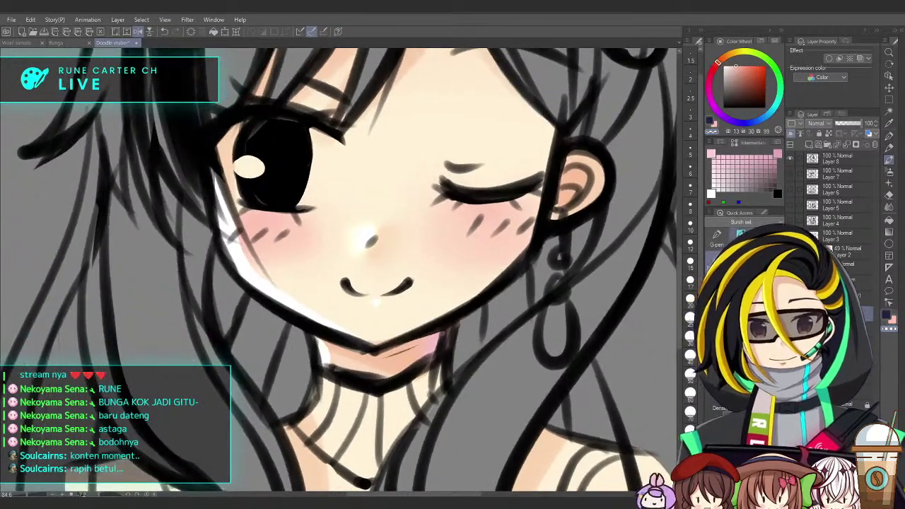
{"action": "left_click", "coordinate": [193, 360]}
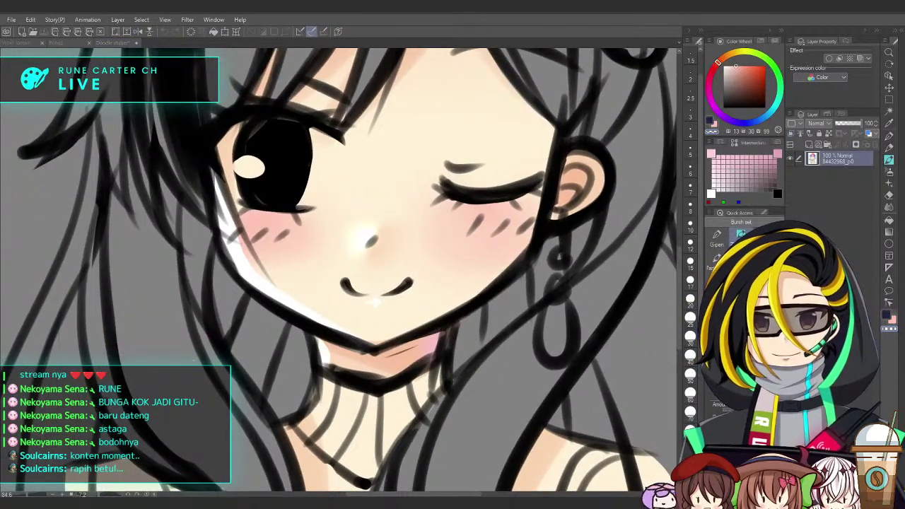
Paint a light pink lower lip beneath the mouth line, undoing and redrawing the stroke to refine its curve
{"action": "left_click", "coordinate": [395, 301]}
{"action": "mouse_move", "coordinate": [395, 302]}
{"action": "left_mouse_down"}
{"action": "mouse_move", "coordinate": [339, 385]}
{"action": "mouse_move", "coordinate": [397, 347]}
{"action": "mouse_move", "coordinate": [373, 360]}
{"action": "left_mouse_up"}
{"action": "scroll", "coordinate": [333, 218], "scroll_direction": "up", "scroll_amount": 3}
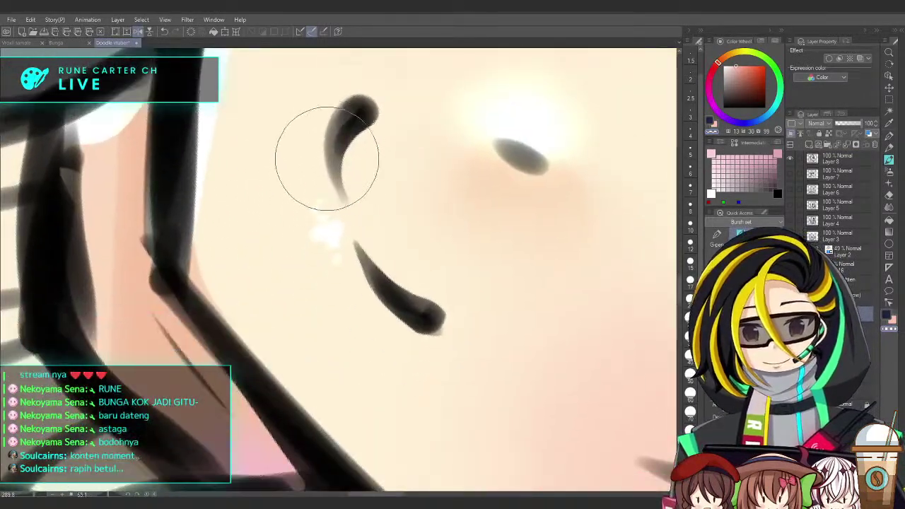
{"action": "key", "text": "e"}
{"action": "key", "text": "b"}
{"action": "key", "text": "x"}
{"action": "key", "text": "x"}
{"action": "left_click_drag", "start_coordinate": [330, 134], "coordinate": [366, 283]}
{"action": "key", "text": "ctrl+z"}
{"action": "mouse_move", "coordinate": [325, 148]}
{"action": "left_mouse_down"}
{"action": "mouse_move", "coordinate": [371, 289]}
{"action": "mouse_move", "coordinate": [377, 269]}
{"action": "mouse_move", "coordinate": [331, 173]}
{"action": "mouse_move", "coordinate": [337, 127]}
{"action": "mouse_move", "coordinate": [317, 222]}
{"action": "mouse_move", "coordinate": [399, 297]}
{"action": "mouse_move", "coordinate": [371, 270]}
{"action": "mouse_move", "coordinate": [331, 139]}
{"action": "mouse_move", "coordinate": [342, 269]}
{"action": "mouse_move", "coordinate": [405, 293]}
{"action": "left_mouse_up"}
{"action": "key", "text": "ctrl+z"}
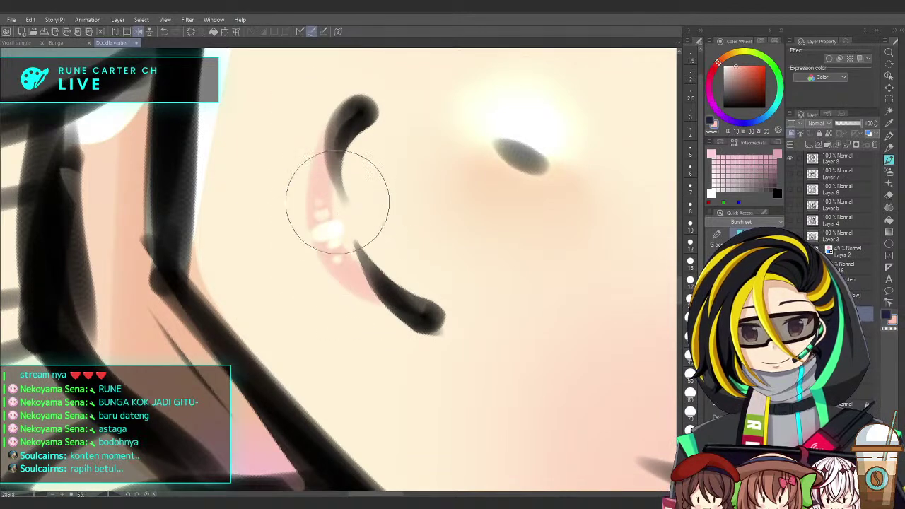
Extend the pink lip up to the mouth line and trim its corners into a narrower shape
{"action": "key", "text": "ctrl+z"}
{"action": "left_click_drag", "start_coordinate": [331, 142], "coordinate": [316, 185]}
{"action": "key", "text": "ctrl+y"}
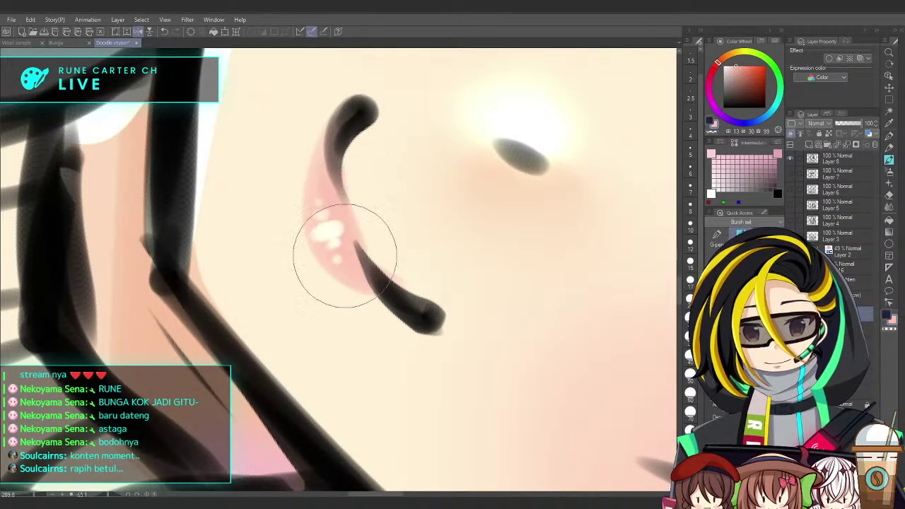
{"action": "mouse_move", "coordinate": [359, 198]}
{"action": "left_mouse_down"}
{"action": "mouse_move", "coordinate": [282, 97]}
{"action": "mouse_move", "coordinate": [212, 148]}
{"action": "left_mouse_up"}
{"action": "mouse_move", "coordinate": [462, 199]}
{"action": "left_mouse_down"}
{"action": "mouse_move", "coordinate": [436, 166]}
{"action": "mouse_move", "coordinate": [447, 176]}
{"action": "left_mouse_up"}
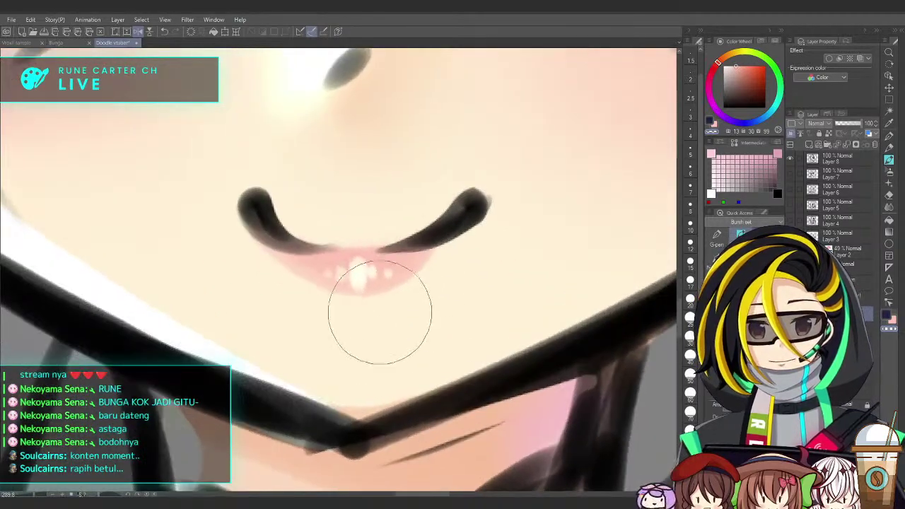
{"action": "mouse_move", "coordinate": [356, 317]}
{"action": "left_mouse_down"}
{"action": "mouse_move", "coordinate": [283, 226]}
{"action": "mouse_move", "coordinate": [318, 313]}
{"action": "mouse_move", "coordinate": [267, 238]}
{"action": "mouse_move", "coordinate": [330, 319]}
{"action": "mouse_move", "coordinate": [295, 273]}
{"action": "mouse_move", "coordinate": [356, 320]}
{"action": "left_mouse_up"}
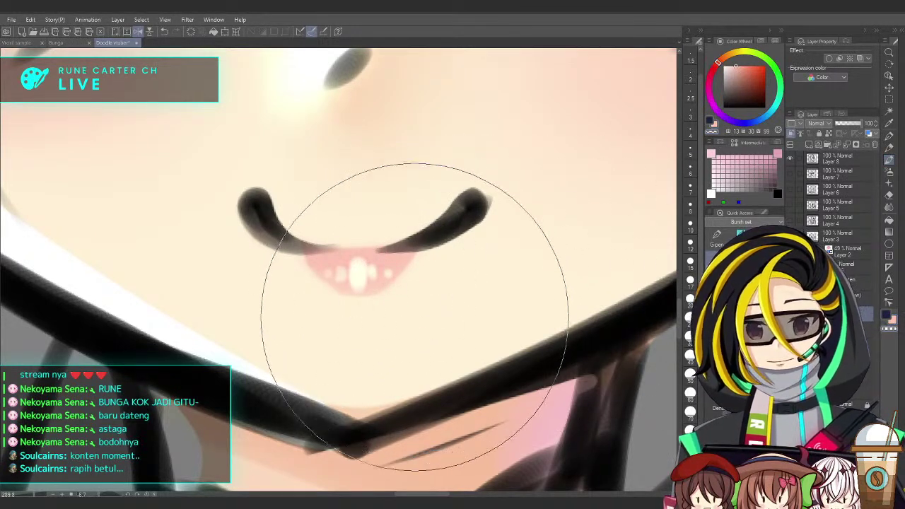
Soften the corners and edges of the pink lip so it blends into the surrounding skin
{"action": "left_click_drag", "start_coordinate": [406, 229], "coordinate": [444, 191]}
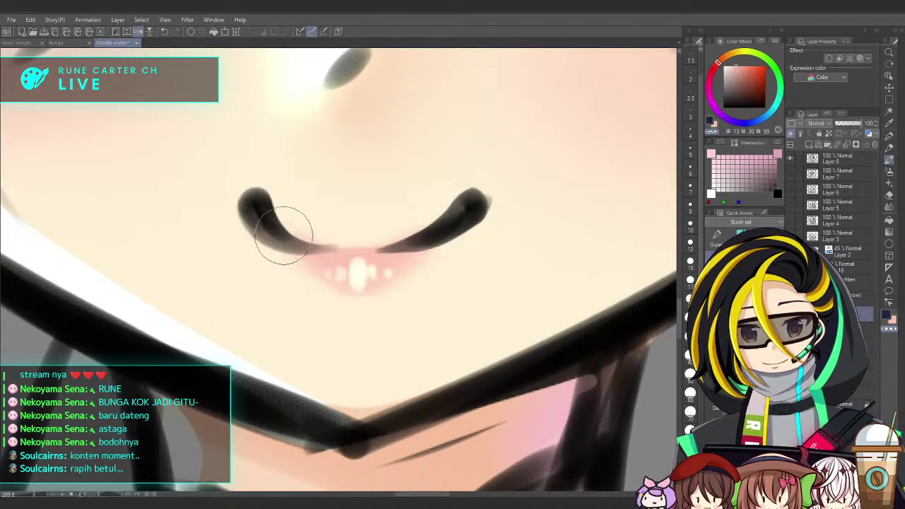
{"action": "mouse_move", "coordinate": [454, 239]}
{"action": "left_mouse_down"}
{"action": "mouse_move", "coordinate": [332, 232]}
{"action": "mouse_move", "coordinate": [343, 241]}
{"action": "mouse_move", "coordinate": [325, 159]}
{"action": "left_mouse_up"}
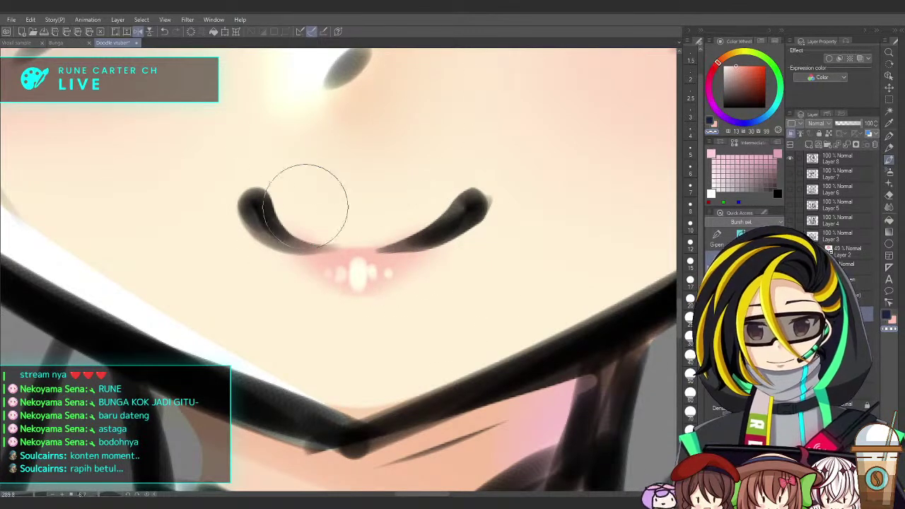
{"action": "left_click_drag", "start_coordinate": [339, 239], "coordinate": [415, 226]}
{"action": "left_click_drag", "start_coordinate": [512, 264], "coordinate": [424, 272]}
{"action": "mouse_move", "coordinate": [612, 308]}
{"action": "left_mouse_down"}
{"action": "mouse_move", "coordinate": [541, 323]}
{"action": "mouse_move", "coordinate": [559, 296]}
{"action": "left_mouse_up"}
{"action": "scroll", "coordinate": [540, 322], "scroll_direction": "down", "scroll_amount": 3}
{"action": "scroll", "coordinate": [551, 310], "scroll_direction": "up", "scroll_amount": 2}
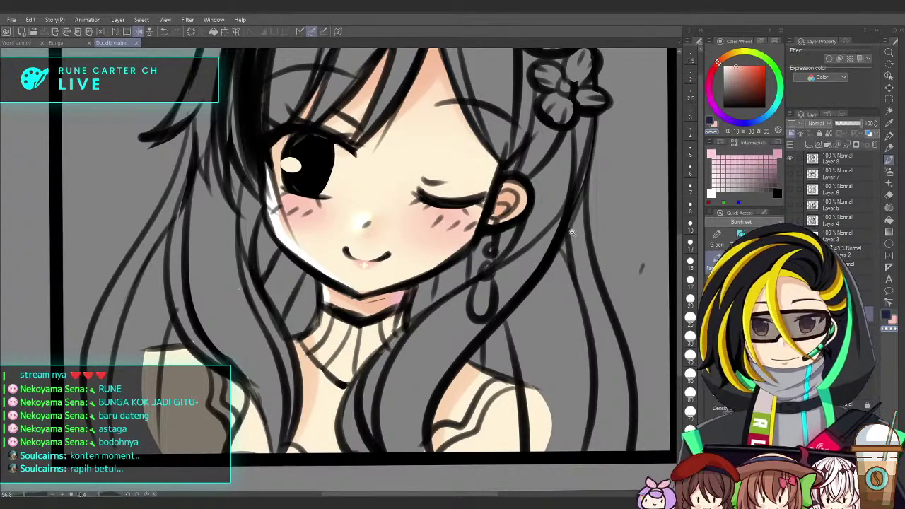
{"action": "scroll", "coordinate": [570, 225], "scroll_direction": "down", "scroll_amount": 2}
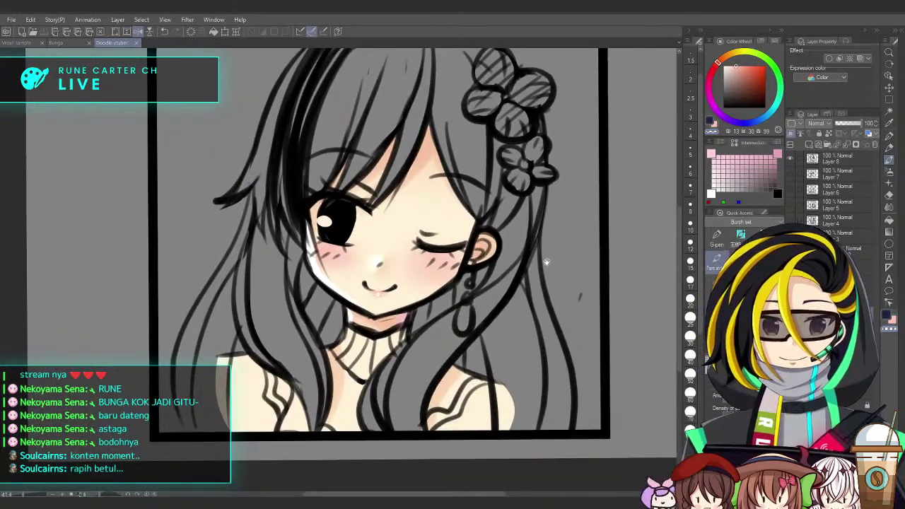
{"action": "left_click_drag", "start_coordinate": [545, 259], "coordinate": [543, 273]}
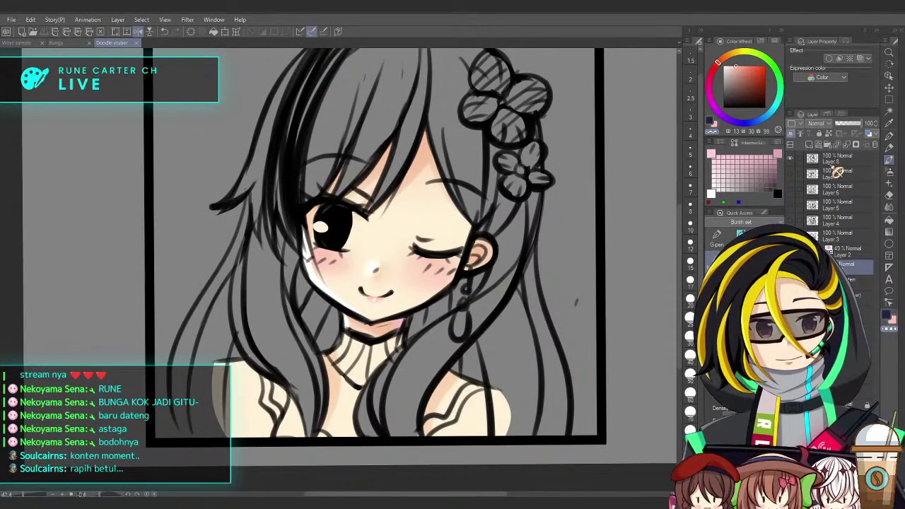
Add a new layer above the line art, block in dark red over the fringe and eye, and clip it to the lines
{"action": "left_click", "coordinate": [826, 155]}
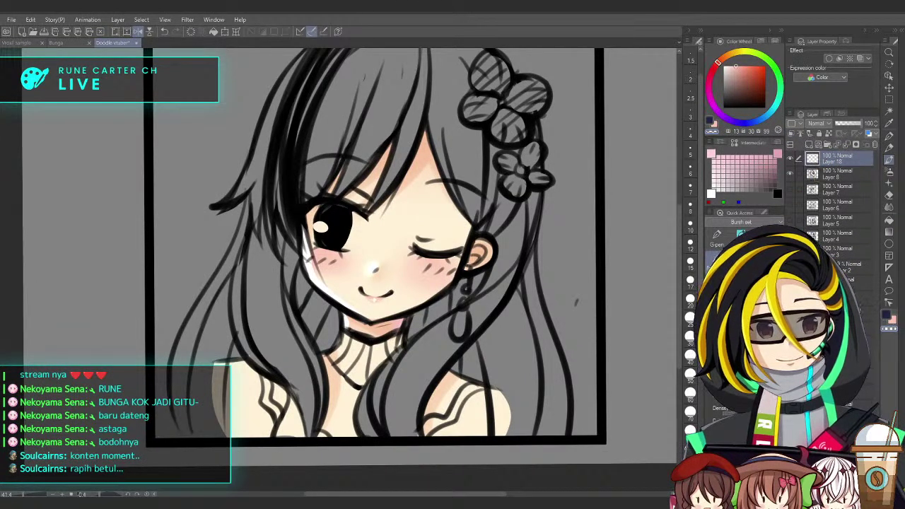
{"action": "left_click", "coordinate": [426, 182], "text": "alt"}
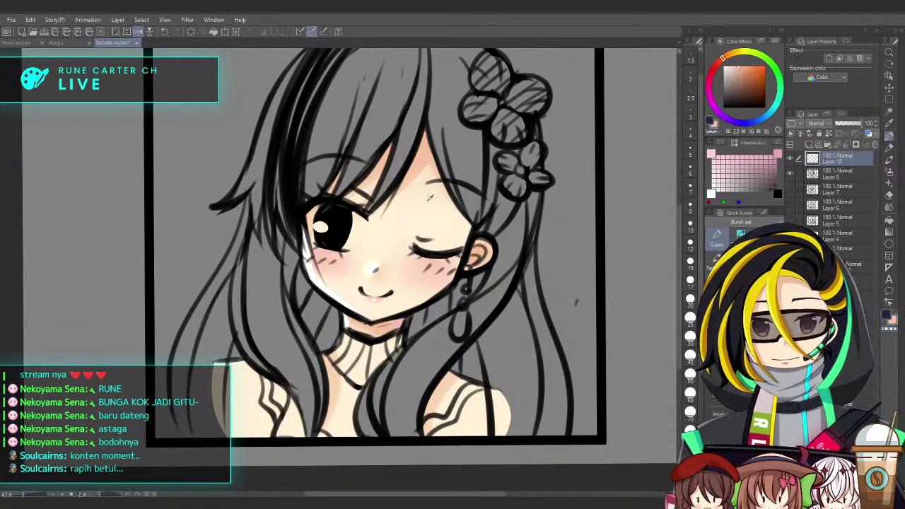
{"action": "left_click", "coordinate": [716, 64]}
{"action": "mouse_move", "coordinate": [318, 212]}
{"action": "left_mouse_down"}
{"action": "mouse_move", "coordinate": [397, 185]}
{"action": "mouse_move", "coordinate": [409, 198]}
{"action": "left_mouse_up"}
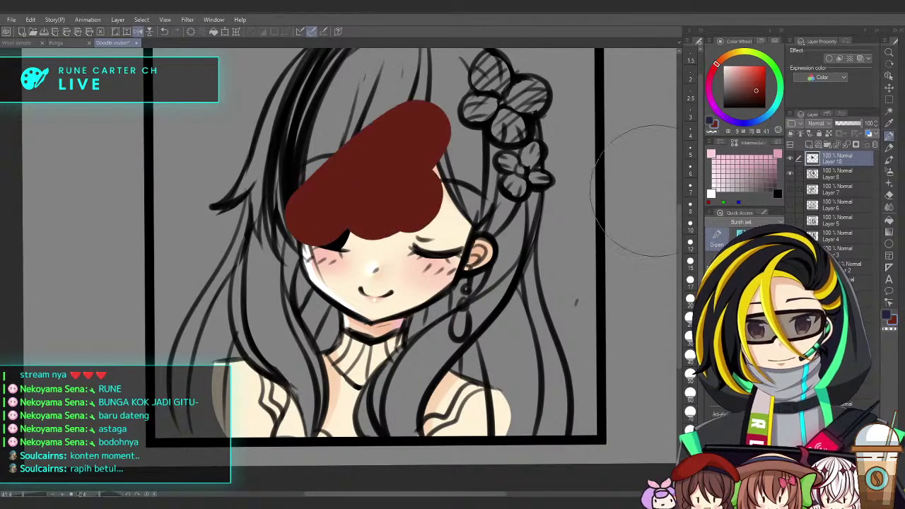
{"action": "left_click", "coordinate": [791, 134]}
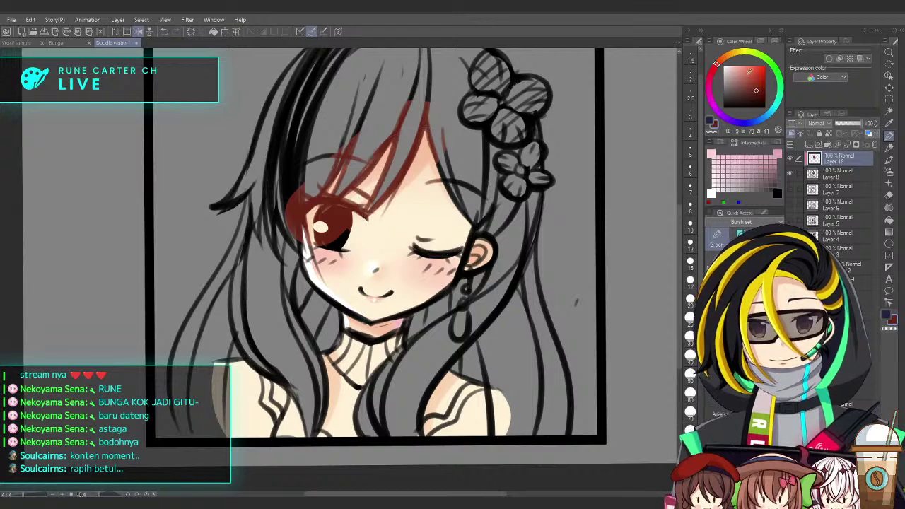
Switch to a darker maroon and paint over the line art of the face, neck and inner hair strands
{"action": "left_click_drag", "start_coordinate": [328, 200], "coordinate": [427, 151]}
{"action": "left_click", "coordinate": [711, 71]}
{"action": "mouse_move", "coordinate": [334, 212]}
{"action": "left_mouse_down"}
{"action": "mouse_move", "coordinate": [307, 214]}
{"action": "mouse_move", "coordinate": [363, 211]}
{"action": "mouse_move", "coordinate": [393, 110]}
{"action": "mouse_move", "coordinate": [456, 191]}
{"action": "mouse_move", "coordinate": [448, 203]}
{"action": "mouse_move", "coordinate": [466, 267]}
{"action": "mouse_move", "coordinate": [426, 296]}
{"action": "mouse_move", "coordinate": [356, 311]}
{"action": "mouse_move", "coordinate": [314, 246]}
{"action": "mouse_move", "coordinate": [420, 277]}
{"action": "mouse_move", "coordinate": [356, 289]}
{"action": "mouse_move", "coordinate": [352, 342]}
{"action": "mouse_move", "coordinate": [248, 355]}
{"action": "mouse_move", "coordinate": [282, 396]}
{"action": "mouse_move", "coordinate": [279, 423]}
{"action": "mouse_move", "coordinate": [407, 412]}
{"action": "mouse_move", "coordinate": [481, 384]}
{"action": "mouse_move", "coordinate": [537, 424]}
{"action": "left_mouse_up"}
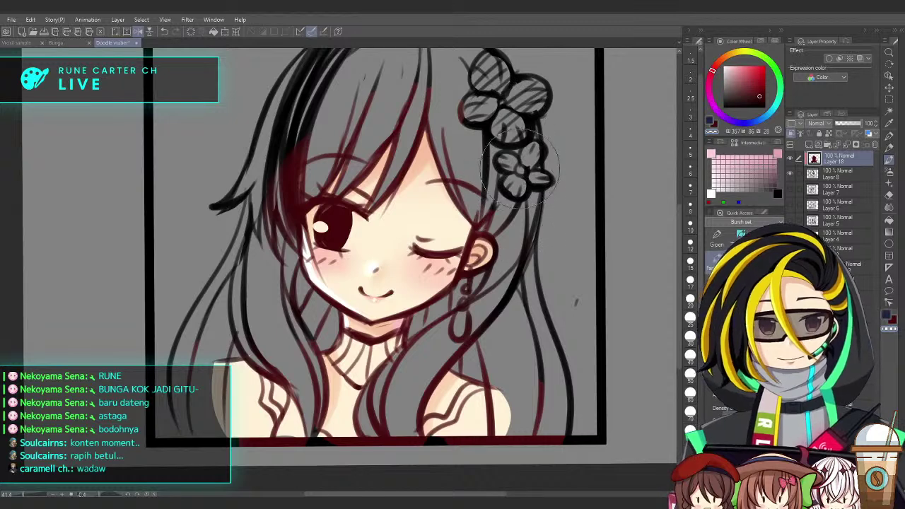
{"action": "mouse_move", "coordinate": [522, 326]}
{"action": "left_mouse_down"}
{"action": "mouse_move", "coordinate": [552, 309]}
{"action": "mouse_move", "coordinate": [539, 320]}
{"action": "left_mouse_up"}
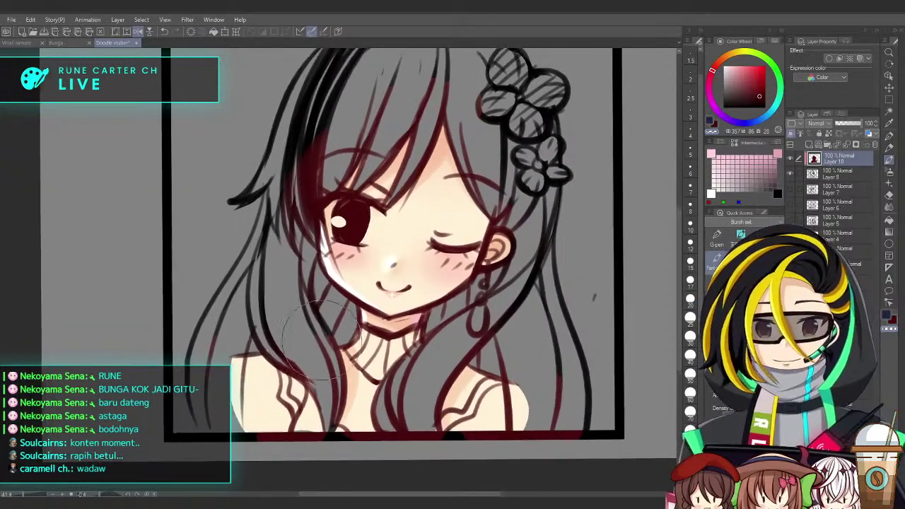
{"action": "left_click_drag", "start_coordinate": [503, 411], "coordinate": [494, 421]}
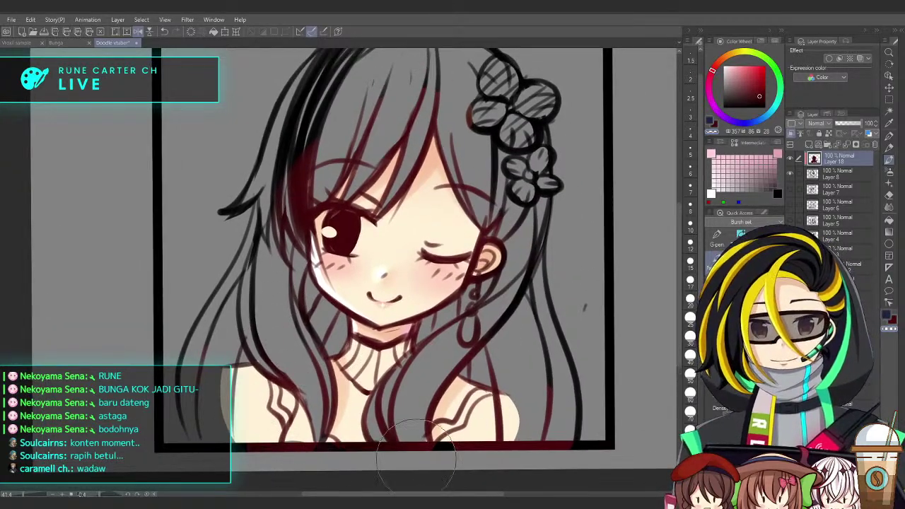
Pick a brighter red and recolour the mouth and nose lines using a smaller G-pen
{"action": "left_click_drag", "start_coordinate": [526, 284], "coordinate": [525, 320]}
{"action": "scroll", "coordinate": [450, 268], "scroll_direction": "up", "scroll_amount": 3}
{"action": "left_click_drag", "start_coordinate": [473, 285], "coordinate": [490, 213]}
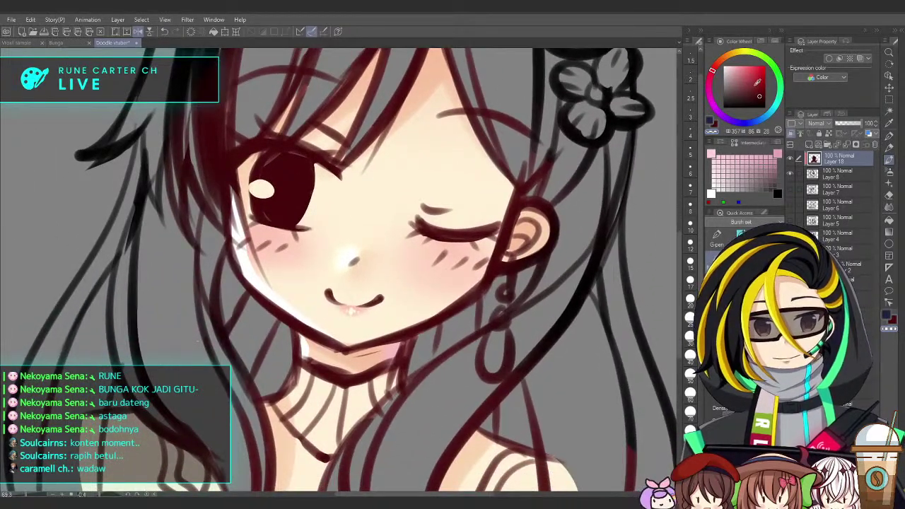
{"action": "left_click", "coordinate": [716, 239]}
{"action": "left_click_drag", "start_coordinate": [285, 176], "coordinate": [290, 210]}
{"action": "key", "text": "ctrl+z"}
{"action": "key", "text": "bracketleft"}
{"action": "key", "text": "bracketleft"}
{"action": "key", "text": "bracketleft"}
{"action": "key", "text": "bracketleft"}
{"action": "left_click_drag", "start_coordinate": [360, 276], "coordinate": [371, 263]}
{"action": "left_click_drag", "start_coordinate": [417, 327], "coordinate": [412, 287]}
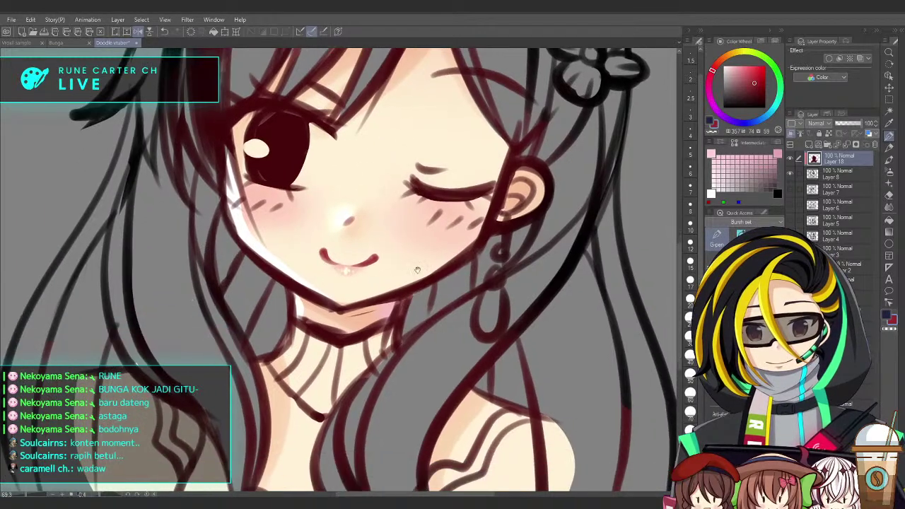
Recolour the short crease lines above the eyes with the same brighter red
{"action": "left_click_drag", "start_coordinate": [426, 156], "coordinate": [417, 224]}
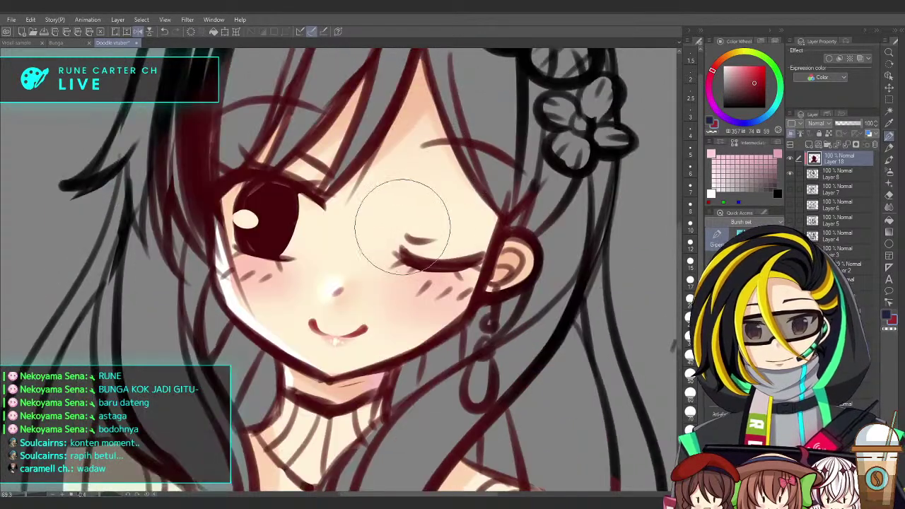
{"action": "mouse_move", "coordinate": [313, 159]}
{"action": "left_mouse_down"}
{"action": "mouse_move", "coordinate": [316, 182]}
{"action": "mouse_move", "coordinate": [340, 162]}
{"action": "mouse_move", "coordinate": [304, 174]}
{"action": "left_mouse_up"}
{"action": "left_click_drag", "start_coordinate": [424, 180], "coordinate": [451, 72]}
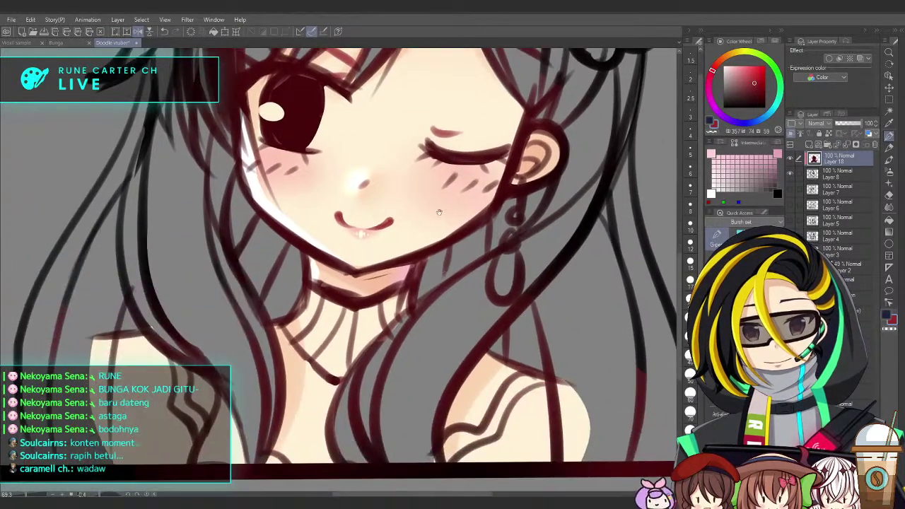
{"action": "left_click_drag", "start_coordinate": [414, 289], "coordinate": [378, 291]}
{"action": "left_click_drag", "start_coordinate": [416, 304], "coordinate": [355, 370]}
Add a new layer above the clipped line-colour layer
{"action": "left_click_drag", "start_coordinate": [444, 258], "coordinate": [472, 259]}
{"action": "mouse_move", "coordinate": [396, 275]}
{"action": "left_mouse_down"}
{"action": "mouse_move", "coordinate": [432, 261]}
{"action": "mouse_move", "coordinate": [396, 288]}
{"action": "left_mouse_up"}
{"action": "left_click_drag", "start_coordinate": [507, 293], "coordinate": [481, 292]}
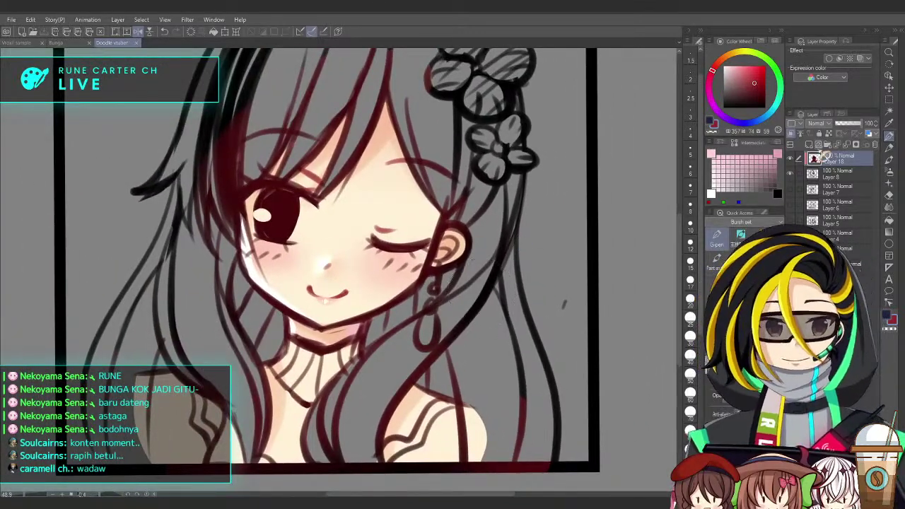
{"action": "left_click", "coordinate": [809, 144]}
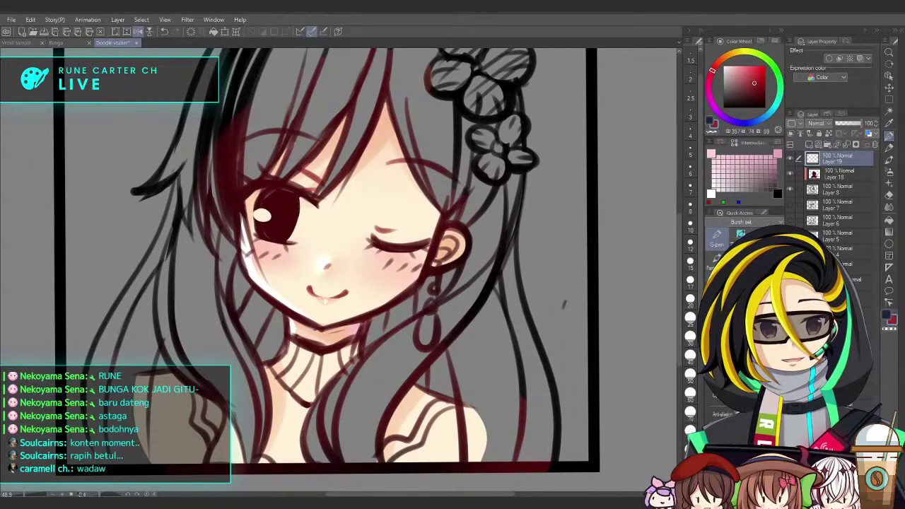
Sample the pale skin colour and airbrush a soft glow over the hair around the face, neck and fringe on the new layer
{"action": "left_click", "coordinate": [401, 224], "text": "alt"}
{"action": "scroll", "coordinate": [392, 205], "scroll_direction": "down", "scroll_amount": 2}
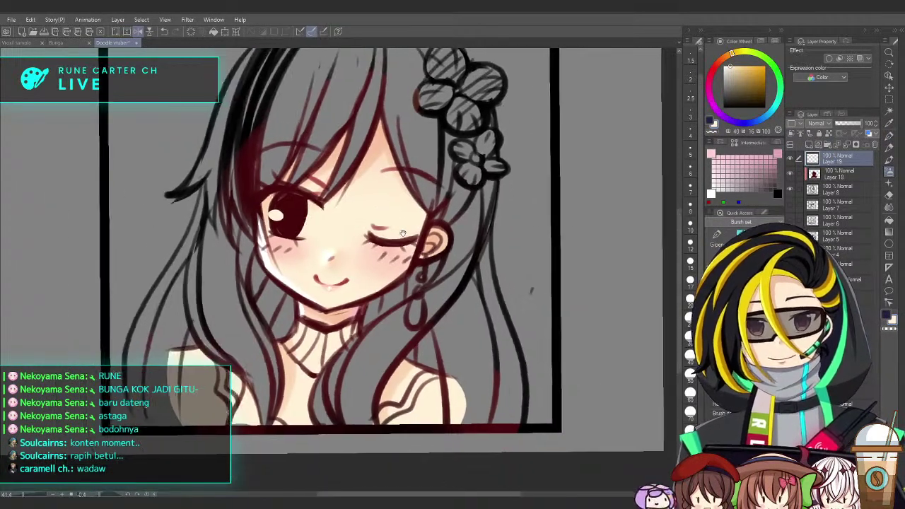
{"action": "left_click_drag", "start_coordinate": [404, 244], "coordinate": [408, 243]}
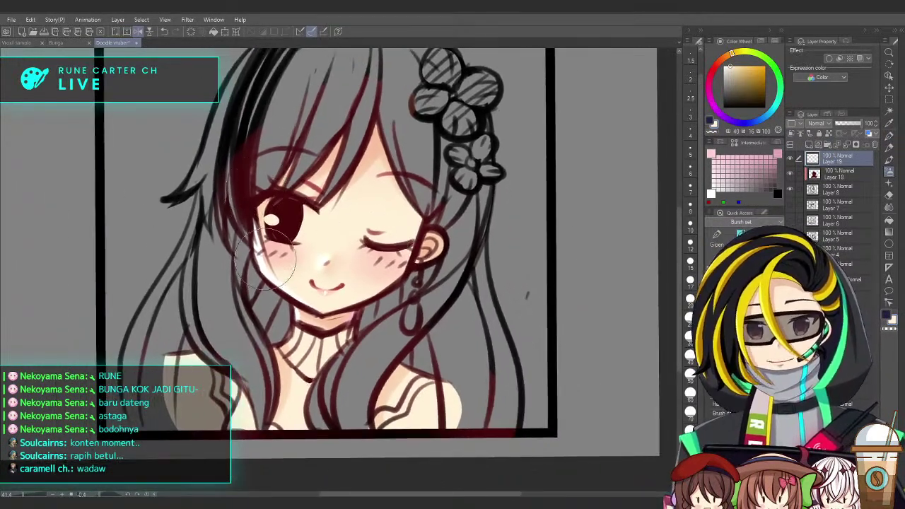
{"action": "mouse_move", "coordinate": [286, 251]}
{"action": "left_mouse_down"}
{"action": "mouse_move", "coordinate": [259, 191]}
{"action": "mouse_move", "coordinate": [263, 263]}
{"action": "mouse_move", "coordinate": [285, 298]}
{"action": "mouse_move", "coordinate": [289, 332]}
{"action": "mouse_move", "coordinate": [188, 355]}
{"action": "mouse_move", "coordinate": [205, 395]}
{"action": "left_mouse_up"}
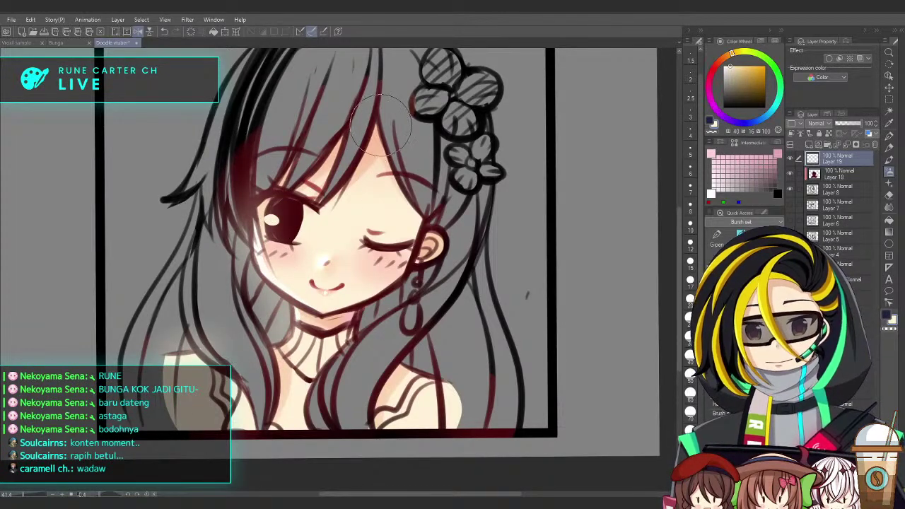
{"action": "left_click_drag", "start_coordinate": [428, 220], "coordinate": [360, 327]}
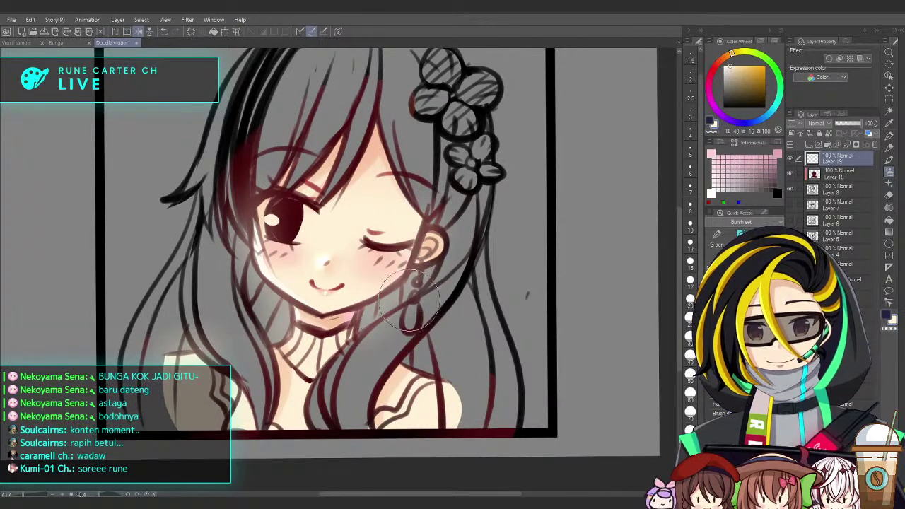
{"action": "left_click_drag", "start_coordinate": [380, 126], "coordinate": [438, 220]}
{"action": "mouse_move", "coordinate": [256, 207]}
{"action": "left_mouse_down"}
{"action": "mouse_move", "coordinate": [273, 190]}
{"action": "mouse_move", "coordinate": [348, 117]}
{"action": "mouse_move", "coordinate": [322, 211]}
{"action": "left_mouse_up"}
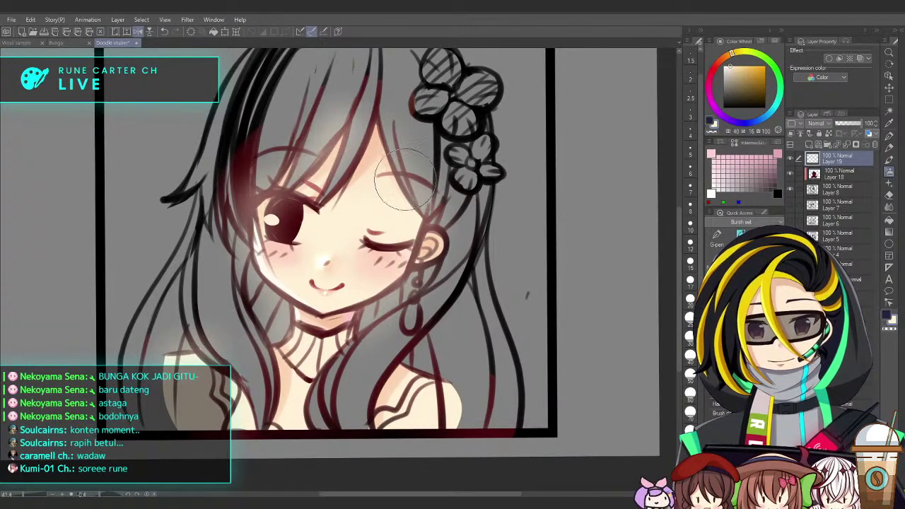
{"action": "left_click_drag", "start_coordinate": [356, 162], "coordinate": [410, 116]}
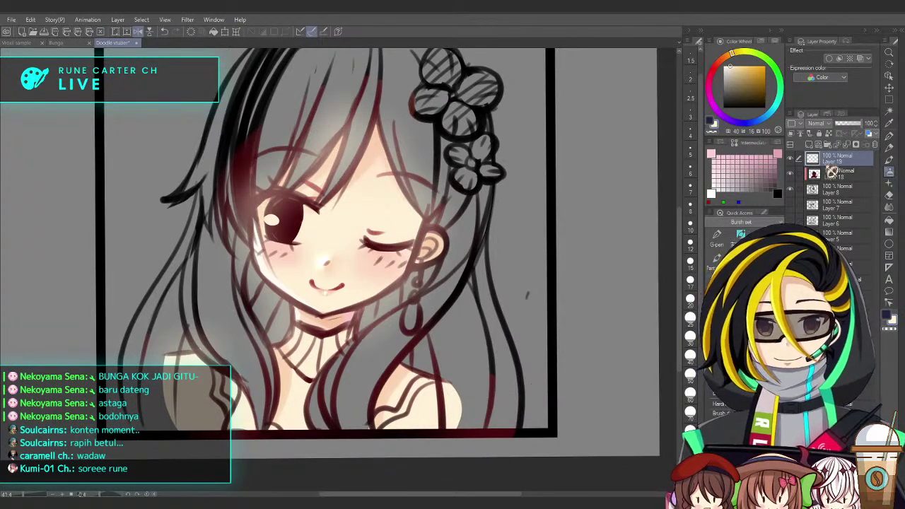
Set the glow layer's blending mode to Lighten and its opacity to 50%
{"action": "key", "text": "Delete"}
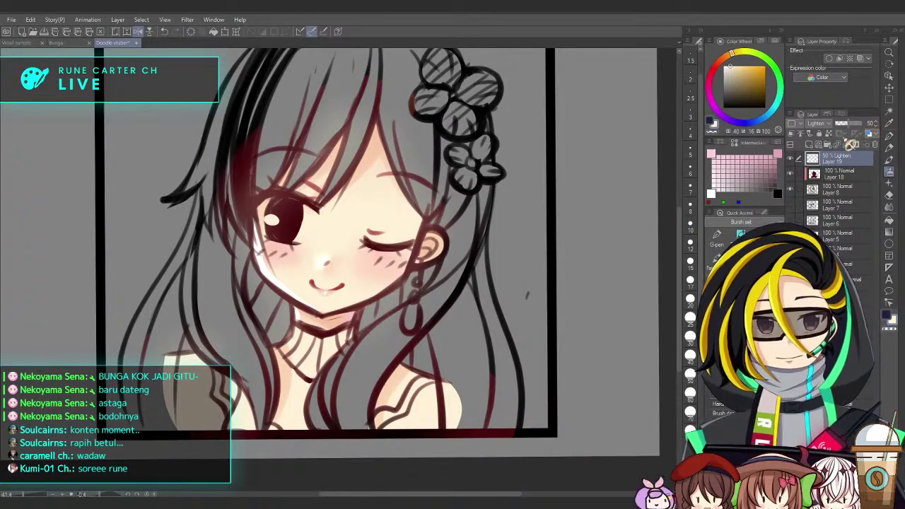
{"action": "scroll", "coordinate": [526, 296], "scroll_direction": "down", "scroll_amount": 5}
{"action": "scroll", "coordinate": [524, 304], "scroll_direction": "up", "scroll_amount": 4}
{"action": "scroll", "coordinate": [525, 322], "scroll_direction": "up", "scroll_amount": 4}
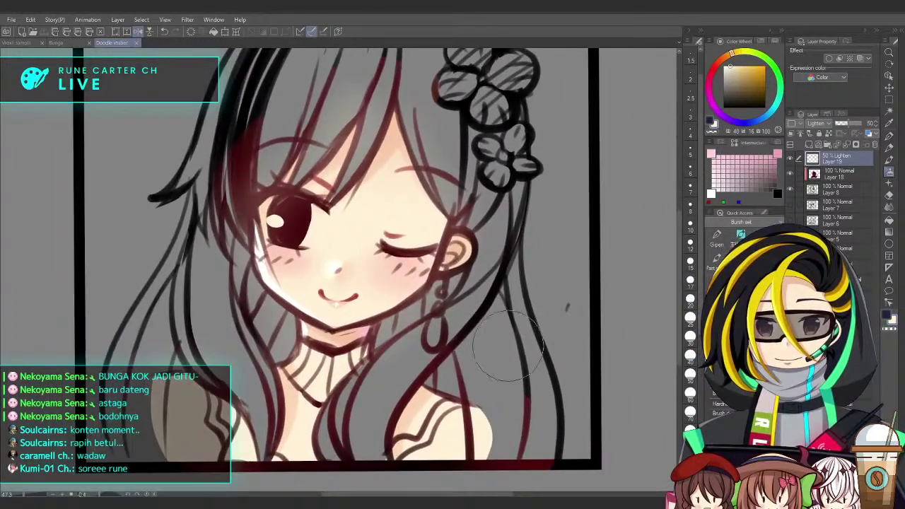
{"action": "scroll", "coordinate": [566, 309], "scroll_direction": "down", "scroll_amount": 4}
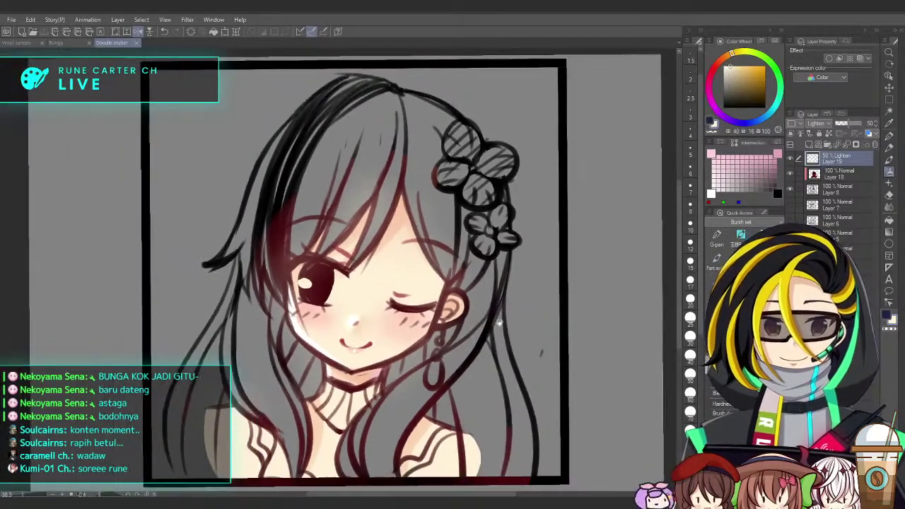
Check the face in the Bunga drawing and bring up the face in the Vroxl sample drawing
{"action": "left_click", "coordinate": [58, 44]}
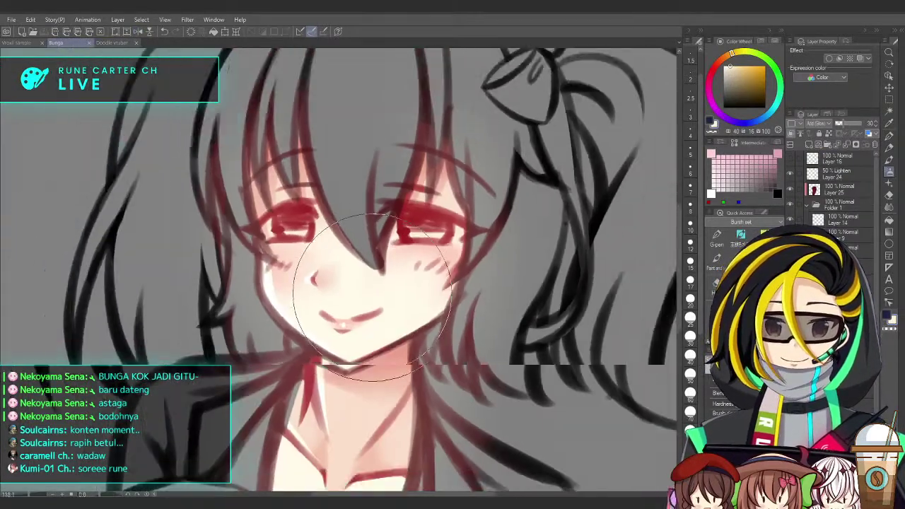
{"action": "scroll", "coordinate": [356, 278], "scroll_direction": "down", "scroll_amount": 3}
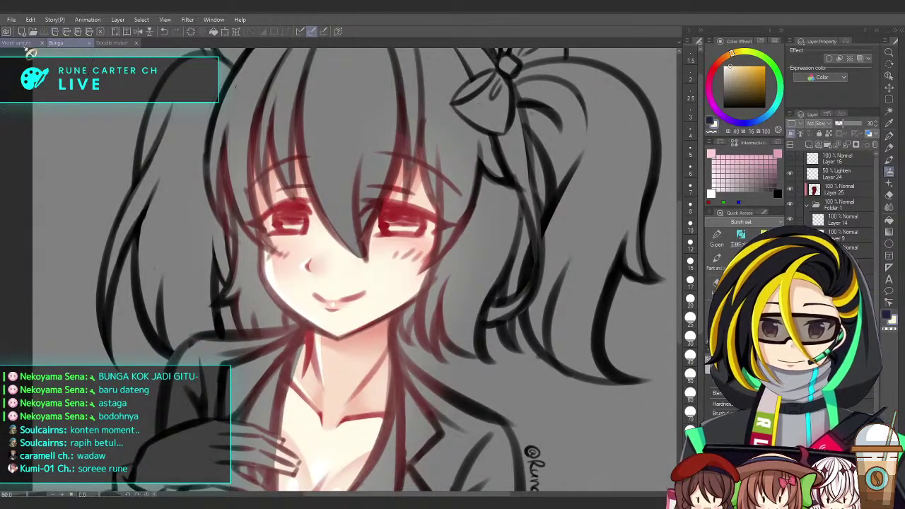
{"action": "left_click", "coordinate": [27, 44]}
{"action": "scroll", "coordinate": [393, 277], "scroll_direction": "down", "scroll_amount": 2}
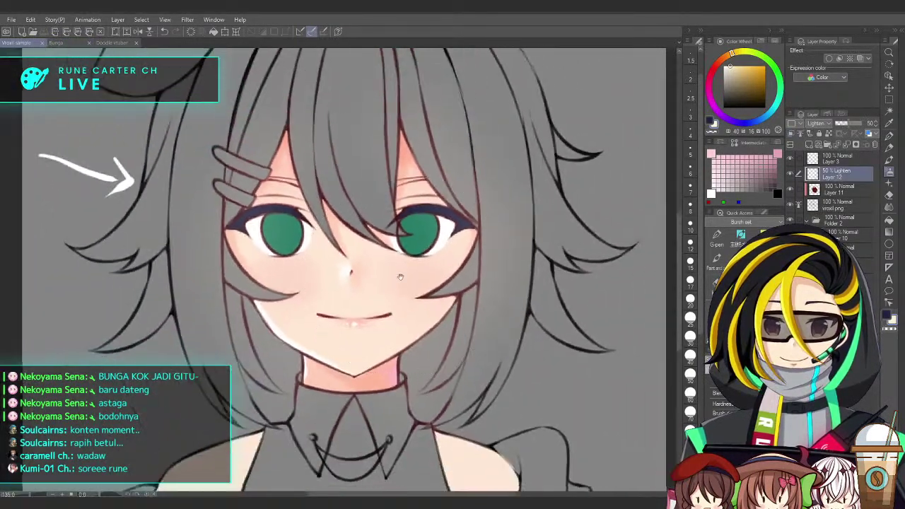
{"action": "scroll", "coordinate": [393, 276], "scroll_direction": "up", "scroll_amount": 3}
{"action": "mouse_move", "coordinate": [402, 279]}
{"action": "left_mouse_down"}
{"action": "mouse_move", "coordinate": [410, 303]}
{"action": "mouse_move", "coordinate": [414, 287]}
{"action": "left_mouse_up"}
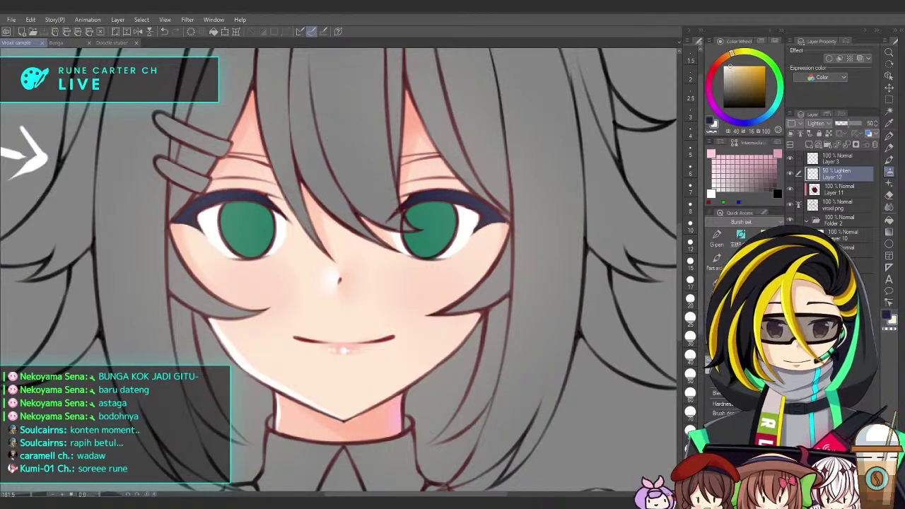
On Layer 10 of the sample, lock transparent pixels and fill both eyes with maroon sampled from the line art
{"action": "left_click", "coordinate": [841, 236]}
{"action": "left_click_drag", "start_coordinate": [454, 219], "coordinate": [591, 219]}
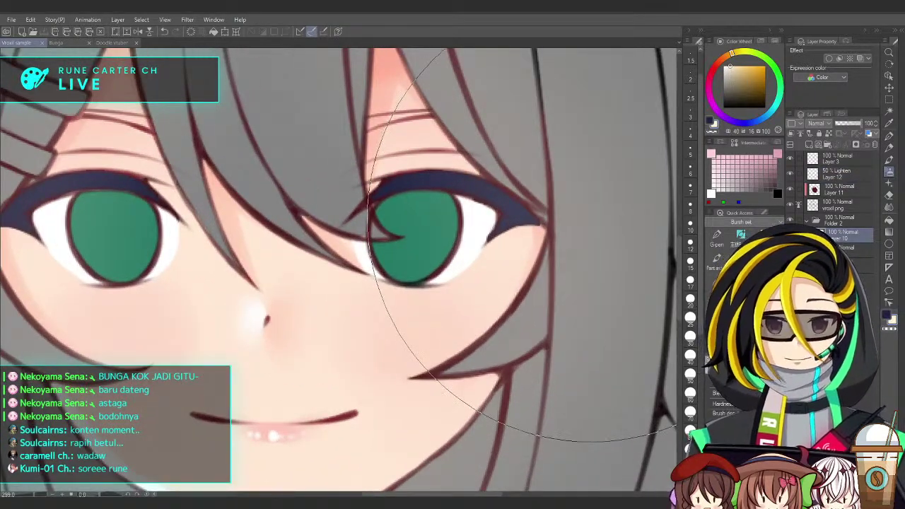
{"action": "key", "text": "g"}
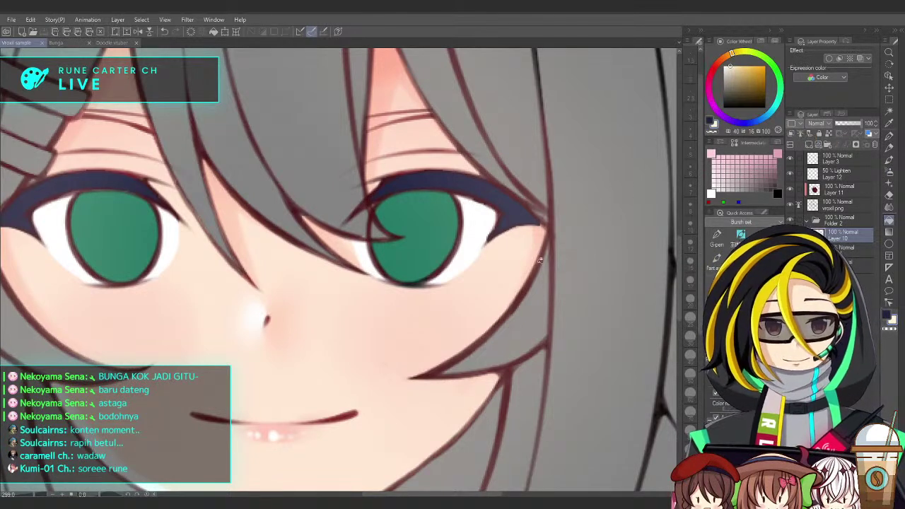
{"action": "left_click", "coordinate": [554, 302], "text": "alt"}
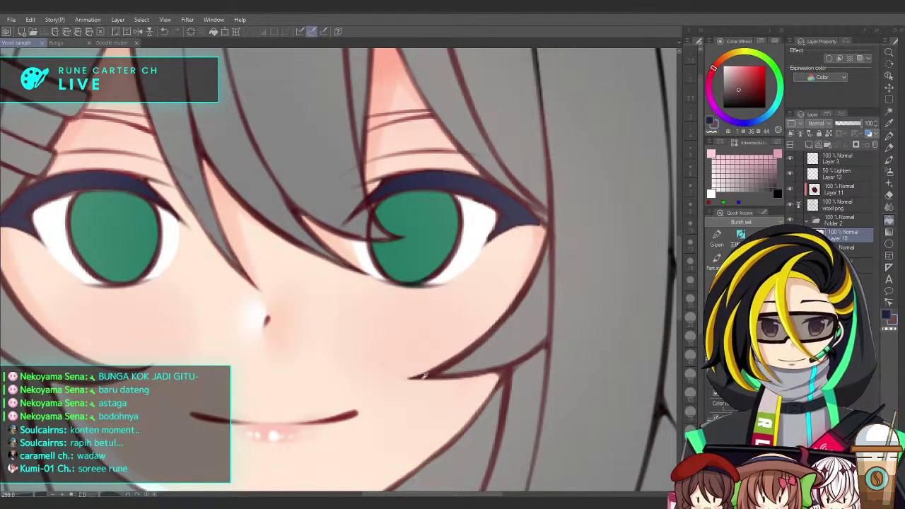
{"action": "key", "text": "alt+BackSpace"}
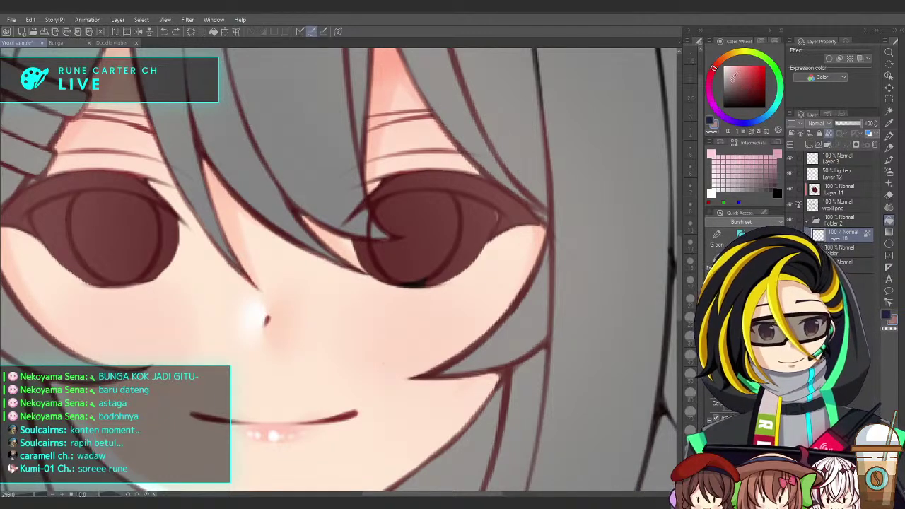
{"action": "scroll", "coordinate": [374, 233], "scroll_direction": "up", "scroll_amount": 3}
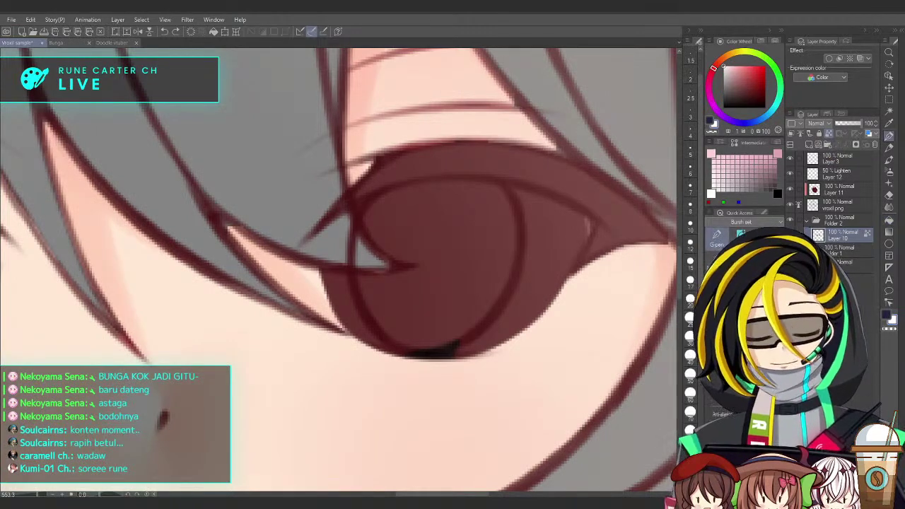
Paint the white on both sides of the iris of the fringe-covered eye with a smaller G-pen
{"action": "scroll", "coordinate": [375, 282], "scroll_direction": "down", "scroll_amount": 5}
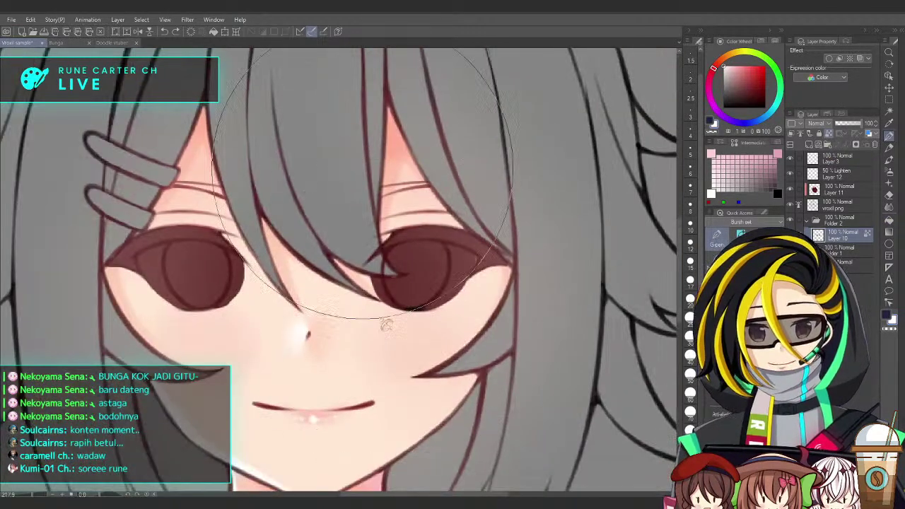
{"action": "scroll", "coordinate": [366, 272], "scroll_direction": "up", "scroll_amount": 5}
{"action": "mouse_move", "coordinate": [358, 258]}
{"action": "left_mouse_down"}
{"action": "mouse_move", "coordinate": [426, 366]}
{"action": "mouse_move", "coordinate": [358, 304]}
{"action": "mouse_move", "coordinate": [424, 360]}
{"action": "left_mouse_up"}
{"action": "key", "text": "ctrl+z"}
{"action": "key", "text": "ctrl+z"}
{"action": "mouse_move", "coordinate": [358, 240]}
{"action": "left_mouse_down"}
{"action": "mouse_move", "coordinate": [358, 306]}
{"action": "mouse_move", "coordinate": [427, 366]}
{"action": "left_mouse_up"}
{"action": "key", "text": "bracketleft"}
{"action": "key", "text": "bracketleft"}
{"action": "key", "text": "bracketleft"}
{"action": "key", "text": "bracketleft"}
{"action": "key", "text": "bracketleft"}
{"action": "key", "text": "ctrl+z"}
{"action": "mouse_move", "coordinate": [358, 252]}
{"action": "left_mouse_down"}
{"action": "mouse_move", "coordinate": [358, 292]}
{"action": "mouse_move", "coordinate": [421, 357]}
{"action": "left_mouse_up"}
{"action": "left_click_drag", "start_coordinate": [363, 230], "coordinate": [373, 313]}
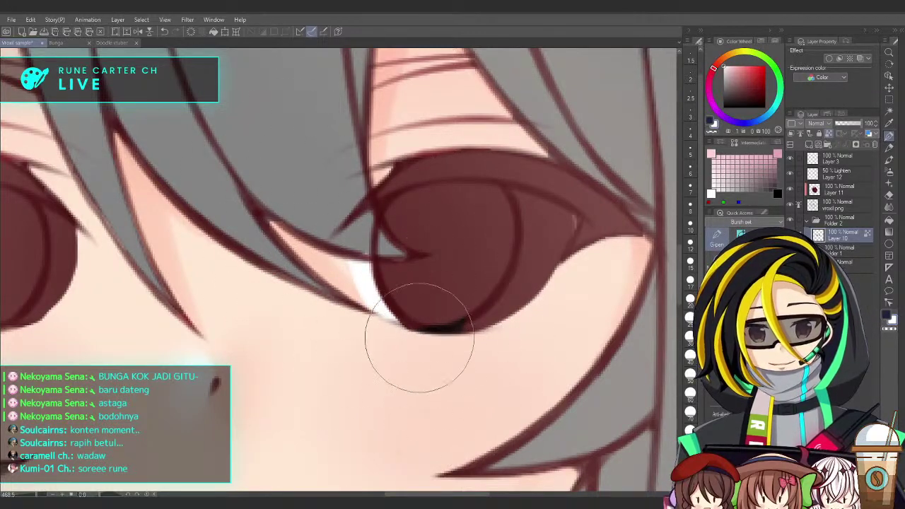
{"action": "mouse_move", "coordinate": [467, 331]}
{"action": "left_mouse_down"}
{"action": "mouse_move", "coordinate": [539, 244]}
{"action": "mouse_move", "coordinate": [513, 190]}
{"action": "mouse_move", "coordinate": [521, 291]}
{"action": "mouse_move", "coordinate": [538, 232]}
{"action": "mouse_move", "coordinate": [524, 192]}
{"action": "mouse_move", "coordinate": [575, 224]}
{"action": "mouse_move", "coordinate": [526, 299]}
{"action": "mouse_move", "coordinate": [545, 226]}
{"action": "left_mouse_up"}
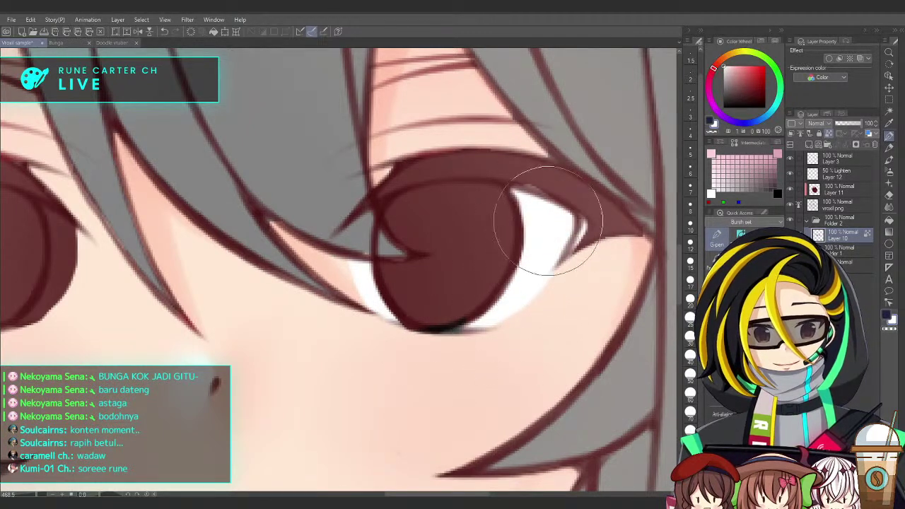
Sample the lash maroon, darken it and repaint the upper lash and outer corner of the fringe-covered eye
{"action": "key", "text": "x"}
{"action": "left_click", "coordinate": [556, 192], "text": "alt"}
{"action": "left_click_drag", "start_coordinate": [513, 174], "coordinate": [587, 212]}
{"action": "key", "text": "ctrl+z"}
{"action": "left_click", "coordinate": [567, 198], "text": "alt"}
{"action": "left_click_drag", "start_coordinate": [514, 176], "coordinate": [585, 211]}
{"action": "key", "text": "ctrl+z"}
{"action": "key", "text": "bracketleft"}
{"action": "key", "text": "bracketleft"}
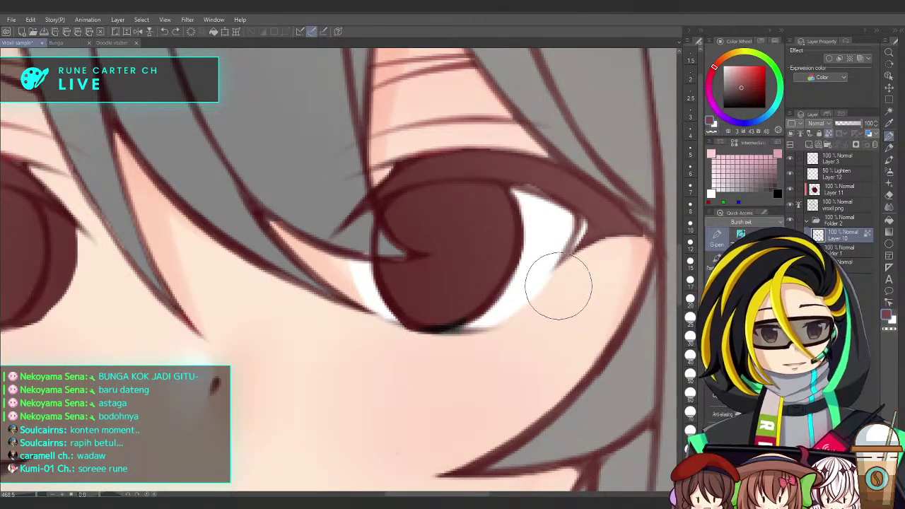
{"action": "key", "text": "bracketright"}
{"action": "key", "text": "bracketright"}
{"action": "left_click", "coordinate": [751, 93]}
{"action": "left_click_drag", "start_coordinate": [516, 176], "coordinate": [590, 206]}
{"action": "mouse_move", "coordinate": [570, 252]}
{"action": "left_mouse_down"}
{"action": "mouse_move", "coordinate": [593, 216]}
{"action": "mouse_move", "coordinate": [589, 206]}
{"action": "left_mouse_up"}
{"action": "key", "text": "x"}
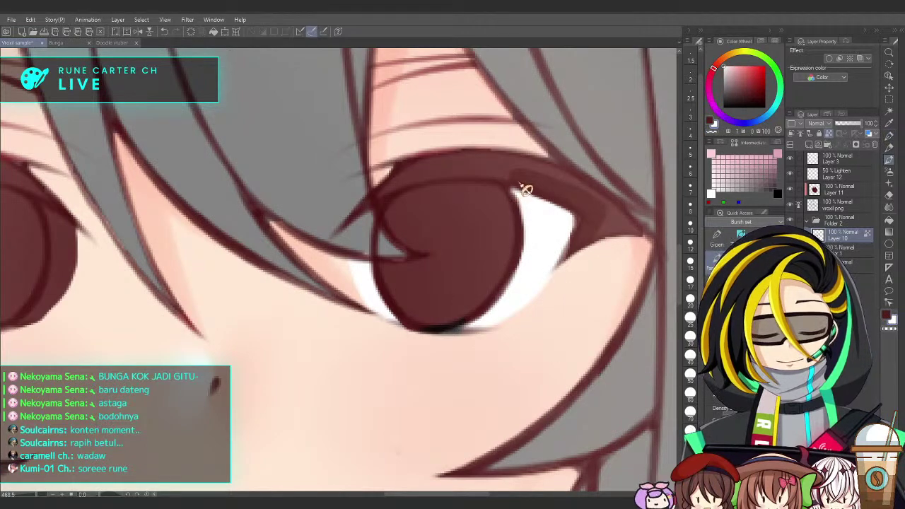
Blend the darker maroon patch smoothly into the rest of that eye's upper lash with a paint brush
{"action": "scroll", "coordinate": [592, 283], "scroll_direction": "down", "scroll_amount": 5}
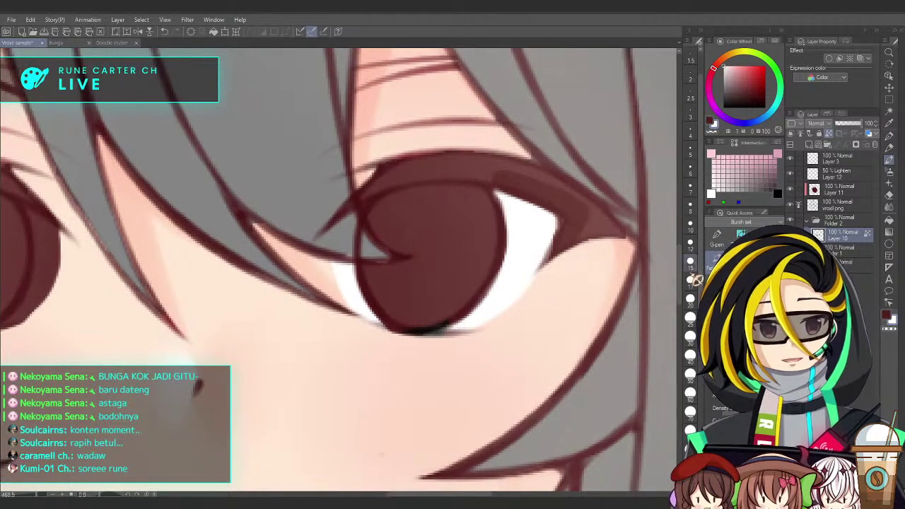
{"action": "scroll", "coordinate": [592, 290], "scroll_direction": "up", "scroll_amount": 5}
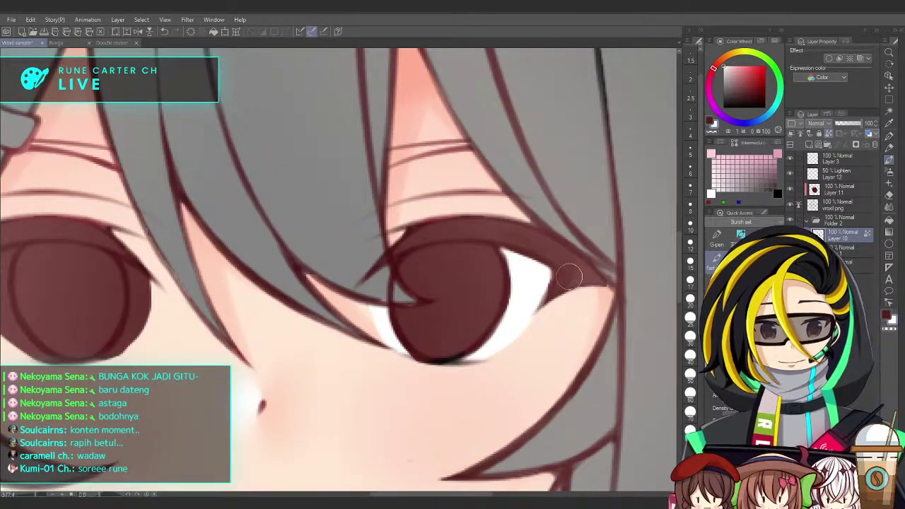
{"action": "scroll", "coordinate": [604, 265], "scroll_direction": "down", "scroll_amount": 4}
{"action": "scroll", "coordinate": [601, 268], "scroll_direction": "up", "scroll_amount": 3}
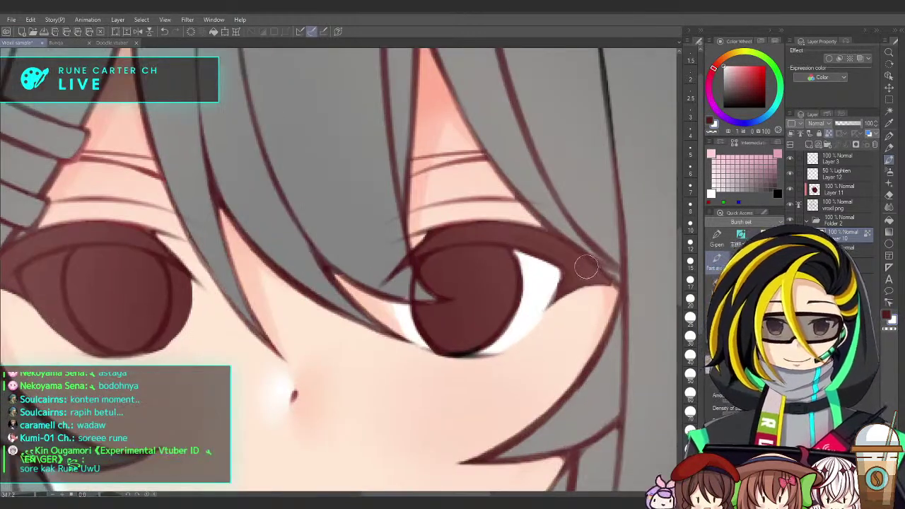
{"action": "scroll", "coordinate": [501, 309], "scroll_direction": "up", "scroll_amount": 2}
{"action": "scroll", "coordinate": [501, 309], "scroll_direction": "down", "scroll_amount": 2}
Paint the white on both sides of the iris of the other eye, on the hairclip side, with the G-pen
{"action": "scroll", "coordinate": [586, 262], "scroll_direction": "up", "scroll_amount": 4}
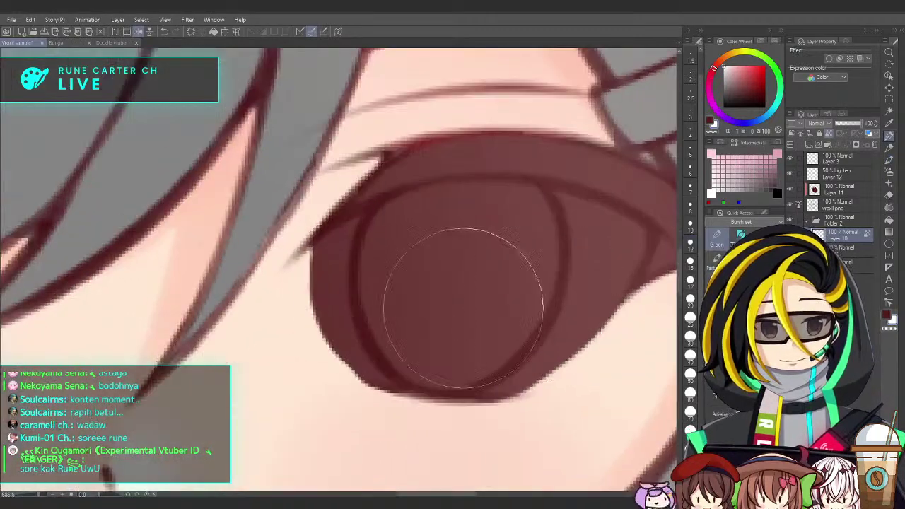
{"action": "mouse_move", "coordinate": [310, 256]}
{"action": "left_mouse_down"}
{"action": "mouse_move", "coordinate": [363, 215]}
{"action": "mouse_move", "coordinate": [311, 259]}
{"action": "mouse_move", "coordinate": [323, 328]}
{"action": "left_mouse_up"}
{"action": "key", "text": "ctrl+z"}
{"action": "mouse_move", "coordinate": [359, 218]}
{"action": "left_mouse_down"}
{"action": "mouse_move", "coordinate": [341, 321]}
{"action": "mouse_move", "coordinate": [390, 377]}
{"action": "left_mouse_up"}
{"action": "mouse_move", "coordinate": [338, 256]}
{"action": "left_mouse_down"}
{"action": "mouse_move", "coordinate": [354, 347]}
{"action": "mouse_move", "coordinate": [319, 364]}
{"action": "mouse_move", "coordinate": [332, 385]}
{"action": "left_mouse_up"}
{"action": "mouse_move", "coordinate": [562, 196]}
{"action": "left_mouse_down"}
{"action": "mouse_move", "coordinate": [580, 224]}
{"action": "mouse_move", "coordinate": [499, 397]}
{"action": "left_mouse_up"}
{"action": "left_click_drag", "start_coordinate": [548, 349], "coordinate": [489, 396]}
{"action": "mouse_move", "coordinate": [552, 188]}
{"action": "left_mouse_down"}
{"action": "mouse_move", "coordinate": [651, 234]}
{"action": "mouse_move", "coordinate": [580, 350]}
{"action": "mouse_move", "coordinate": [620, 232]}
{"action": "mouse_move", "coordinate": [591, 269]}
{"action": "mouse_move", "coordinate": [614, 242]}
{"action": "left_mouse_up"}
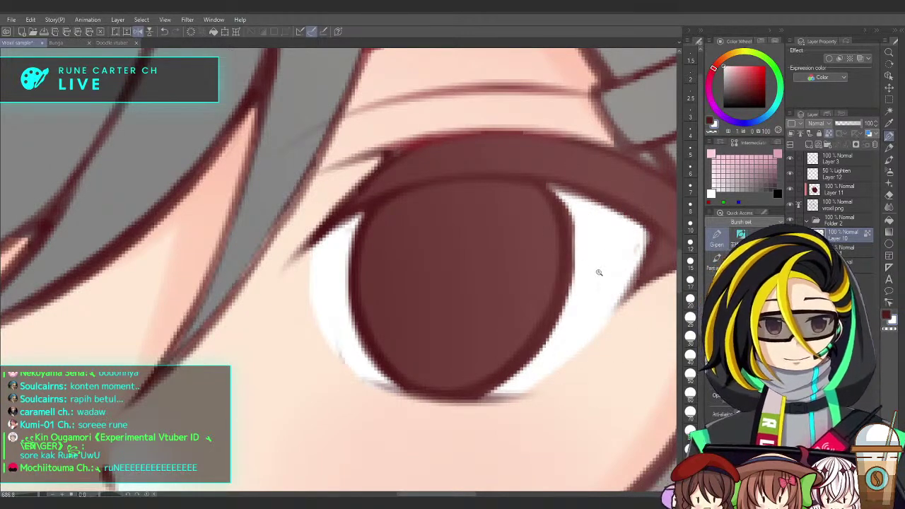
Touch up the white beside the hairclip-side iris and flip the canvas back to its normal orientation
{"action": "scroll", "coordinate": [597, 283], "scroll_direction": "down", "scroll_amount": 2}
{"action": "left_click_drag", "start_coordinate": [595, 319], "coordinate": [574, 313]}
{"action": "scroll", "coordinate": [574, 311], "scroll_direction": "down", "scroll_amount": 3}
{"action": "scroll", "coordinate": [544, 254], "scroll_direction": "up", "scroll_amount": 5}
{"action": "left_click_drag", "start_coordinate": [550, 236], "coordinate": [518, 376]}
{"action": "scroll", "coordinate": [575, 317], "scroll_direction": "down", "scroll_amount": 2}
{"action": "scroll", "coordinate": [477, 330], "scroll_direction": "up", "scroll_amount": 1}
{"action": "scroll", "coordinate": [542, 366], "scroll_direction": "down", "scroll_amount": 2}
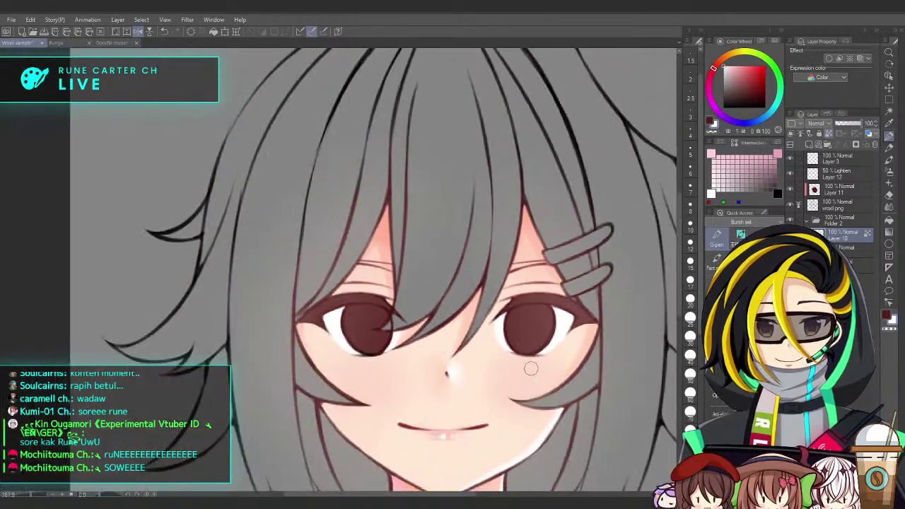
{"action": "scroll", "coordinate": [445, 307], "scroll_direction": "up", "scroll_amount": 1}
{"action": "key", "text": "h"}
{"action": "scroll", "coordinate": [470, 327], "scroll_direction": "up", "scroll_amount": 1}
{"action": "left_click_drag", "start_coordinate": [446, 320], "coordinate": [499, 309]}
{"action": "scroll", "coordinate": [487, 317], "scroll_direction": "up", "scroll_amount": 1}
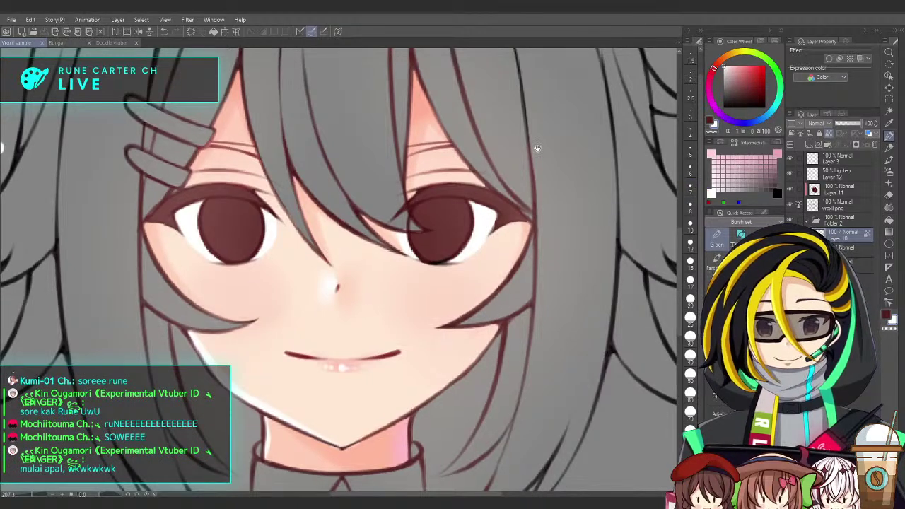
On the topmost layer, Layer 3, dab a small white highlight on the upper right edge of both irises
{"action": "left_click", "coordinate": [825, 161]}
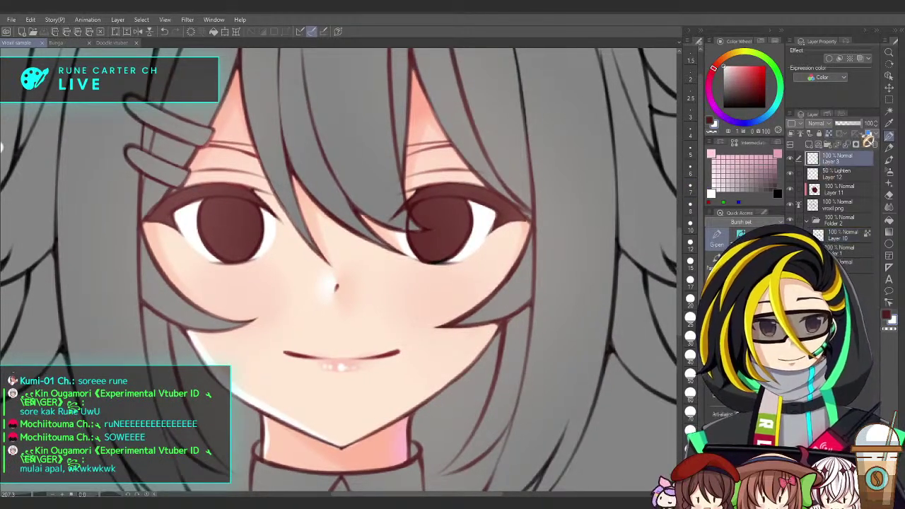
{"action": "left_click", "coordinate": [811, 174]}
{"action": "left_click", "coordinate": [790, 174]}
{"action": "left_click", "coordinate": [790, 174]}
{"action": "left_click", "coordinate": [822, 163]}
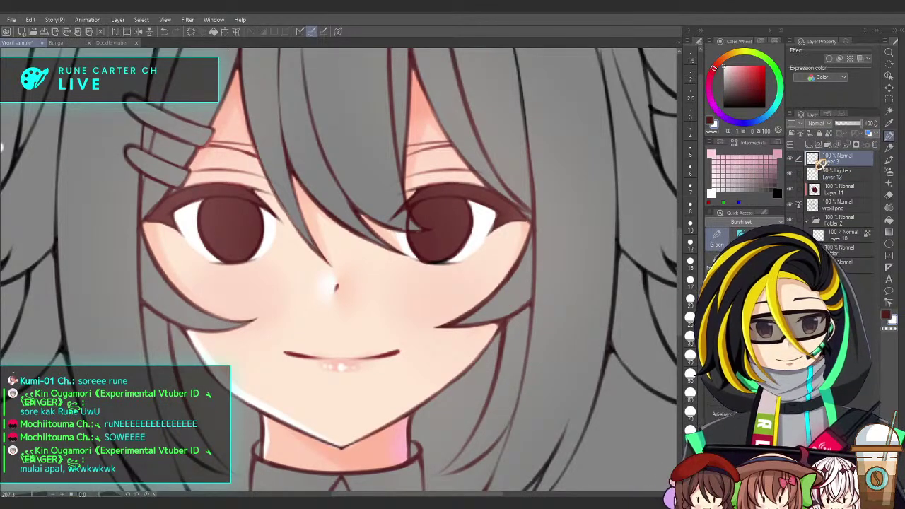
{"action": "left_click", "coordinate": [814, 175], "text": "ctrl"}
{"action": "key", "text": "ctrl+d"}
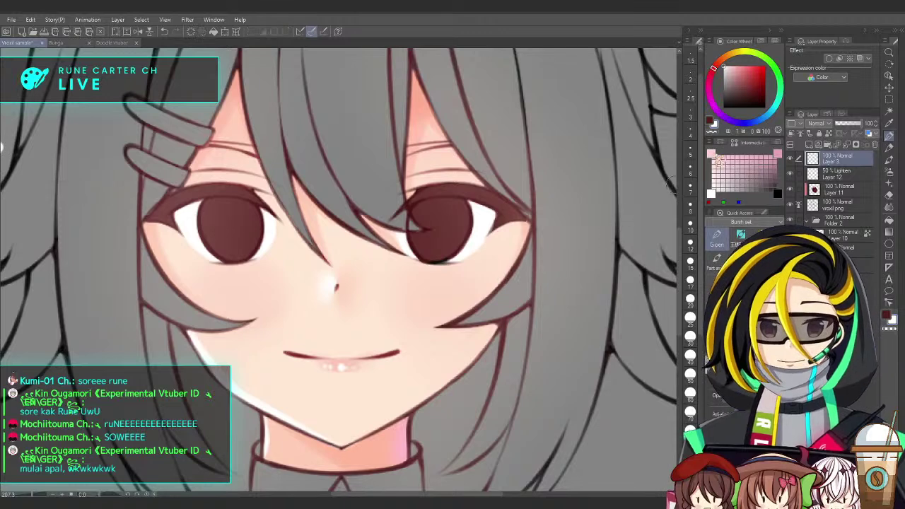
{"action": "left_click_drag", "start_coordinate": [212, 216], "coordinate": [209, 211]}
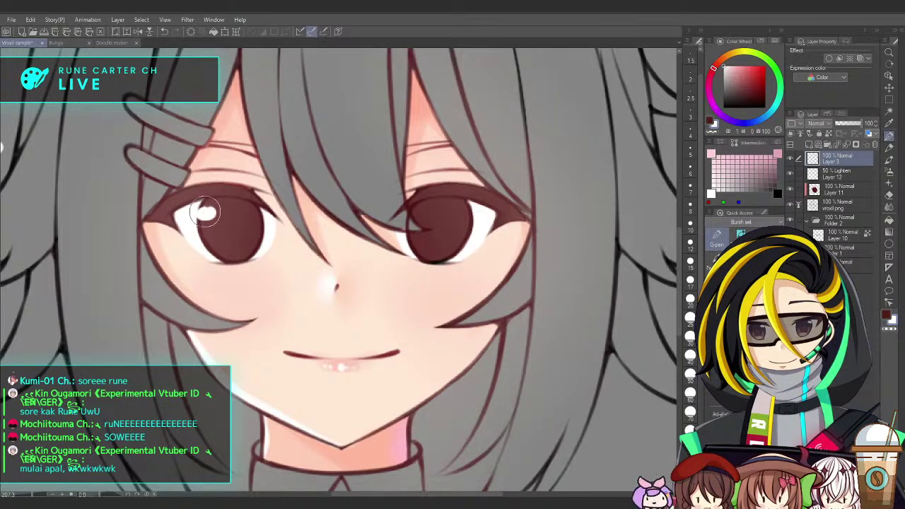
{"action": "key", "text": "ctrl+z"}
{"action": "left_click_drag", "start_coordinate": [257, 215], "coordinate": [259, 218]}
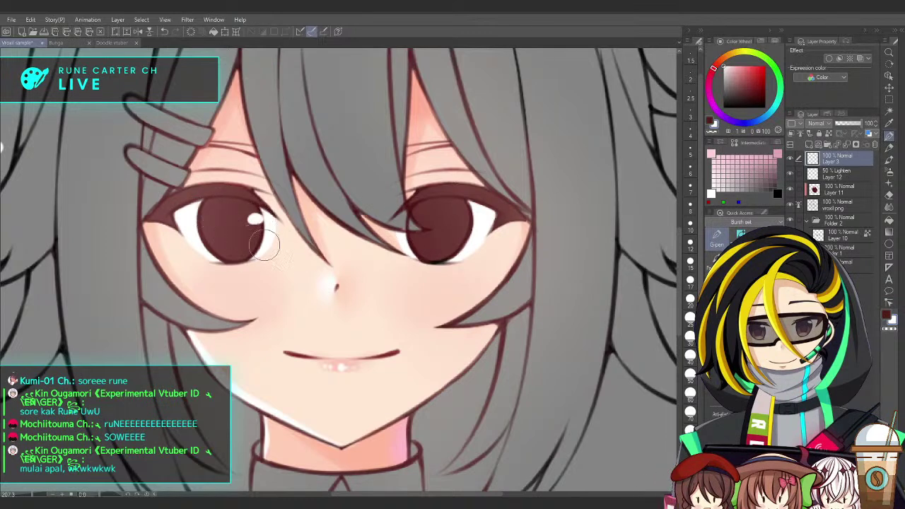
{"action": "left_click", "coordinate": [464, 212]}
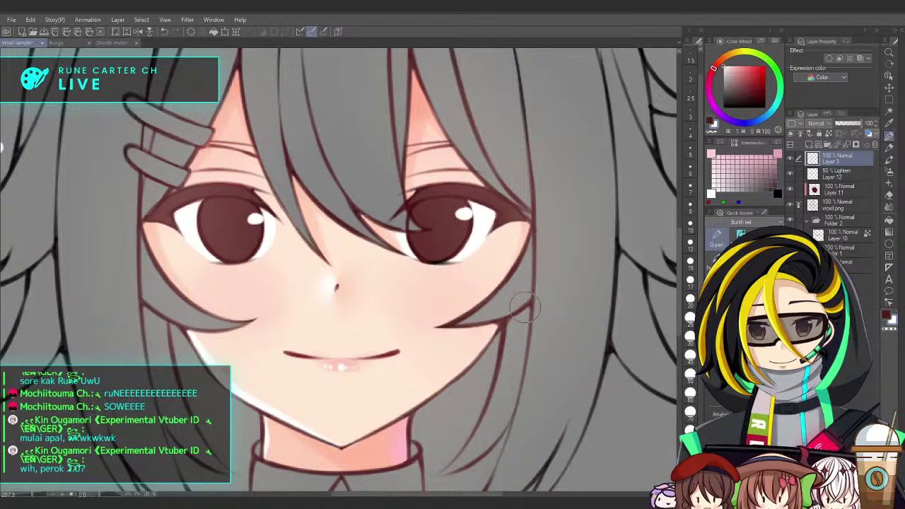
Compare the Bunga and Doodle vtuber drawings with the Vroxl sample
{"action": "left_click_drag", "start_coordinate": [525, 305], "coordinate": [518, 329]}
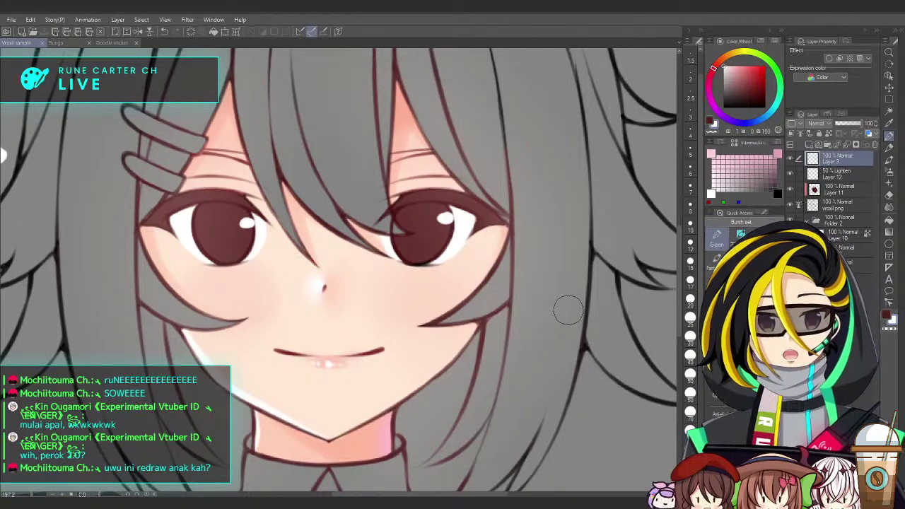
{"action": "left_click", "coordinate": [56, 42]}
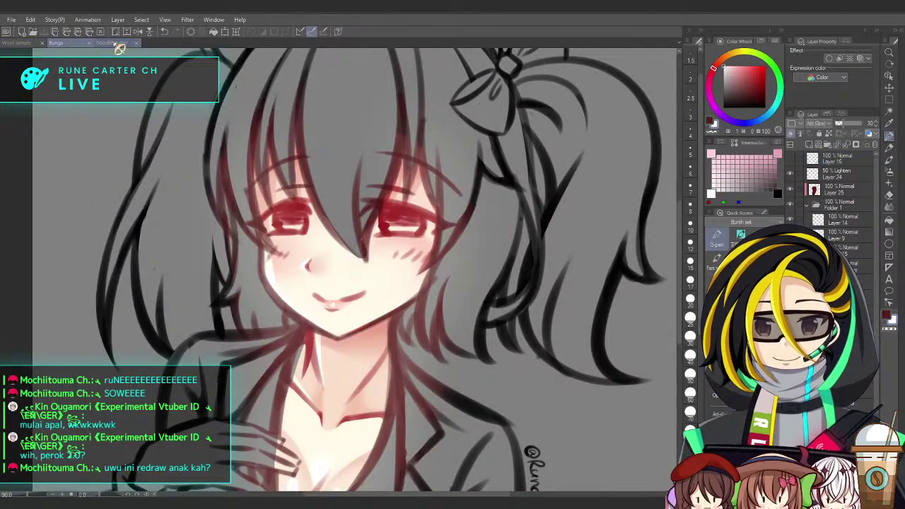
{"action": "left_click", "coordinate": [116, 44]}
{"action": "left_click", "coordinate": [20, 43]}
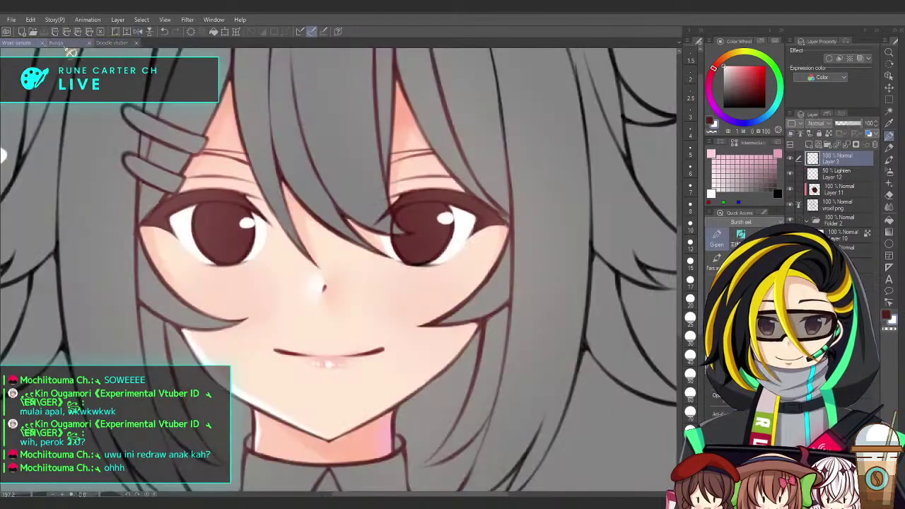